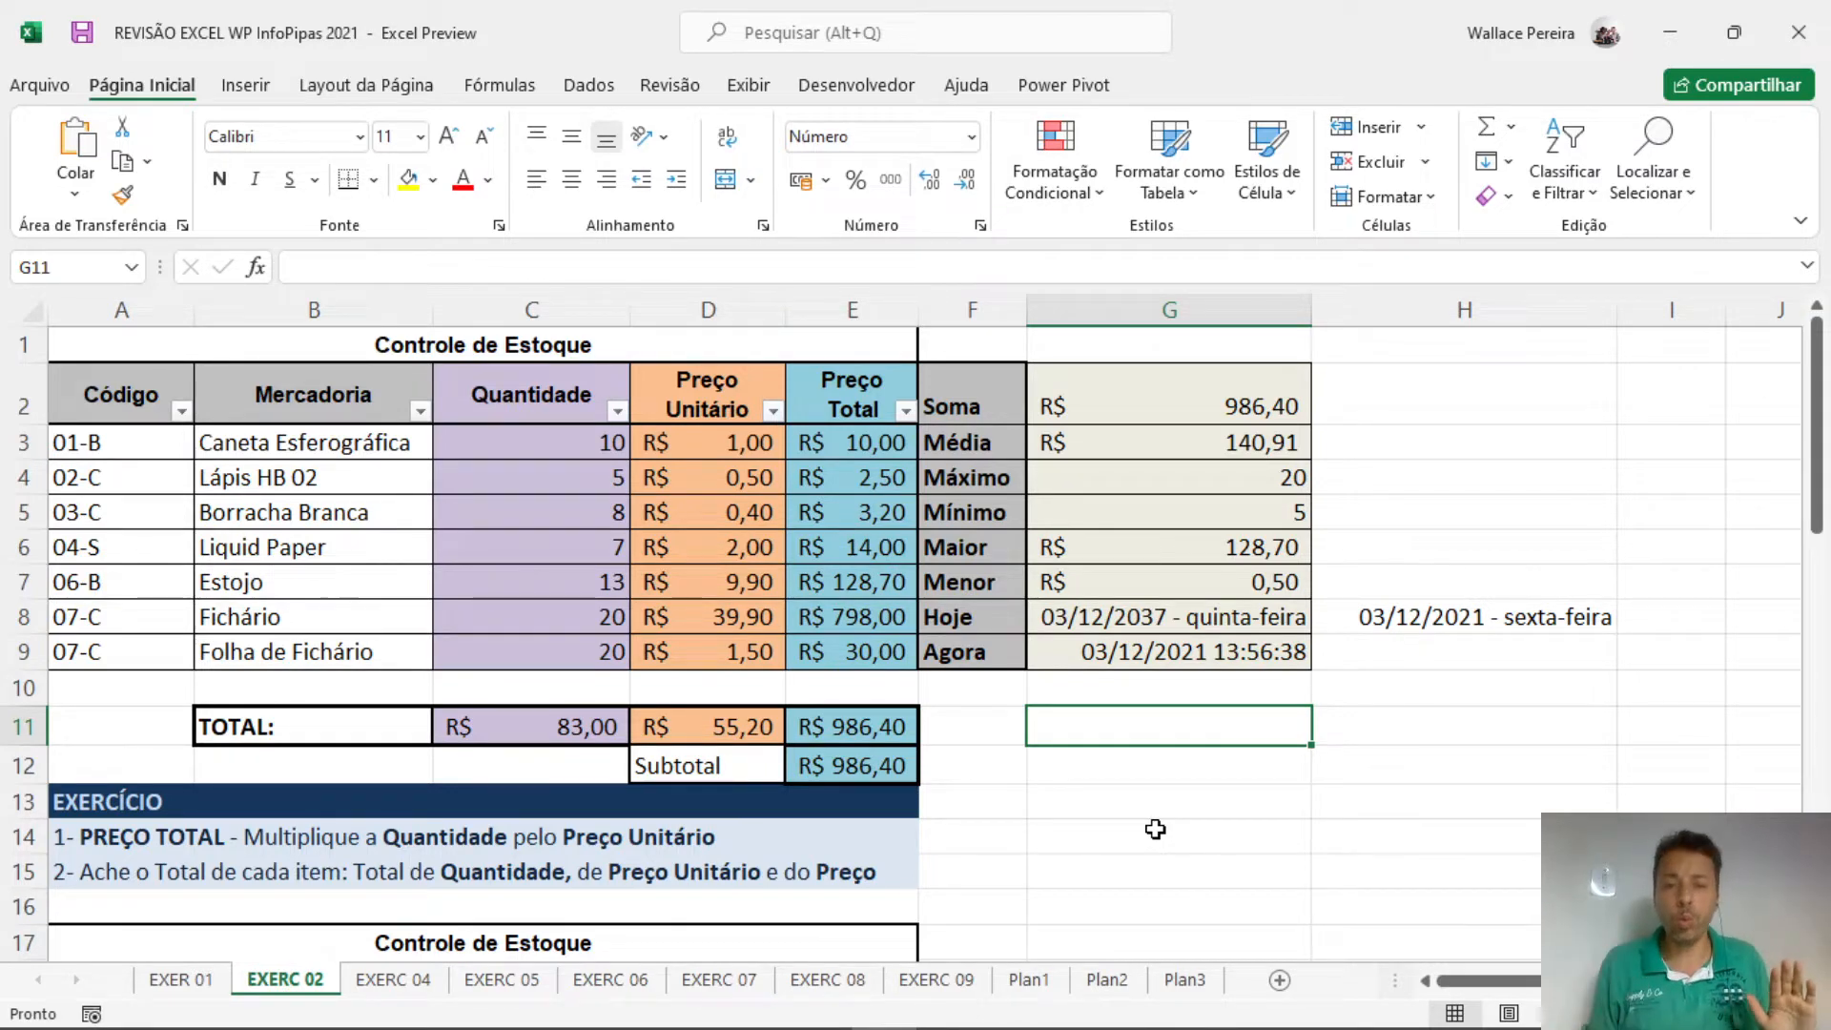
Check the Preço Total formula =C3*D3 in E3 and fill it down through E9.
double_click(887, 442)
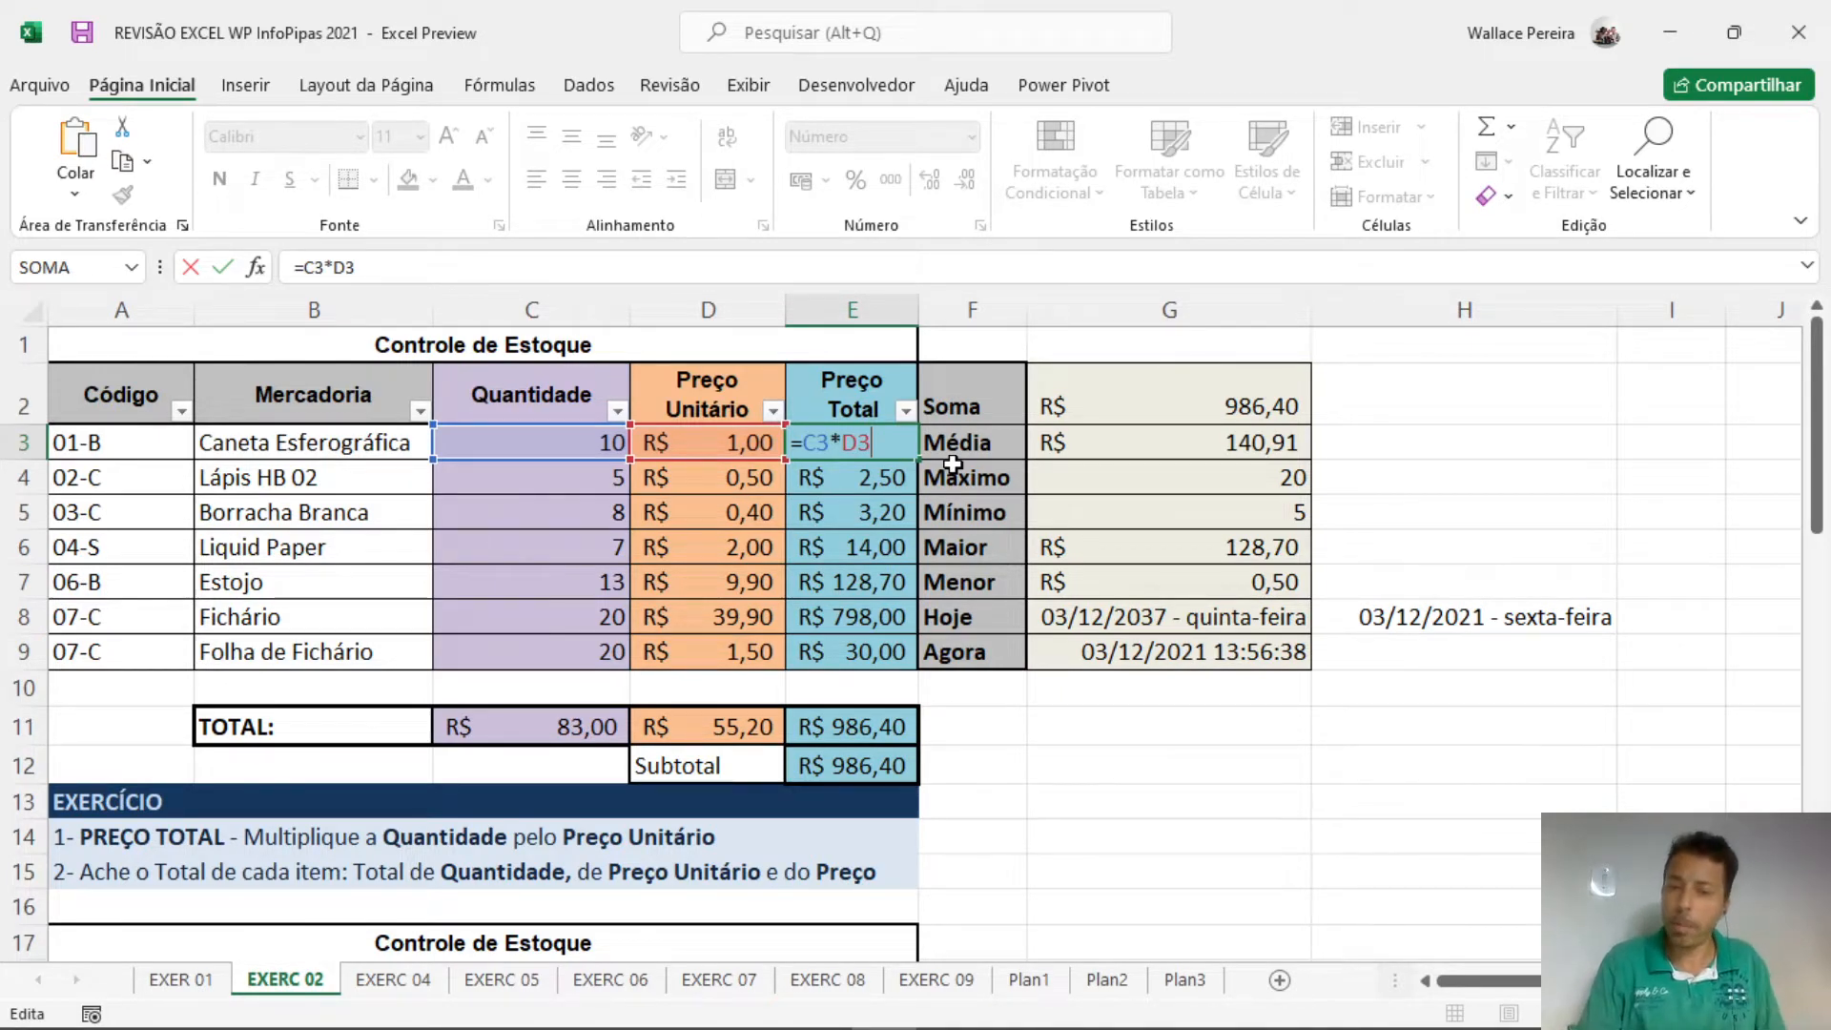
key("Return")
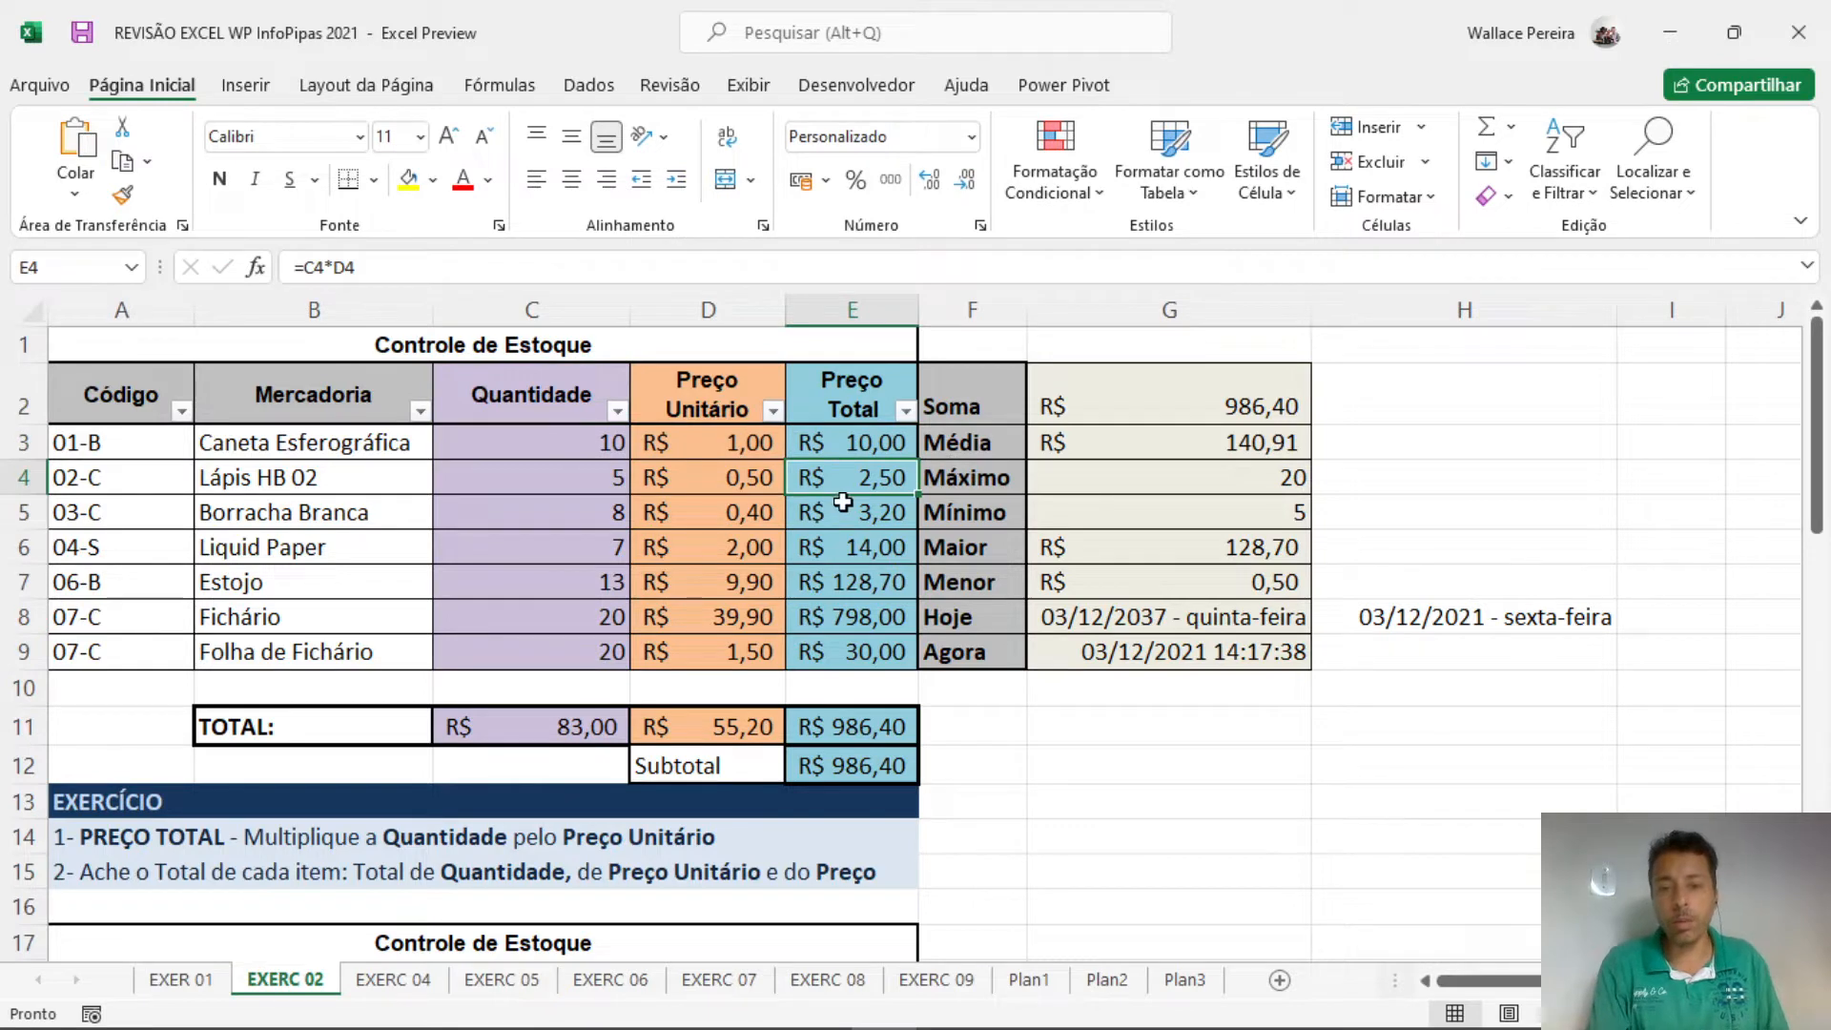
left_click_drag(839, 494, 841, 442)
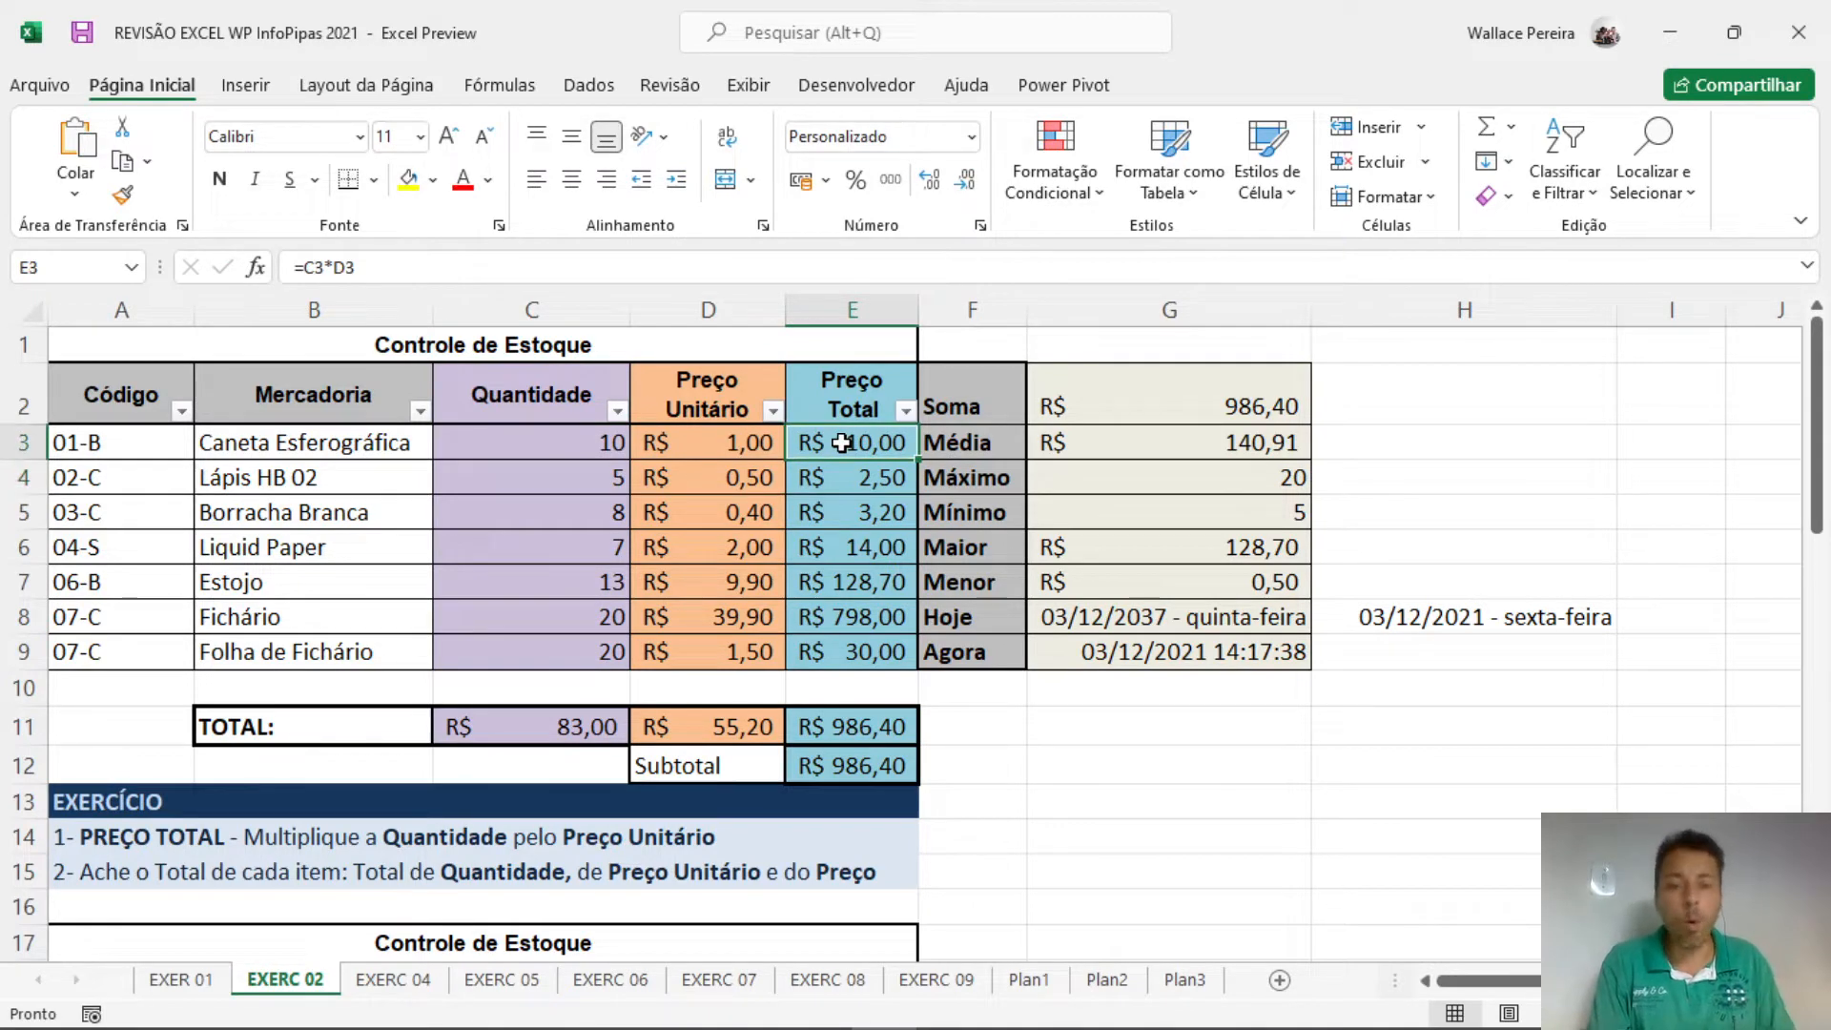
double_click(917, 462)
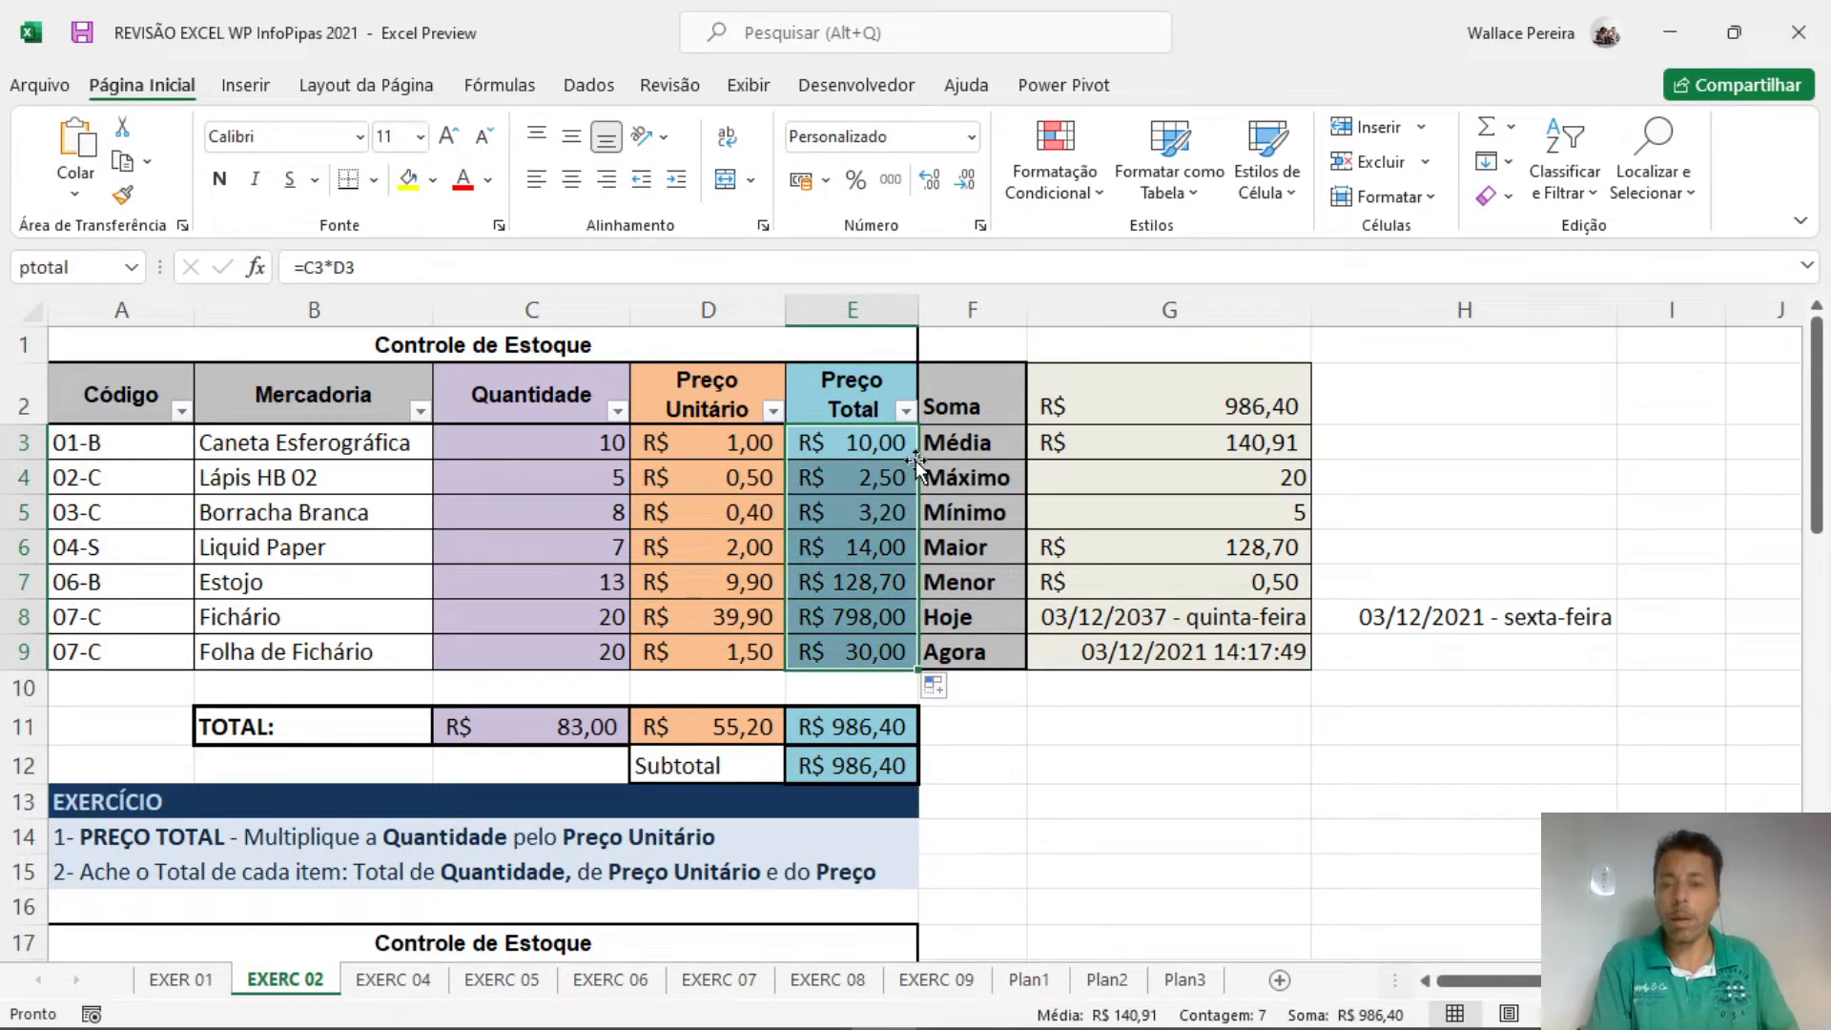
Examine the subtotal formula in E12 and the range used by the Soma formula in G2.
left_click(872, 448)
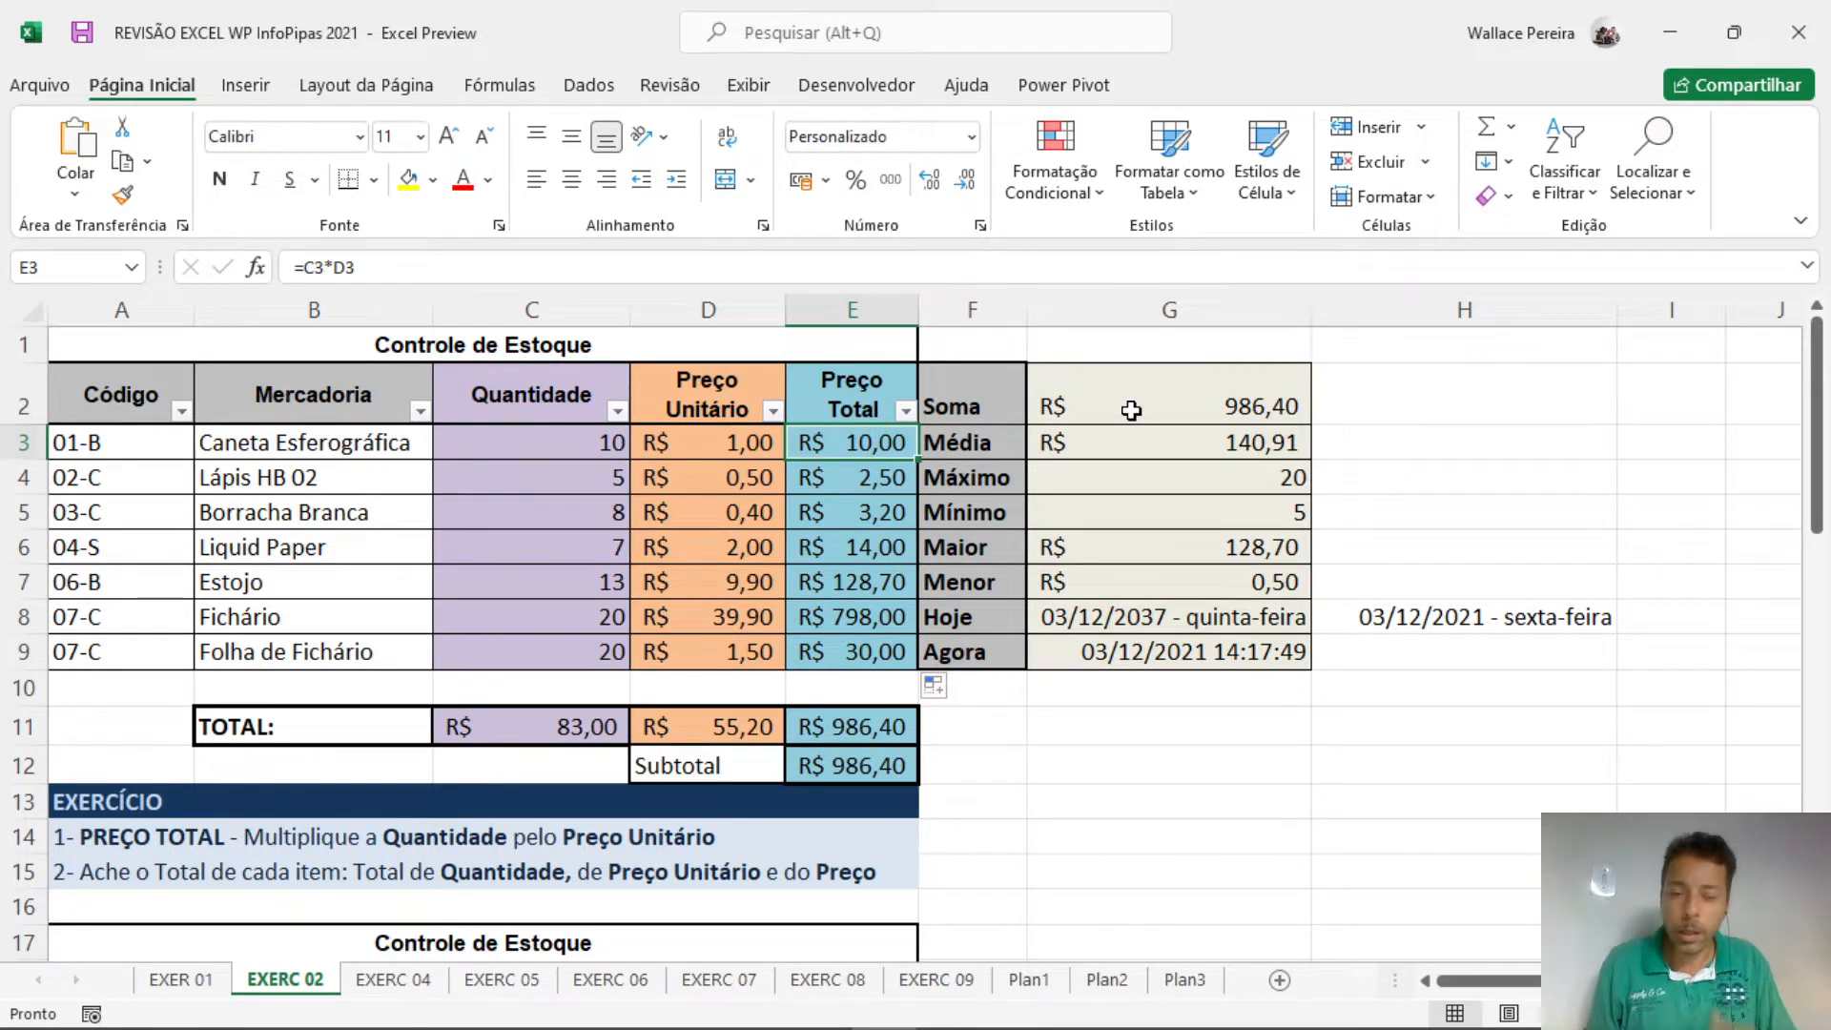
left_click(845, 770)
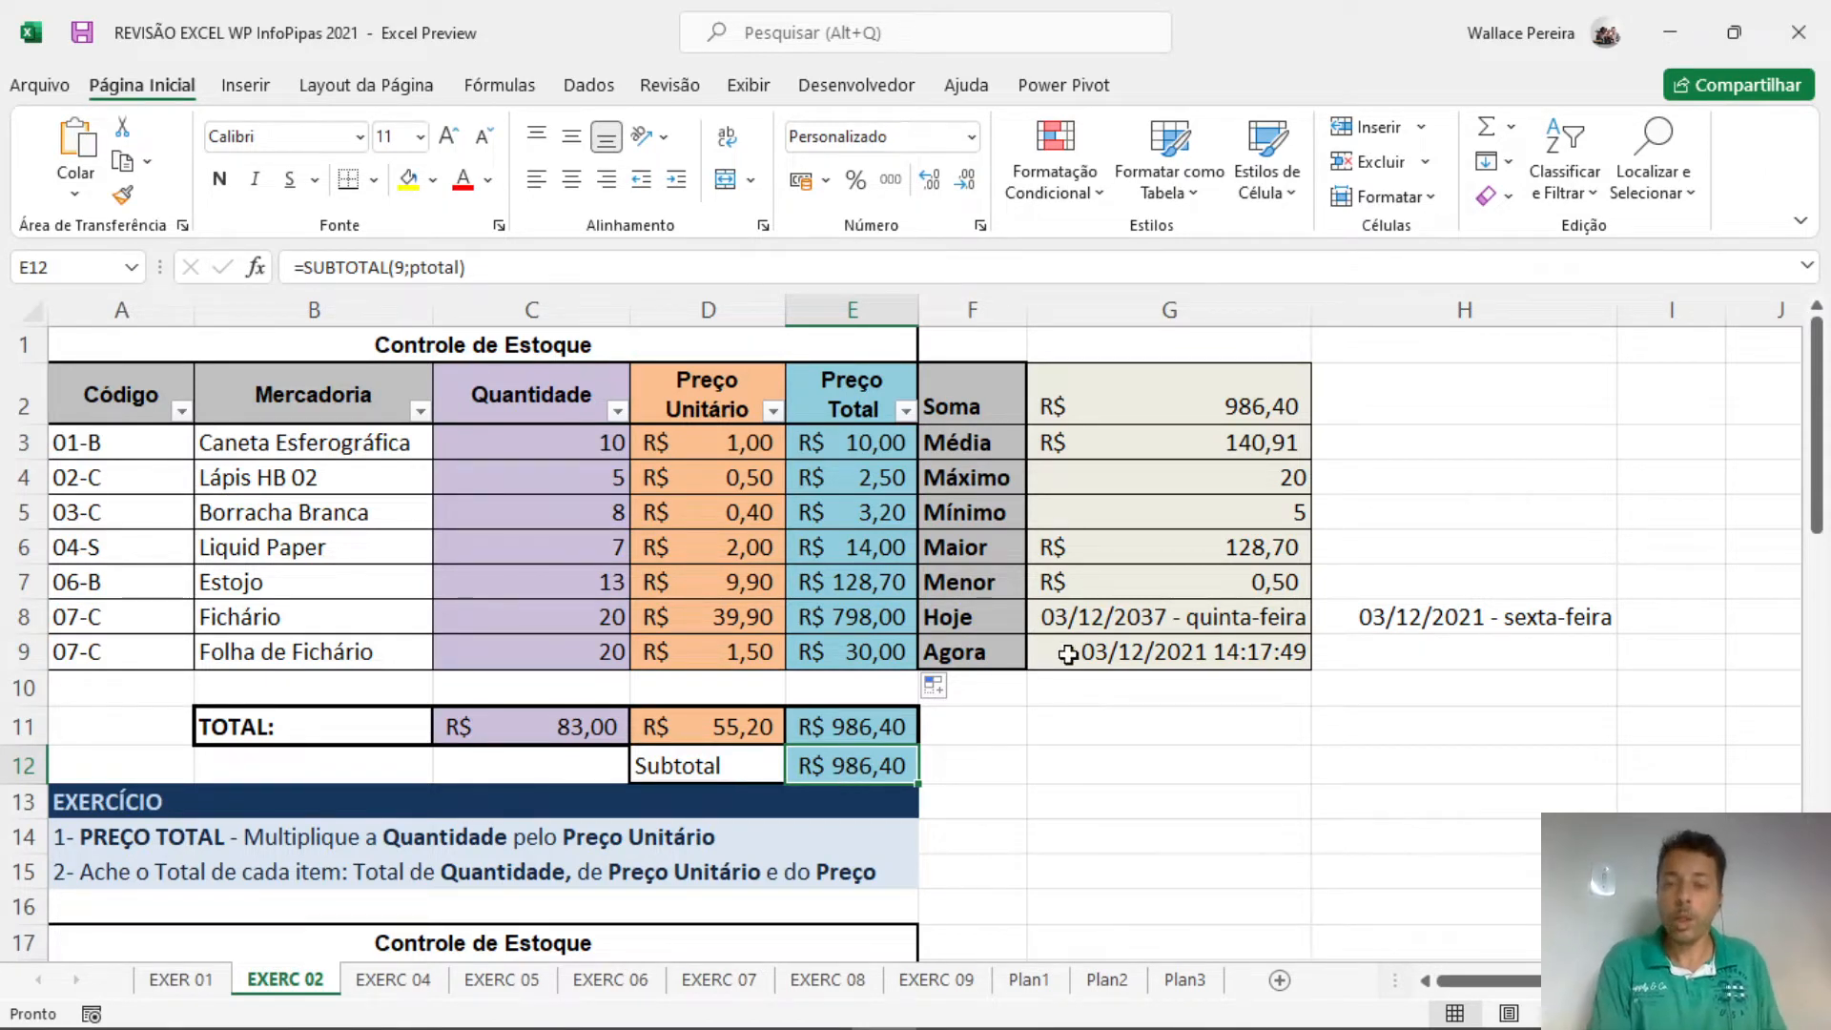
double_click(1189, 408)
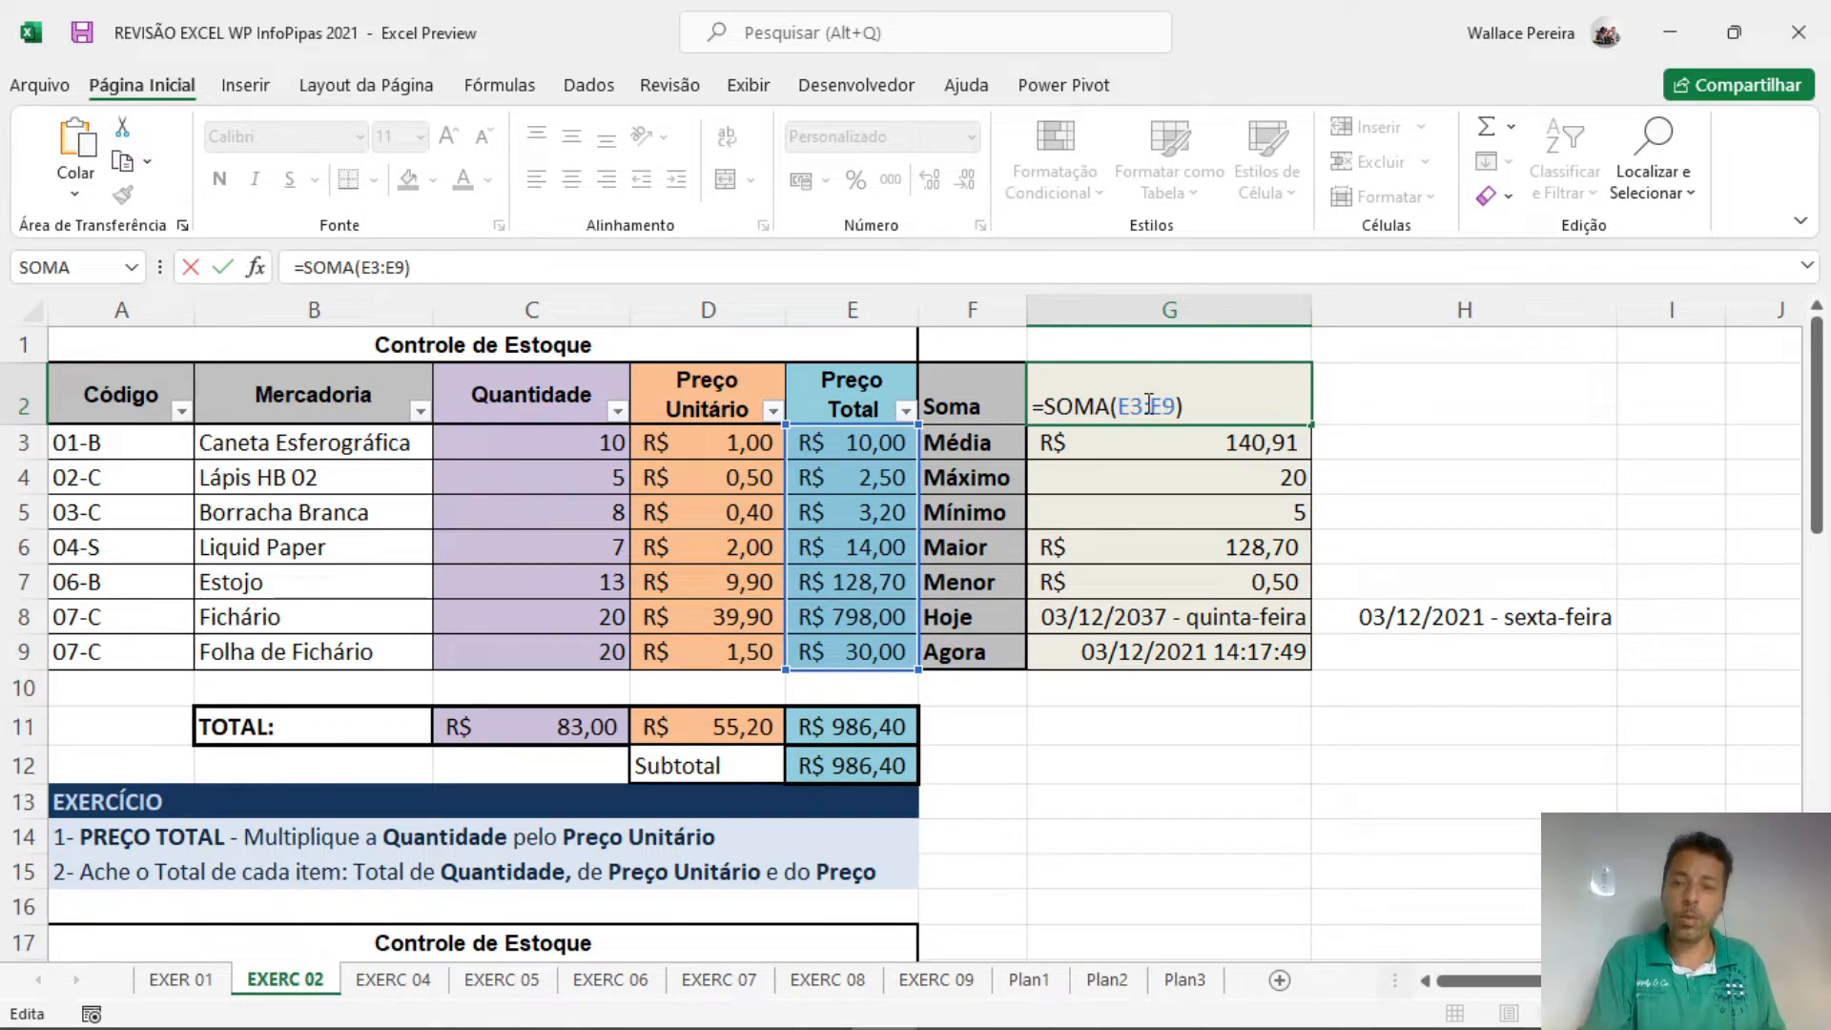
left_click(1154, 404)
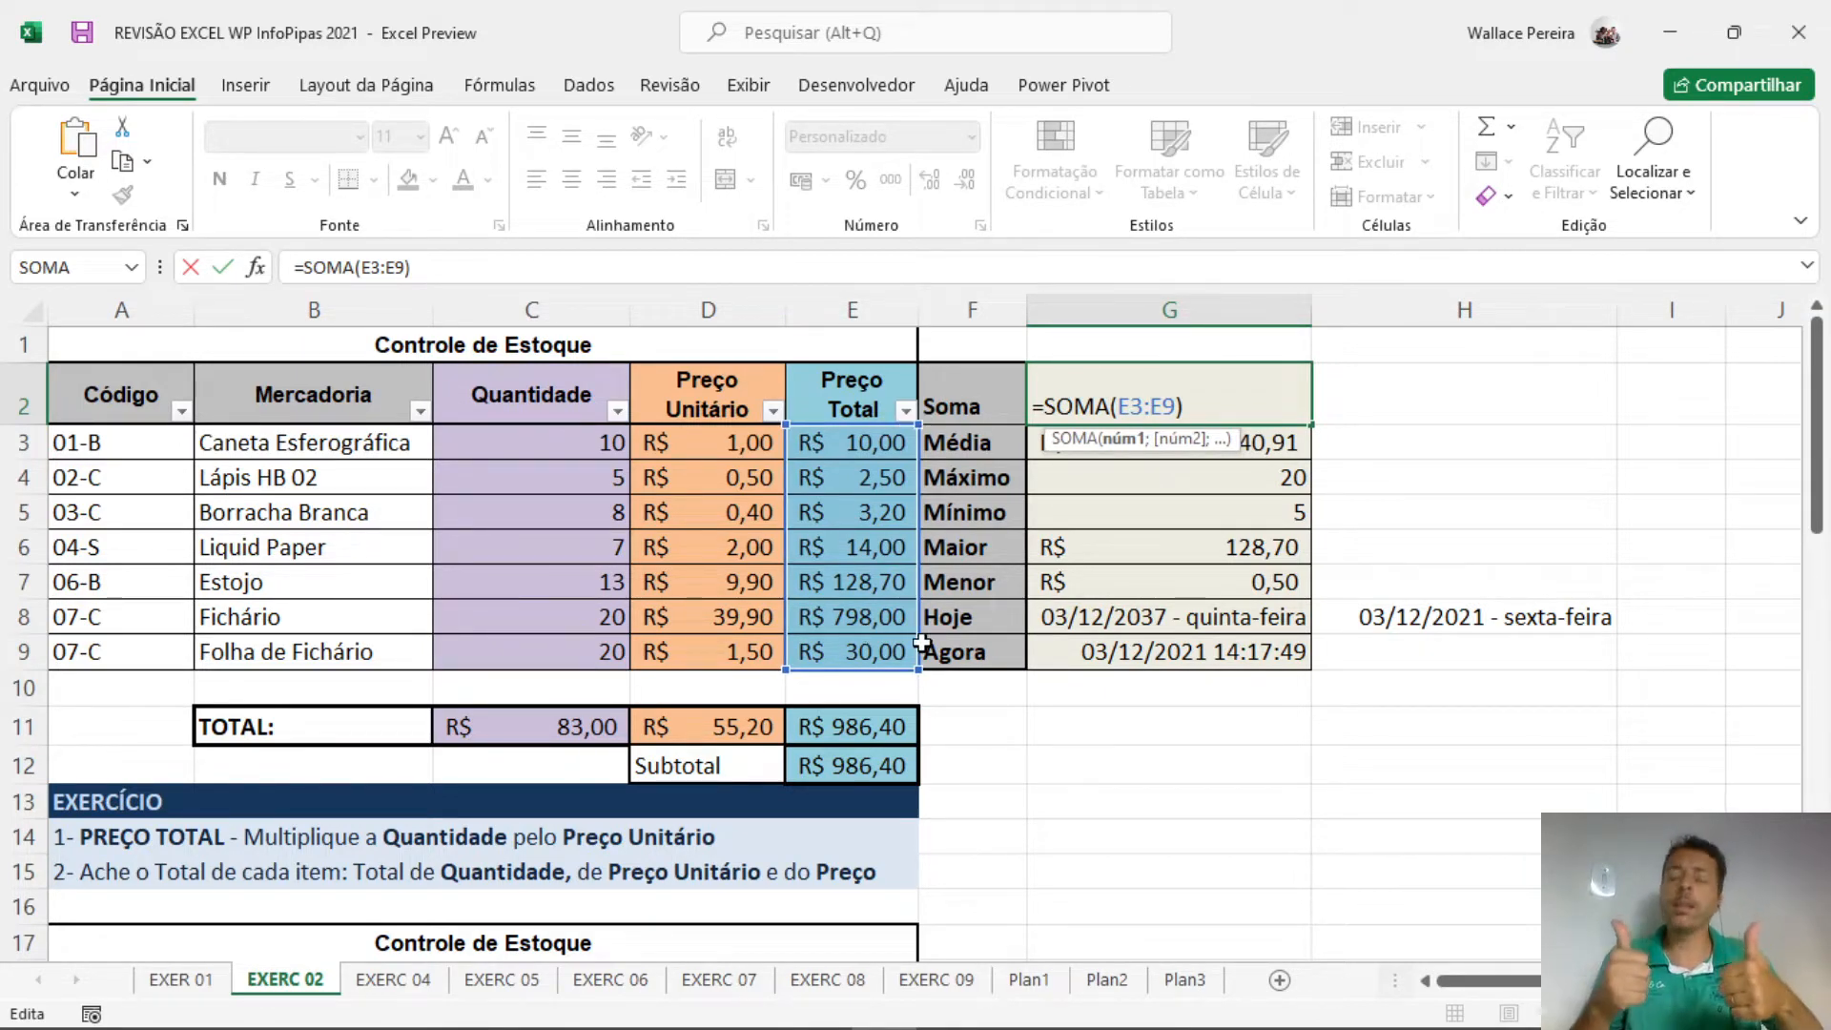
key("Return")
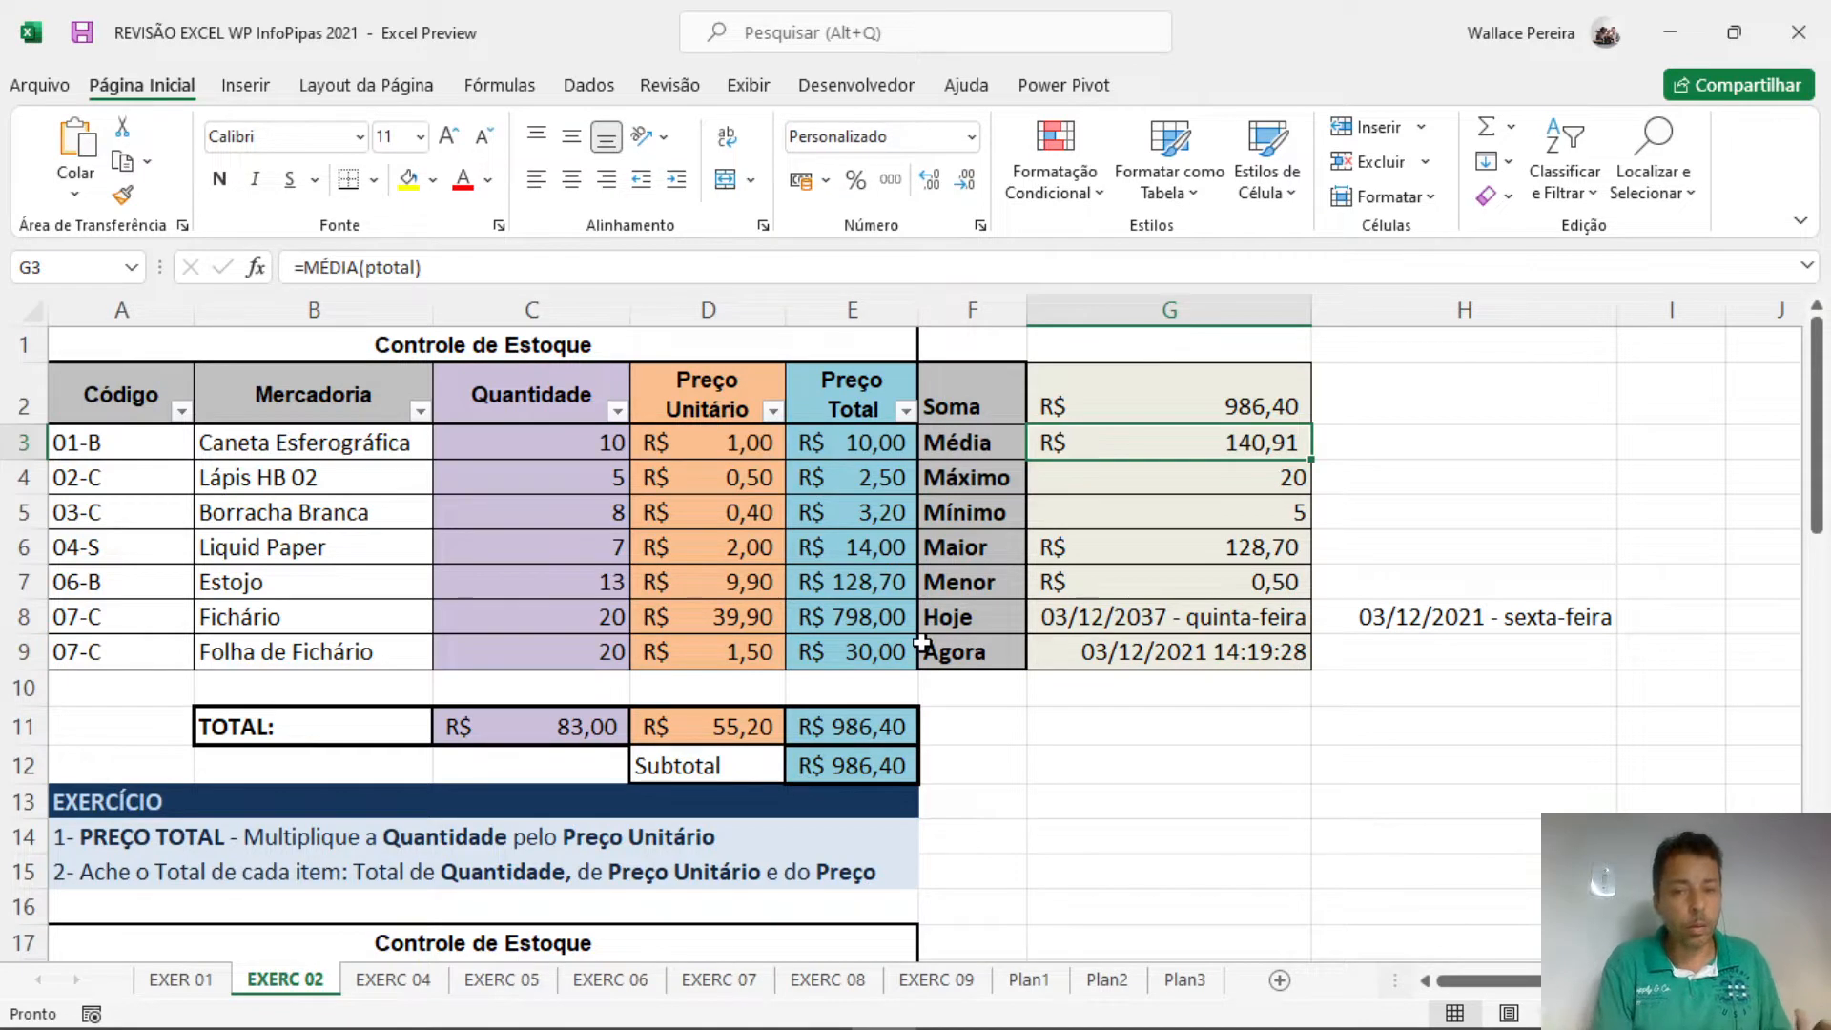
Examine the Média, Máximo and Mínimo formulas in G3, G4 and G5.
double_click(1147, 441)
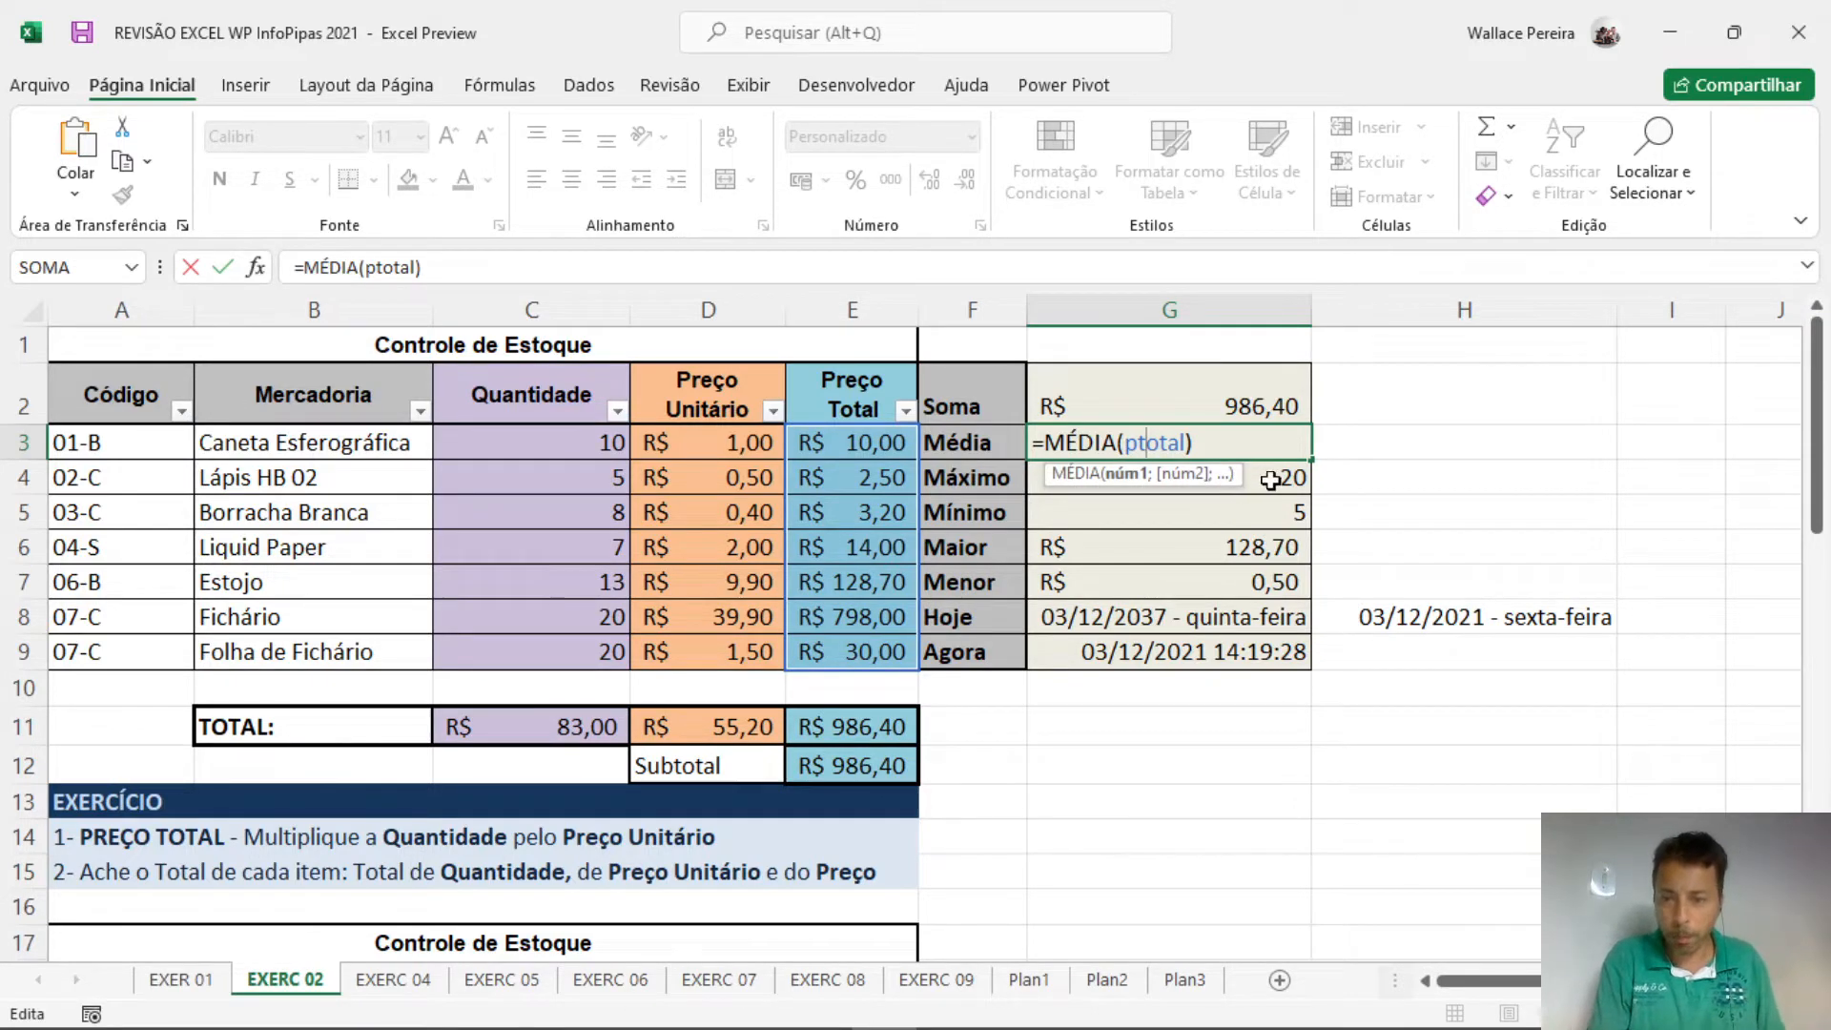
left_click(1271, 480)
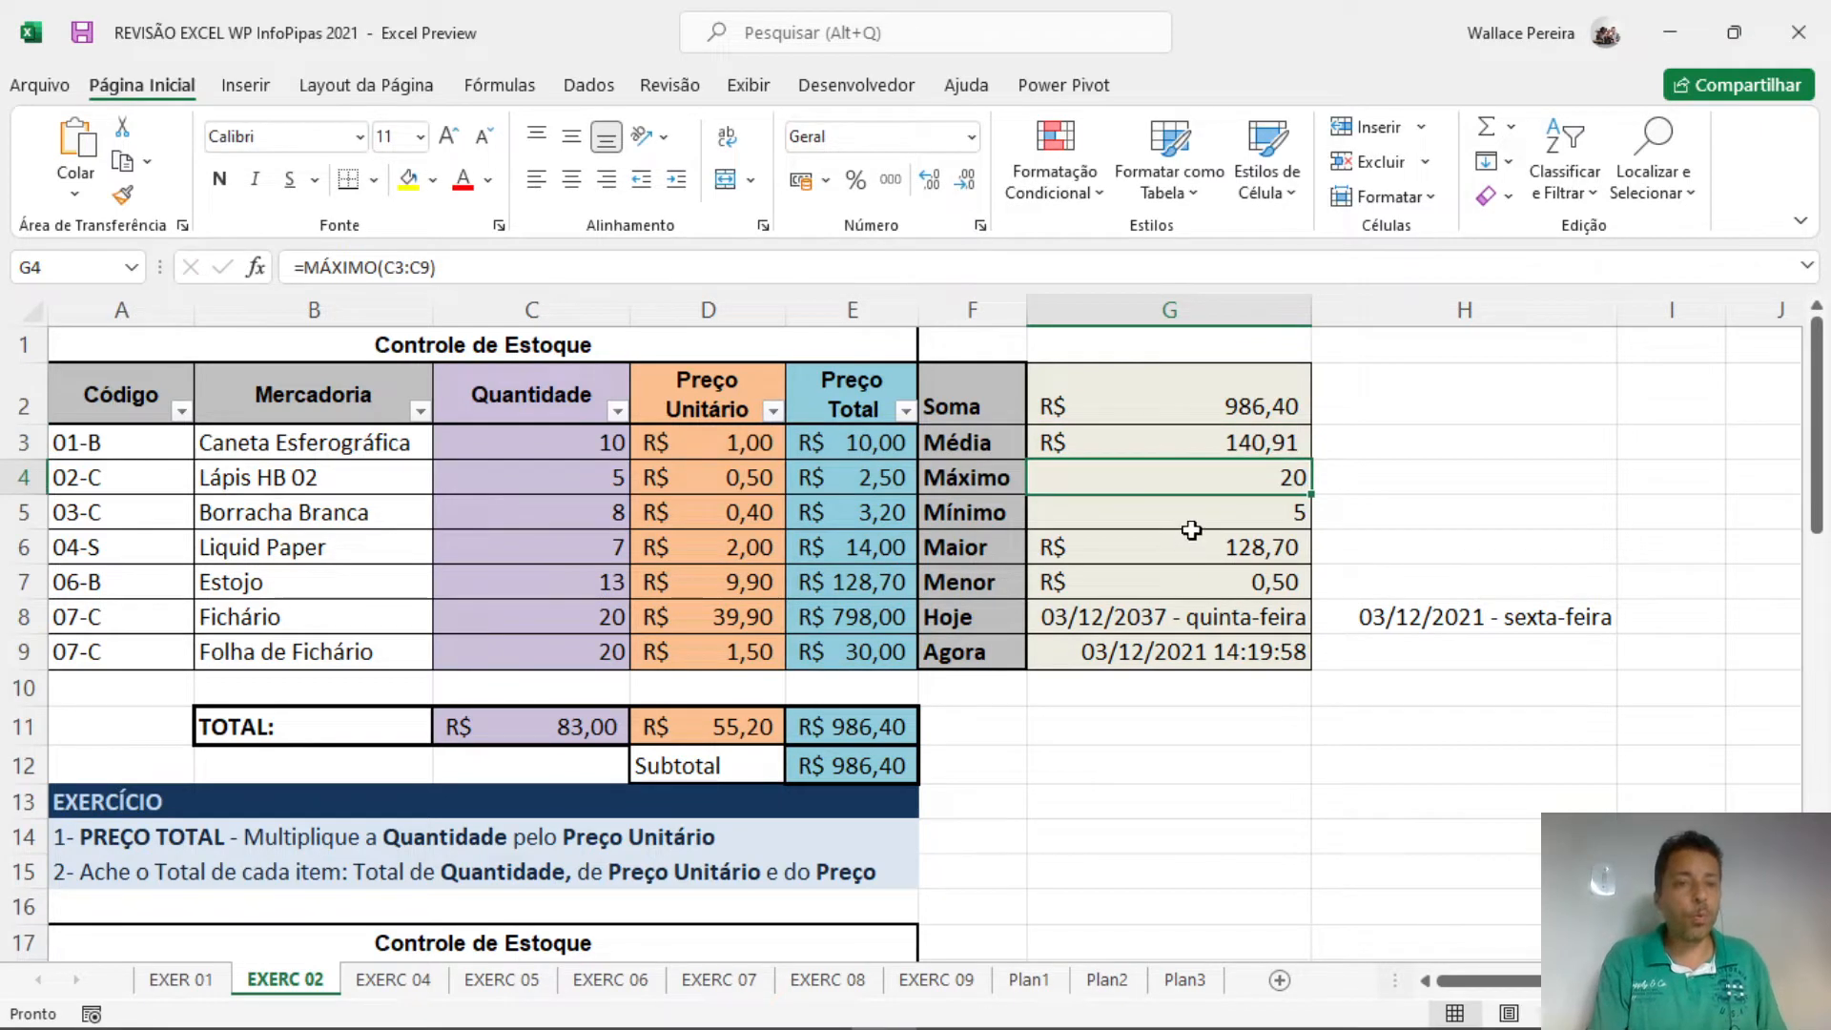
double_click(1203, 480)
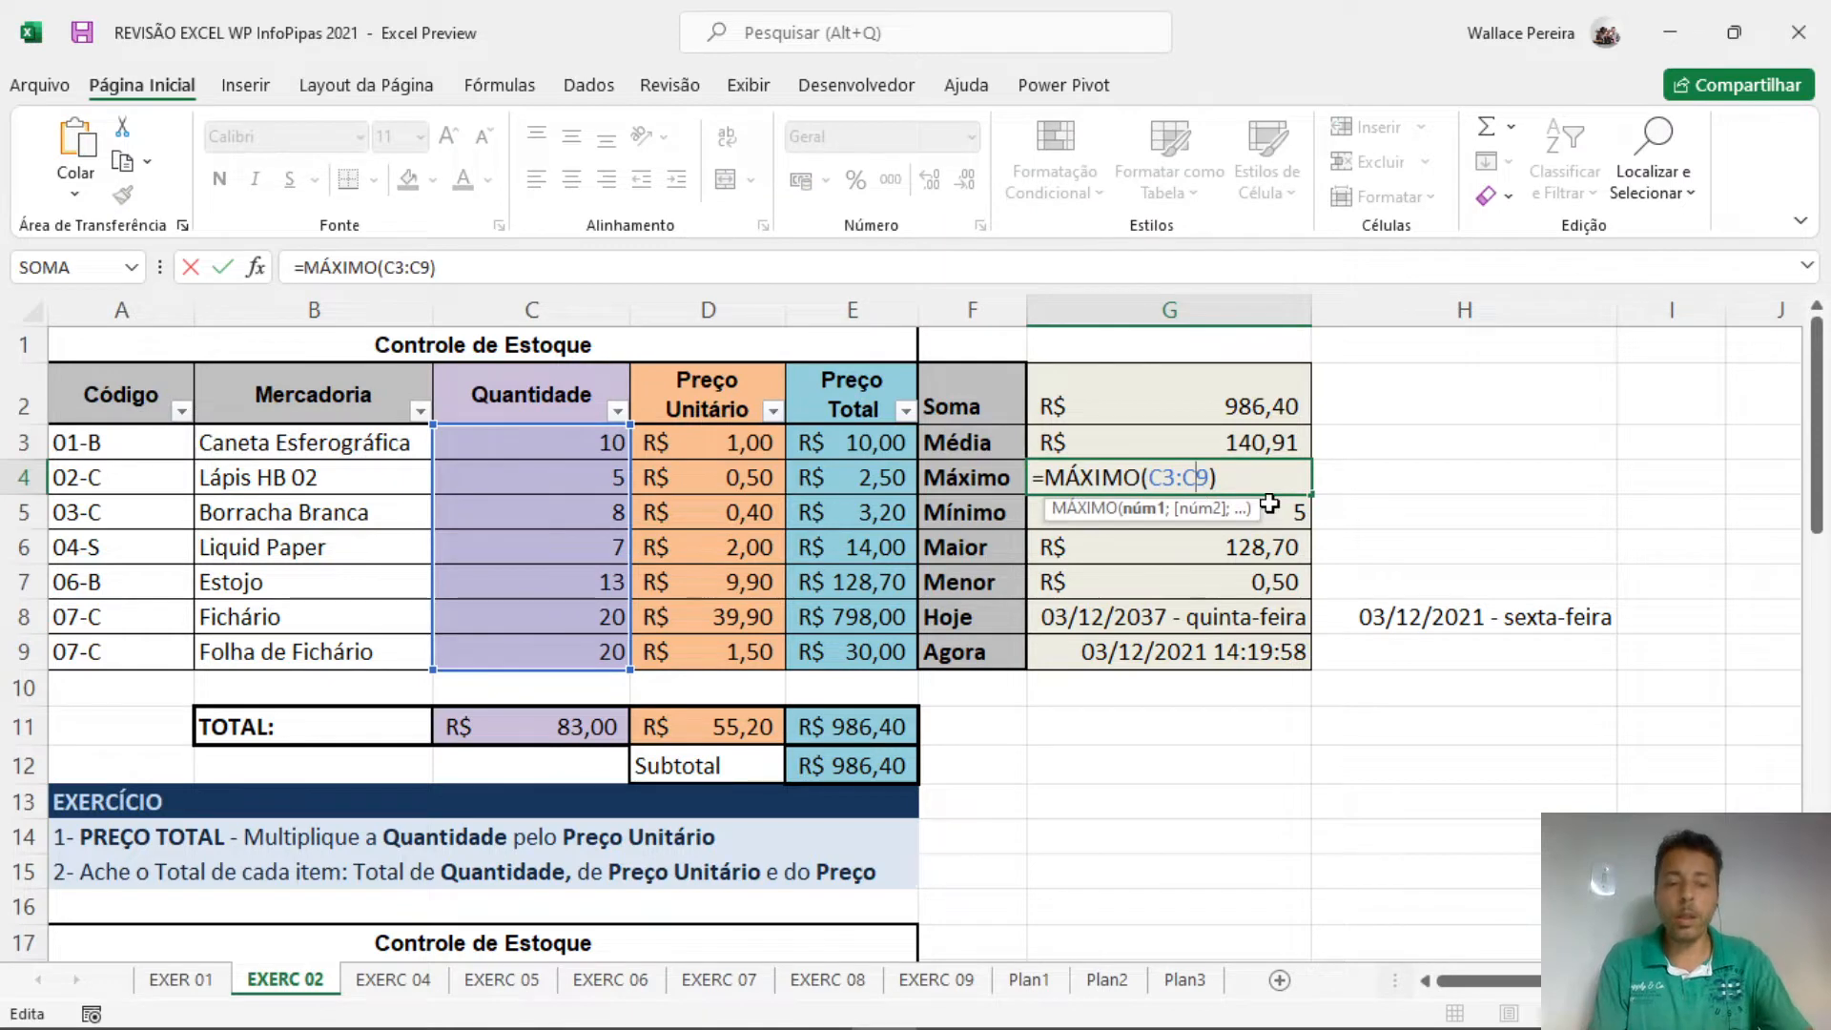
key("Escape")
double_click(1221, 516)
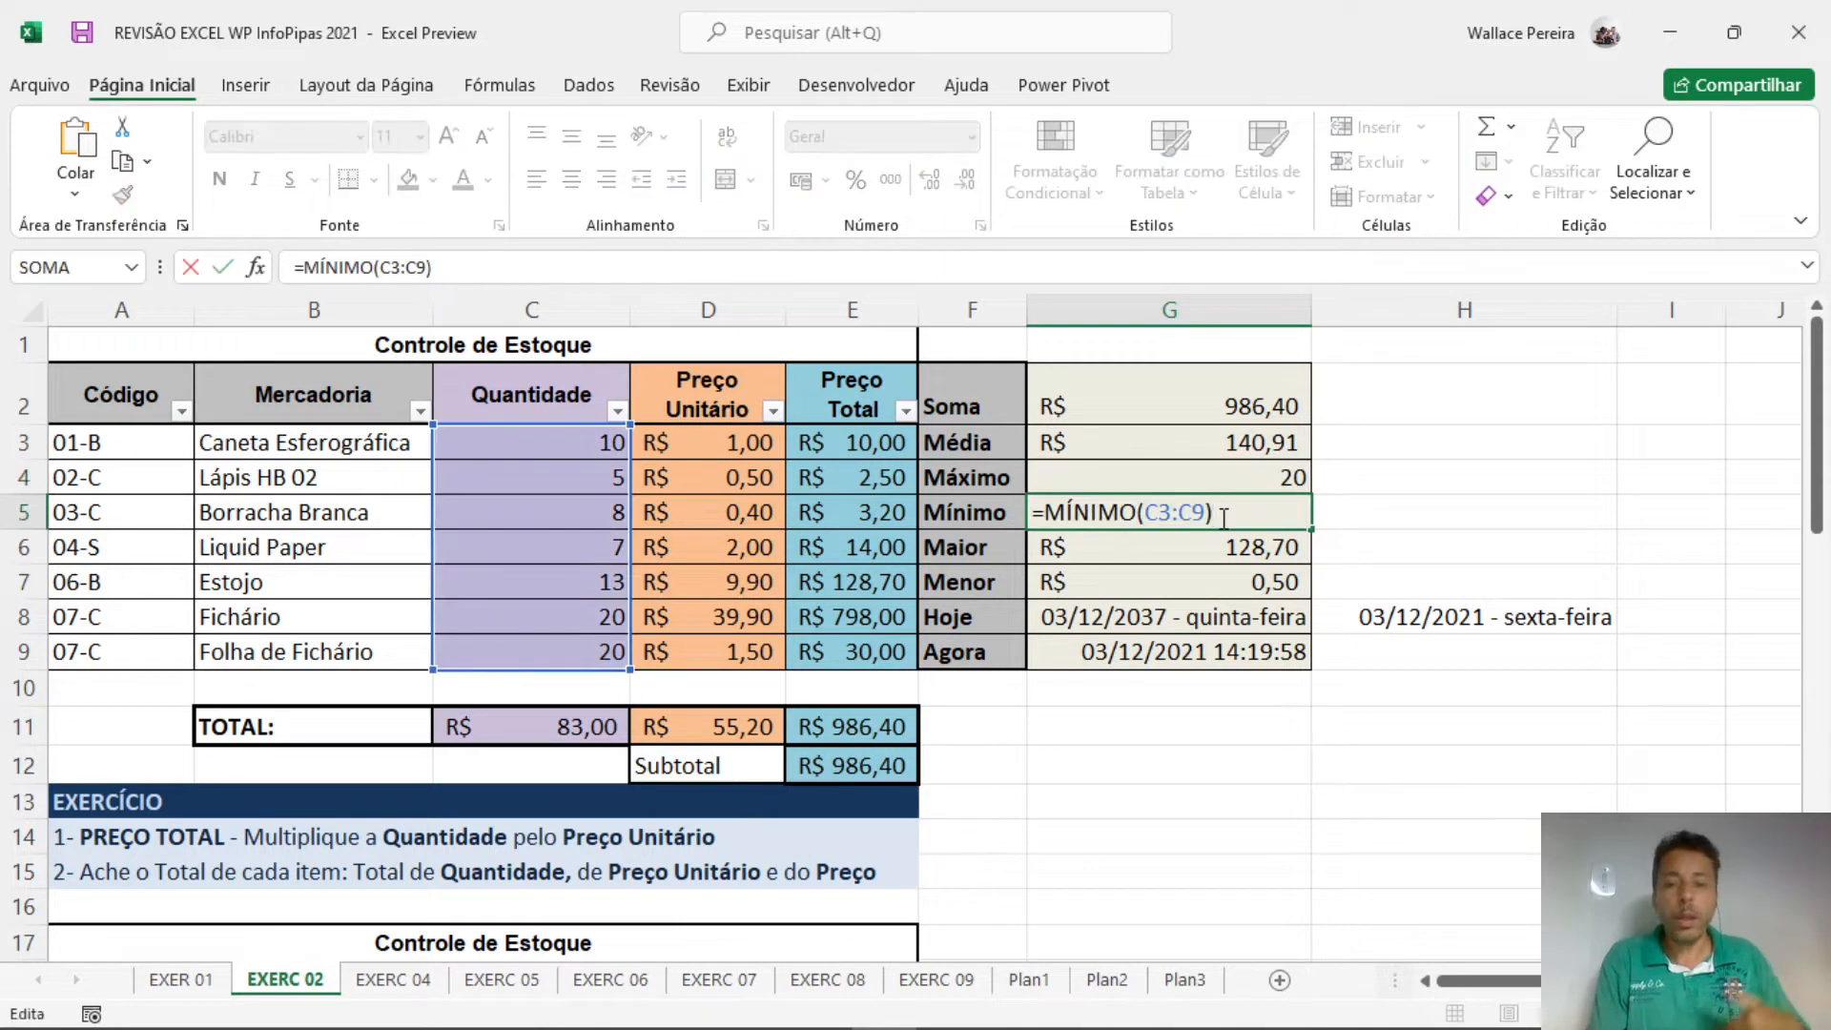
key("Escape")
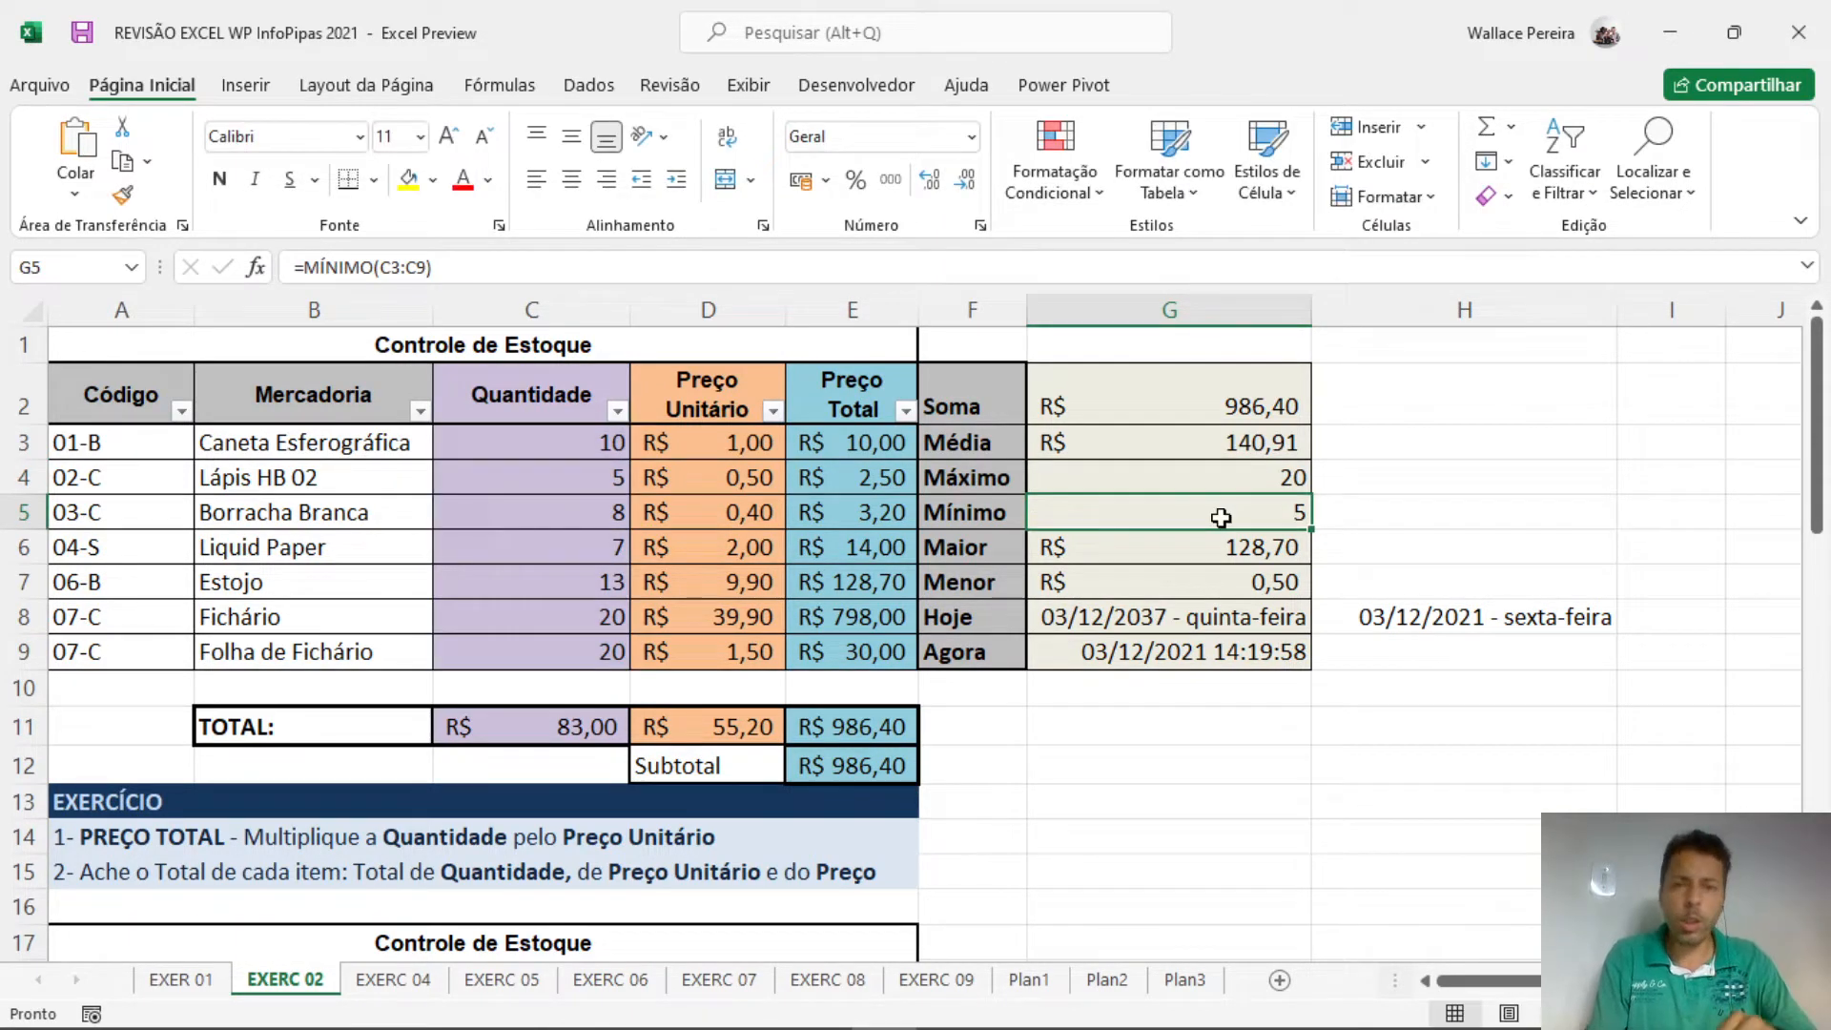
Examine the matrix and k arguments of the Maior formula in G6.
double_click(1178, 544)
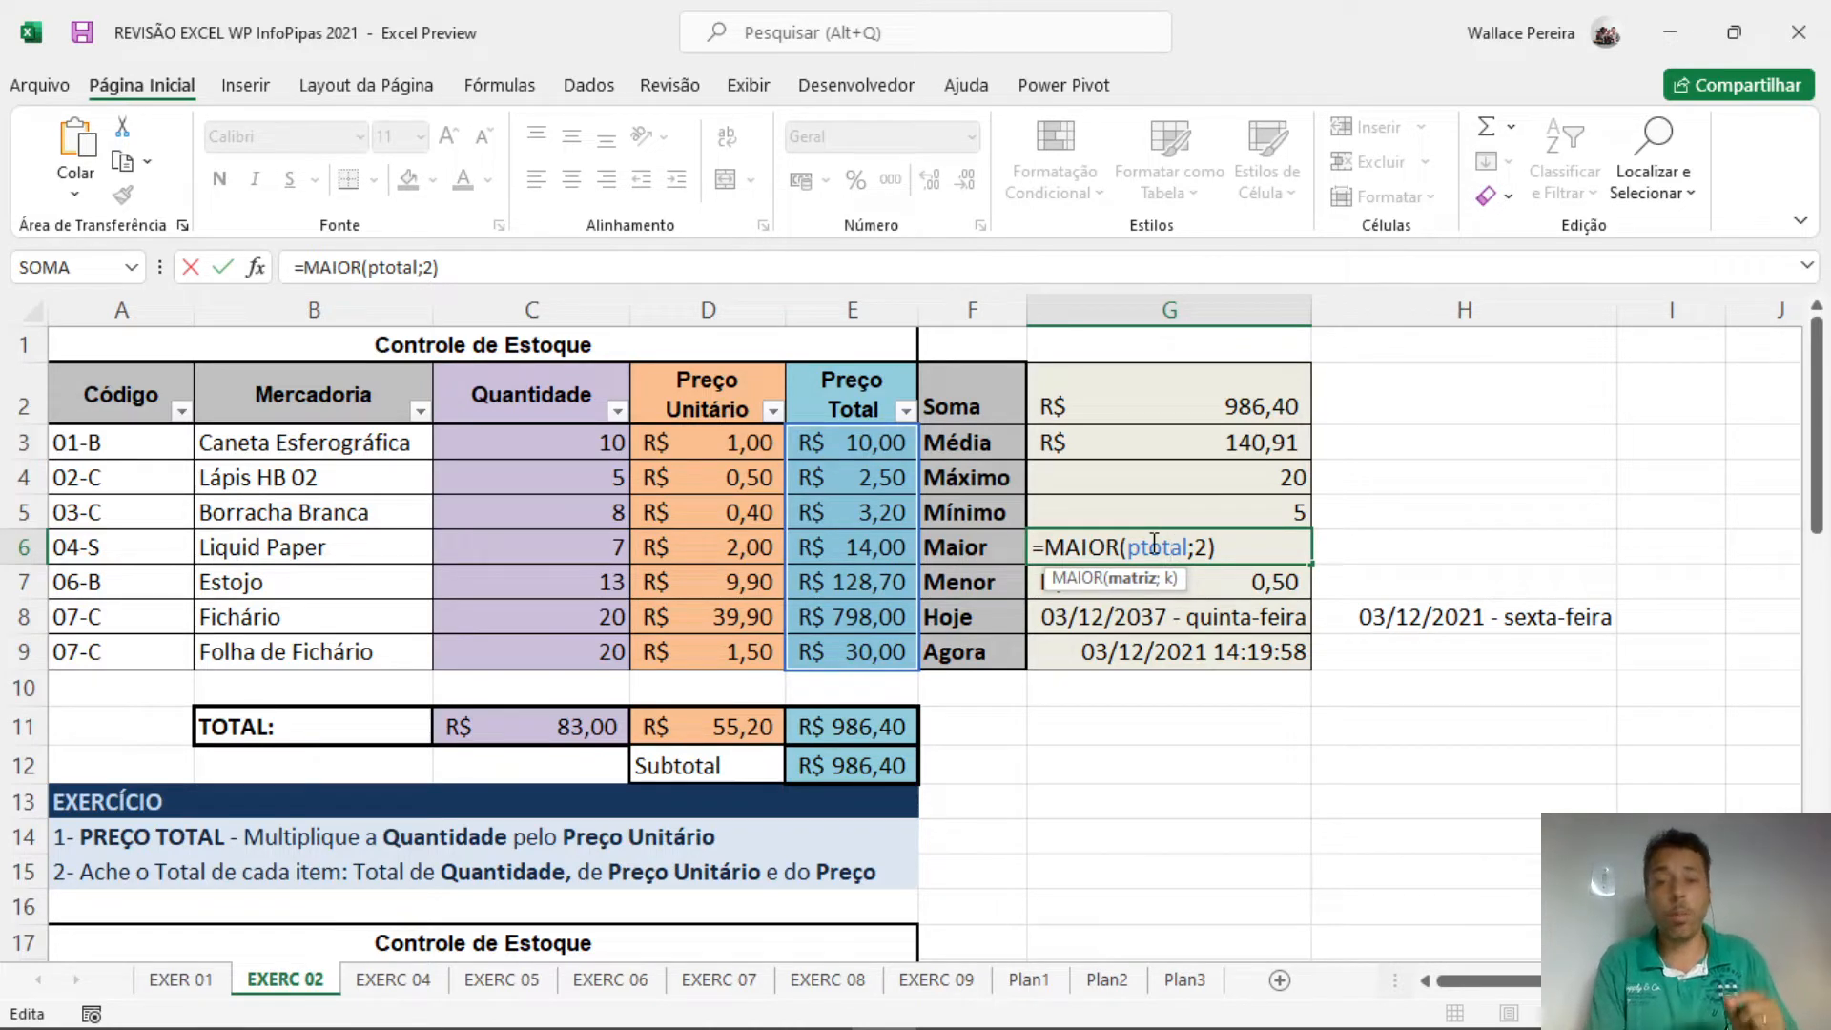
left_click(1197, 549)
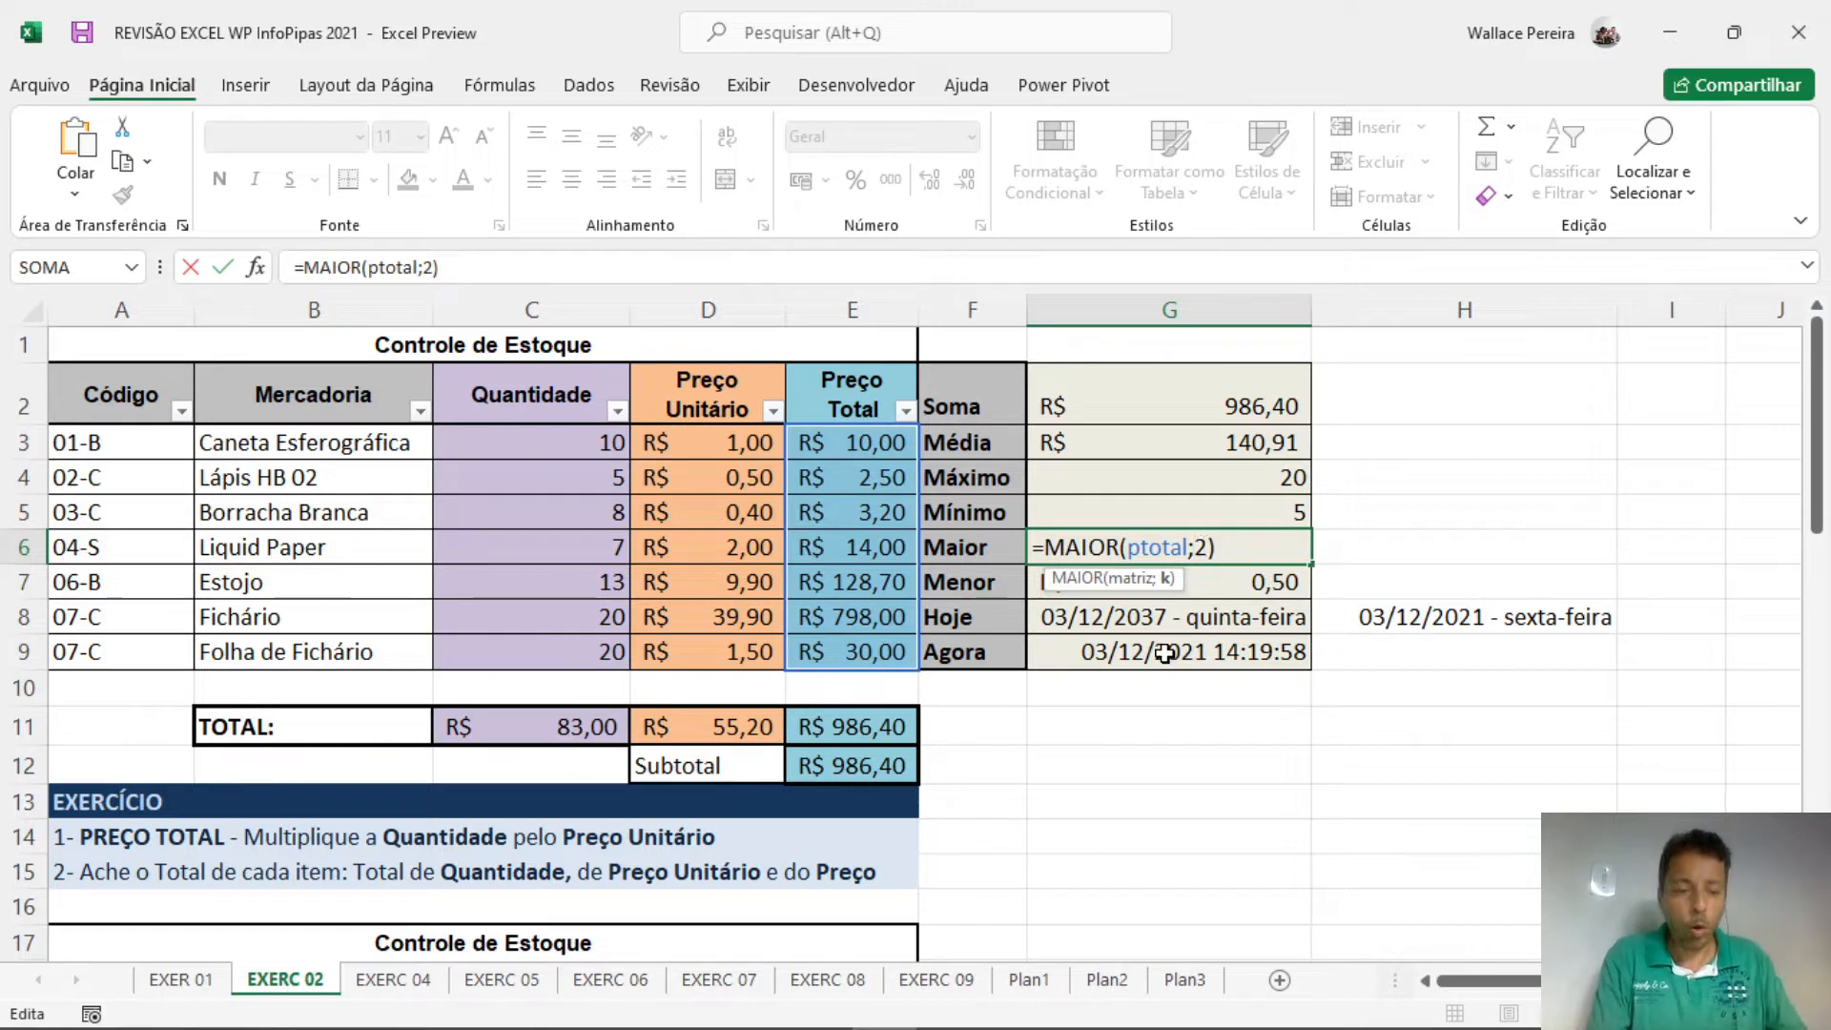
key("ctrl+Return")
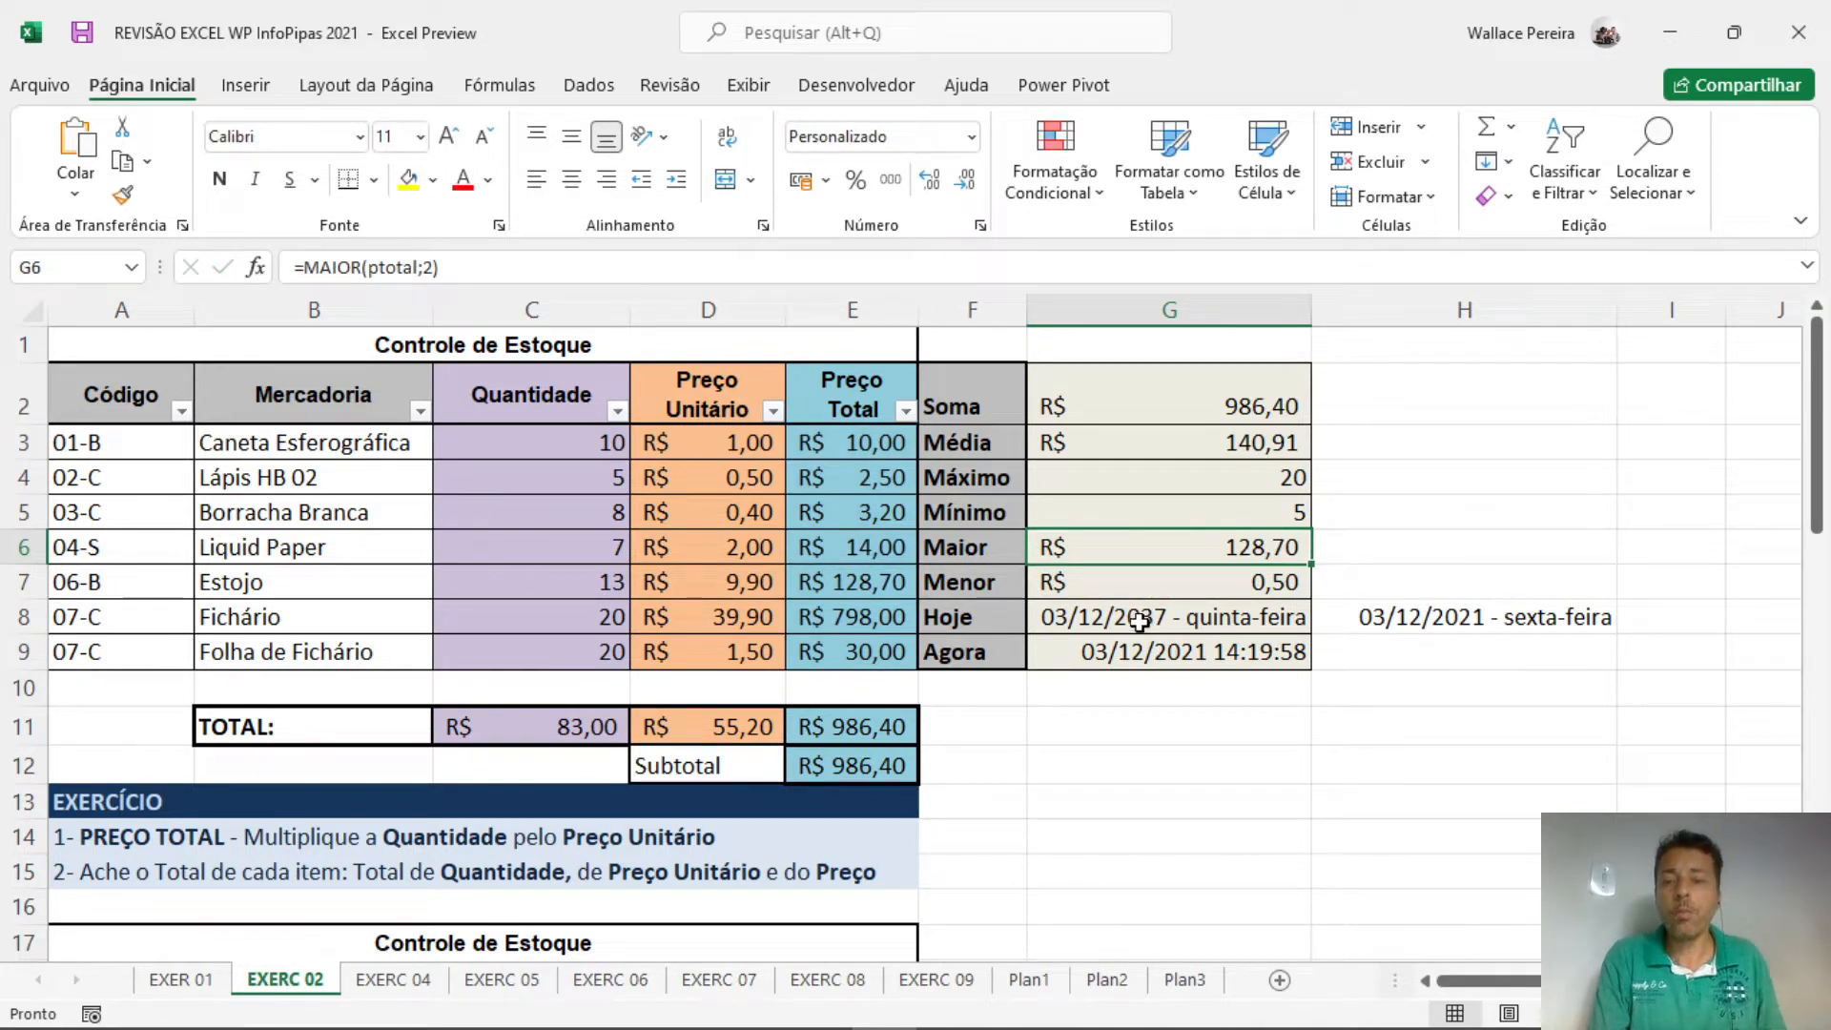
Examine the Hoje formula in G8, including the expression that is added to the current date.
left_click(1140, 621)
double_click(1139, 621)
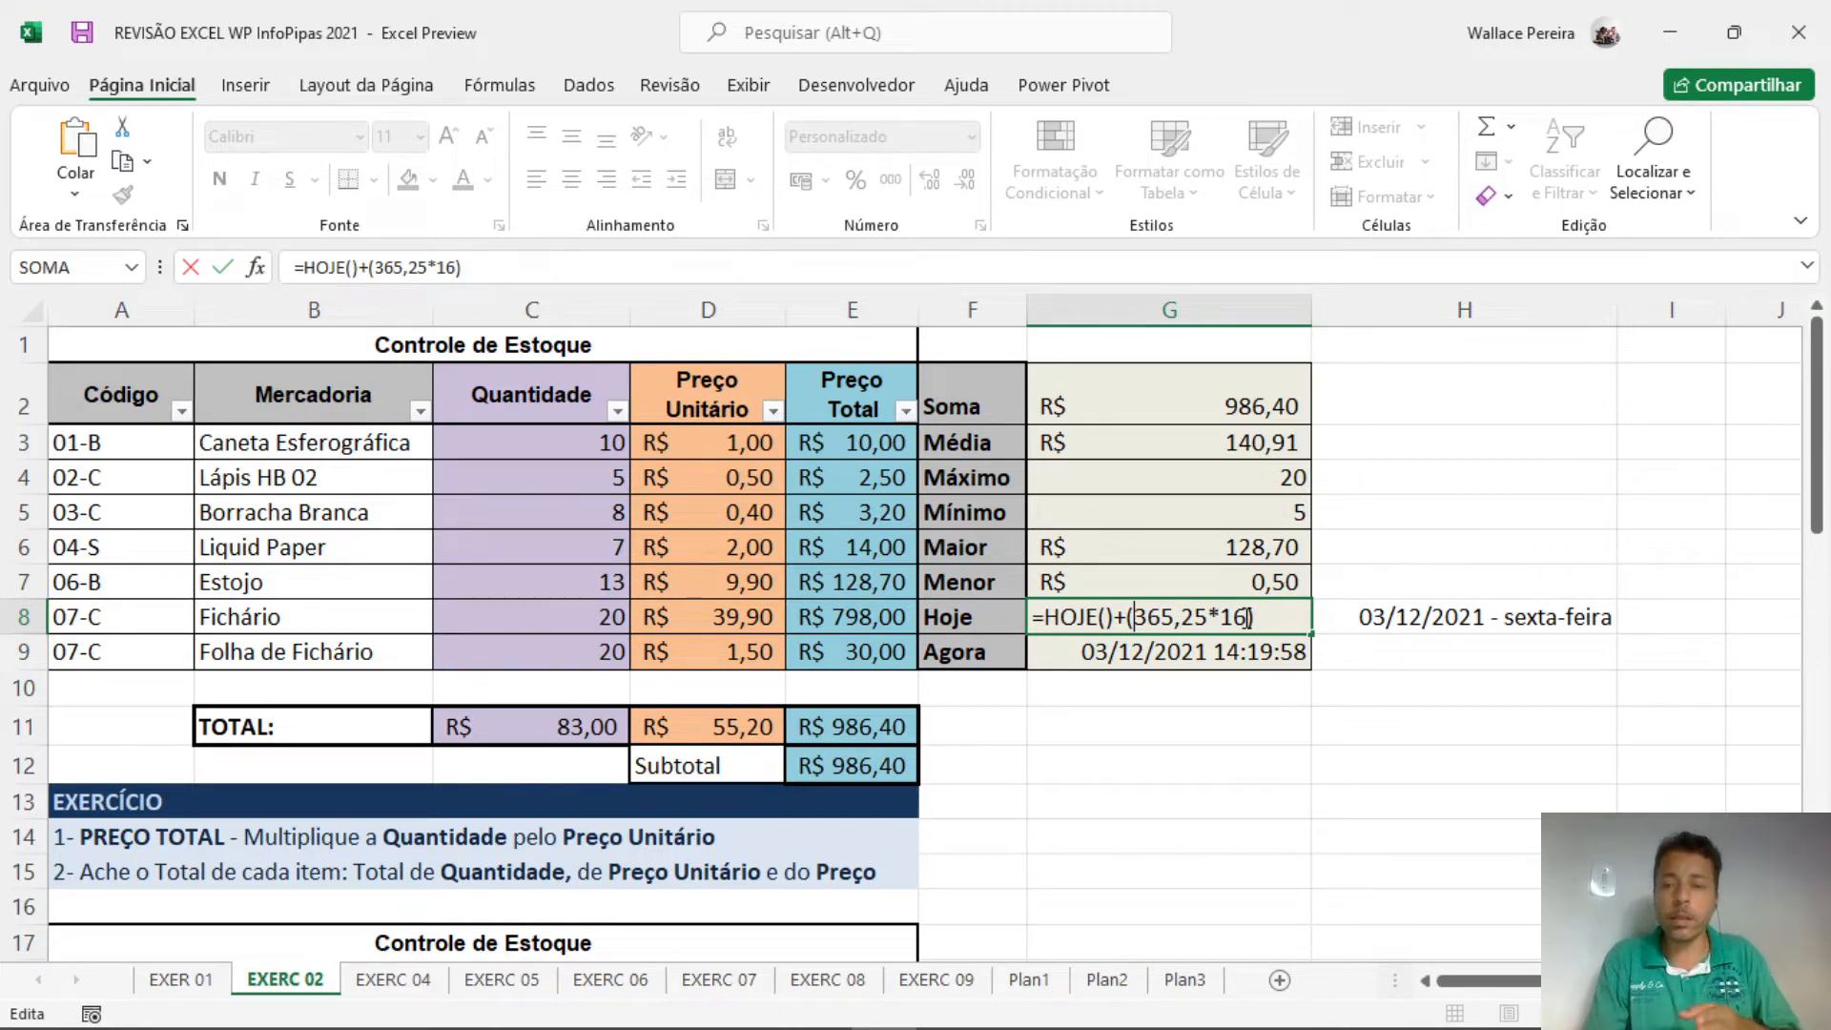
left_click(1264, 618)
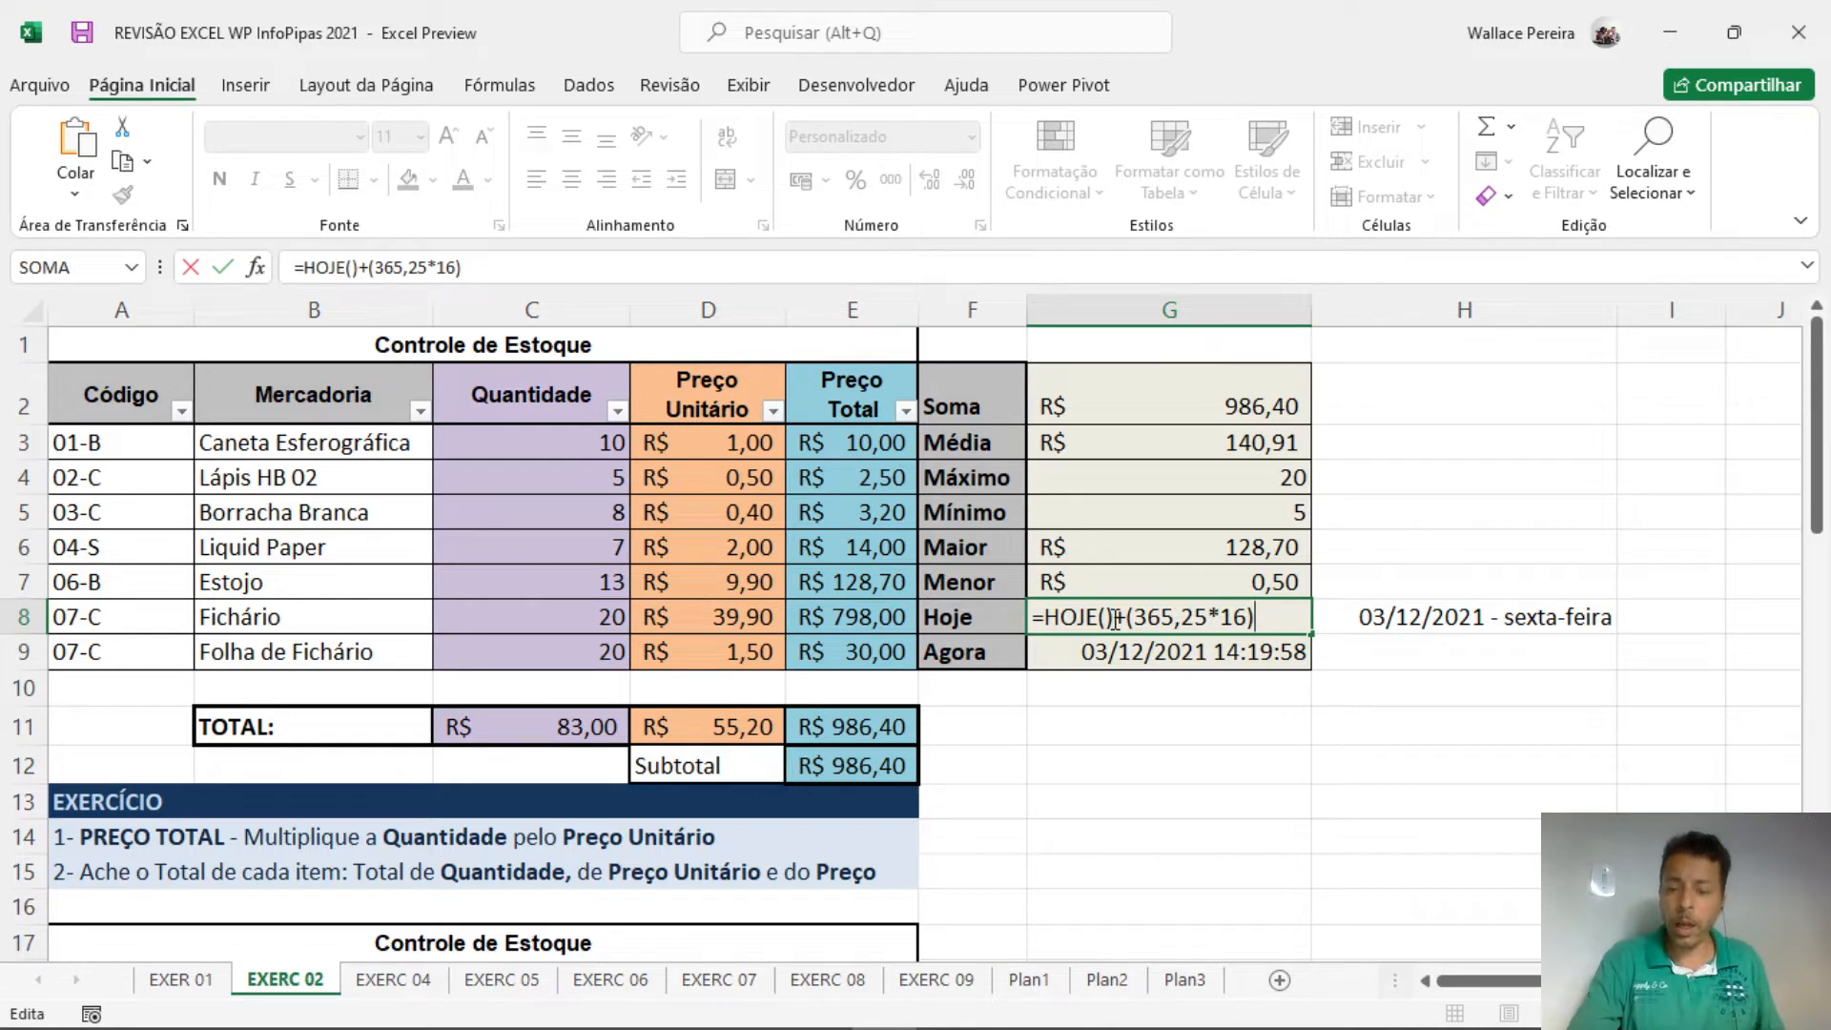
key("Return")
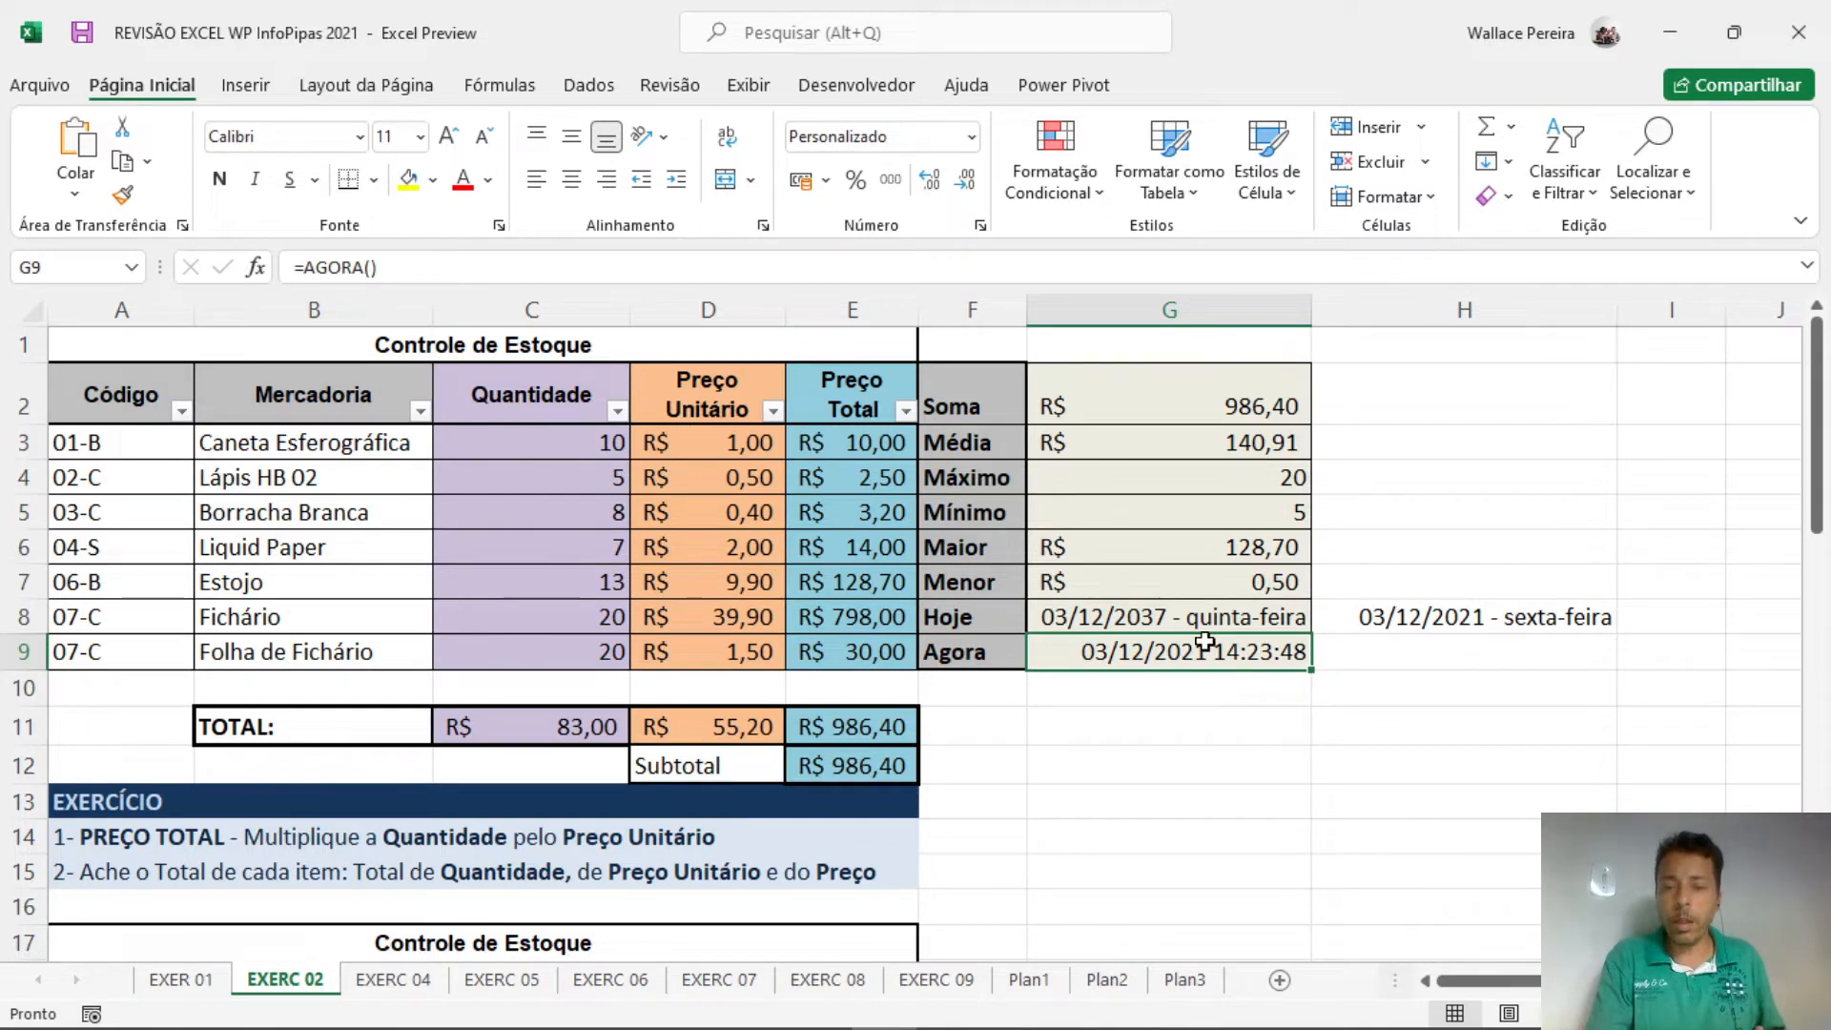
Try the month codes m, mm, mmm and mmmm in place of dddd in G8's custom date format, and clear them.
left_click(1189, 615)
right_click(1189, 615)
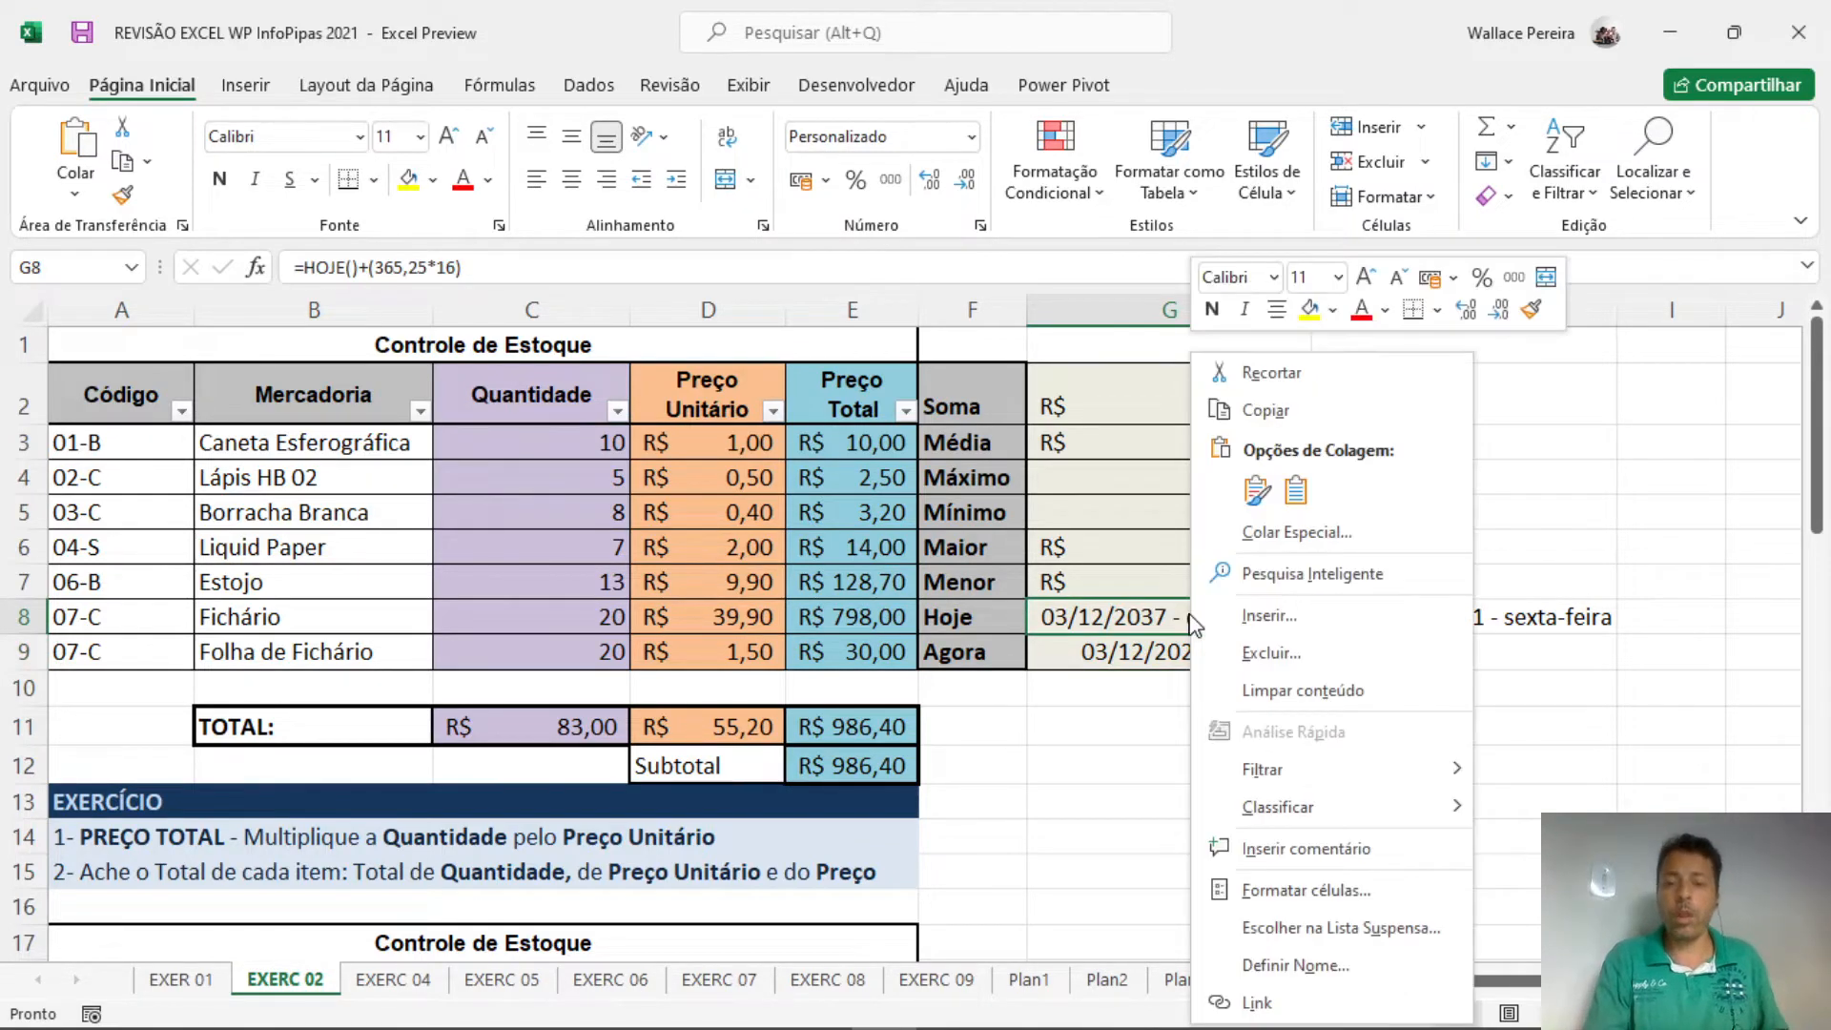
left_click(1343, 892)
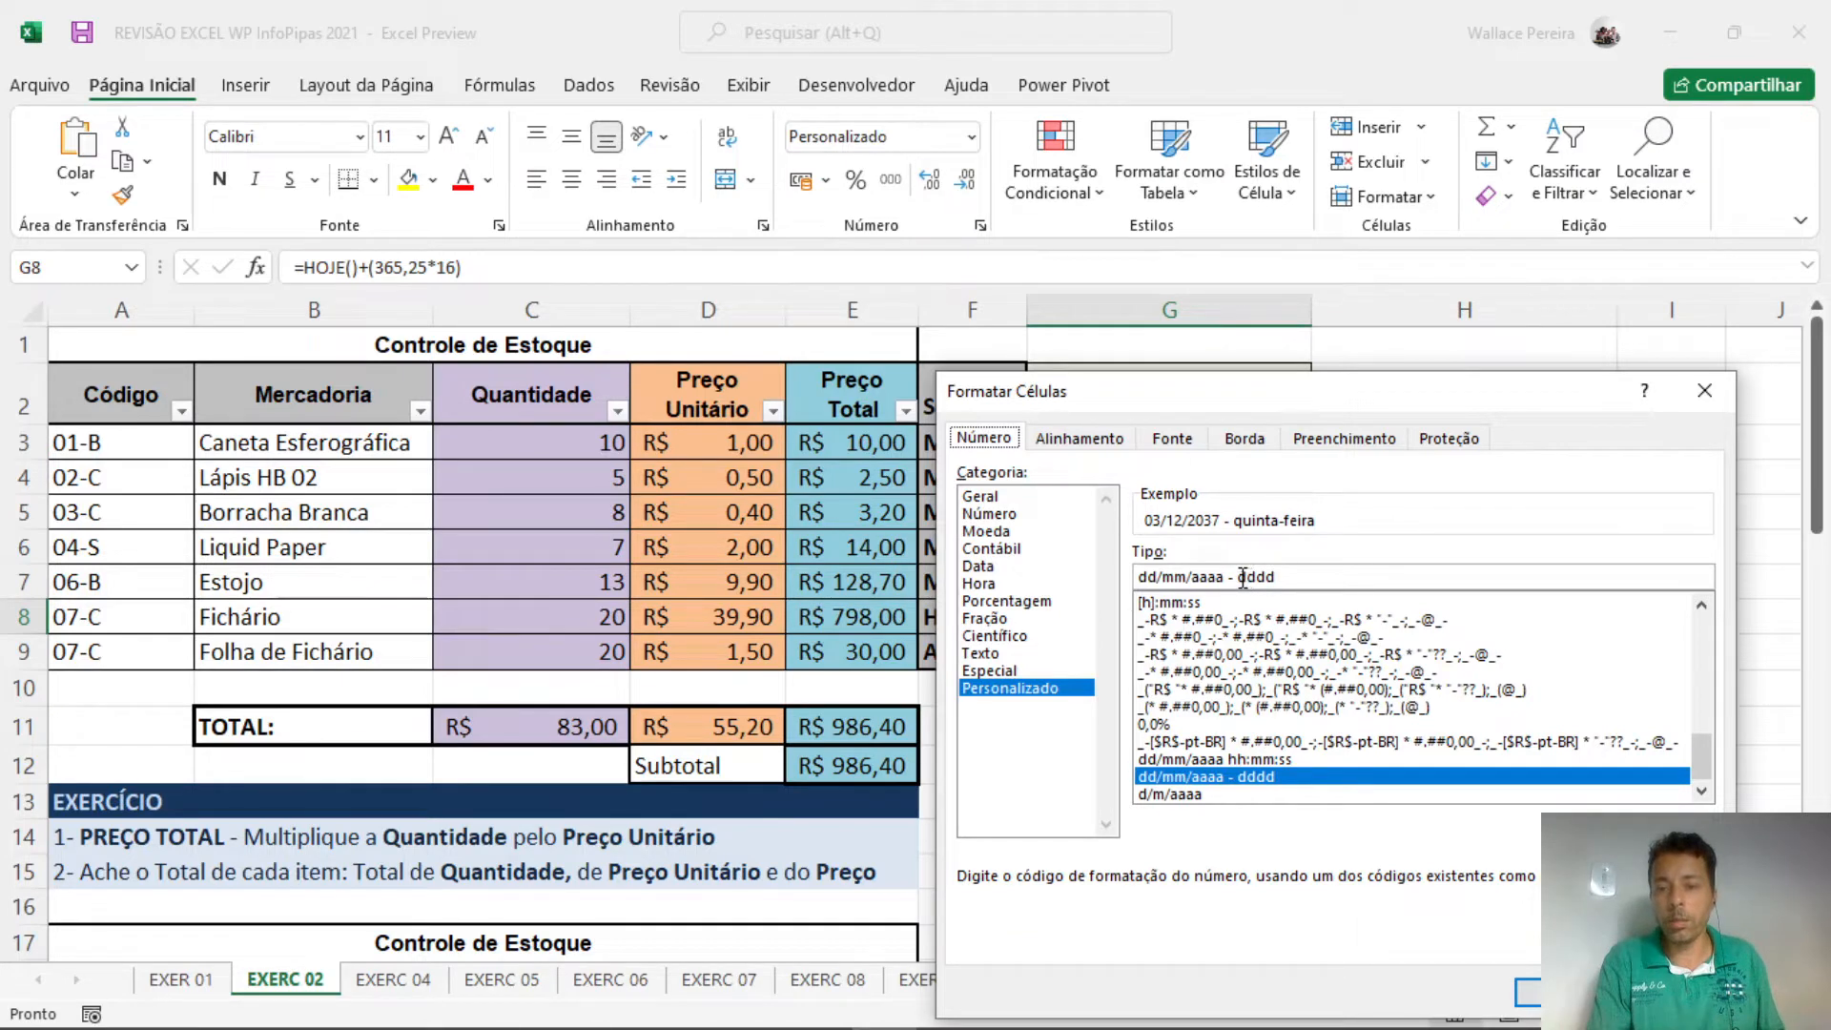
left_click_drag(1238, 578, 1300, 577)
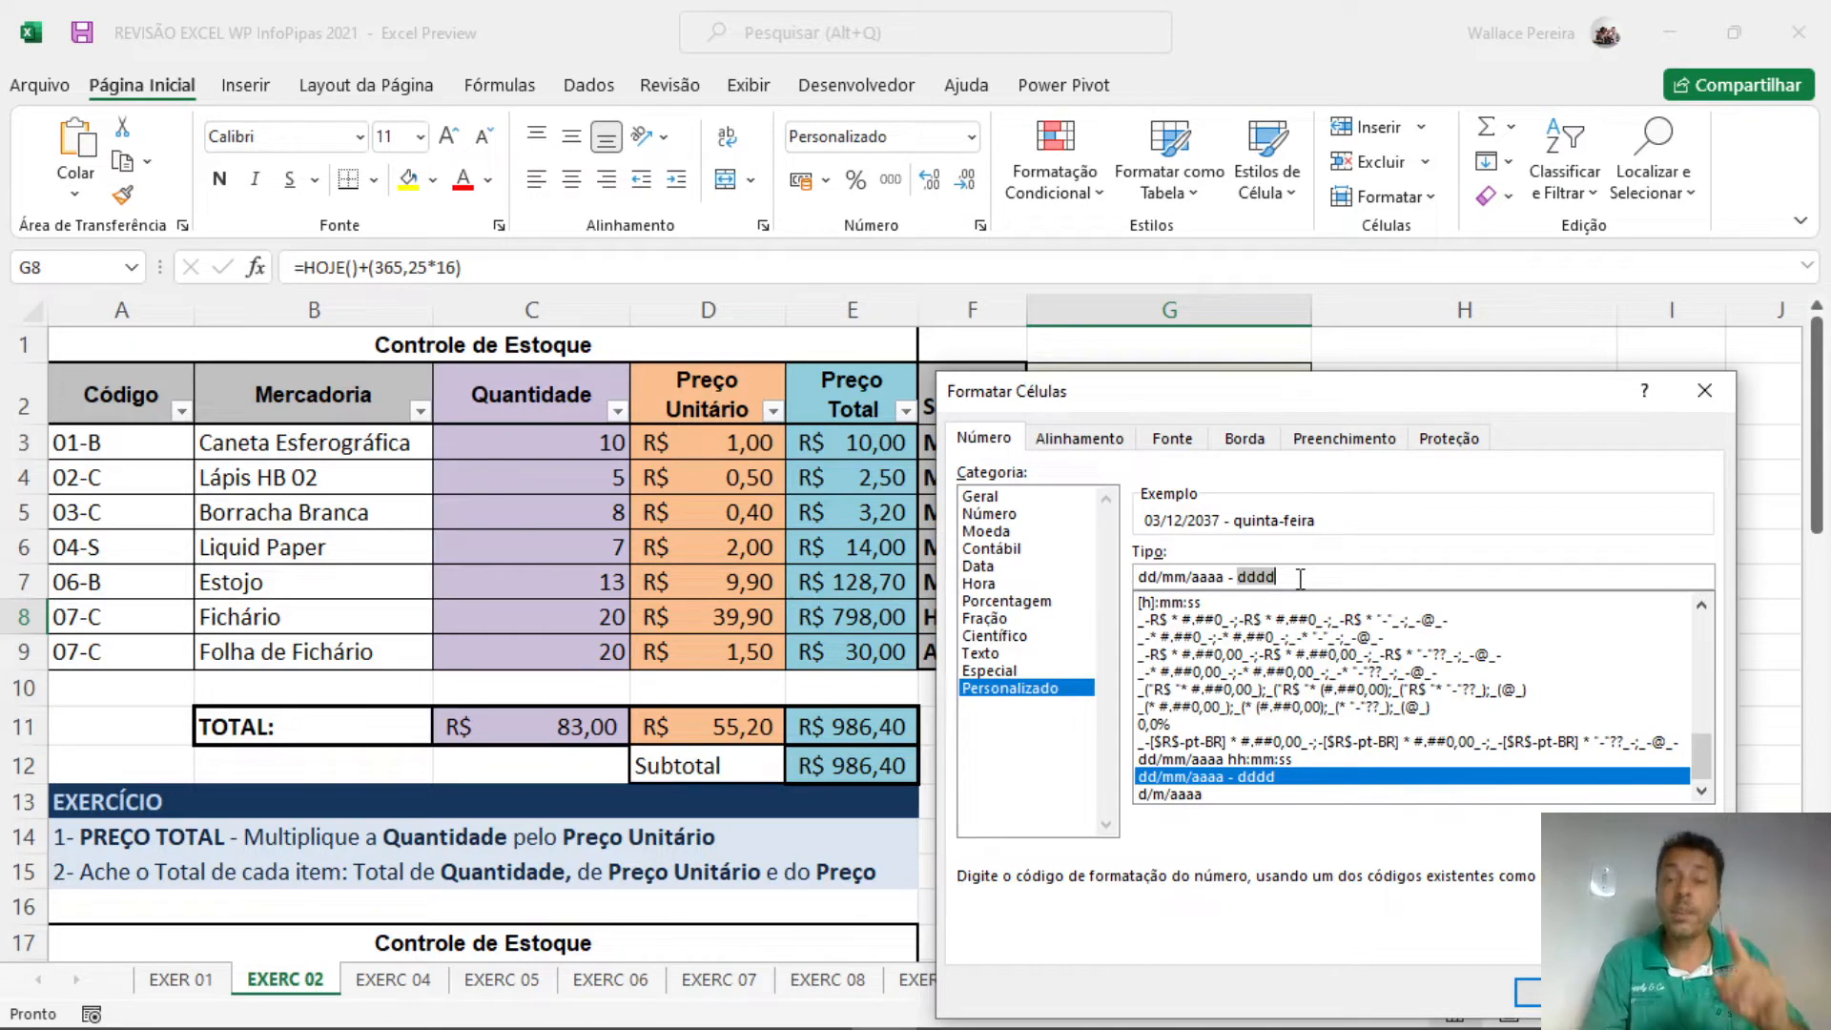
type("m")
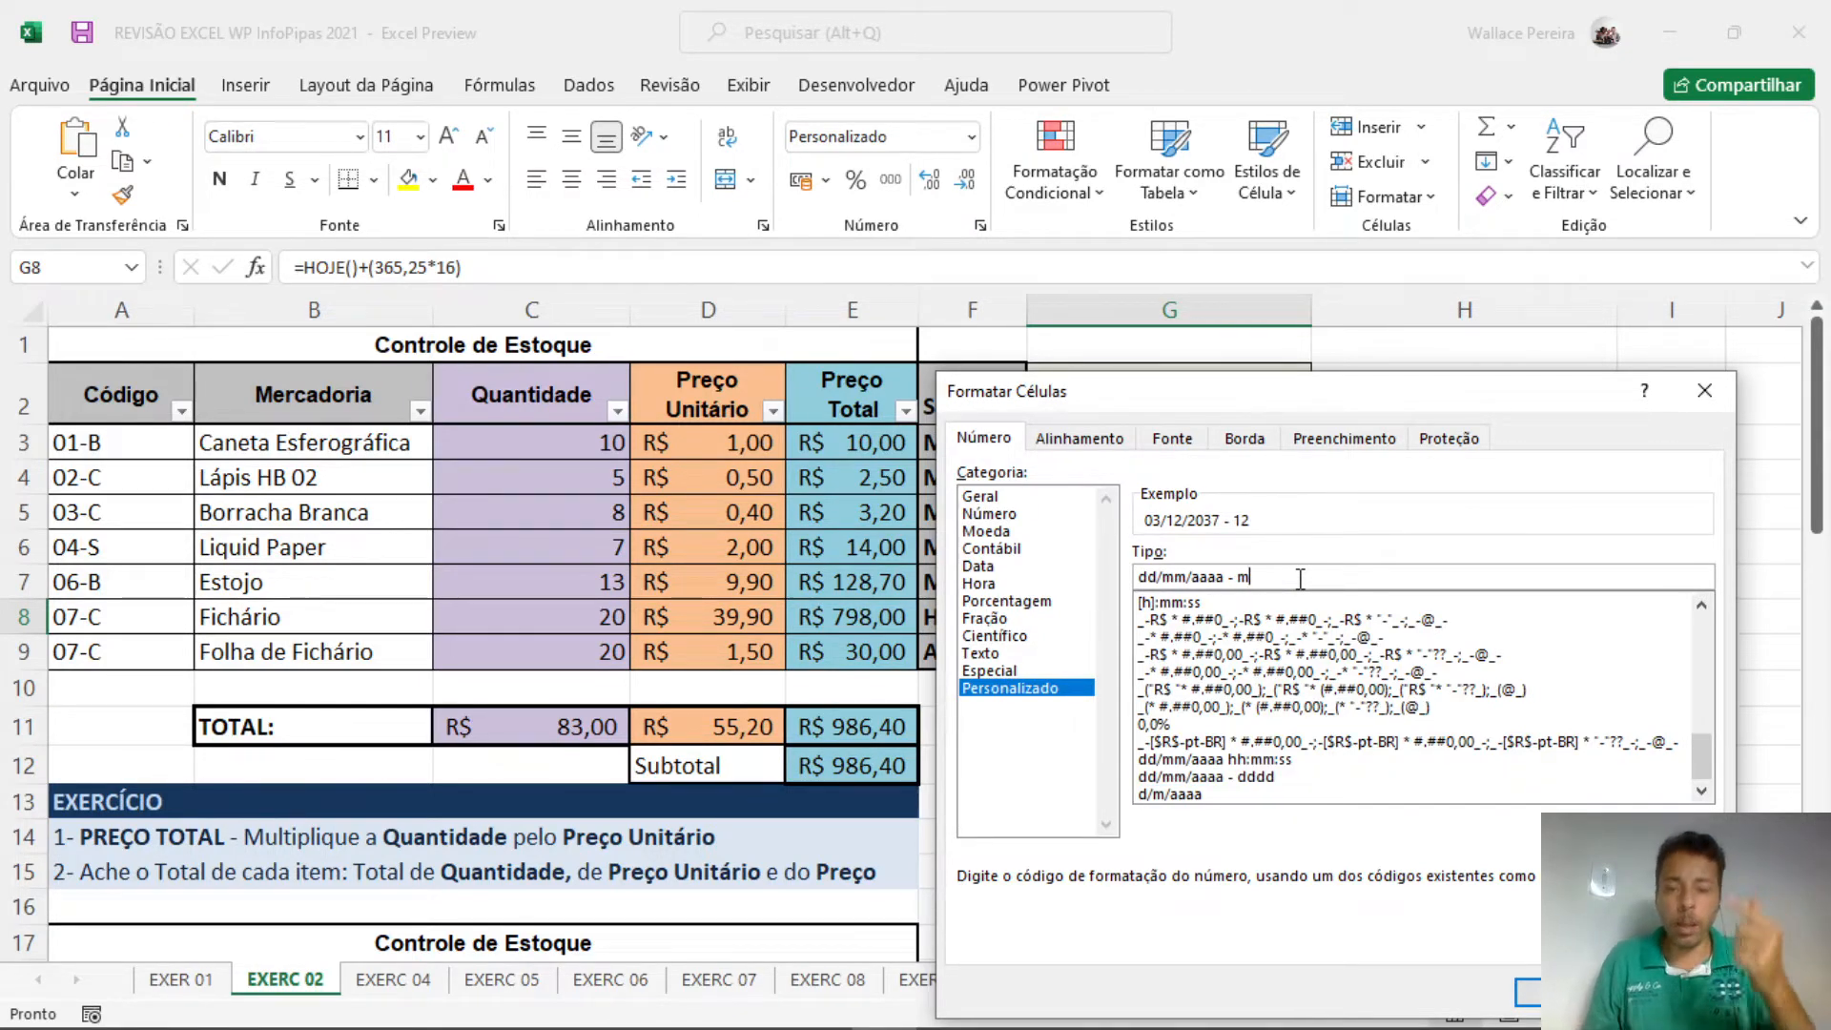
type("m")
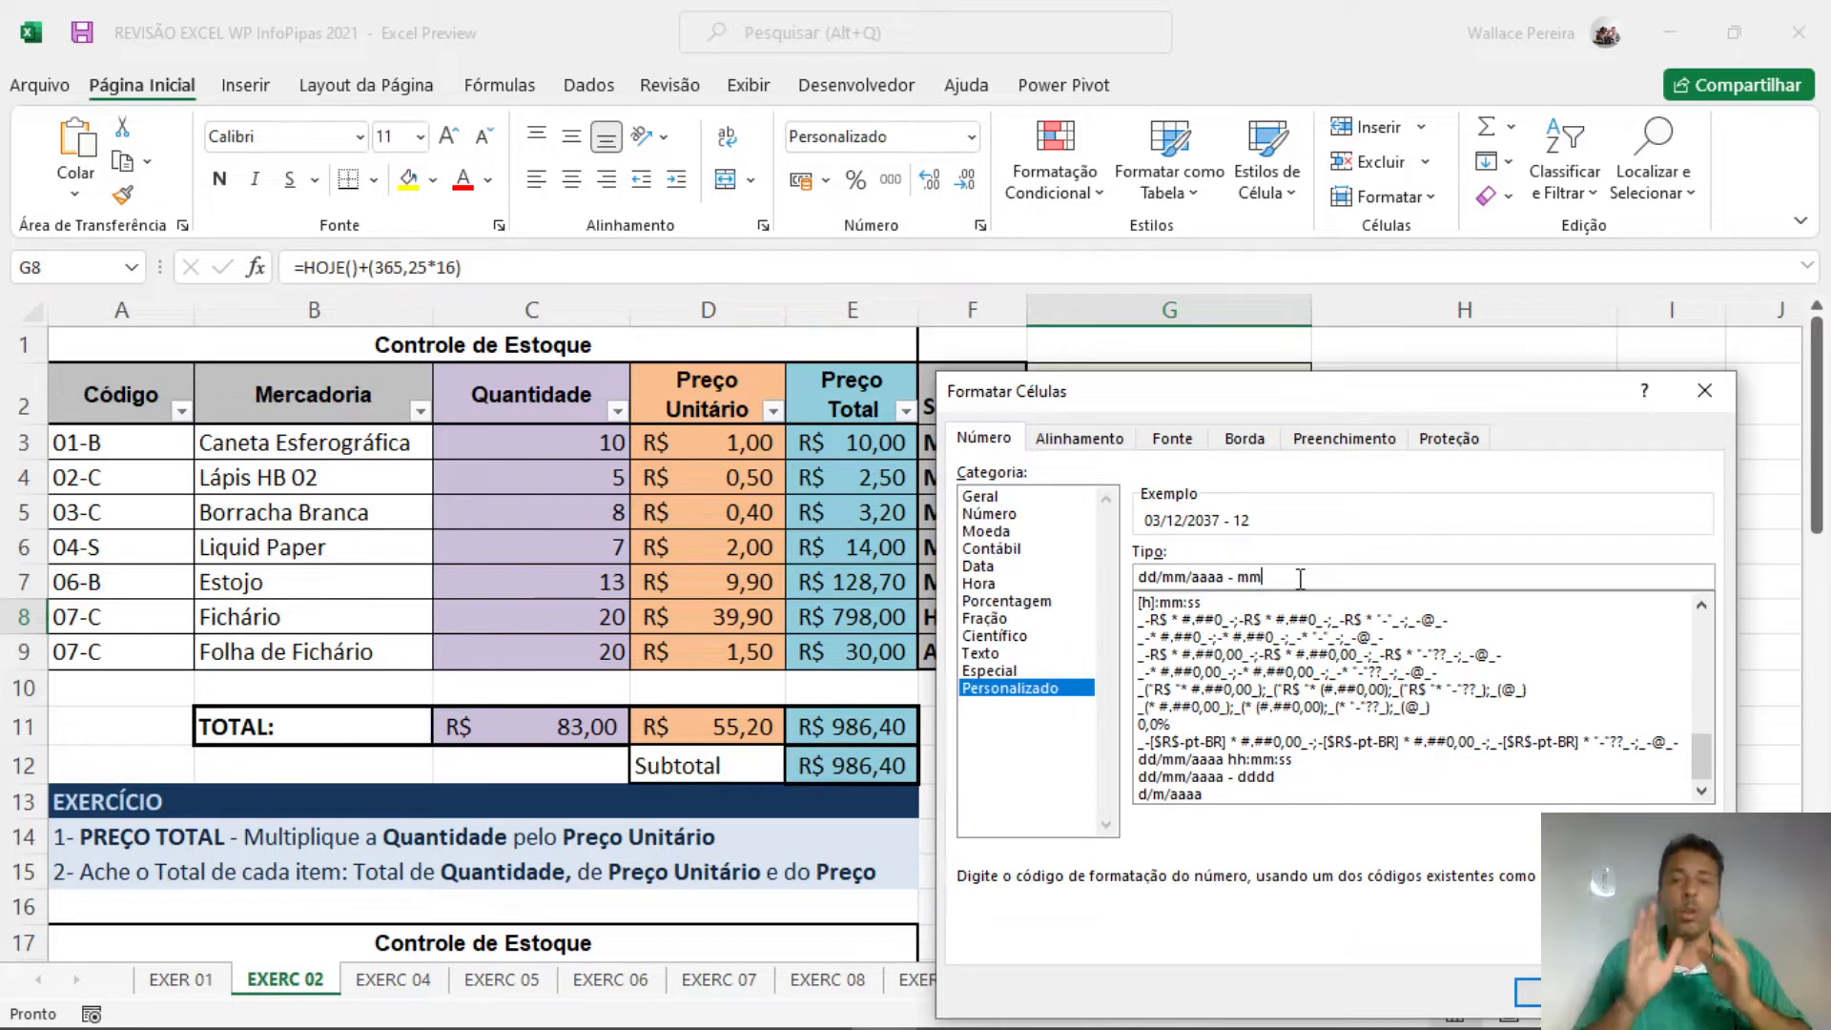
type("m")
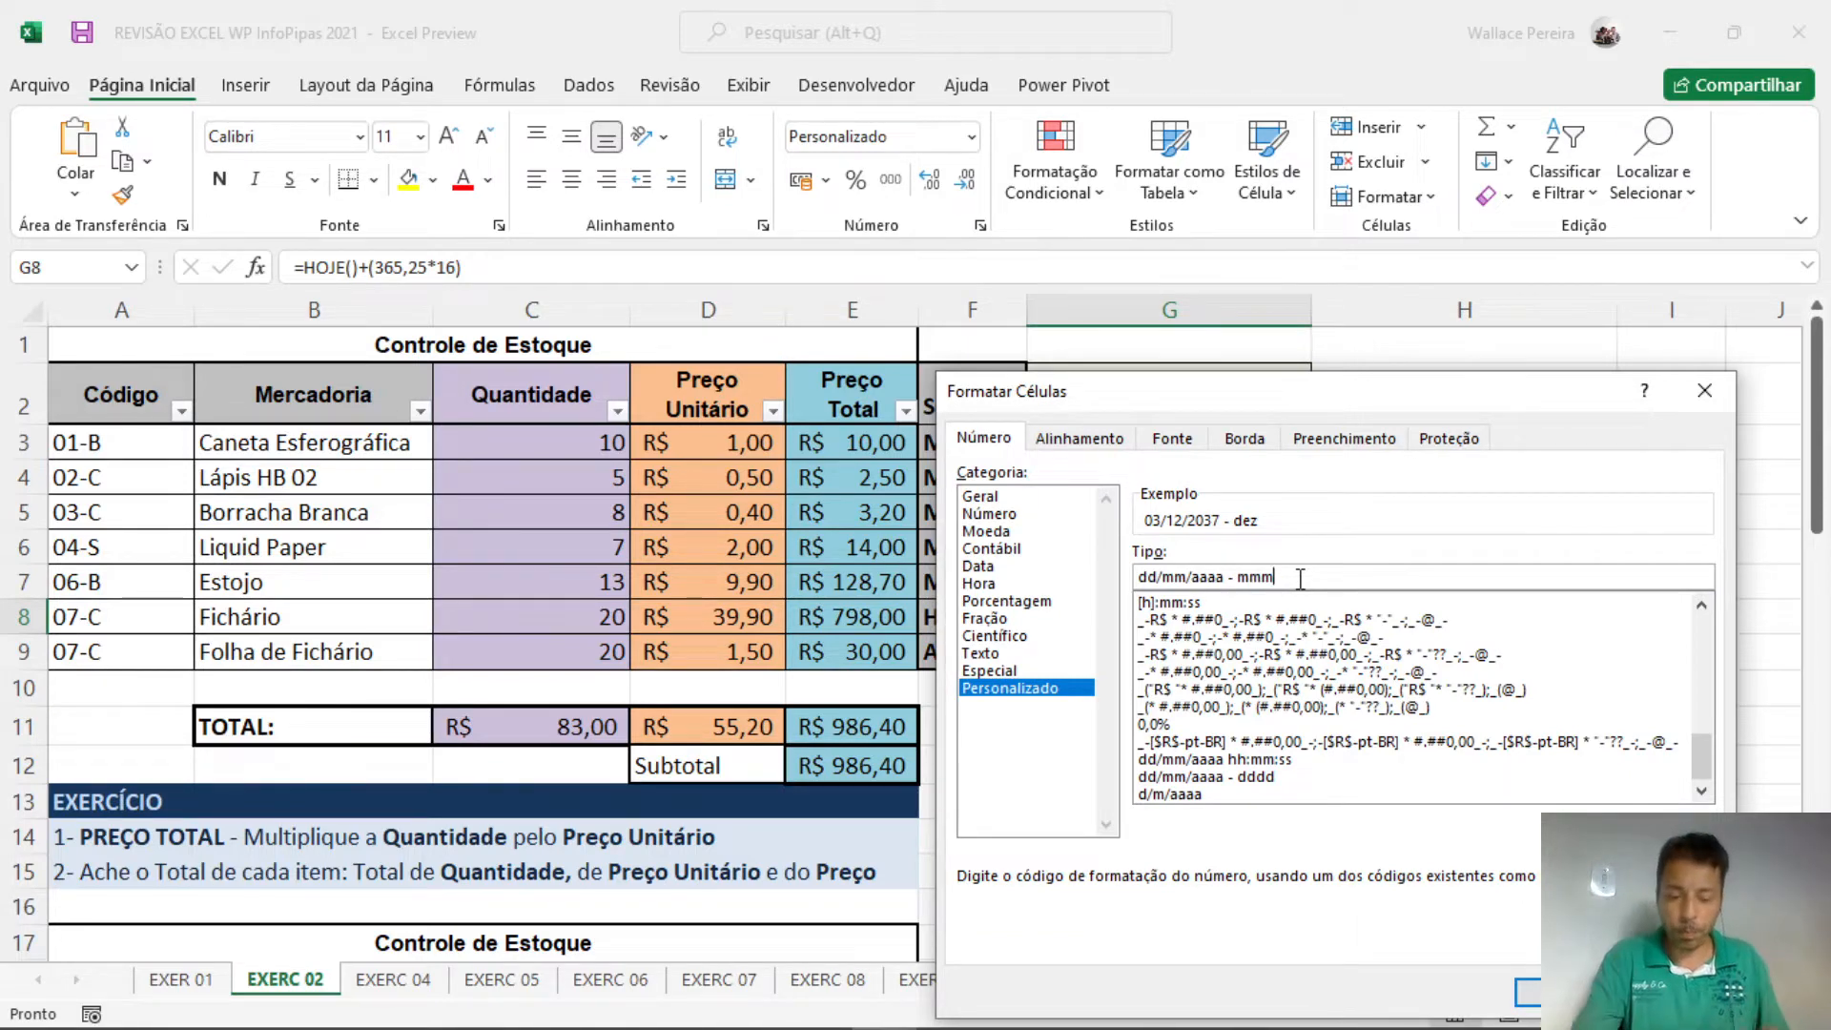
type("m")
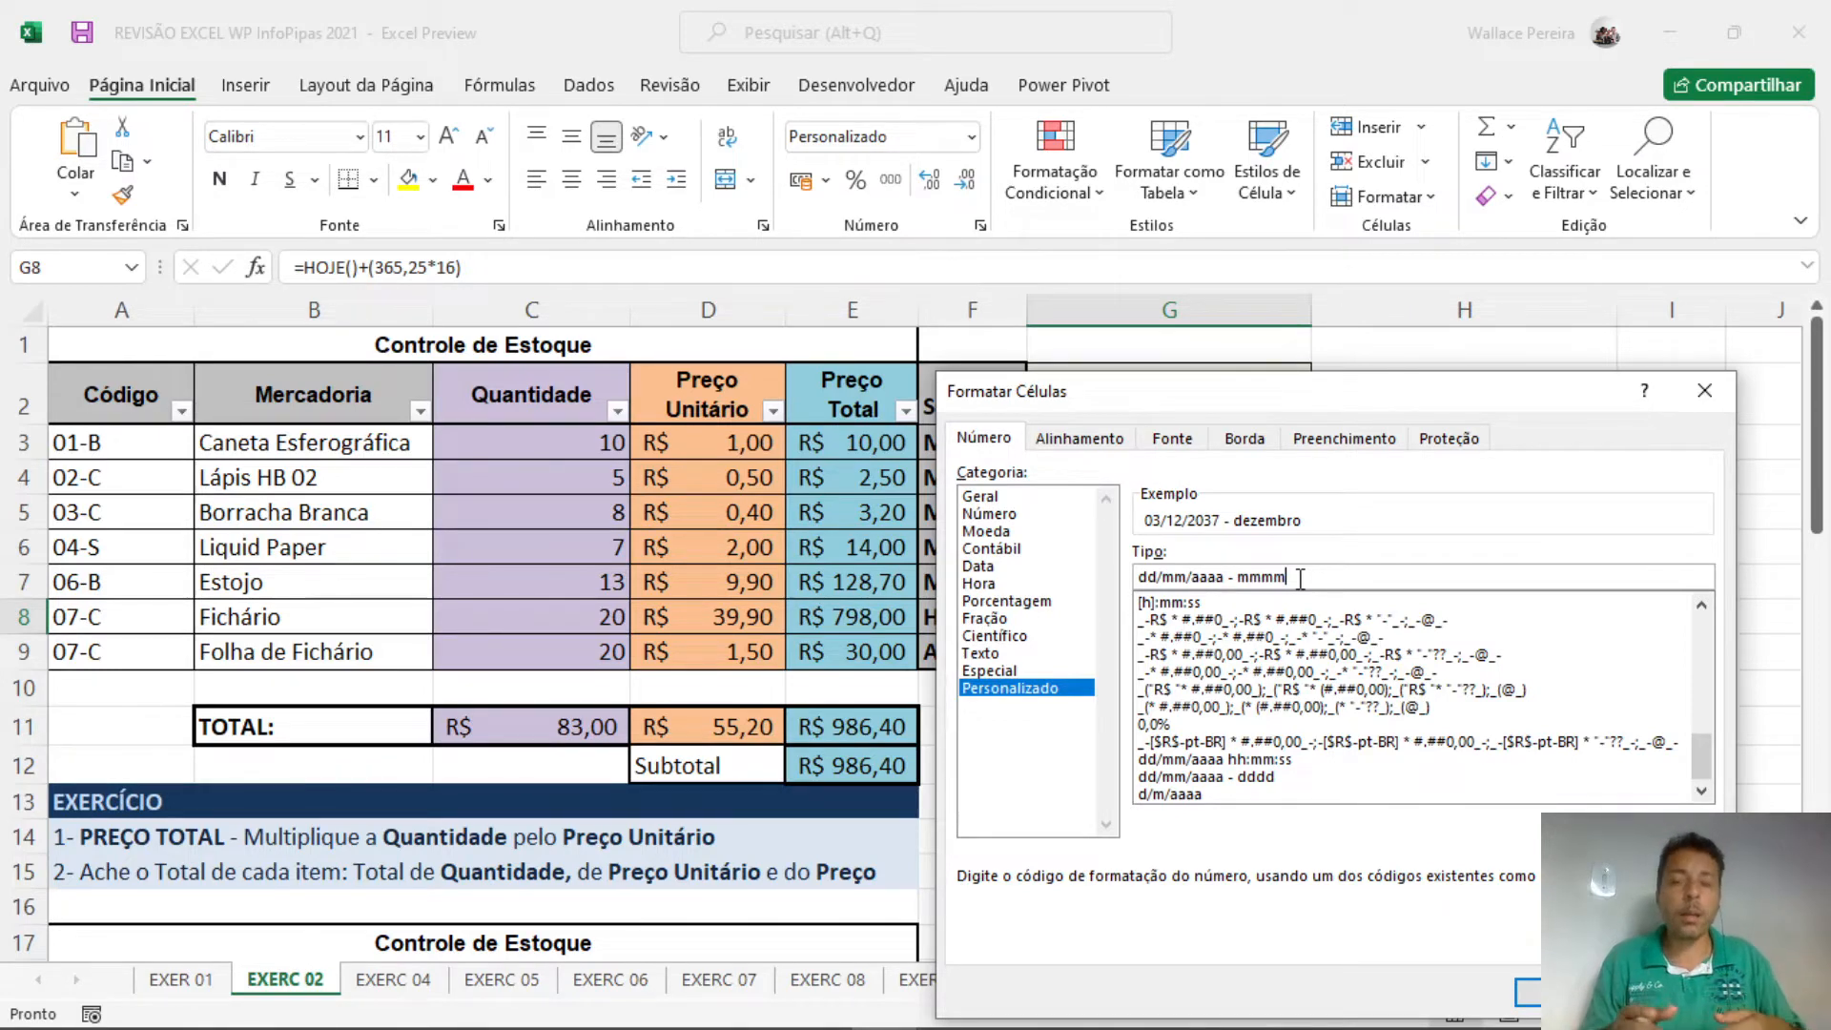
key("BackSpace")
key("BackSpace")
key("BackSpace")
key("BackSpace")
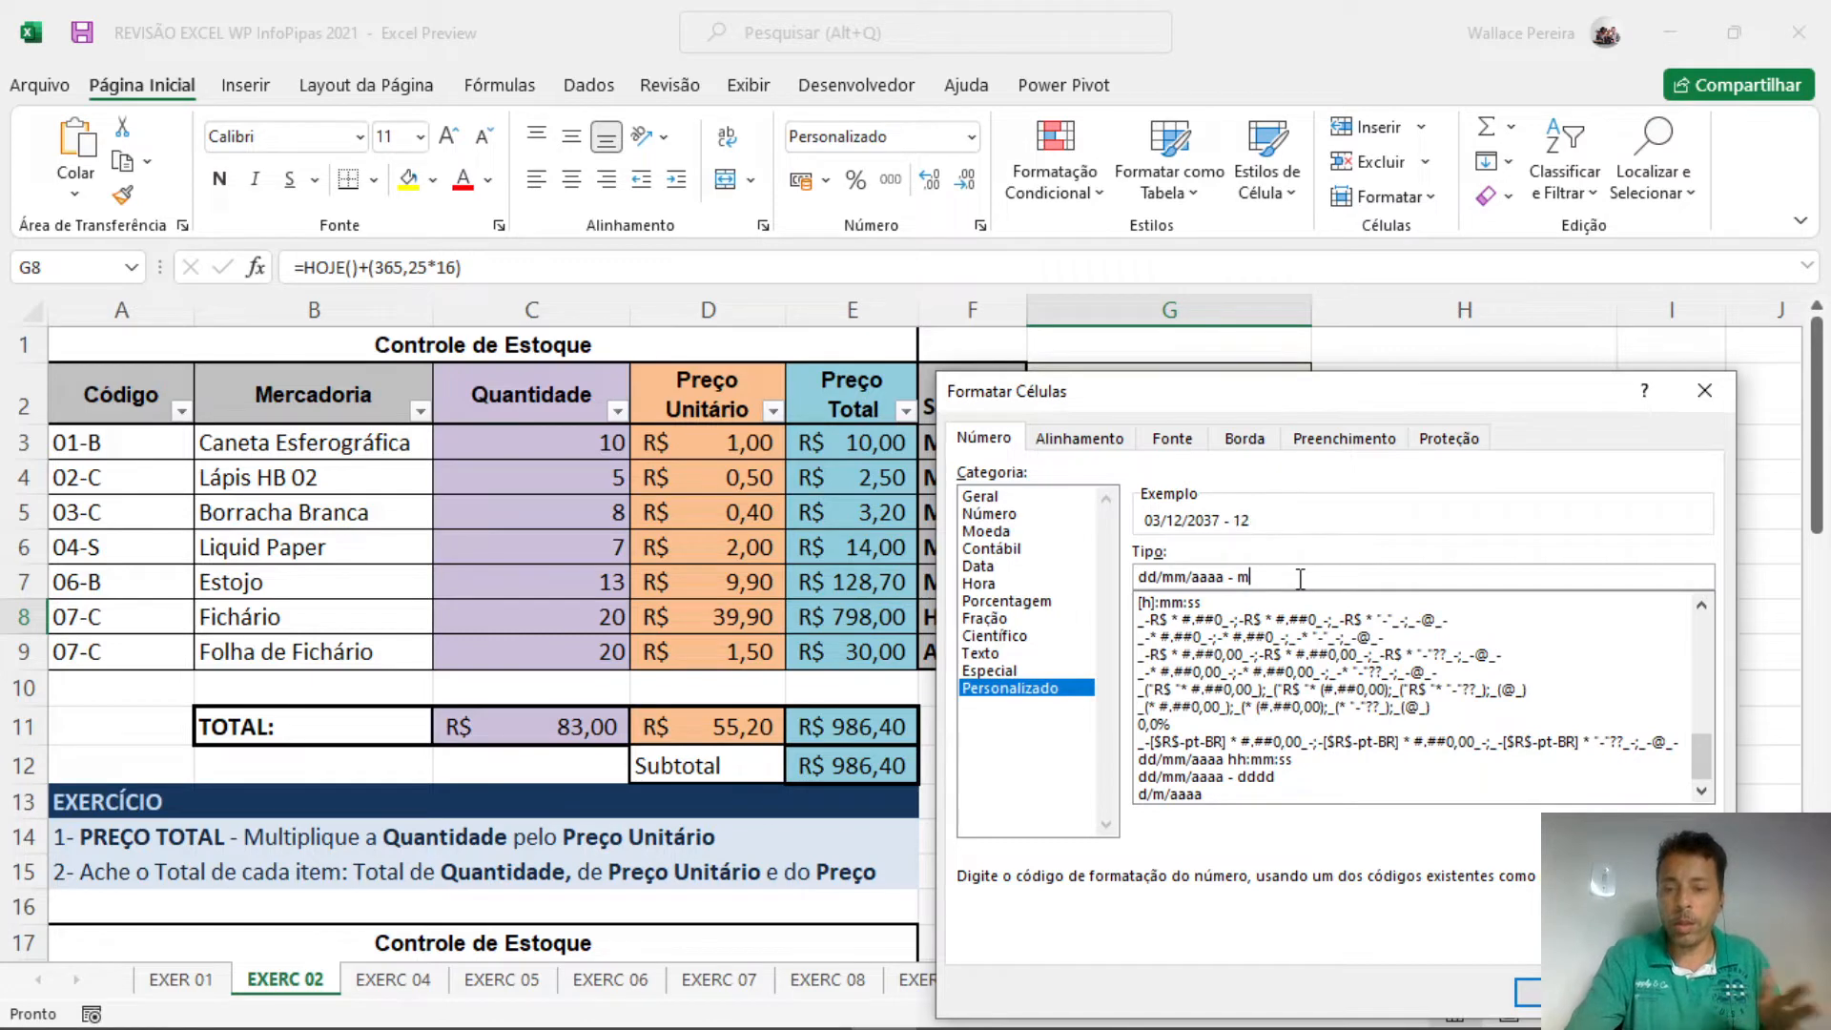
Try the year codes a, aaa, aaaa and a longer run of a's after the dash in G8's custom date format.
type("a")
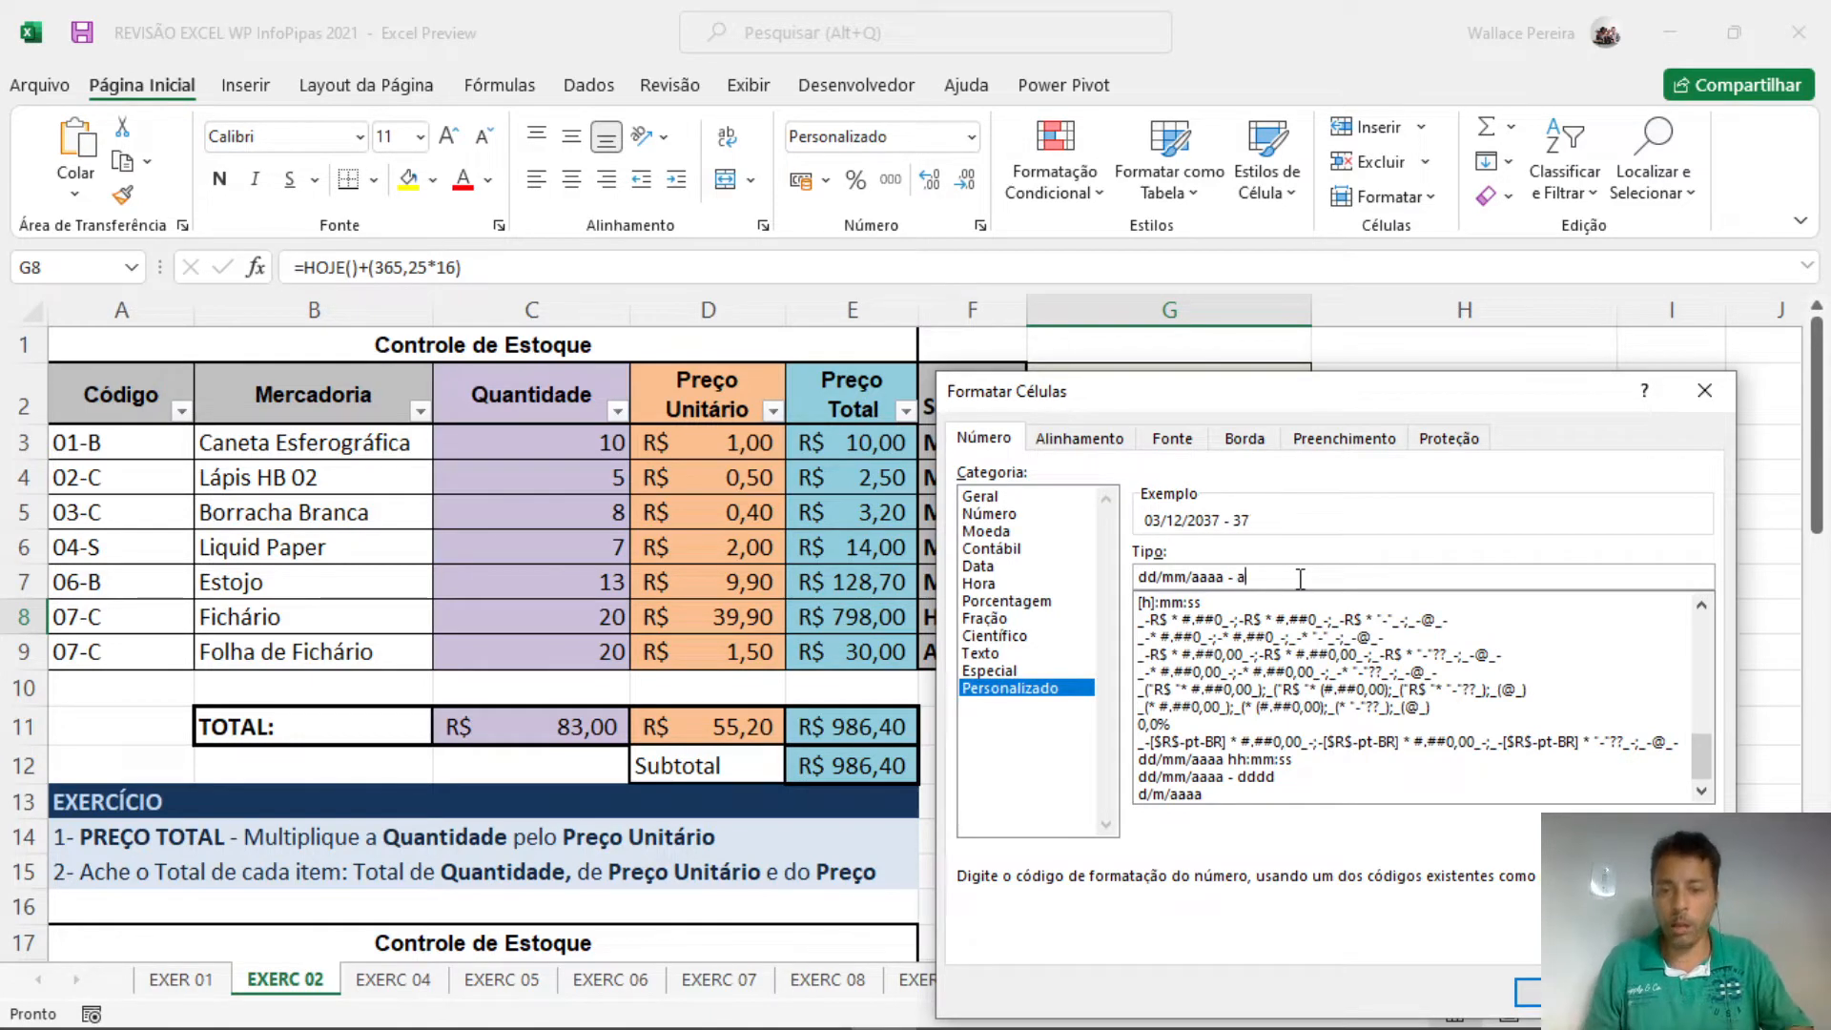
type("aa")
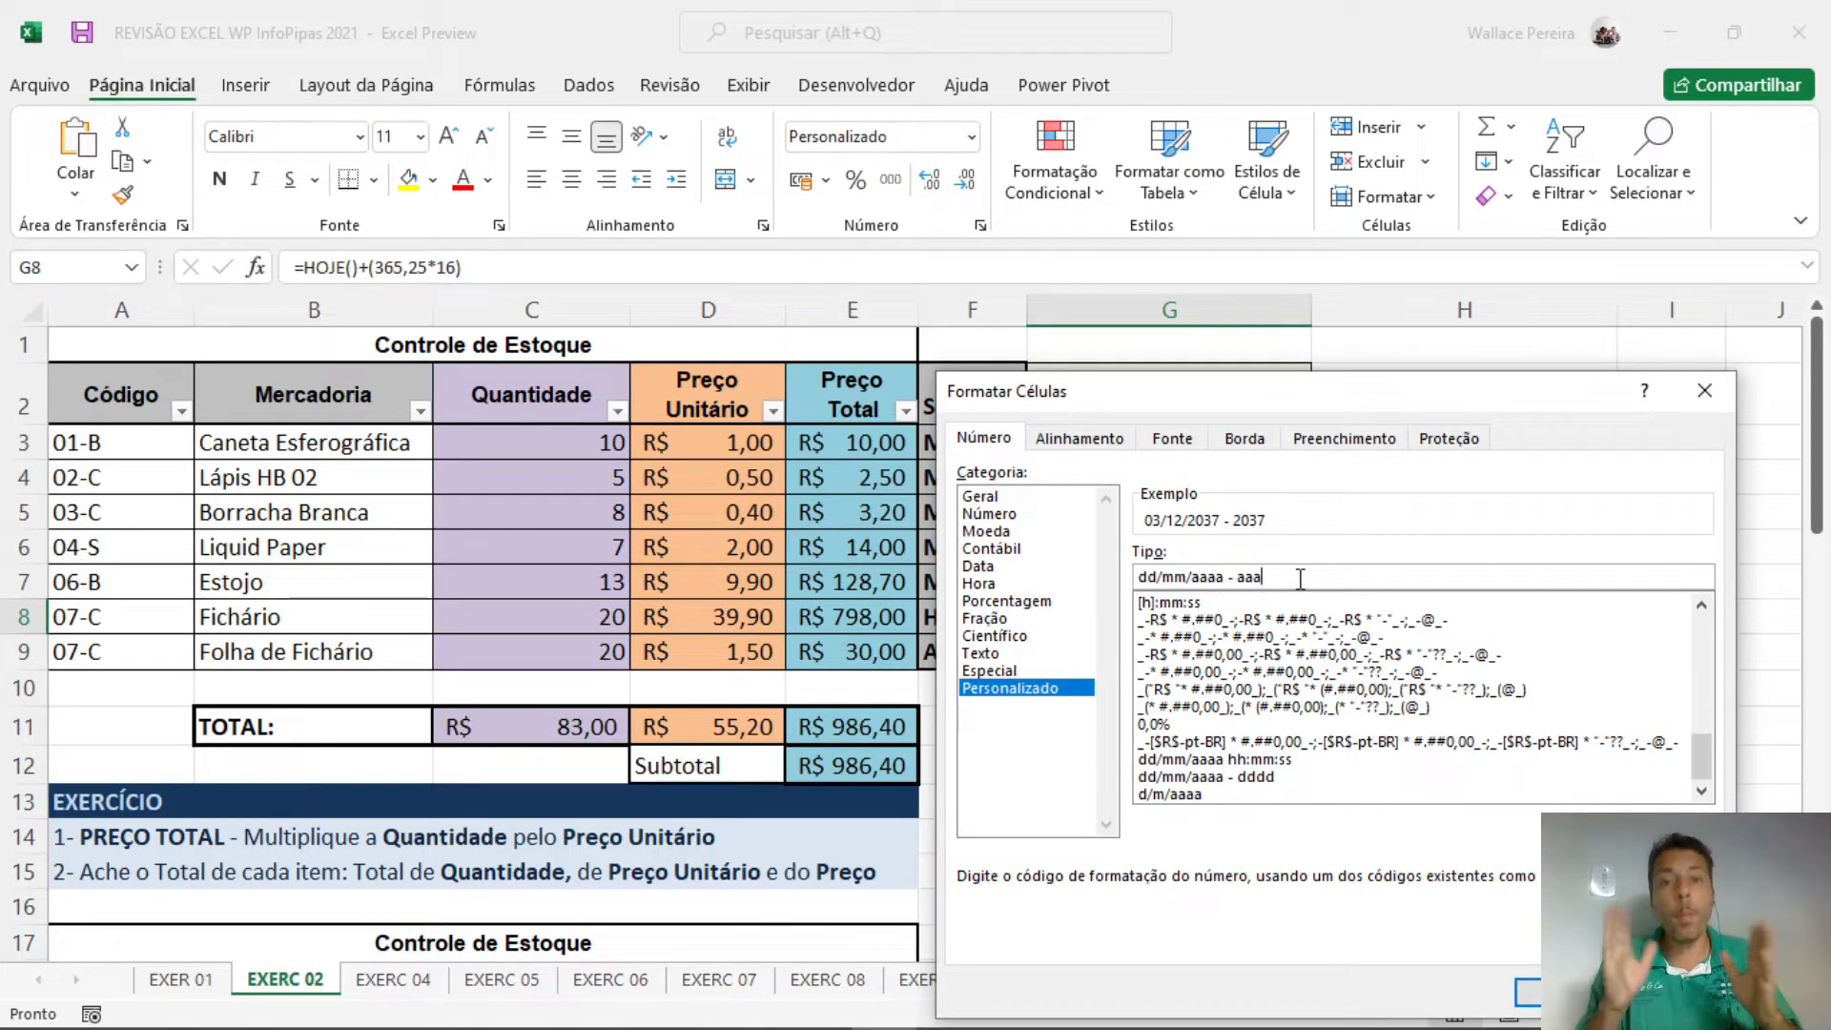
type("aa")
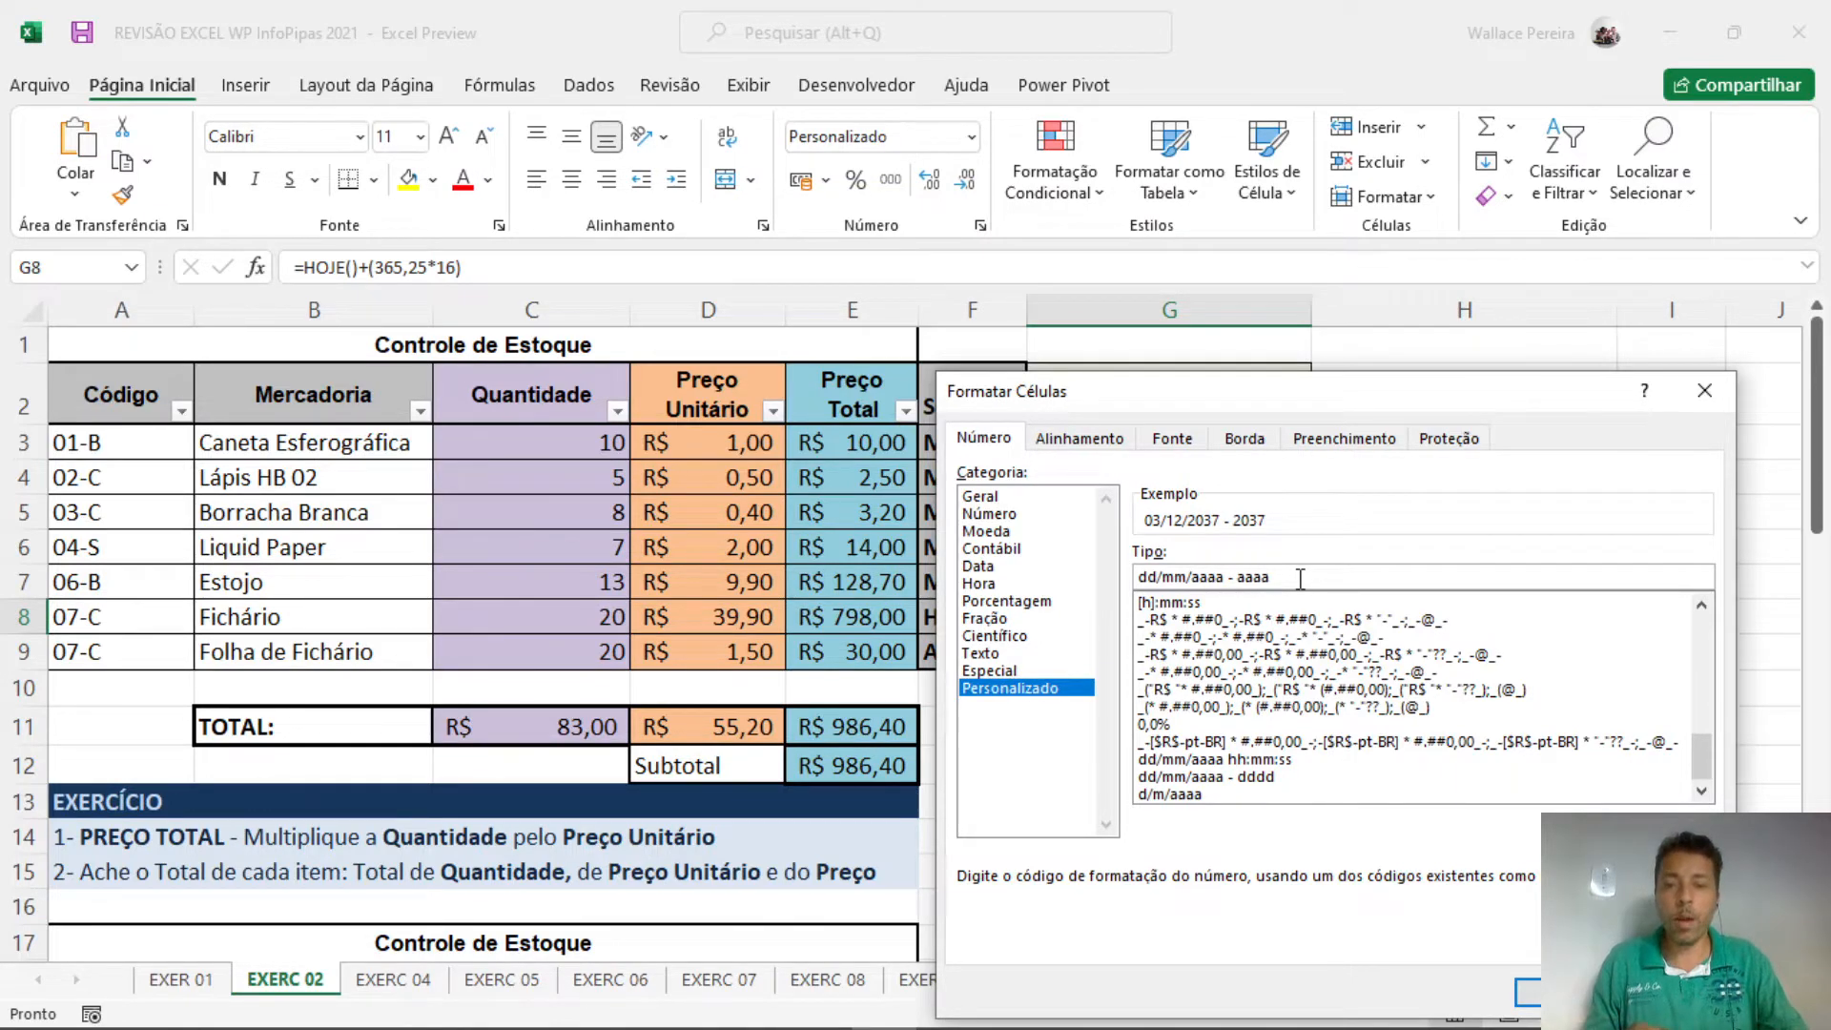
type("aaa")
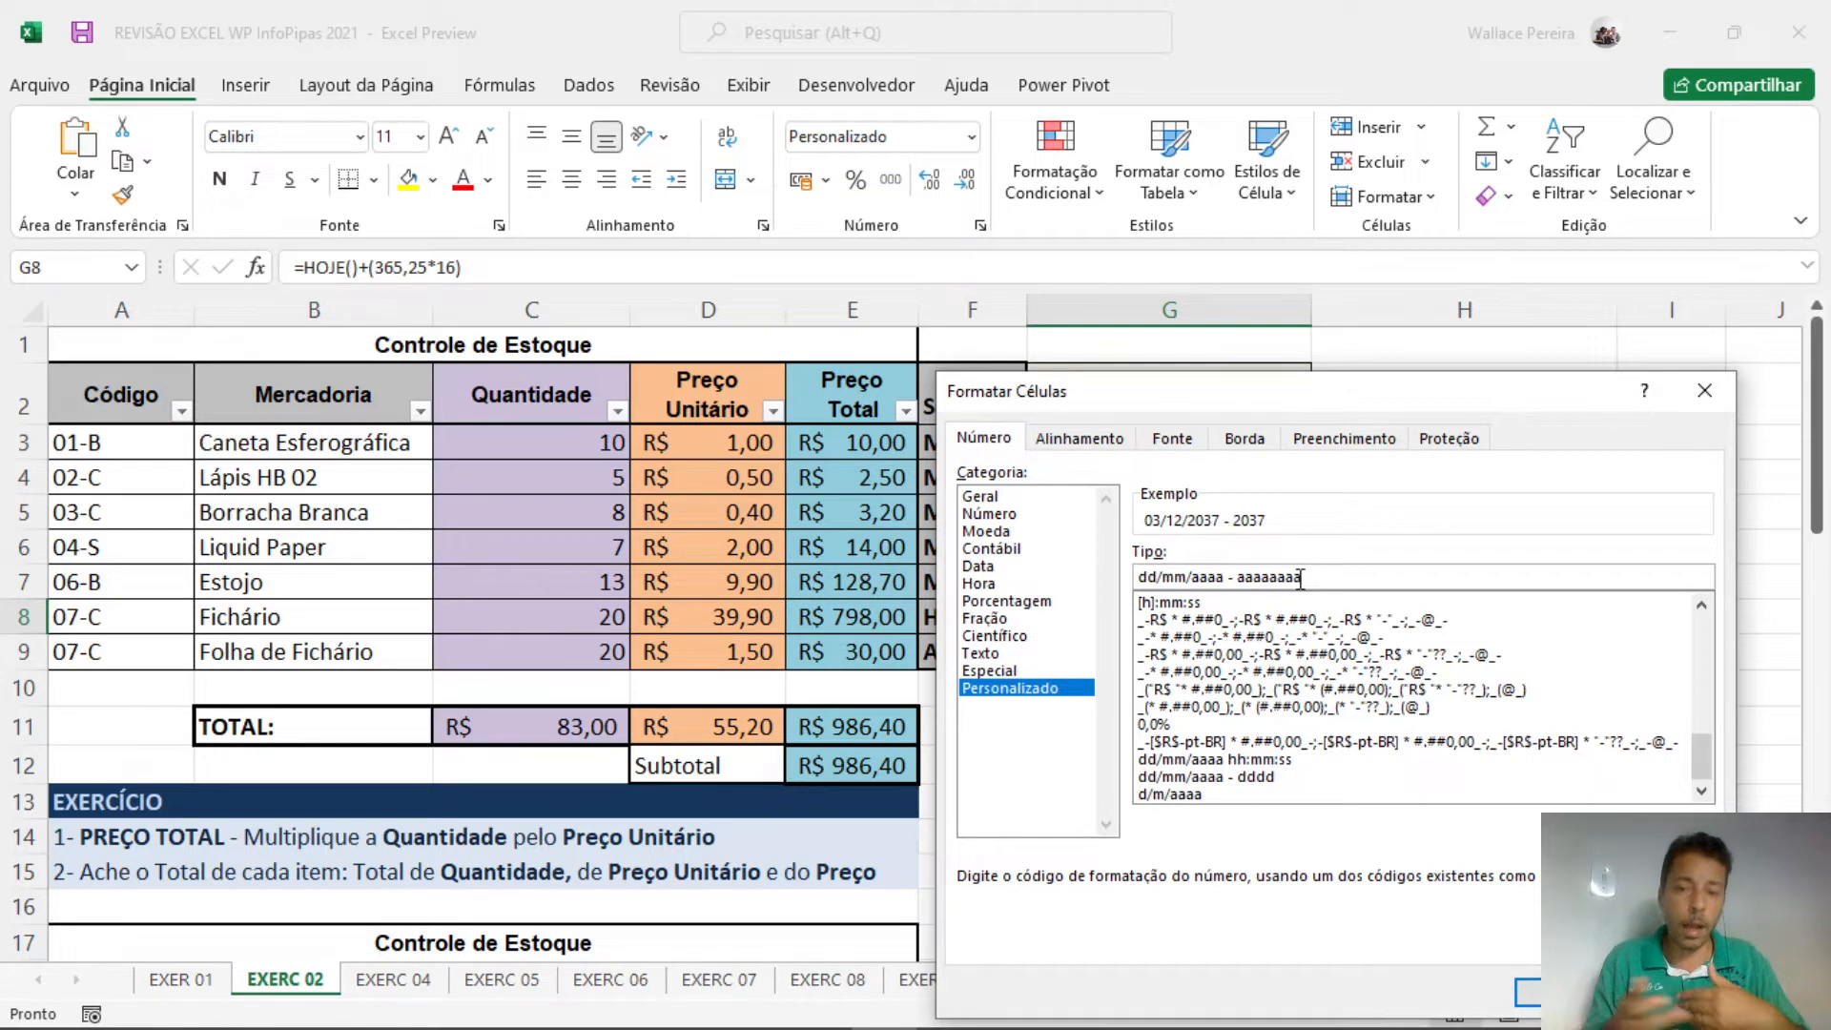
key("BackSpace")
key("BackSpace")
key("BackSpace")
key("BackSpace")
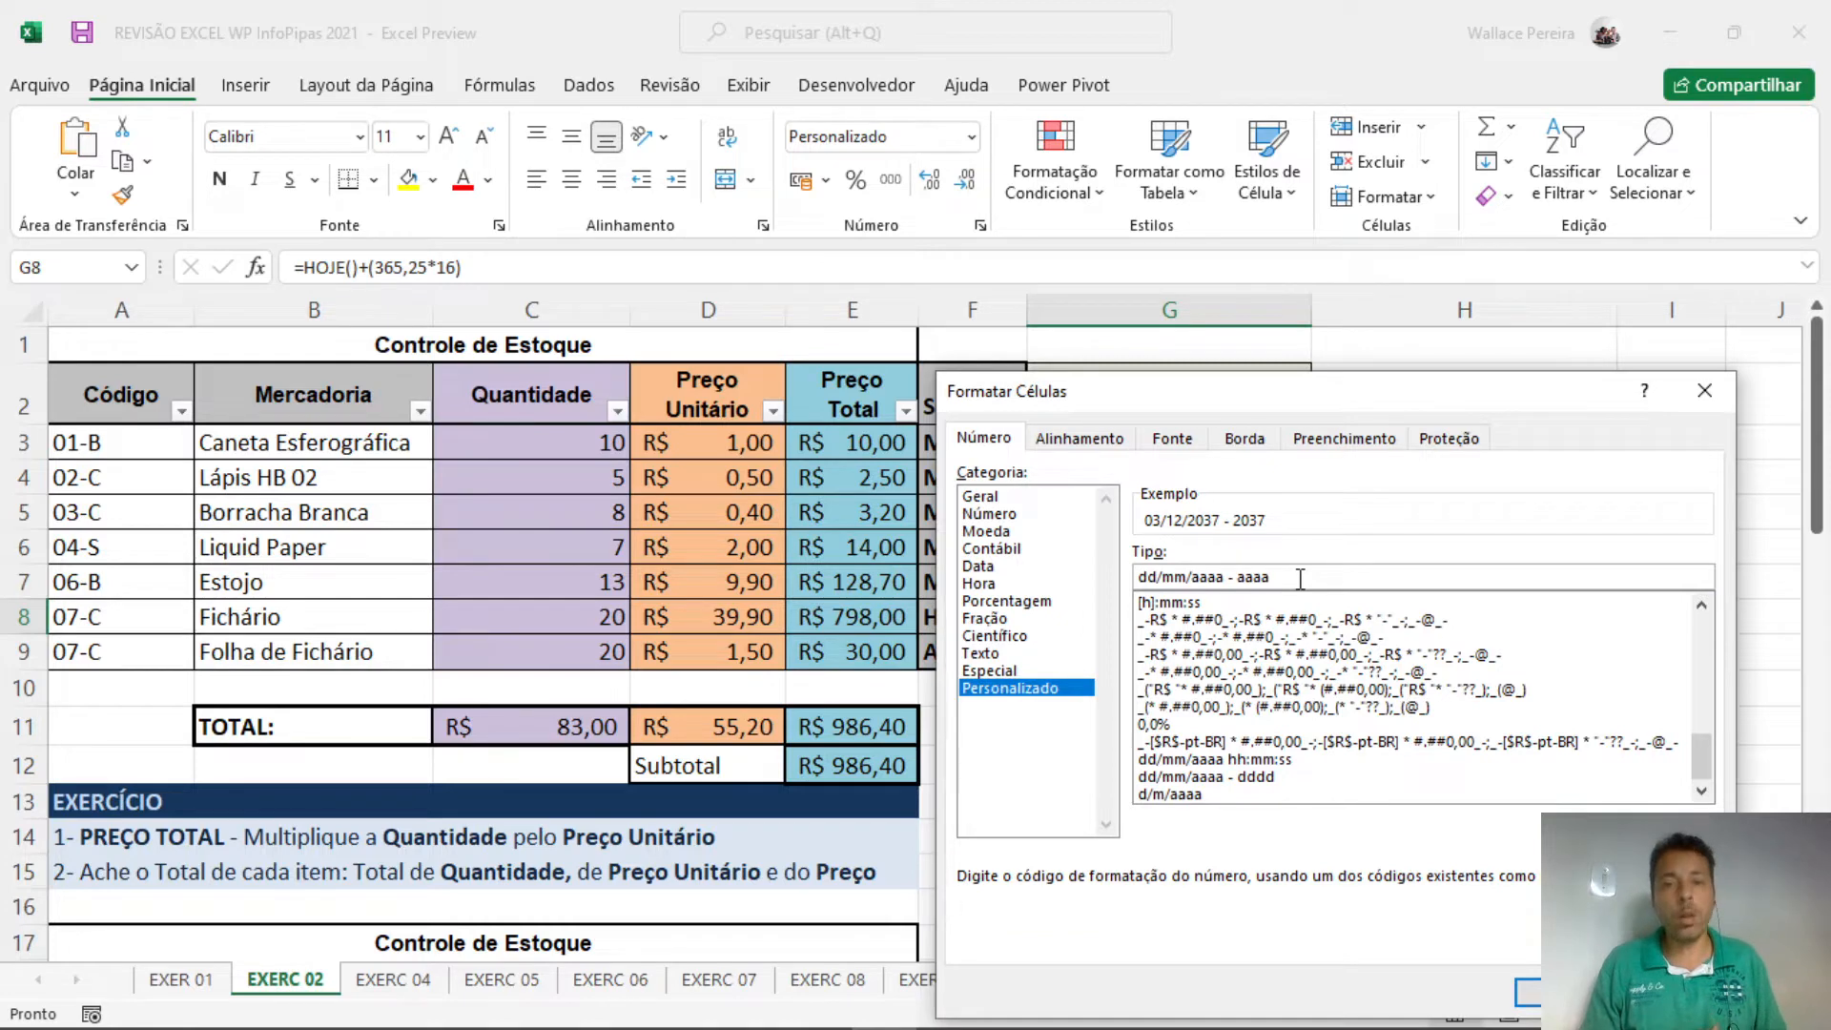
key("BackSpace")
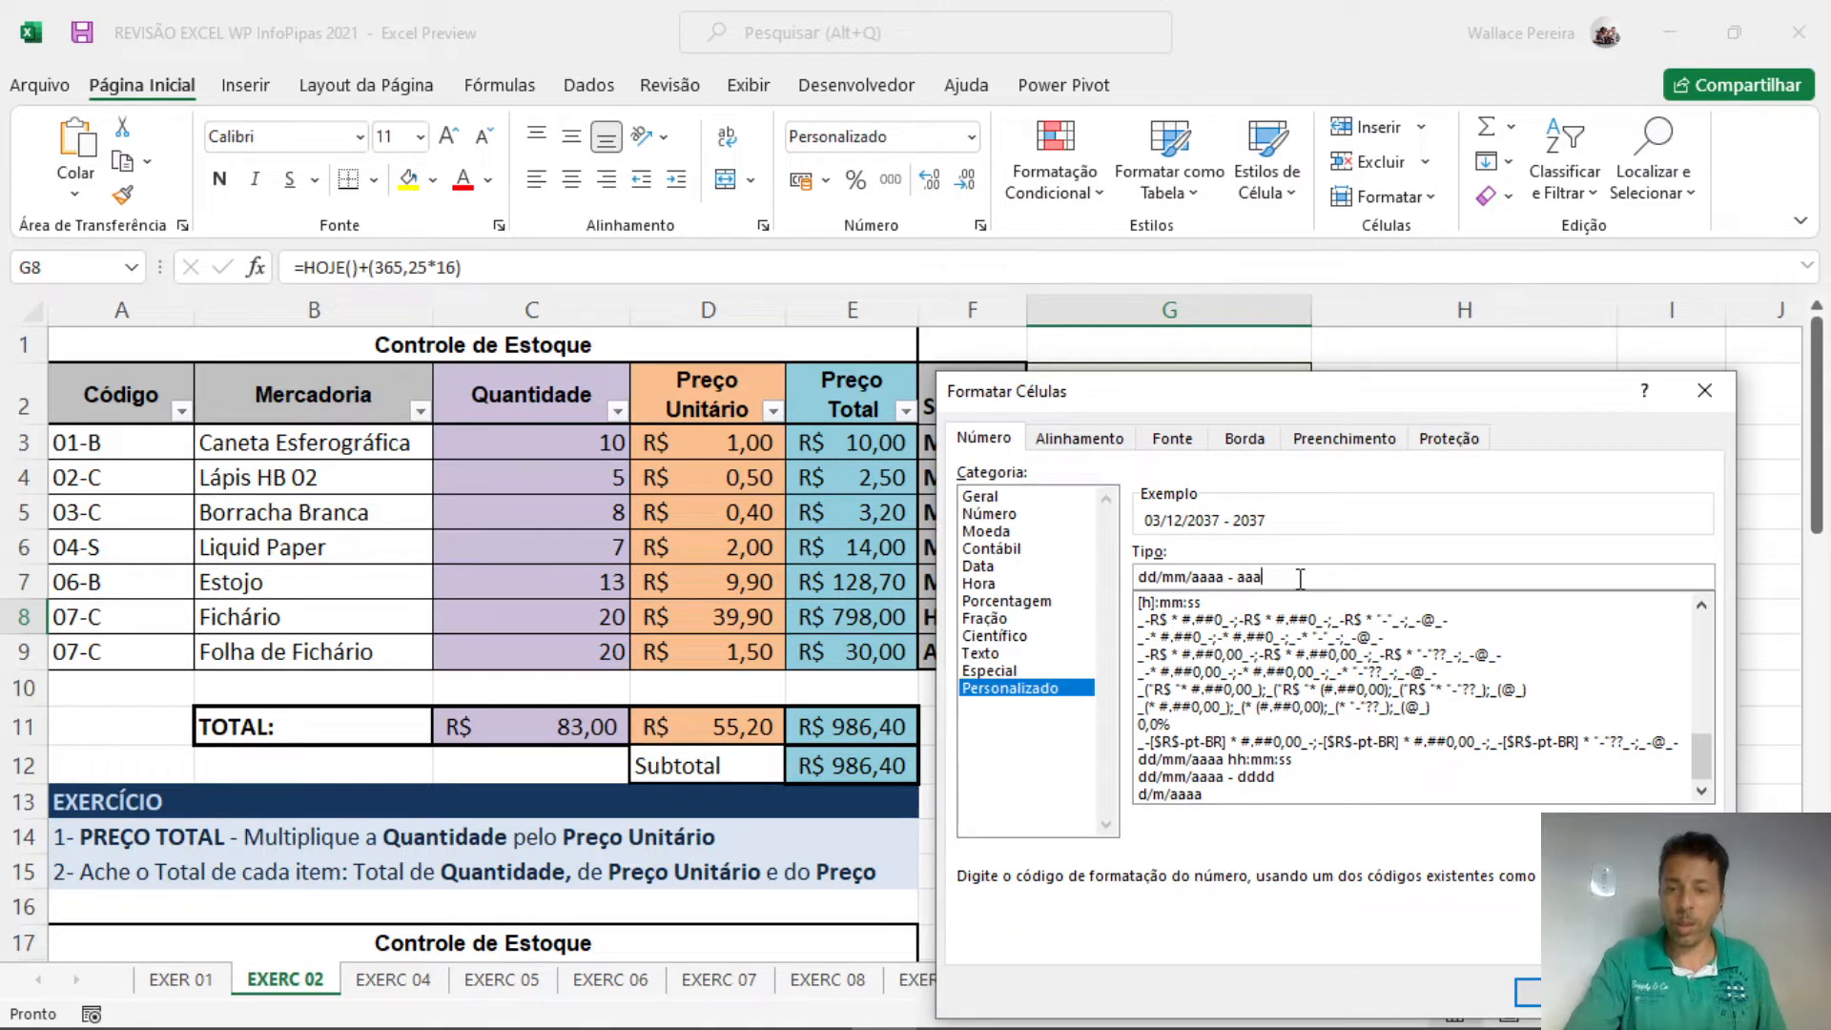
Replace the year code after the dash with dddd and apply dd/mm/aaaa - dddd as G8's custom format.
key("BackSpace")
key("BackSpace")
key("BackSpace")
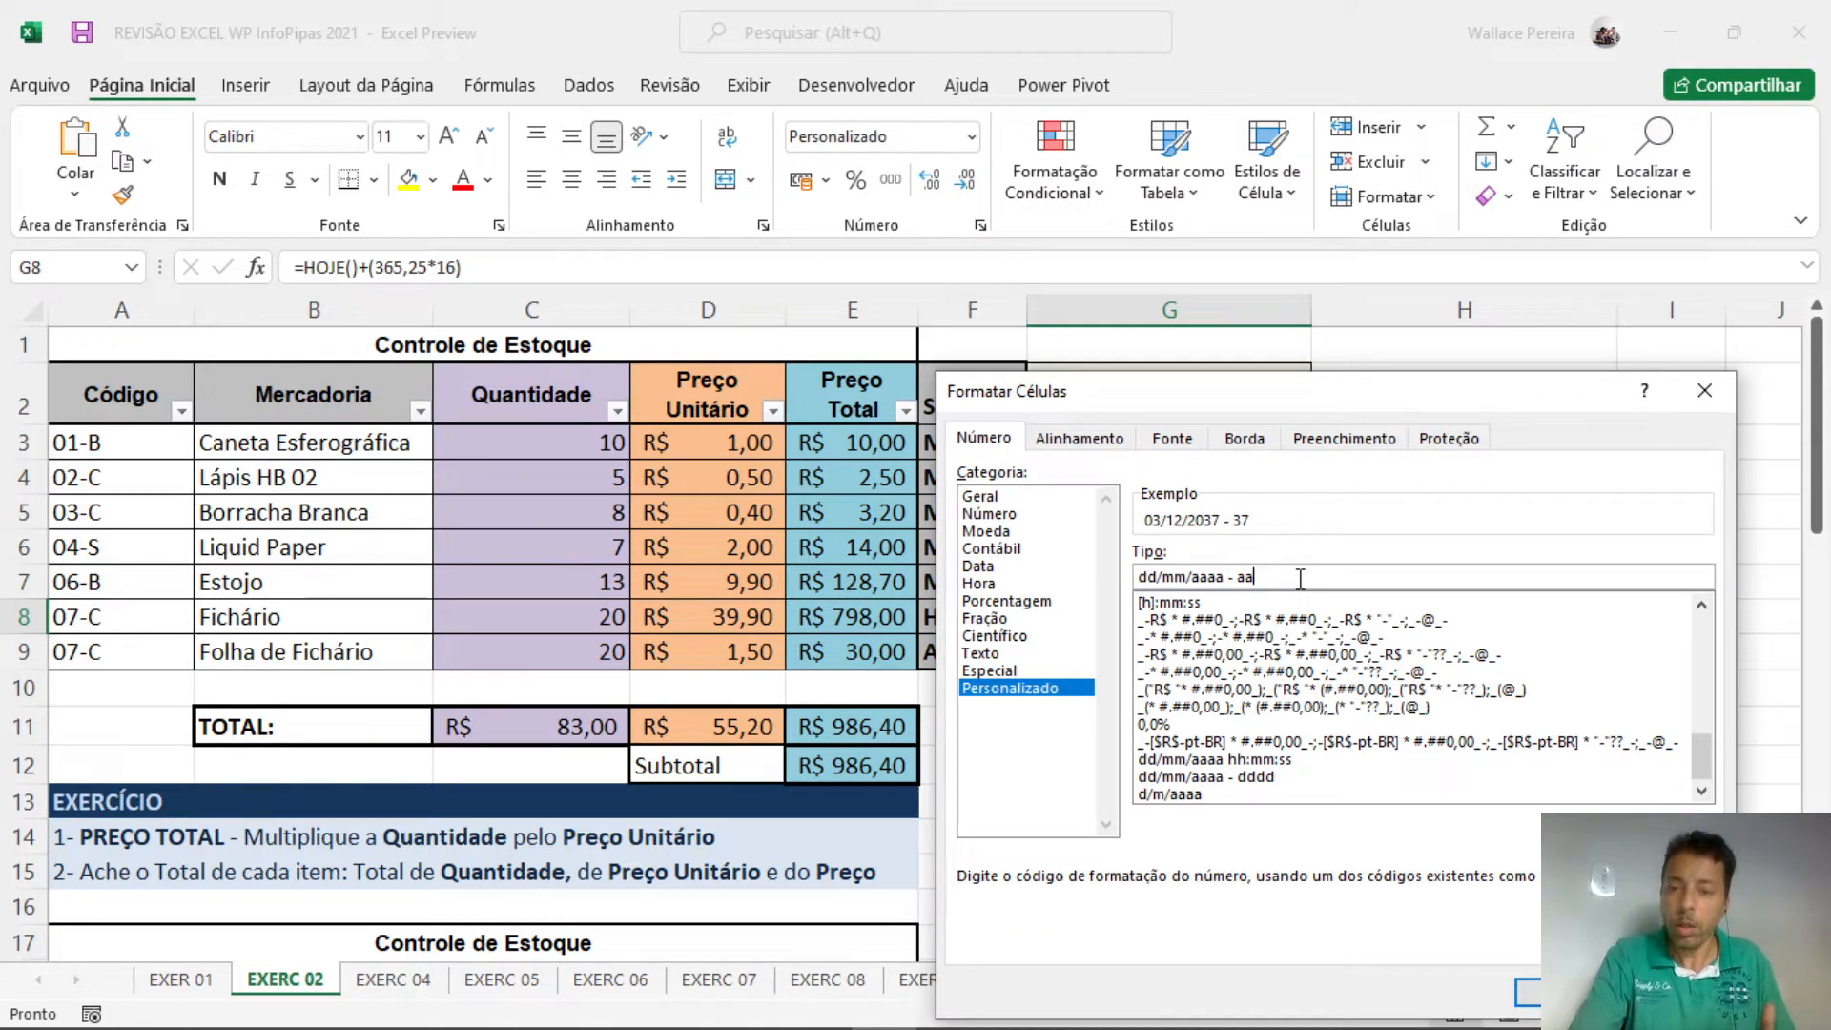
type("dddd")
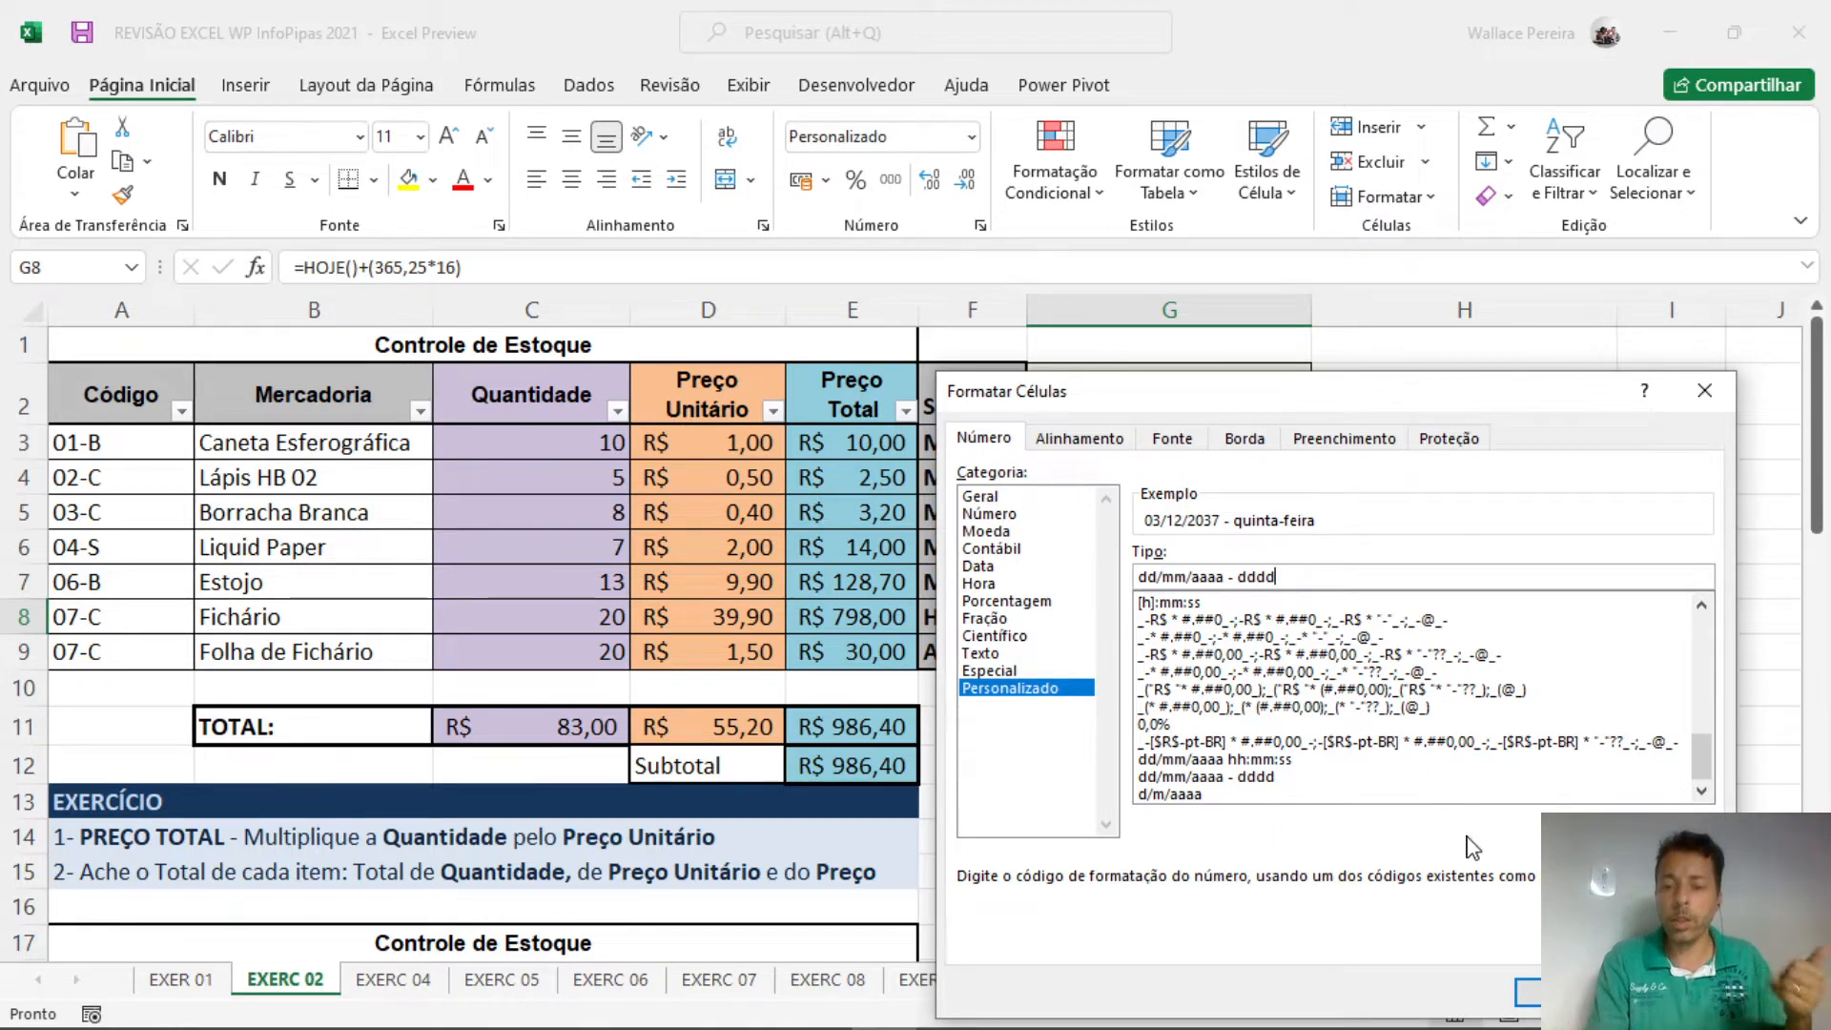
left_click(1565, 993)
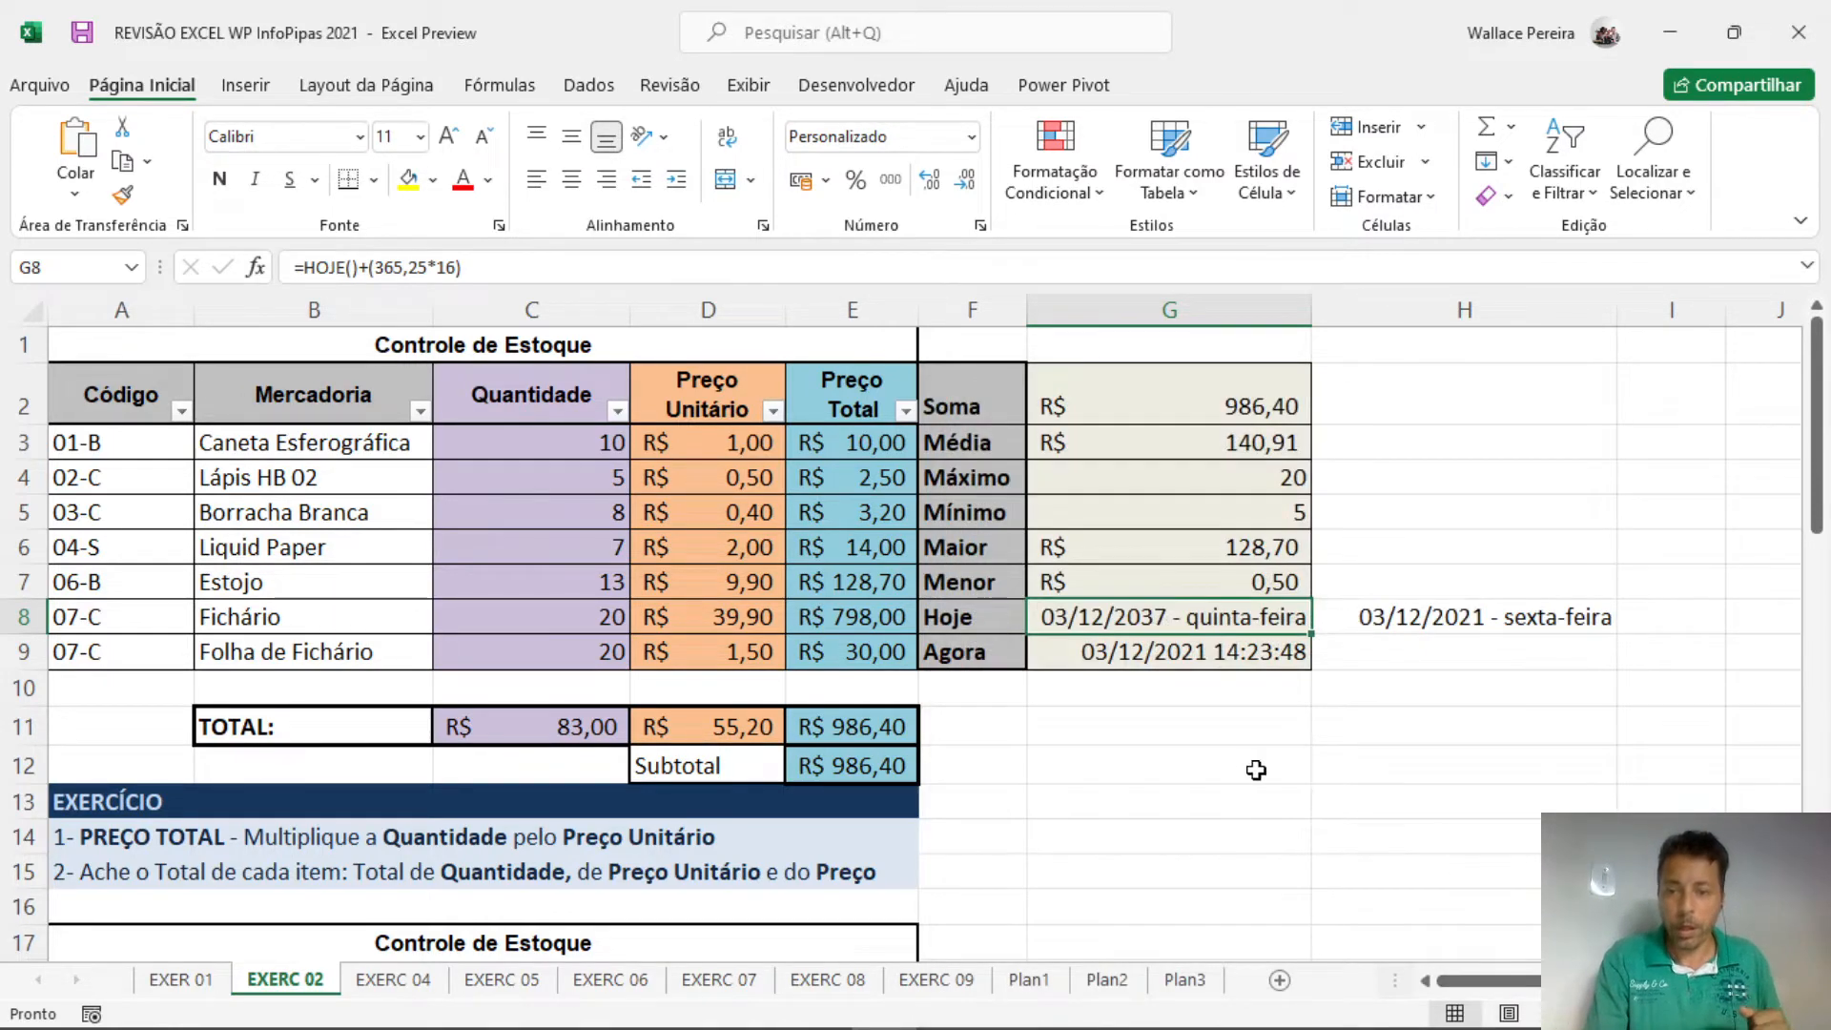
Open the Agora formula in G9 and re-enter it to refresh the date and time.
double_click(1178, 652)
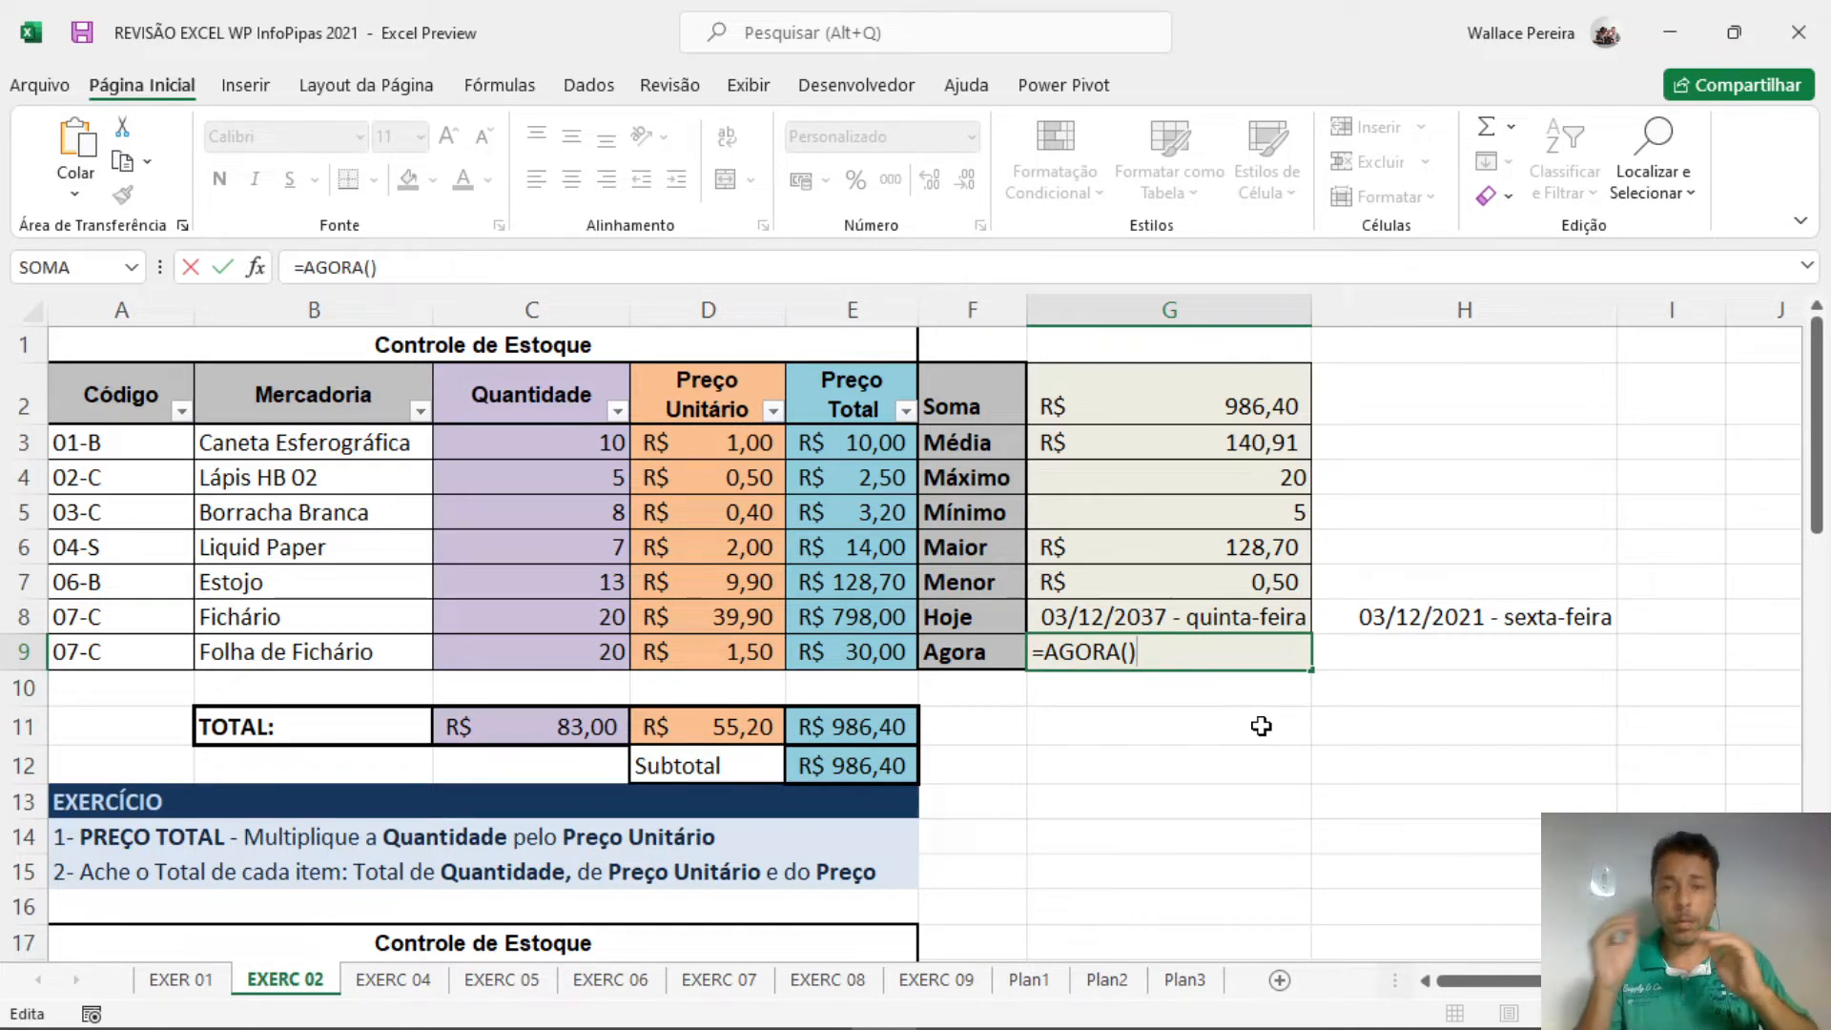
key("Return")
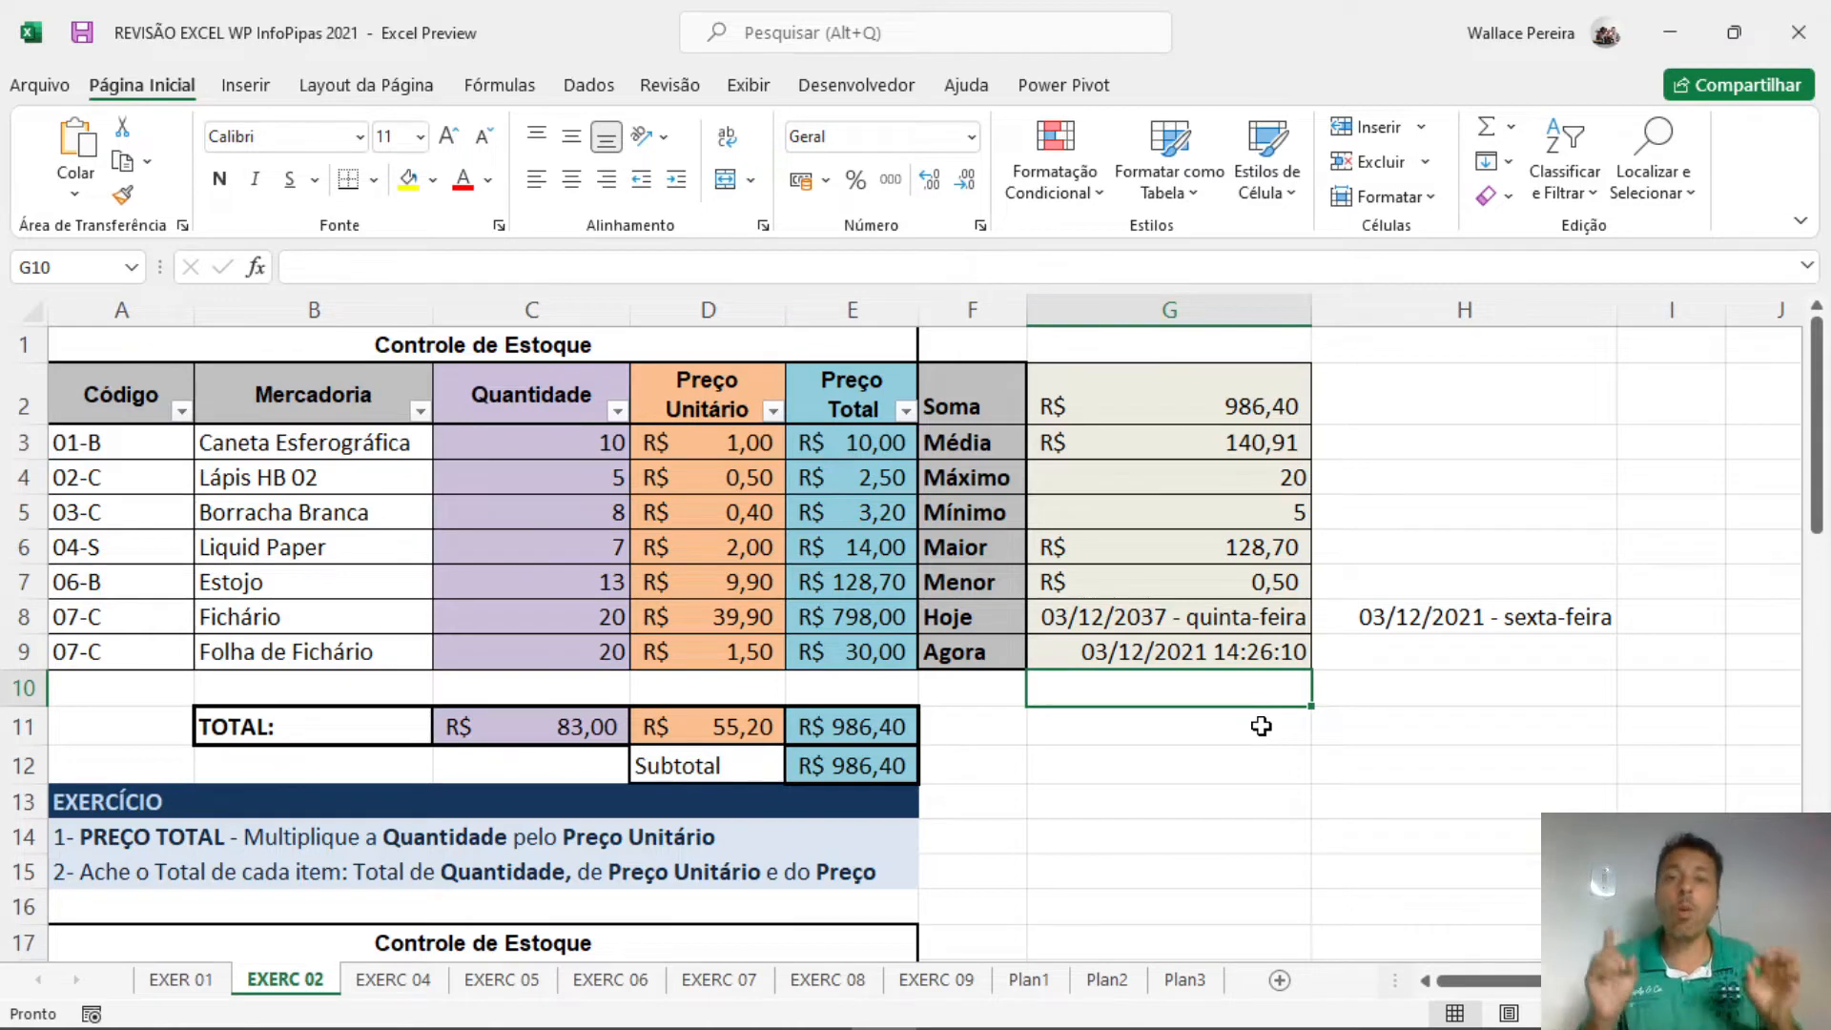
Compare the Subtotal formula in E12 with the Soma formula in E11 and the range it adds up.
left_click(853, 774)
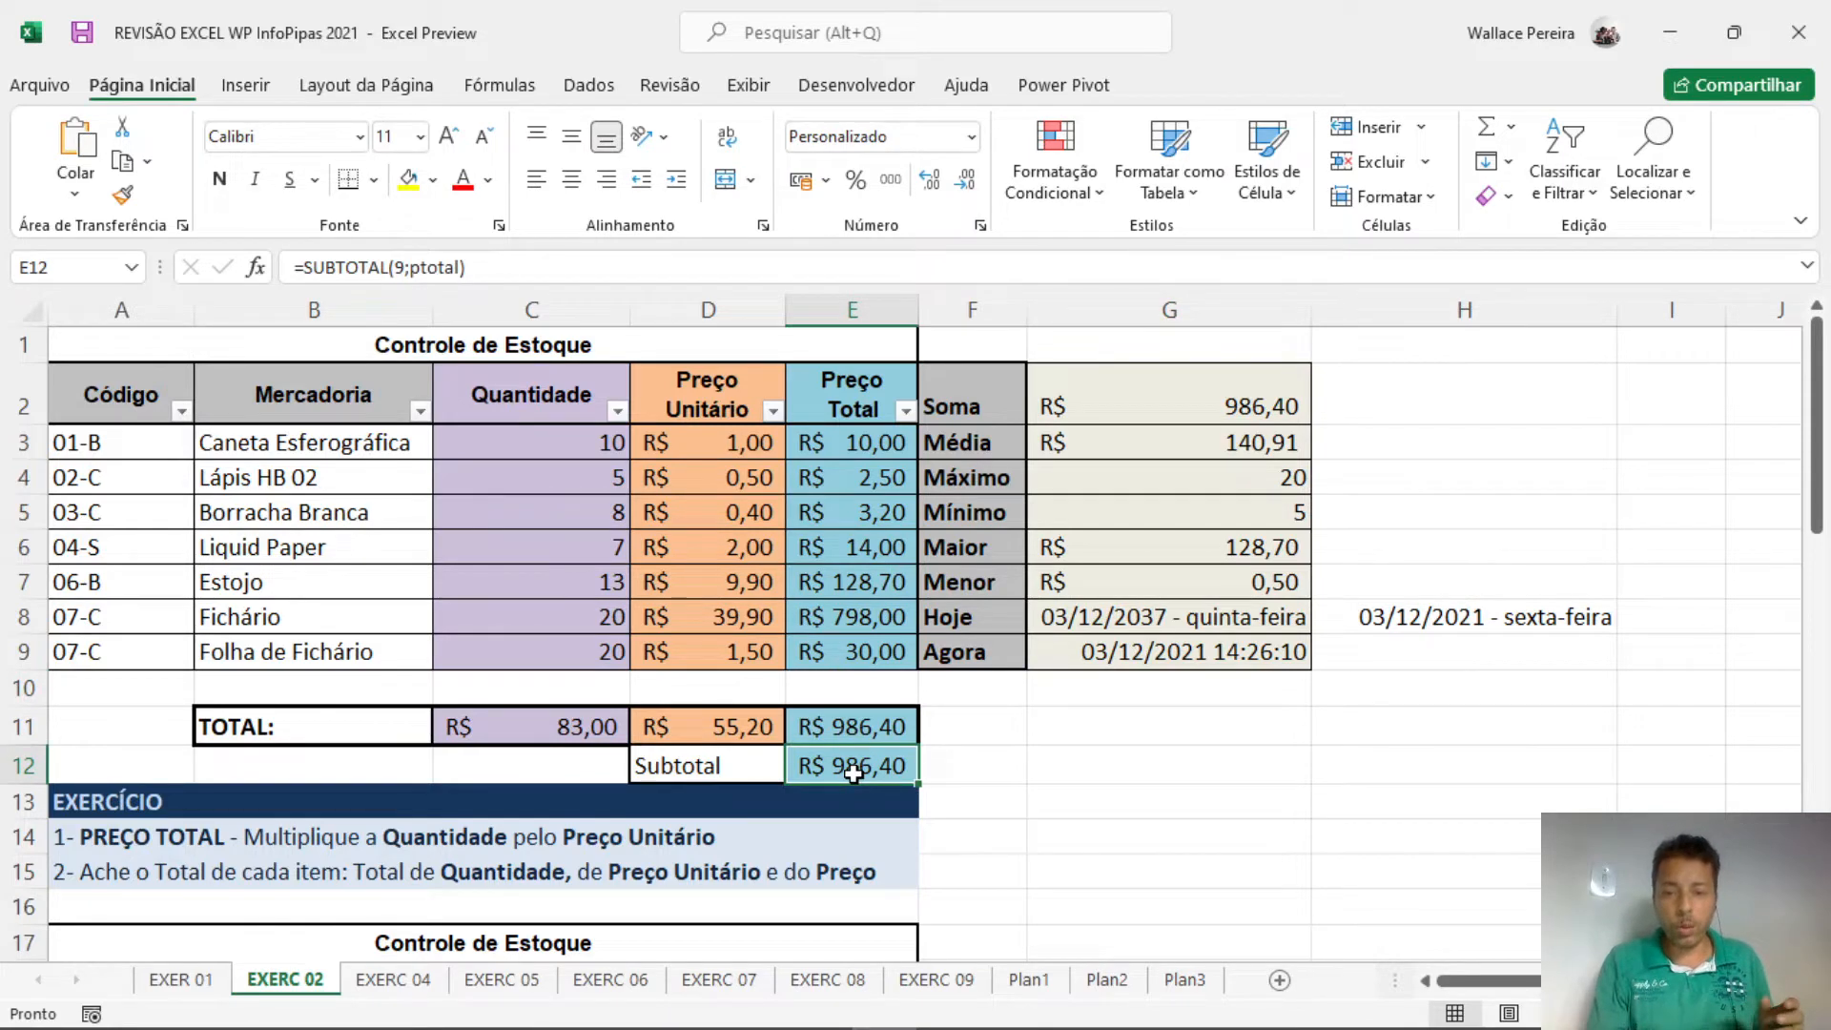
left_click(864, 726)
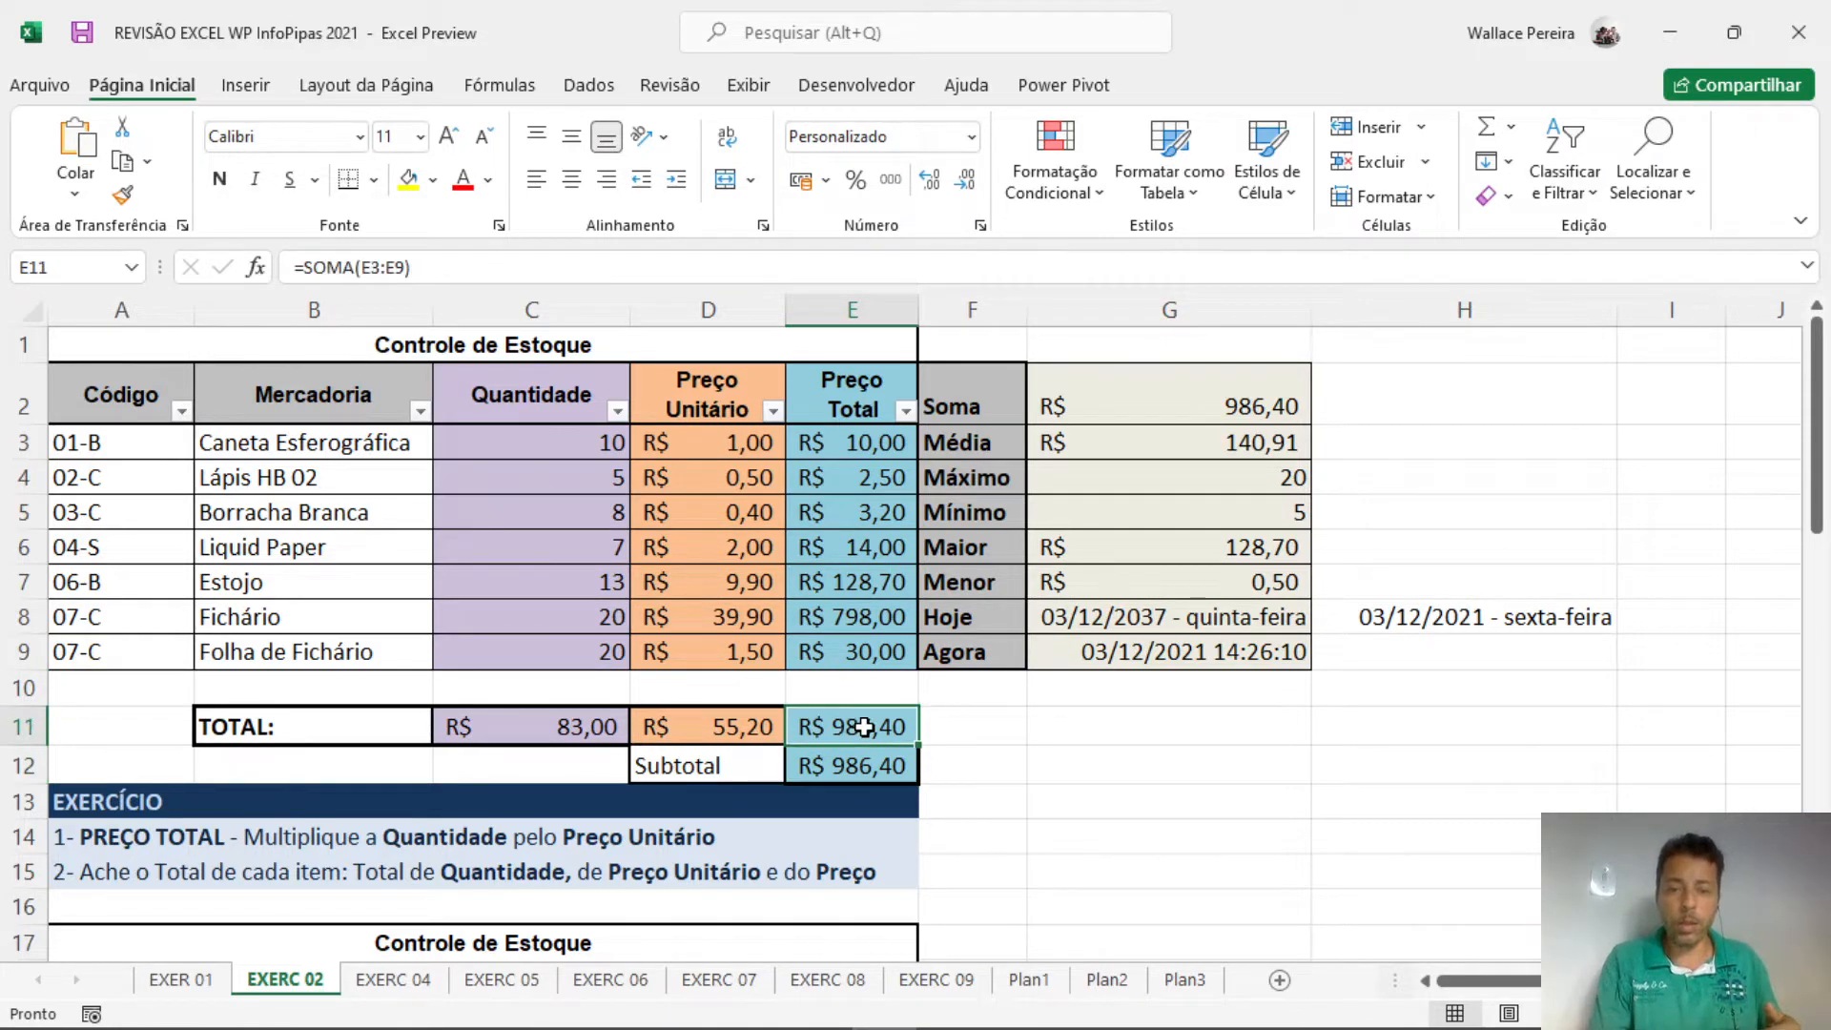
double_click(891, 727)
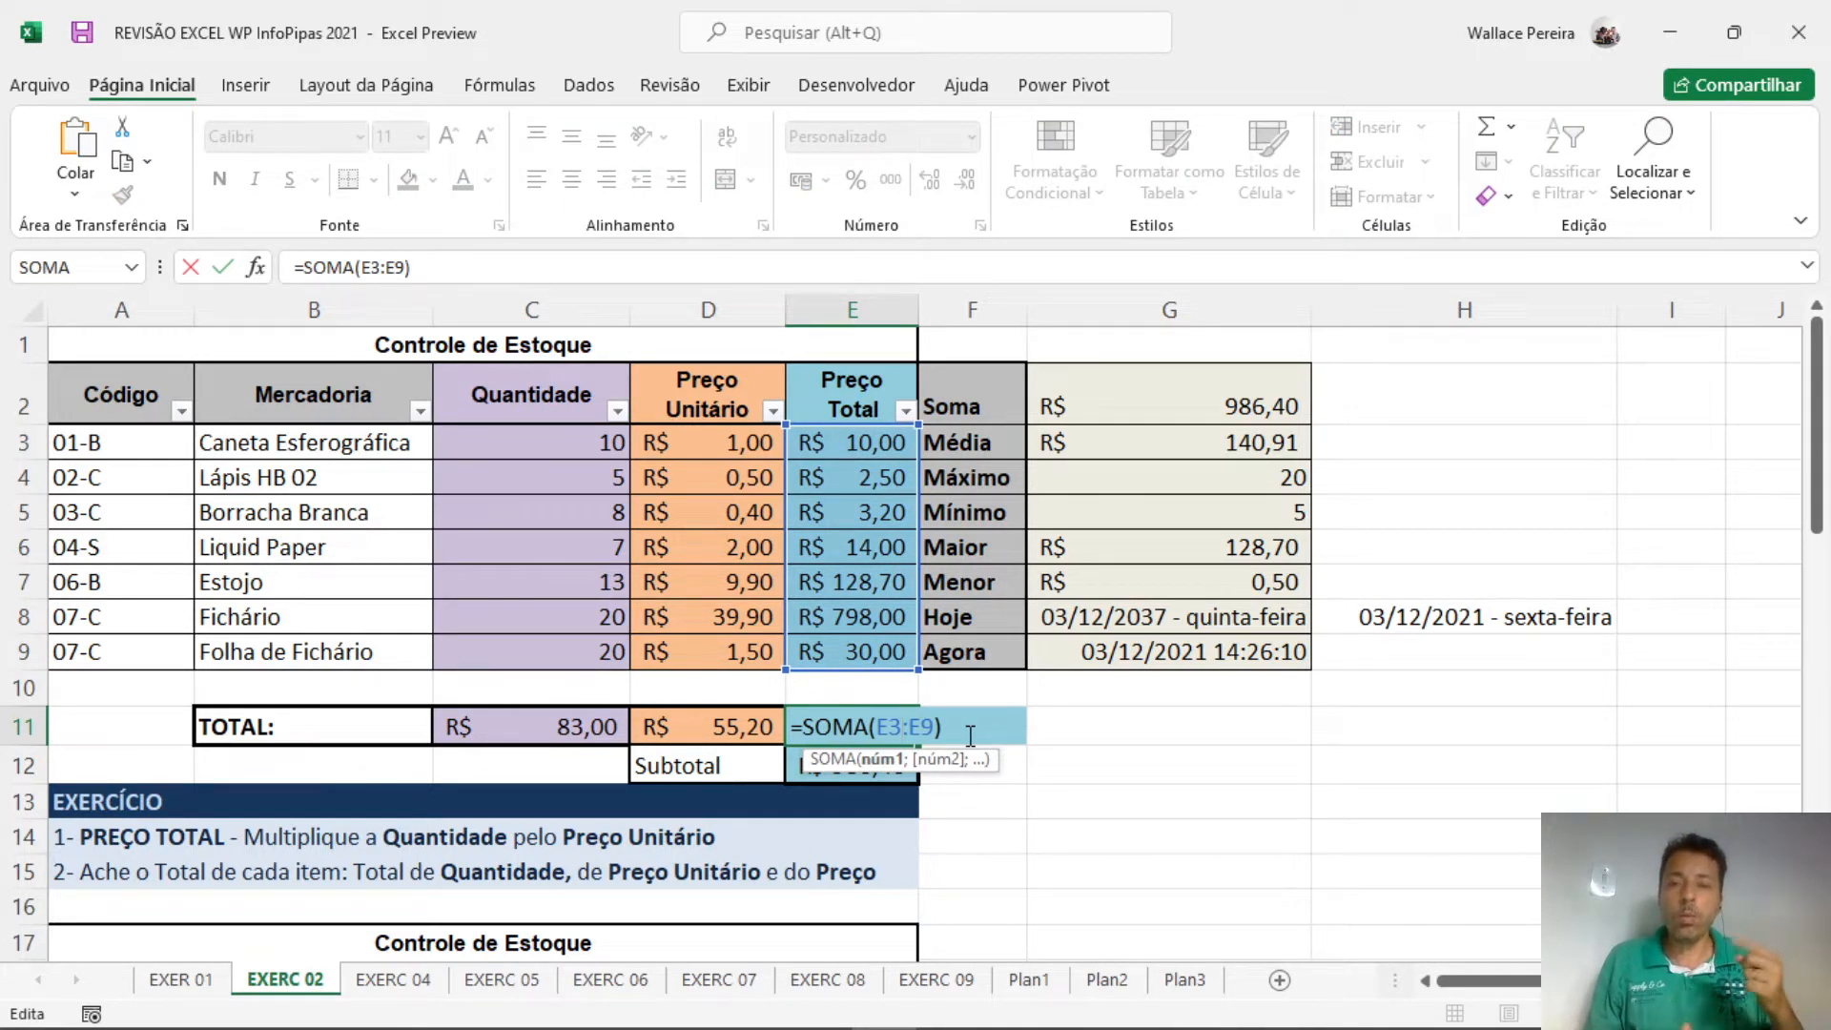
key("Escape")
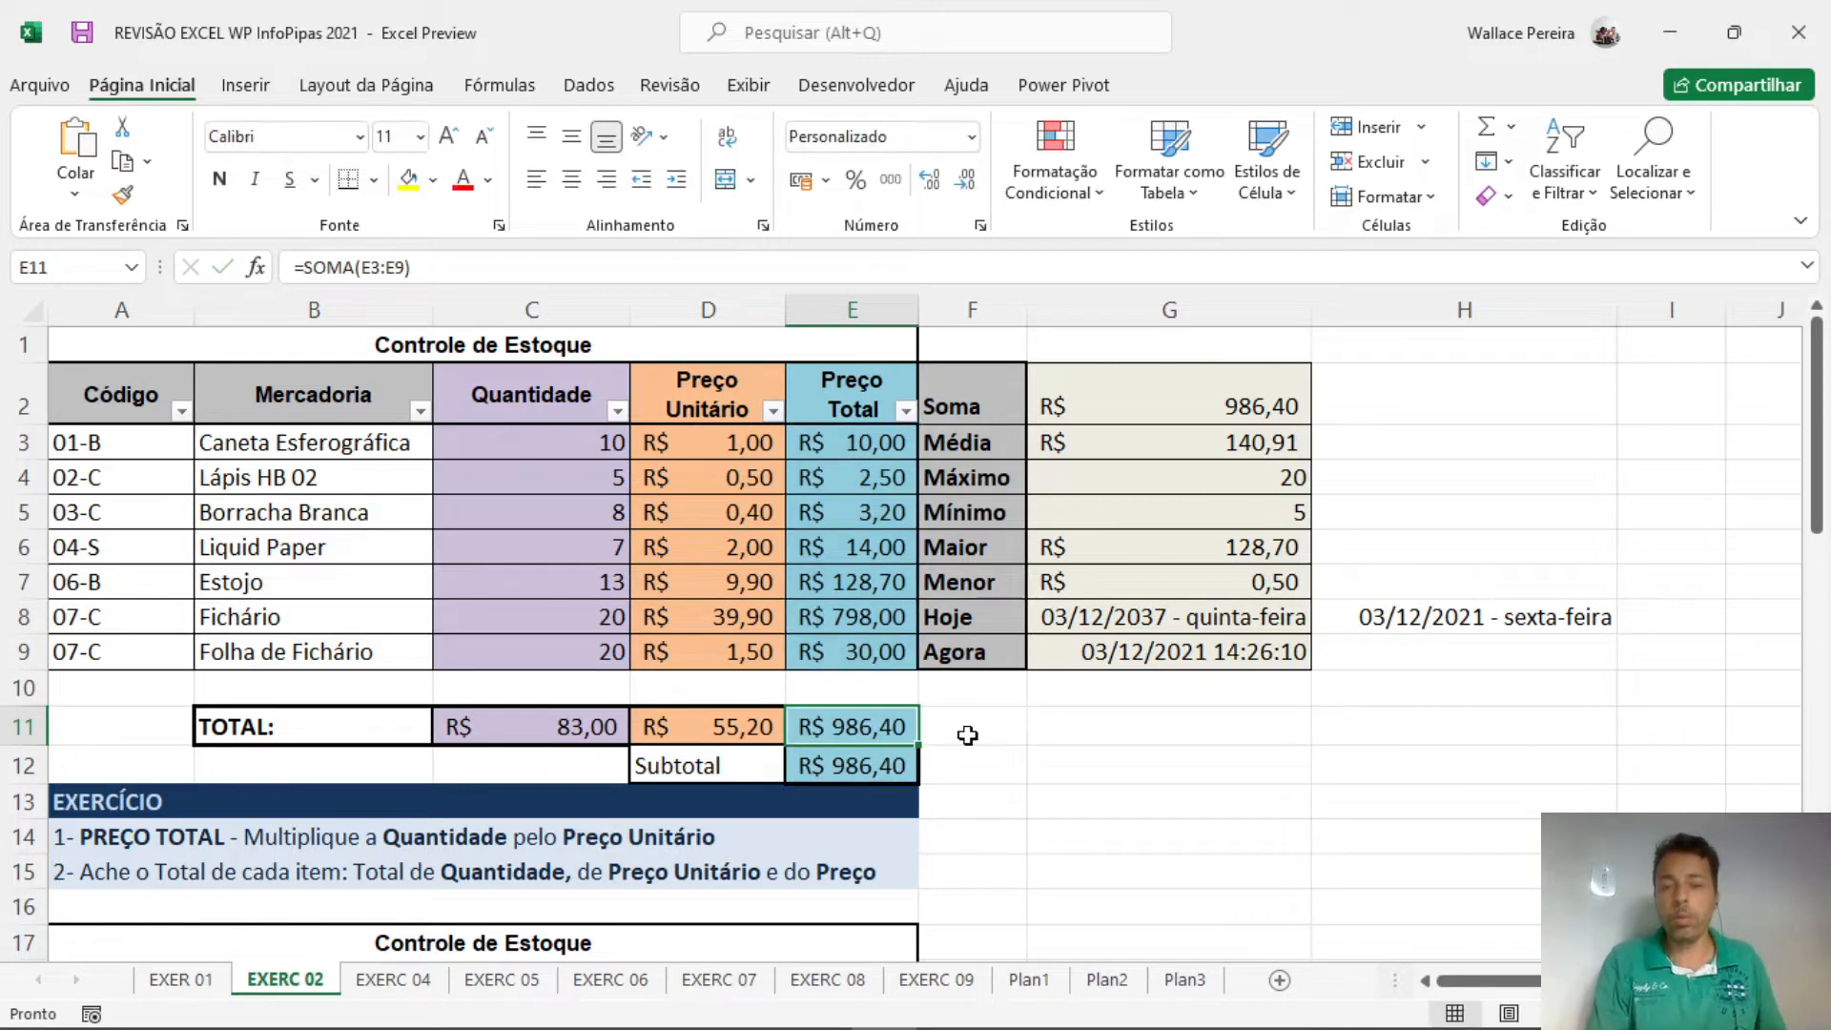
Filter the Preço Total column to show only rows with values greater than 100.
left_click(905, 411)
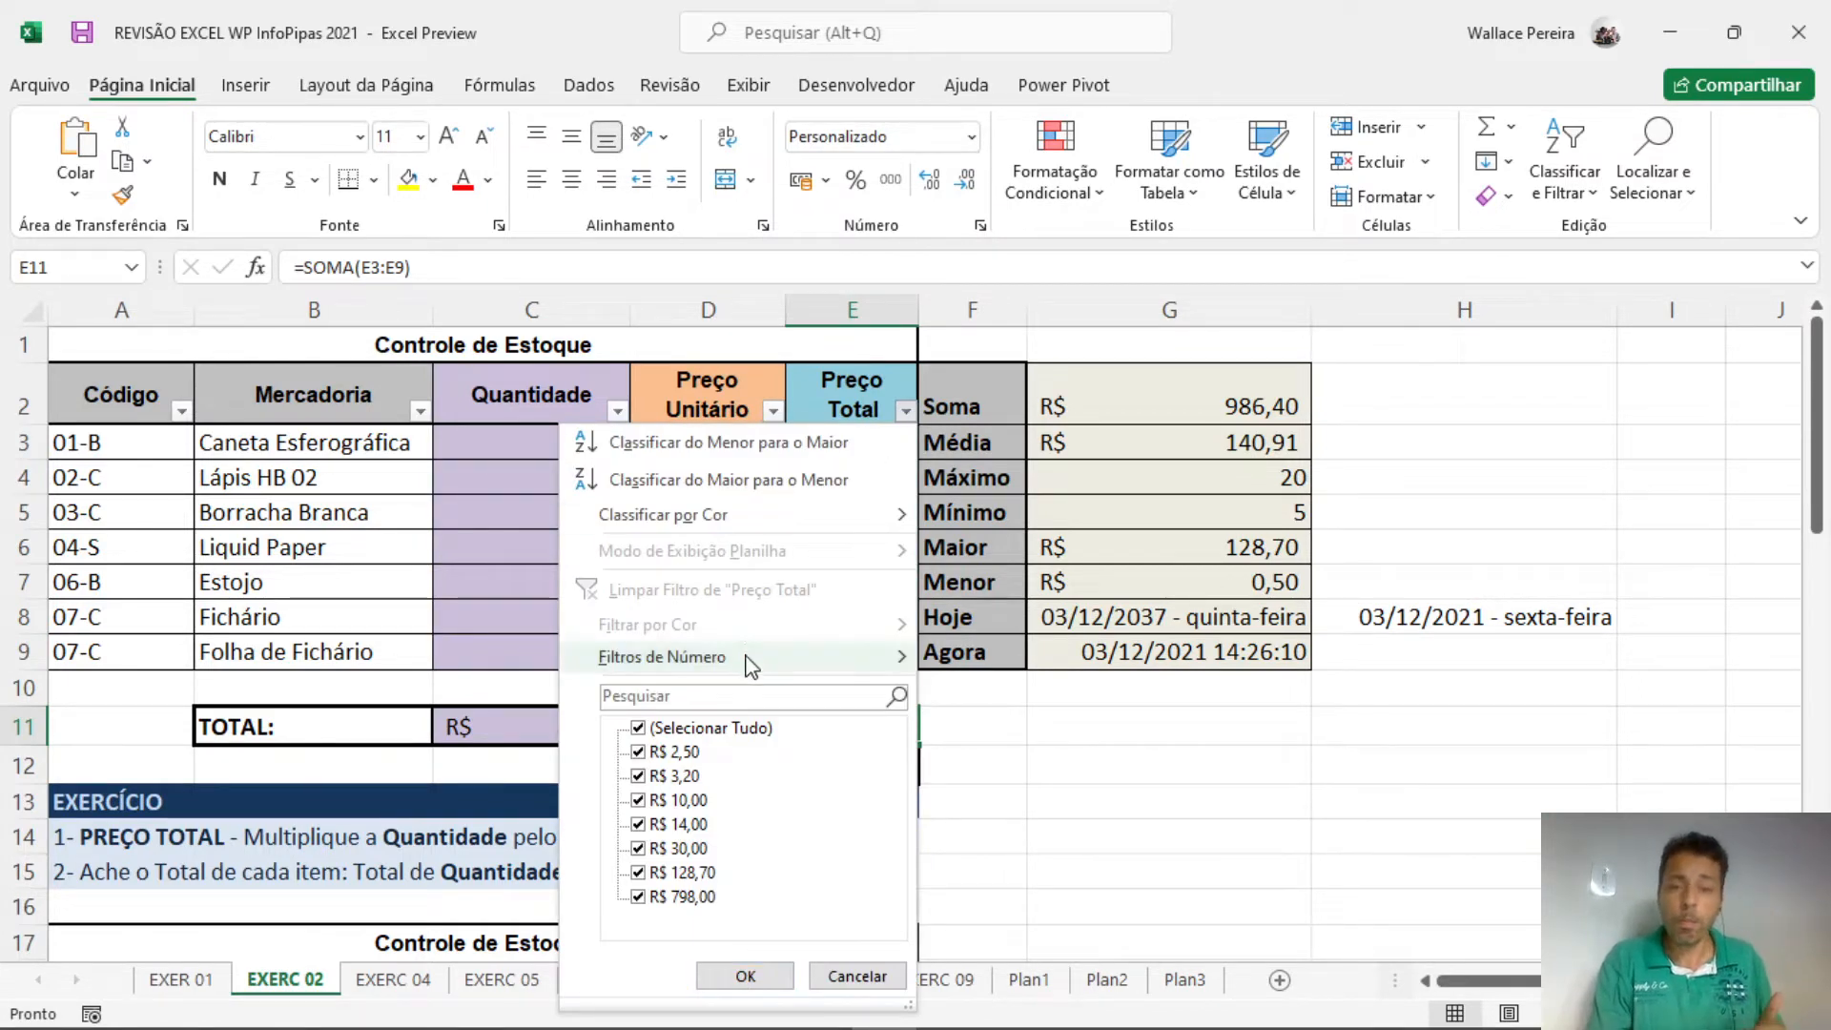
mouse_move(750, 665)
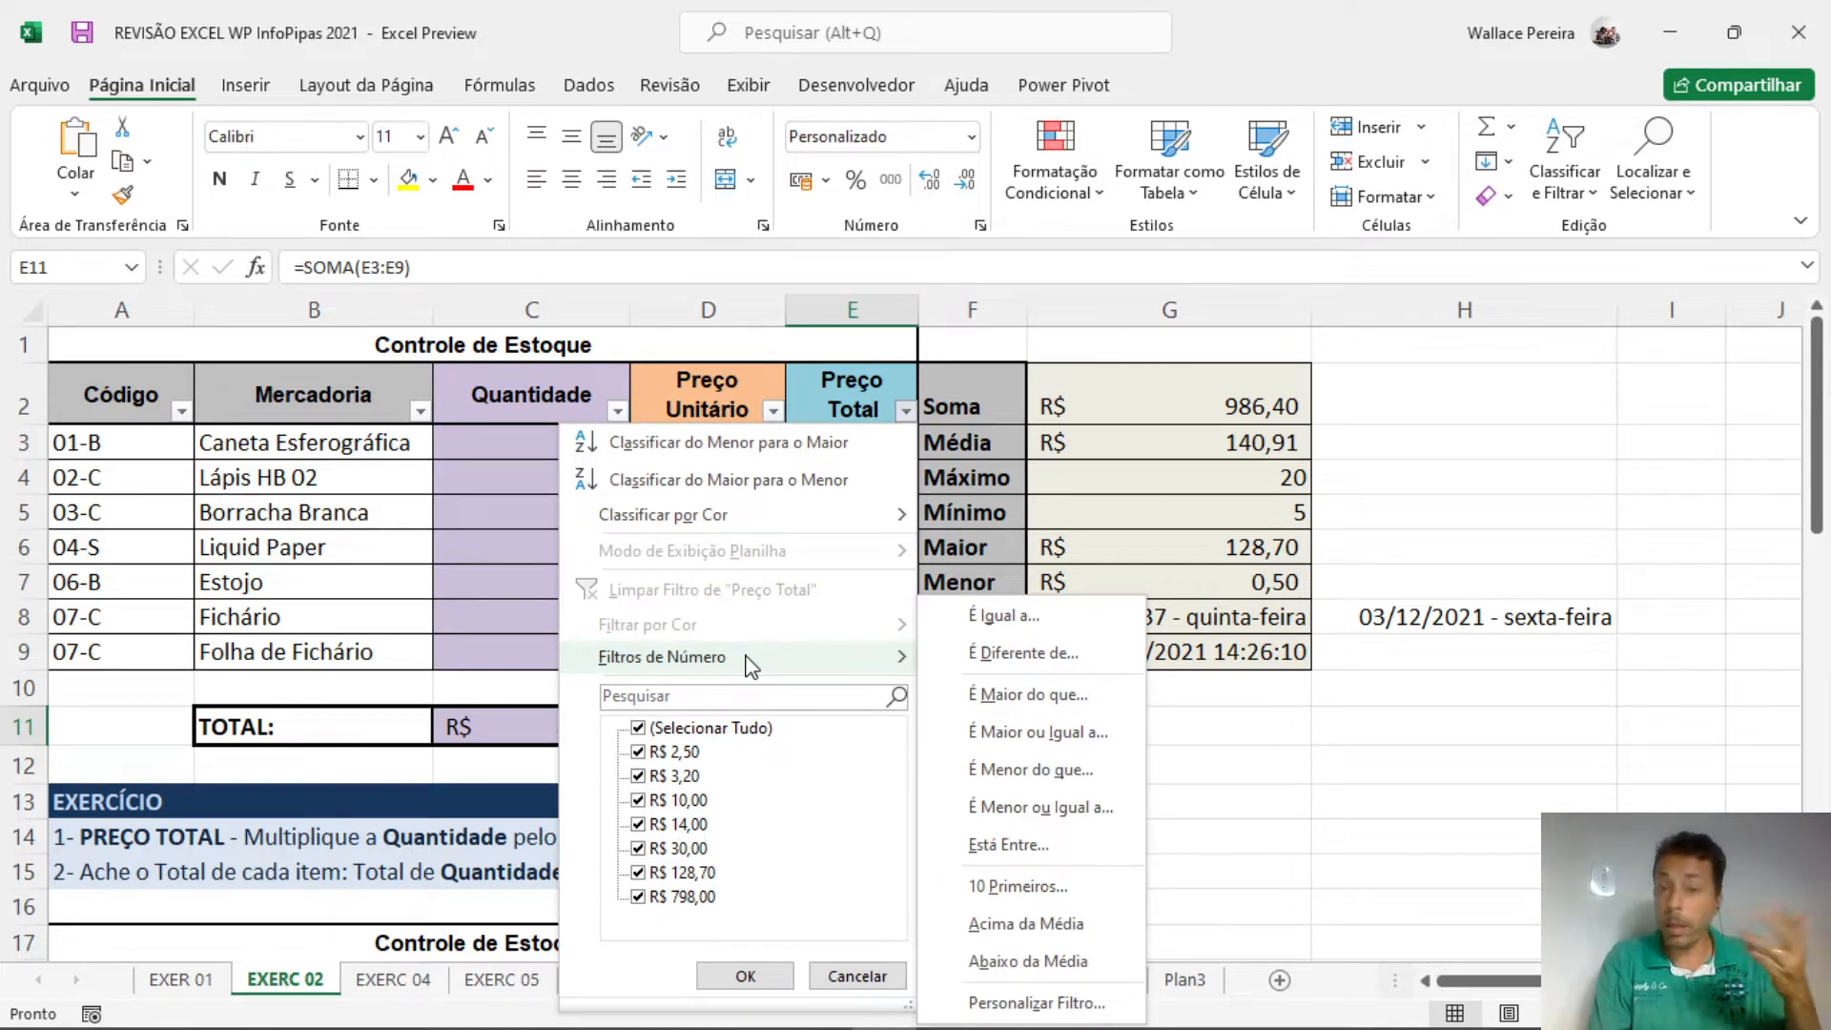
left_click(1028, 703)
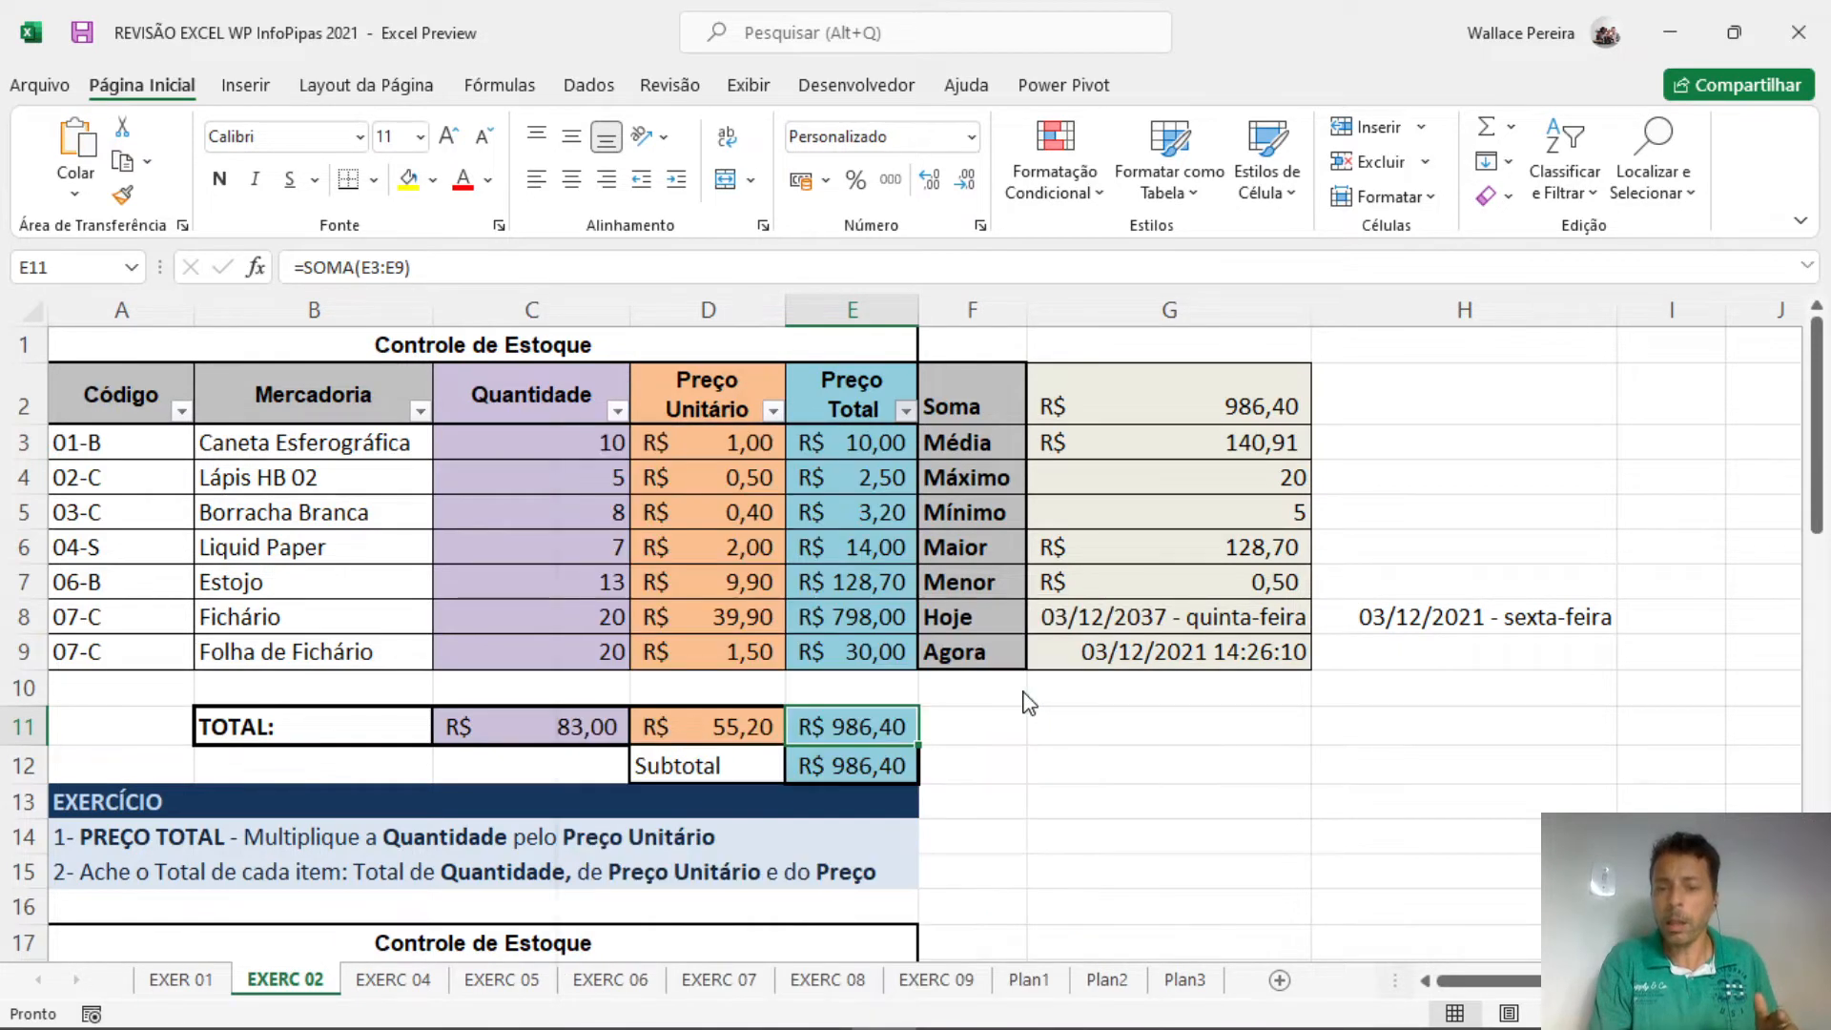
type("100")
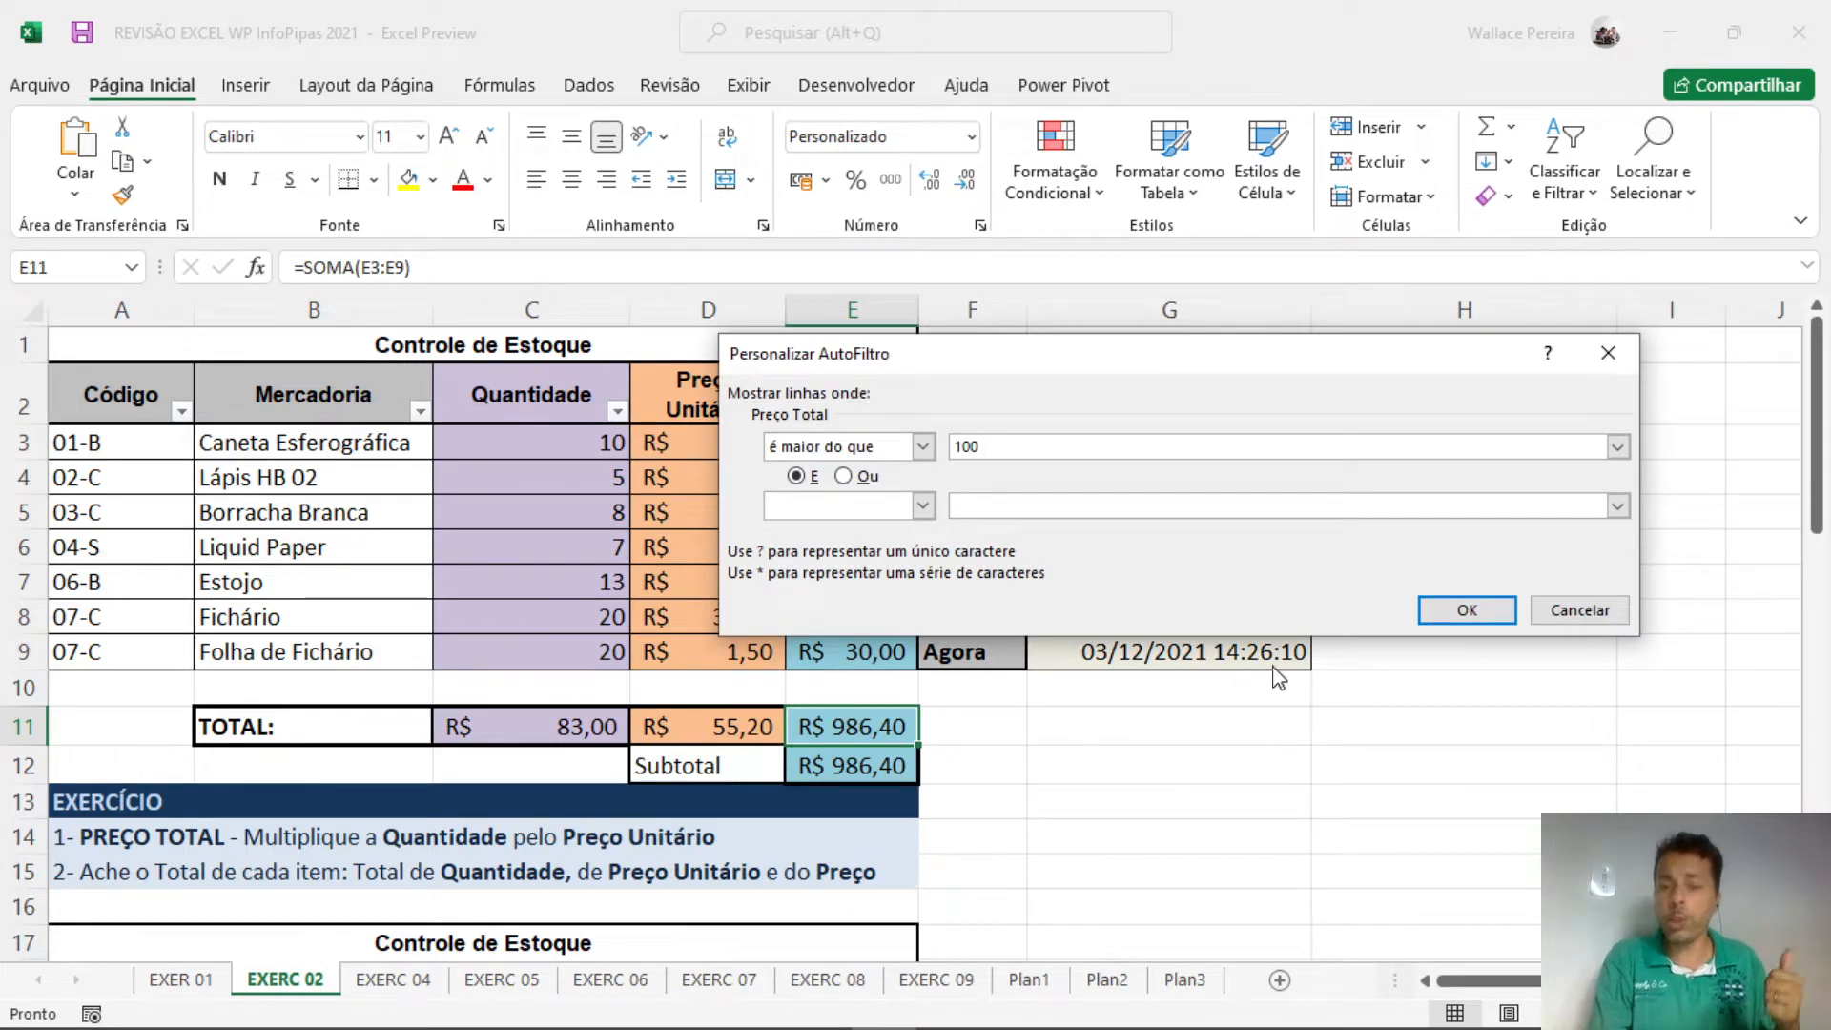
left_click(1440, 611)
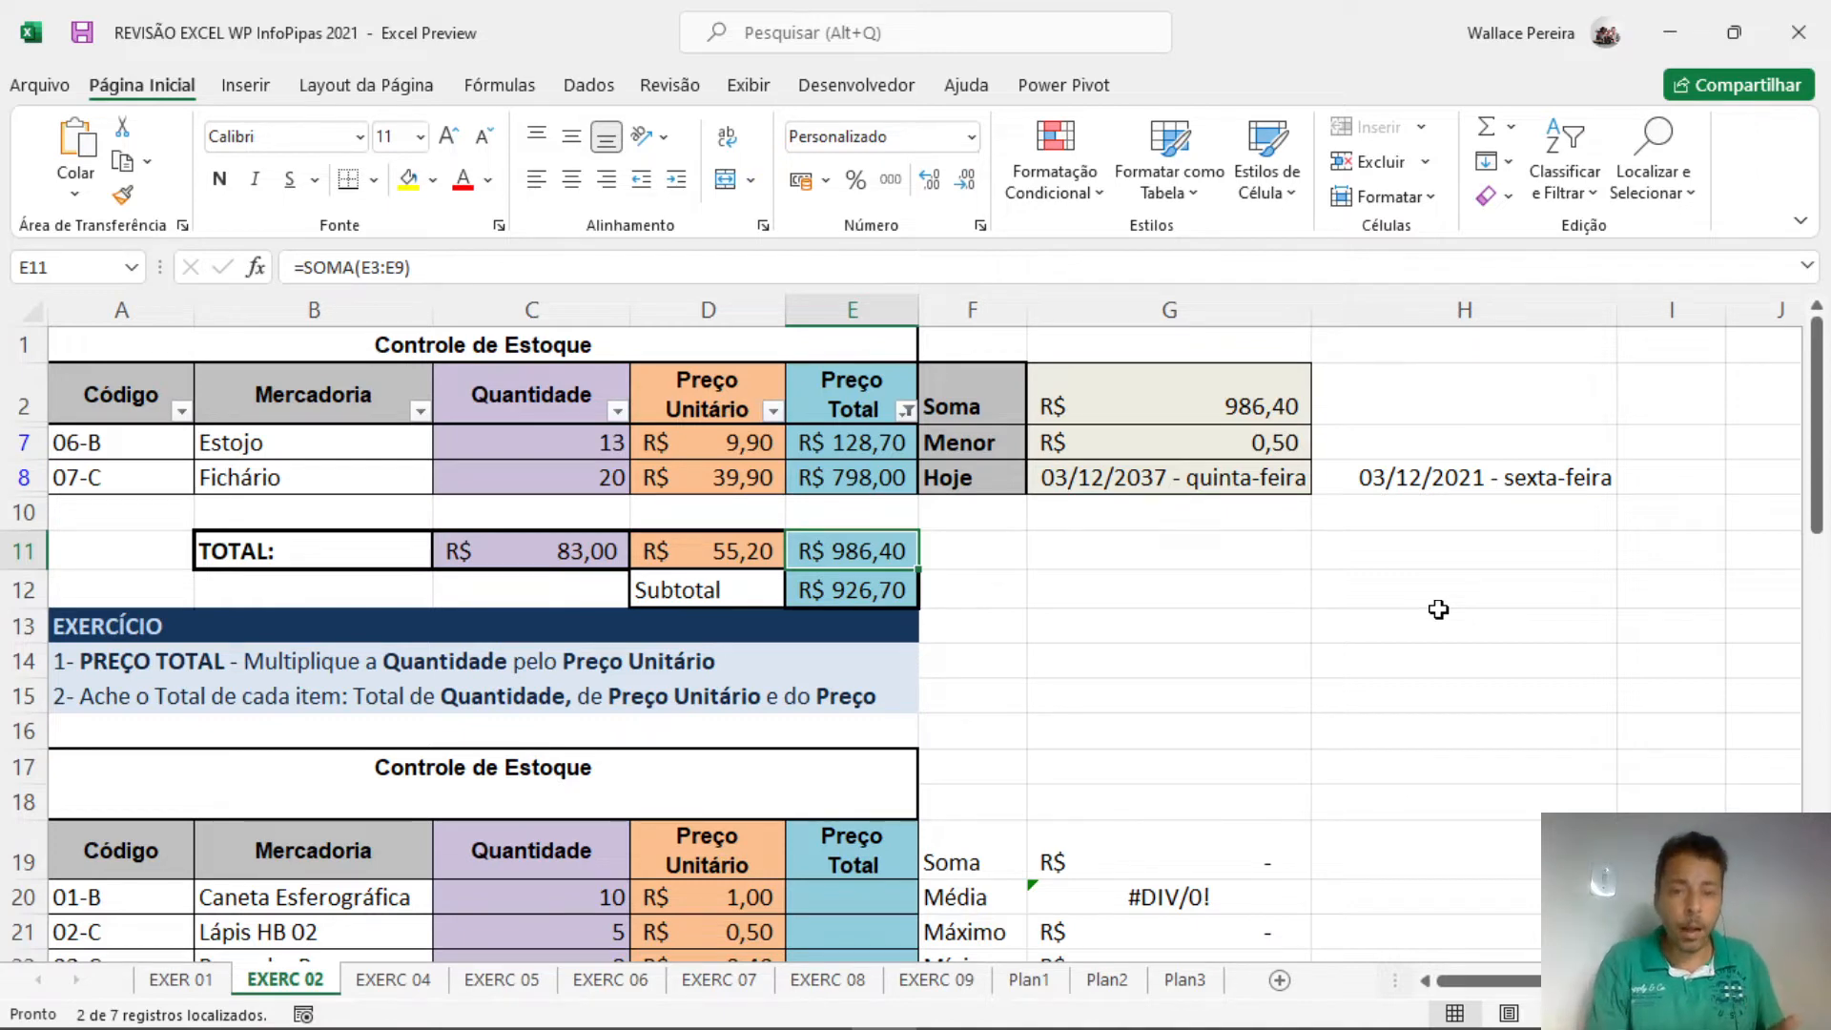
Examine the arguments of E12's Subtotal formula, listing the available function numbers and re-entering 9 before the ptotal range.
double_click(878, 591)
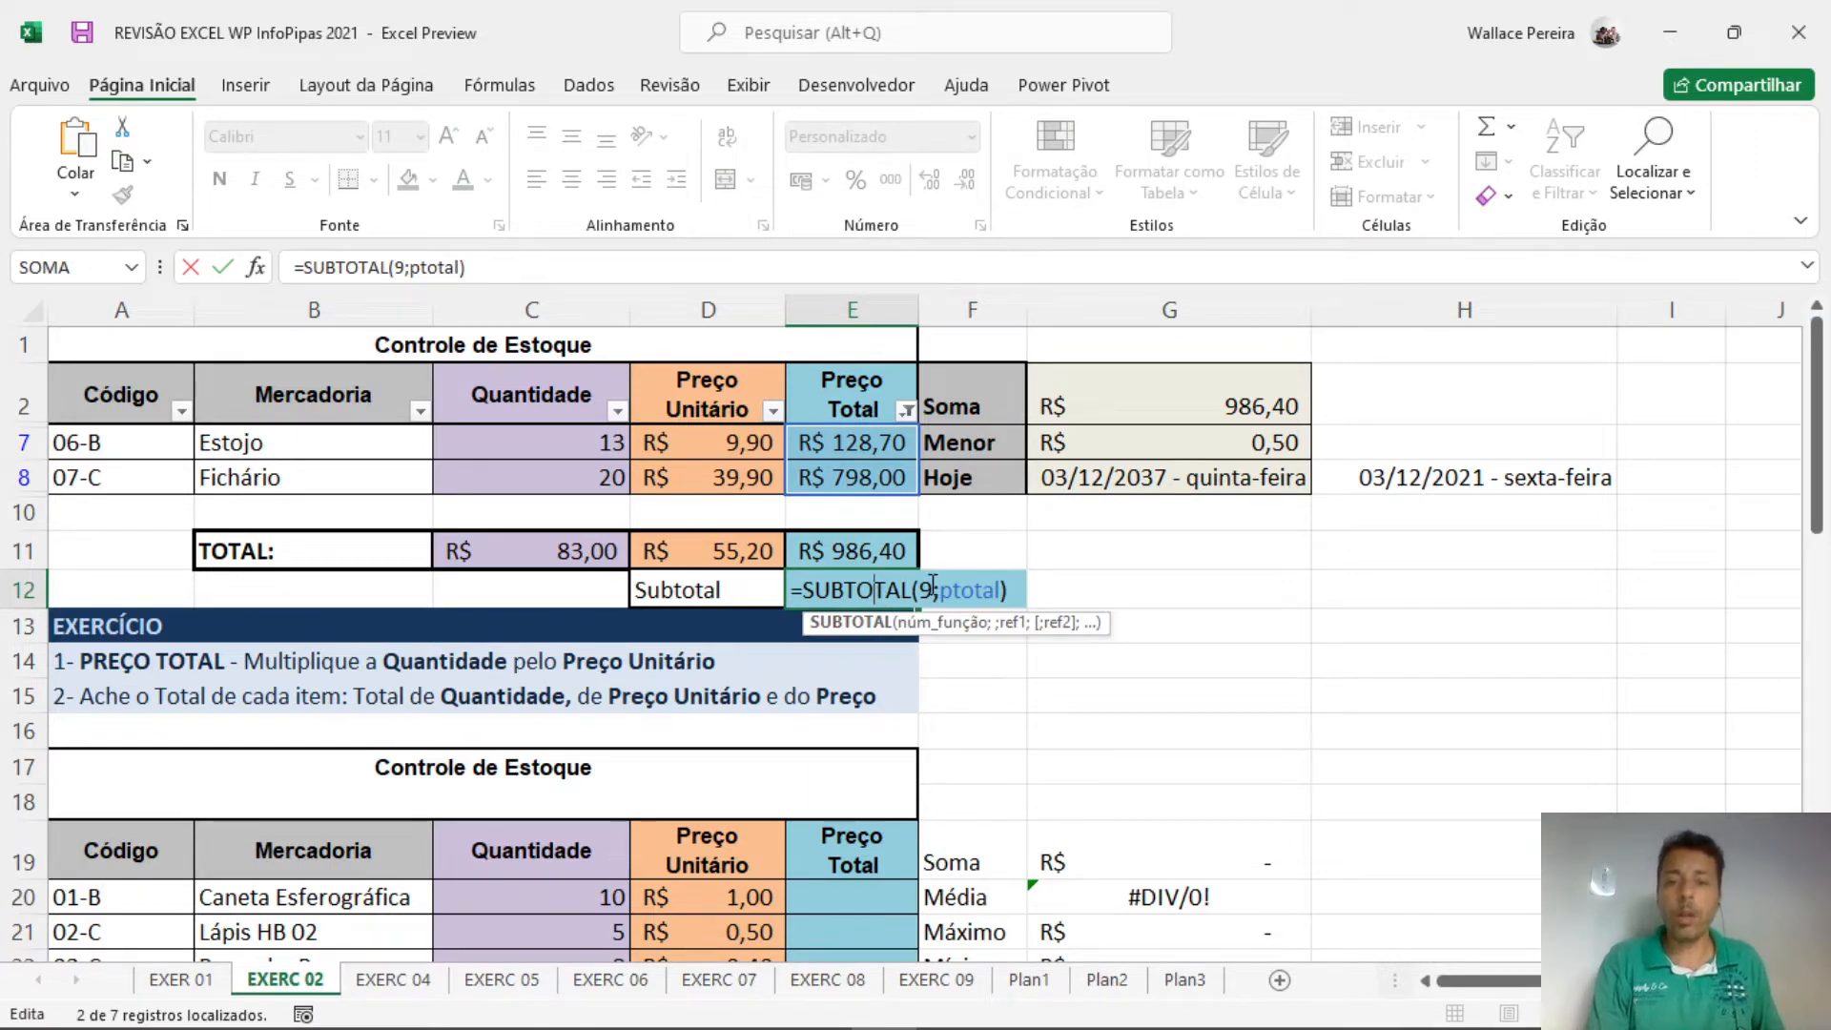
left_click(942, 593)
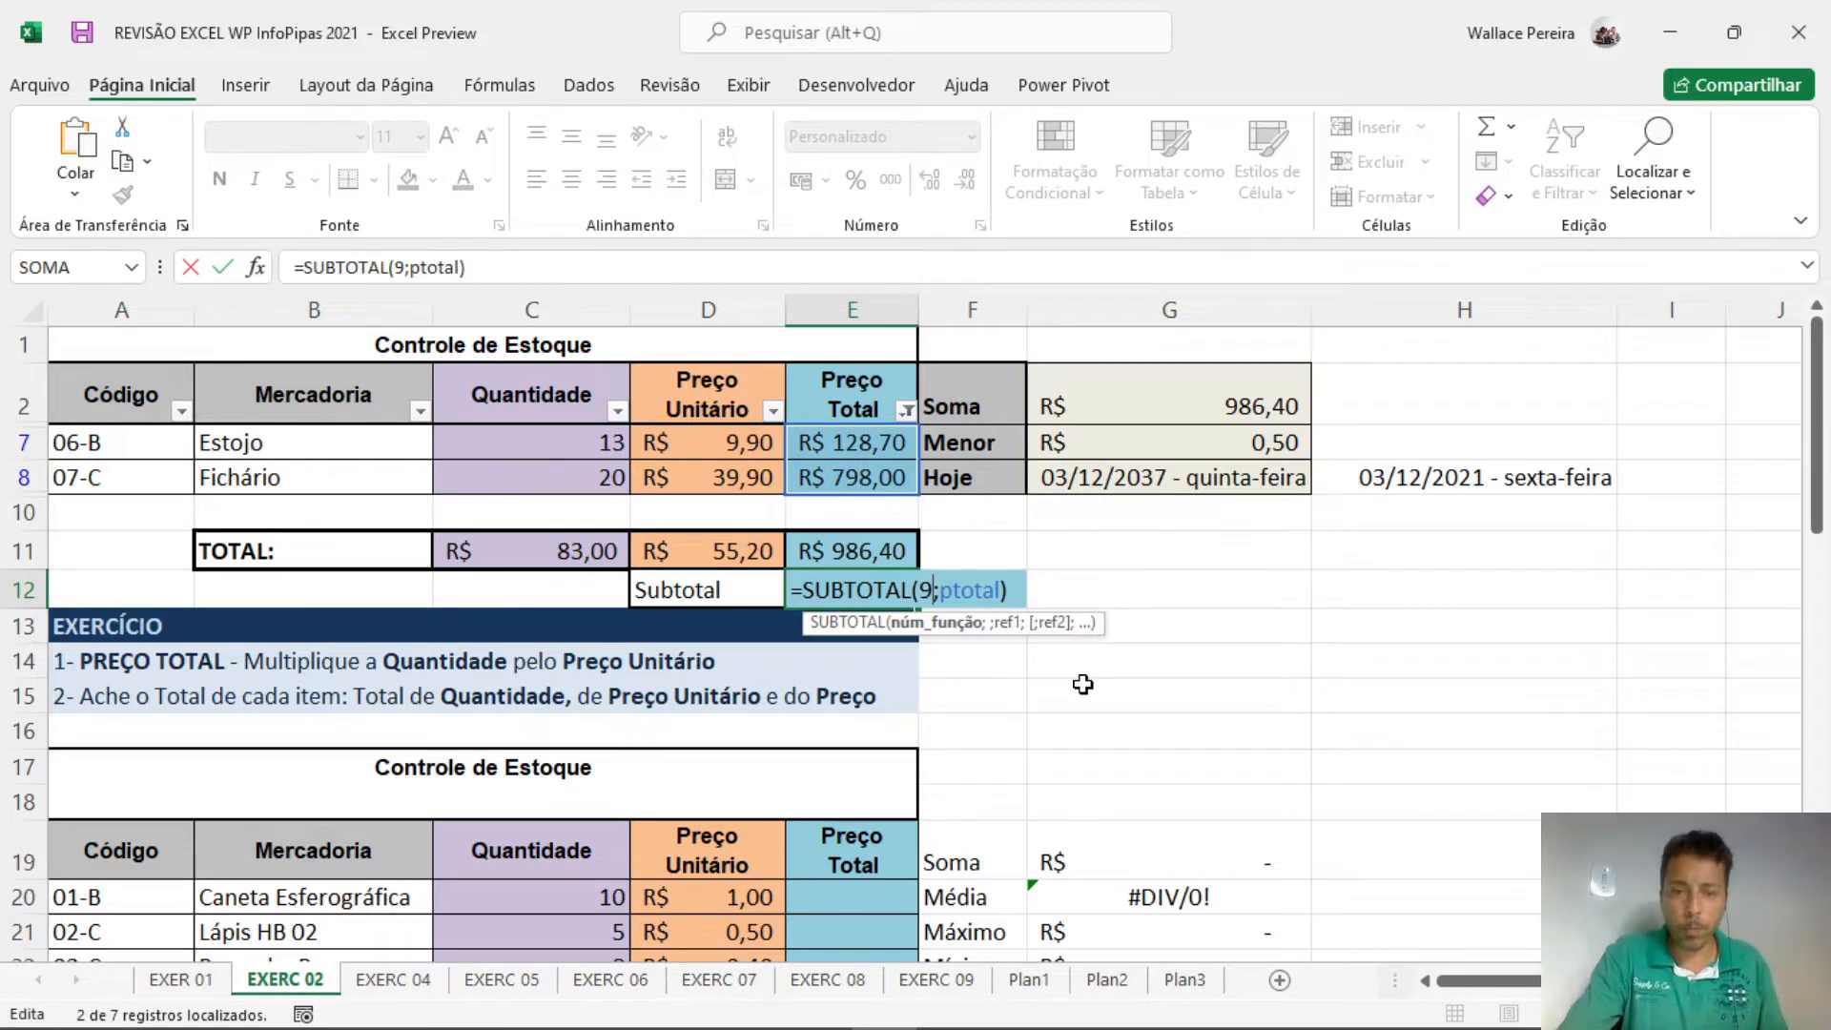
key("BackSpace")
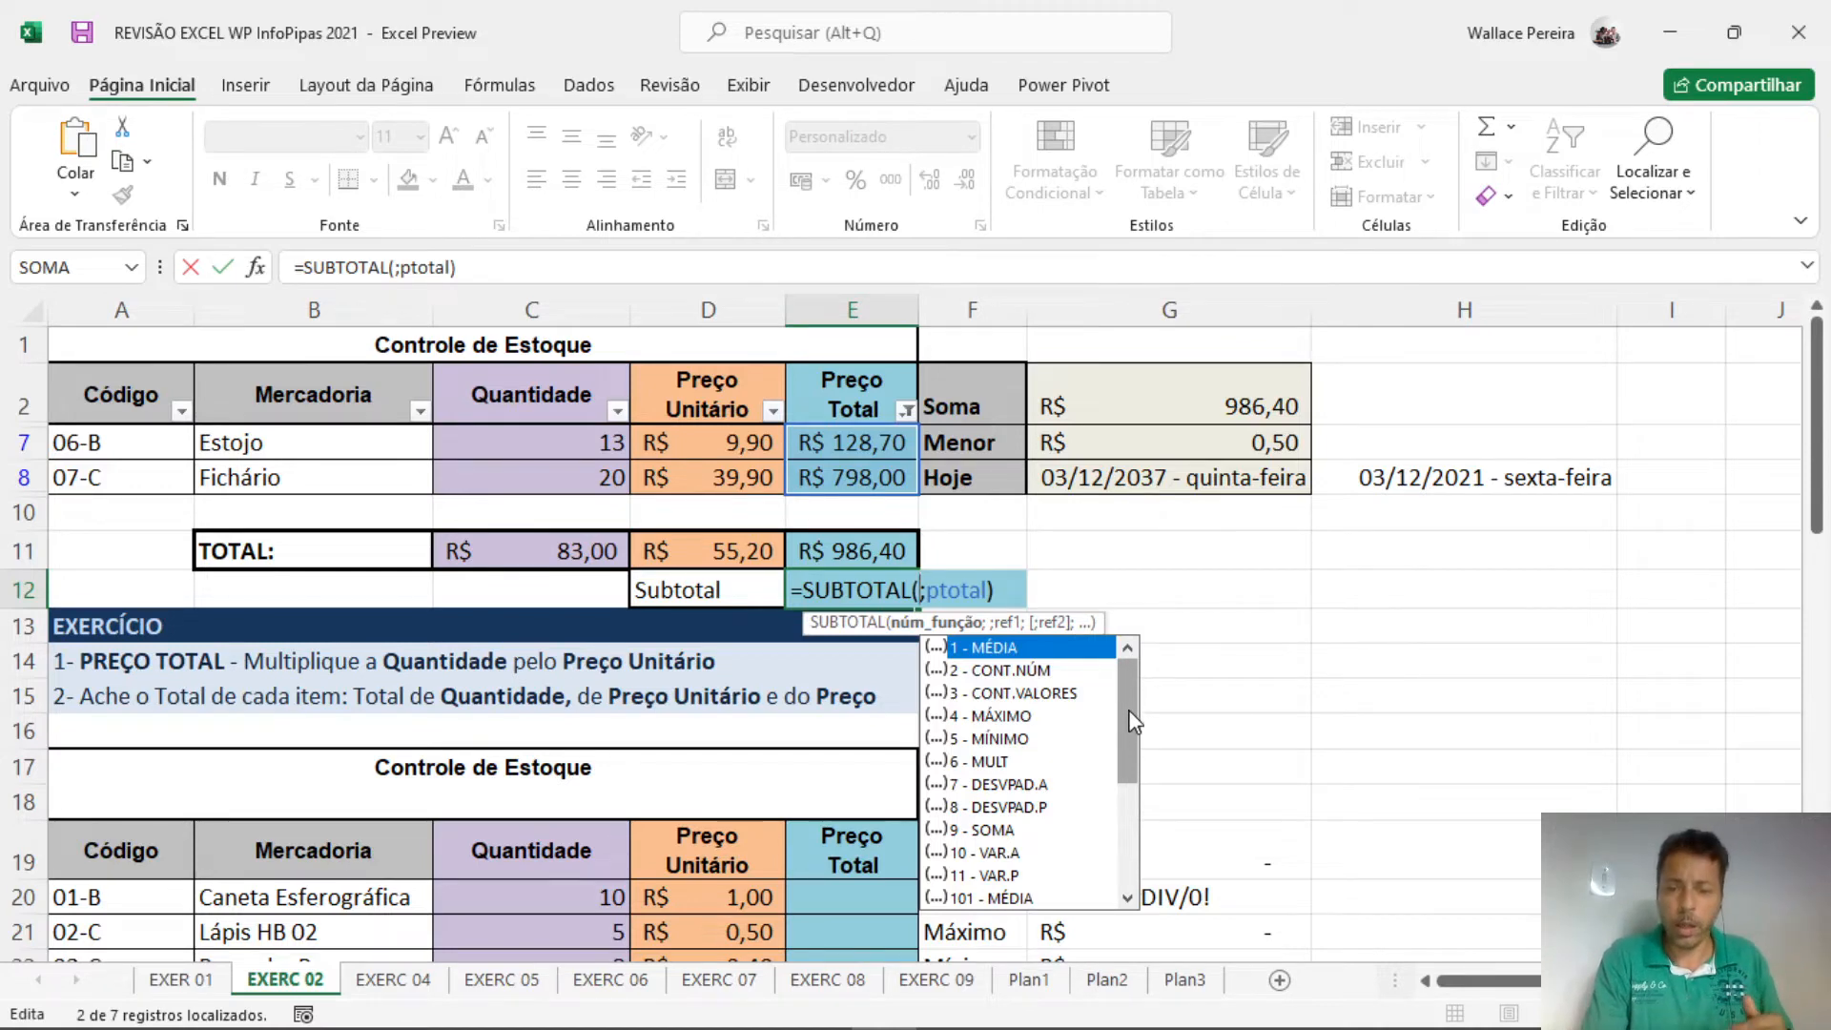
left_click_drag(1133, 722, 1124, 684)
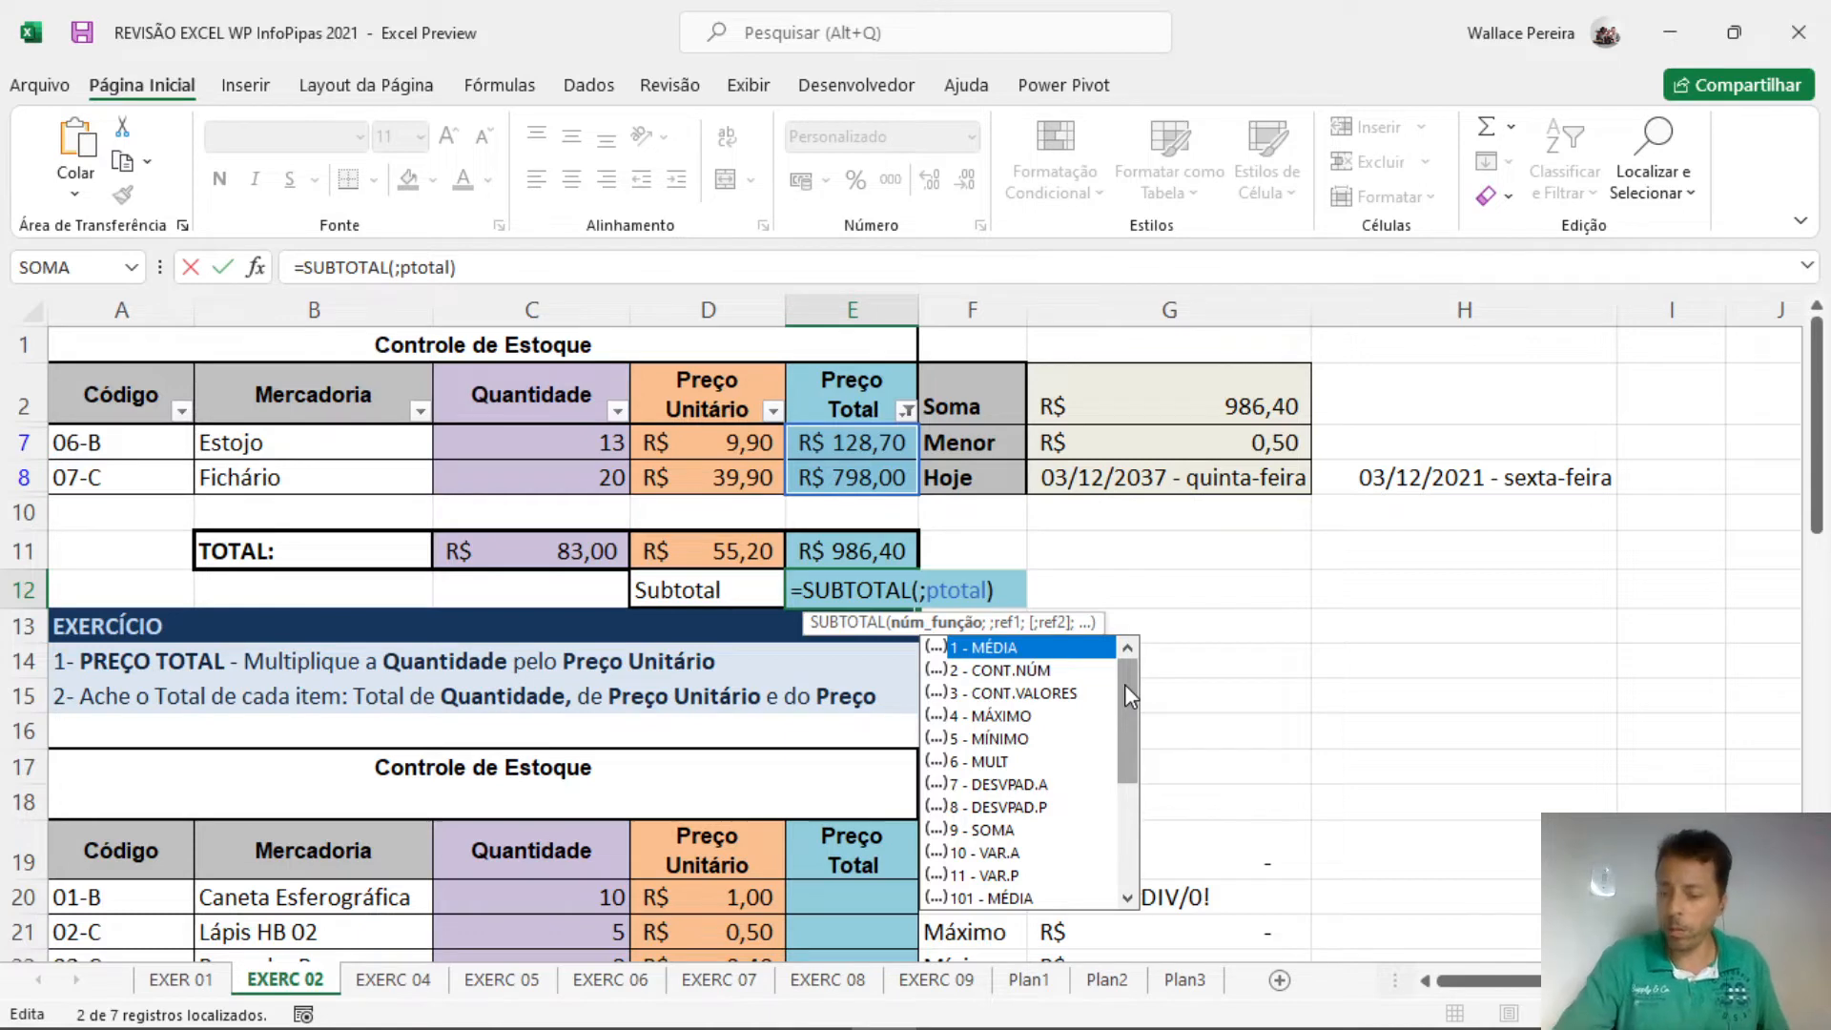
type("9")
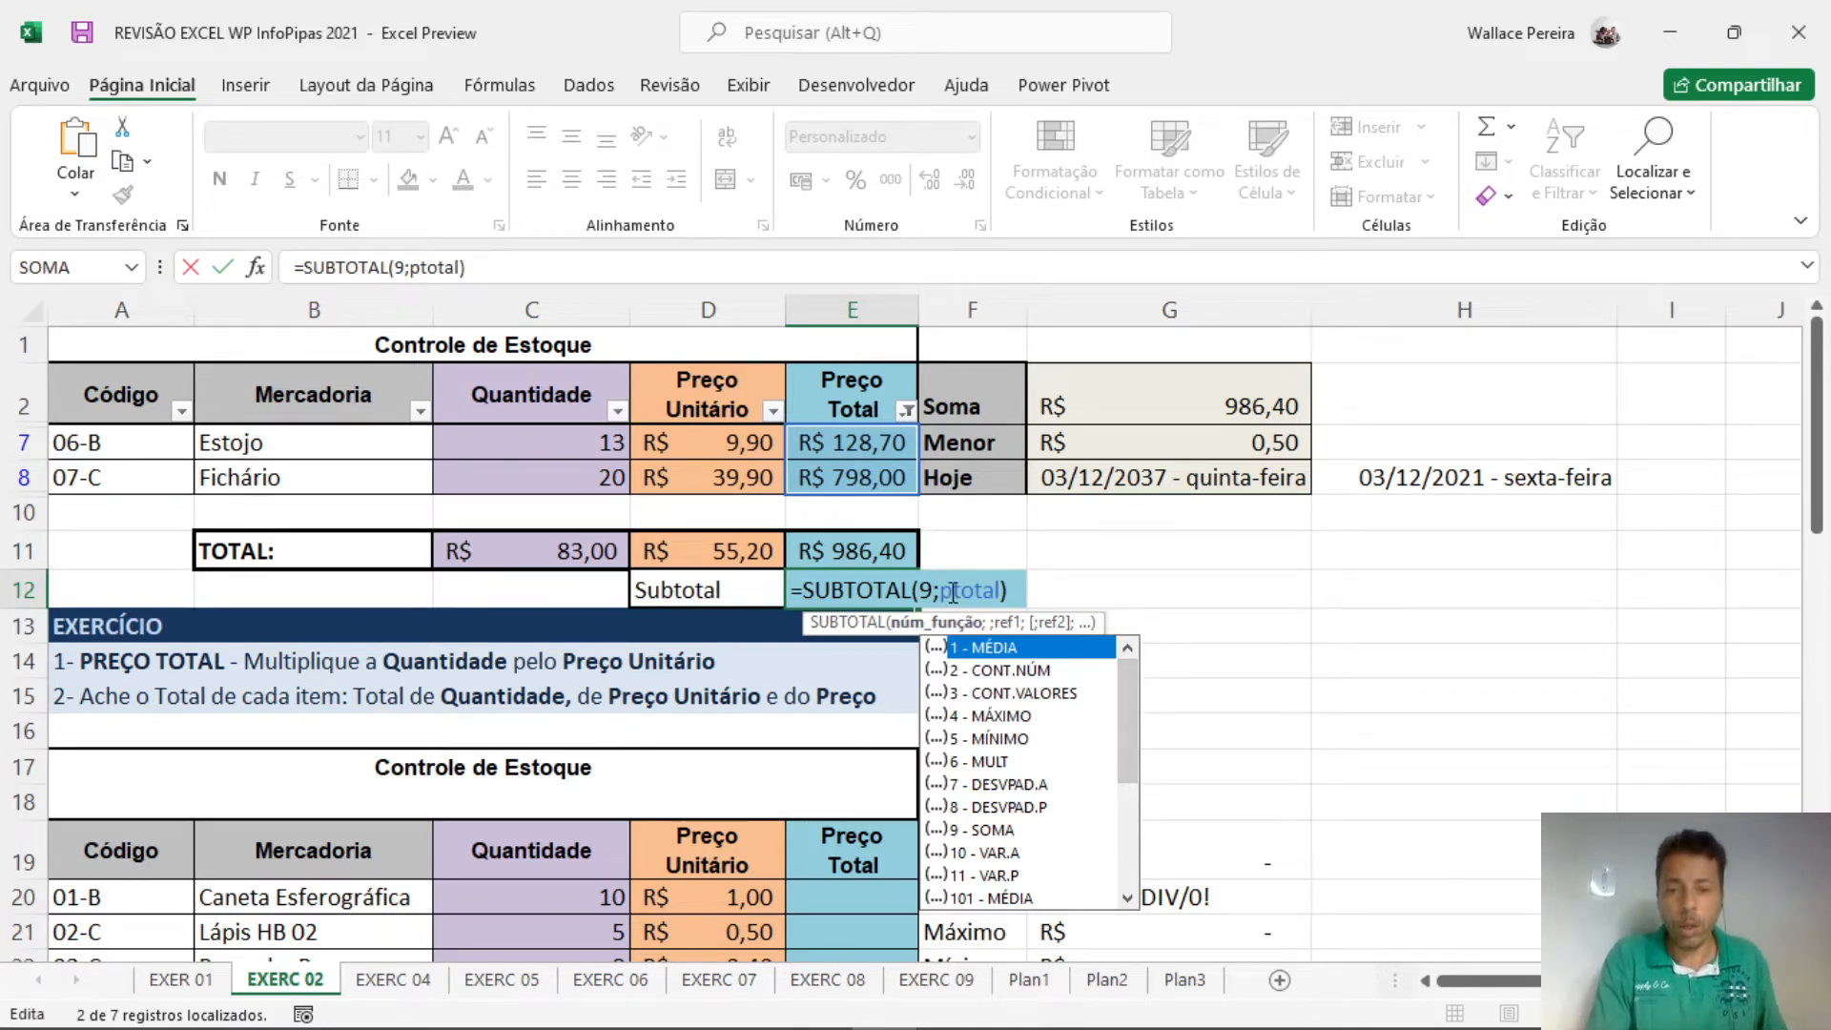
key("Right")
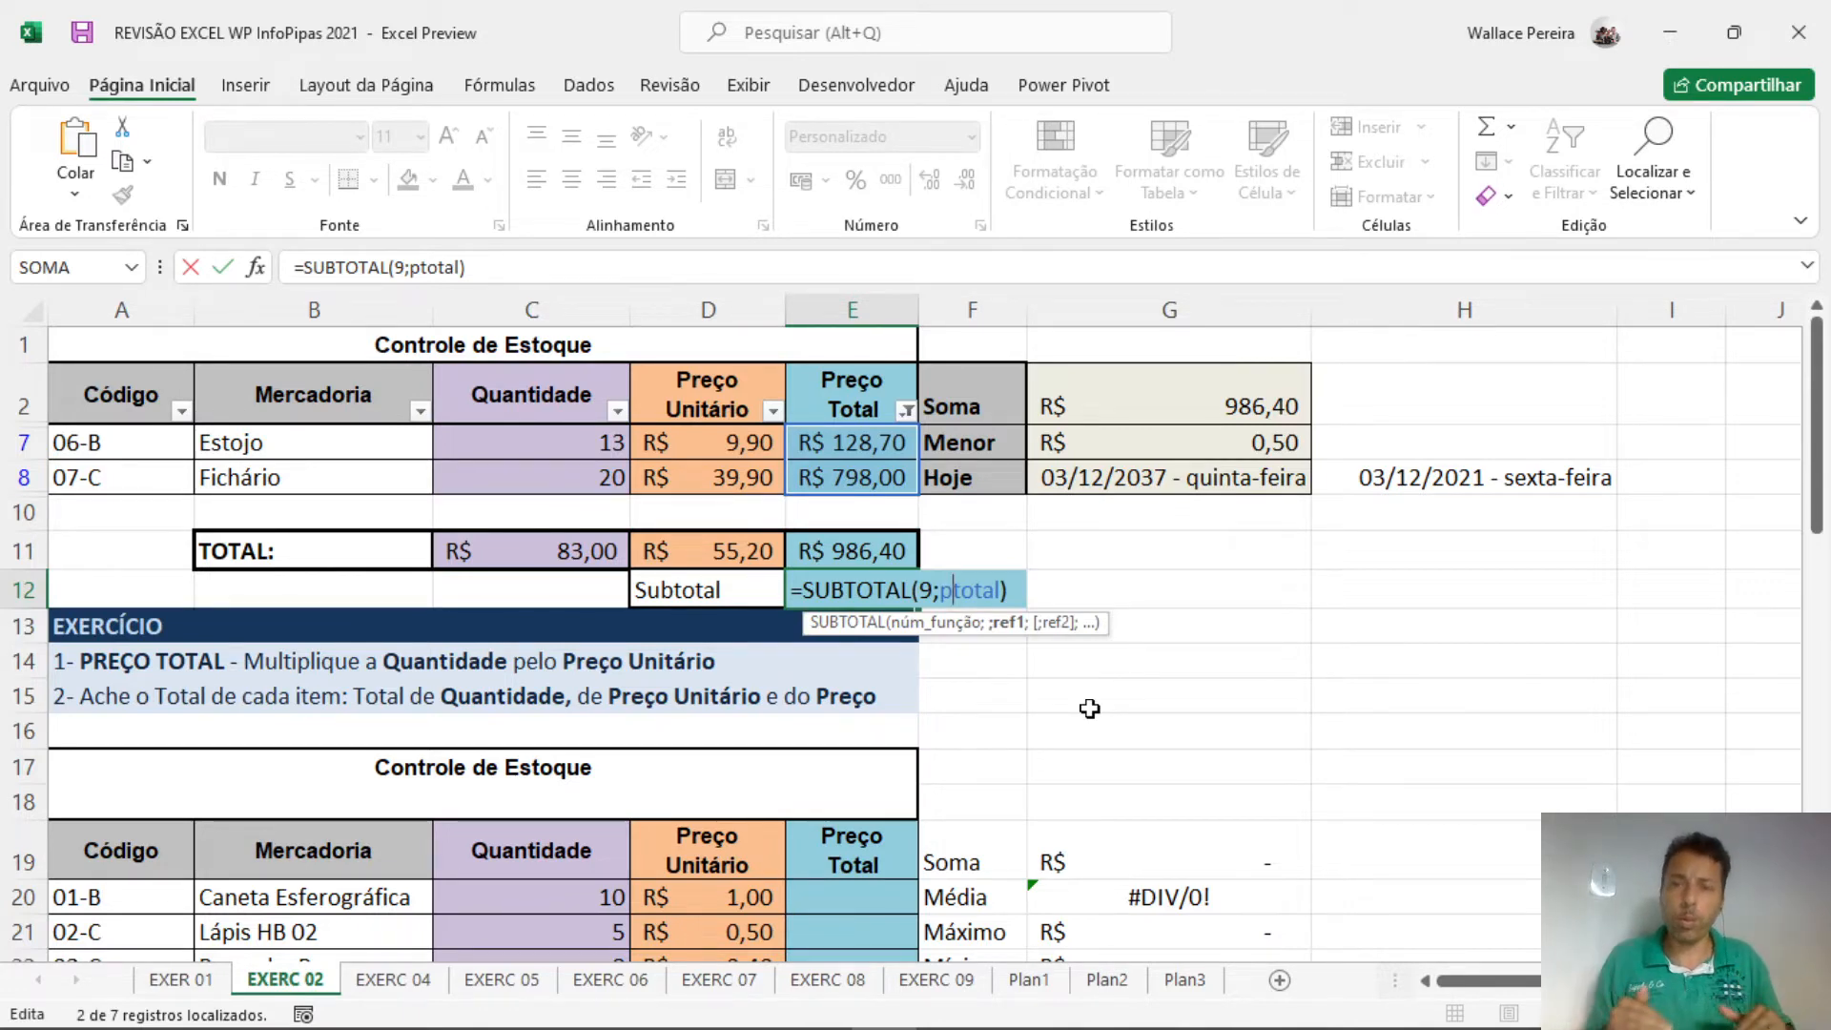
key("Return")
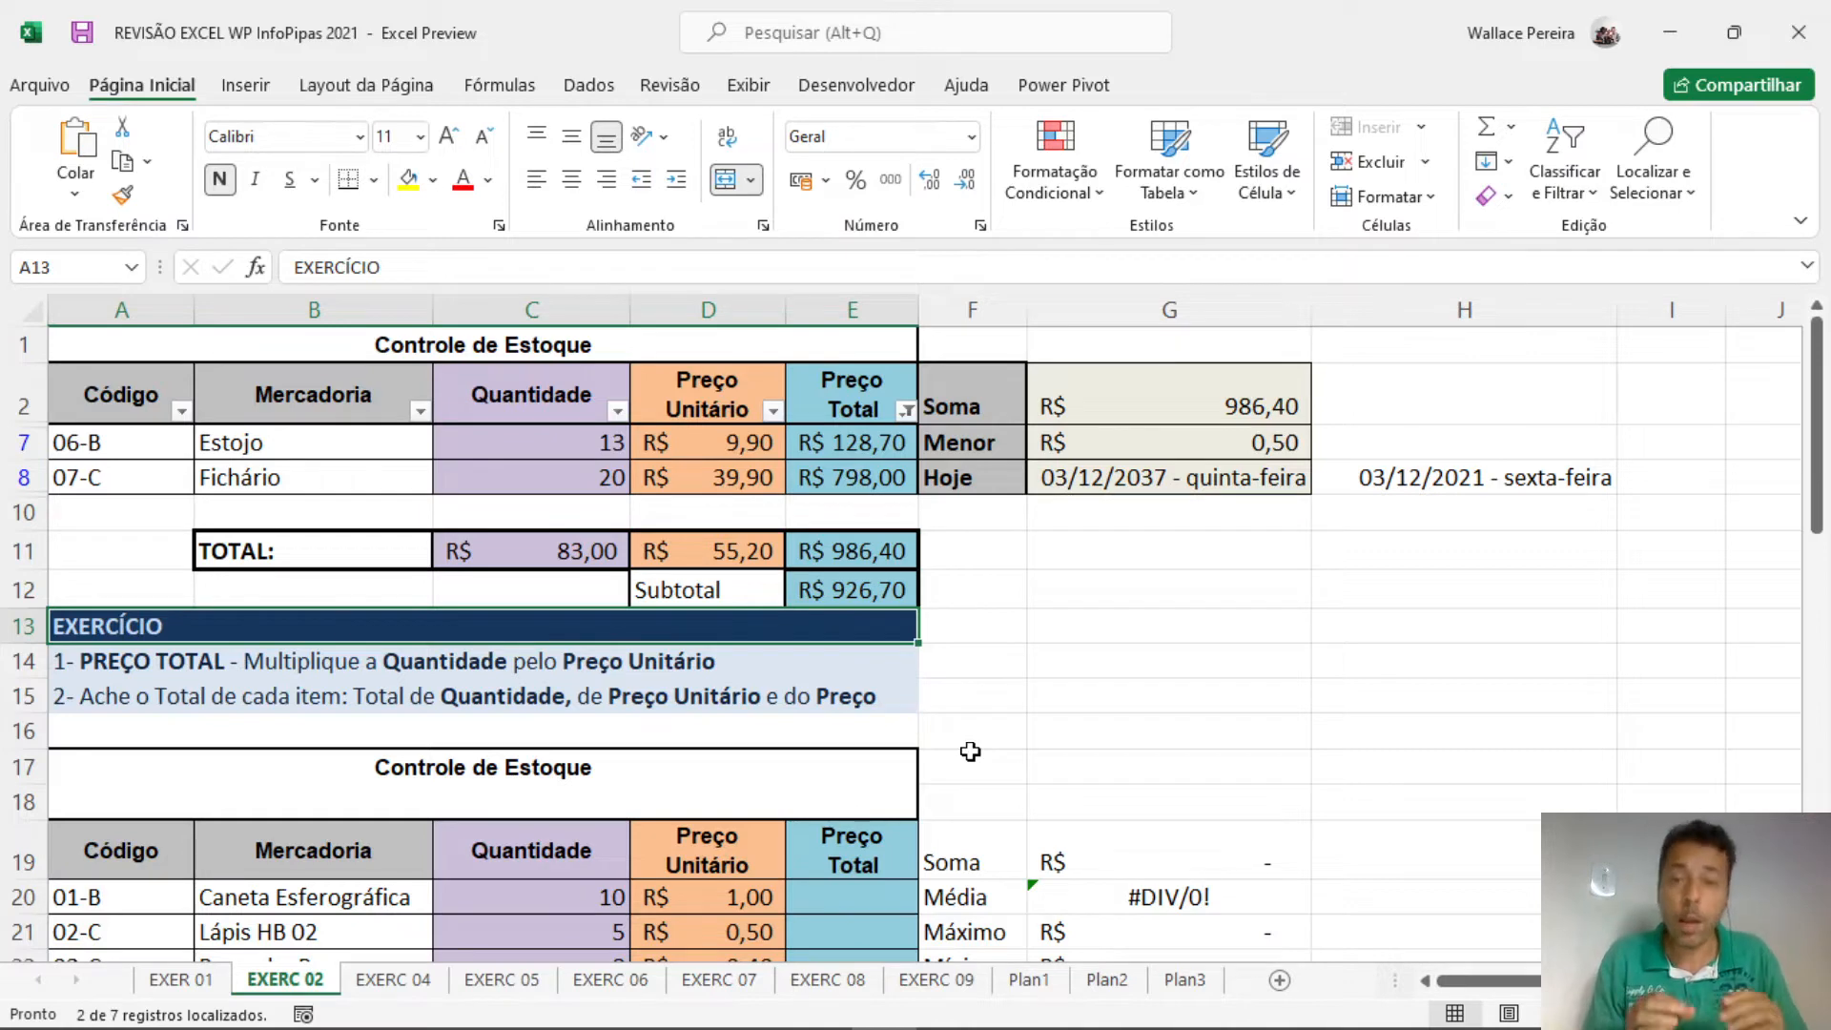
Open the EXERC 04 sheet and review the Janeiro, Fevereiro and Março percentages in C4, D4 and E4.
left_click(415, 982)
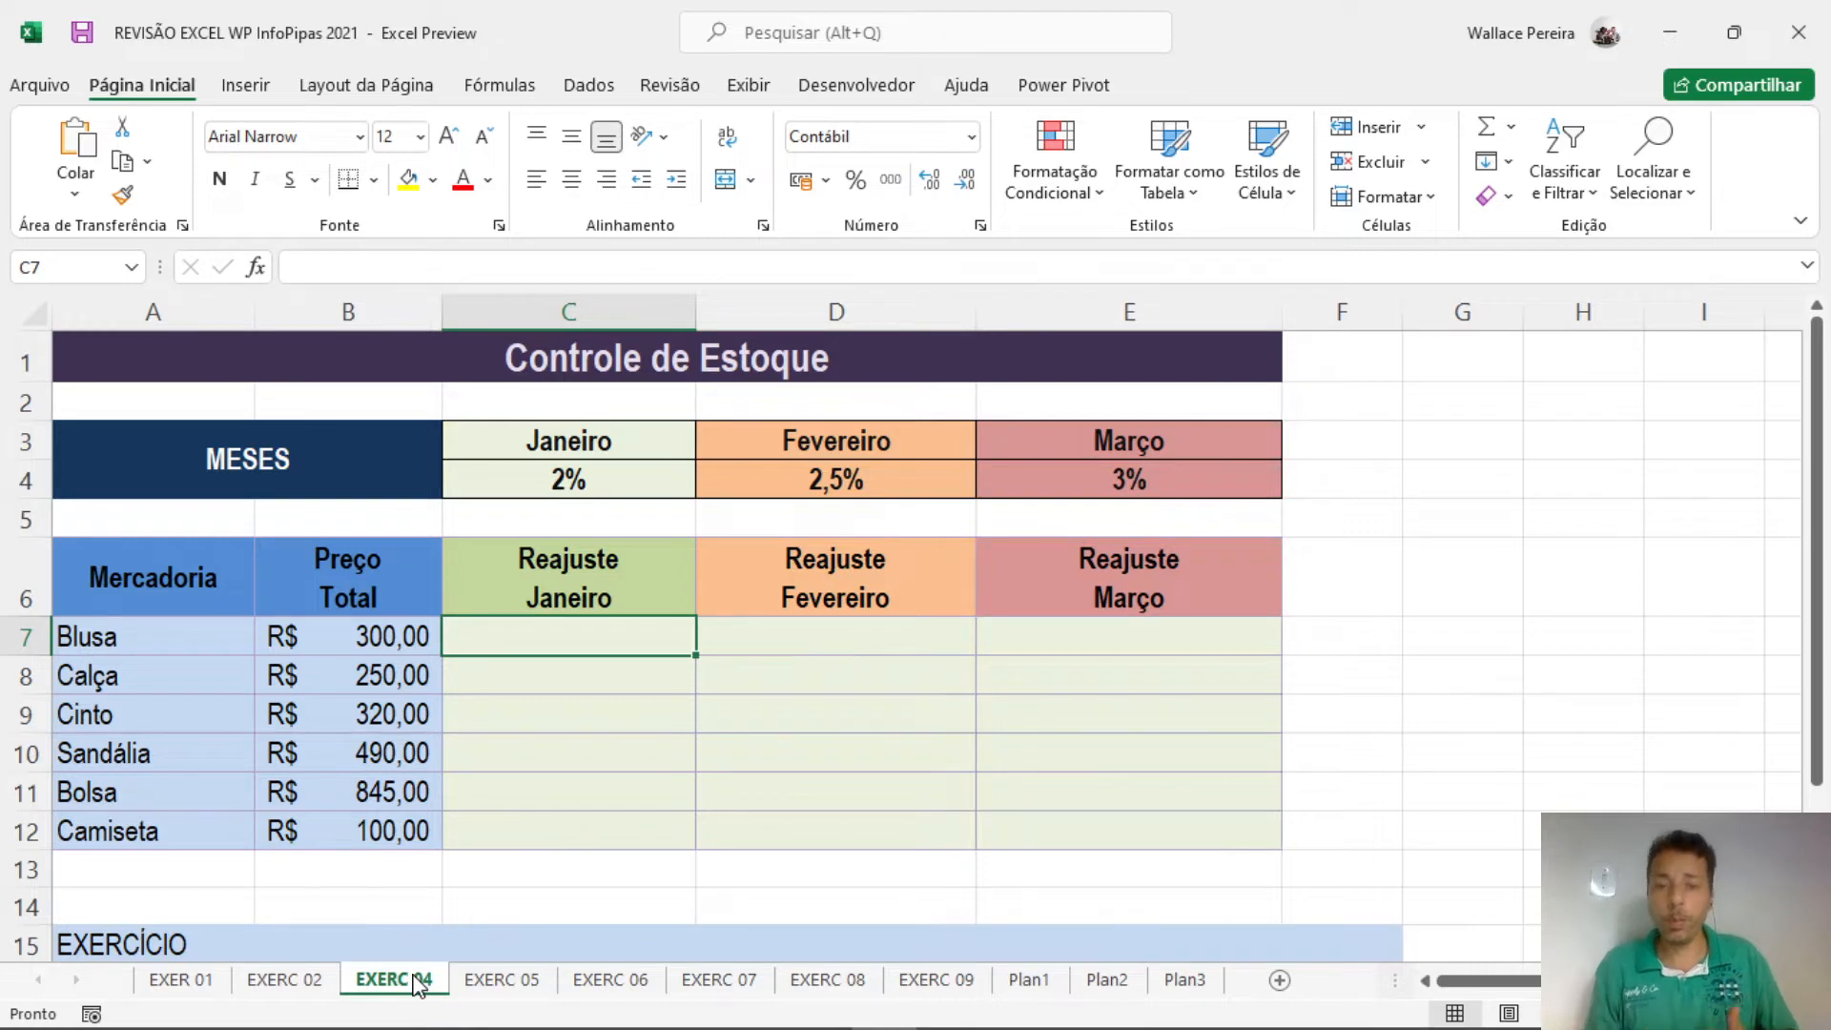
left_click(551, 488)
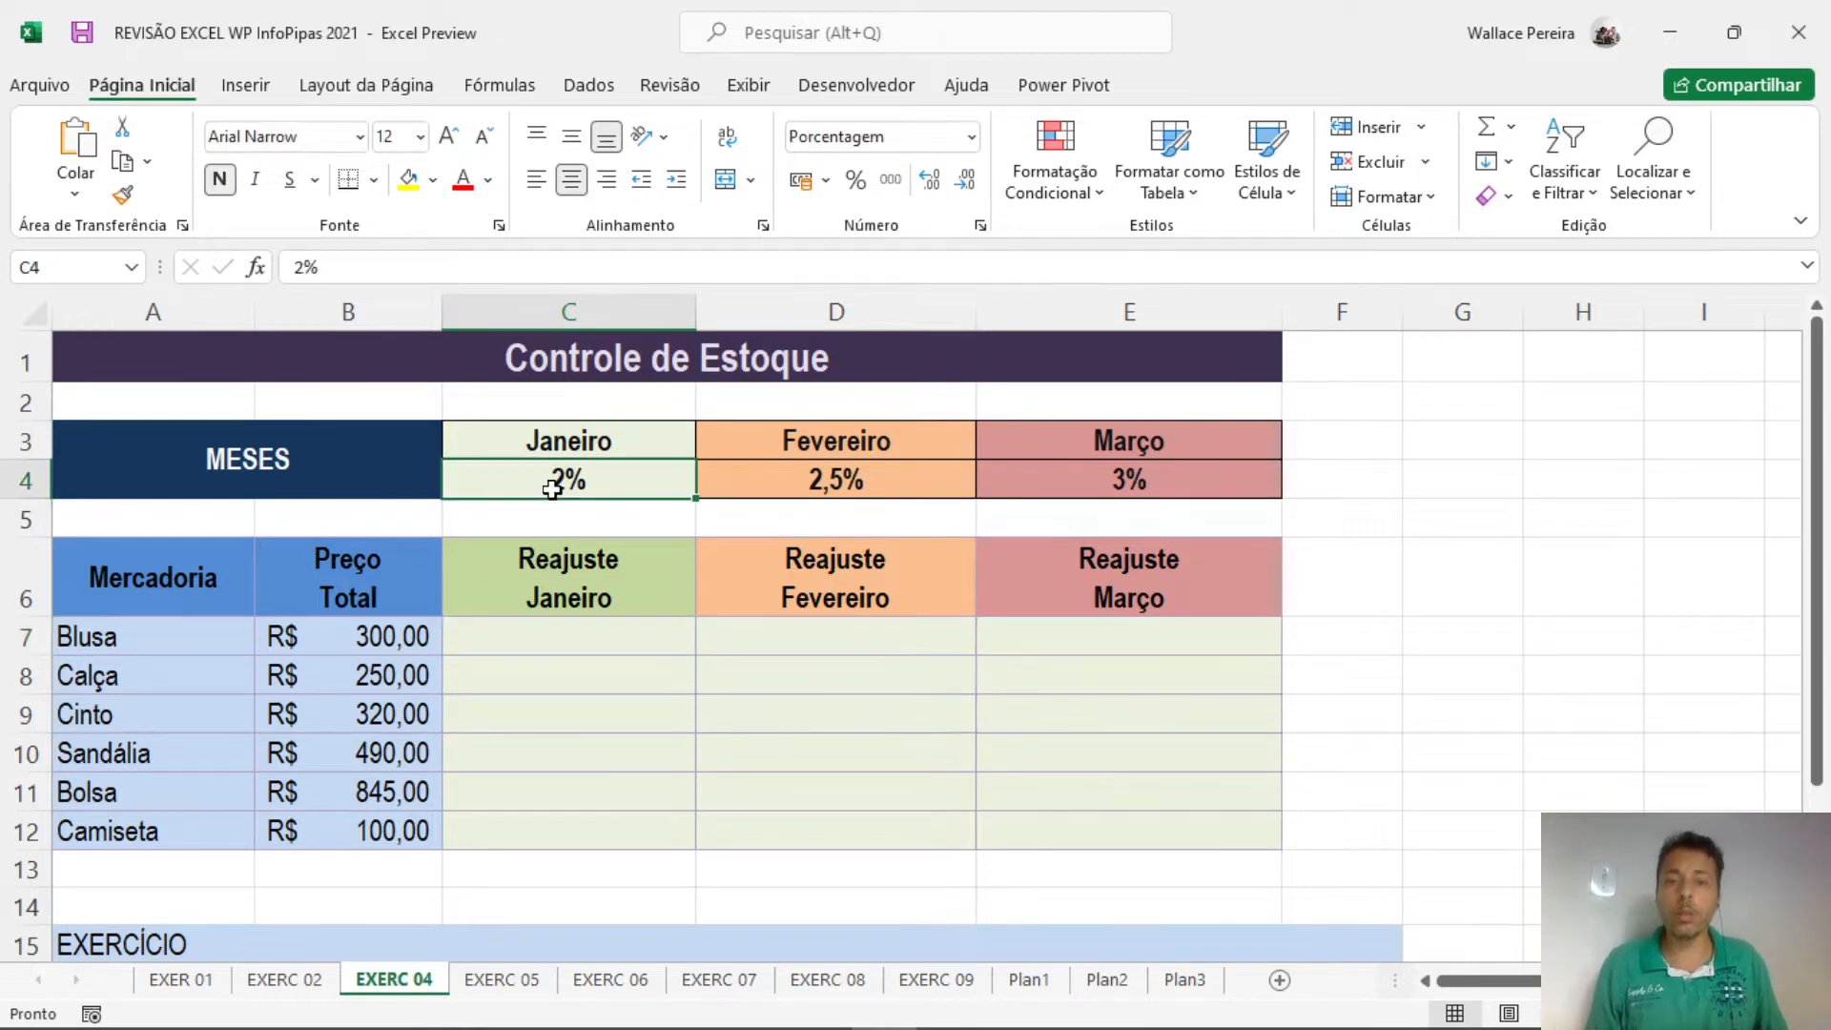
key("Right")
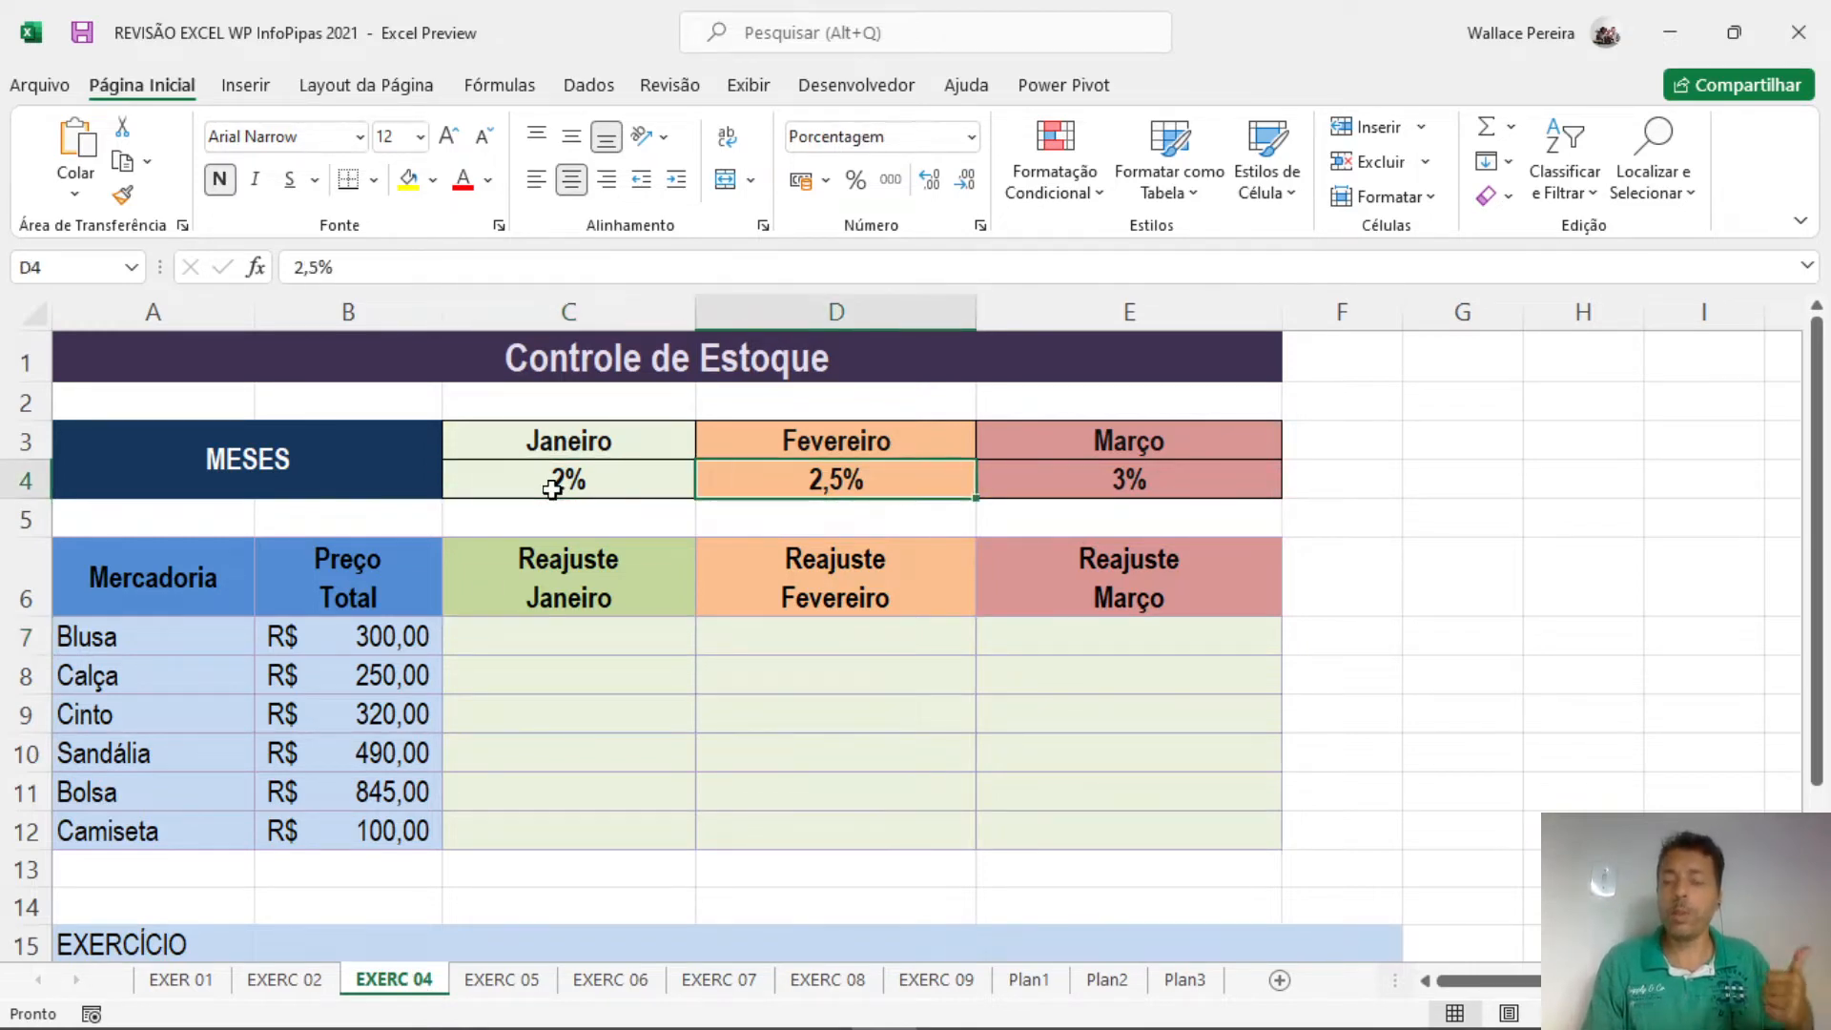
key("Right")
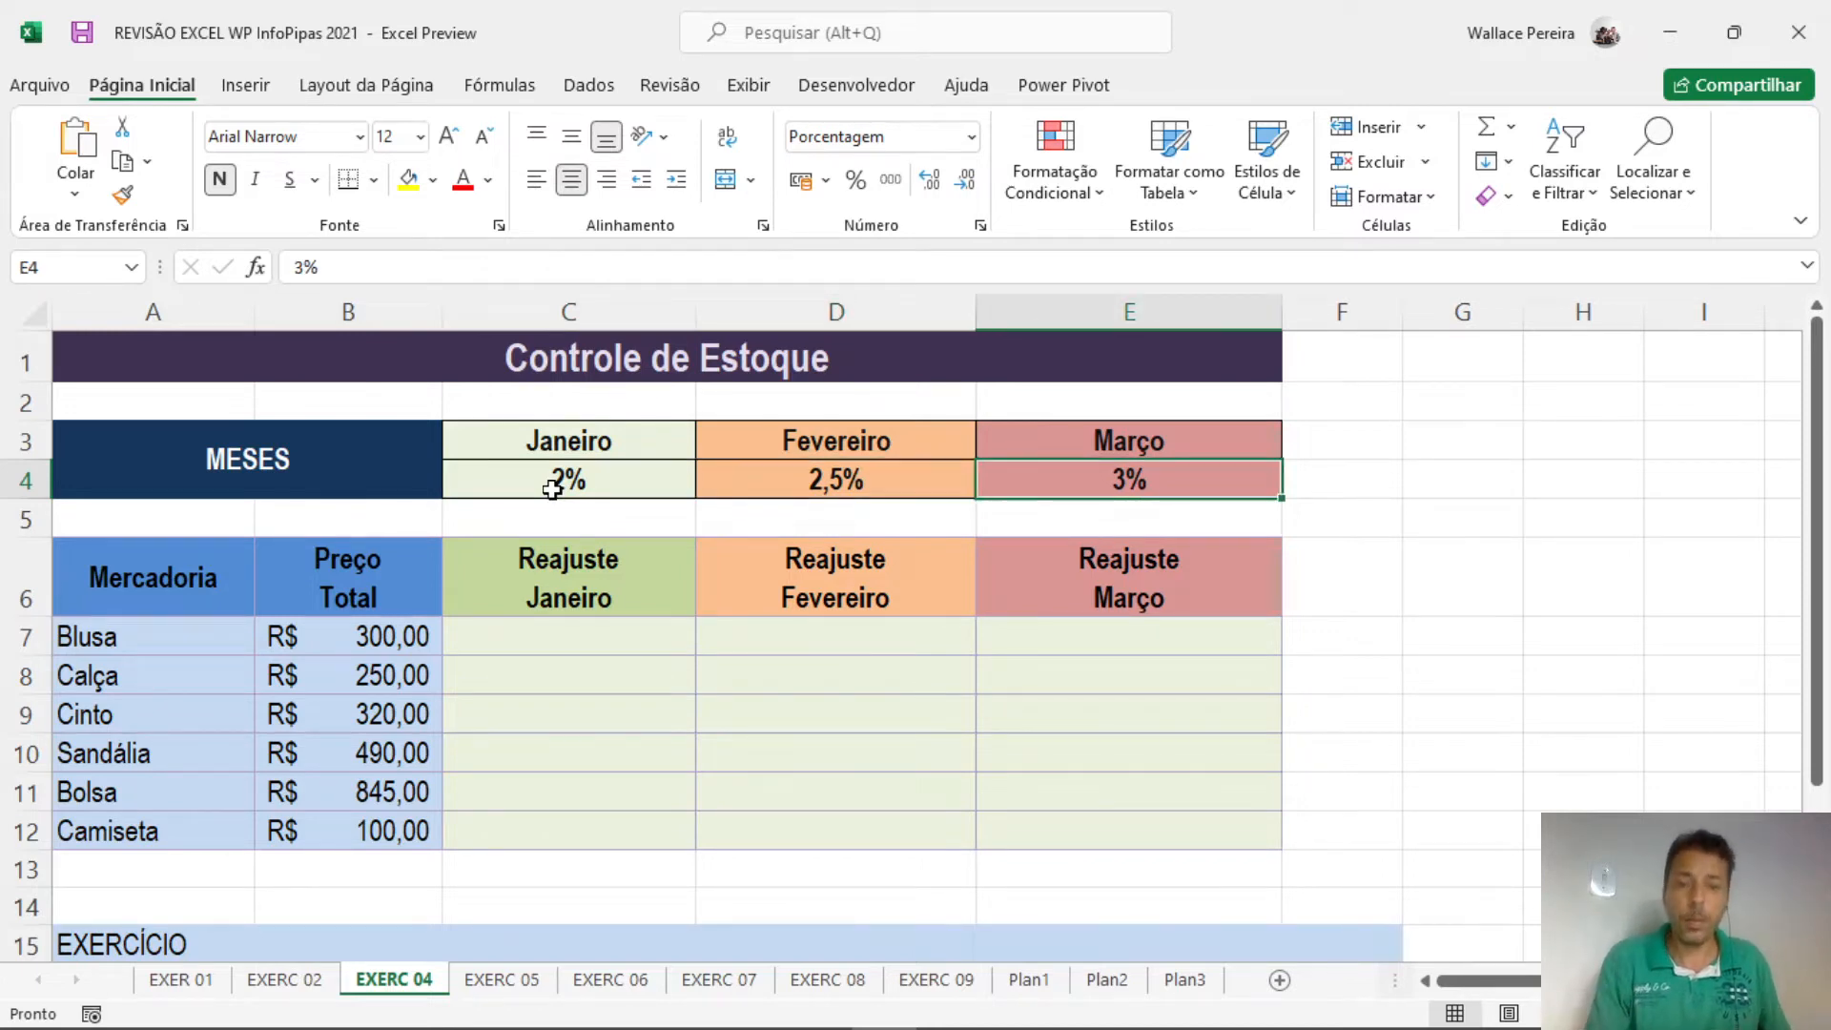
Calculate Blusa's Reajuste Janeiro in C7 with the formula =B7*C4+B7.
left_click(592, 642)
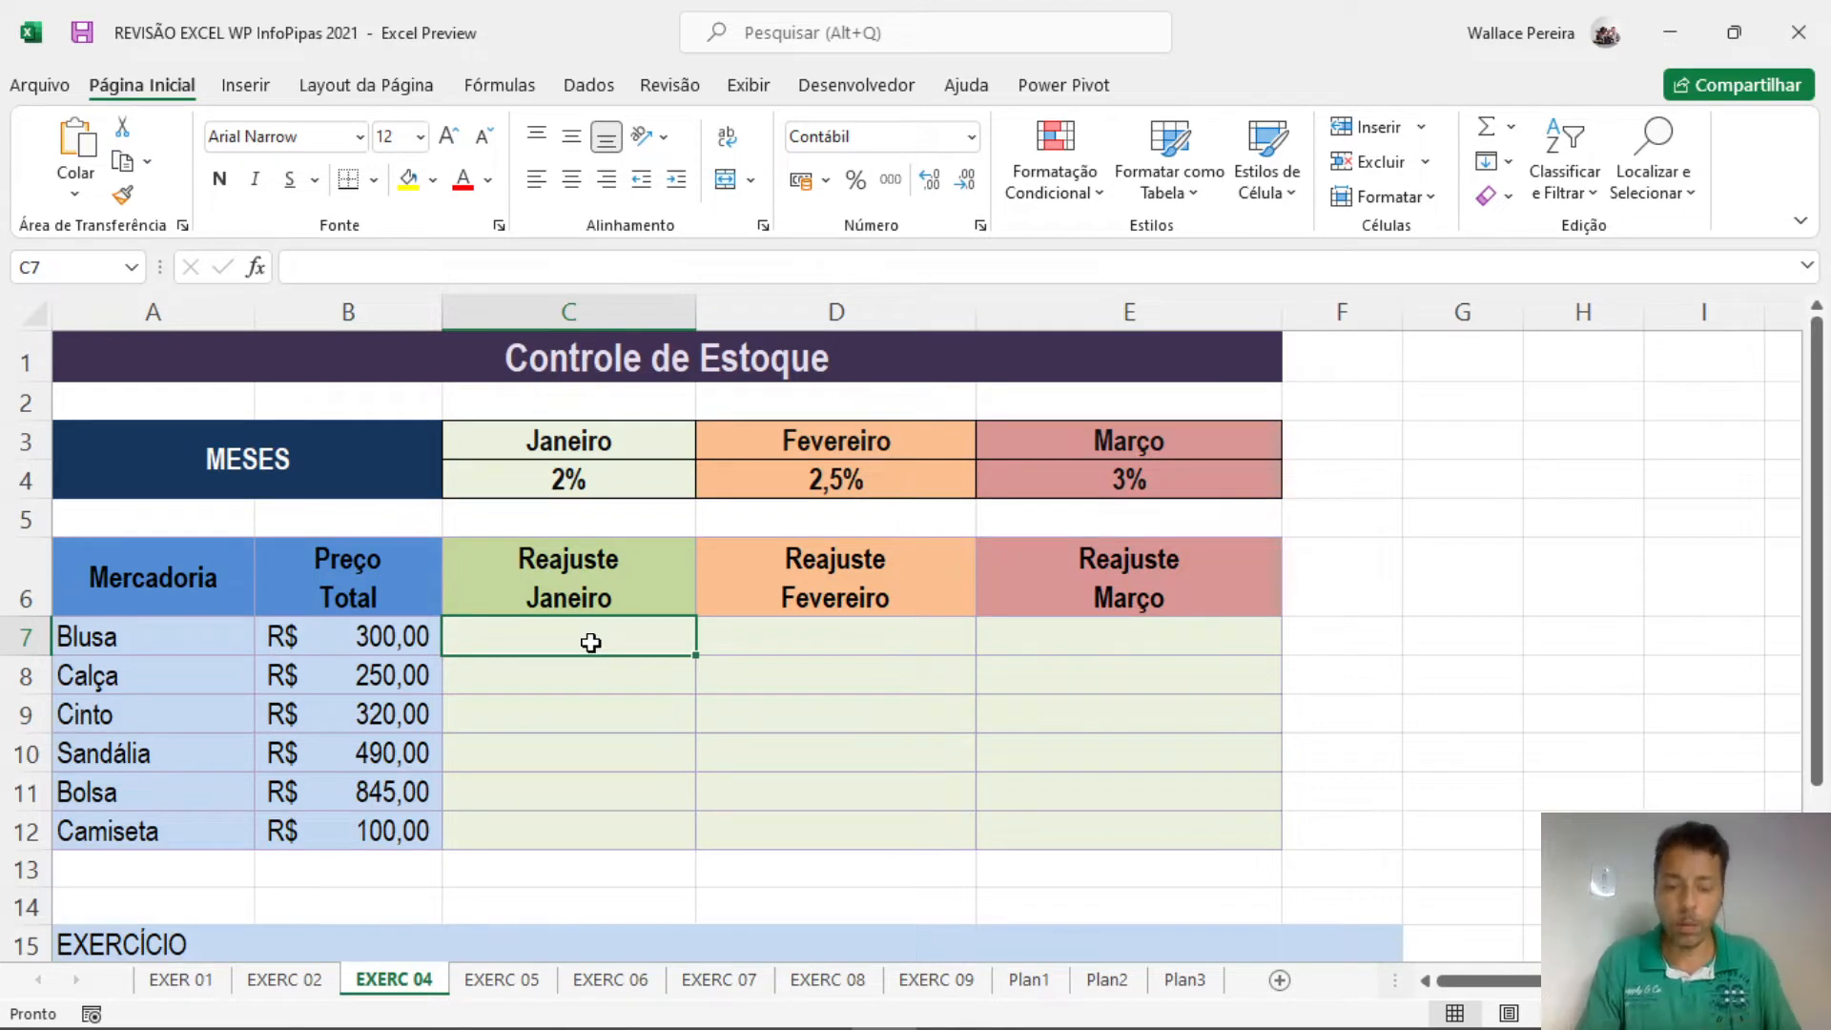
type("=")
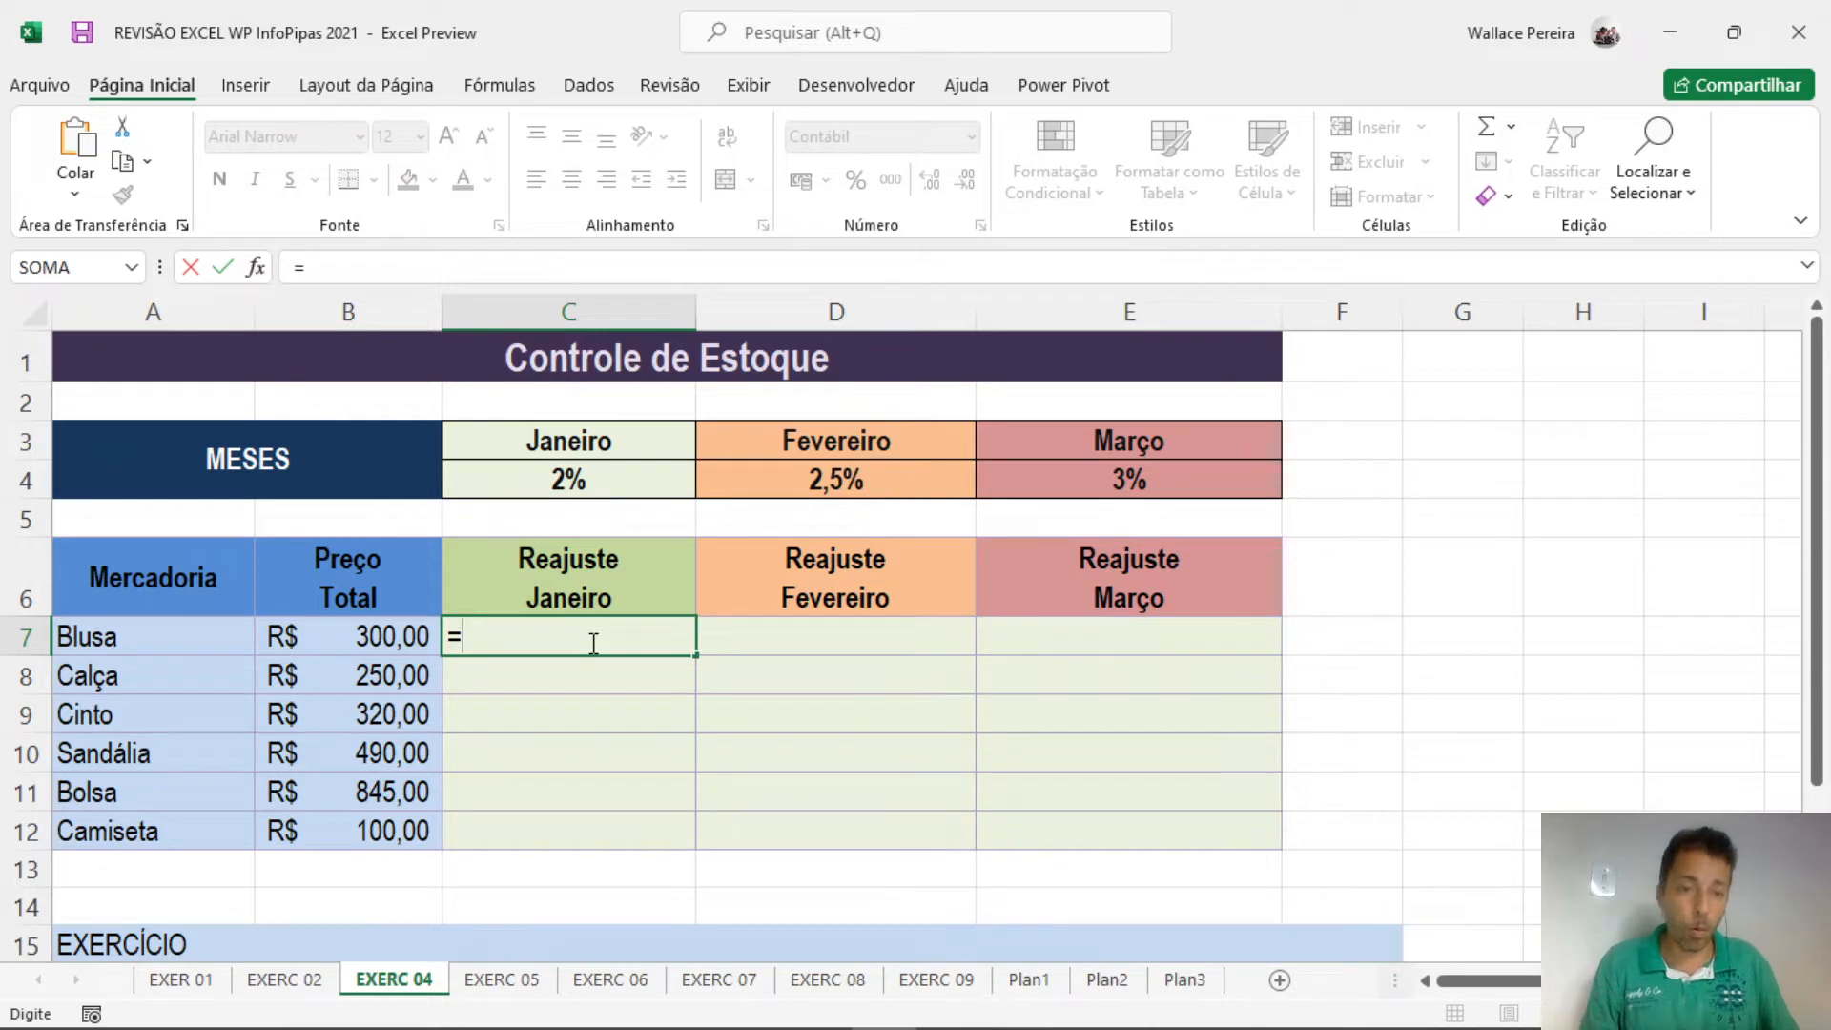
key("Left")
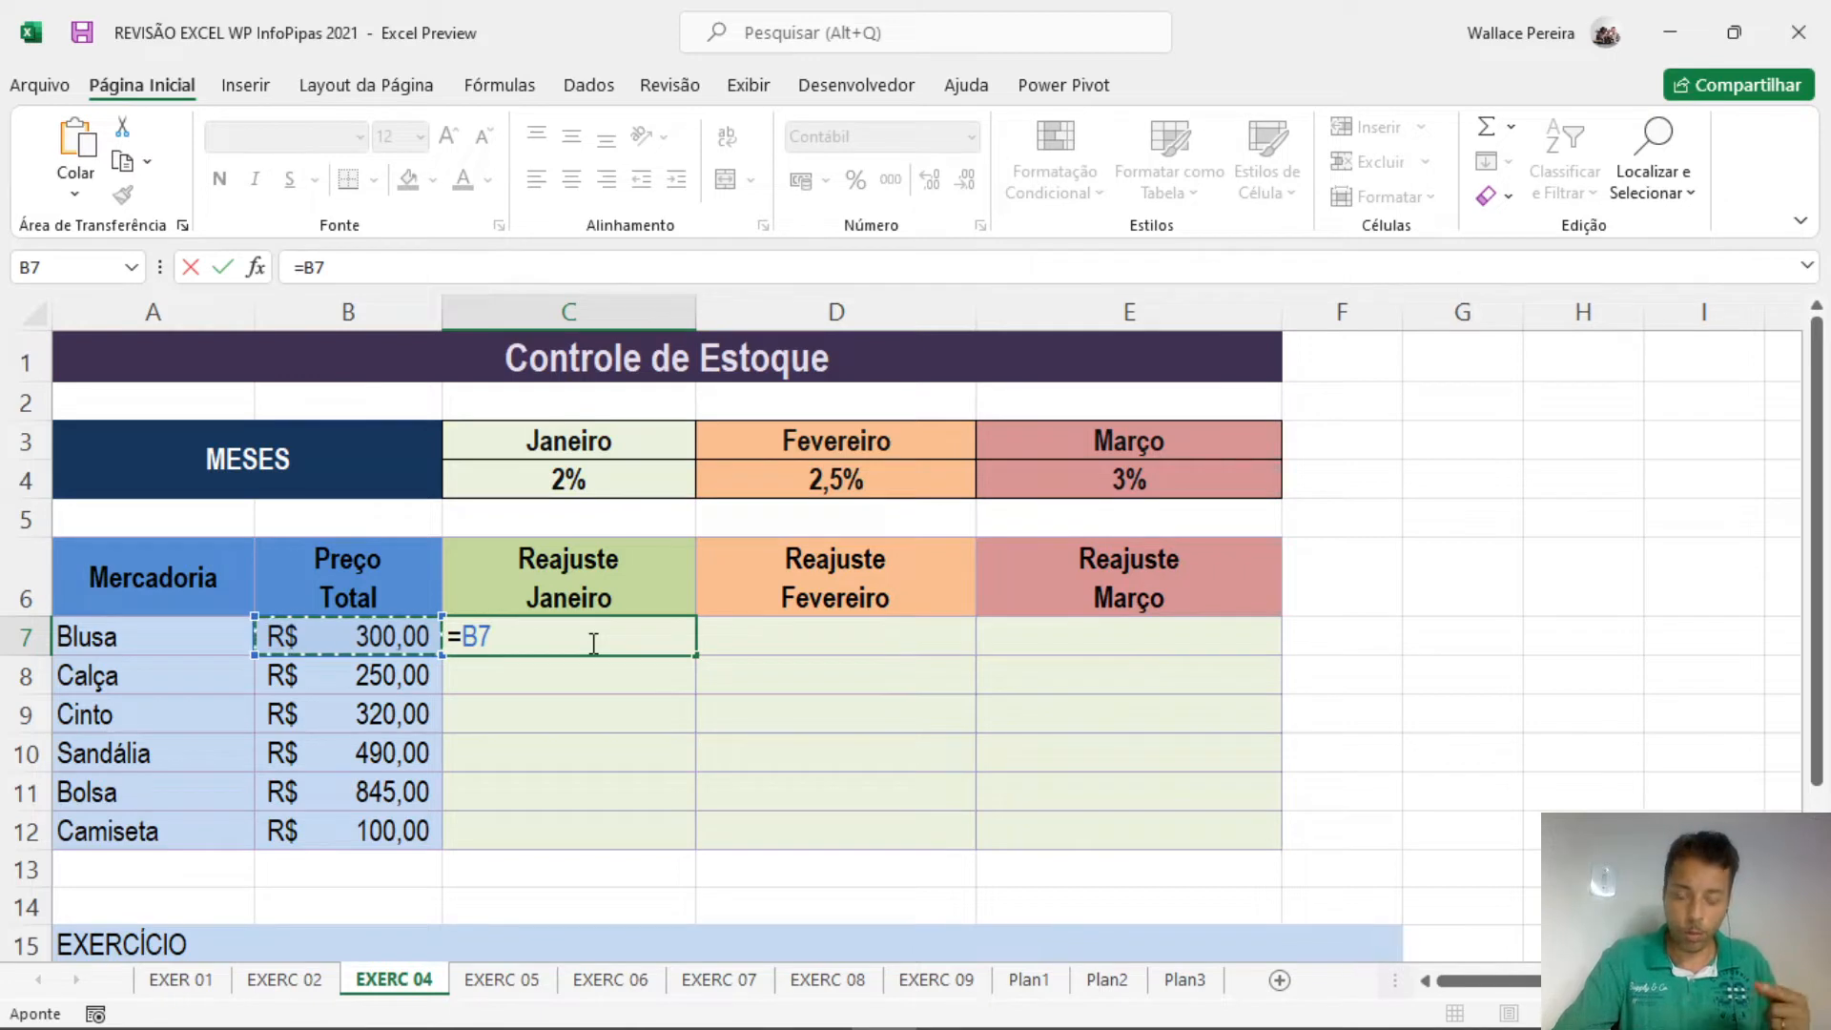
type("*")
key("Up")
key("Up")
key("Up")
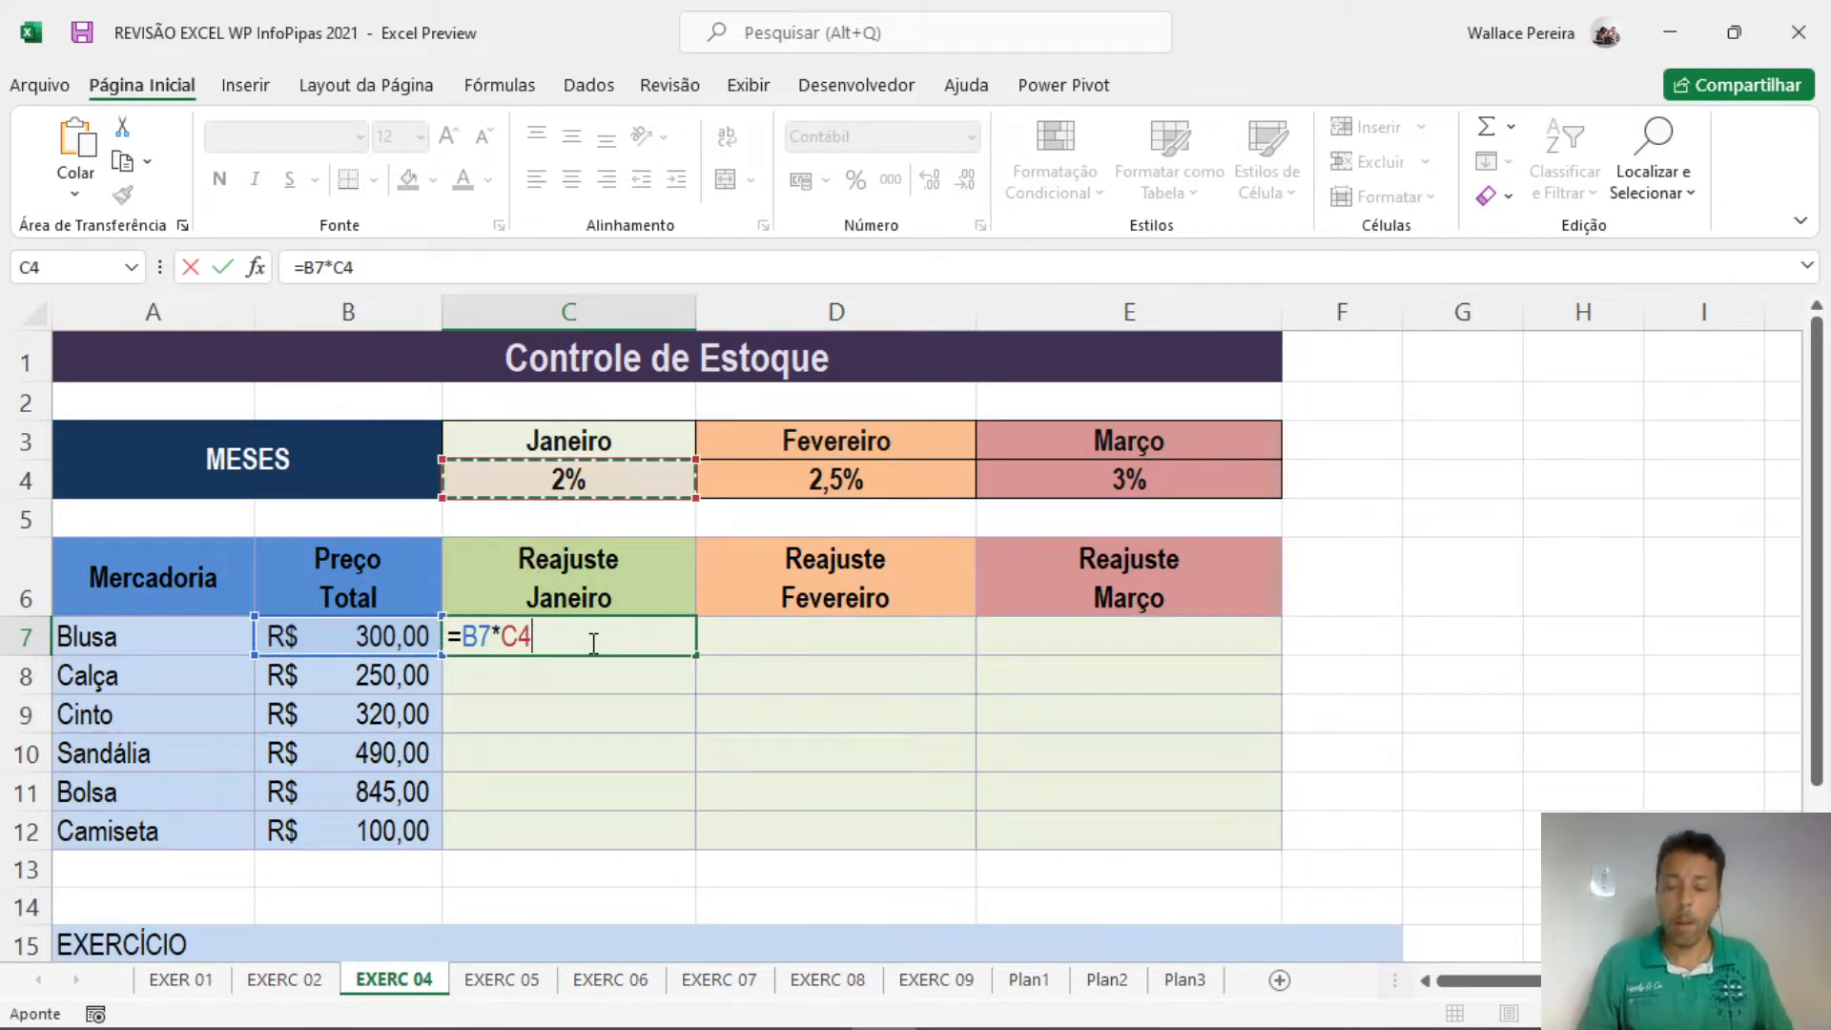
type("+")
key("Left")
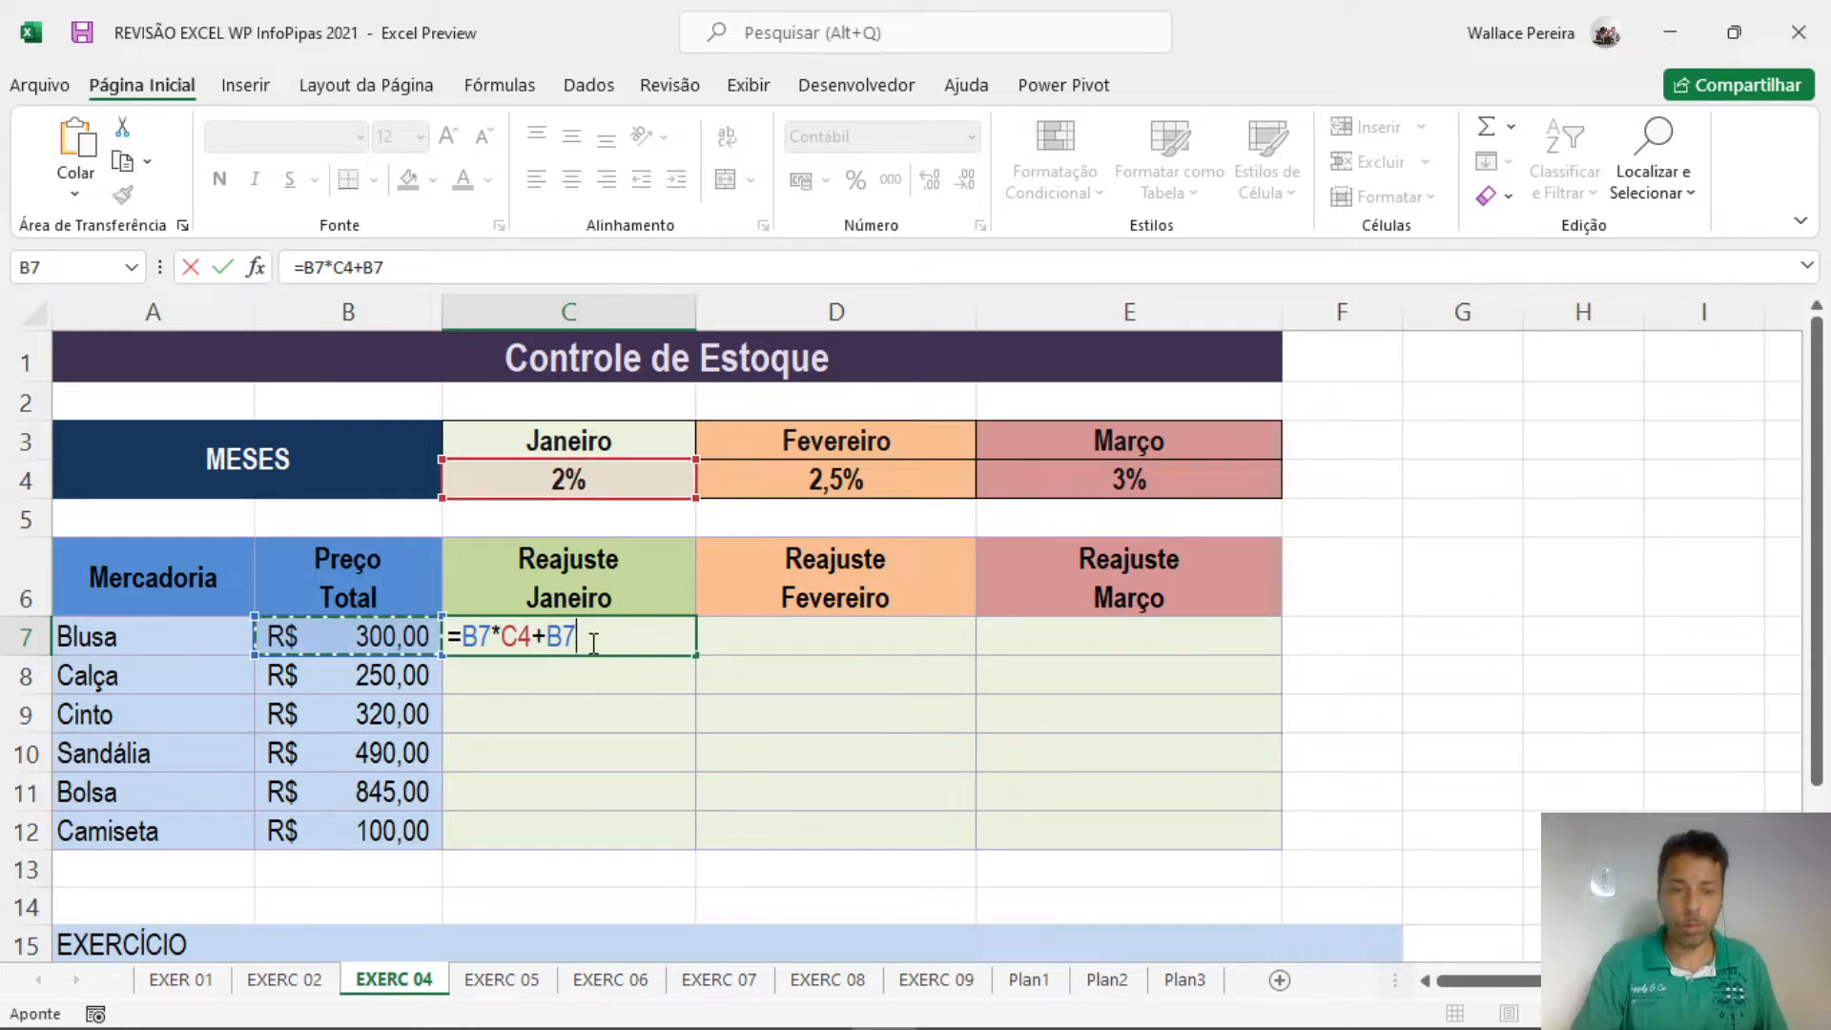
key("Return")
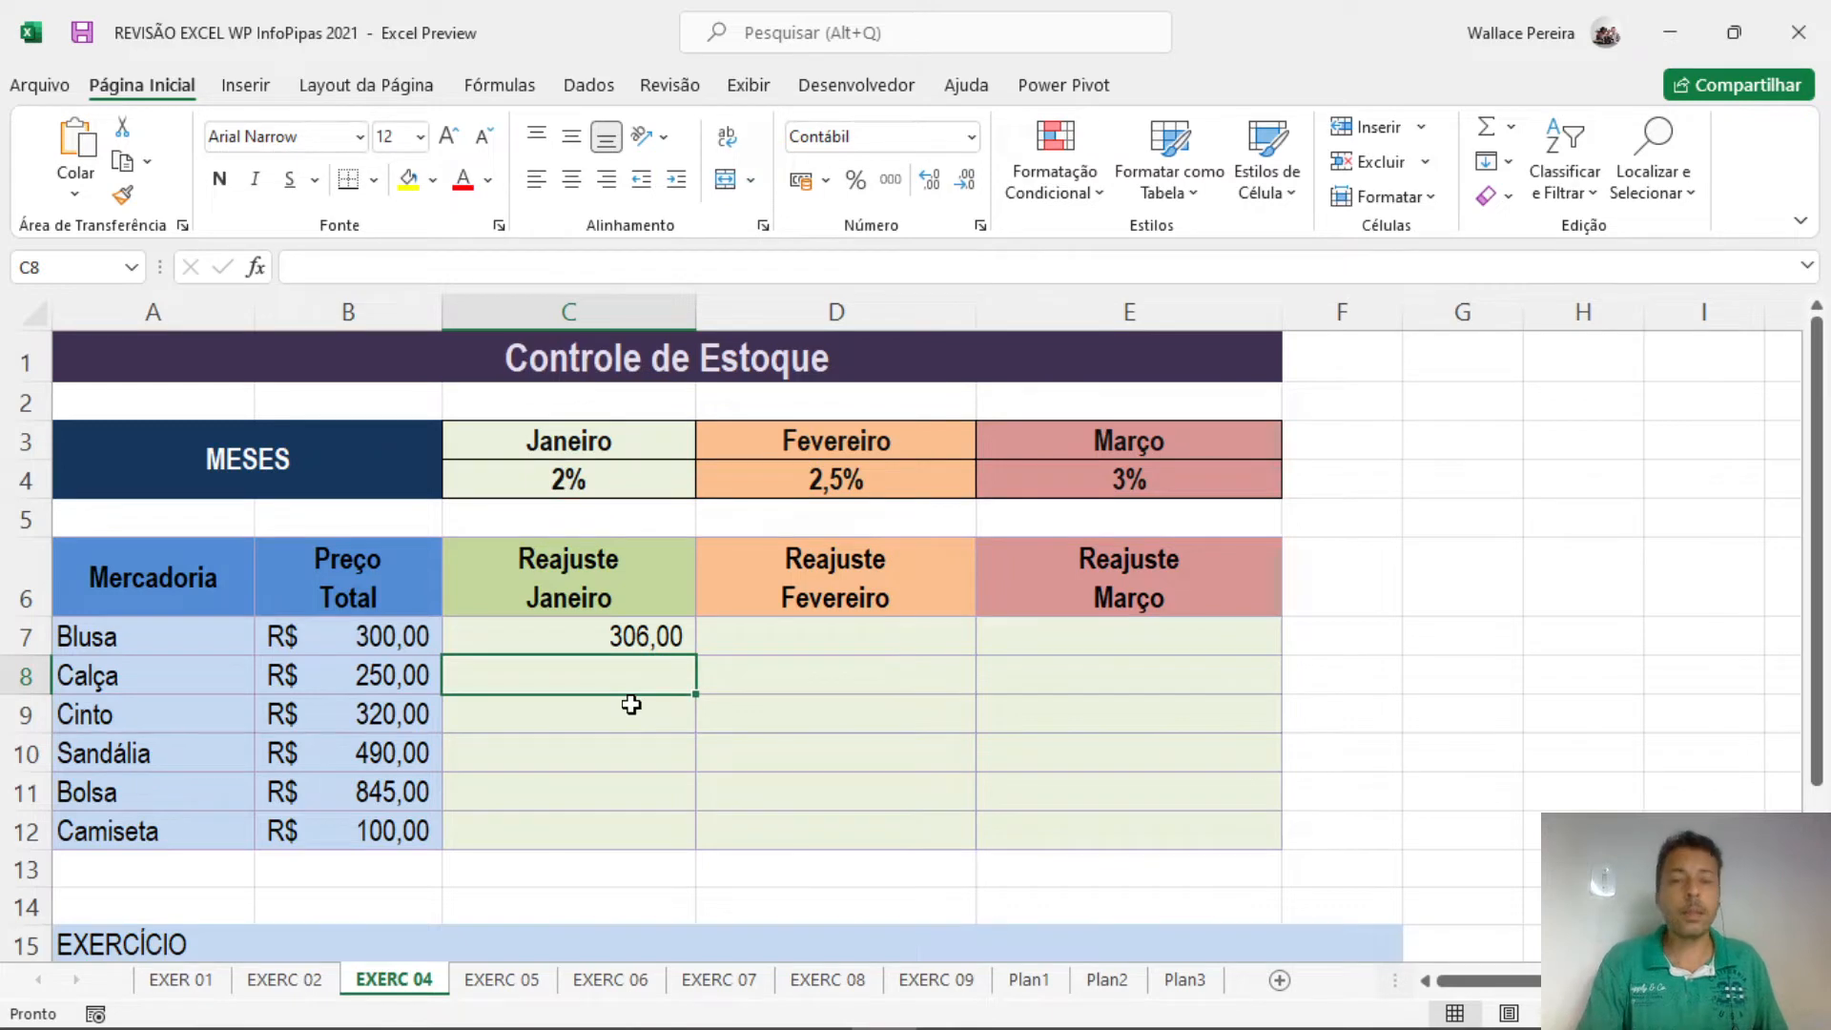
Try C7's formula without adding the original price, as =B7*C4, and undo the change.
key("Up")
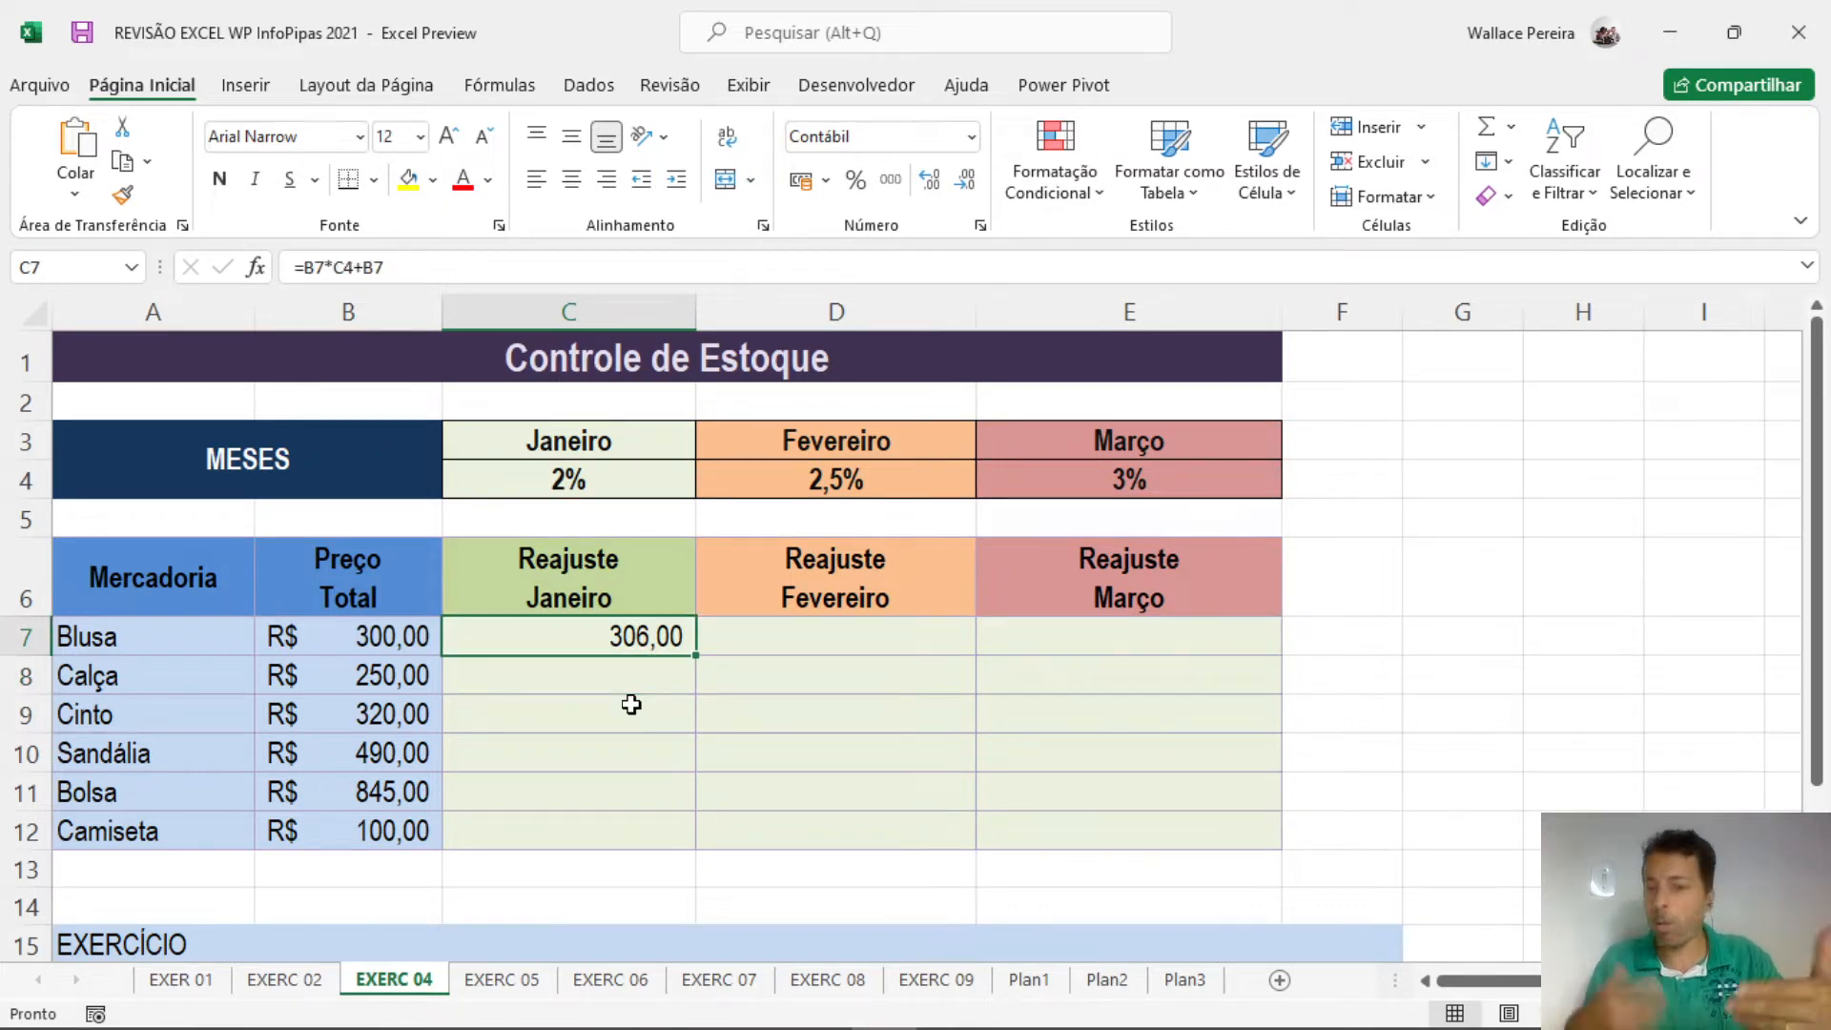
key("F2")
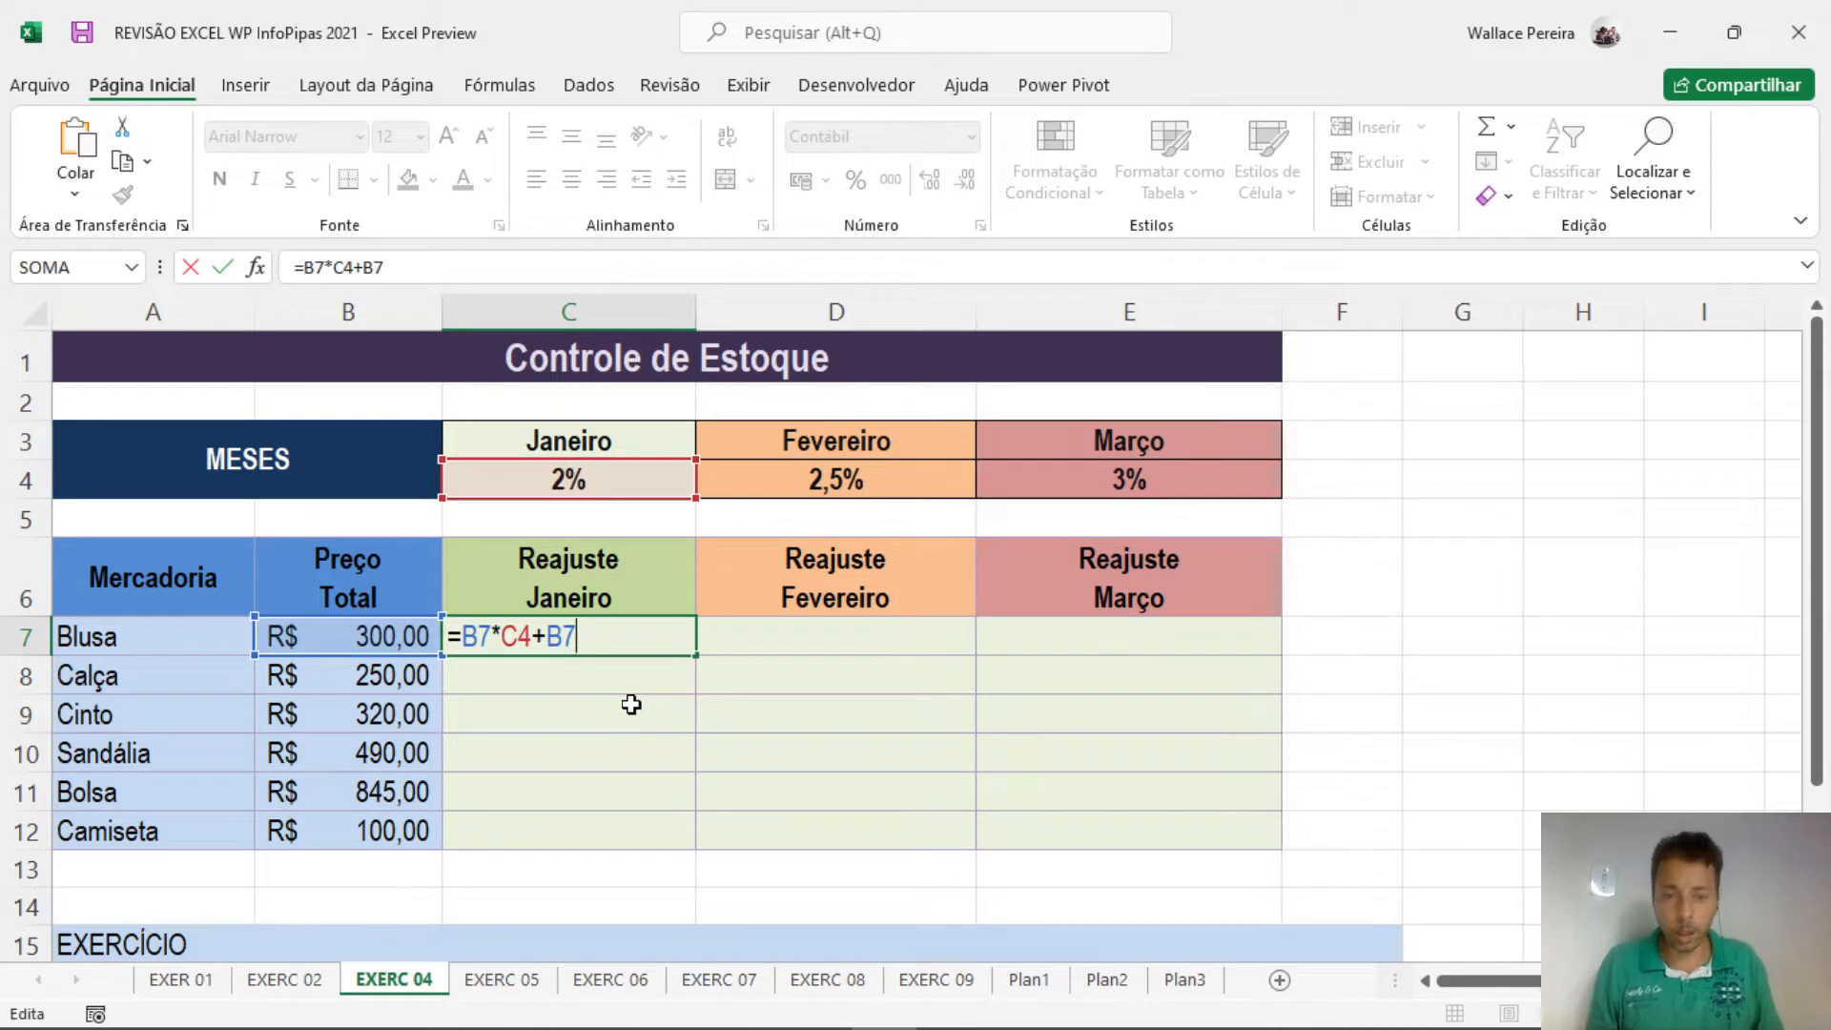
key("BackSpace")
key("BackSpace")
key("BackSpace")
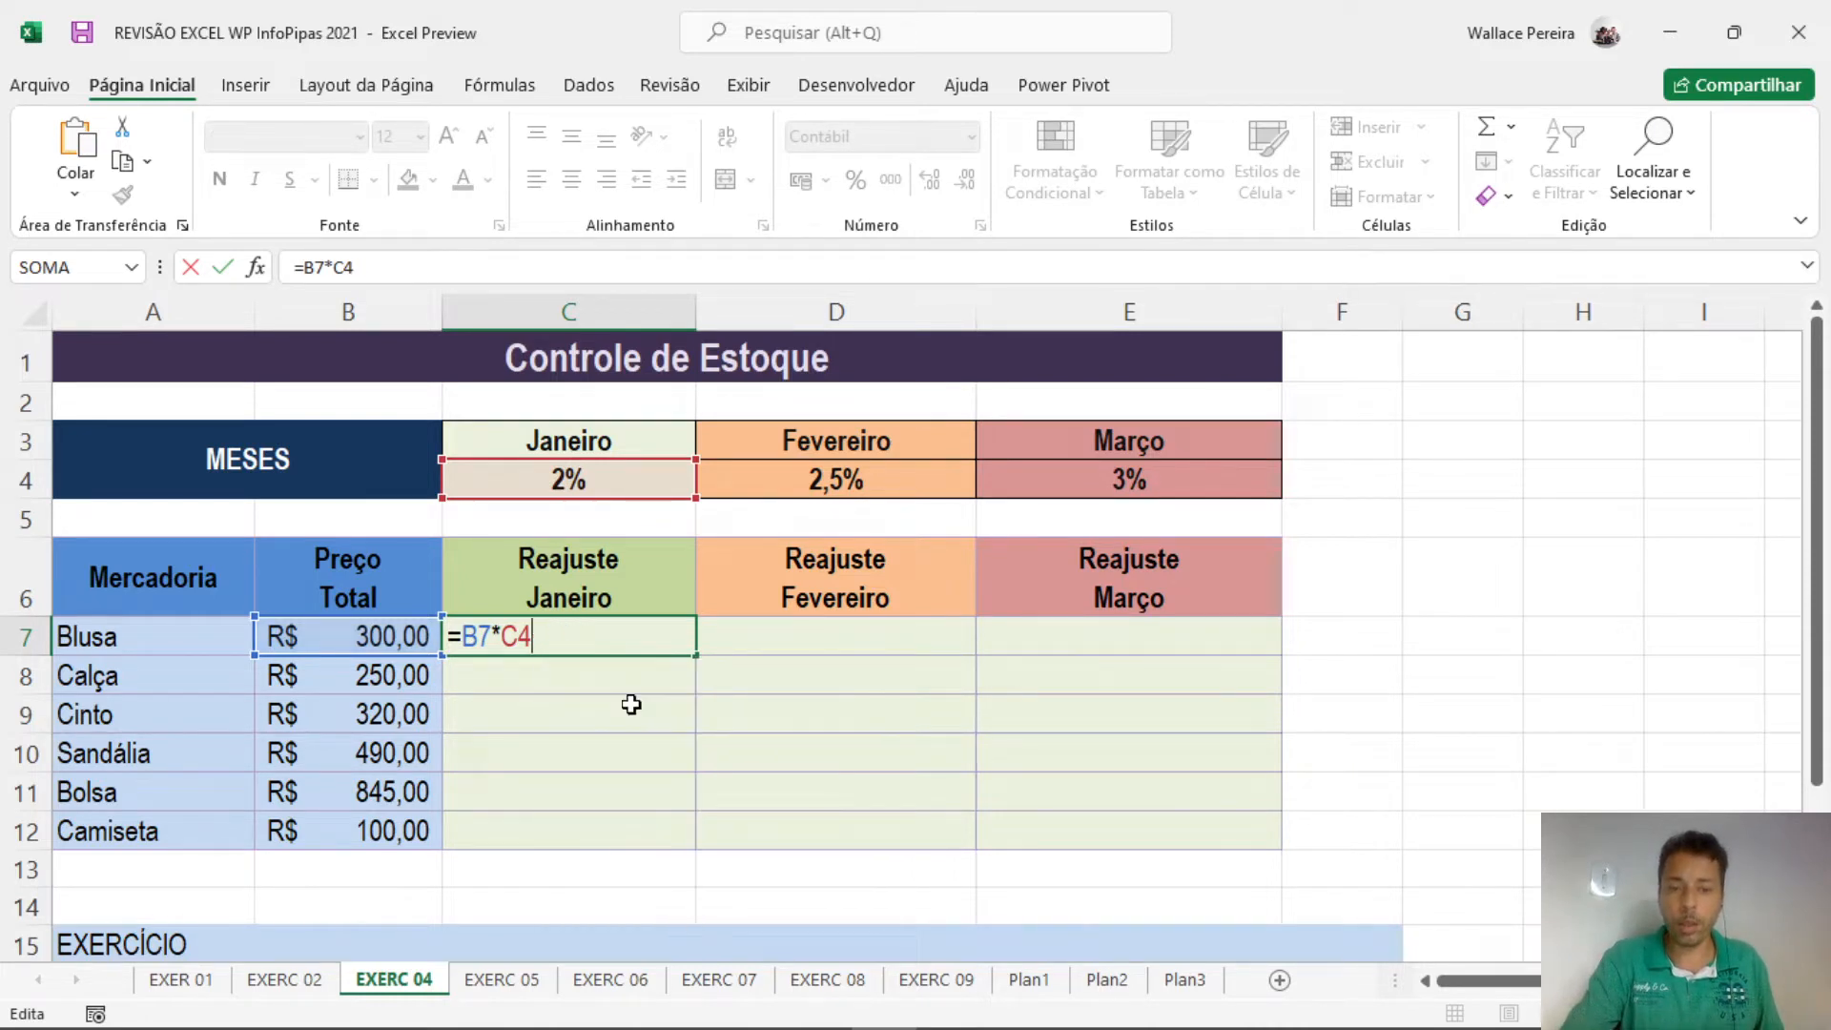
key("Return")
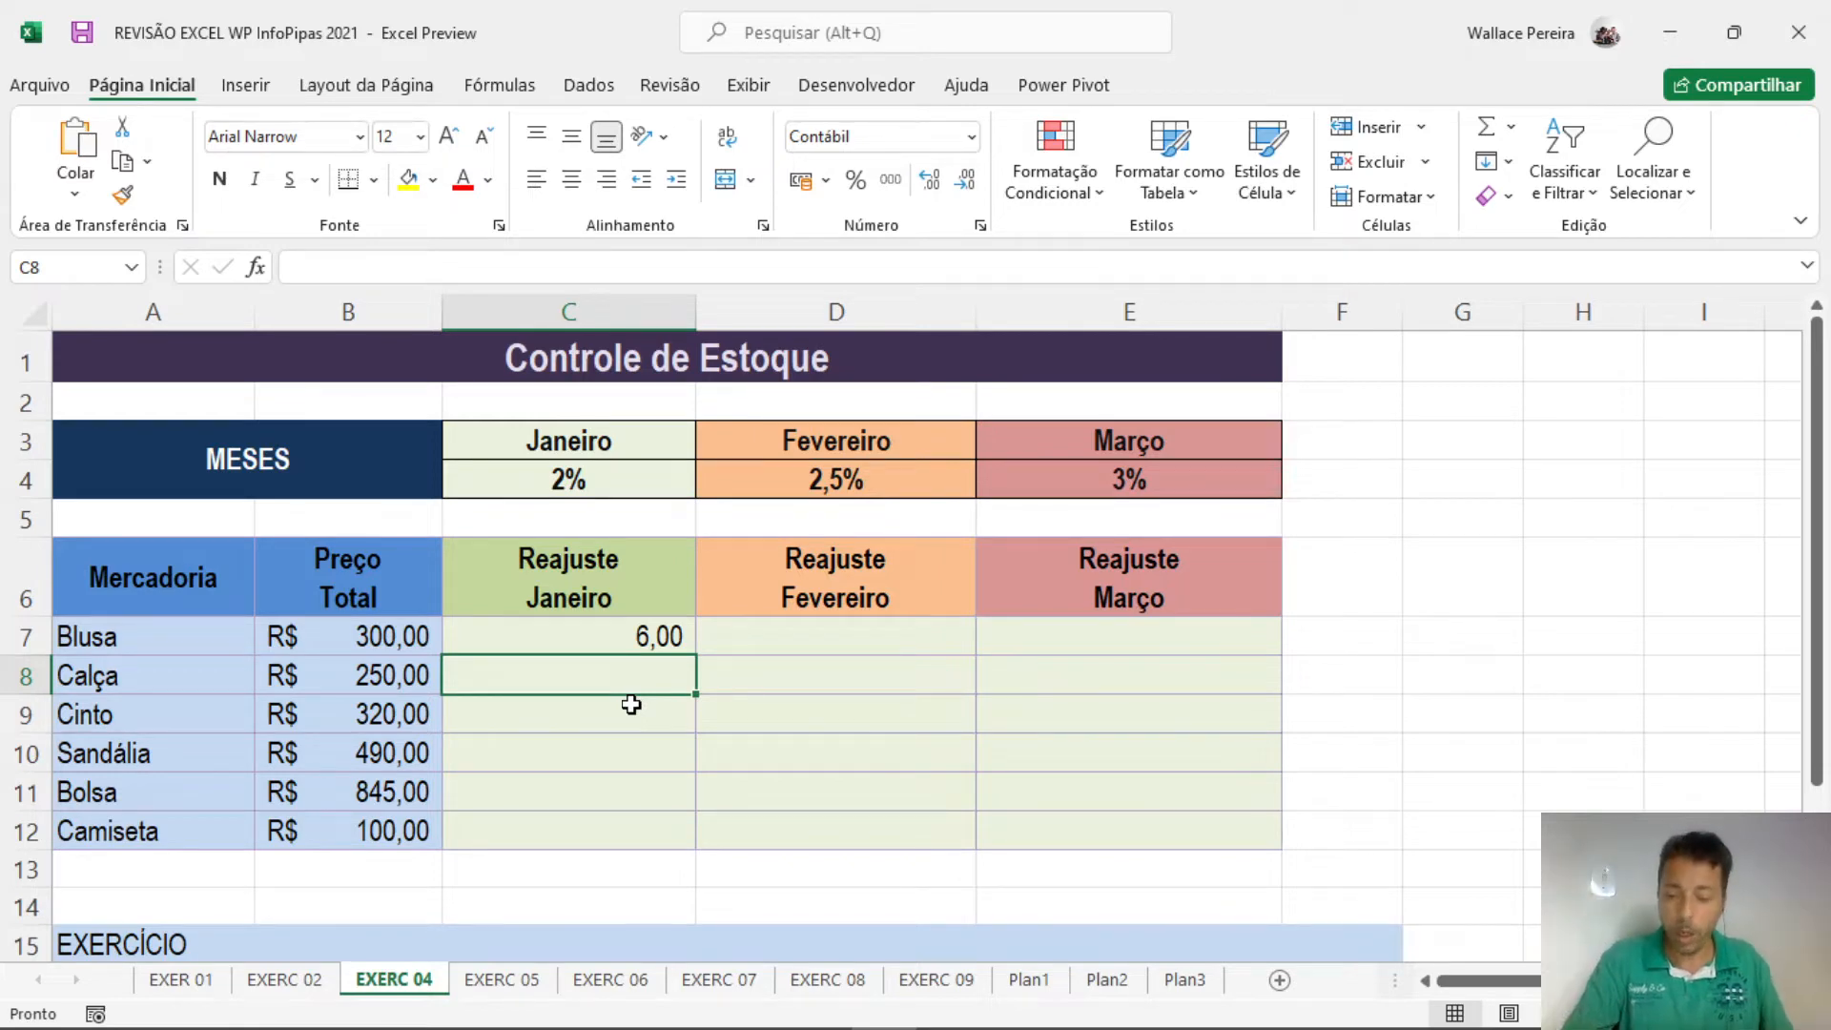
key("ctrl+z")
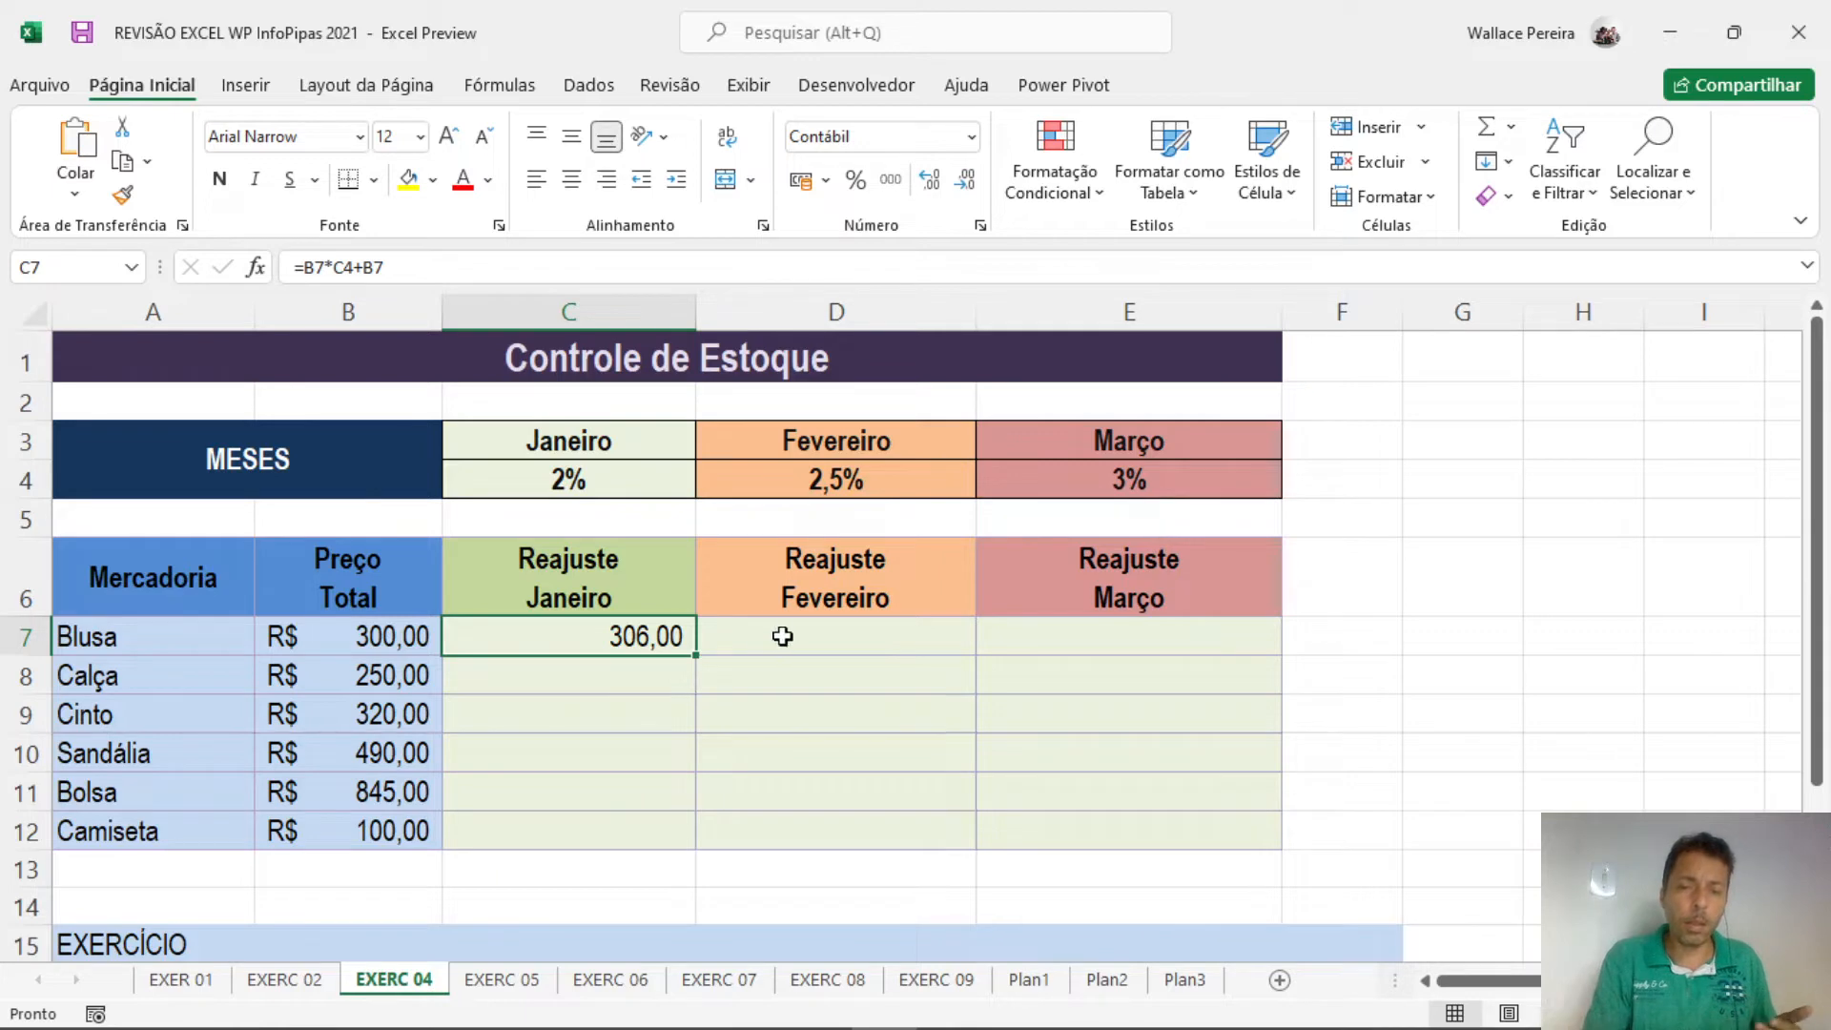
Try filling C7's formula down to C12, undo it, and fill it across to E7 and down to row 12.
left_click_drag(697, 657, 685, 841)
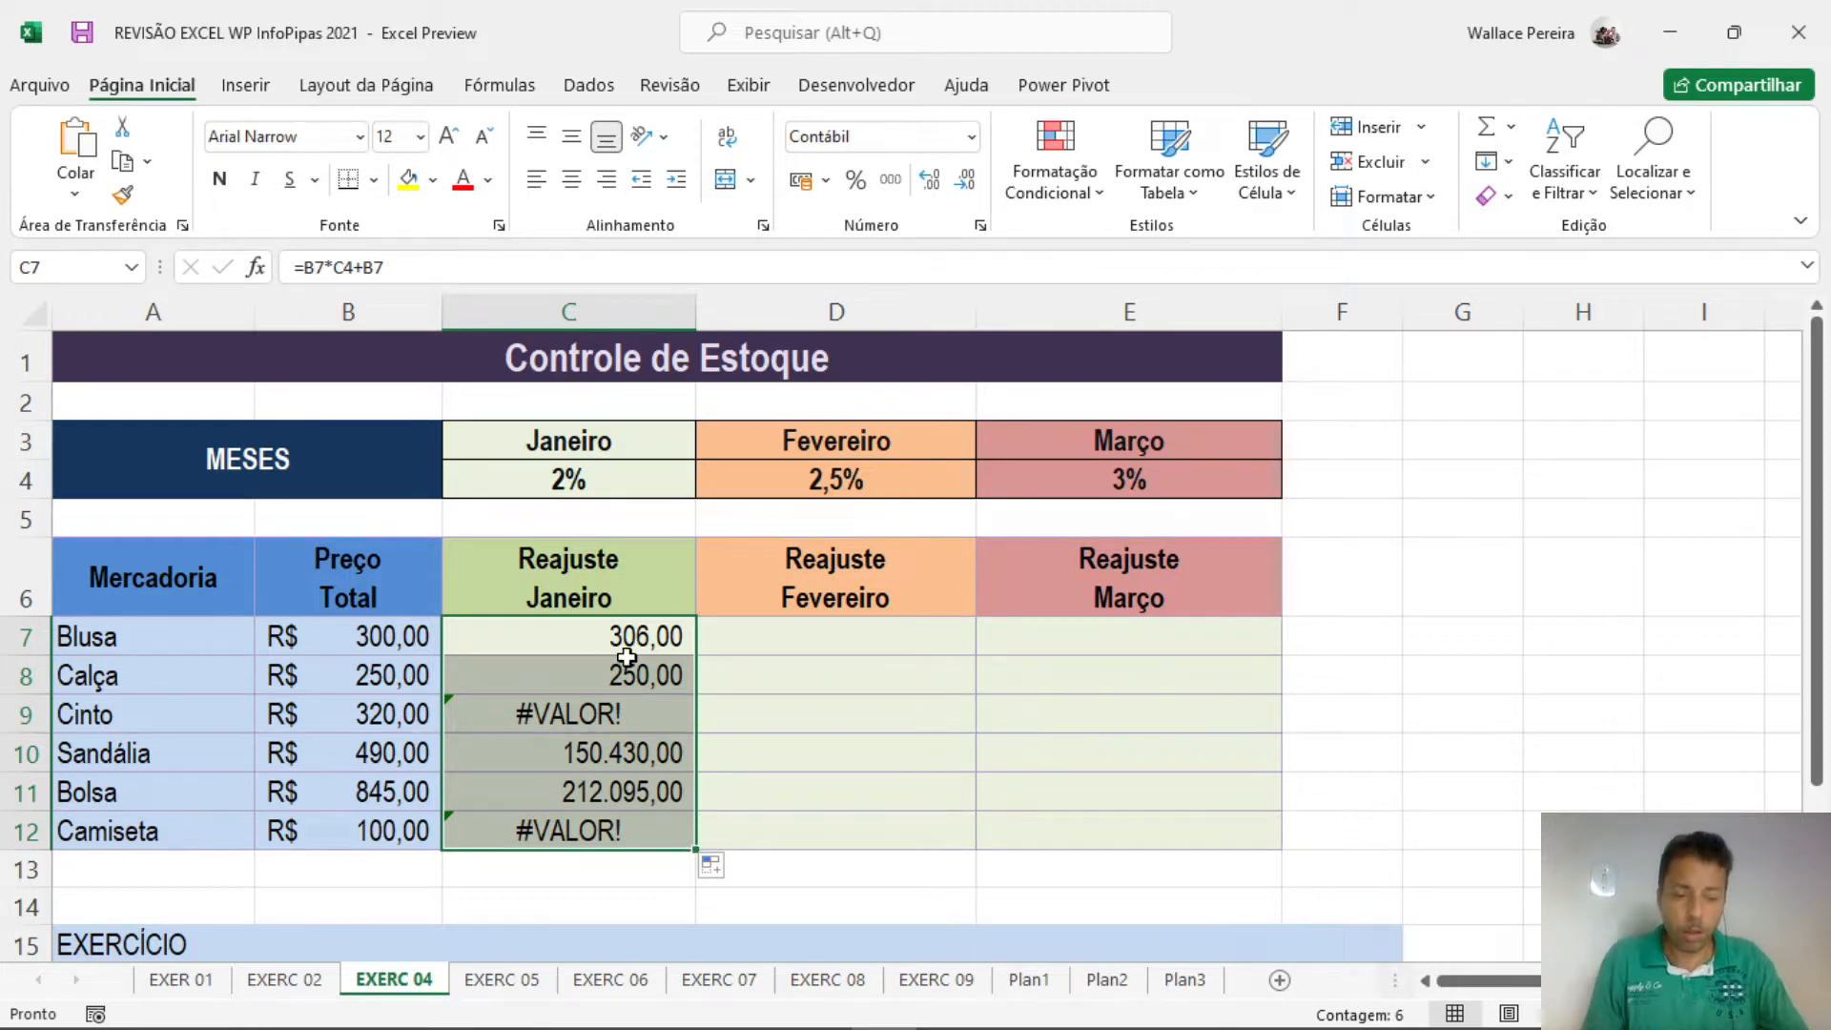
key("ctrl+z")
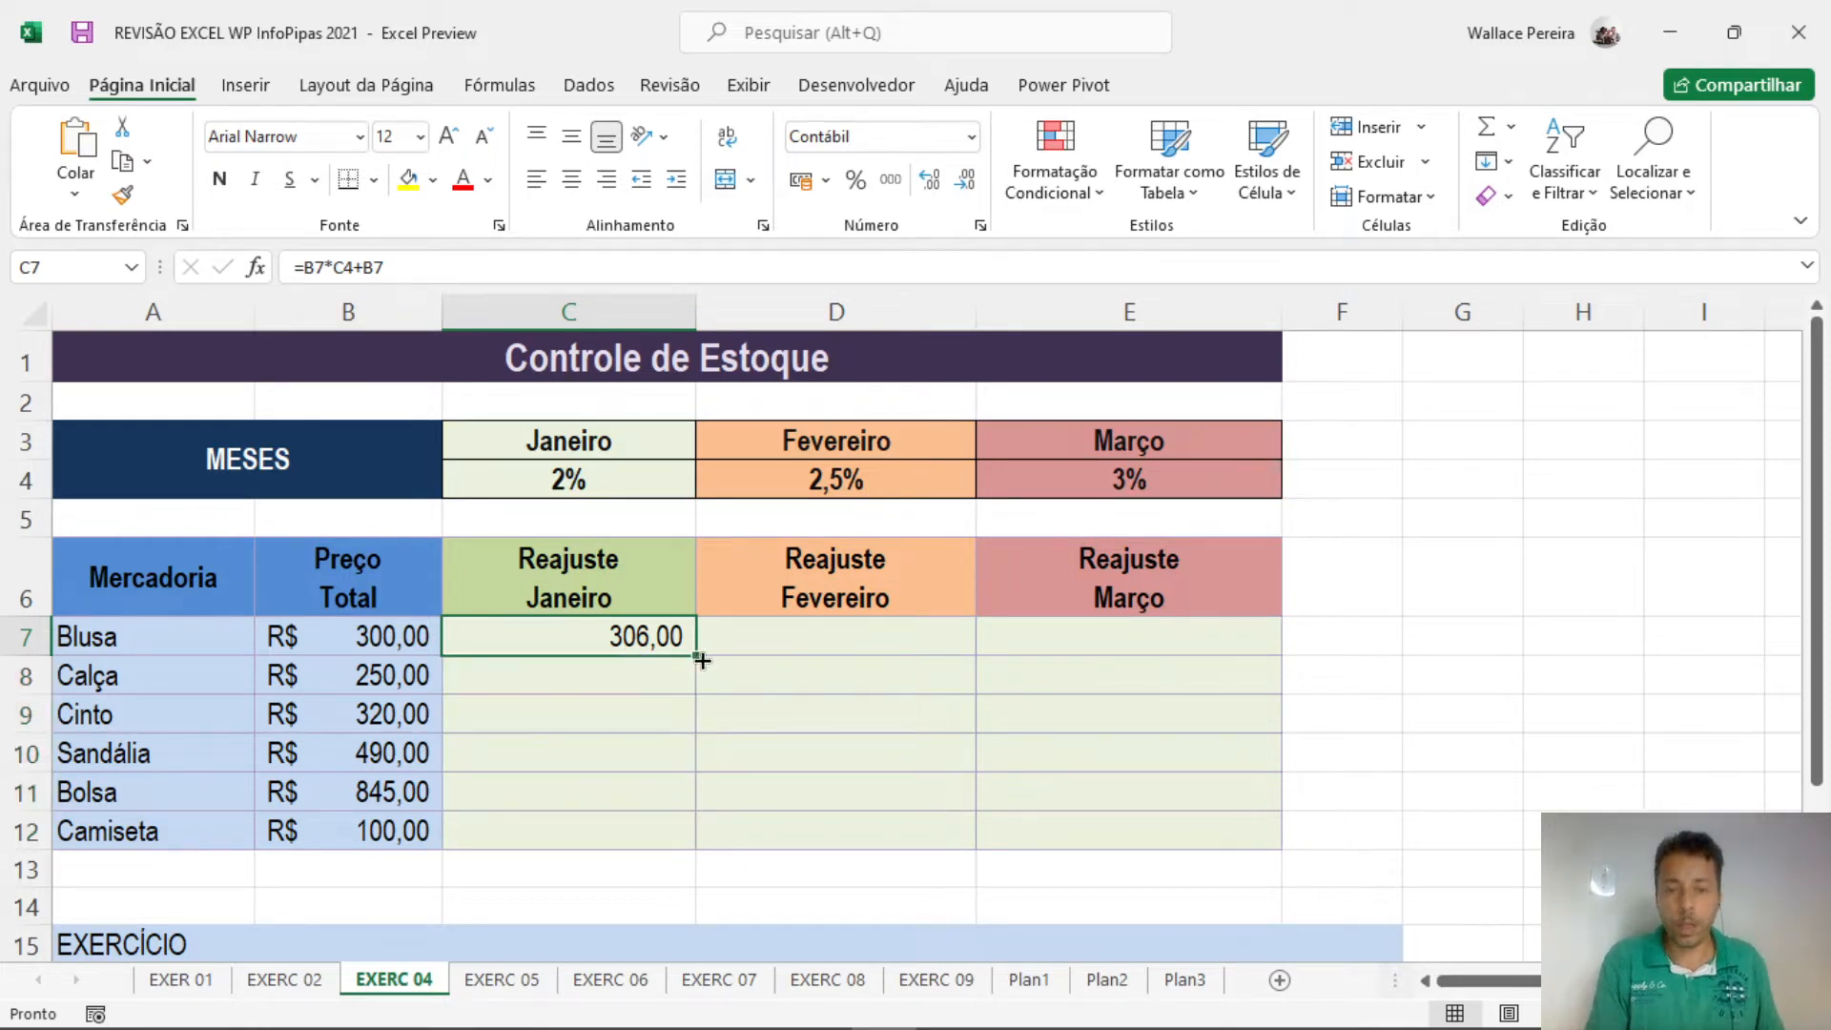
left_click_drag(705, 658, 1271, 633)
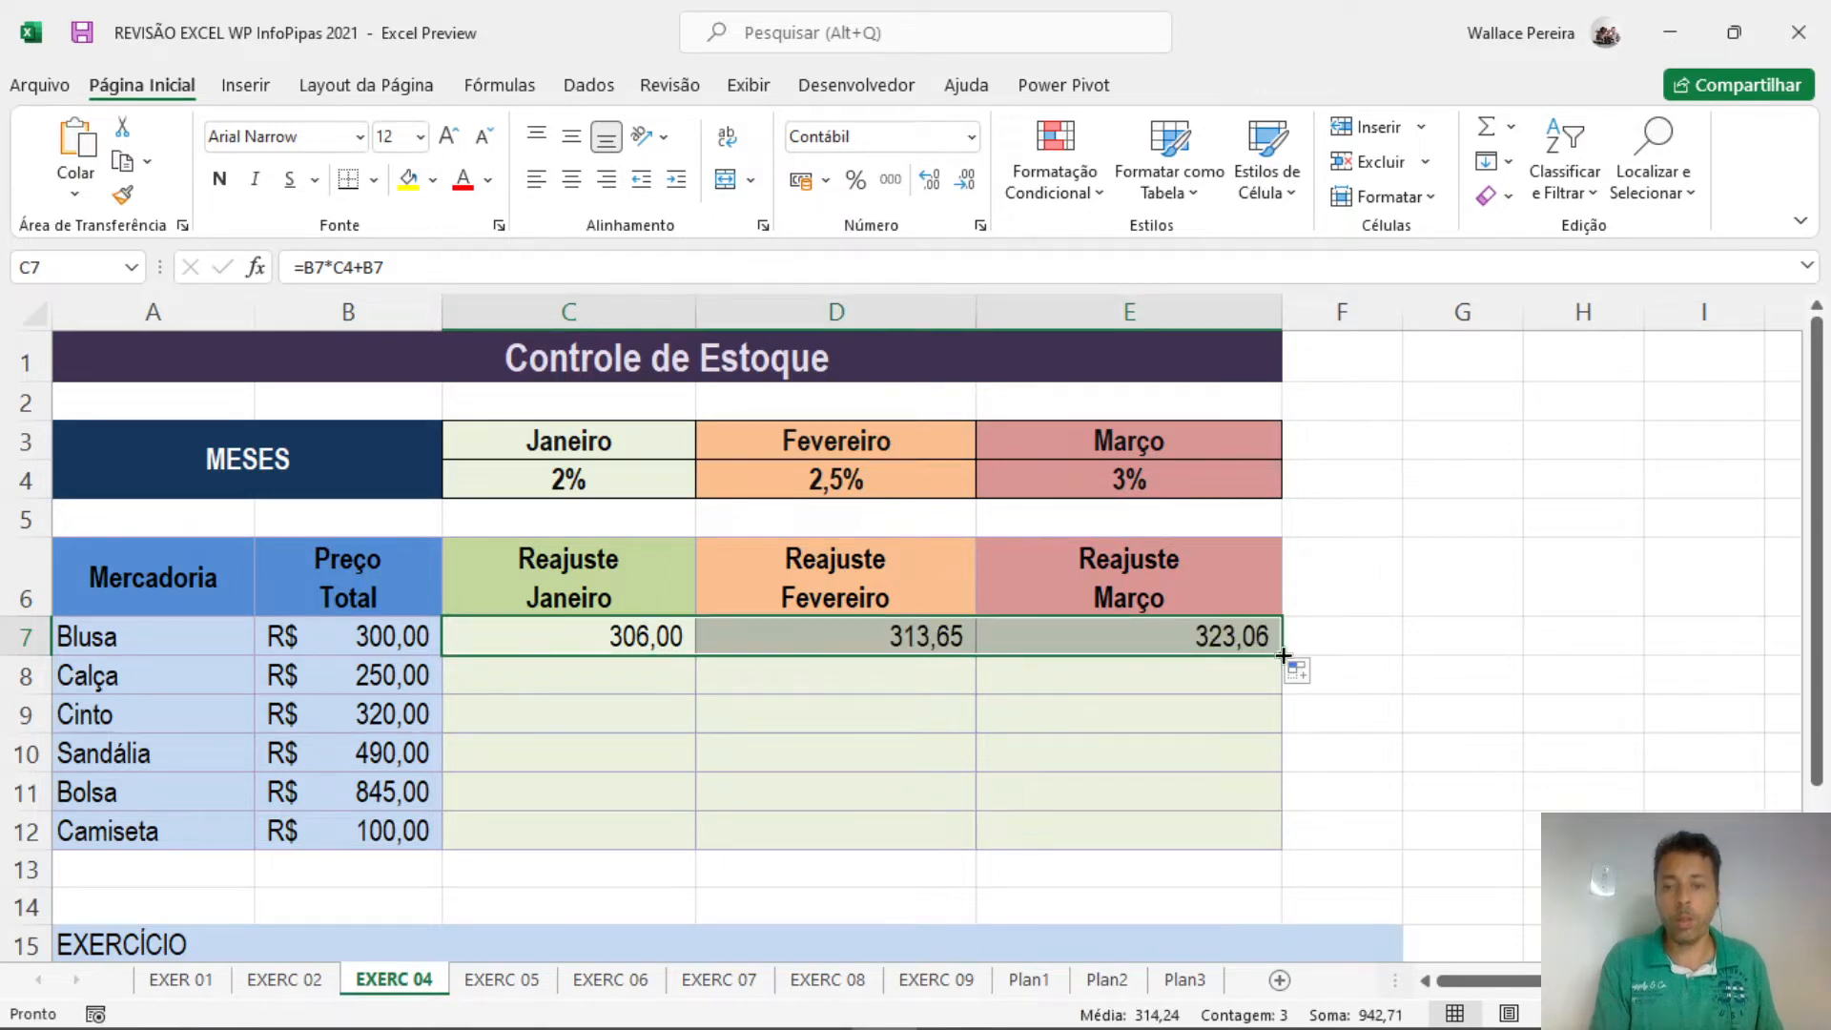
double_click(1282, 655)
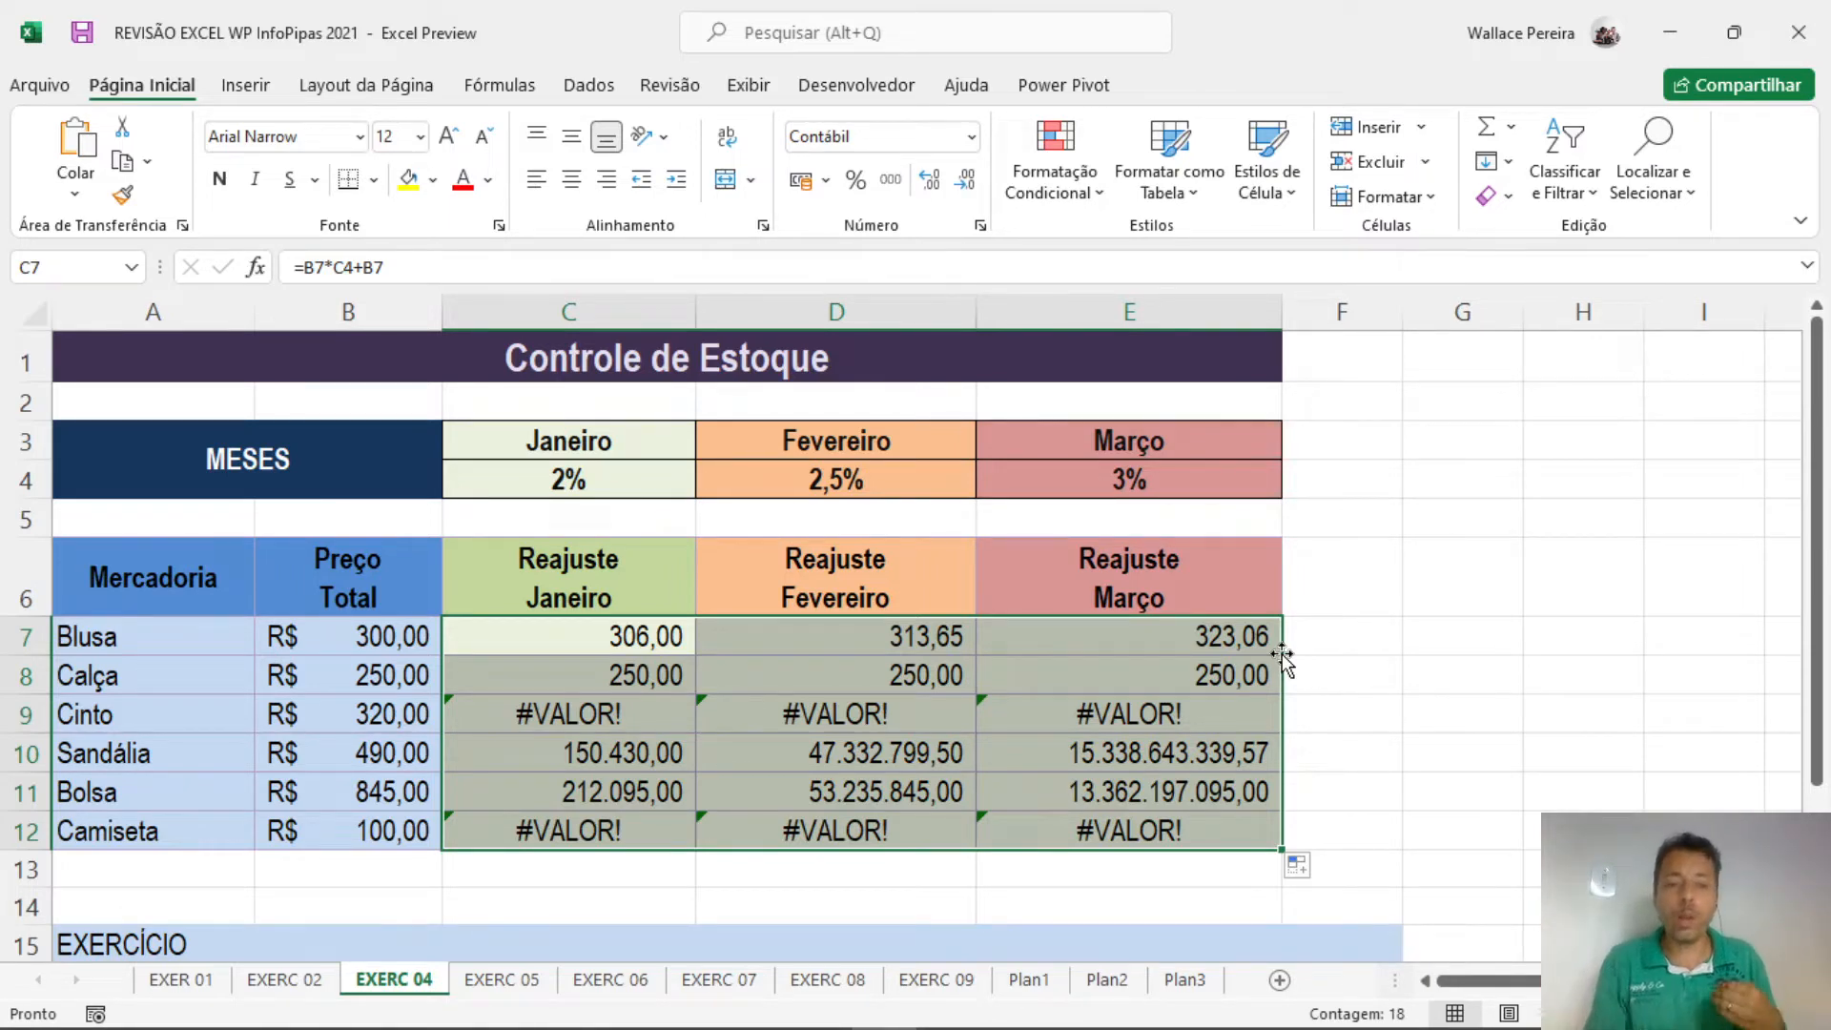
Examine which cells the Reajuste Março formula for Bolsa in E11 refers to.
left_click(1168, 790)
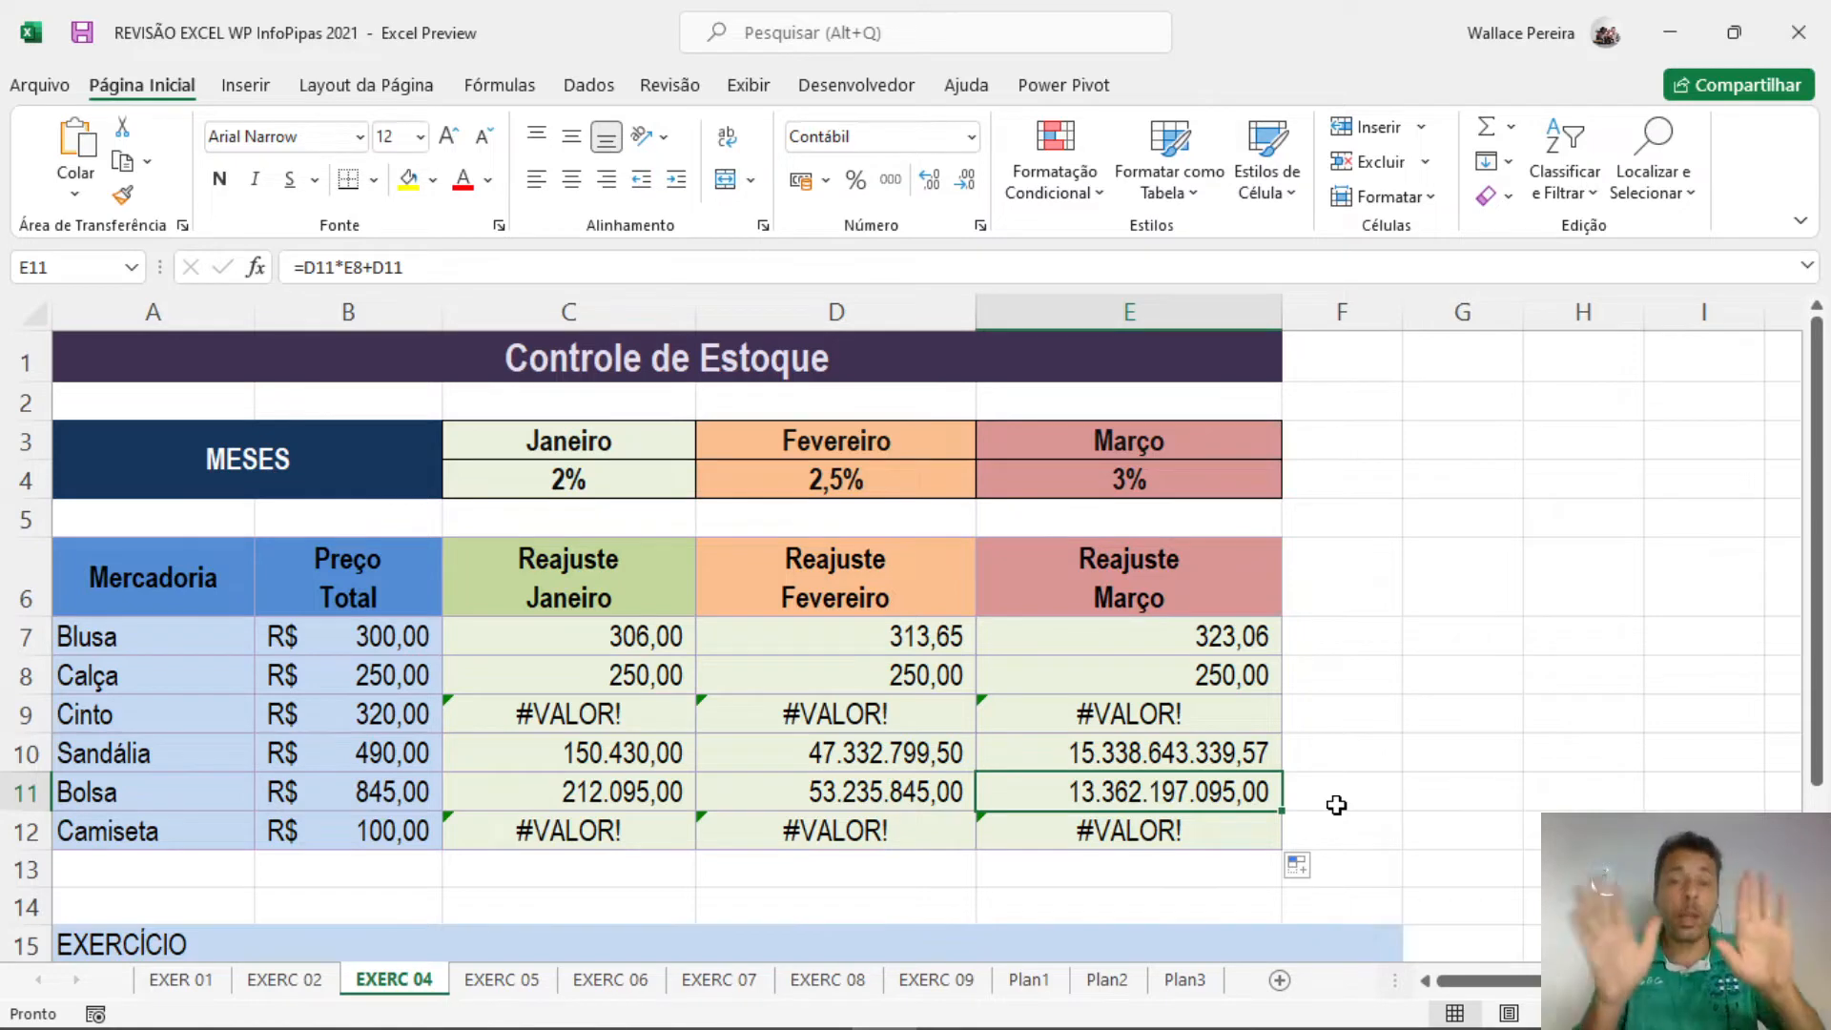
double_click(1194, 803)
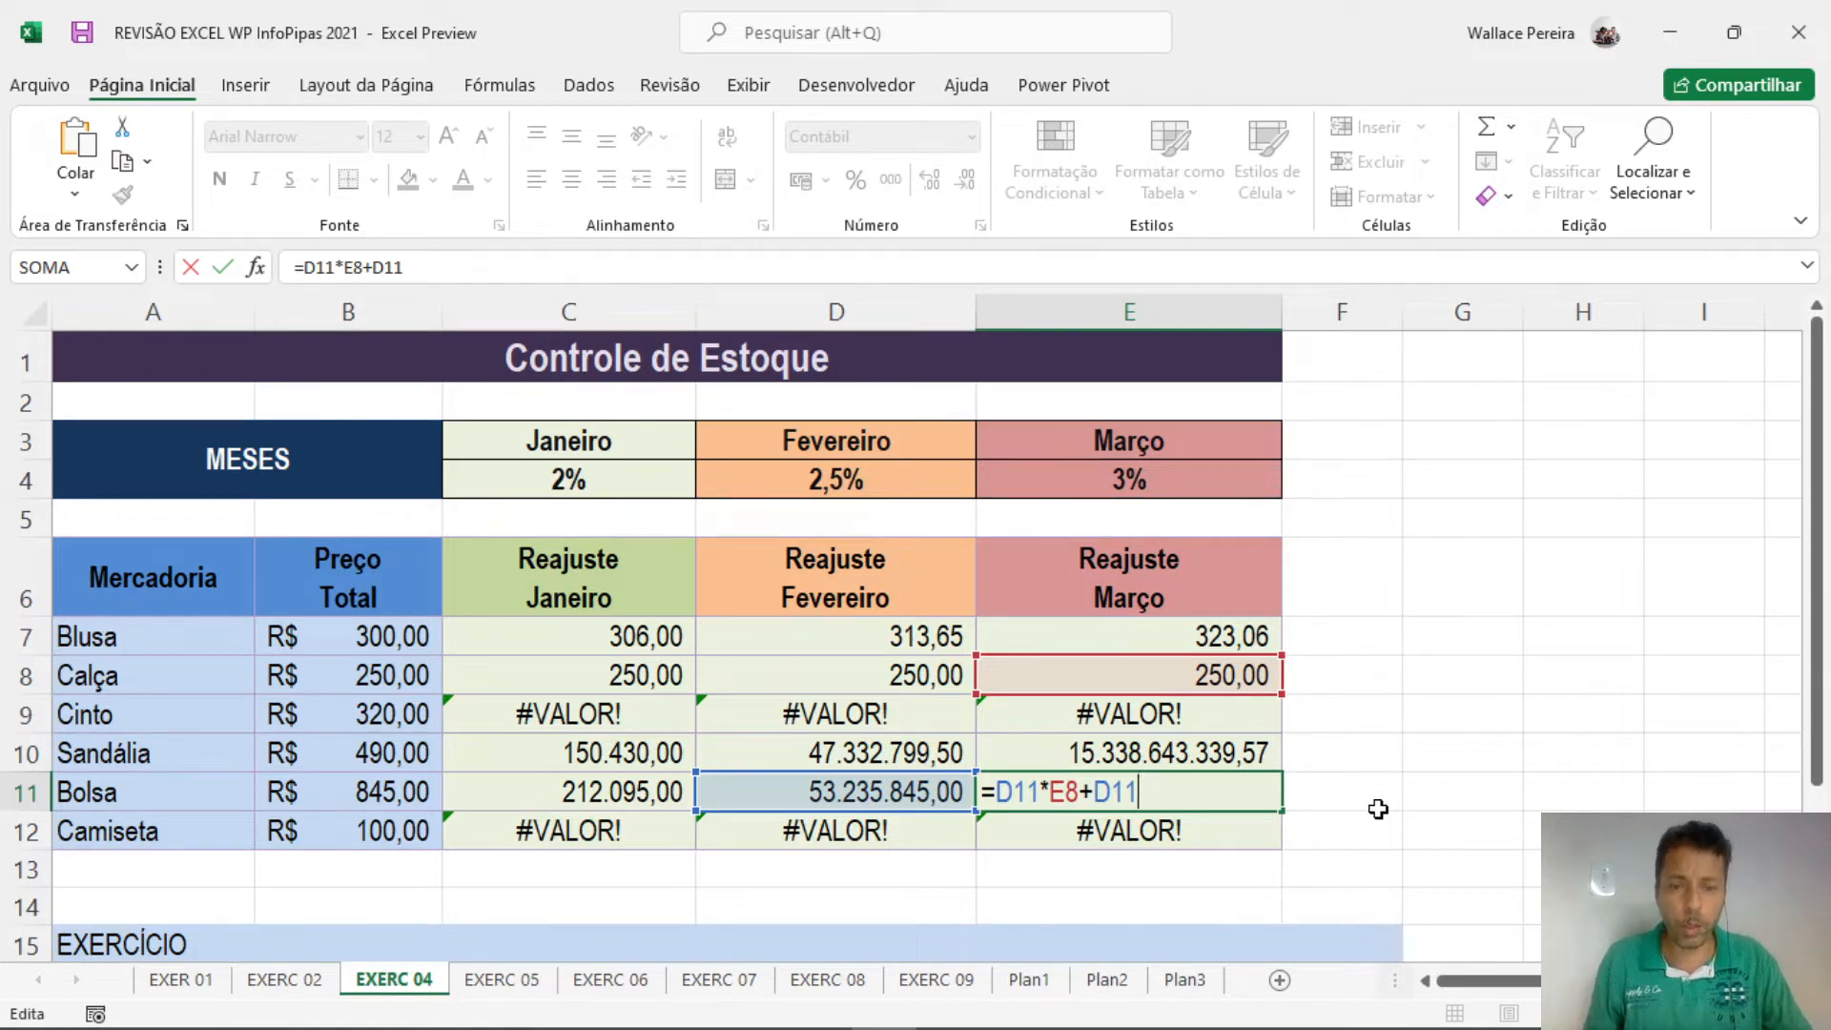
key("ctrl+Return")
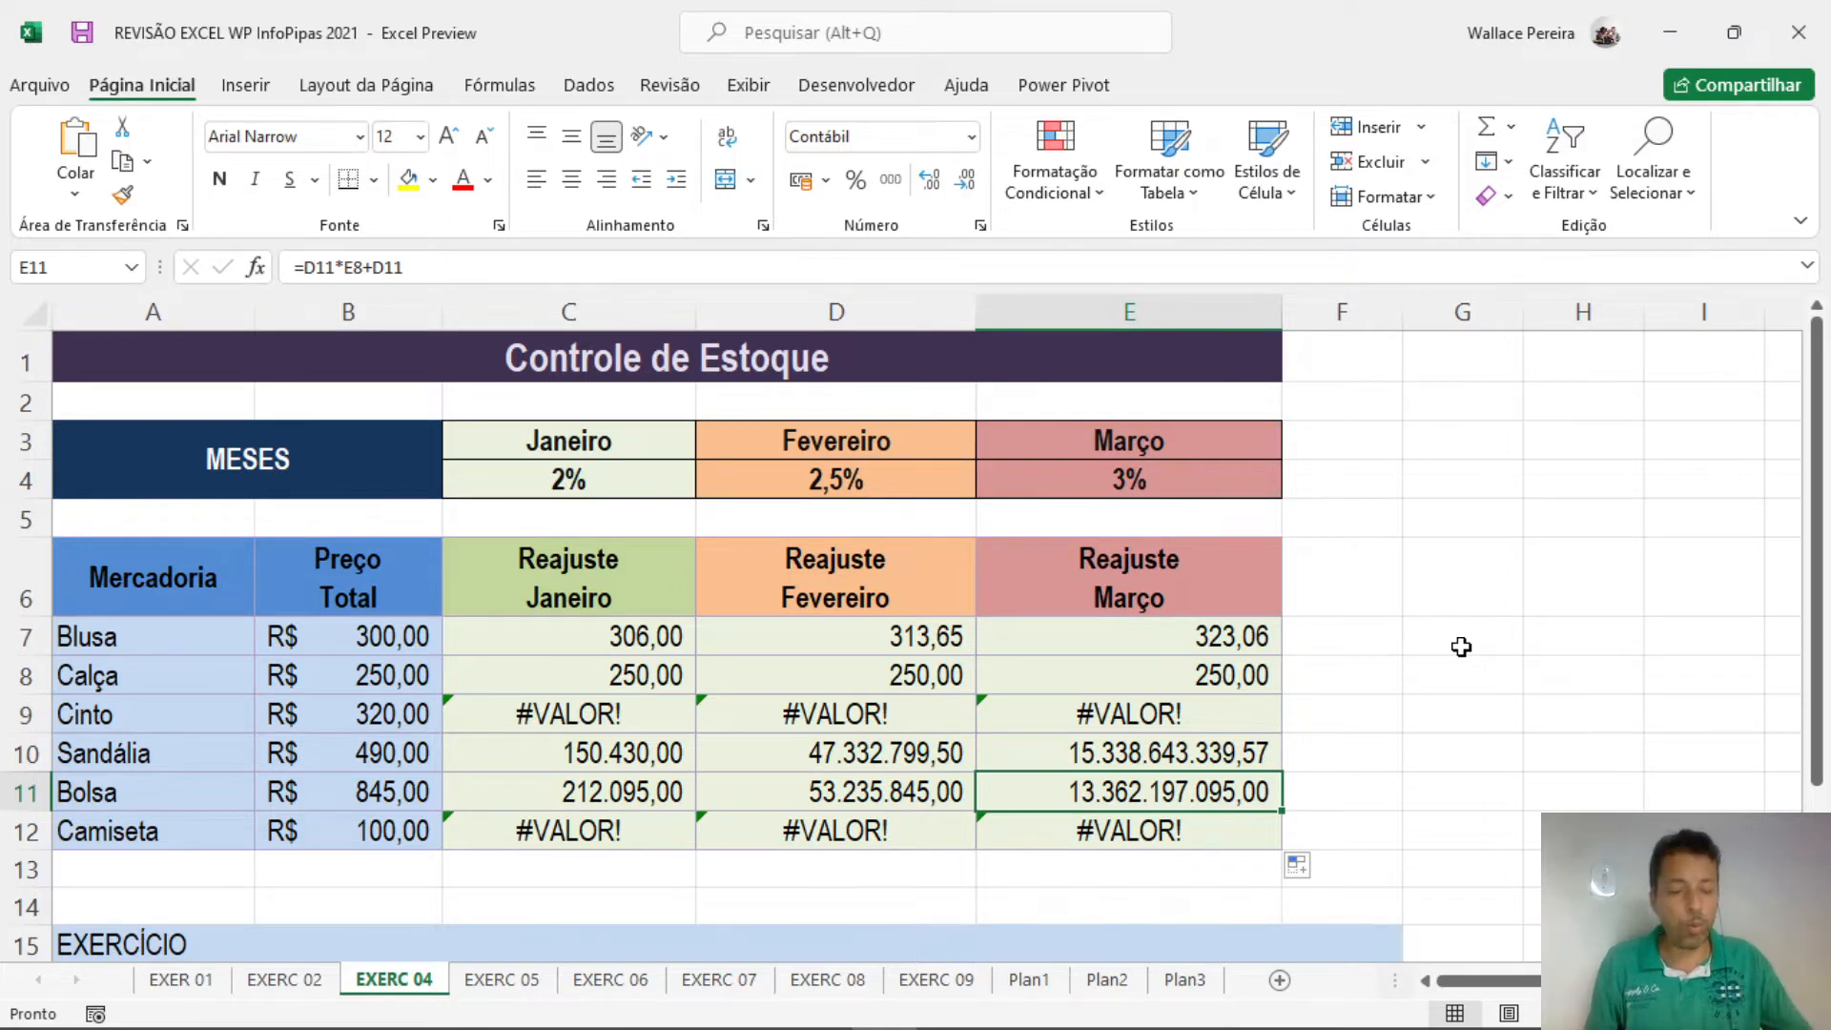
Undo the fills across and down the adjustment table, keeping only the formula in C7.
key("ctrl+z")
key("ctrl+z")
key("ctrl+z")
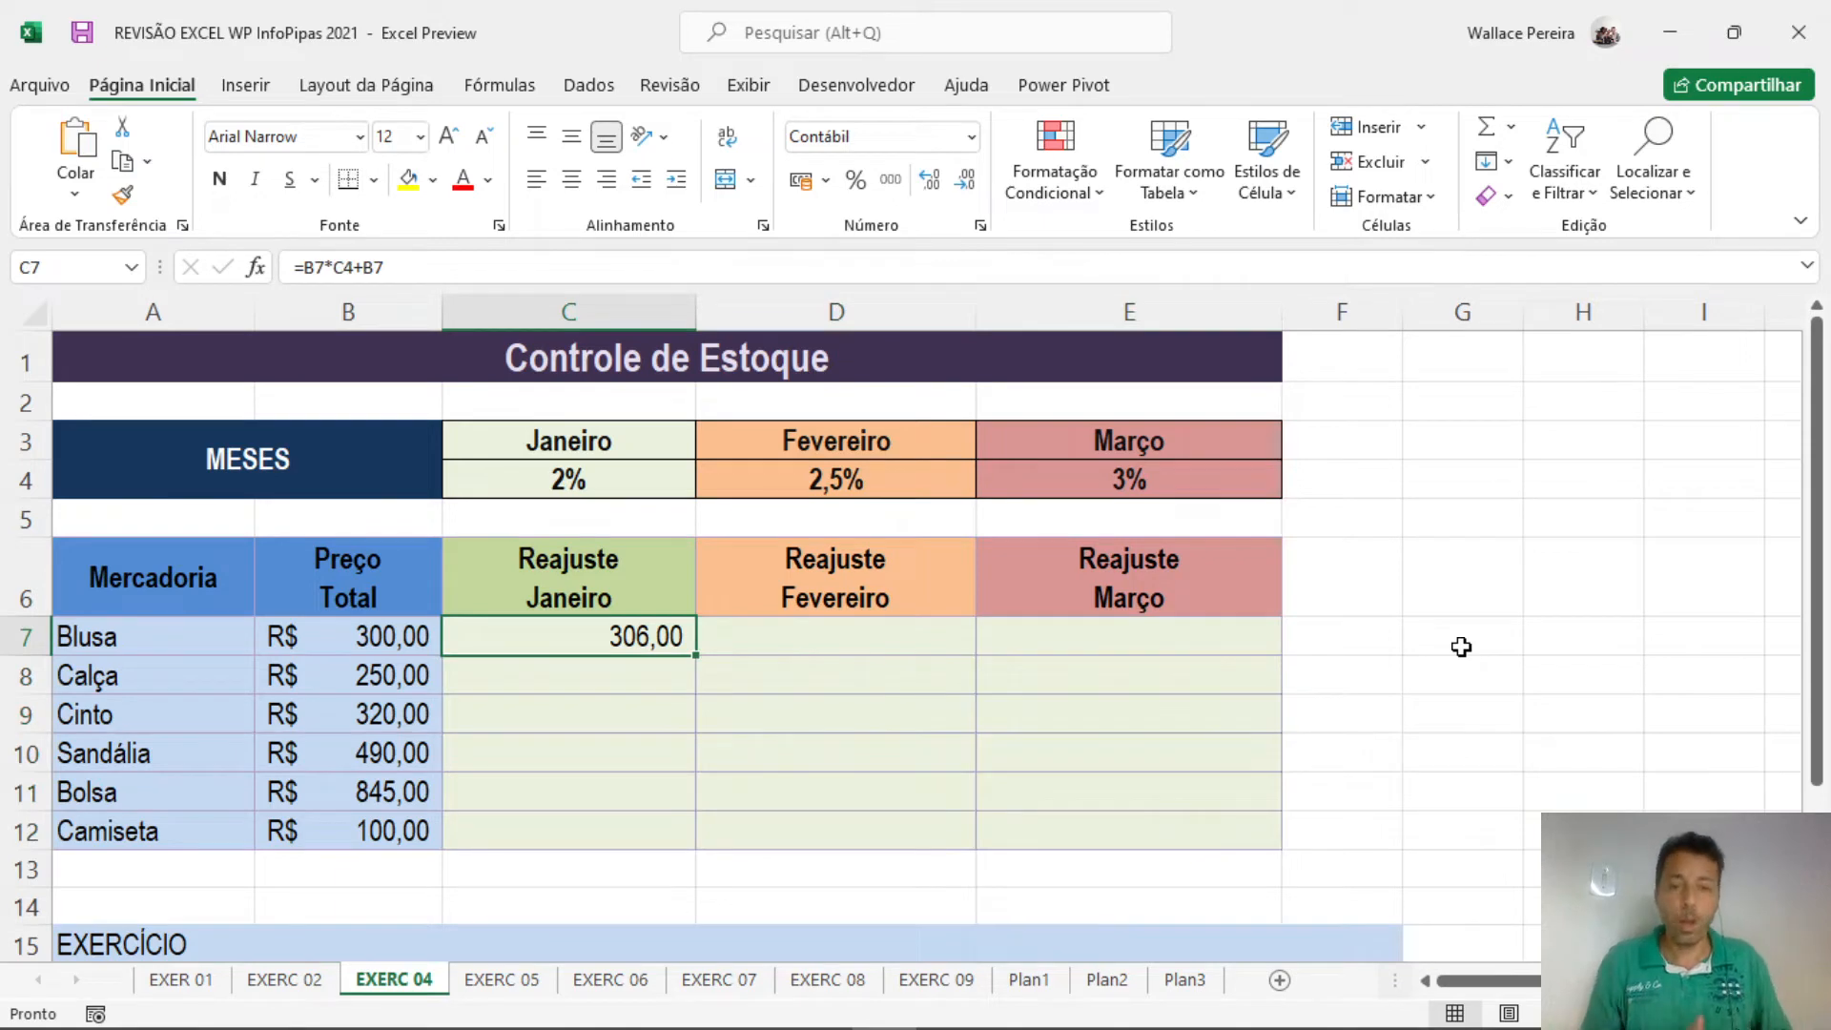
Check the references in C7's formula and try filling it down the Reajuste Janeiro column to C12.
double_click(591, 639)
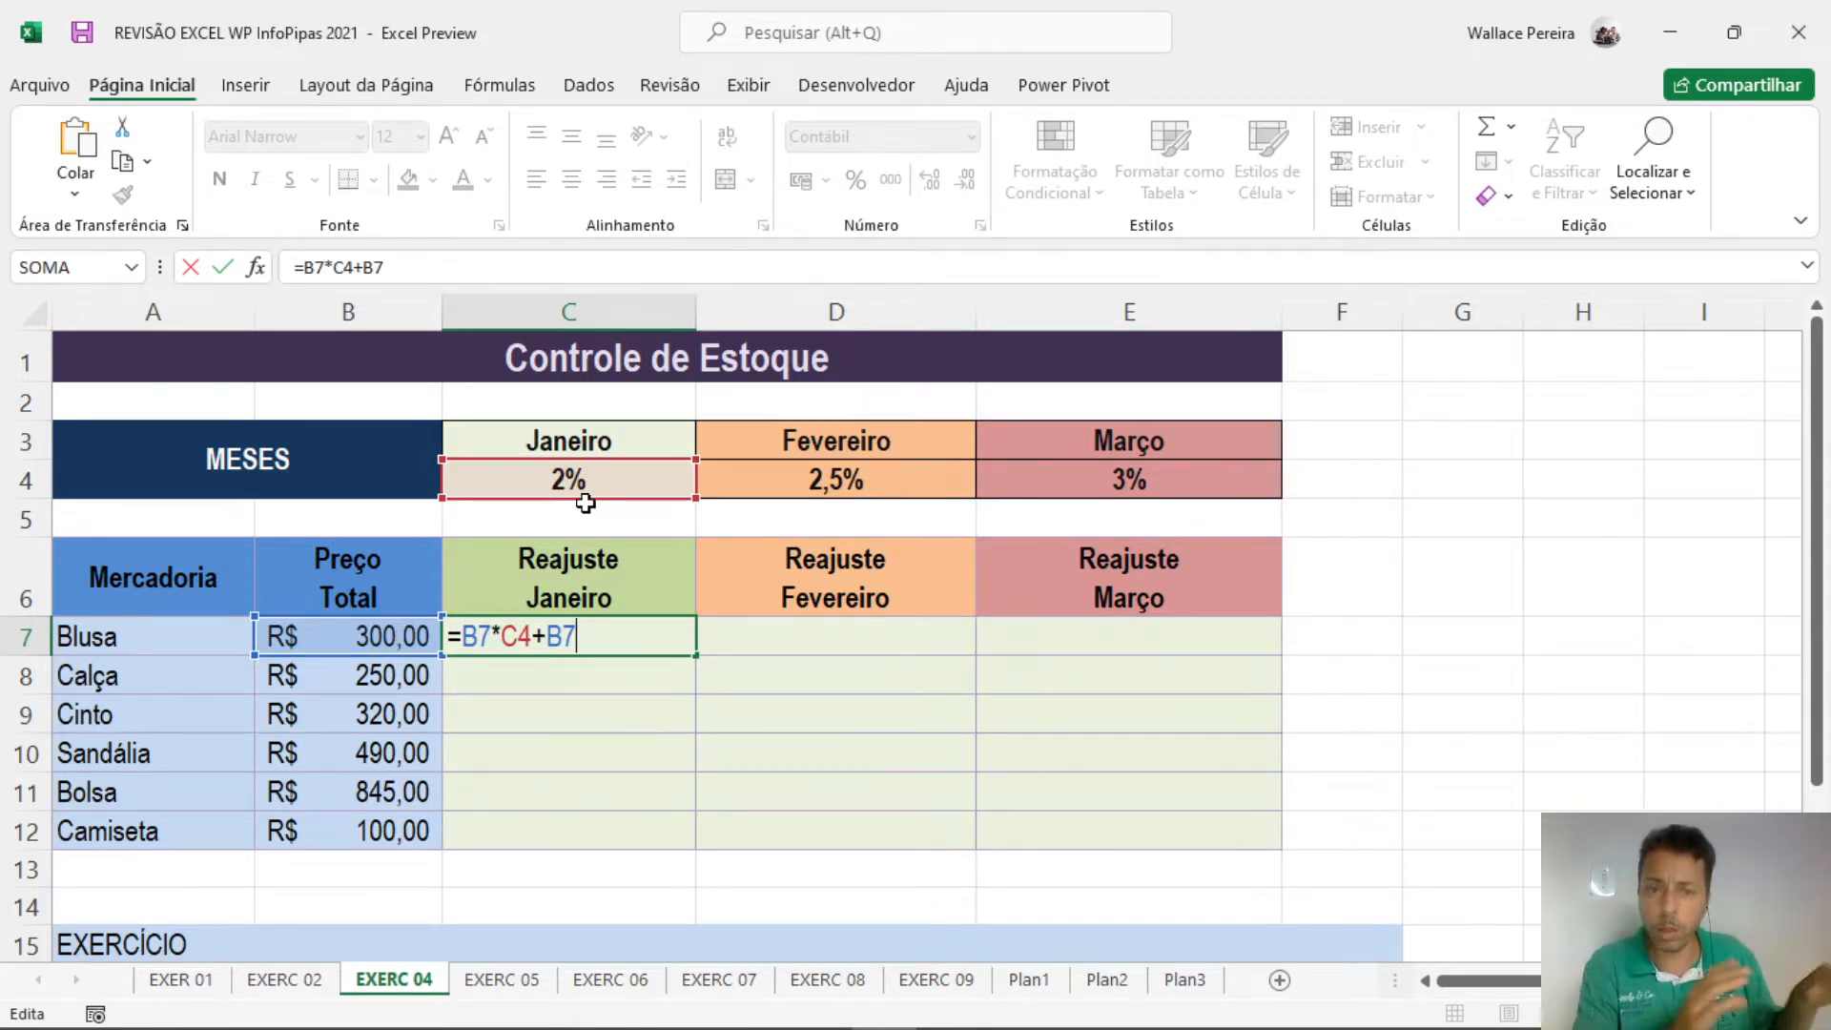
key("Return")
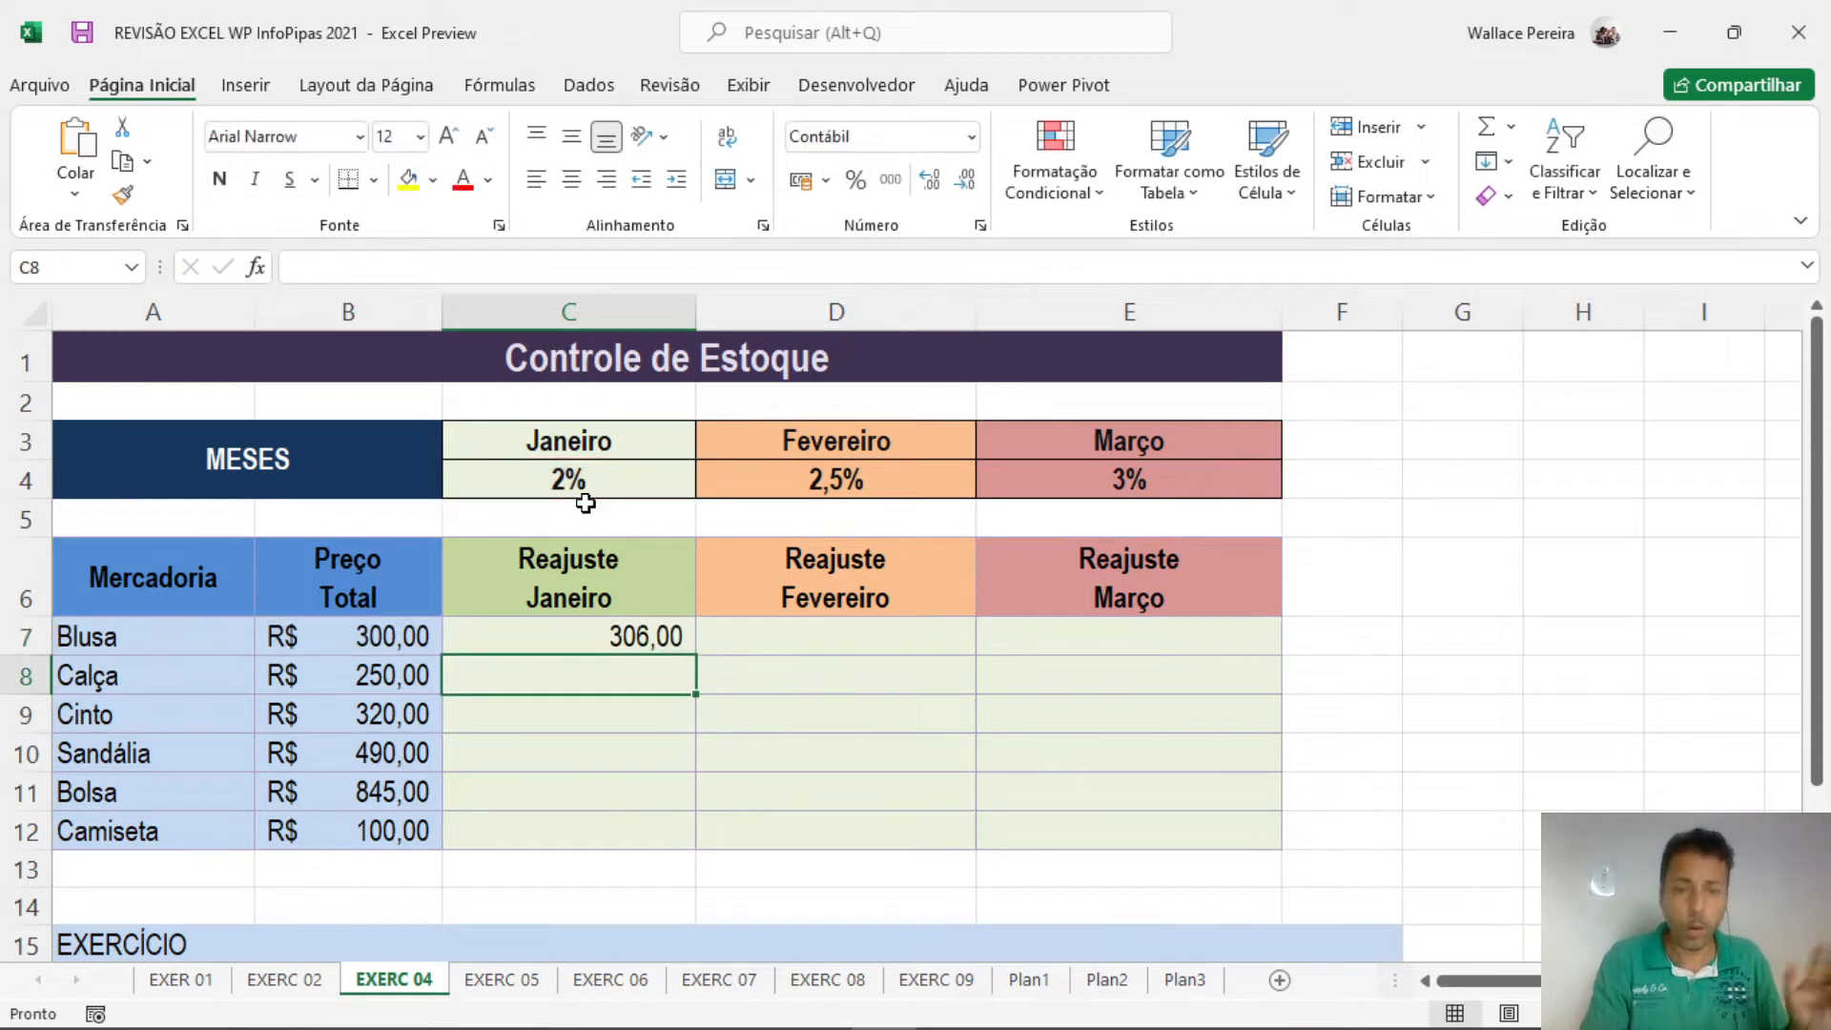
left_click(660, 641)
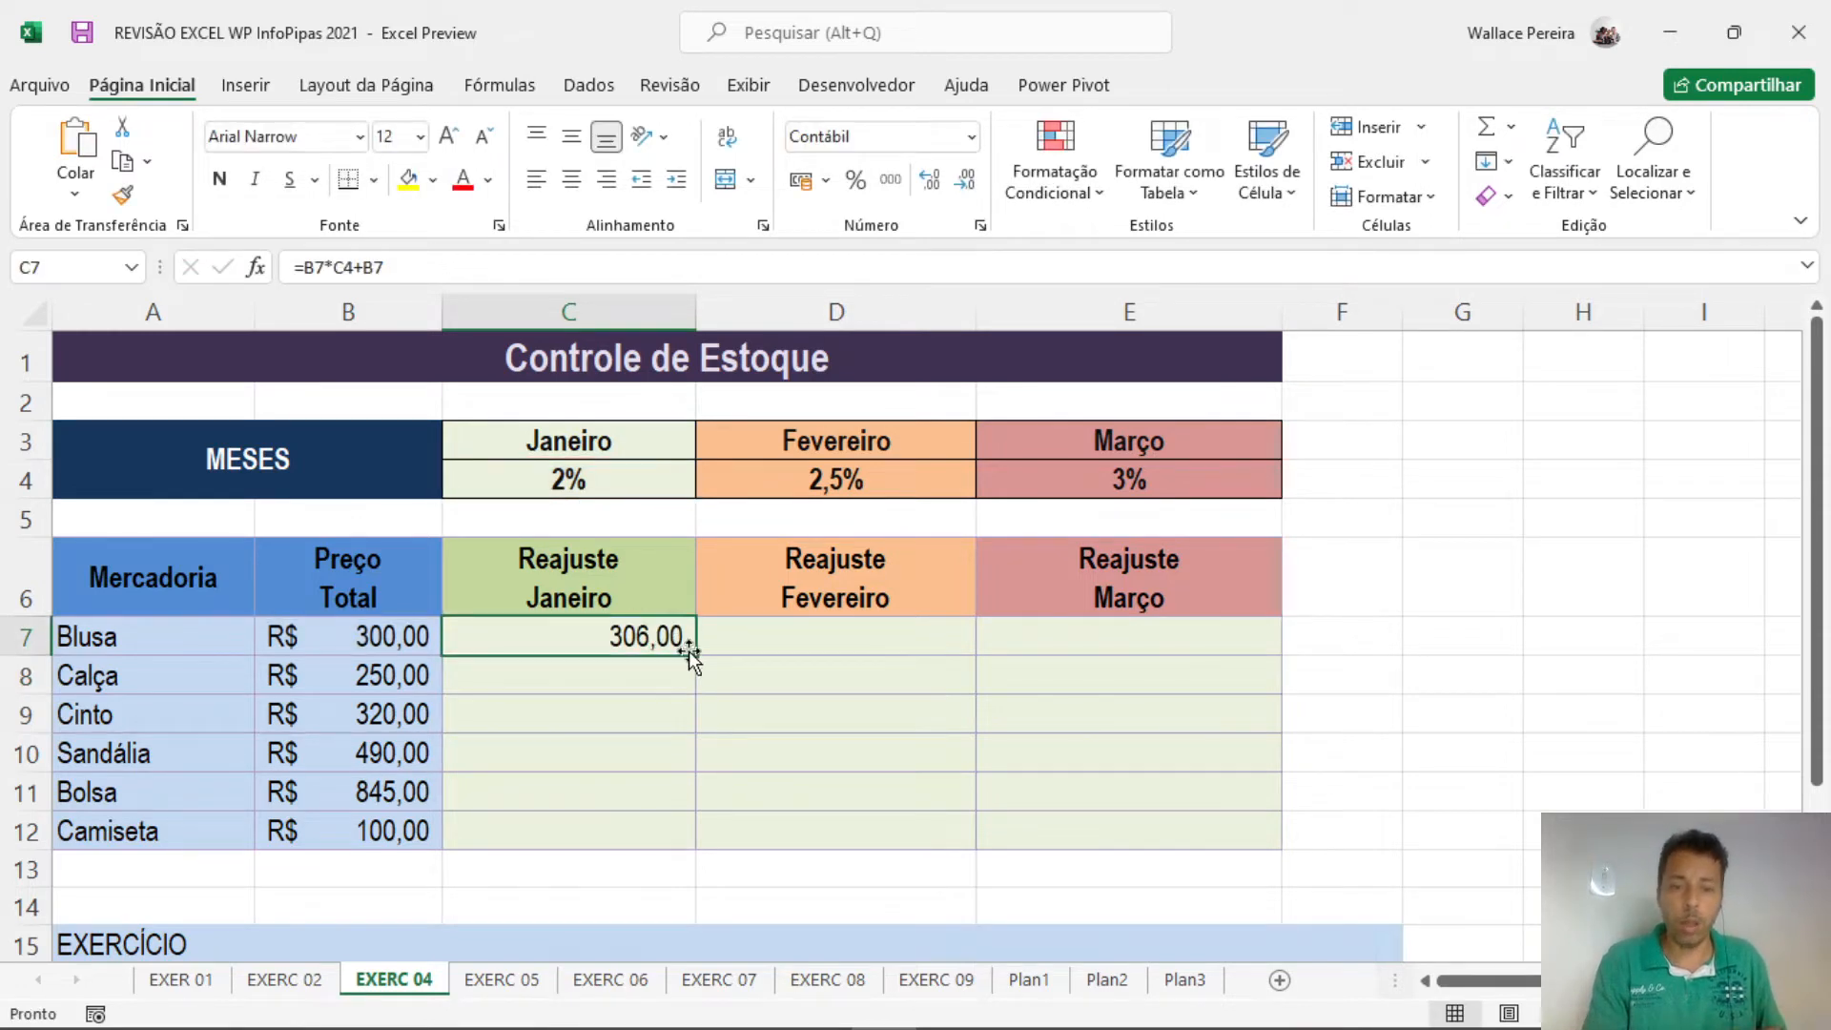
left_click_drag(696, 656, 697, 843)
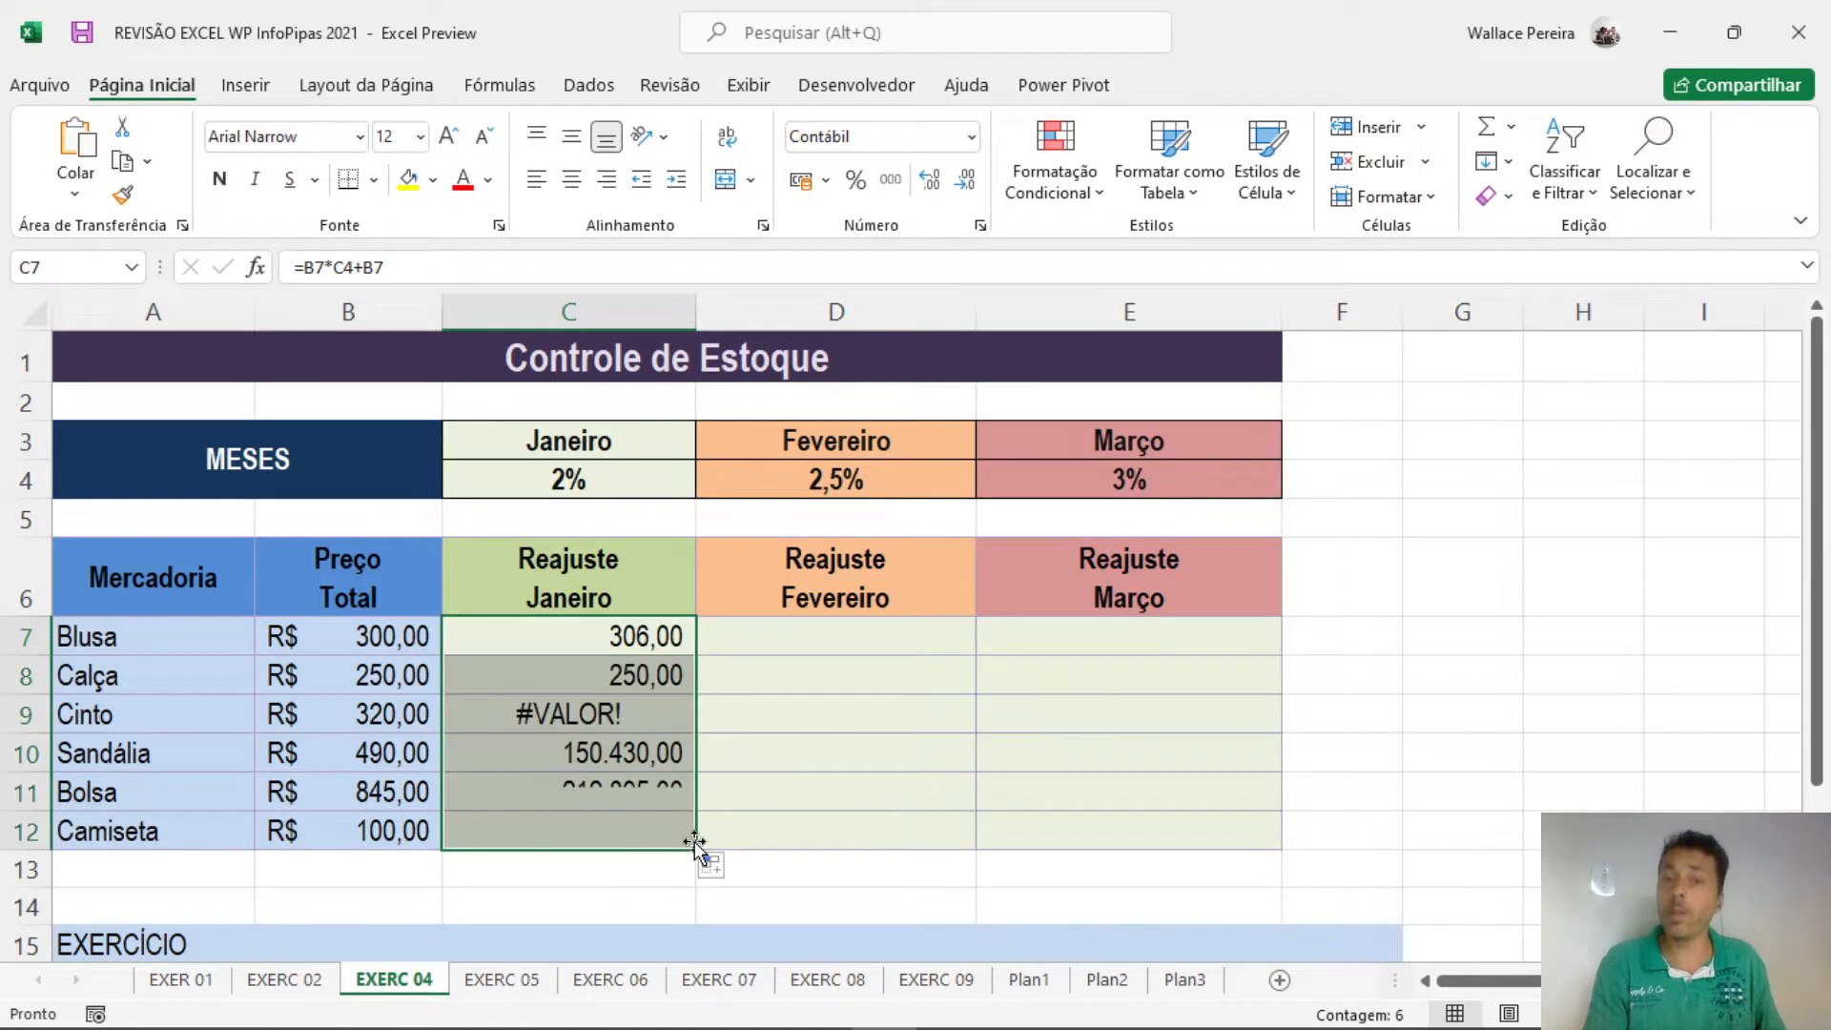
Compare the references in the filled formulas of C8, C9 and C12 with C7, and undo the fill.
left_click(592, 686)
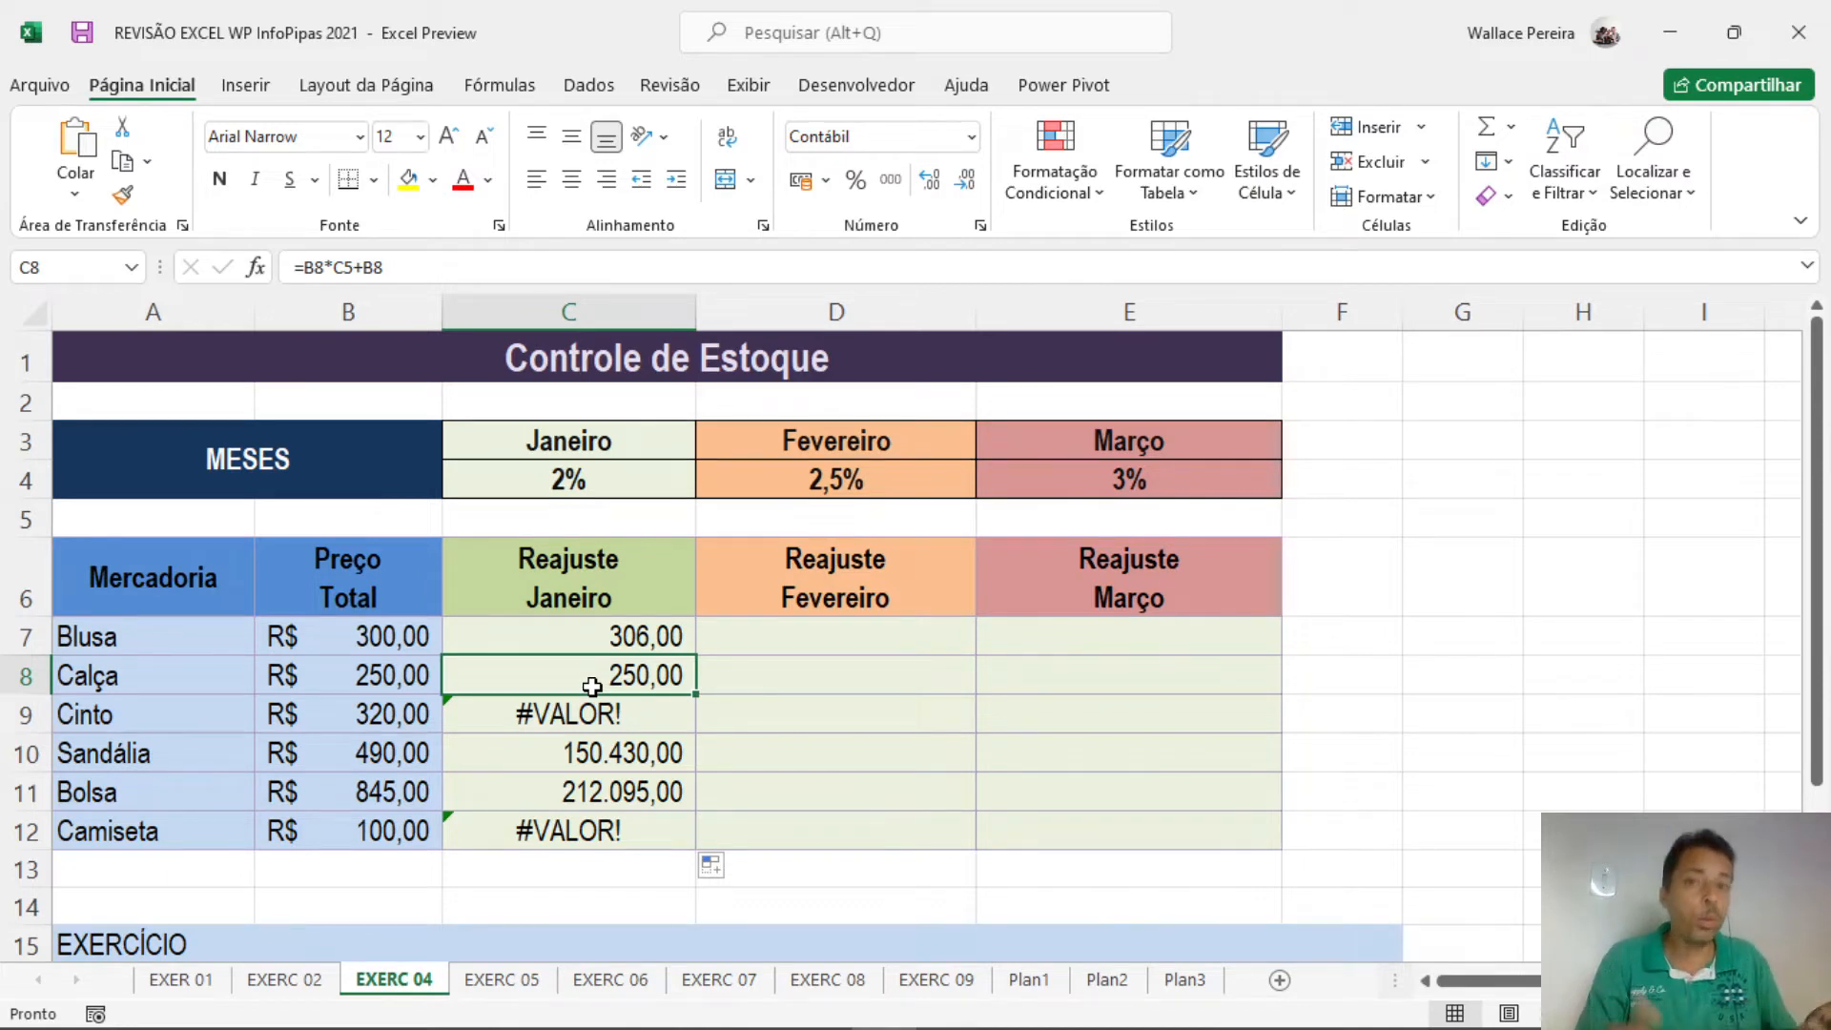
left_click(624, 644)
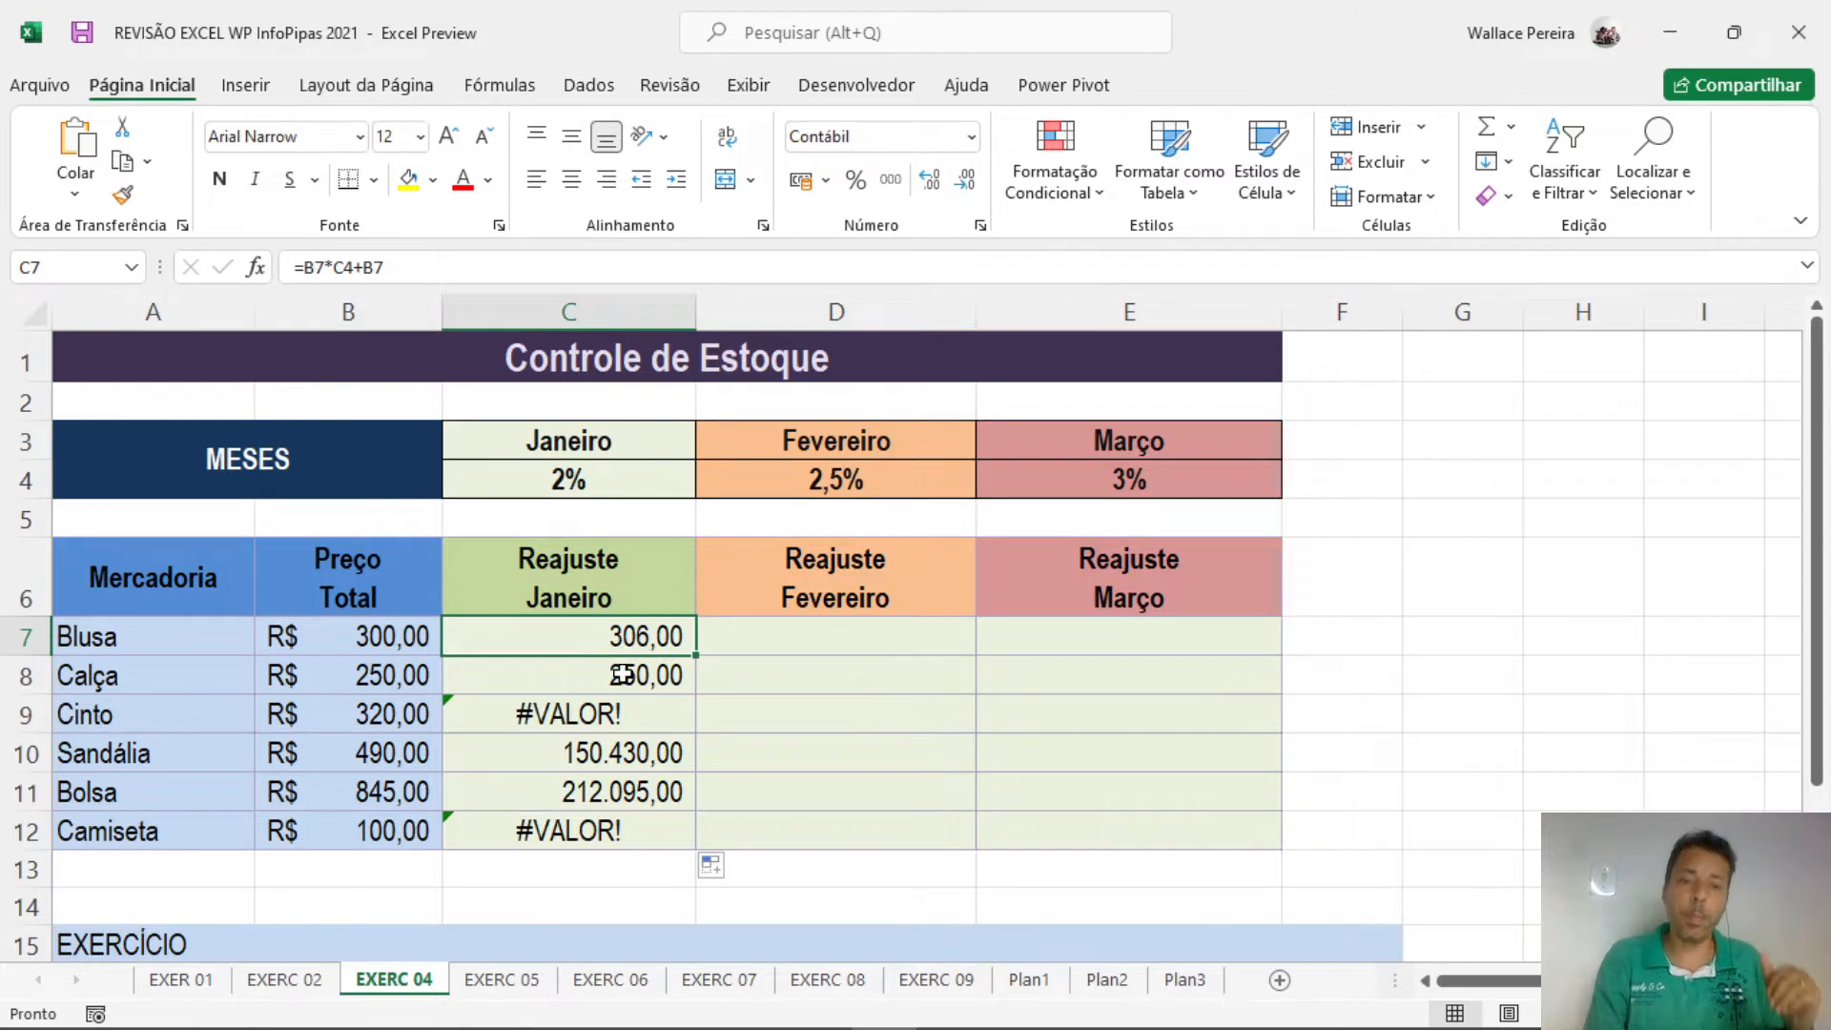
double_click(626, 676)
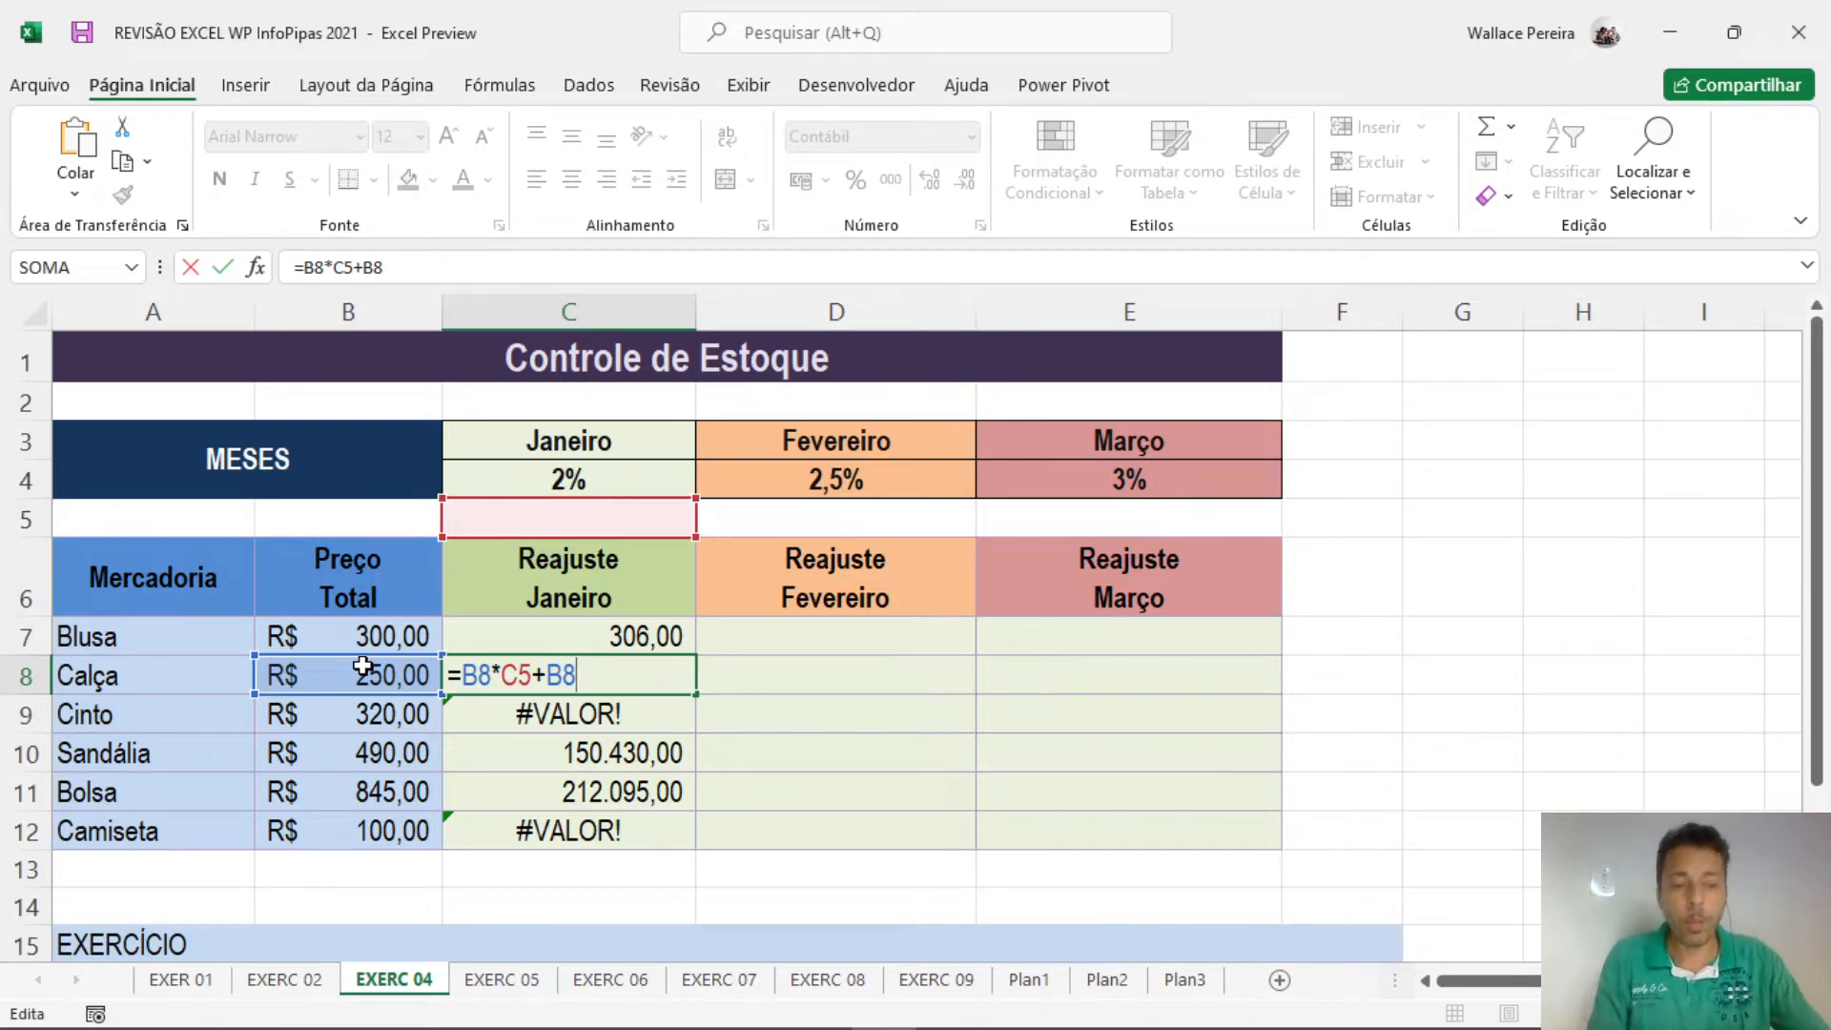
key("ctrl+Return")
double_click(563, 715)
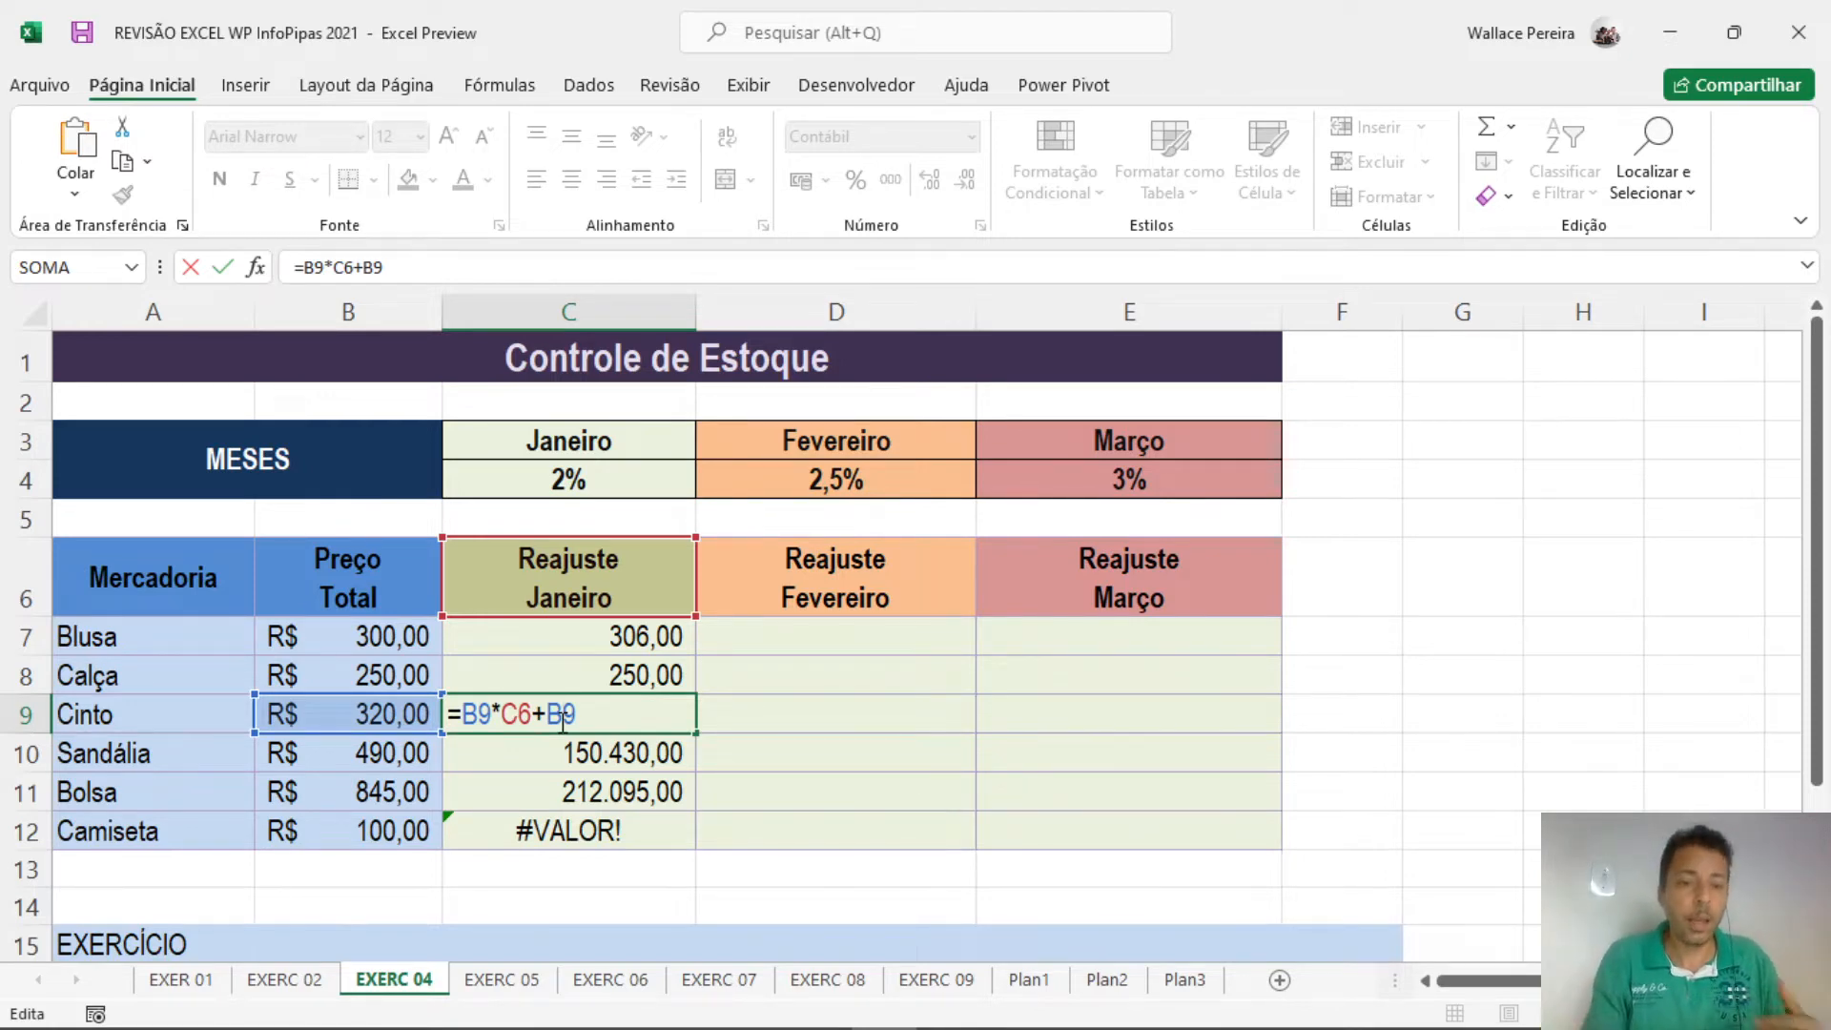
key("Escape")
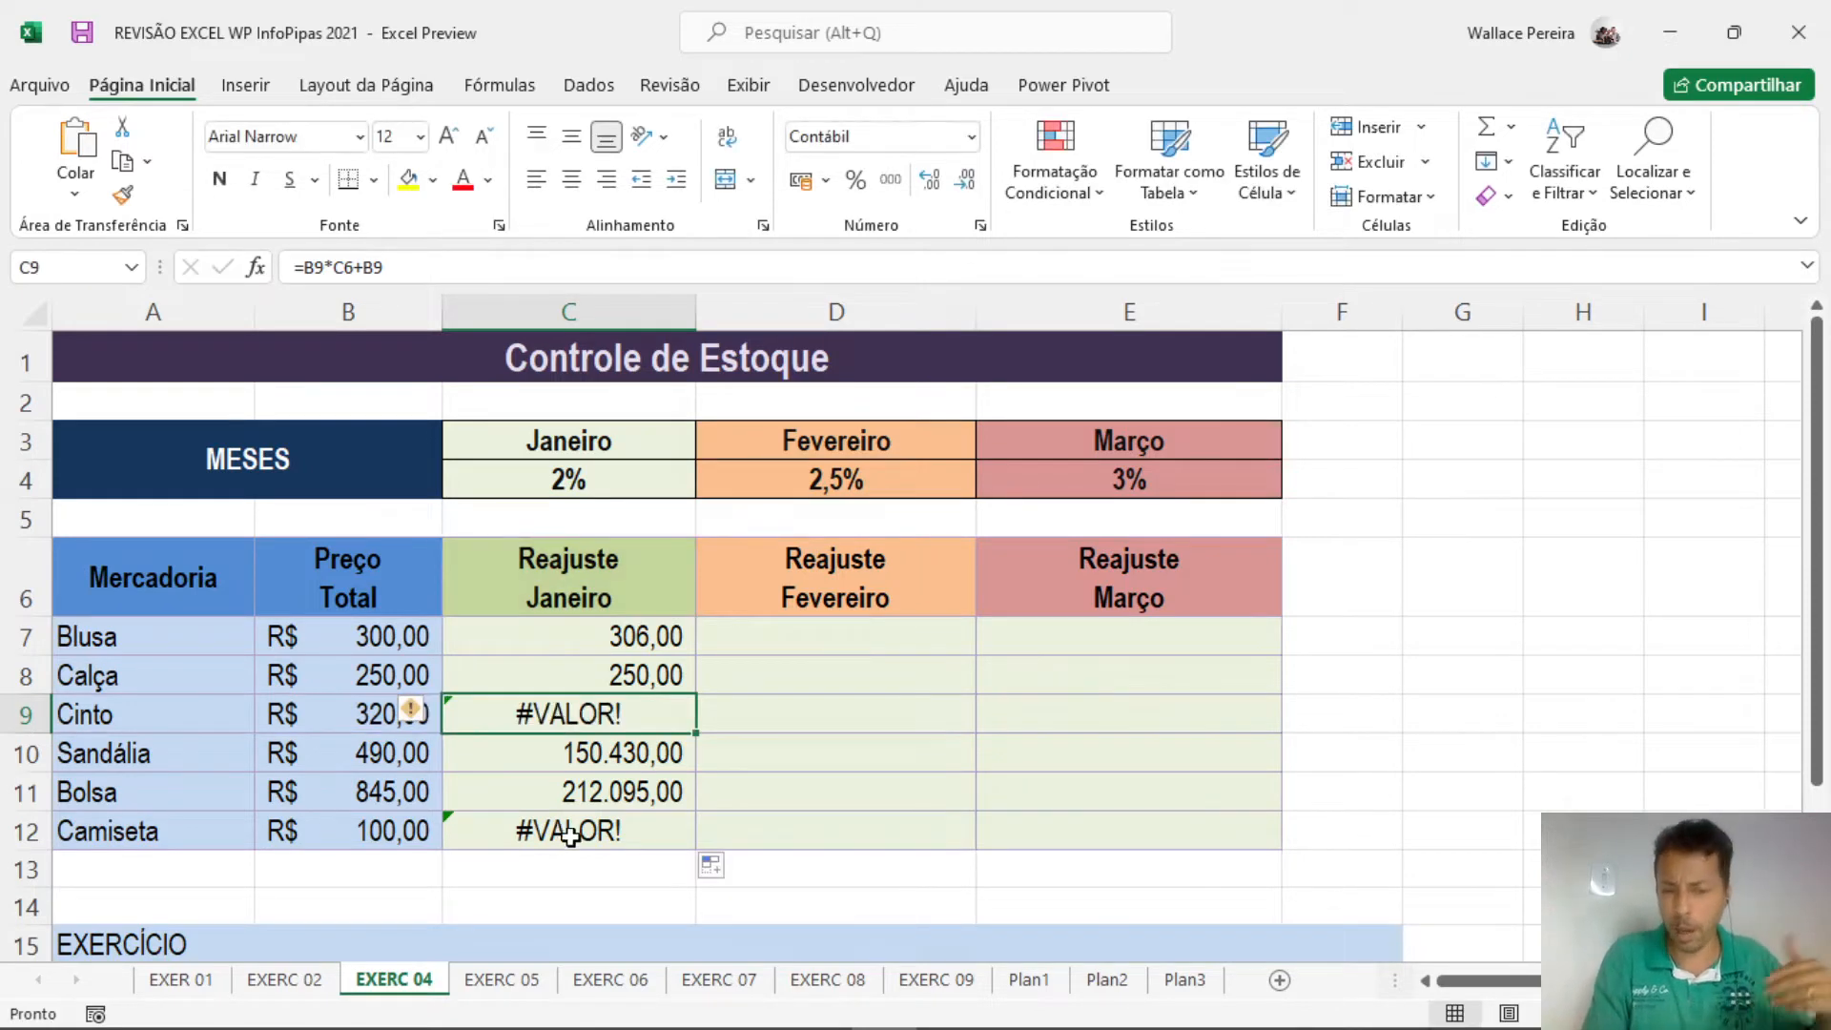
double_click(575, 836)
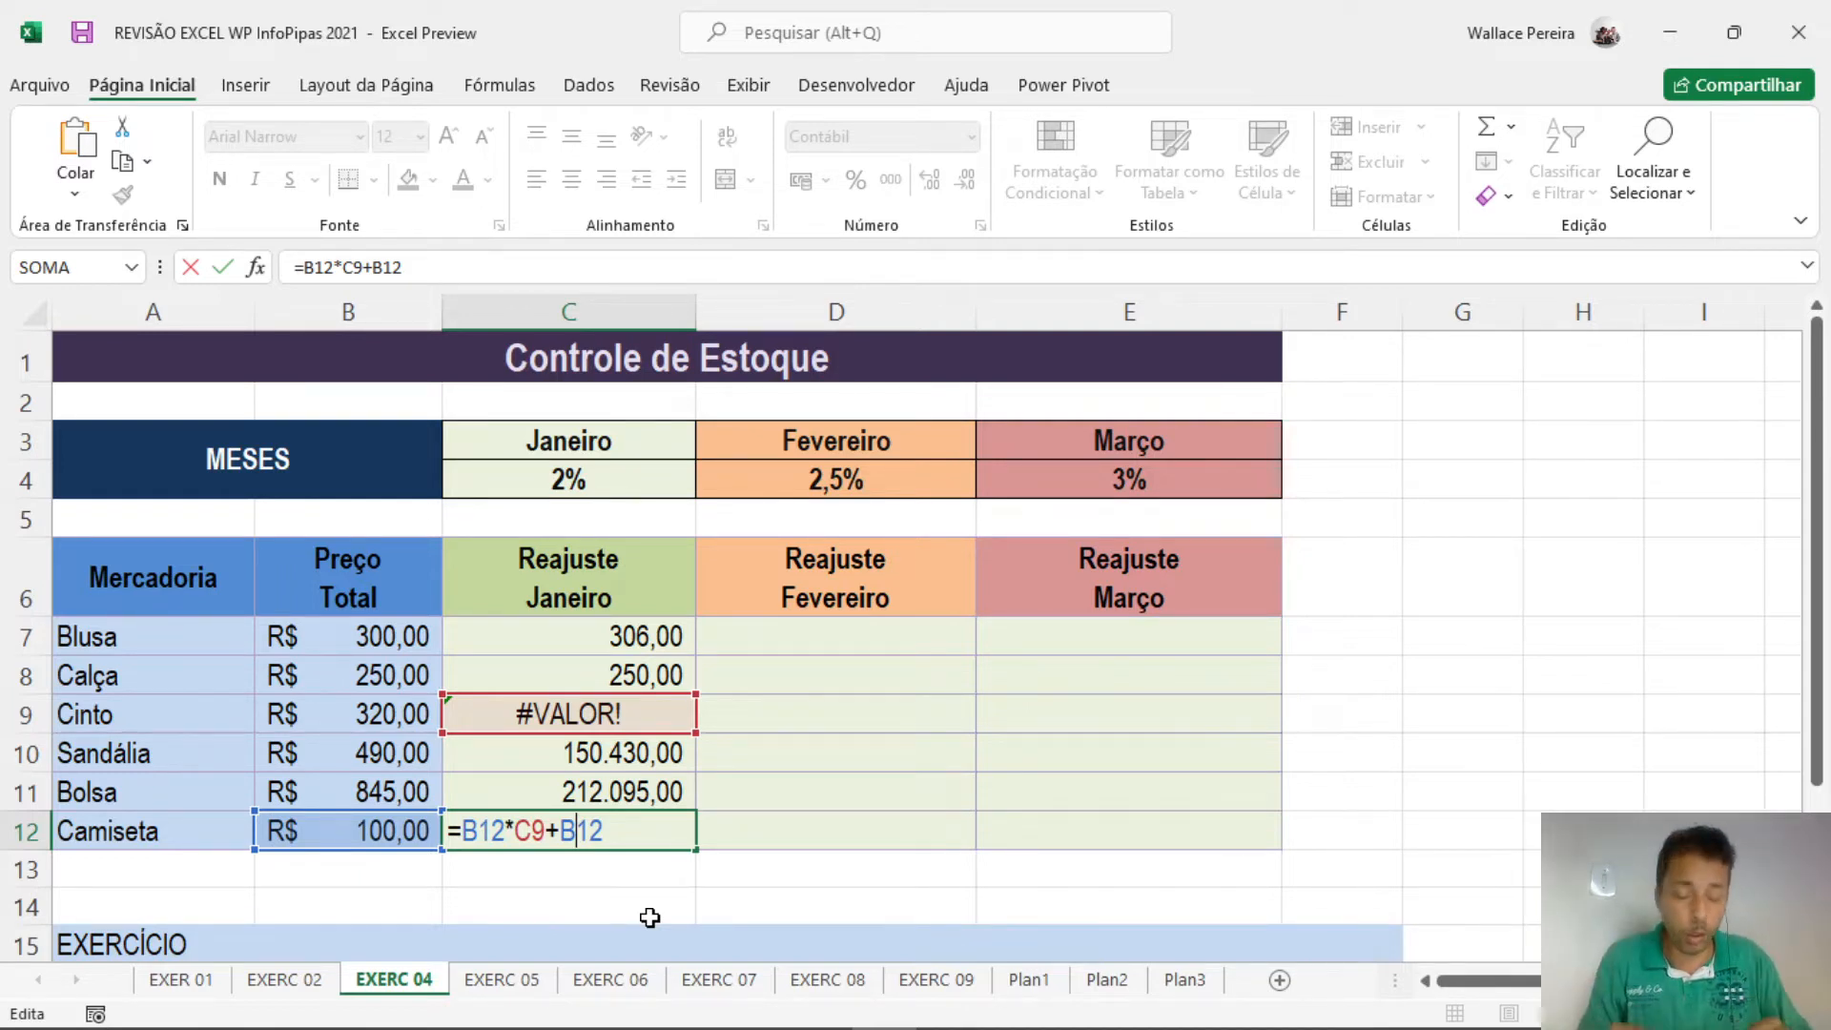
key("ctrl+Return")
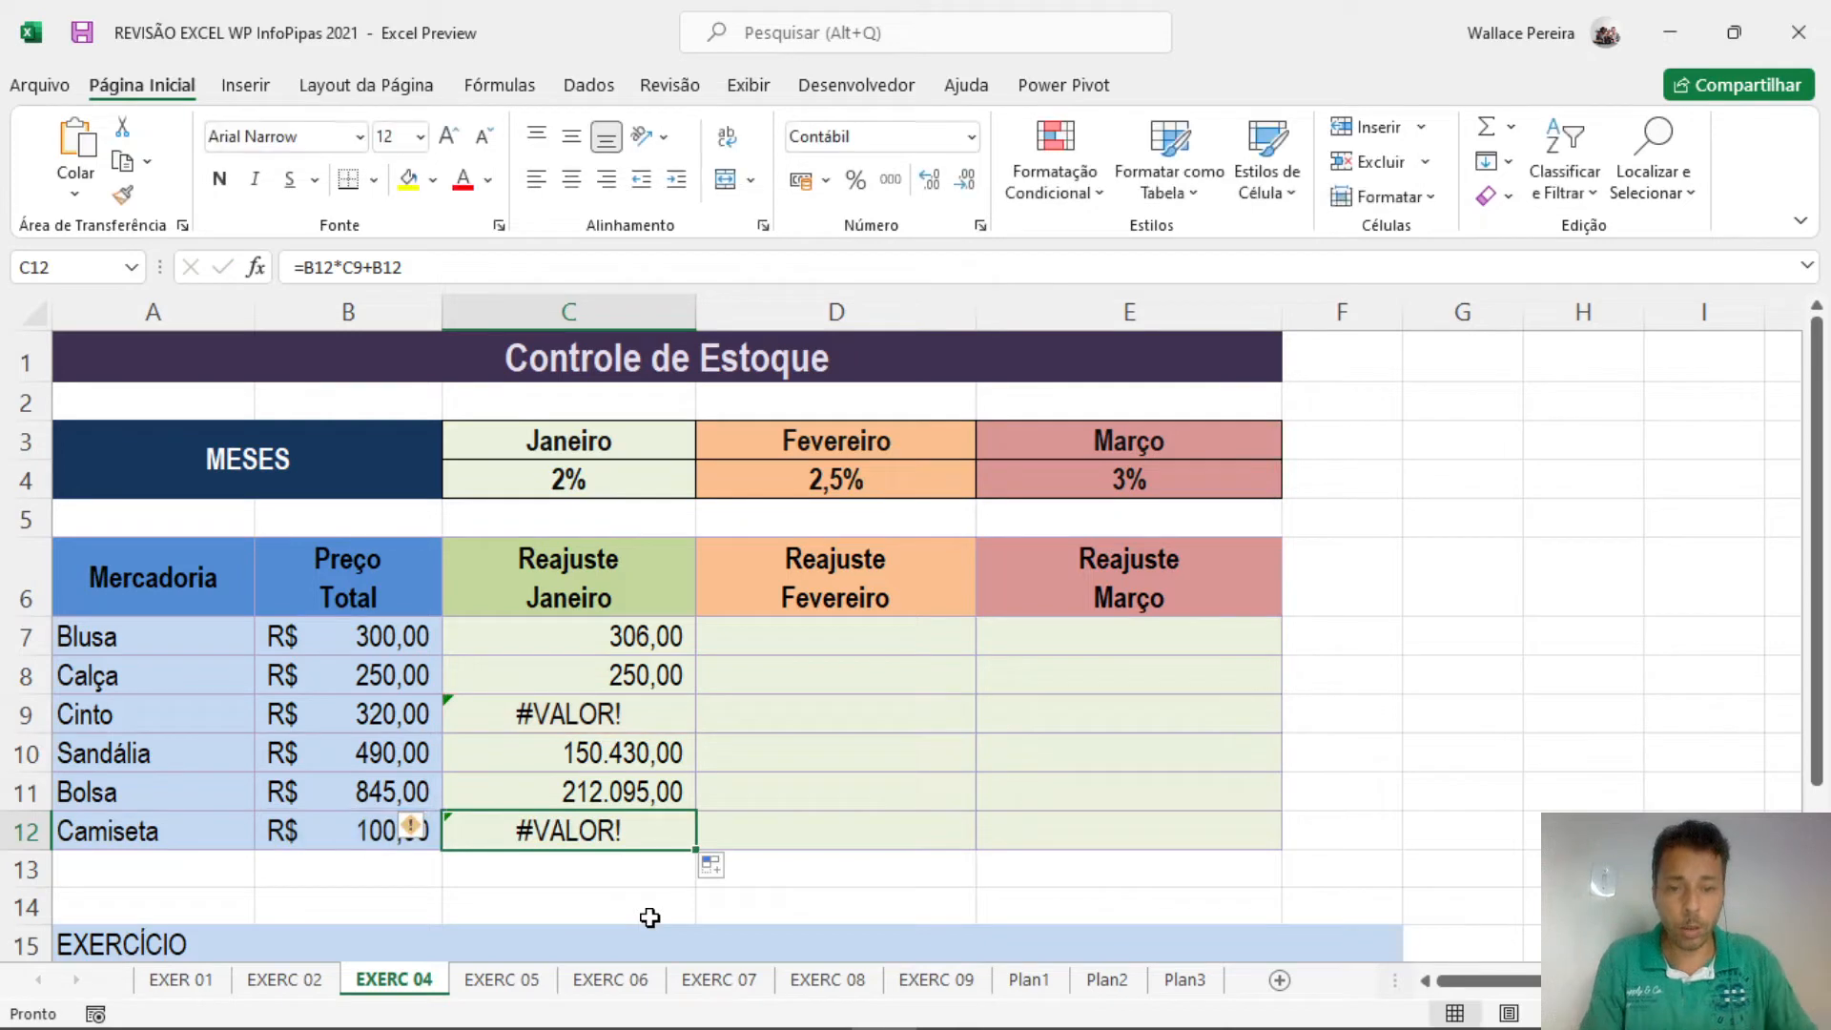
left_click(657, 646)
key("ctrl+z")
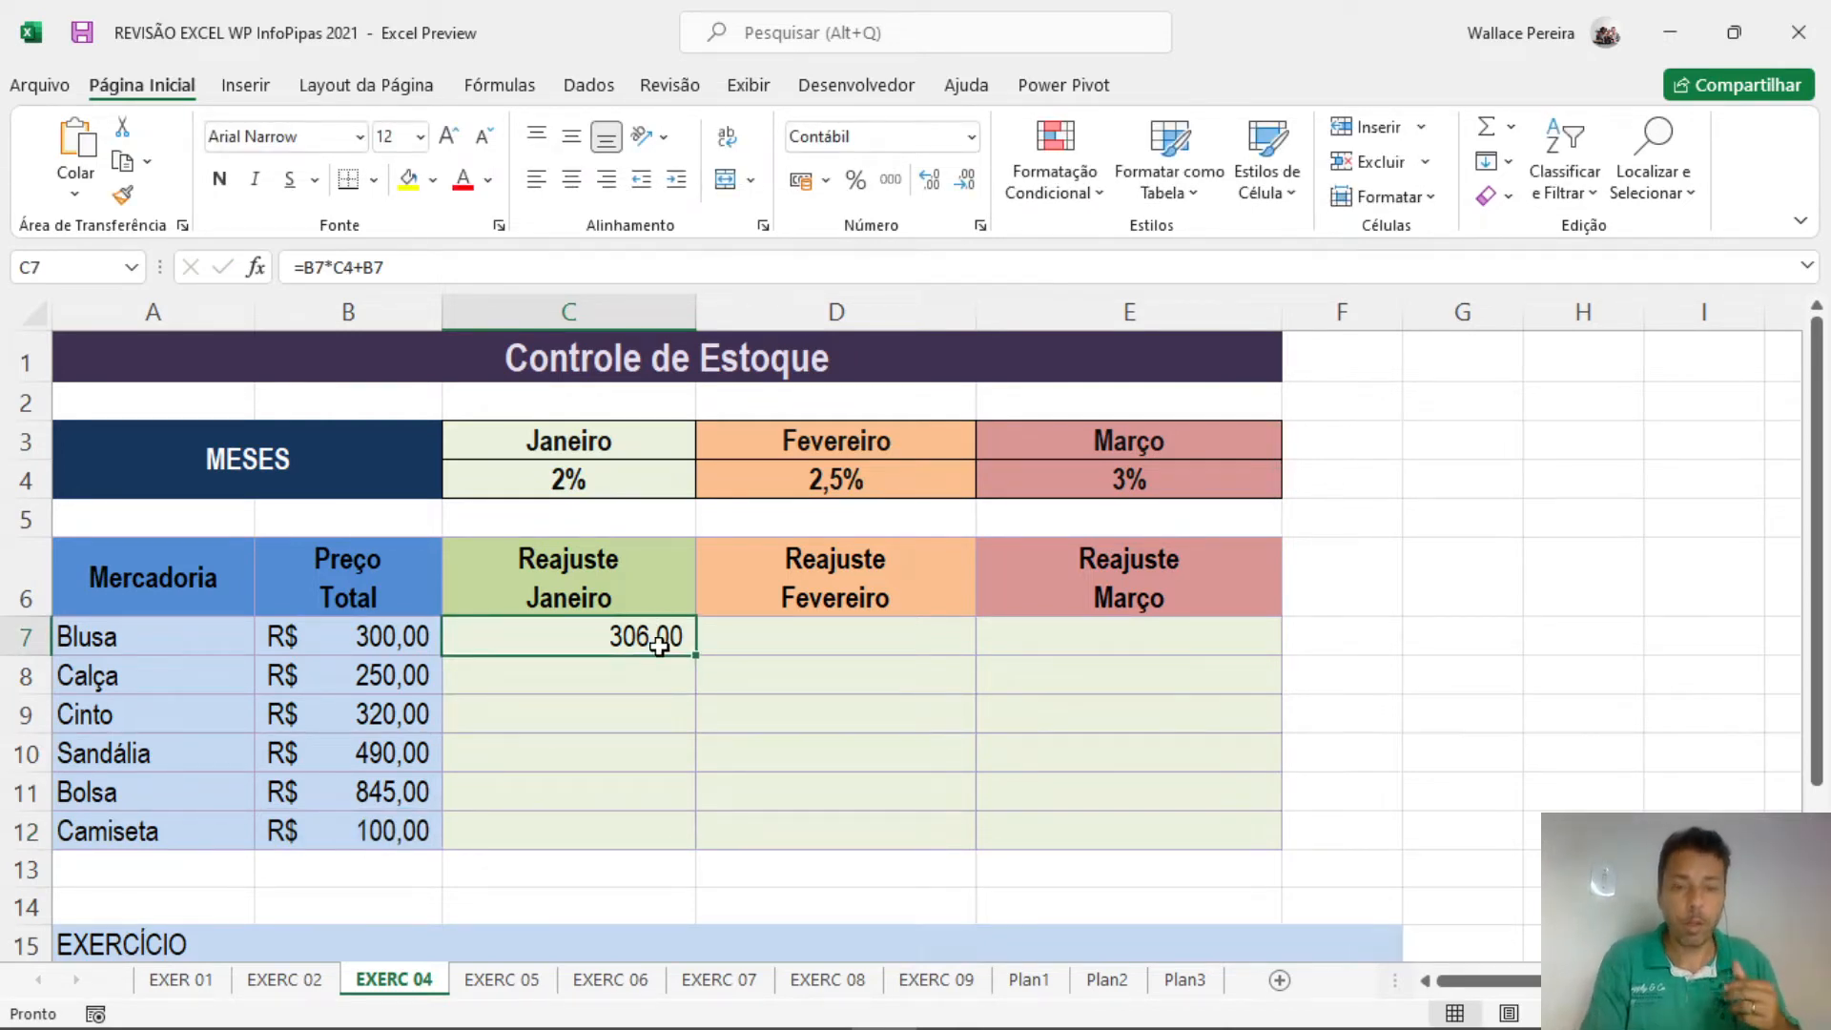
Review the B7 and C4 references in C7's formula and the empty range C8:C12 below it.
double_click(627, 640)
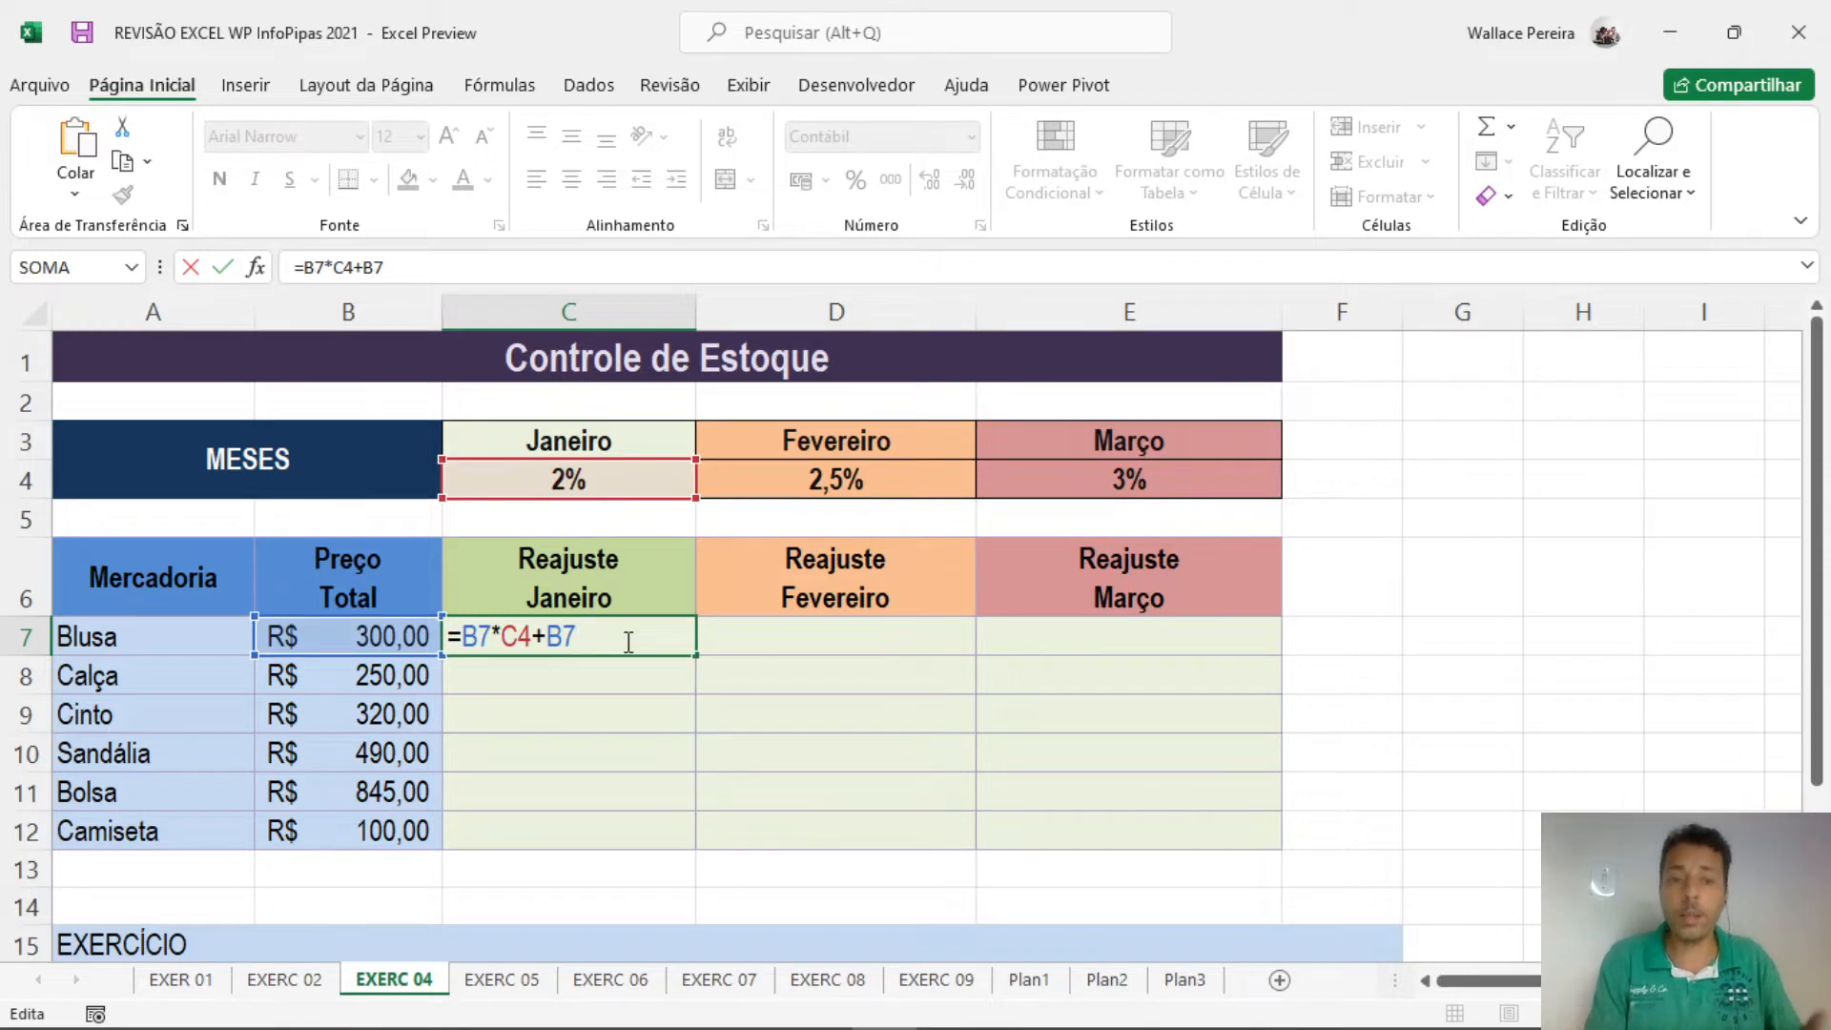
key("ctrl+Return")
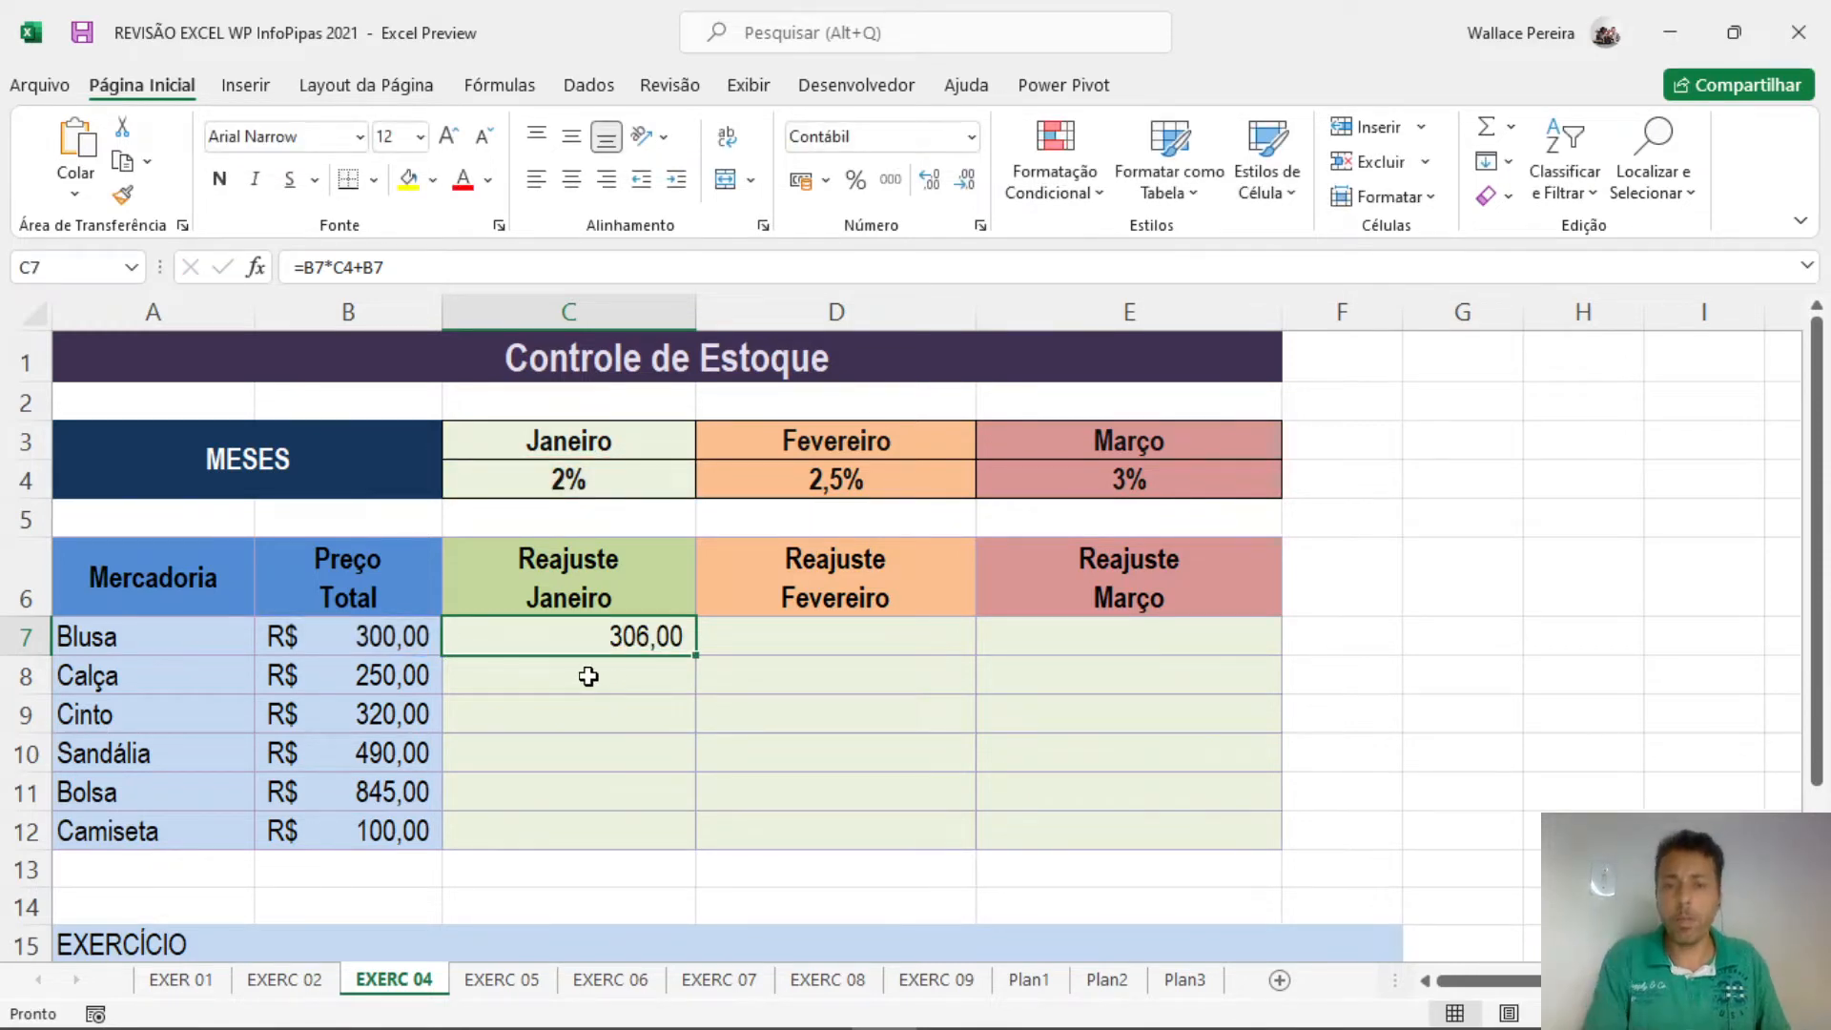
left_click_drag(588, 676, 594, 837)
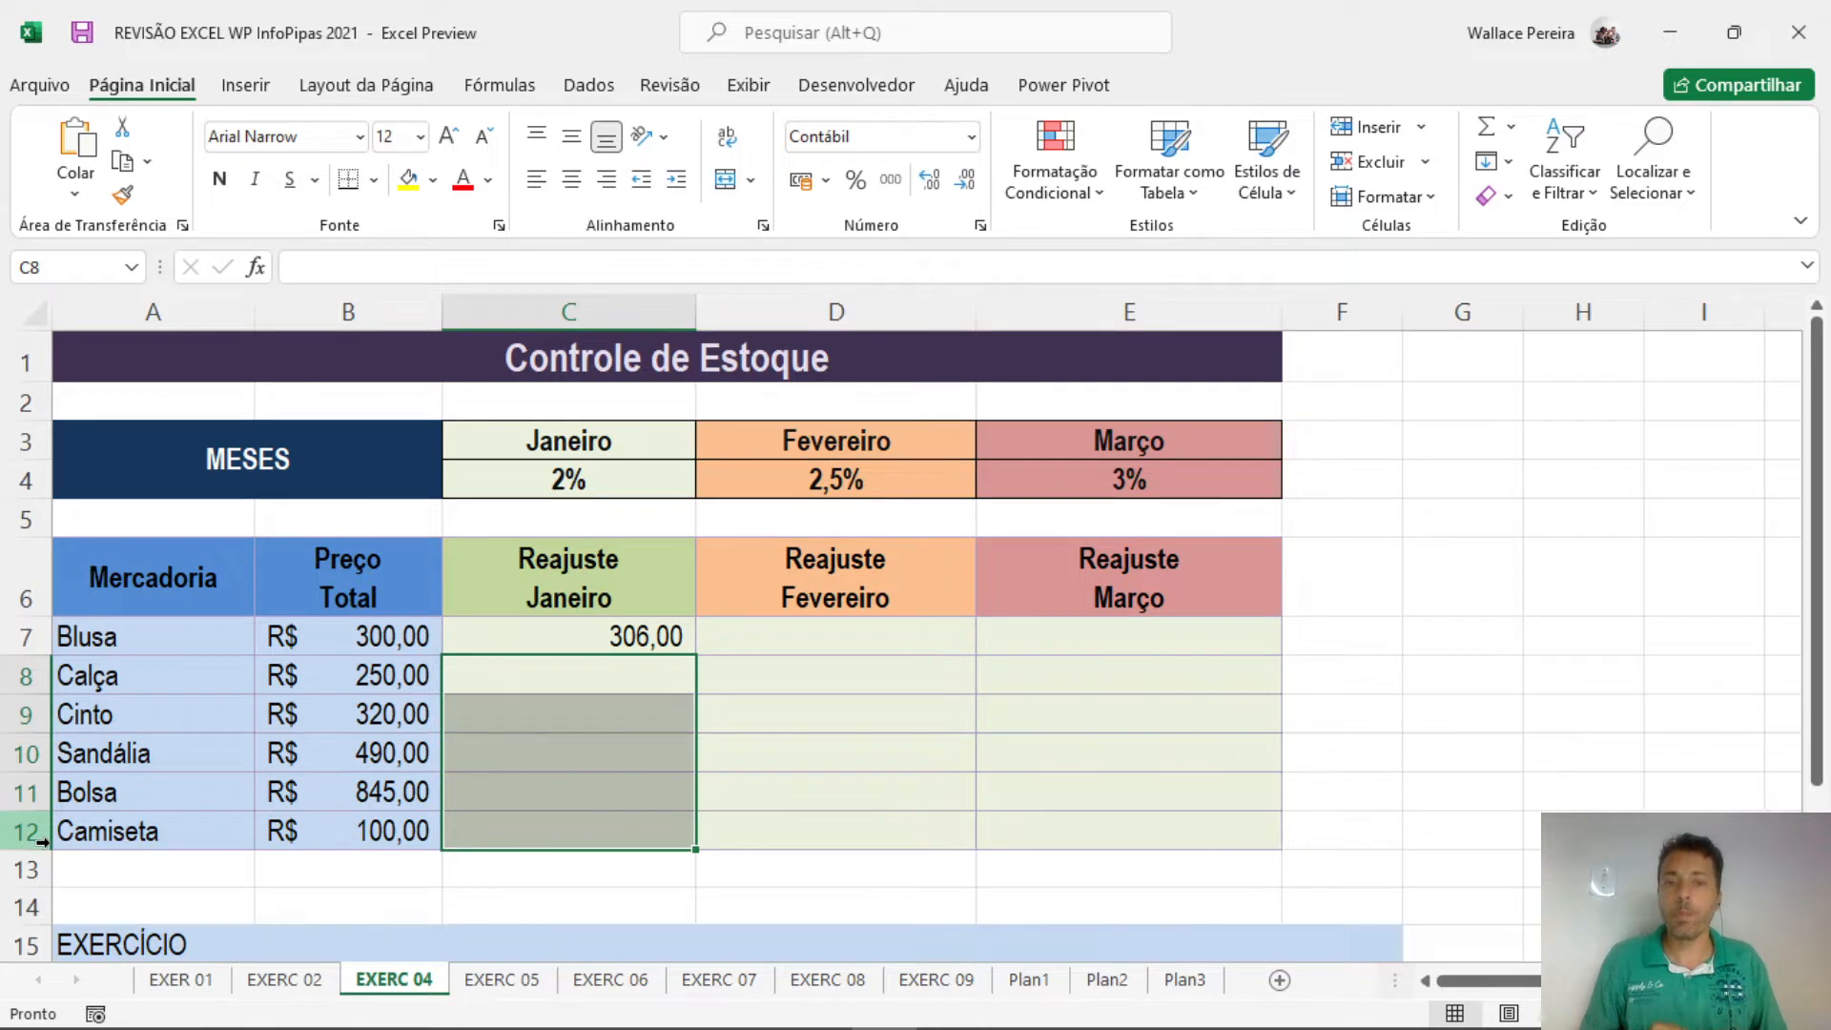
left_click(529, 646)
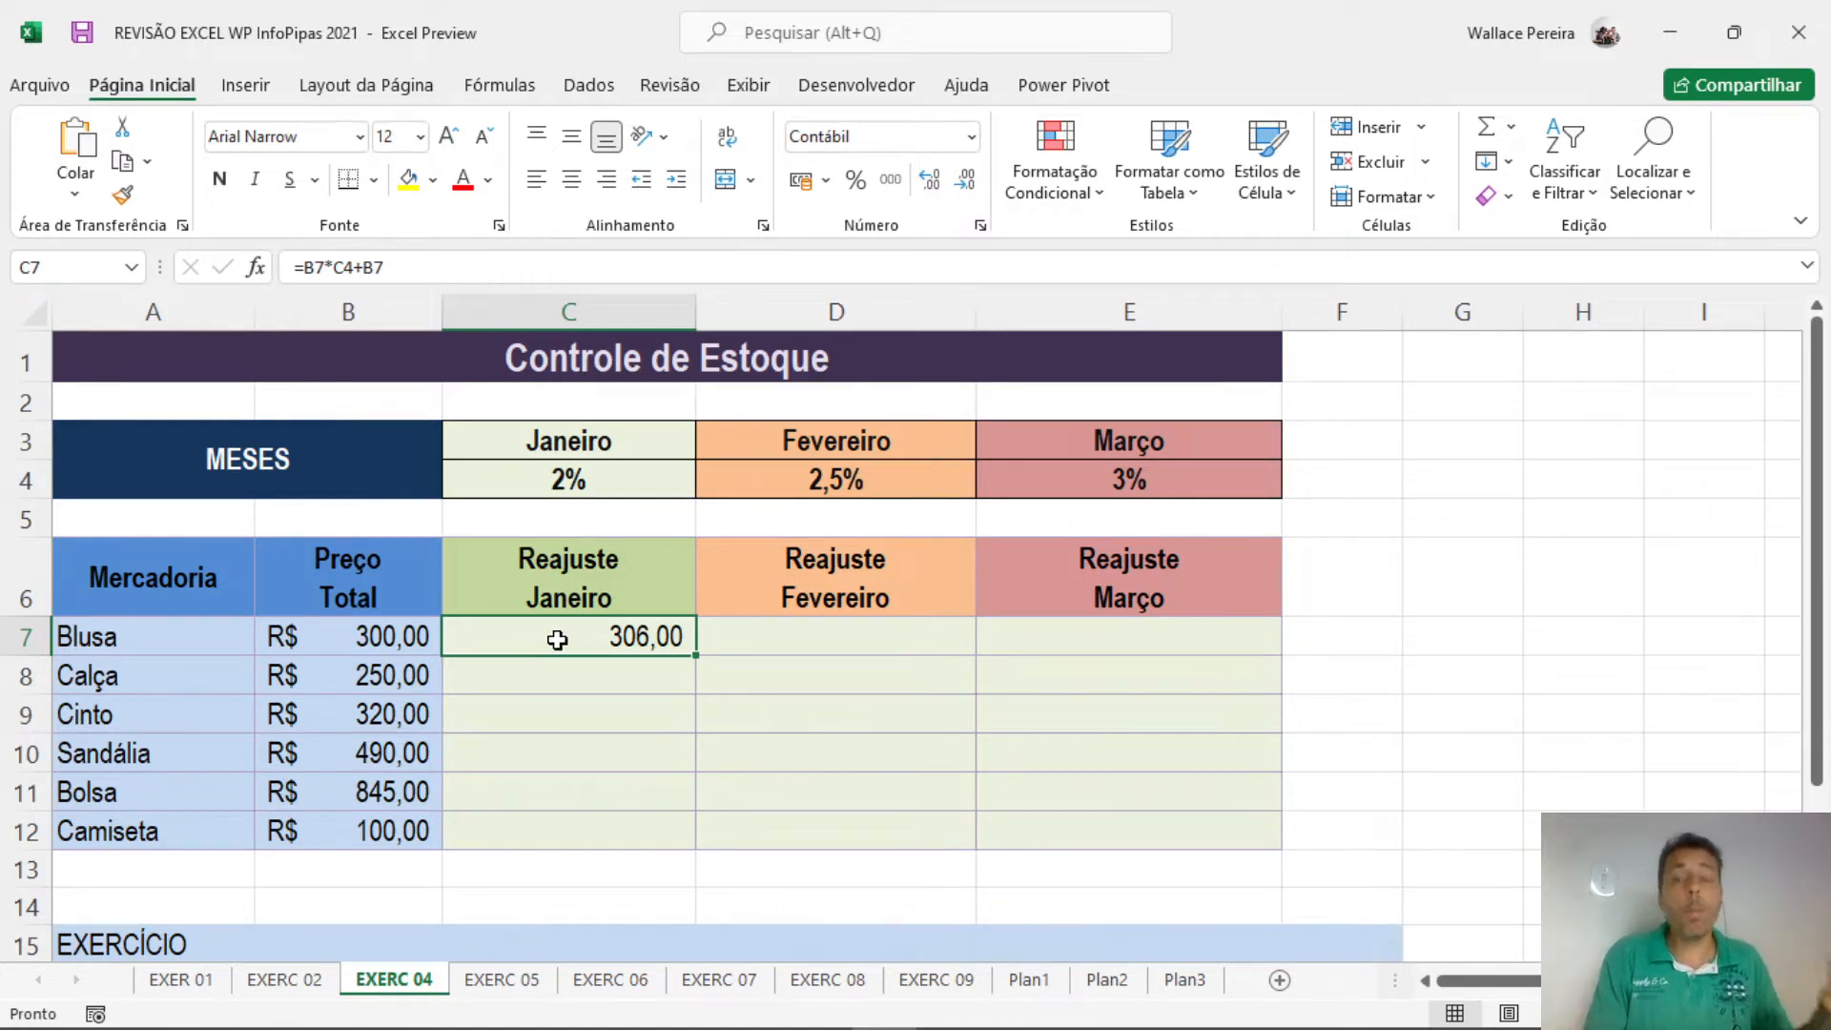
Try filling C7's formula one row down into C8 and review the B7 and C4 references in C7.
left_click_drag(557, 639, 1085, 645)
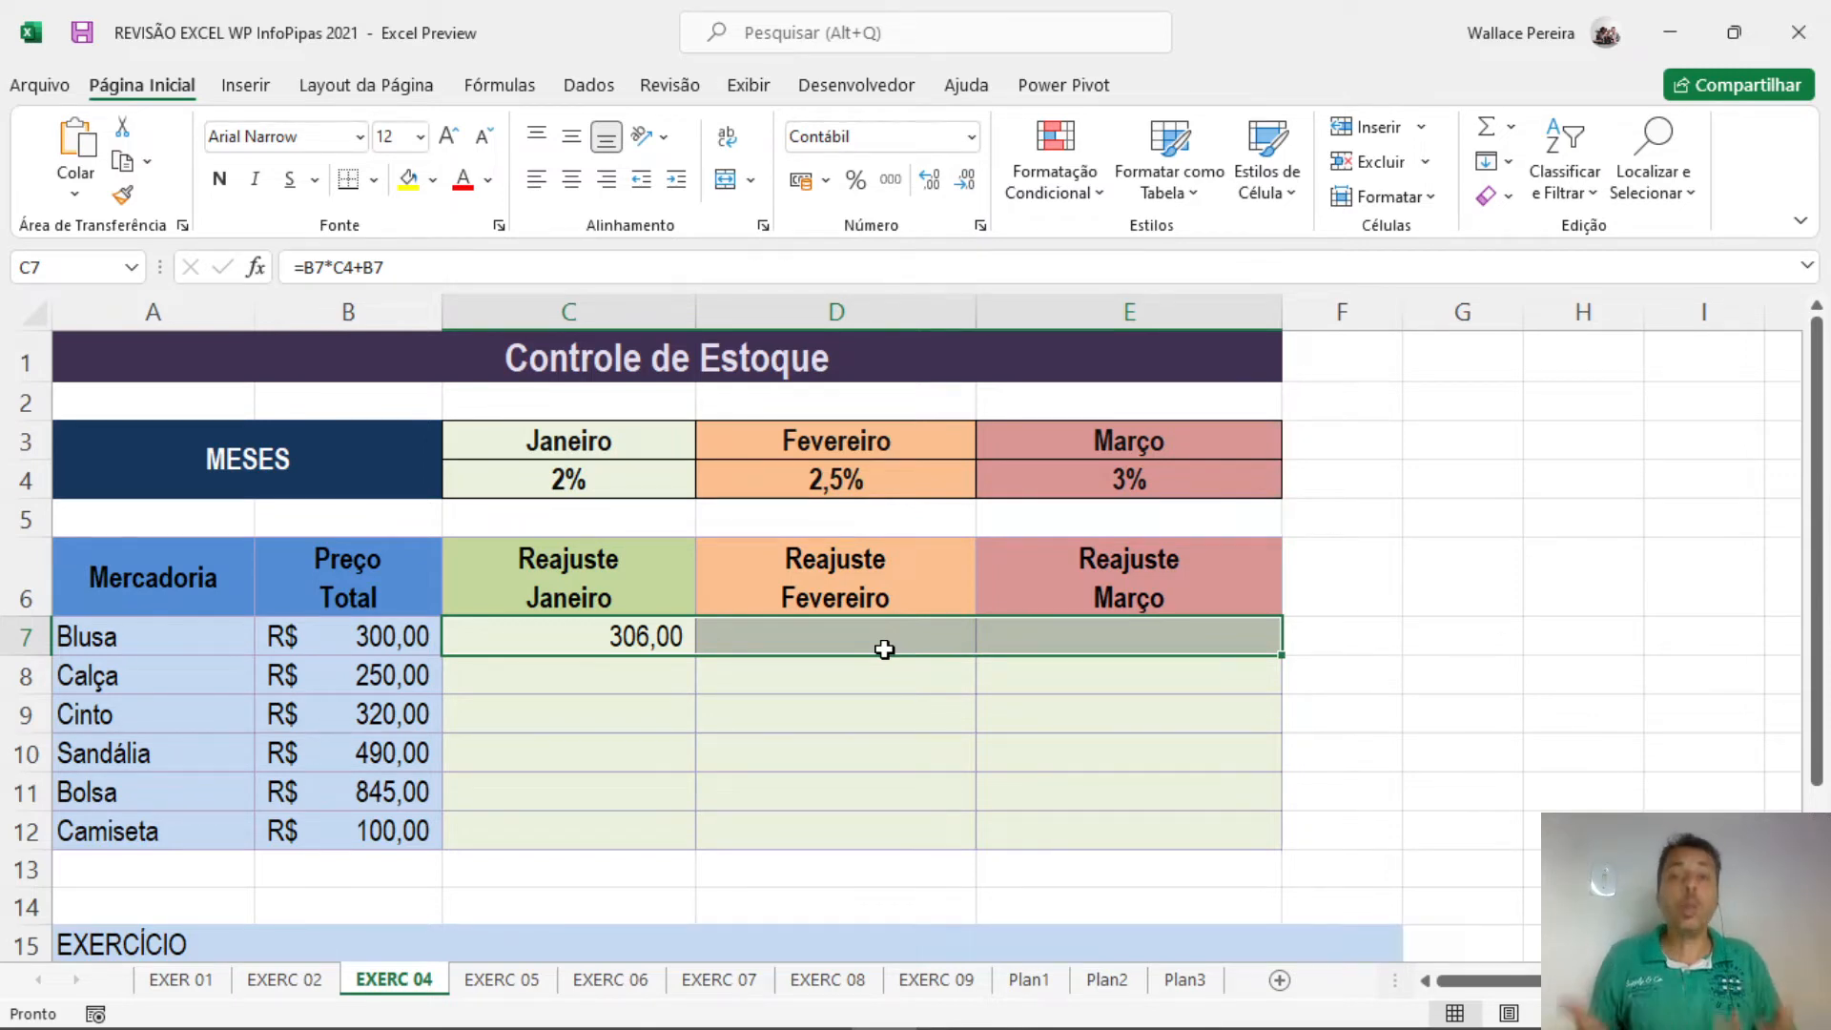
left_click(615, 636)
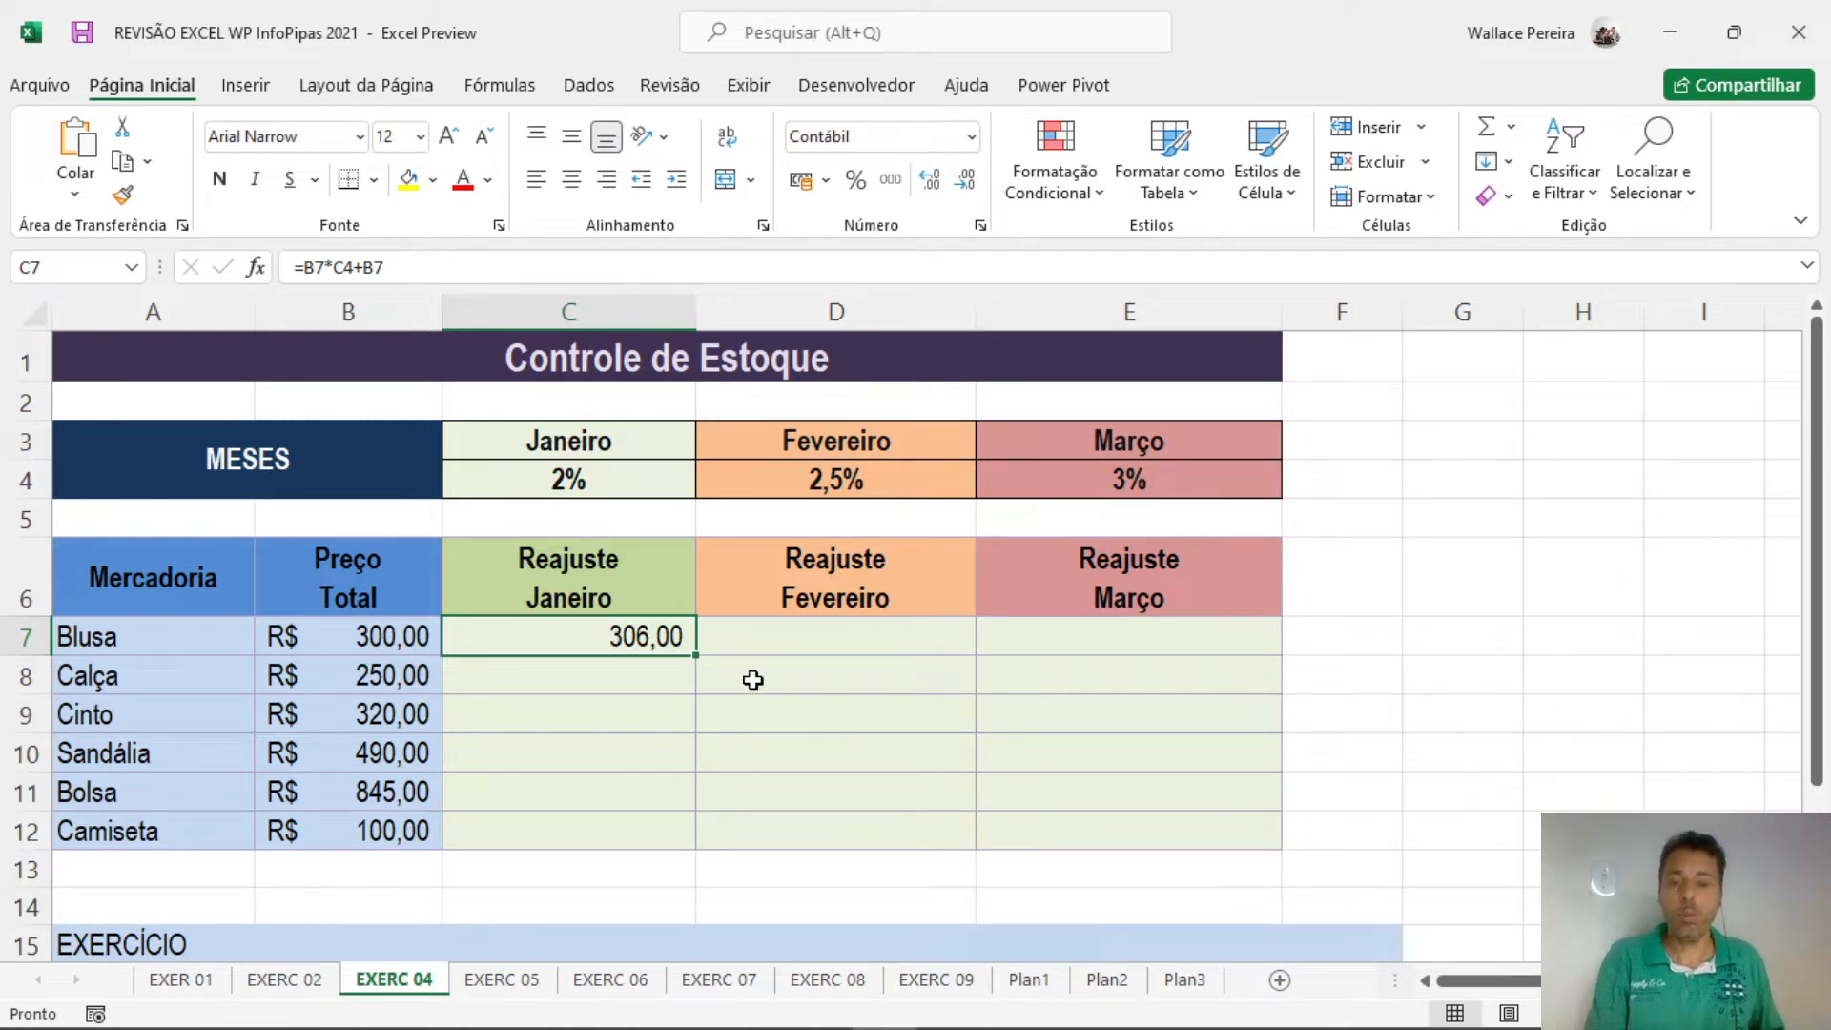
left_click_drag(696, 656, 699, 695)
left_click(622, 639)
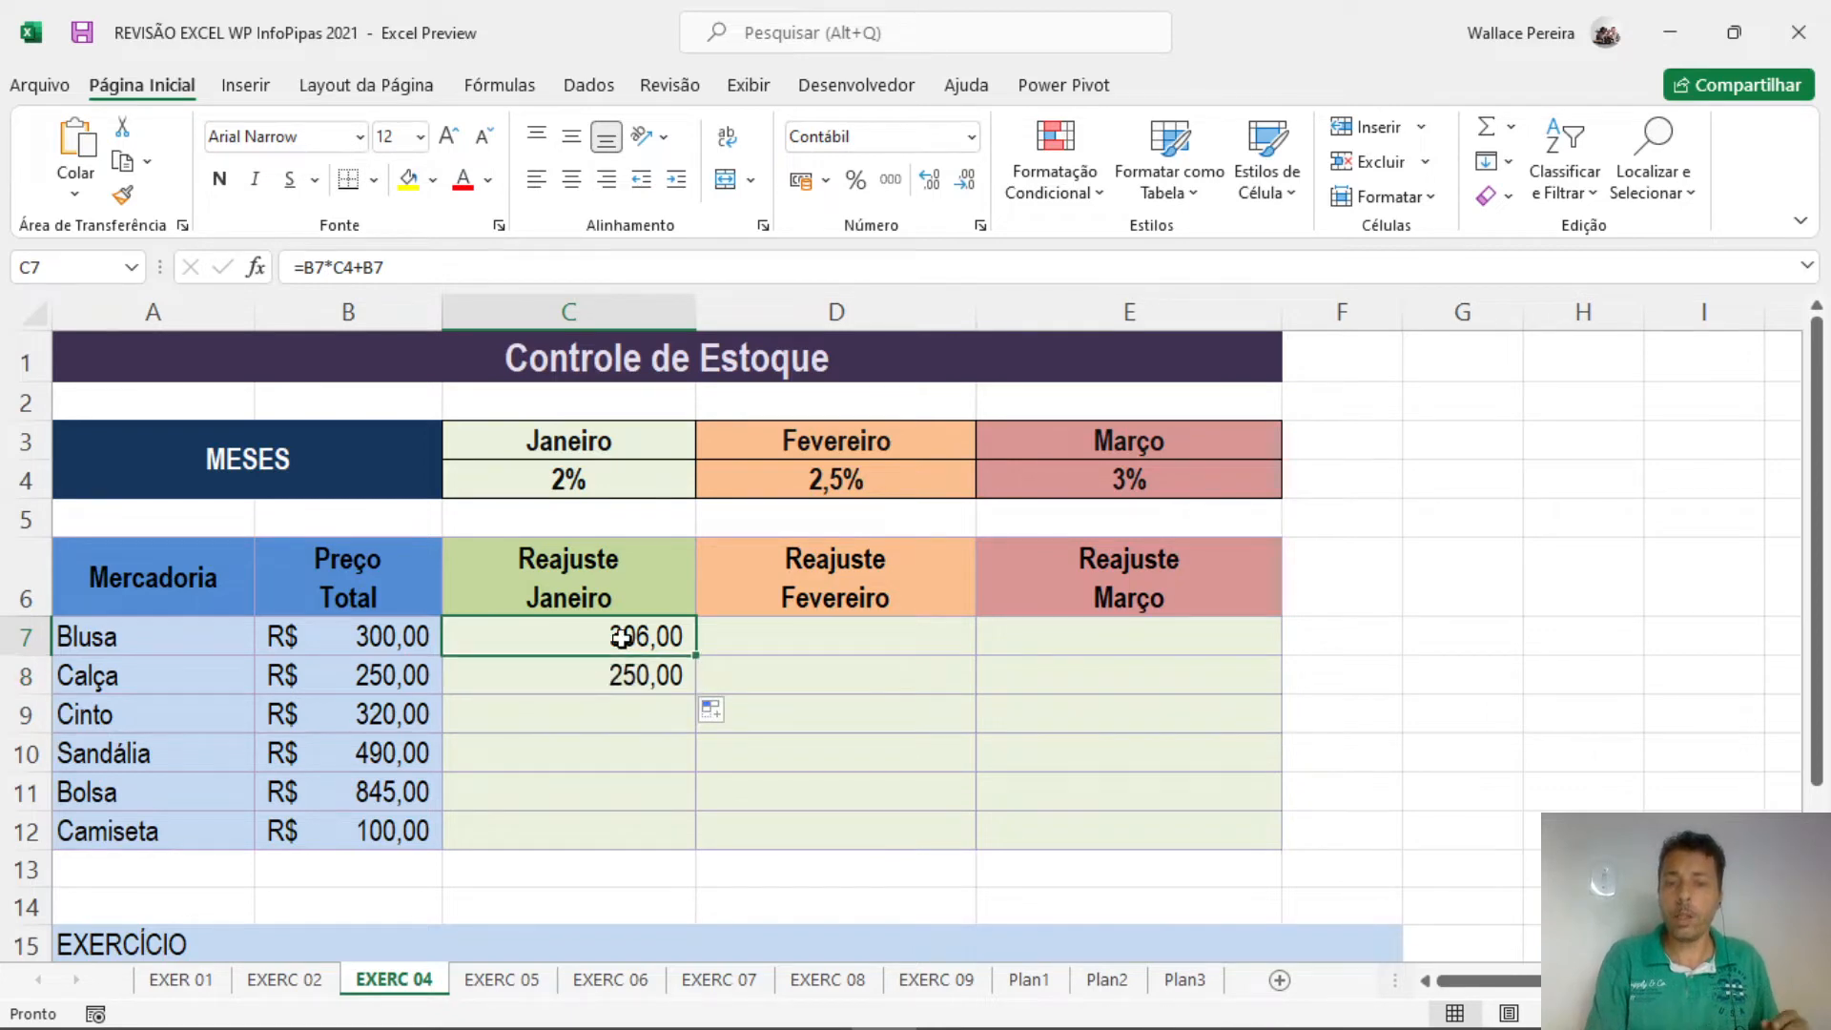
double_click(622, 639)
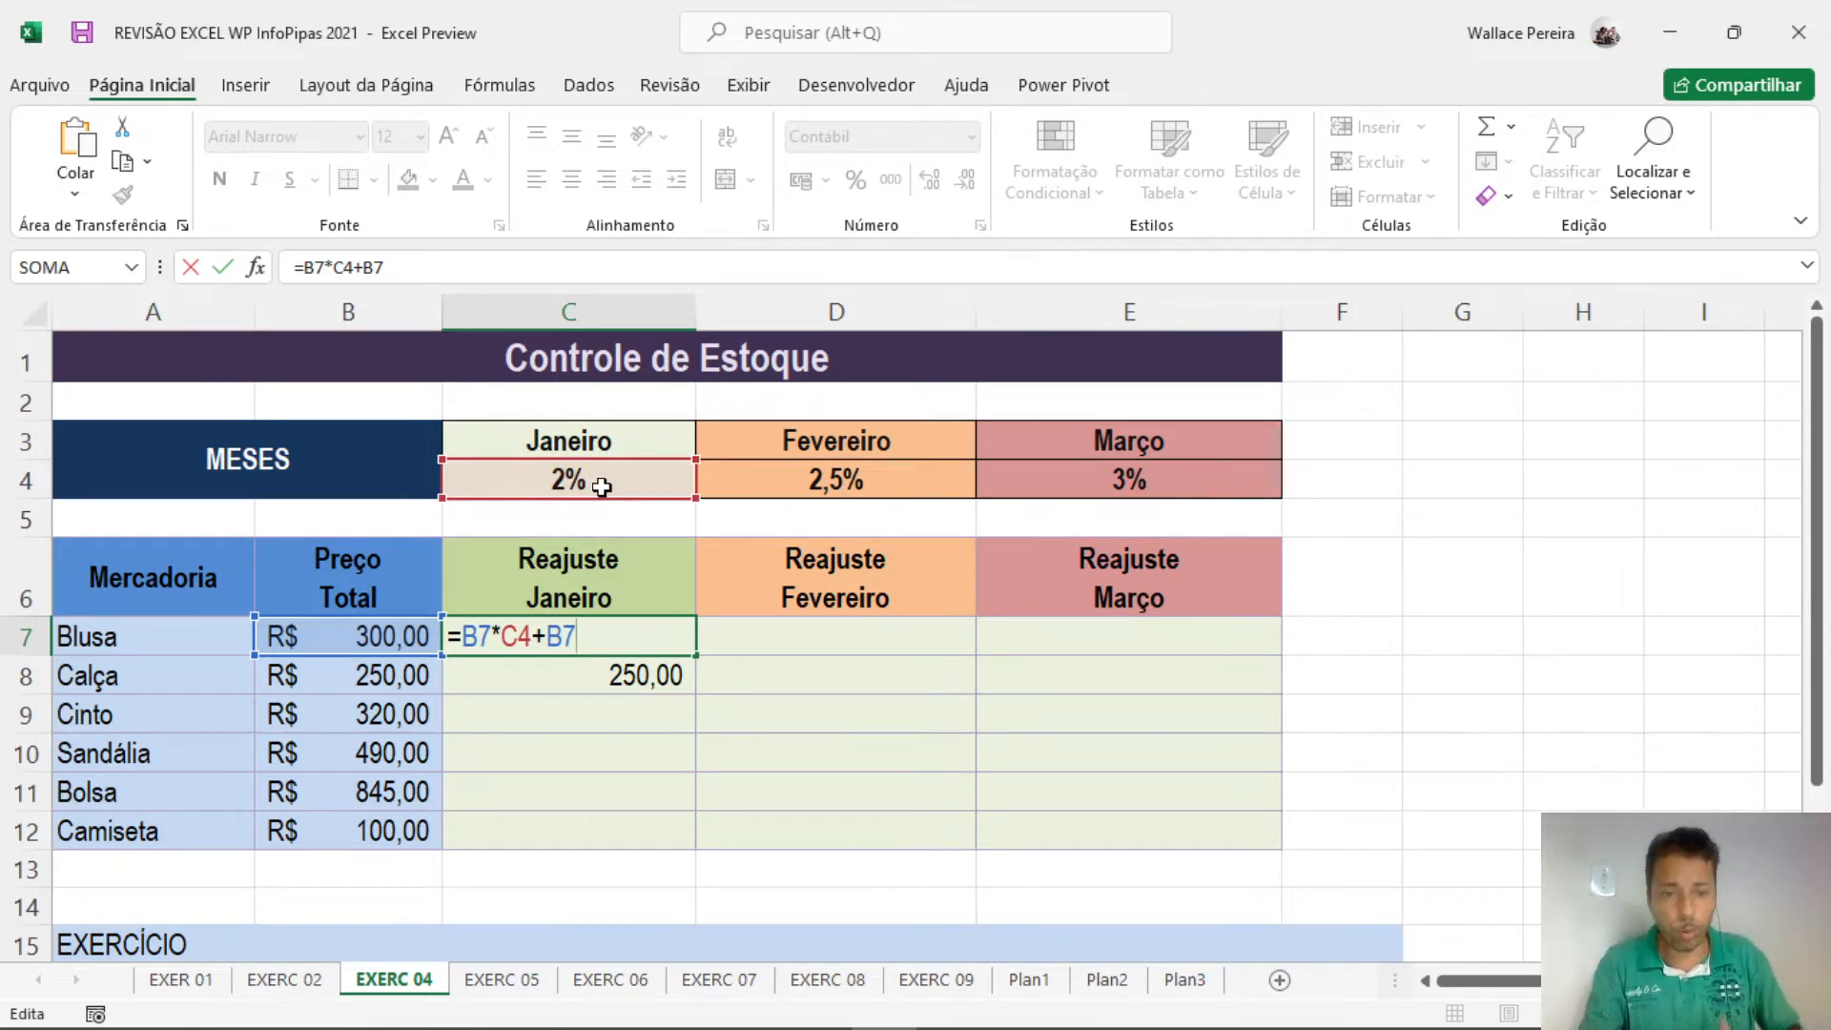
key("ctrl+Return")
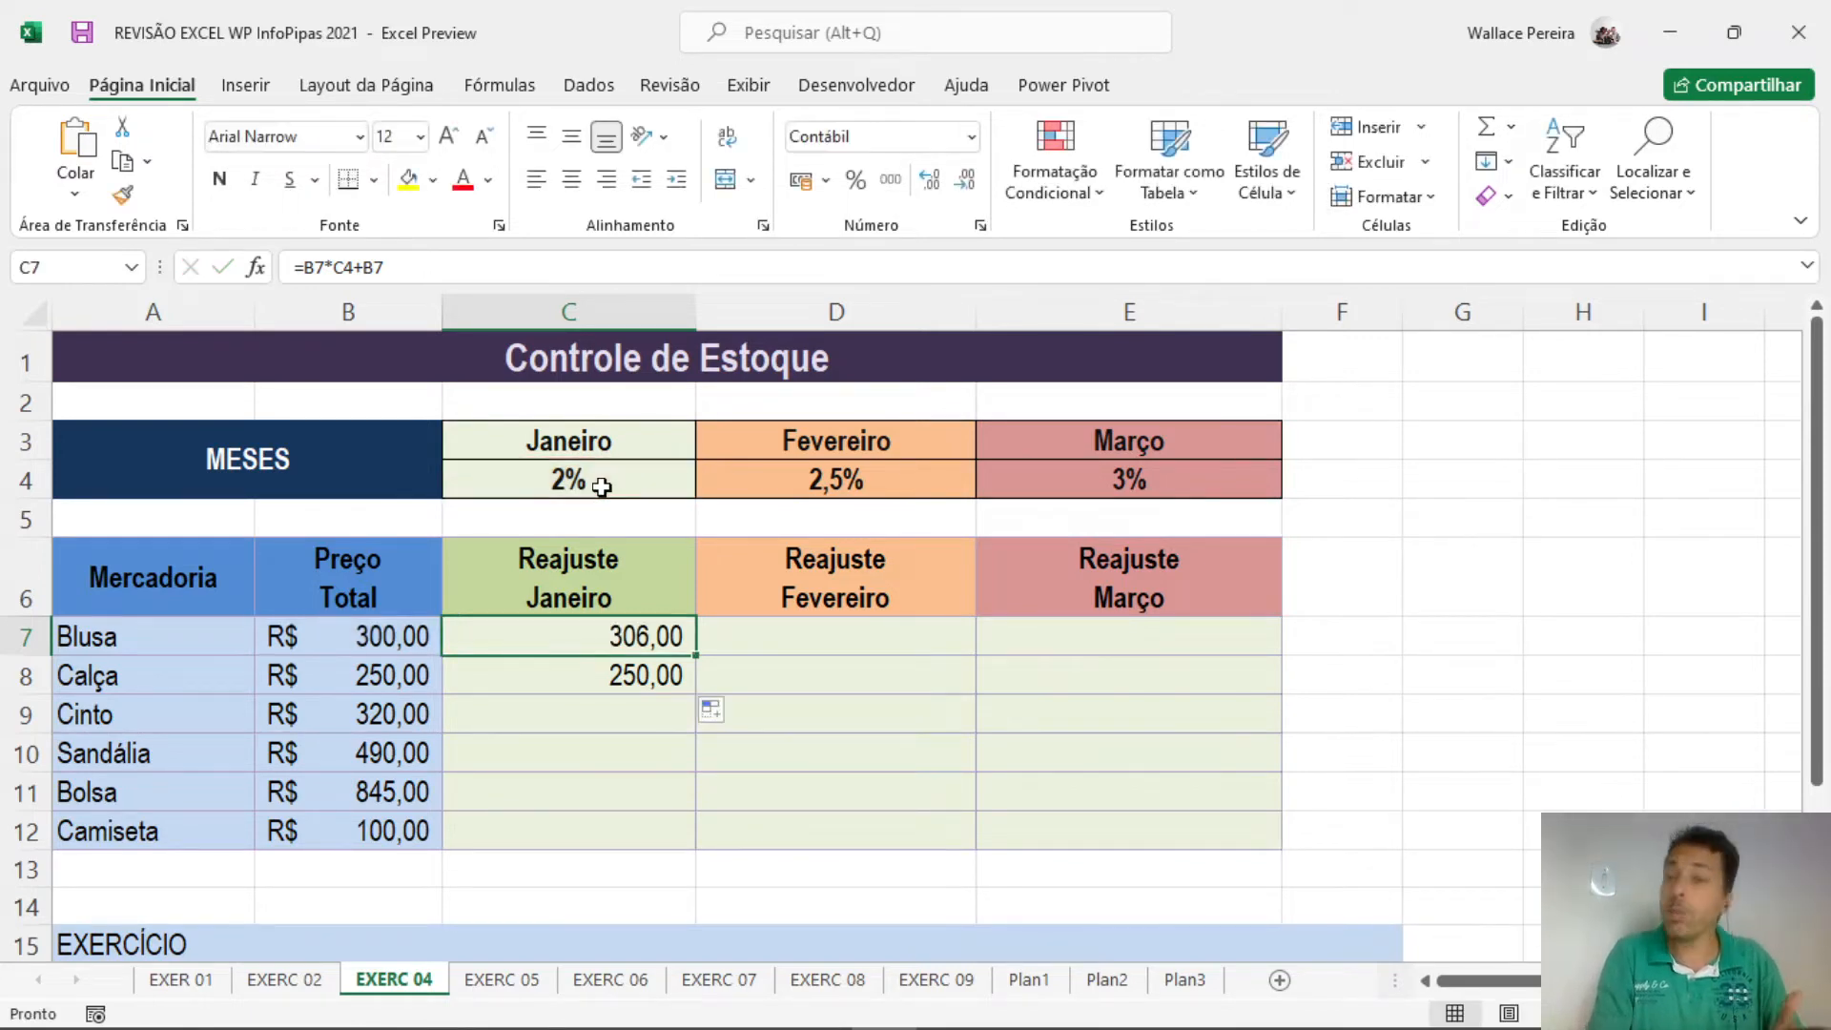
Check which cells the filled formula in C8 references and clear that cell.
double_click(629, 678)
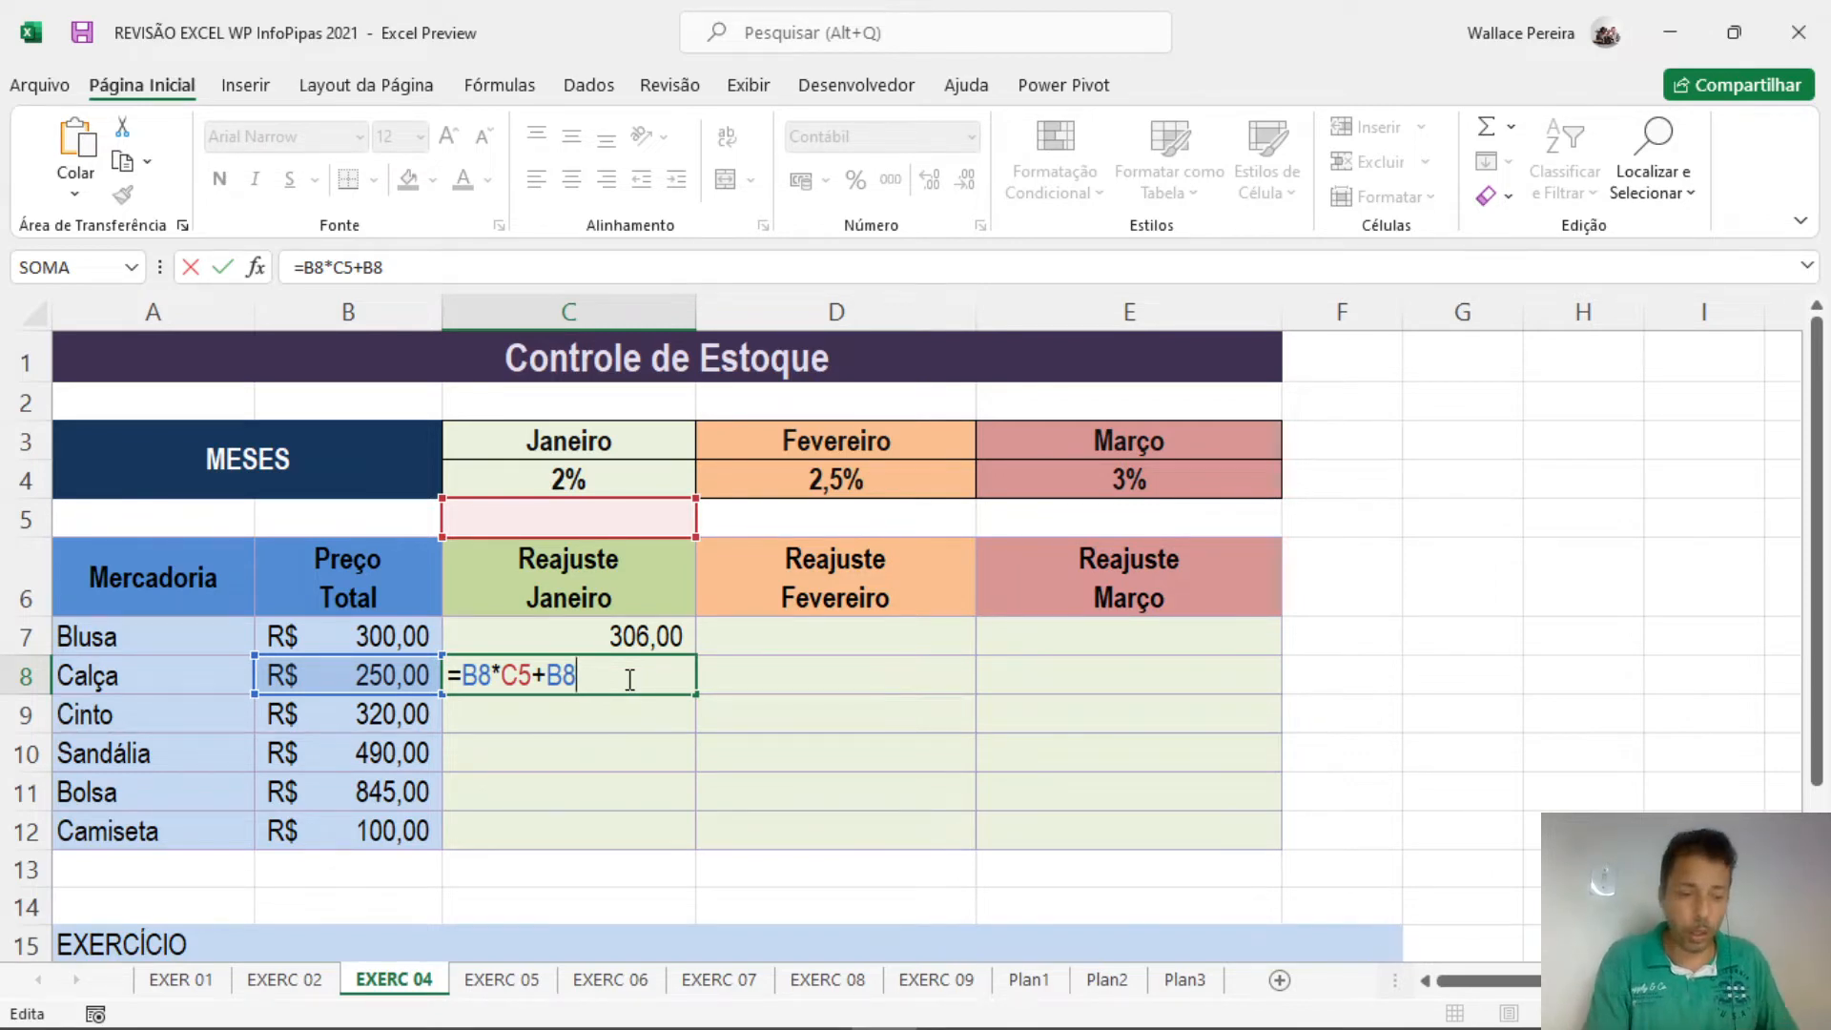
key("ctrl+Return")
key("Delete")
key("Up")
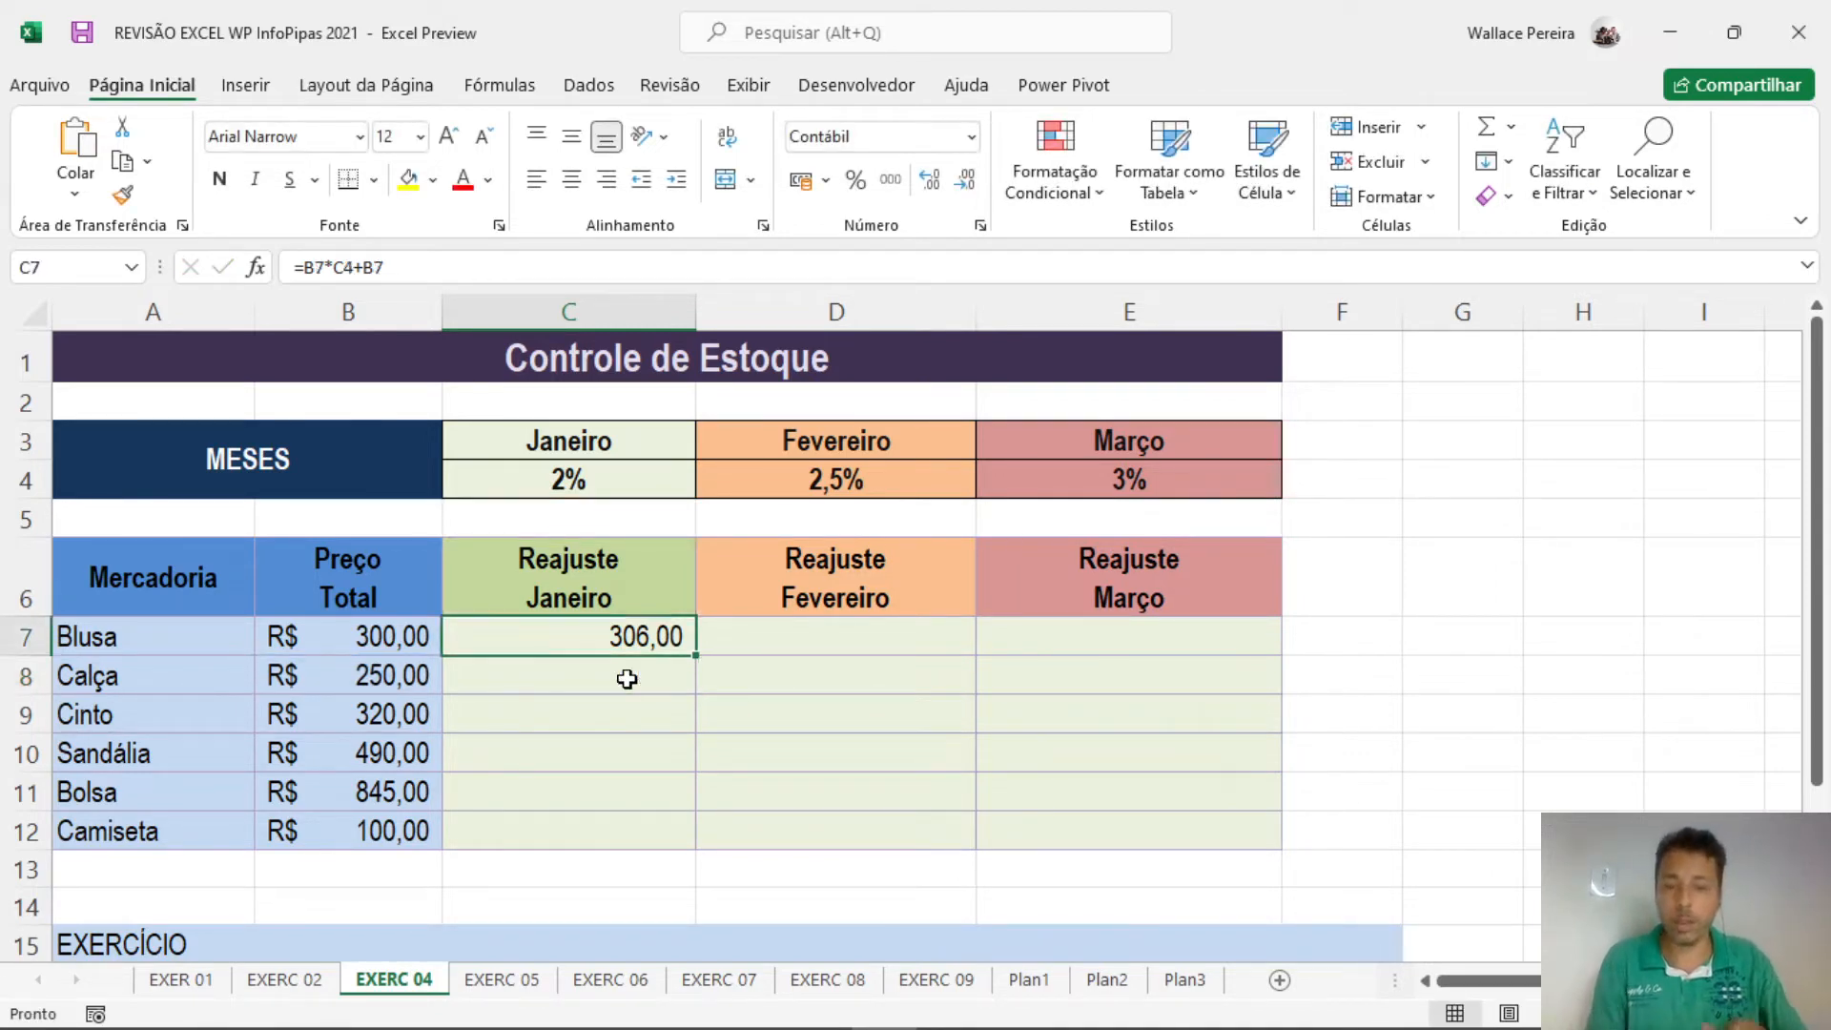
Make the C4 reference in C7's formula absolute, giving =B7*$C$4+B7, and fill it down to C12.
double_click(627, 637)
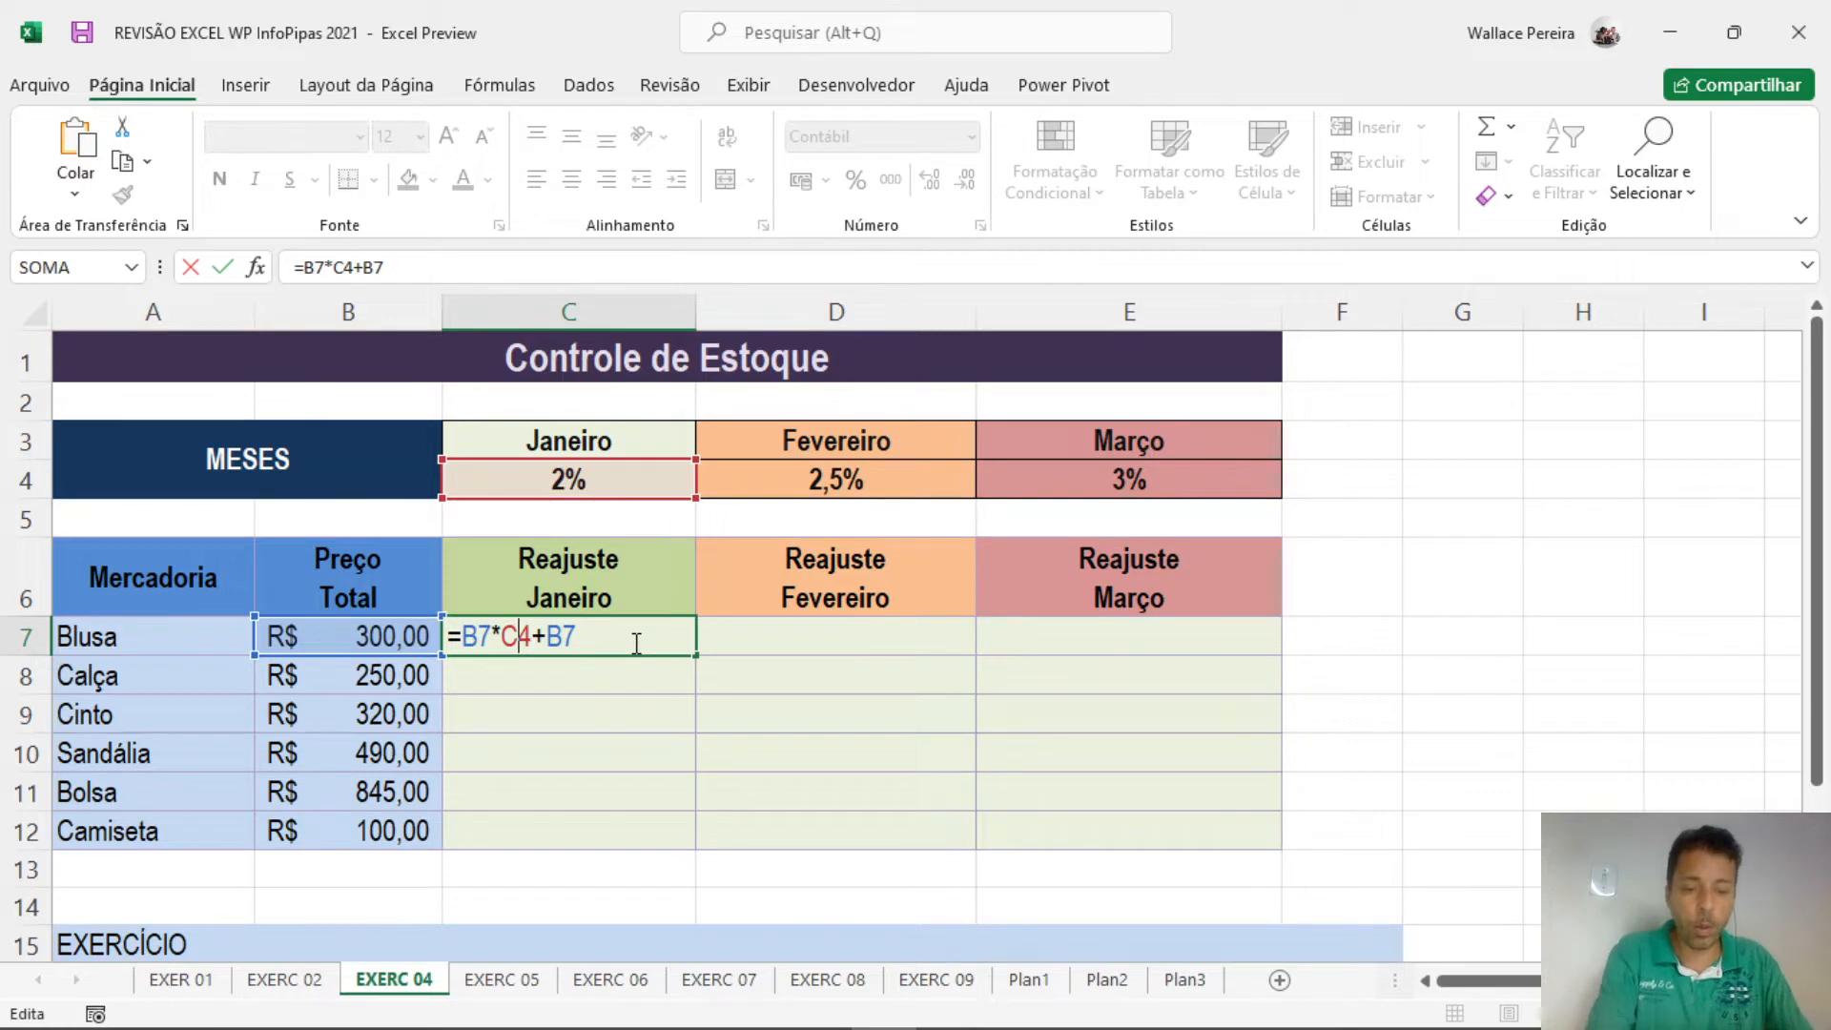
type("$")
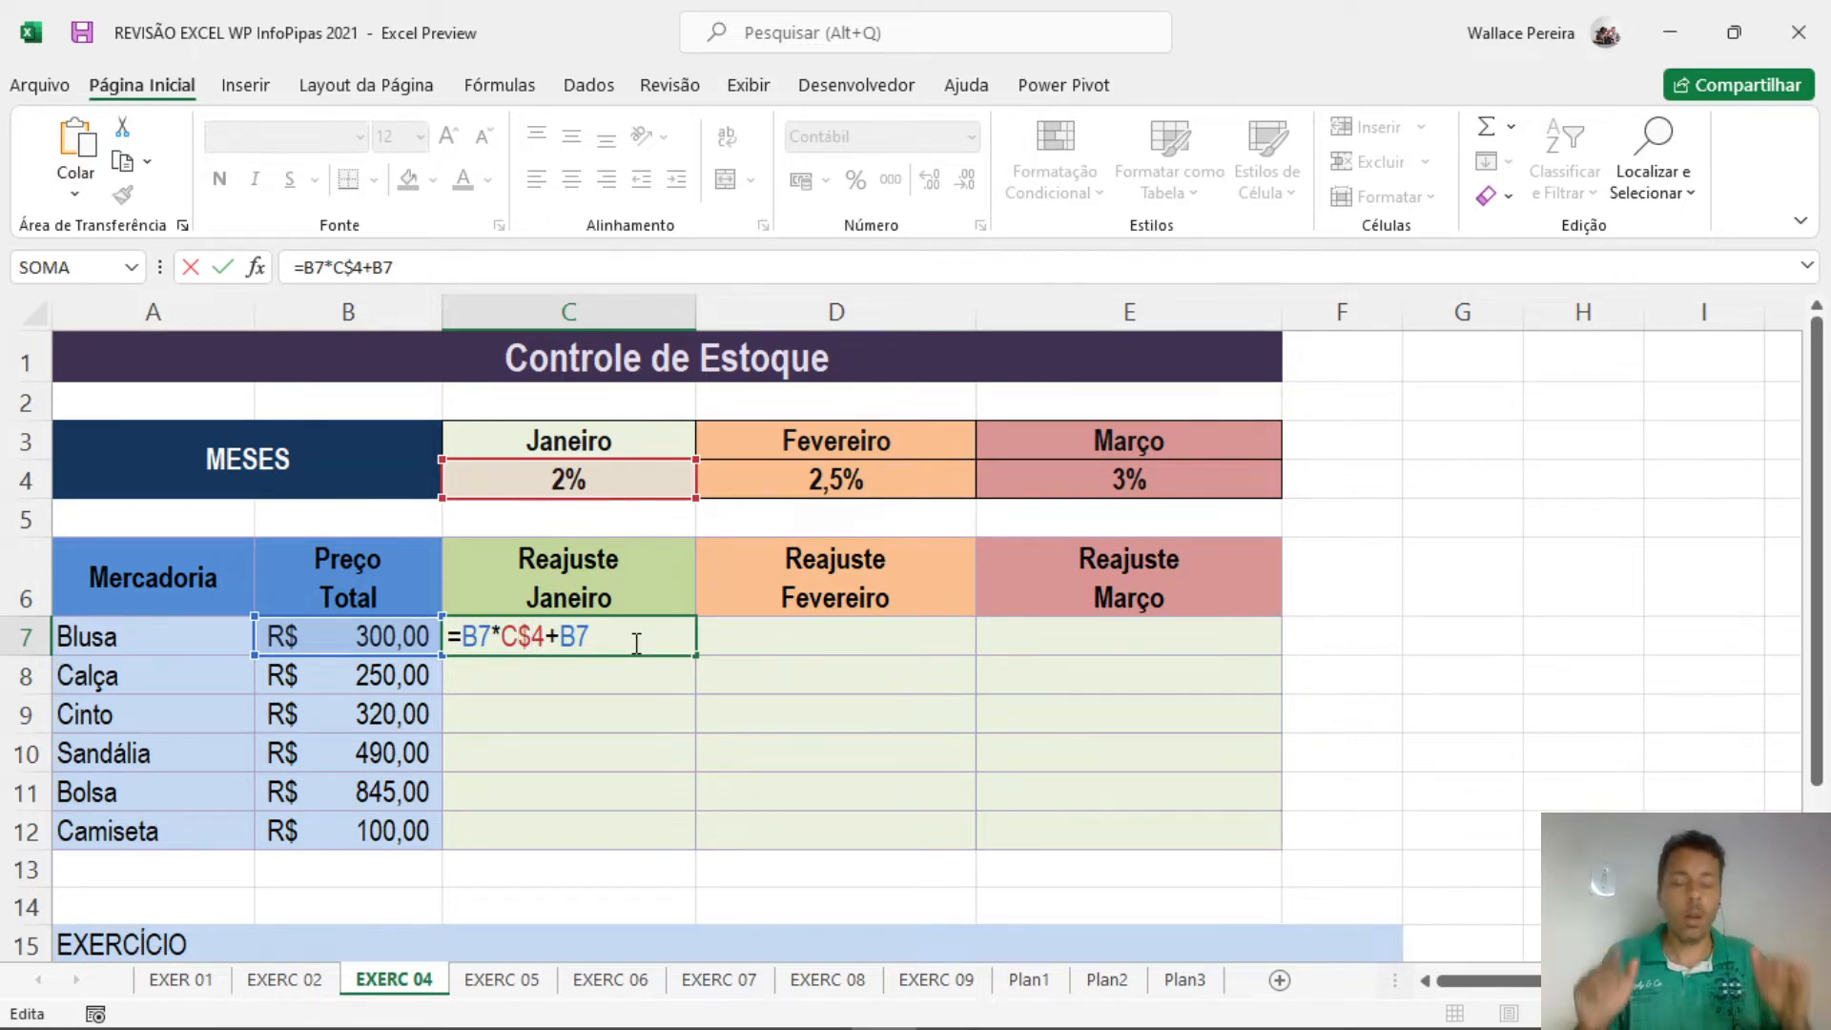
key("BackSpace")
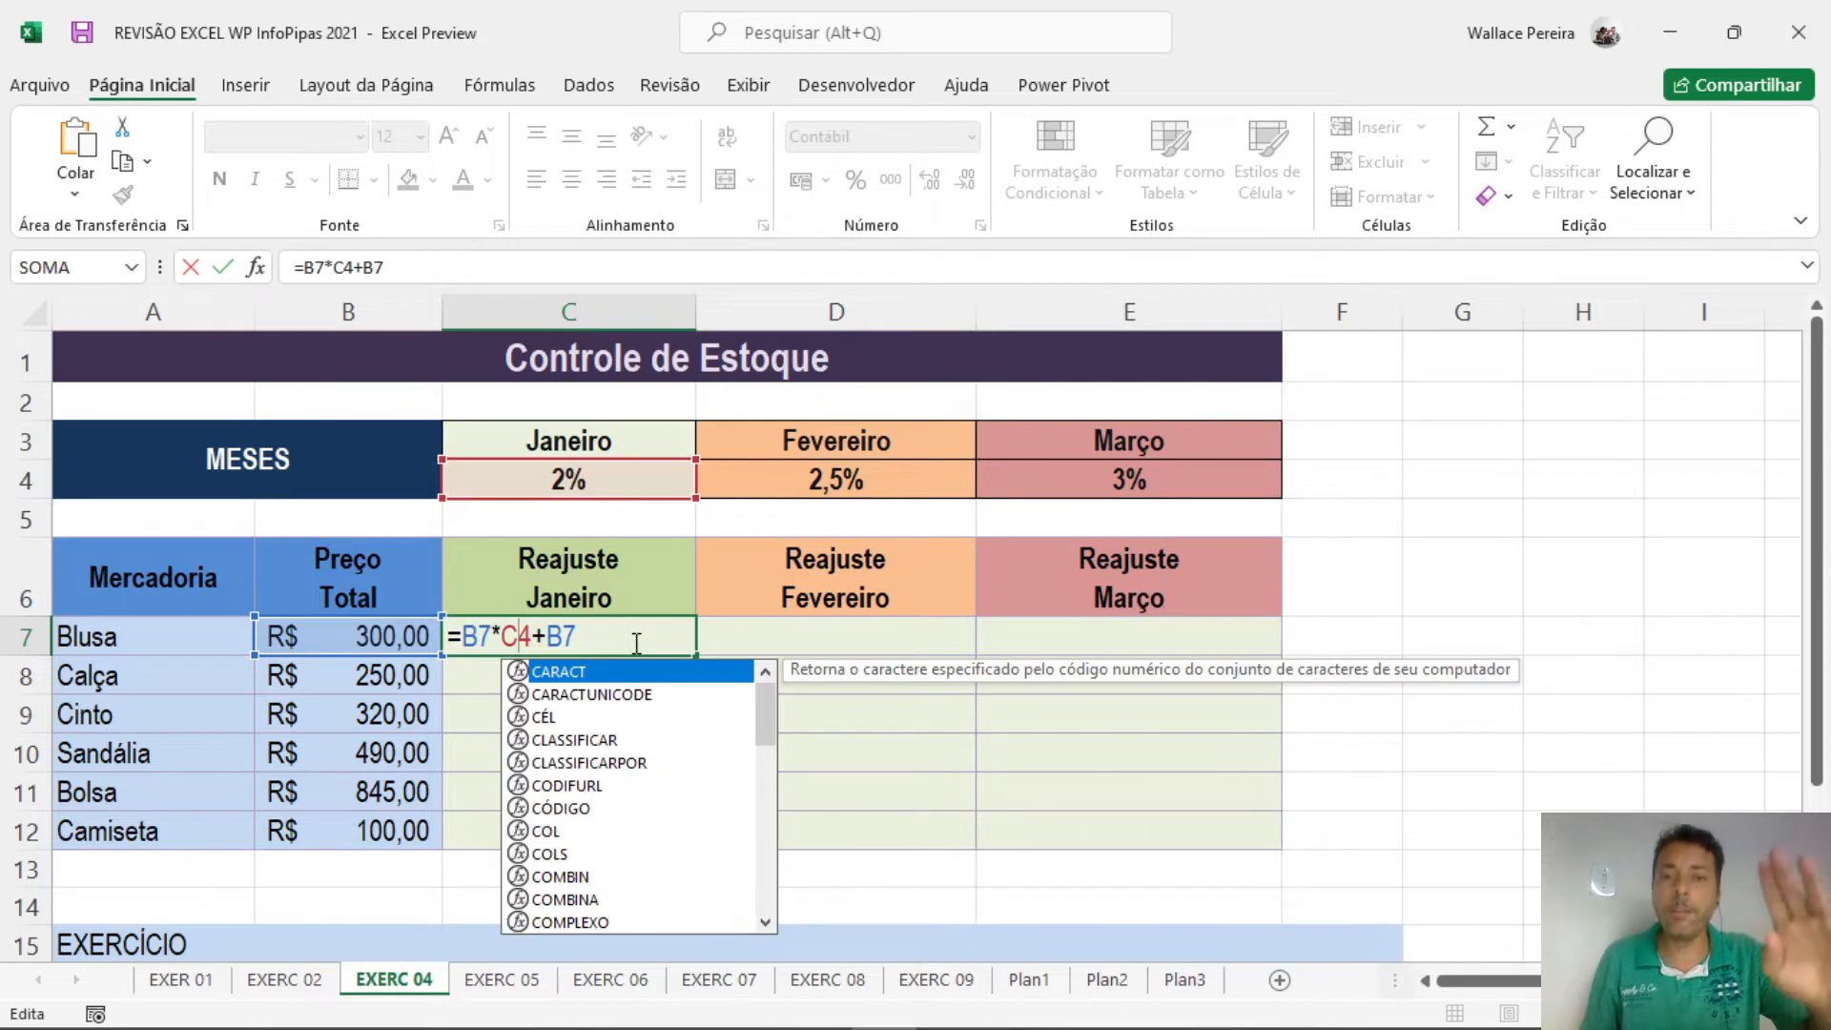
key("F4")
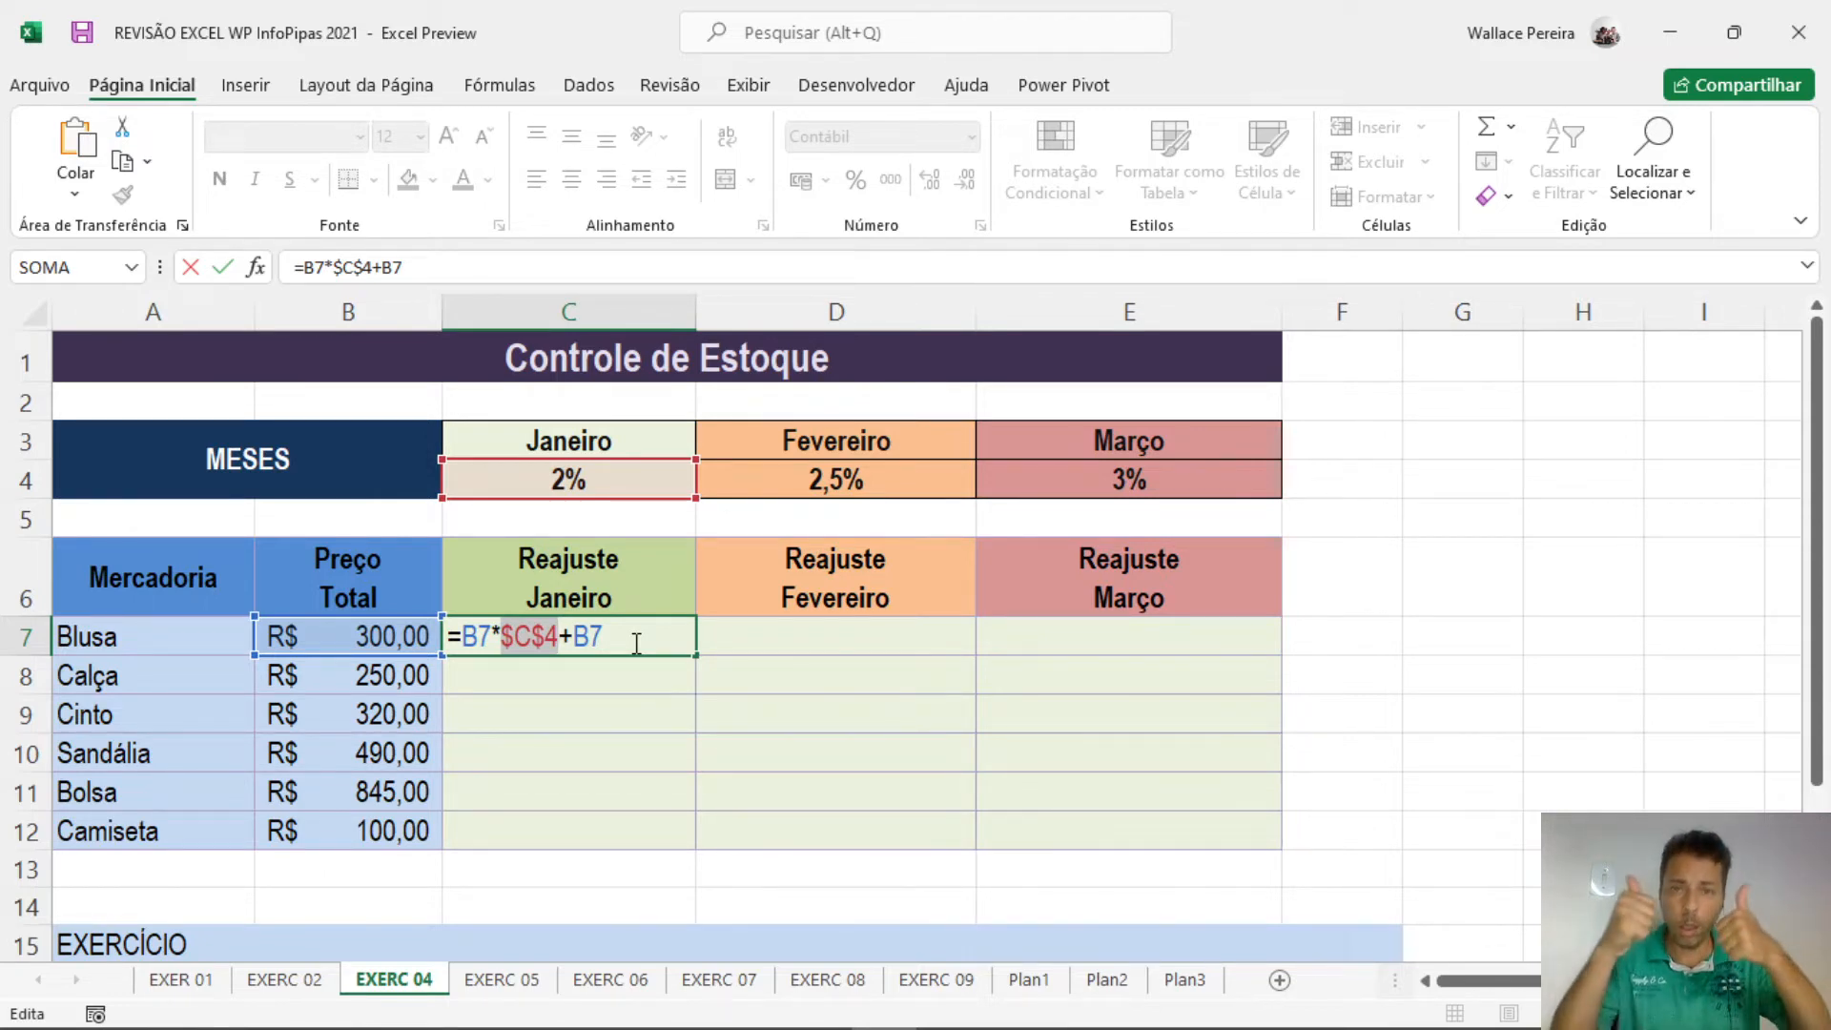
key("Return")
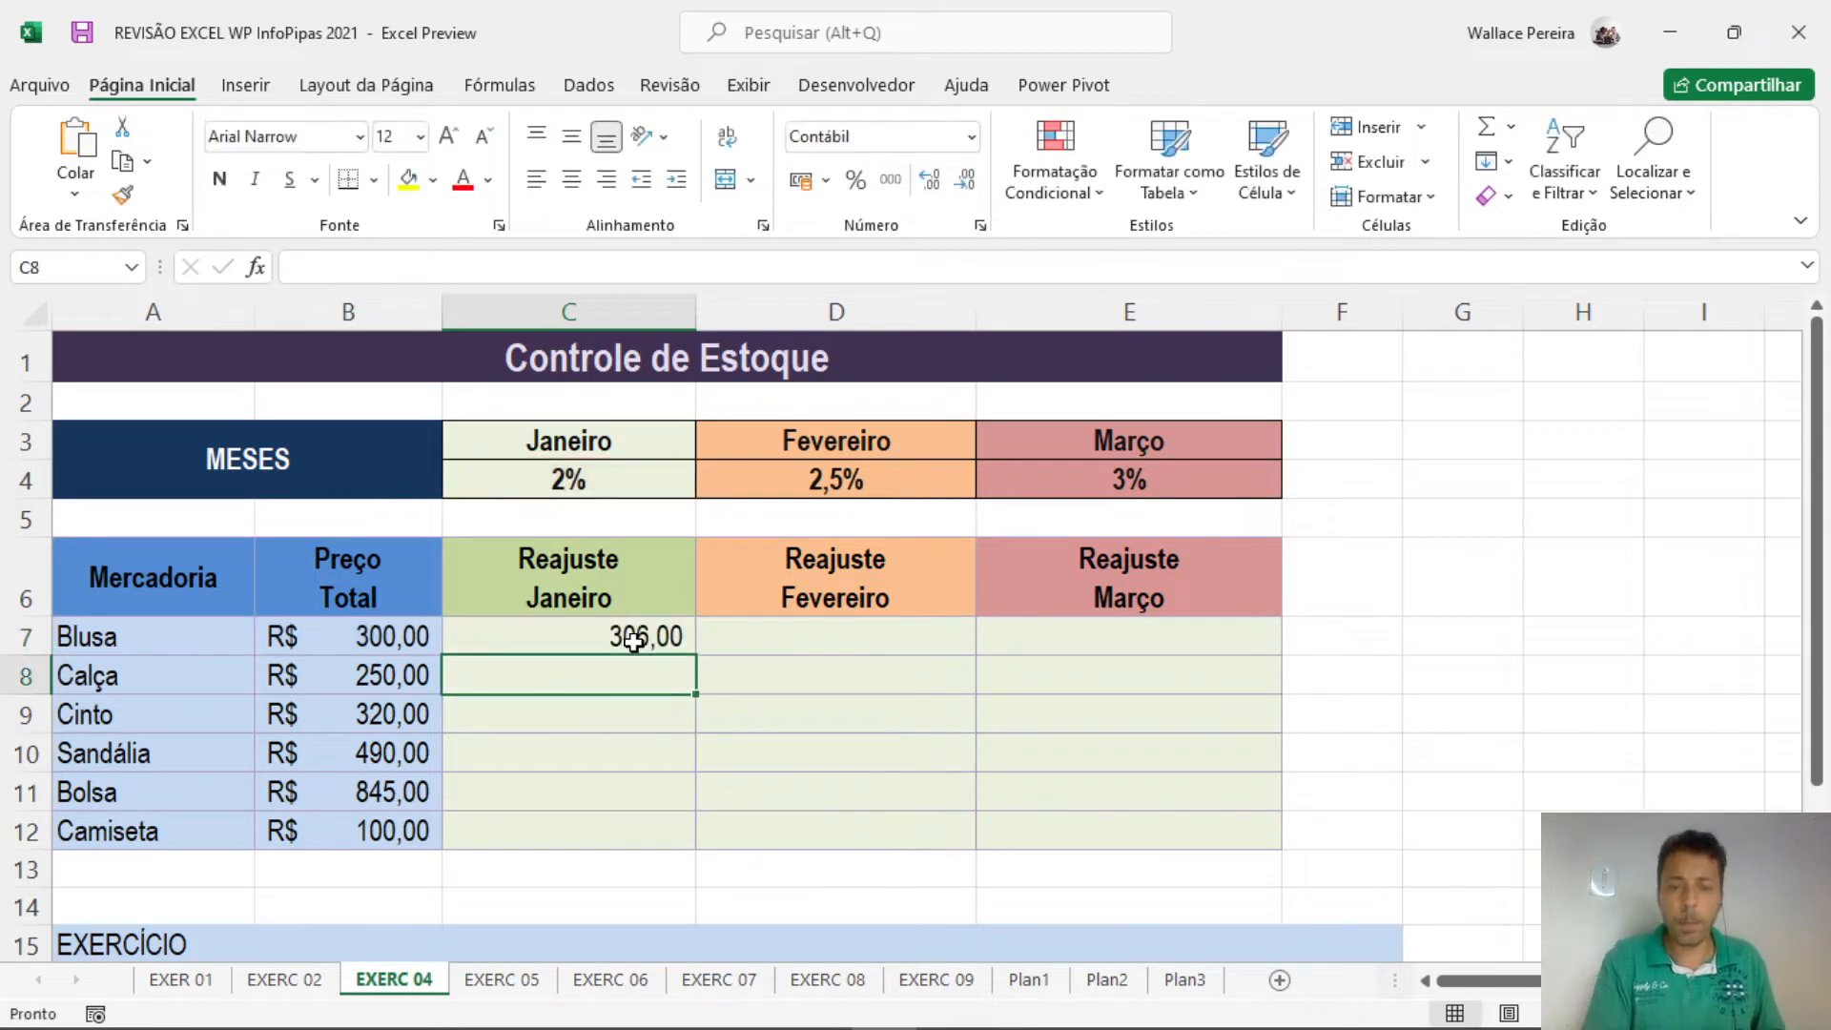
left_click(632, 637)
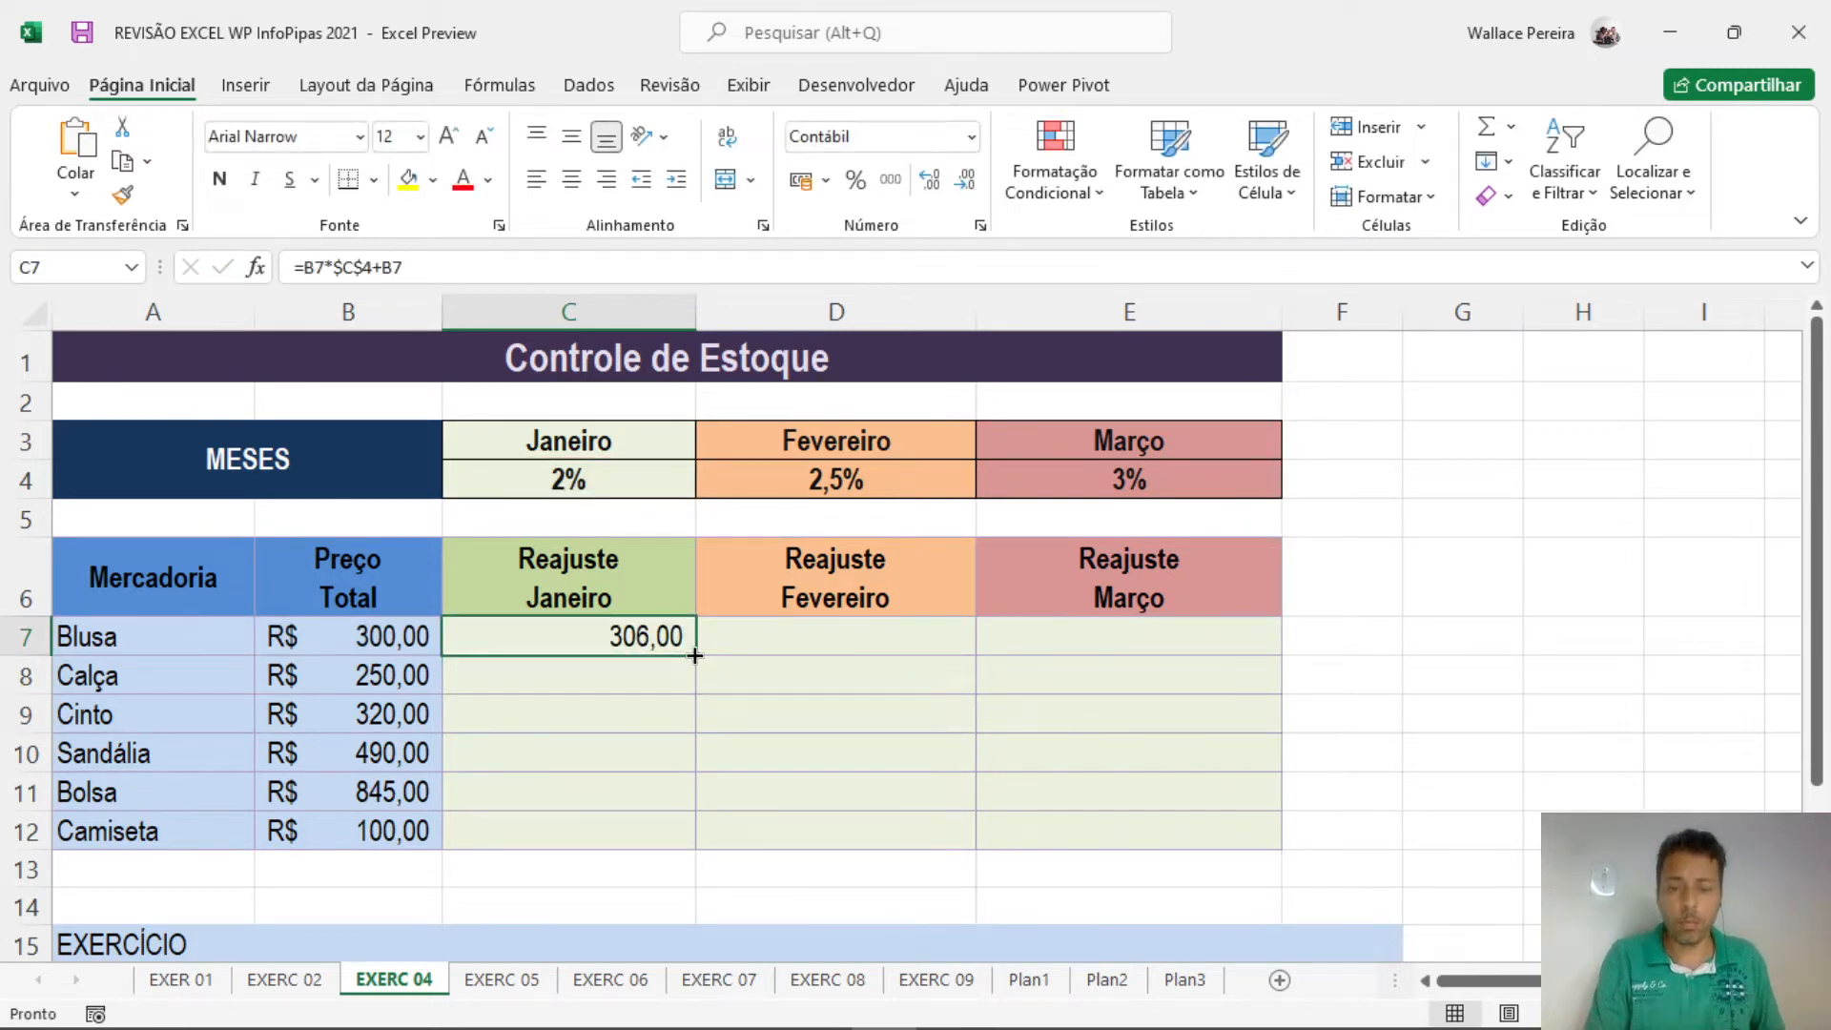
double_click(694, 656)
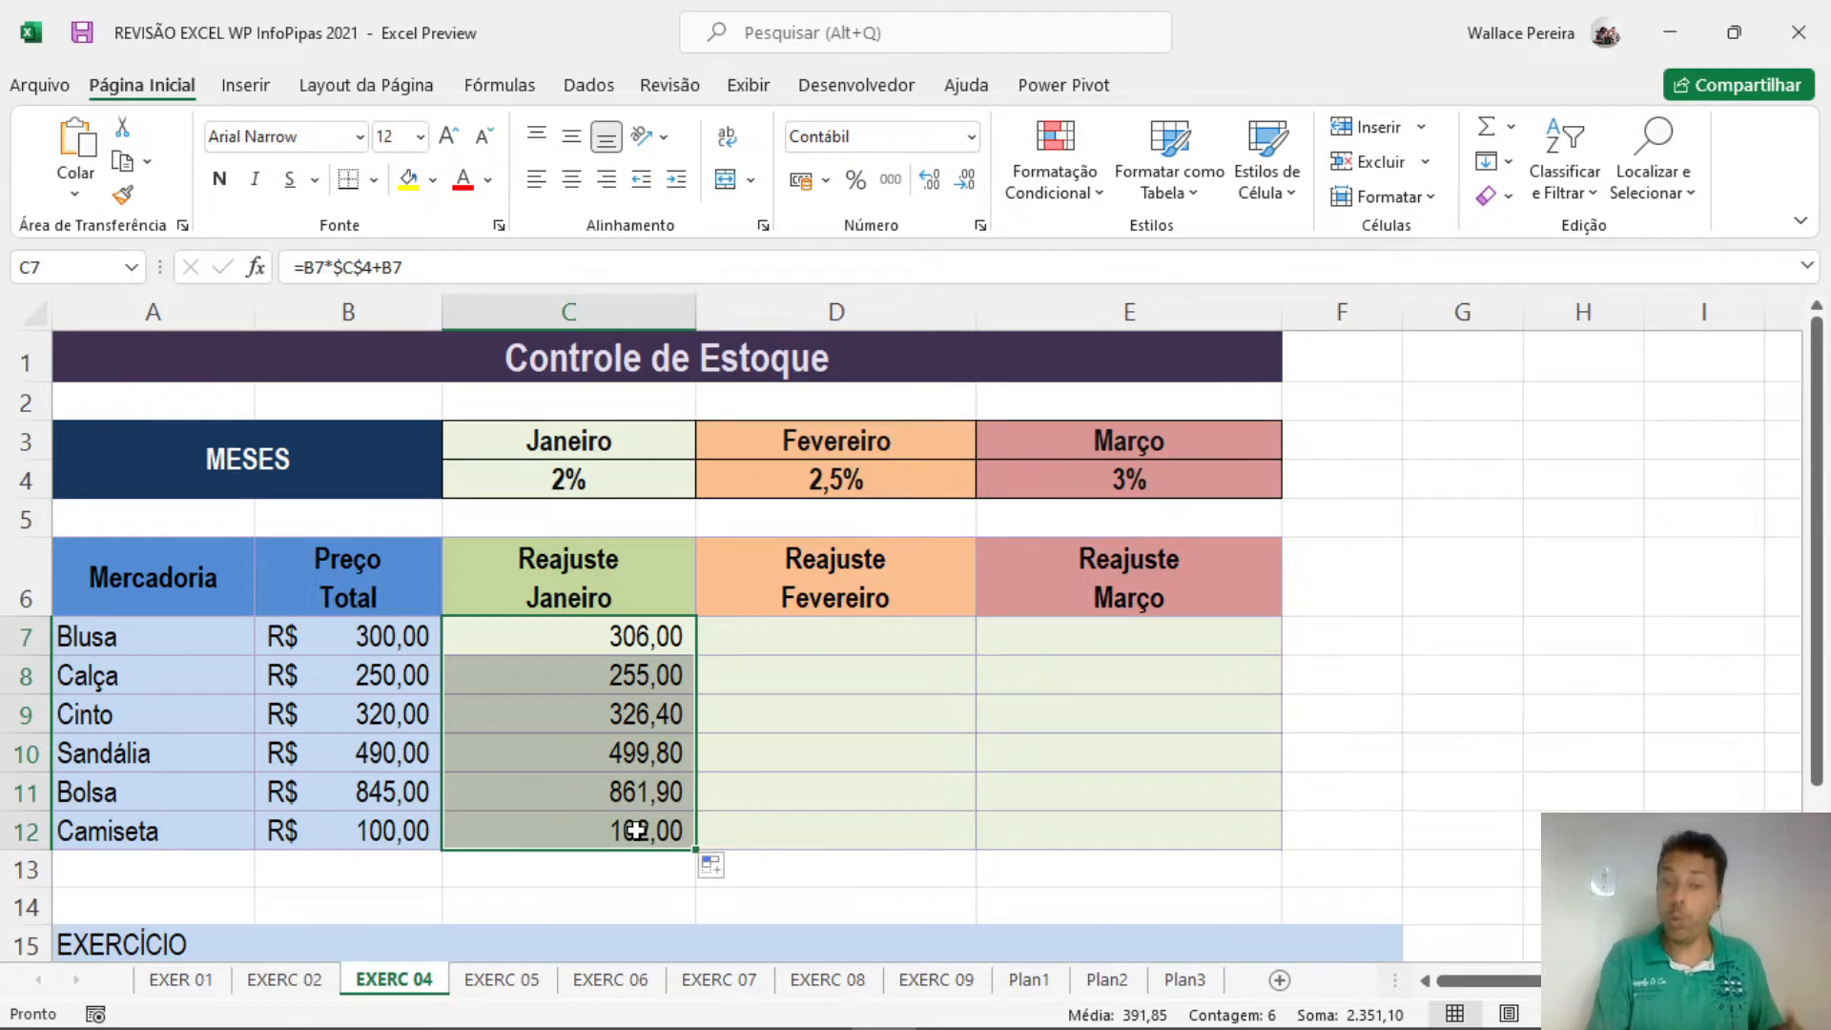
Examine the references in the filled Reajuste Janeiro formulas in C12, C11, C10 and C9, checking the rate reference in each.
left_click(595, 829)
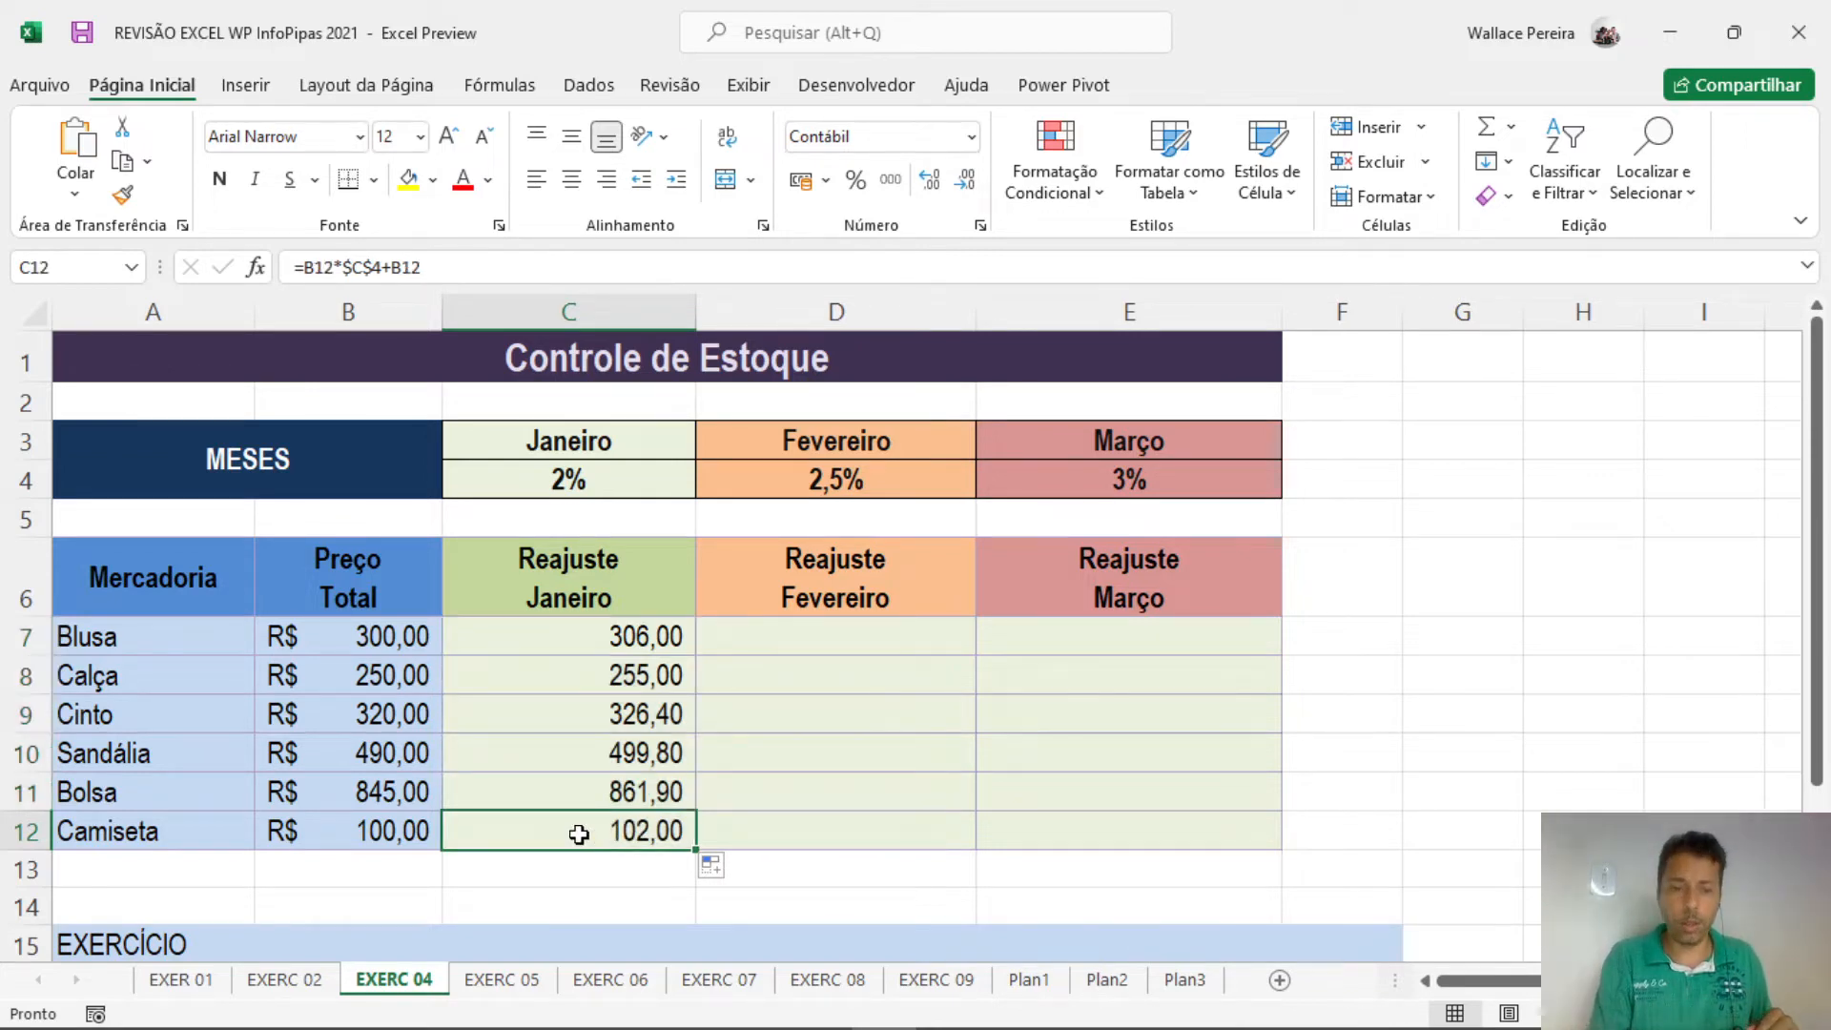
double_click(574, 836)
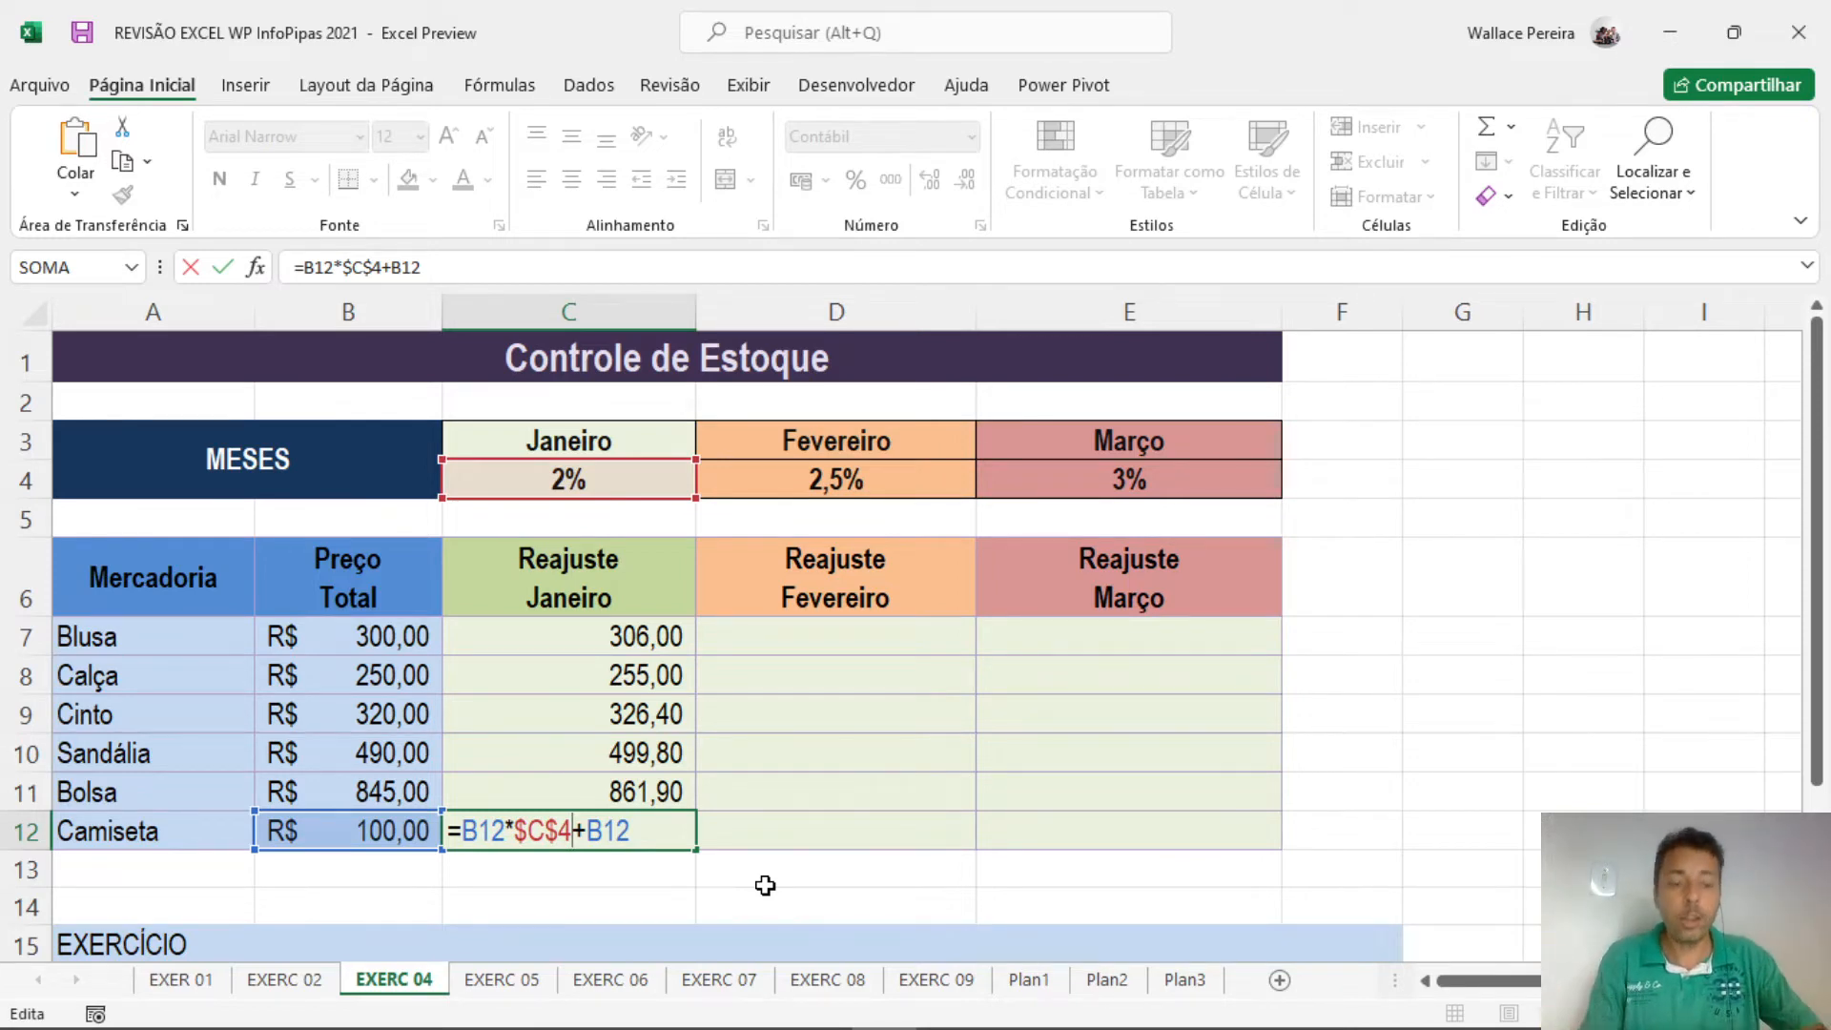
key("ctrl+Return")
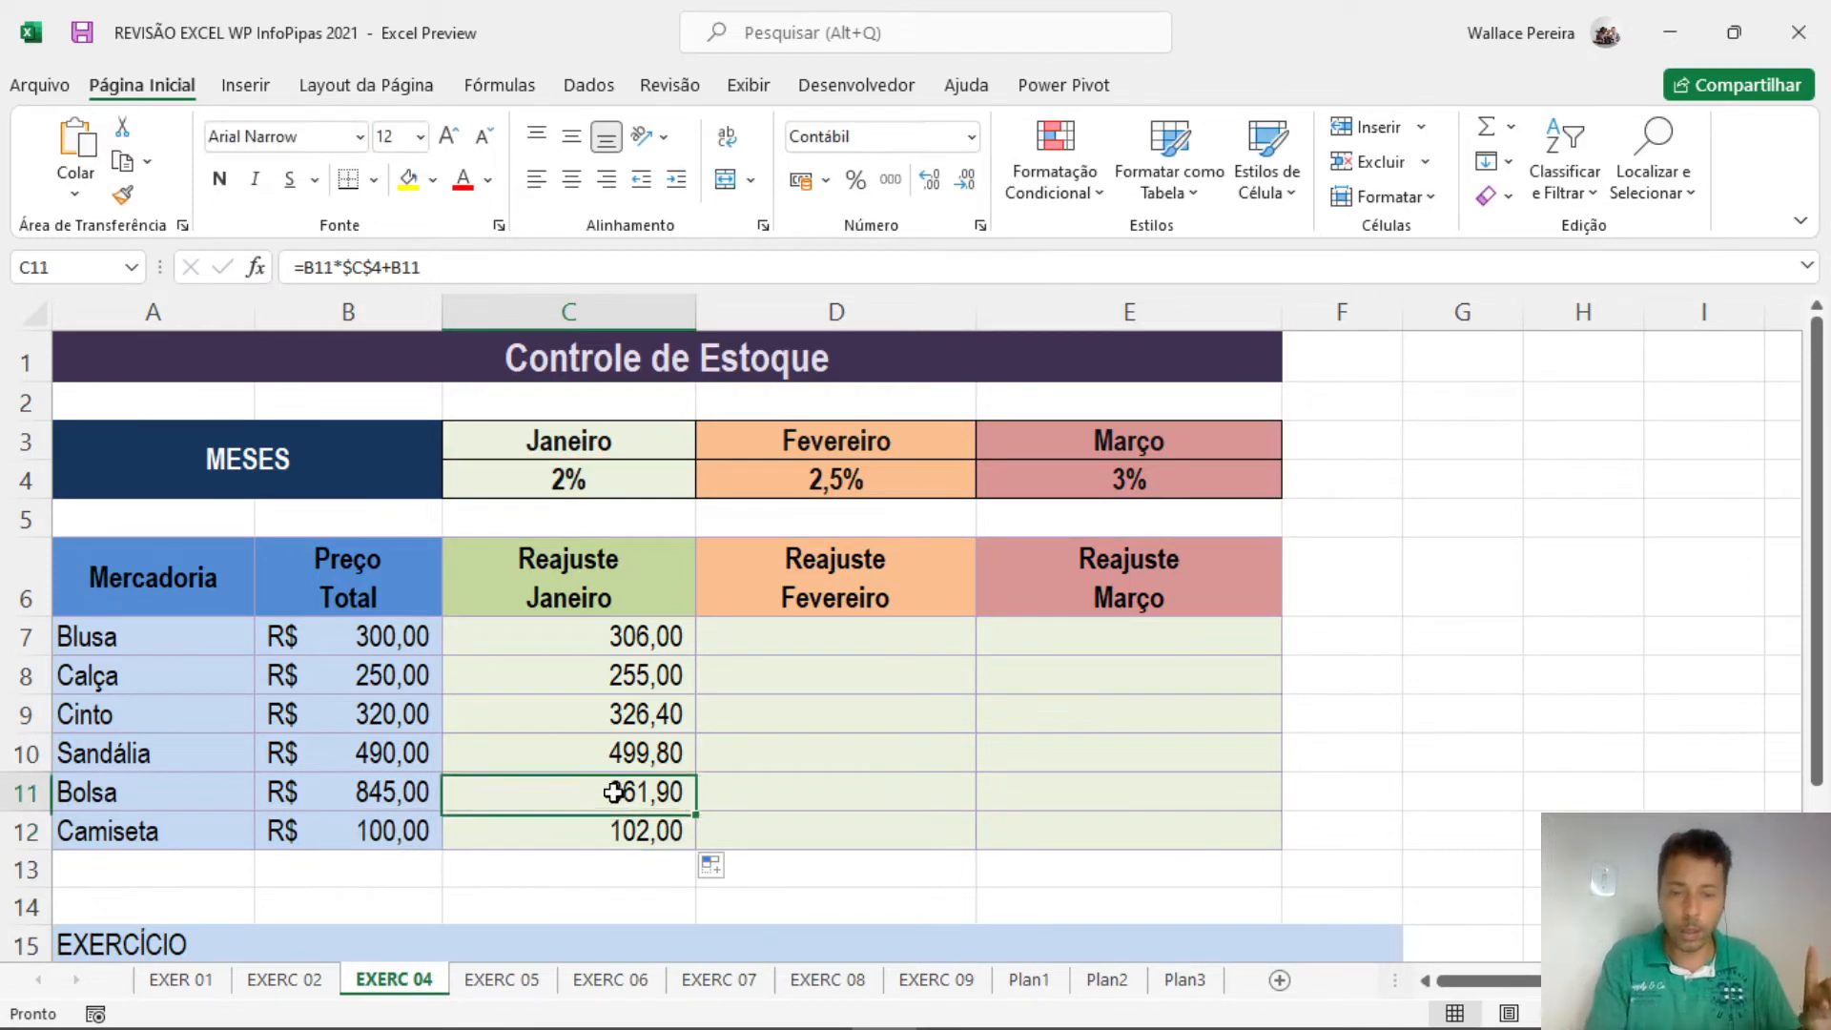
double_click(615, 794)
key("ctrl+Return")
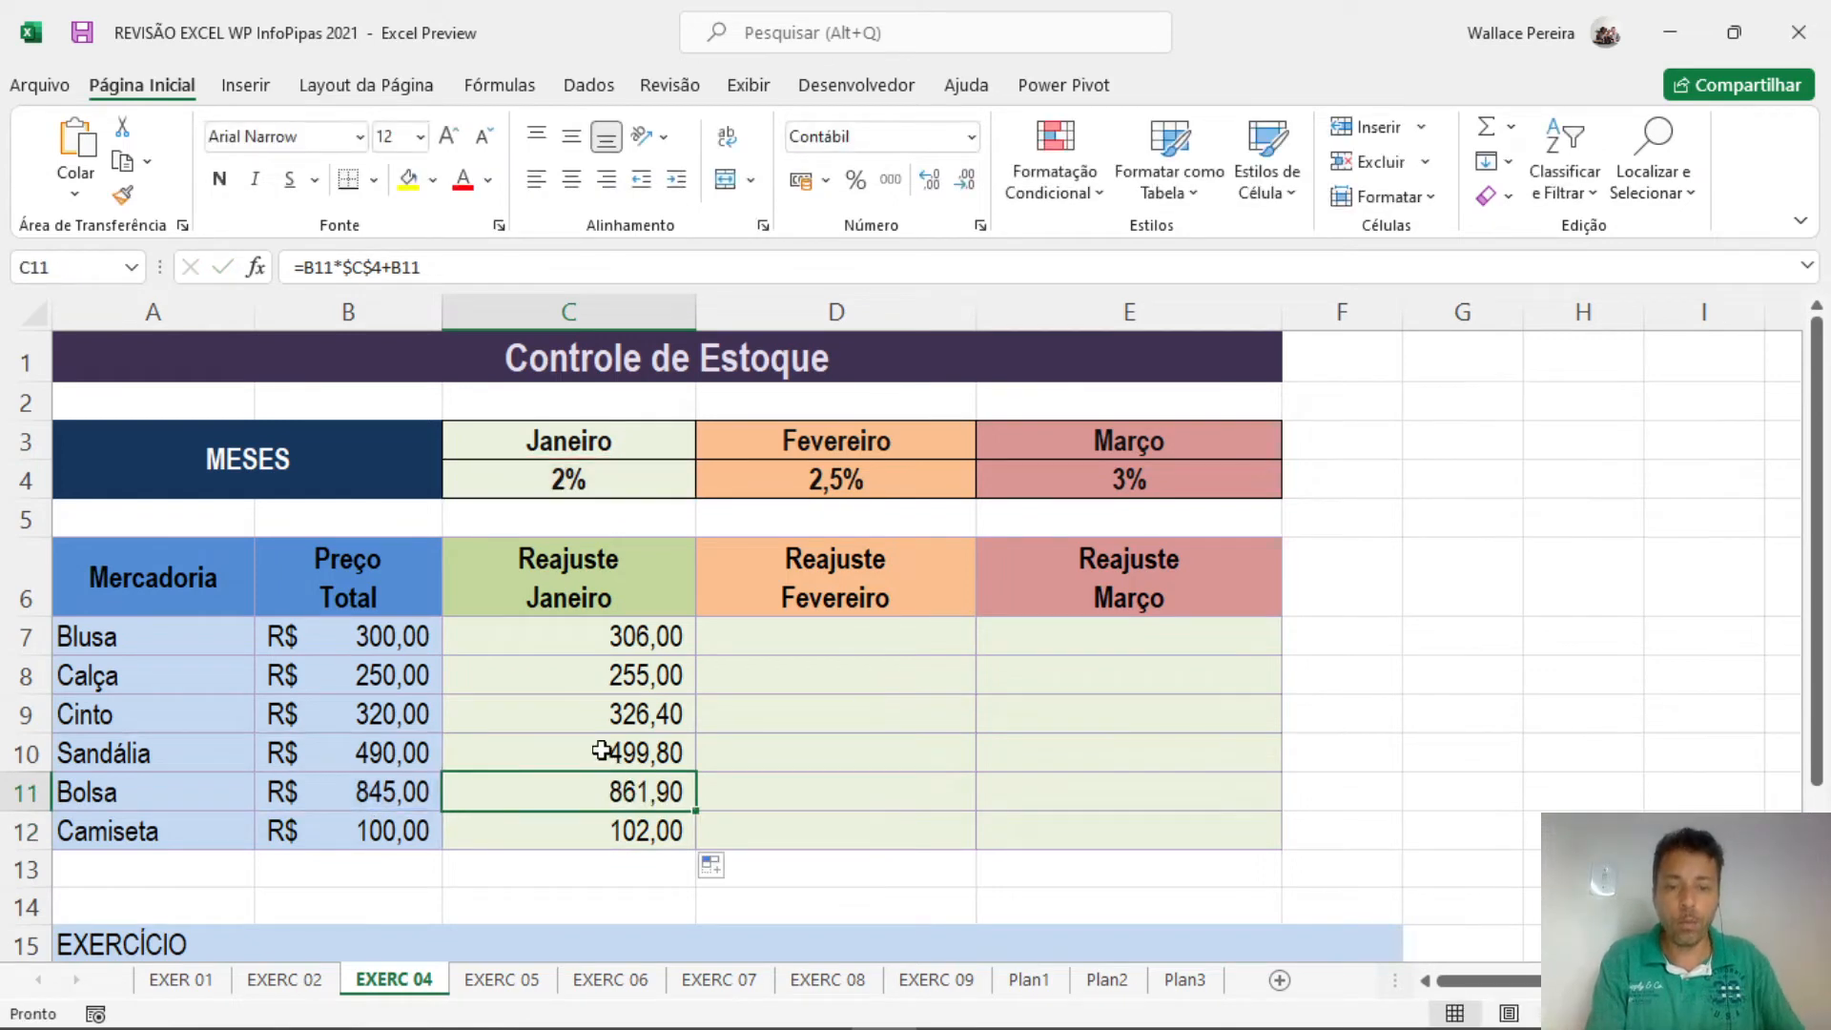
double_click(604, 754)
key("ctrl+Return")
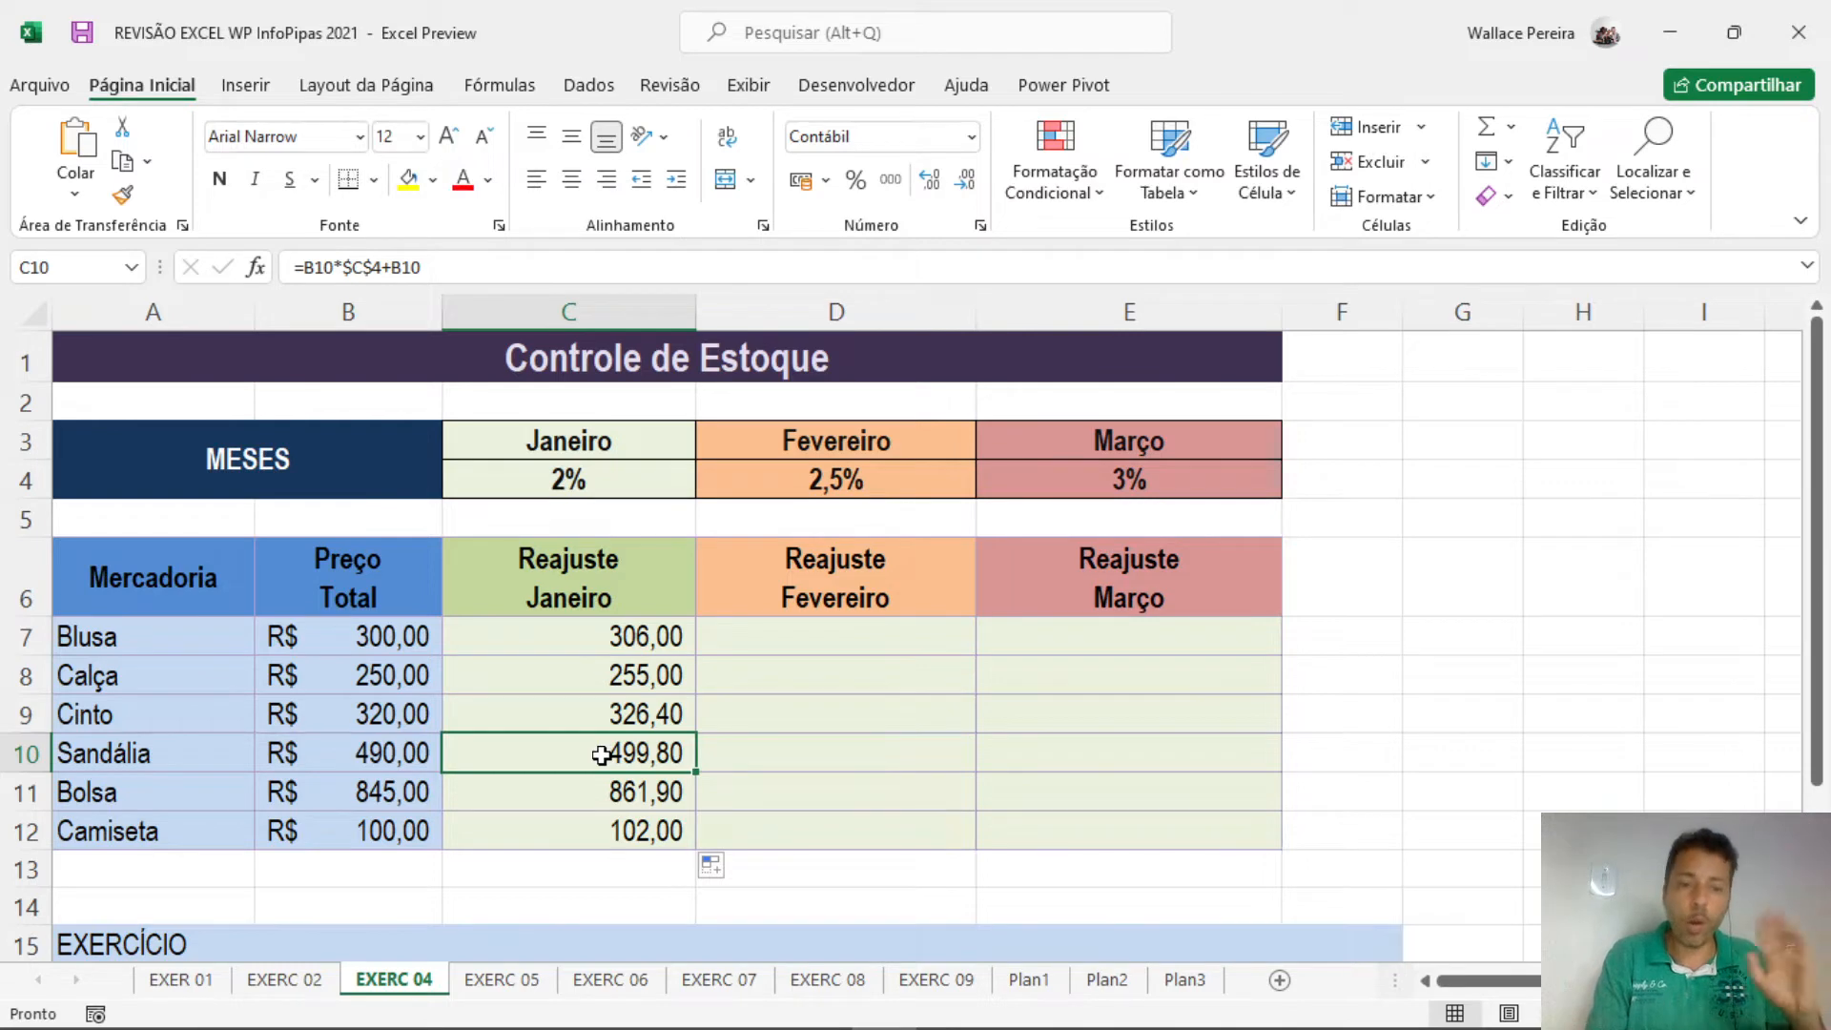
double_click(593, 717)
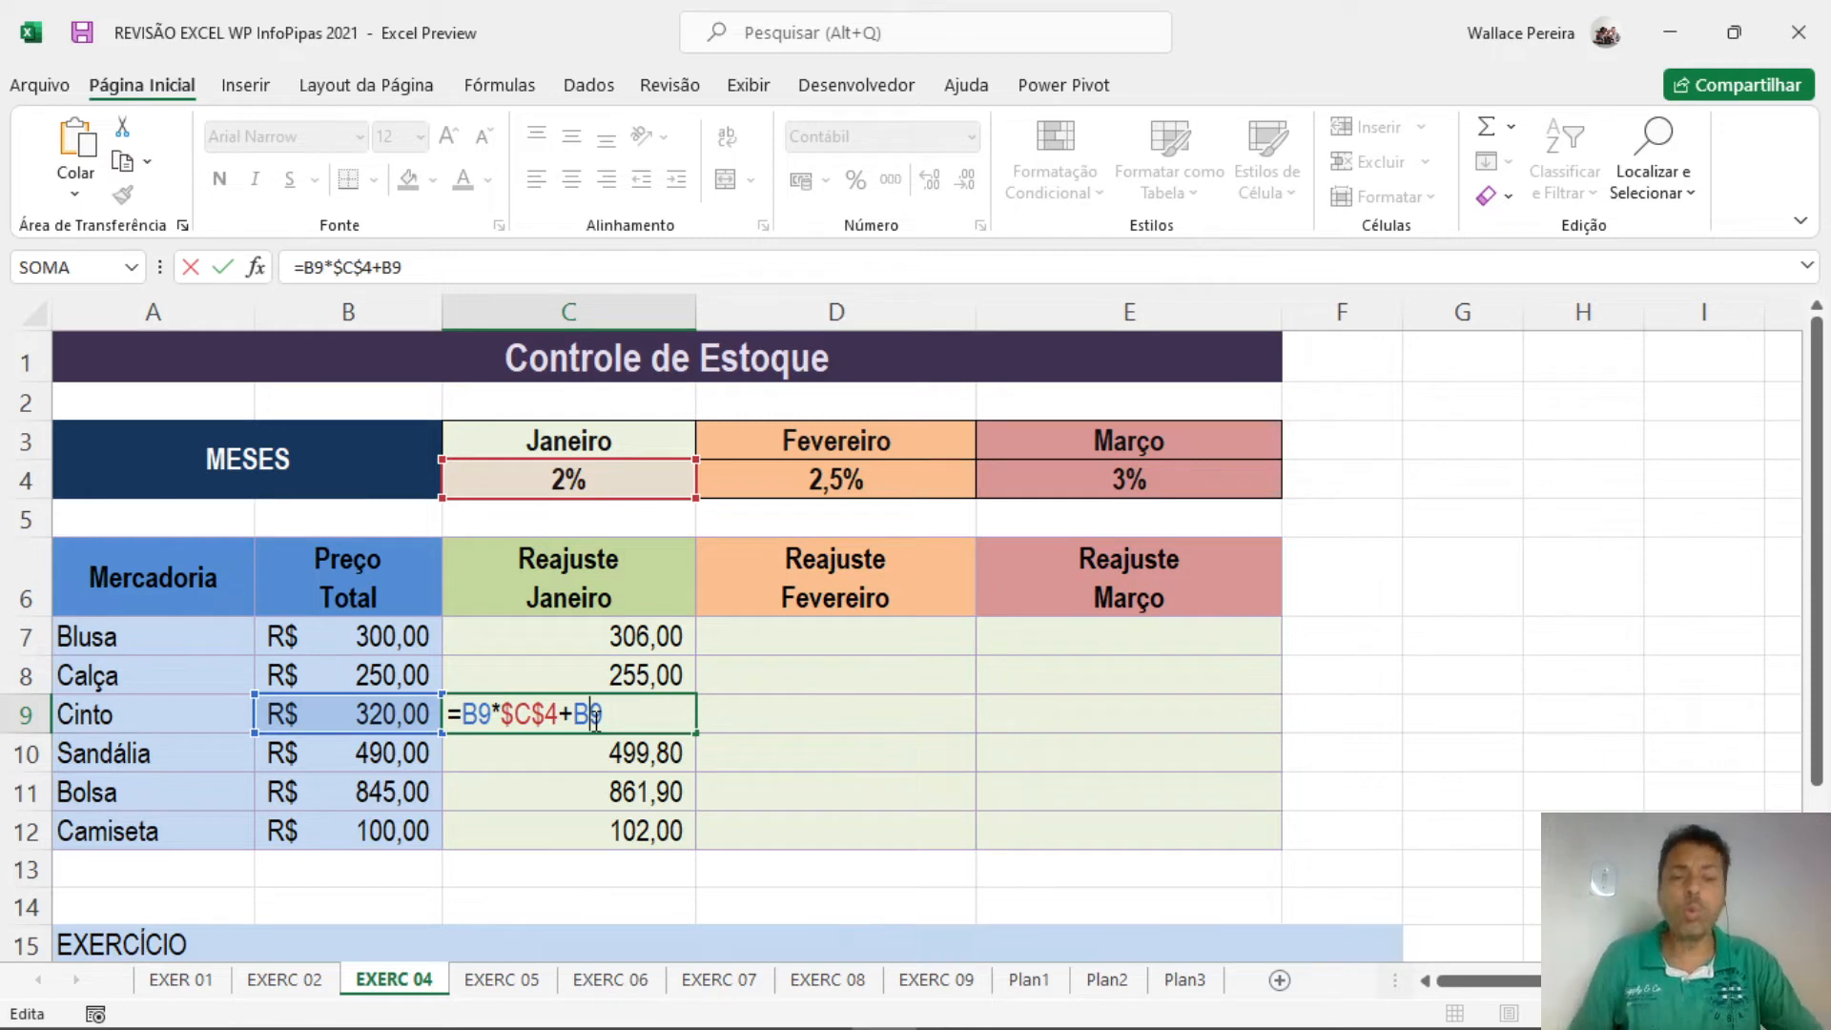
key("Escape")
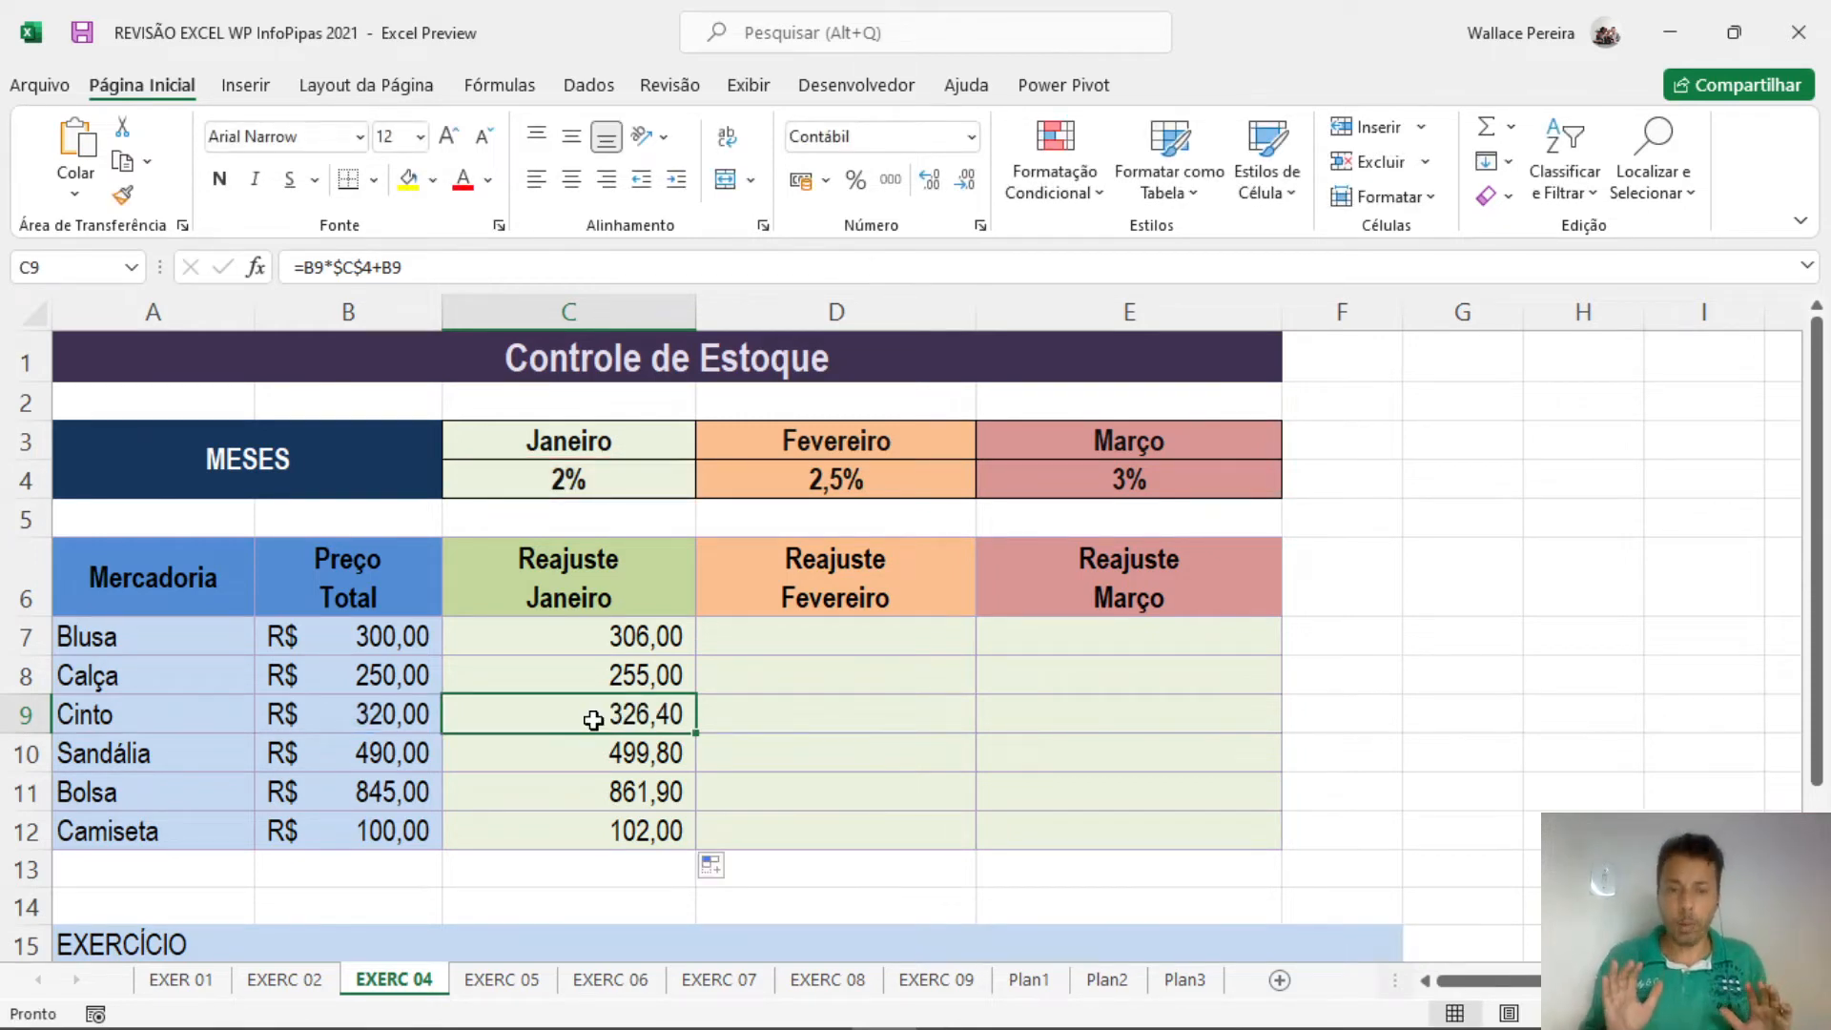
left_click(626, 637)
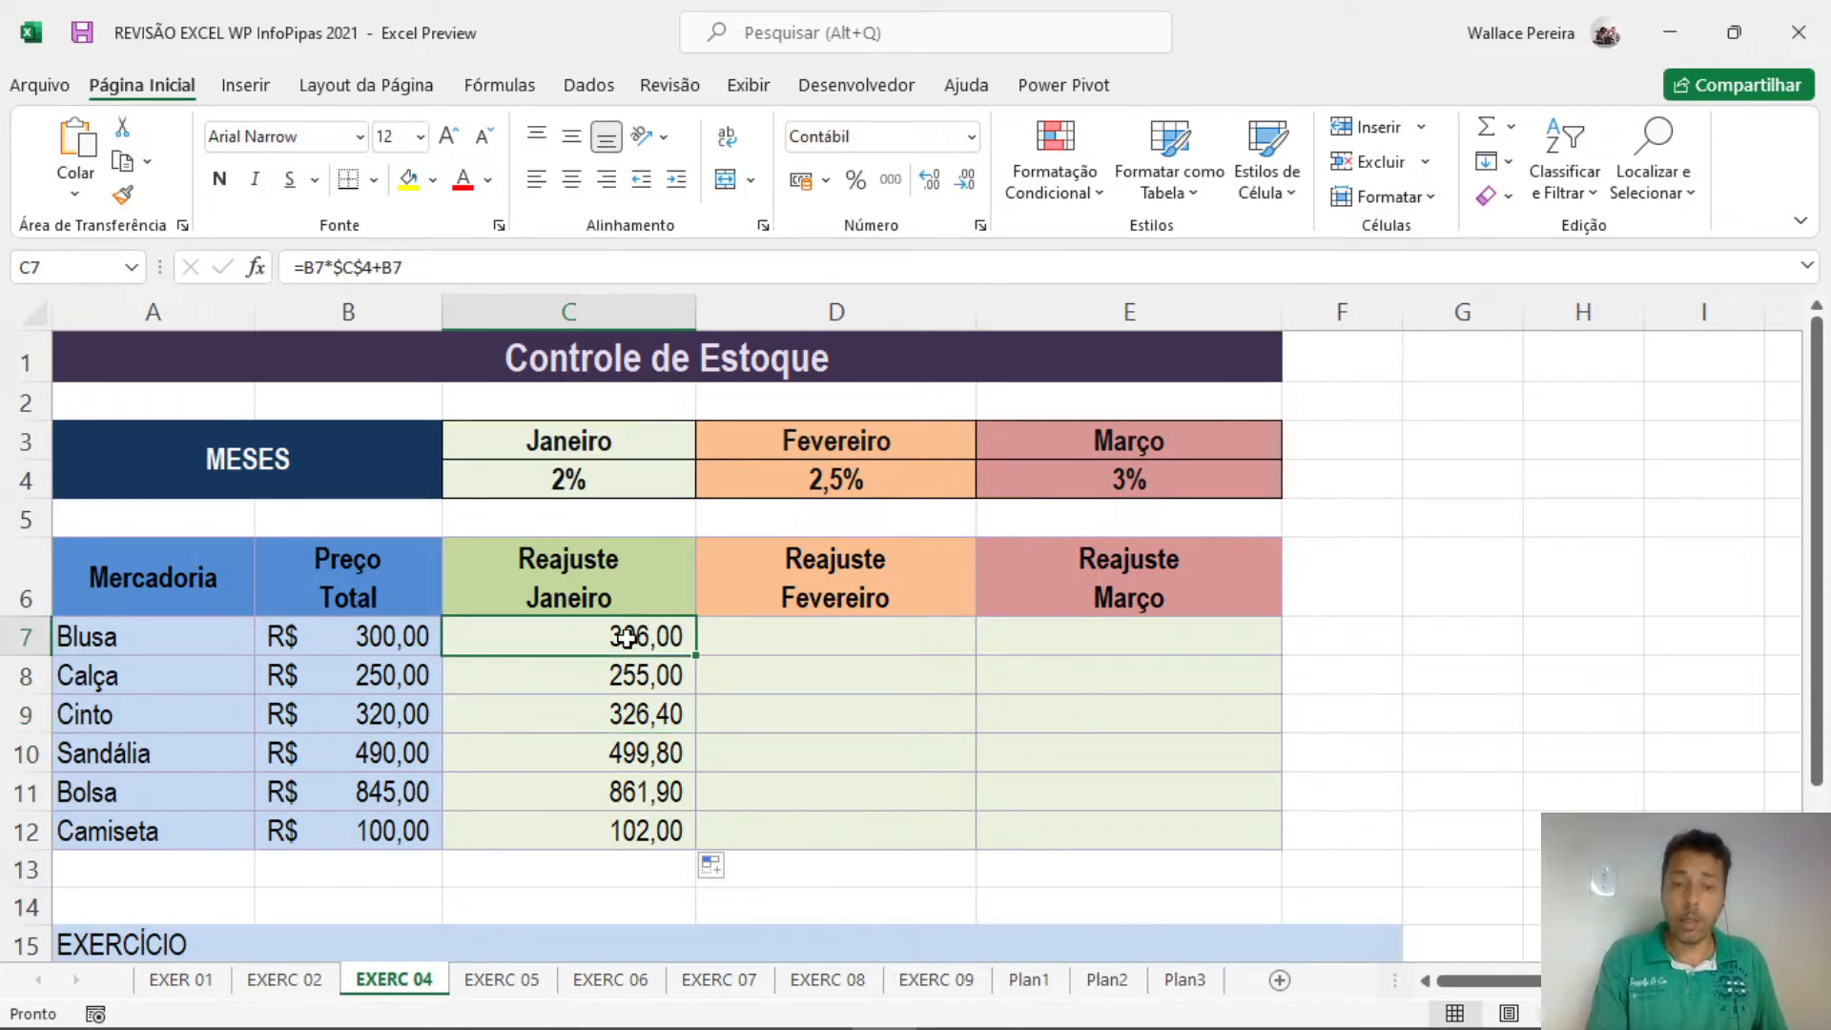
Enter =B7*$D$4+B7 in D7 for the Reajuste Fevereiro column and fill it down to D12.
left_click(807, 628)
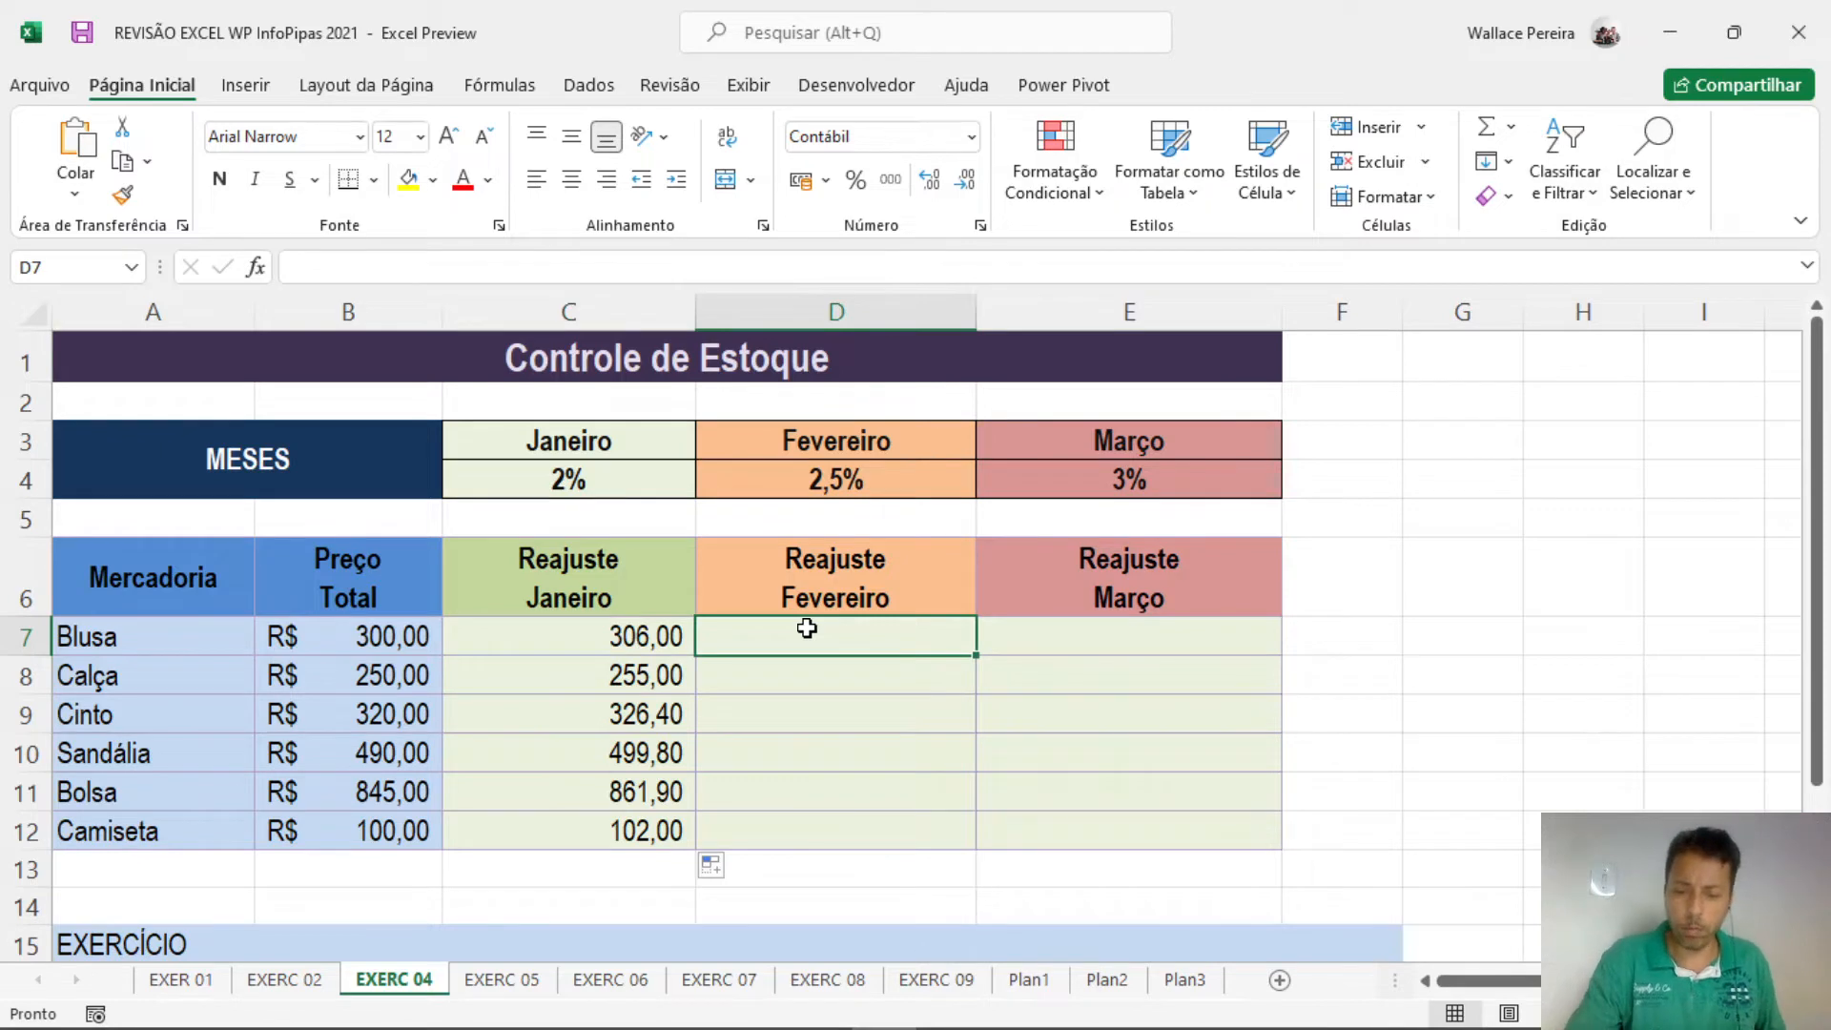
type("=")
key("Left")
key("Left")
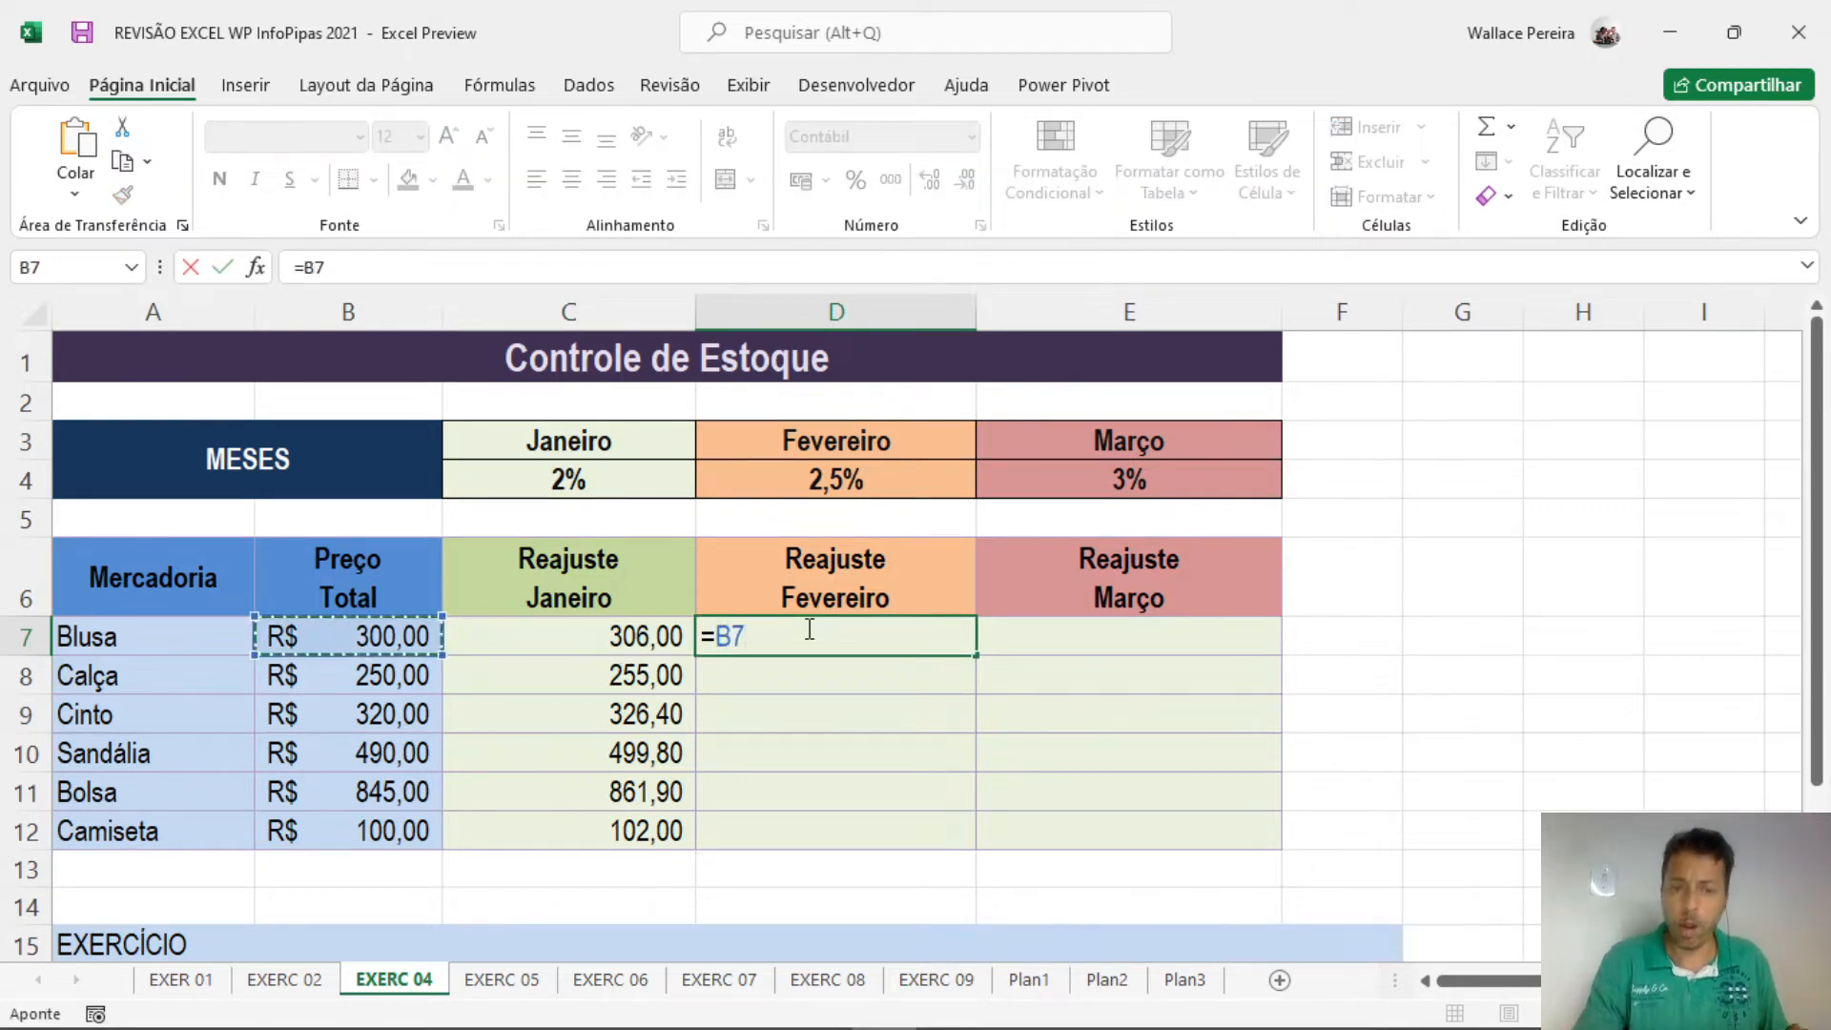
type("*")
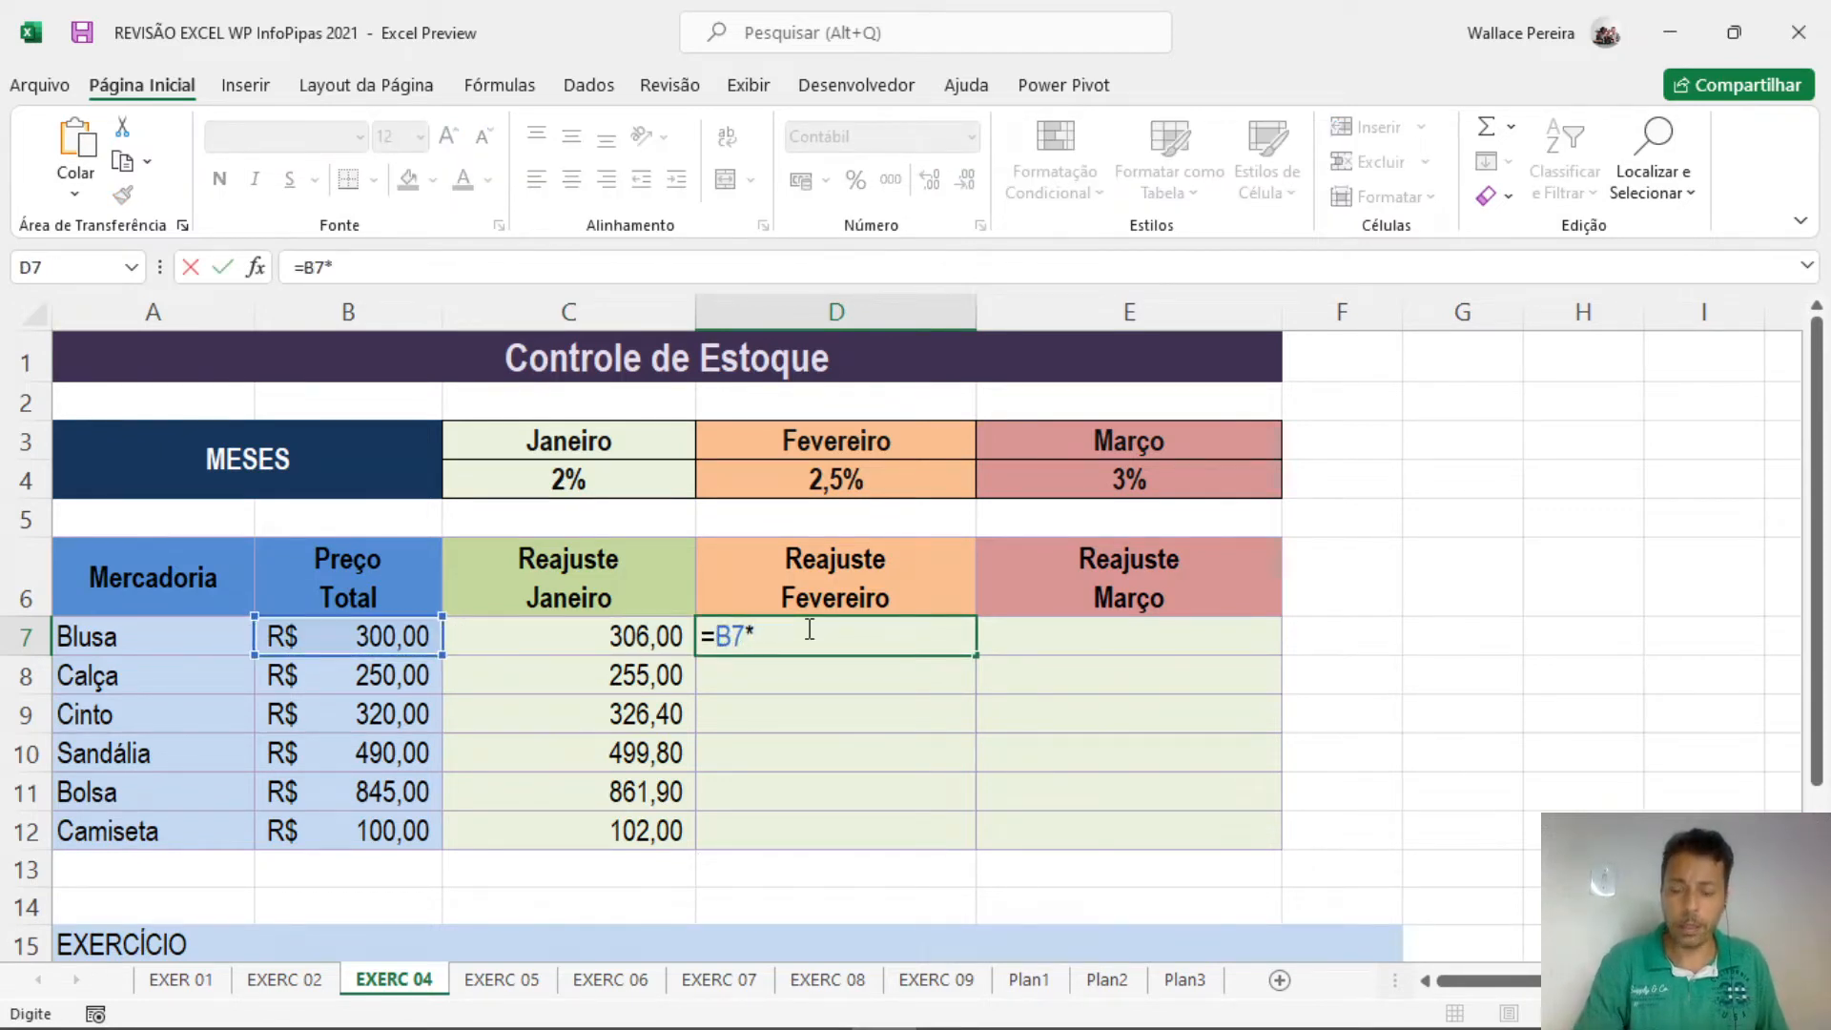
key("Up")
key("Up")
key("Up")
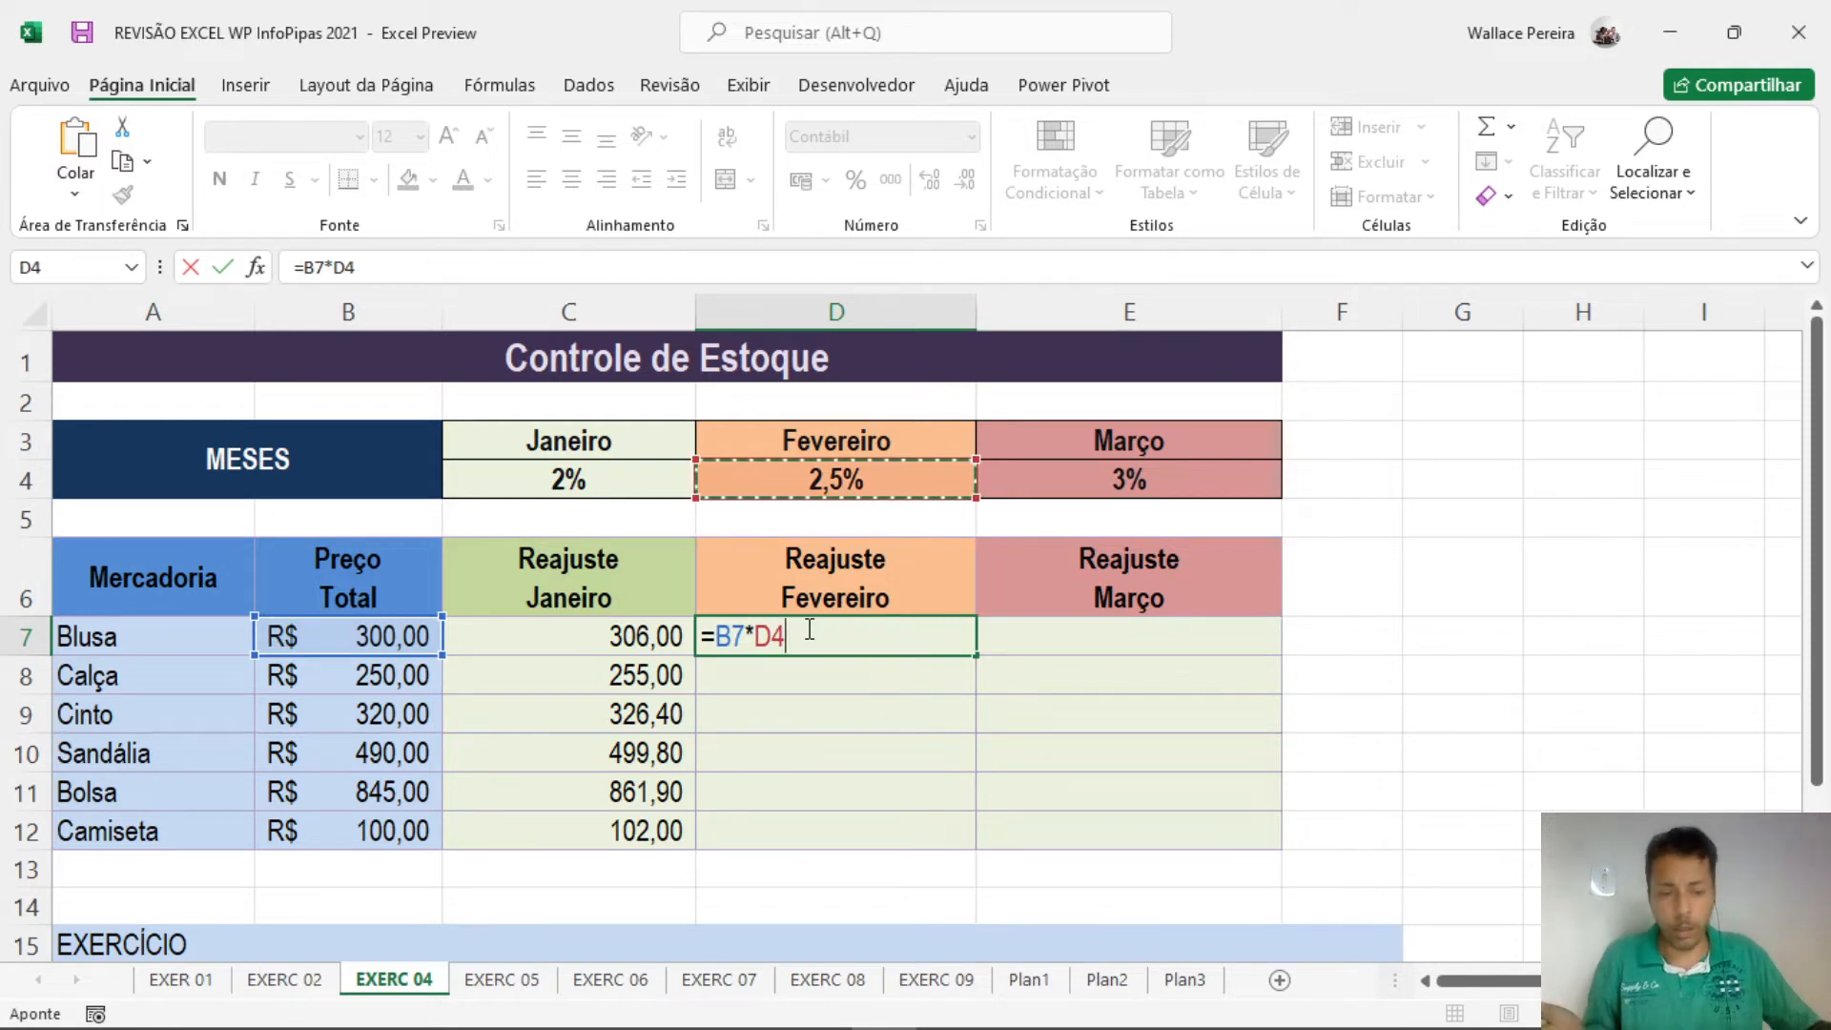
key("F4")
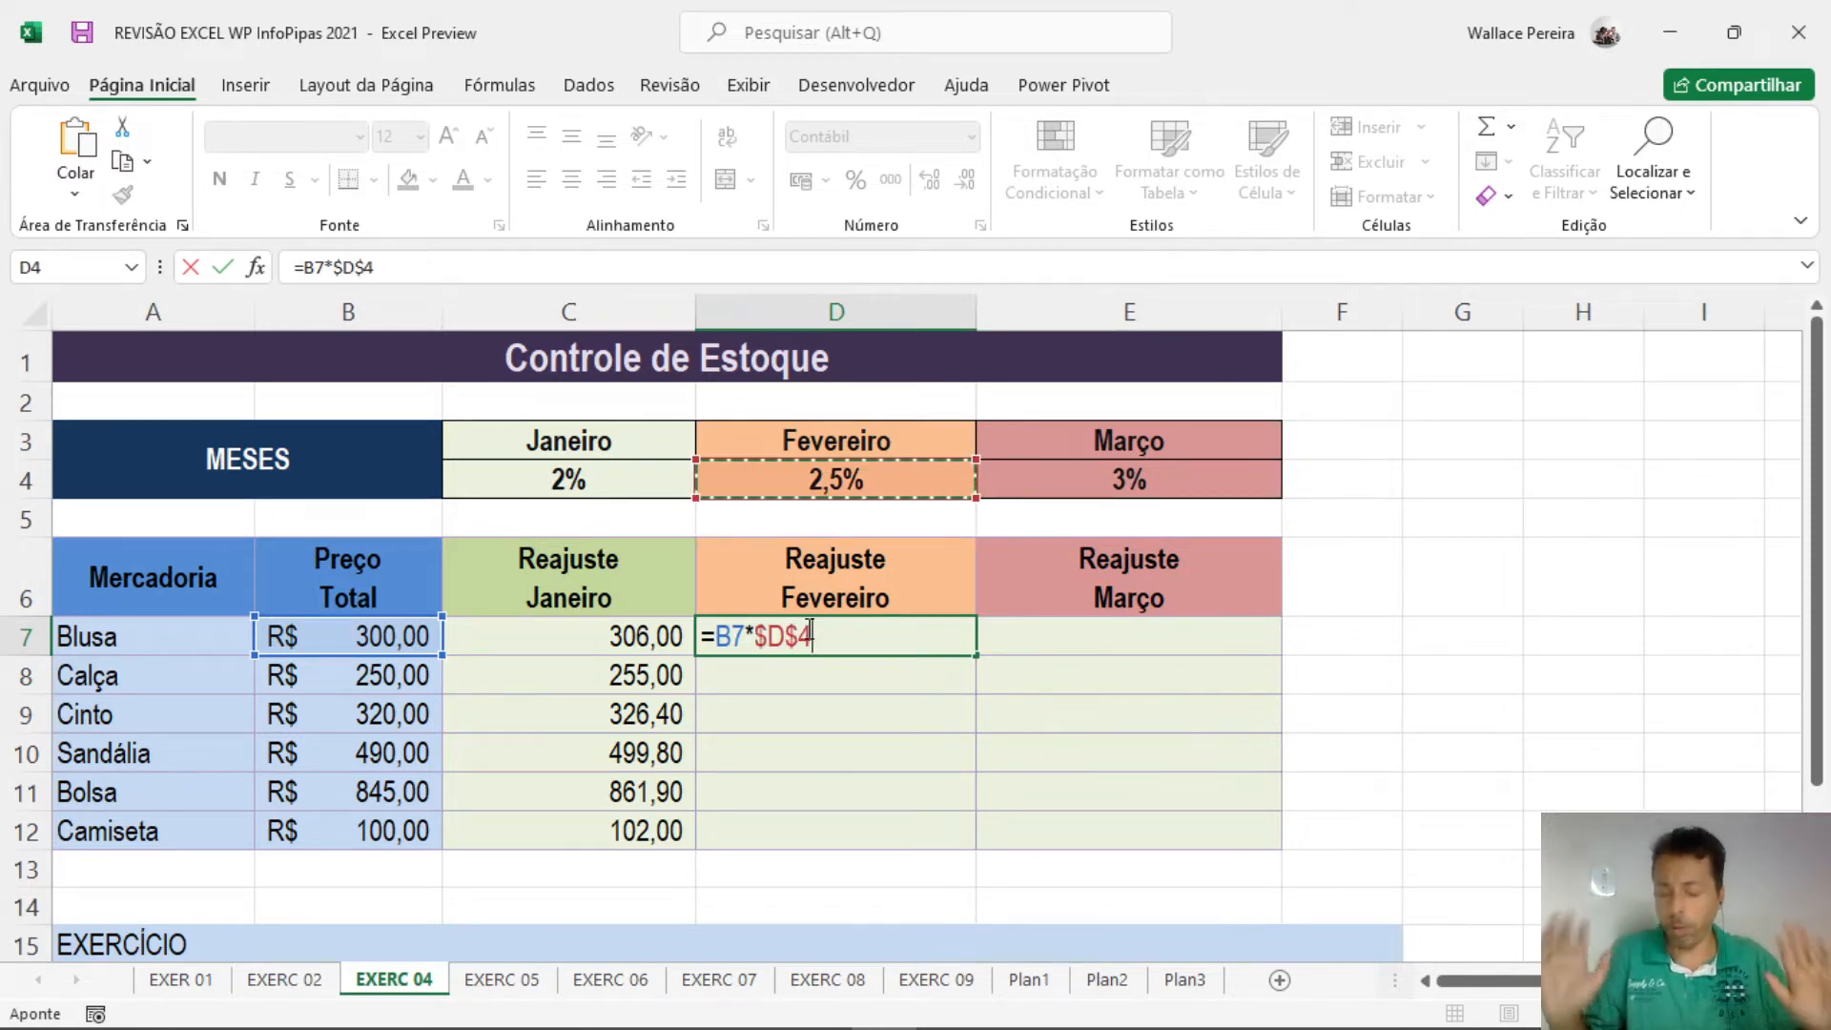
type("+")
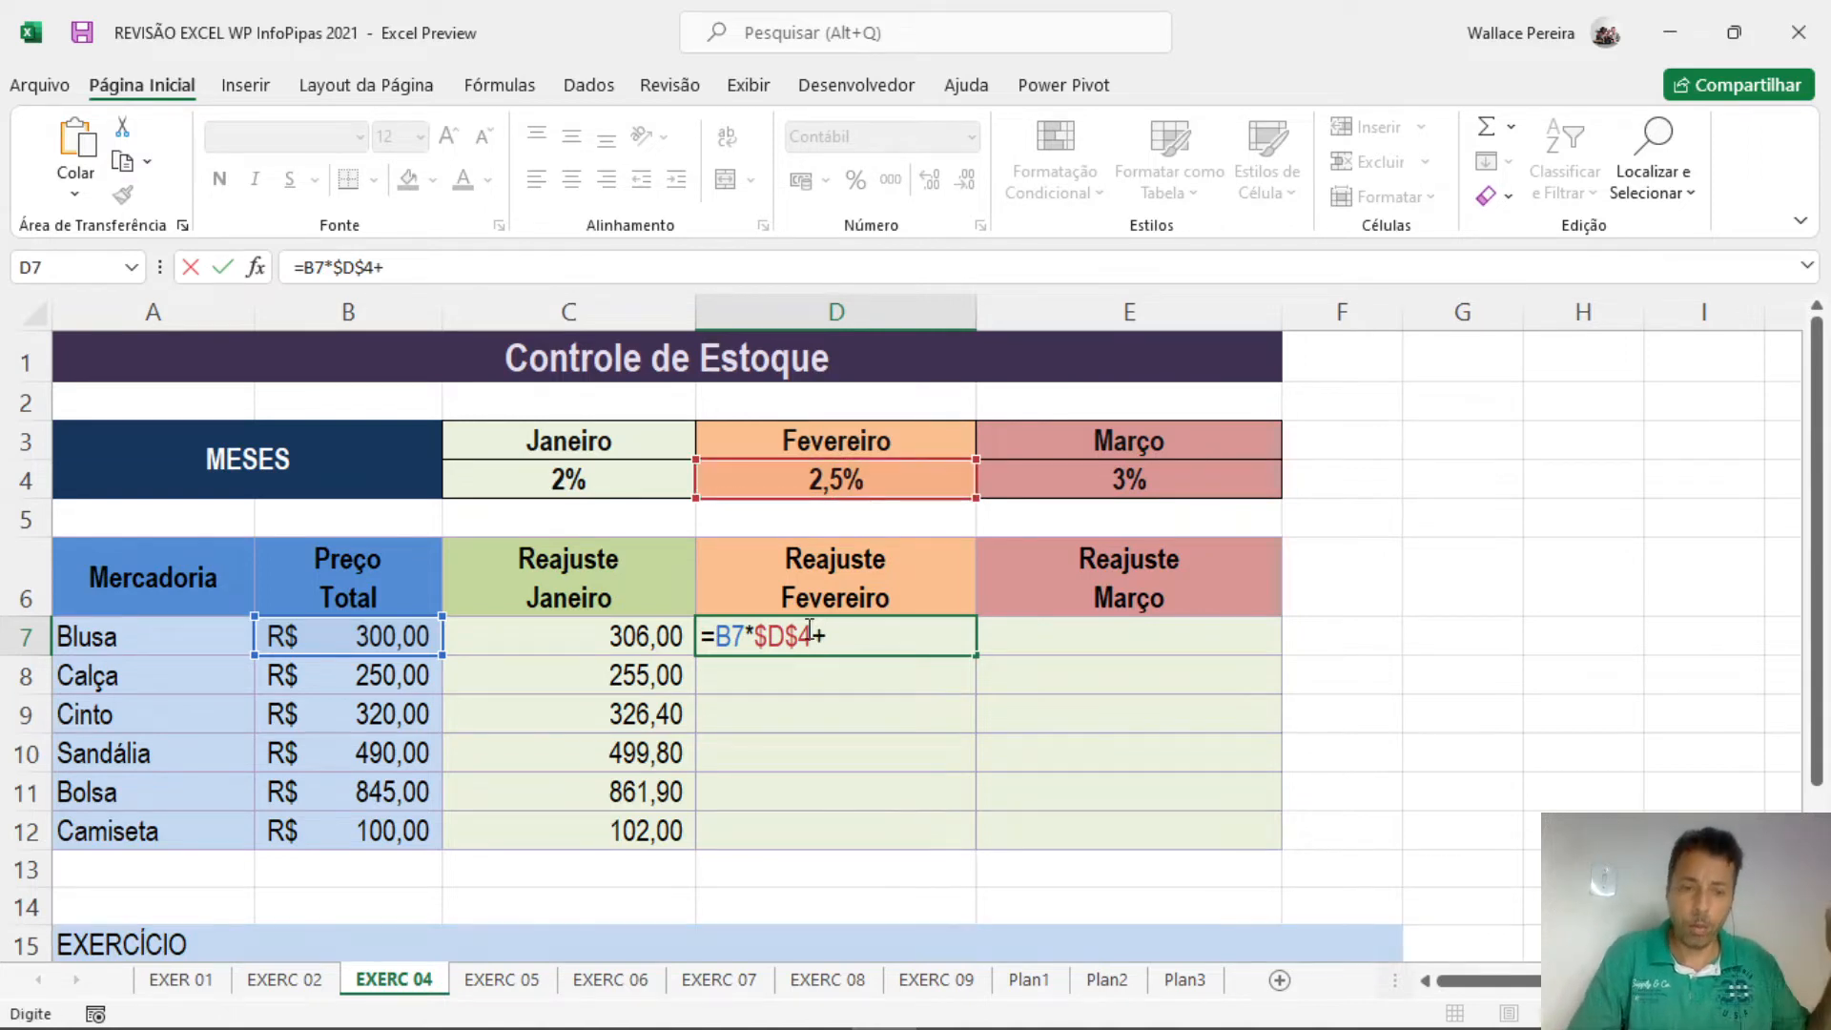
key("Left")
key("Left")
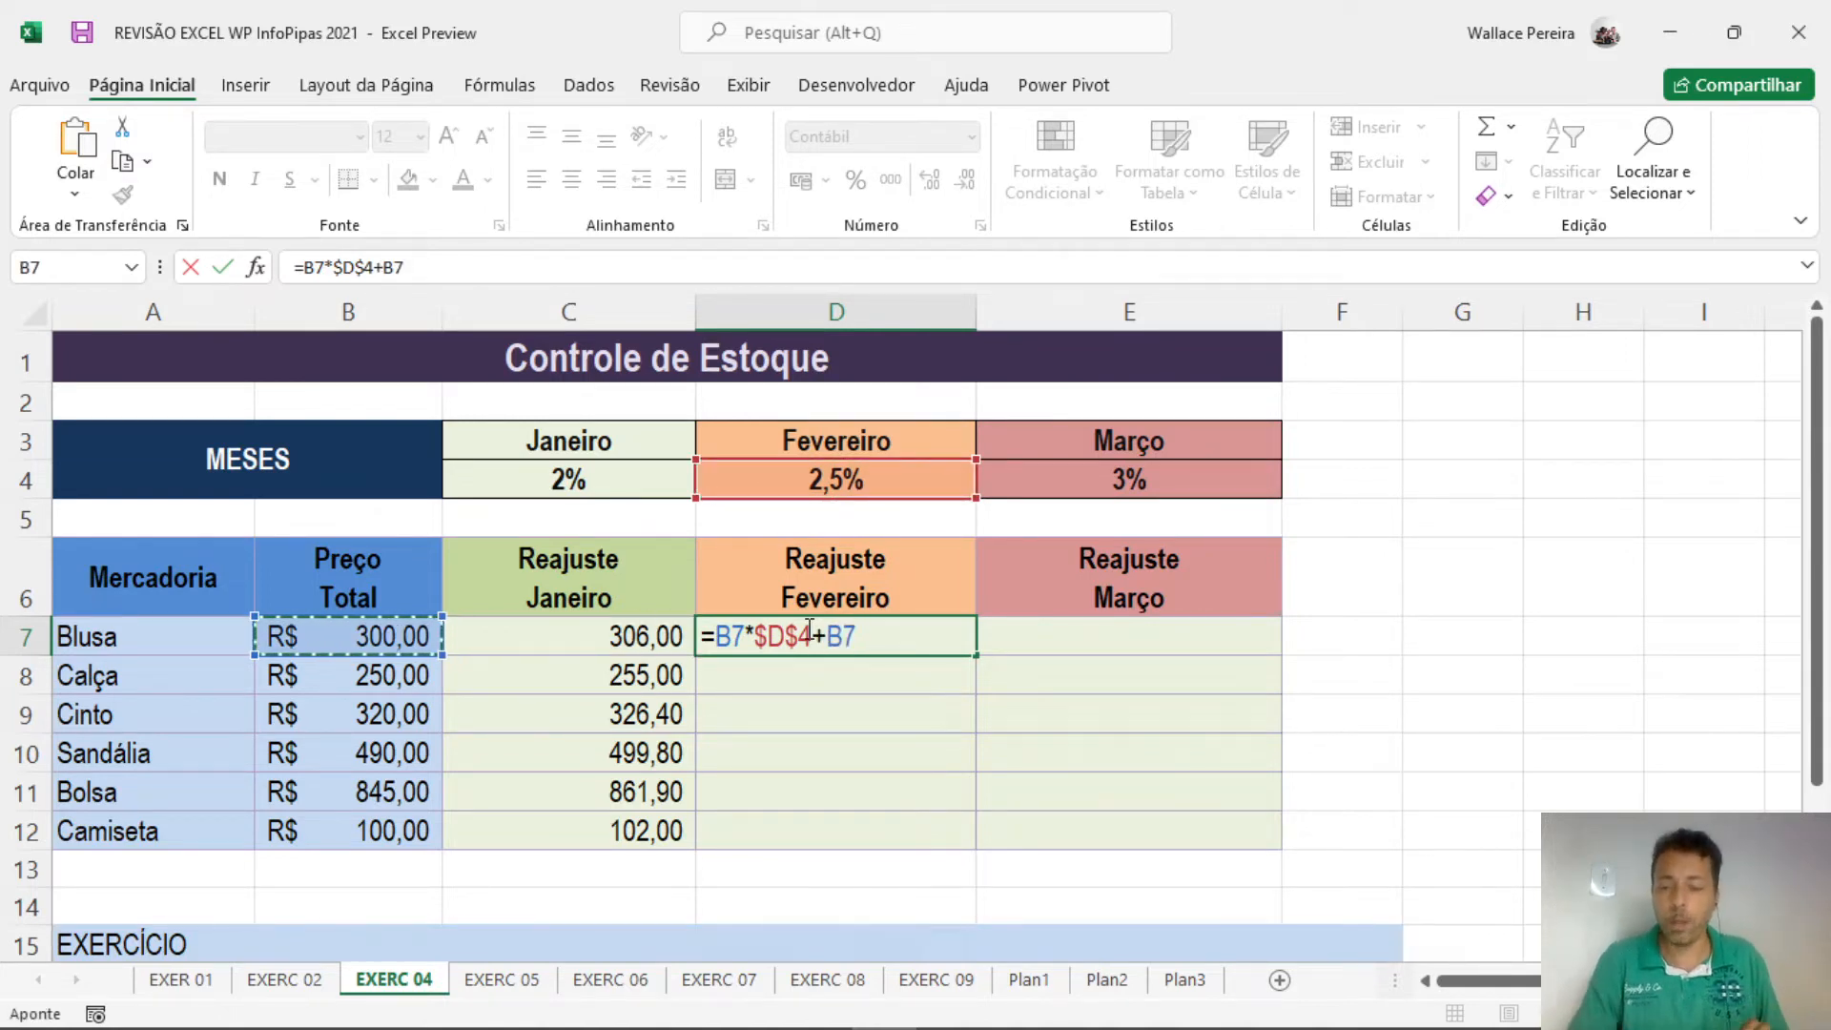
key("Return")
left_click(933, 643)
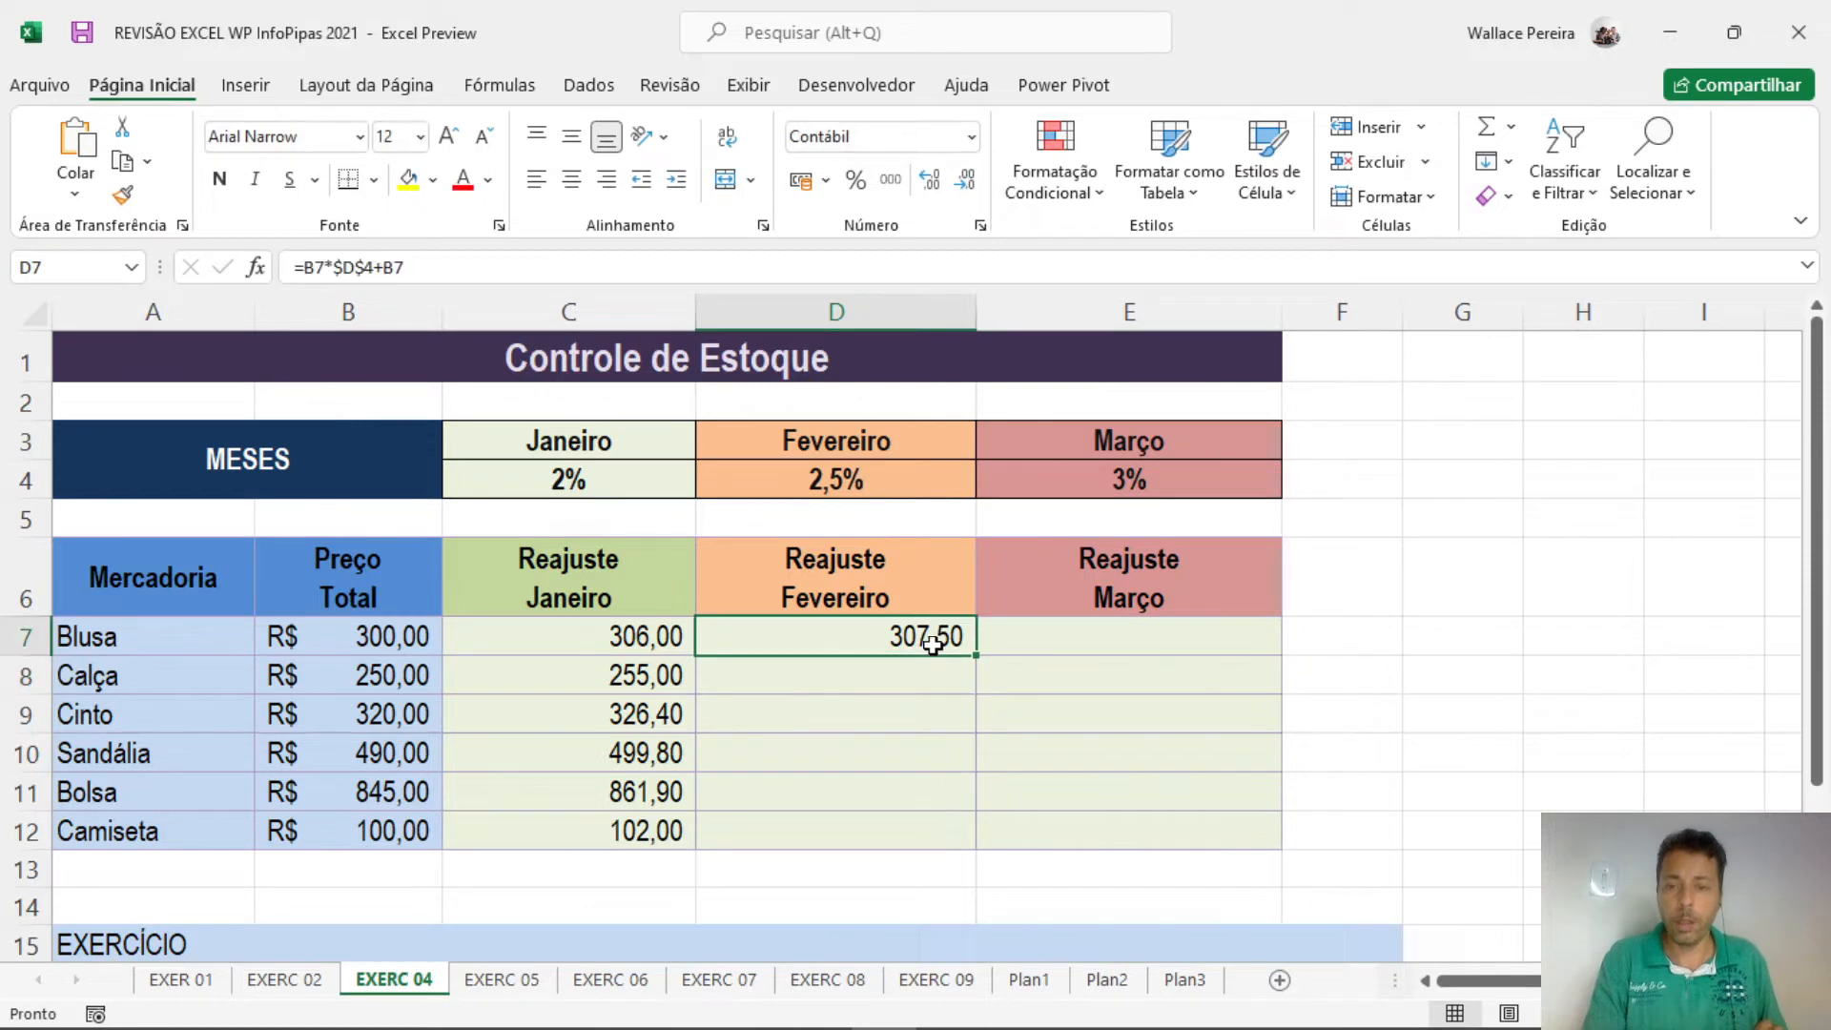
double_click(976, 655)
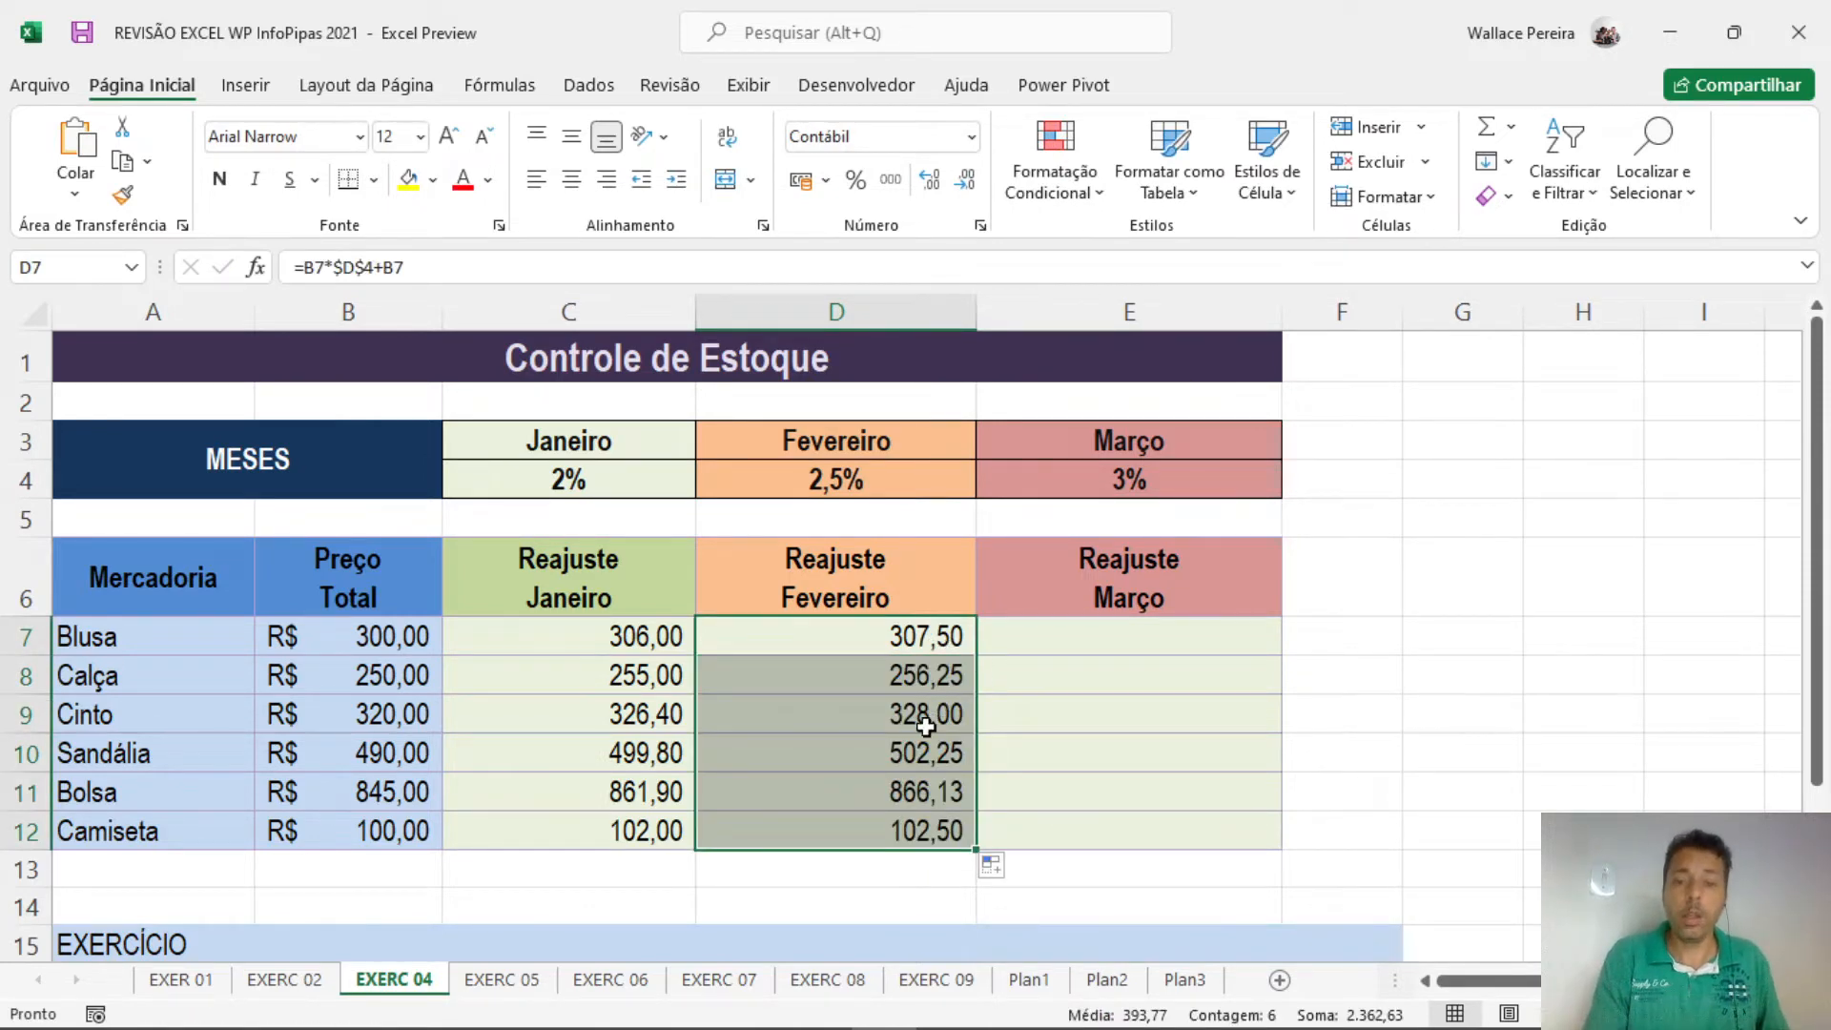
Examine the price and rate references in the filled Reajuste Fevereiro formulas in D12 and D10.
left_click(866, 830)
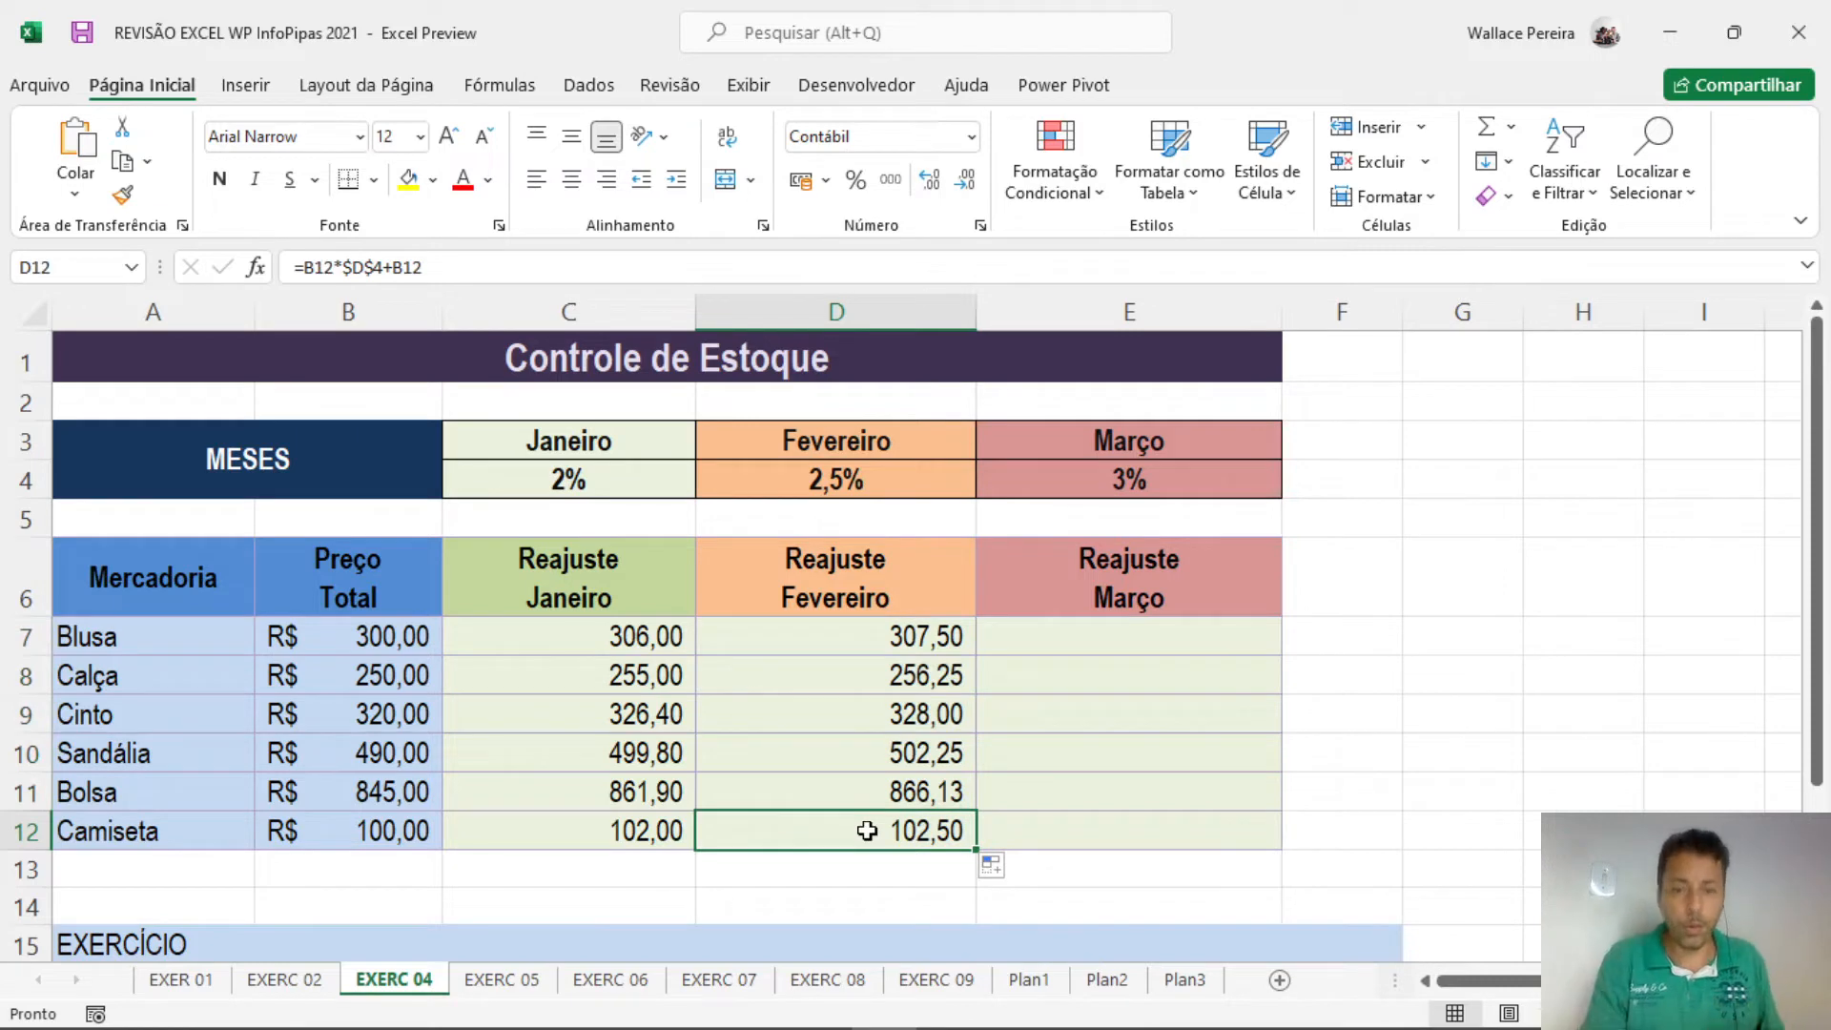
double_click(868, 830)
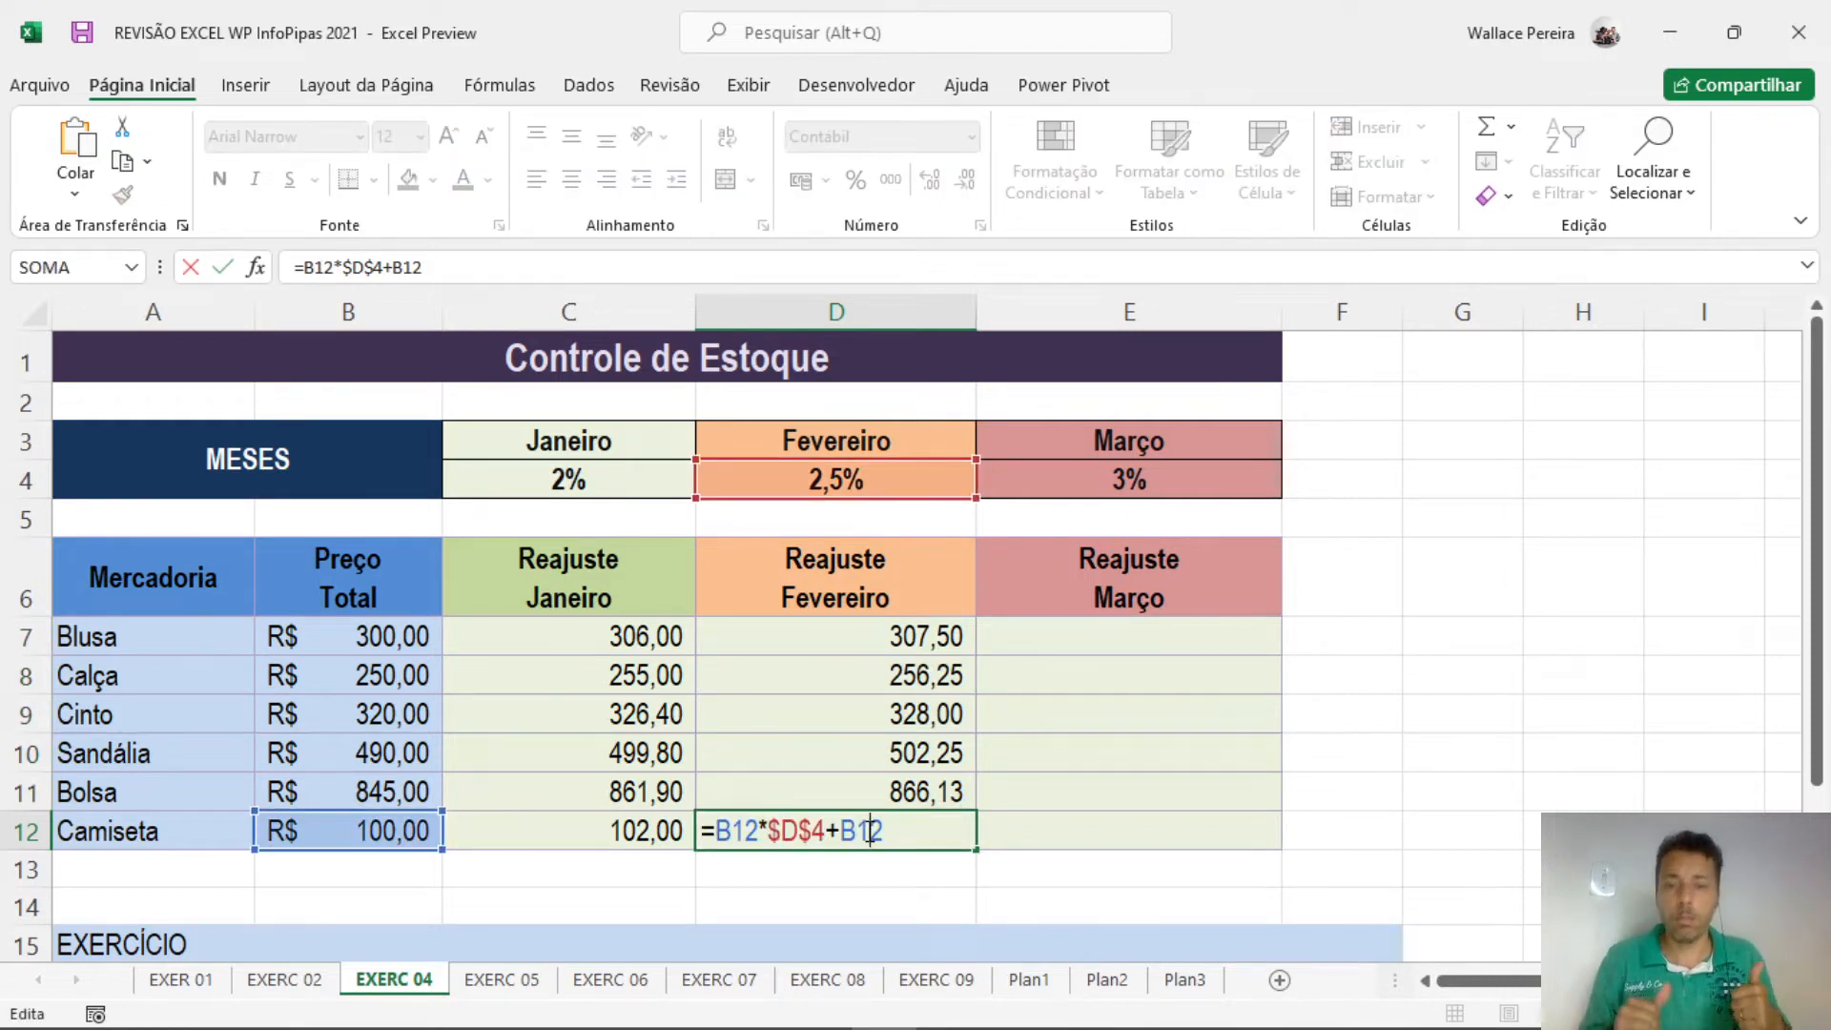
key("Escape")
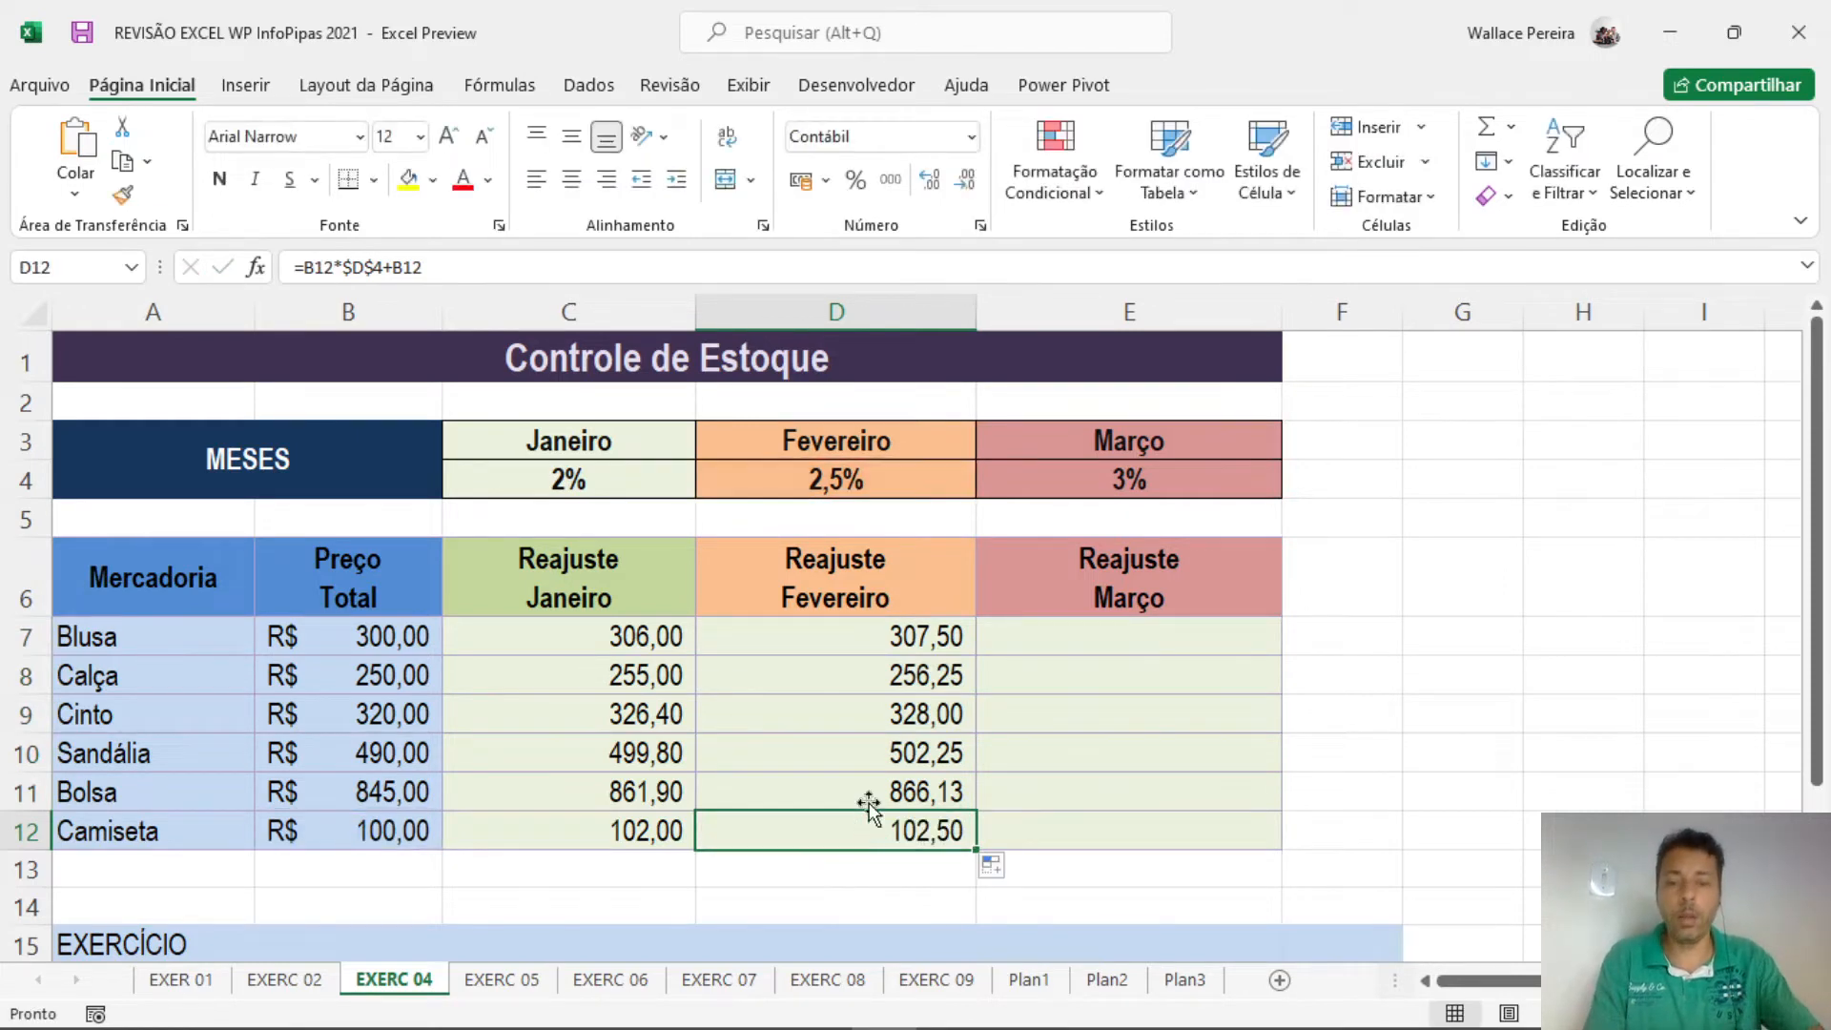
double_click(846, 752)
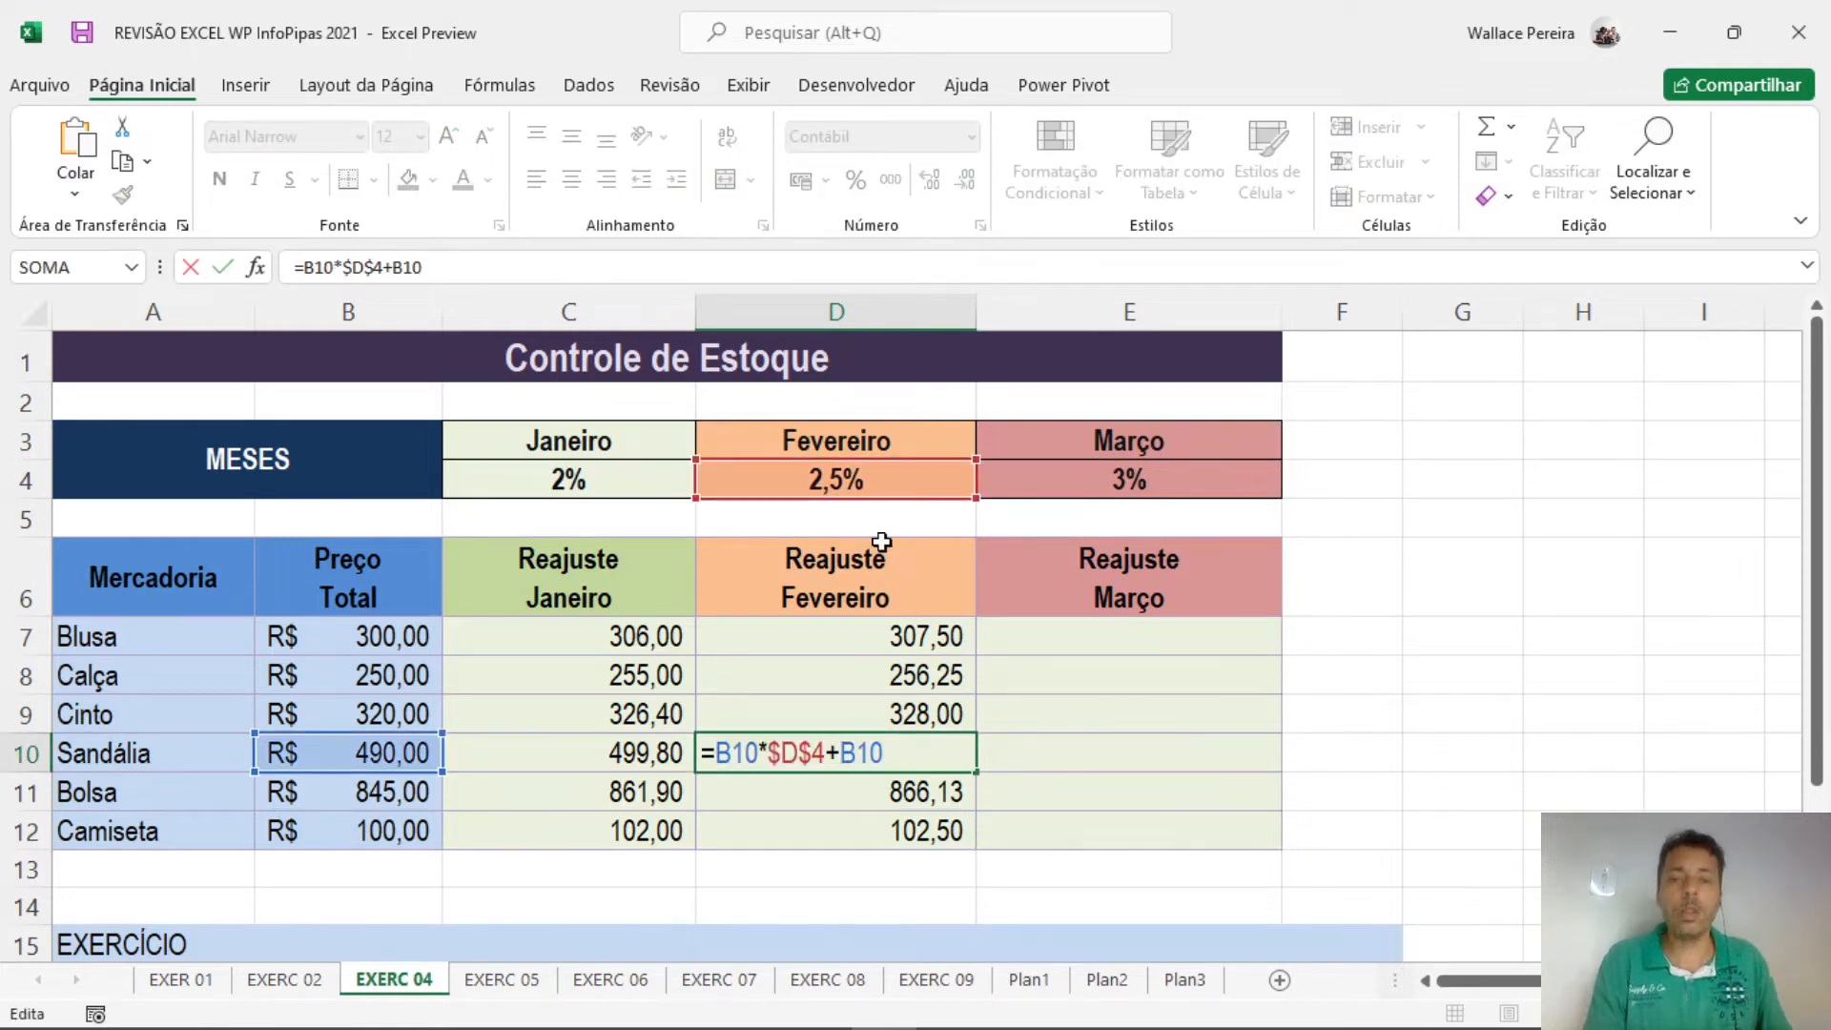
key("Escape")
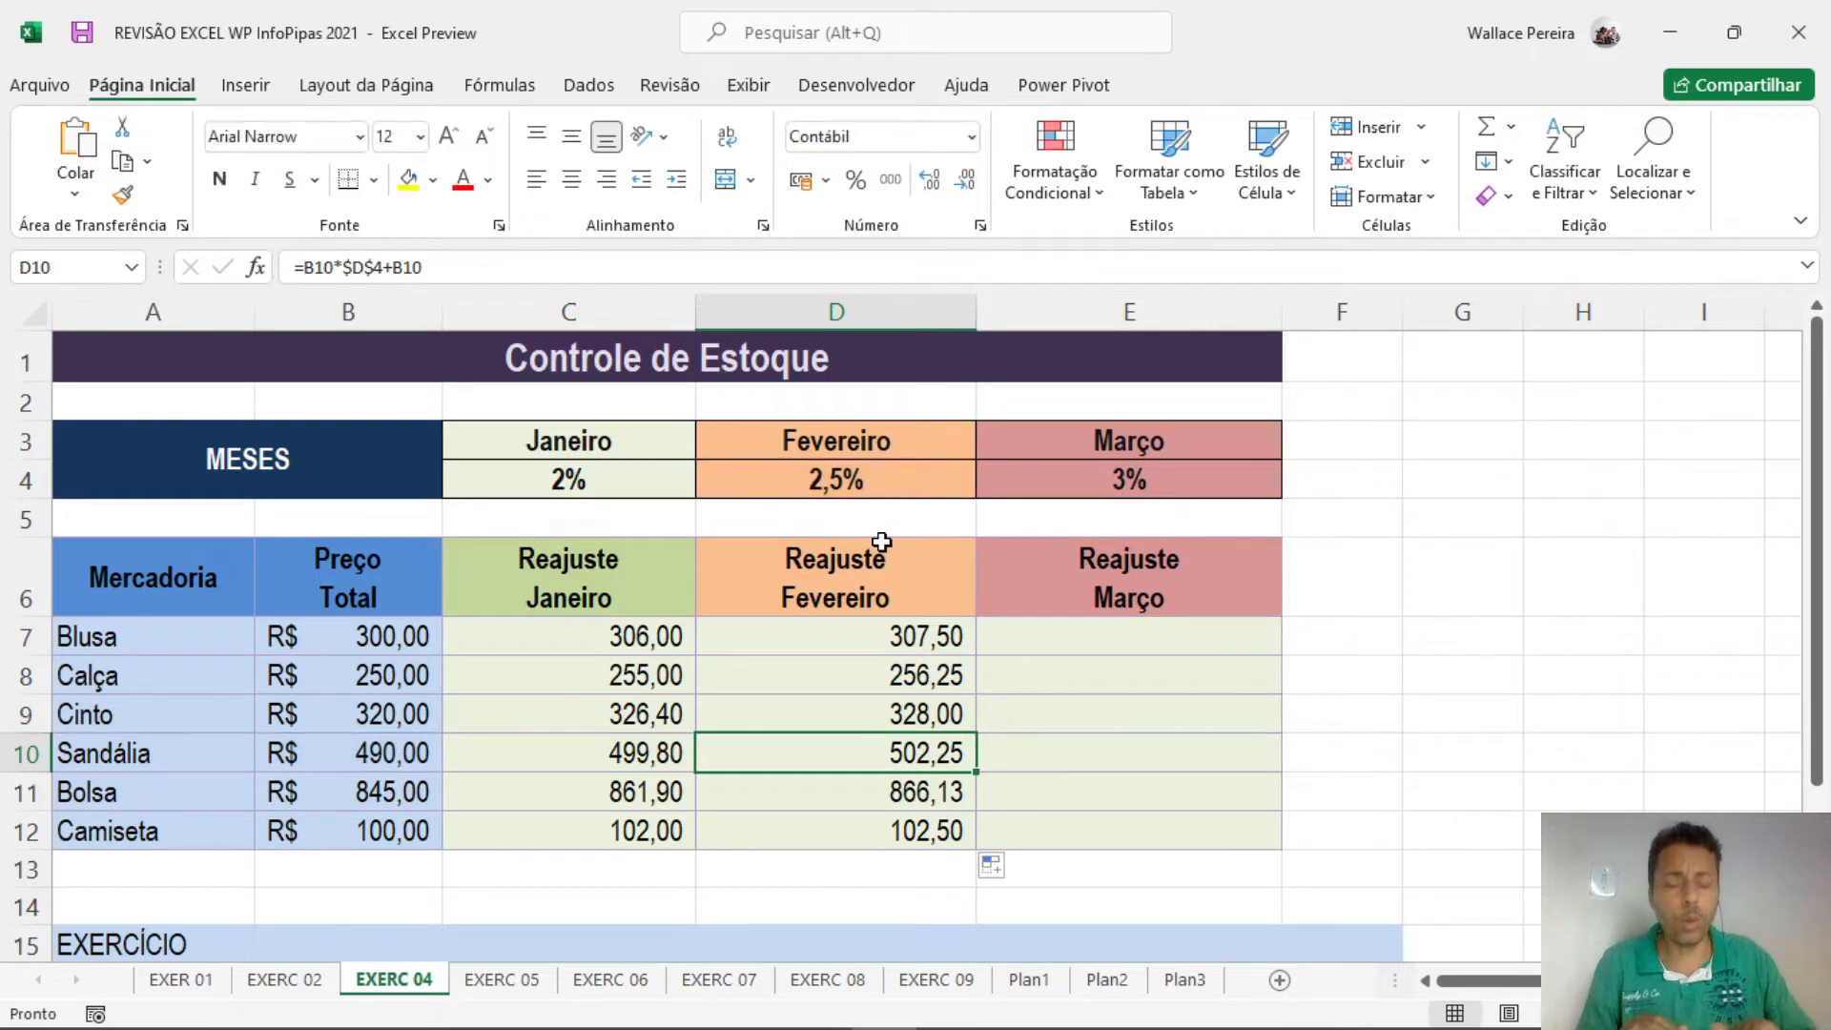
Undo the Reajuste Fevereiro formulas and the Janeiro fill, going back to the single formula in C7.
left_click(1220, 640)
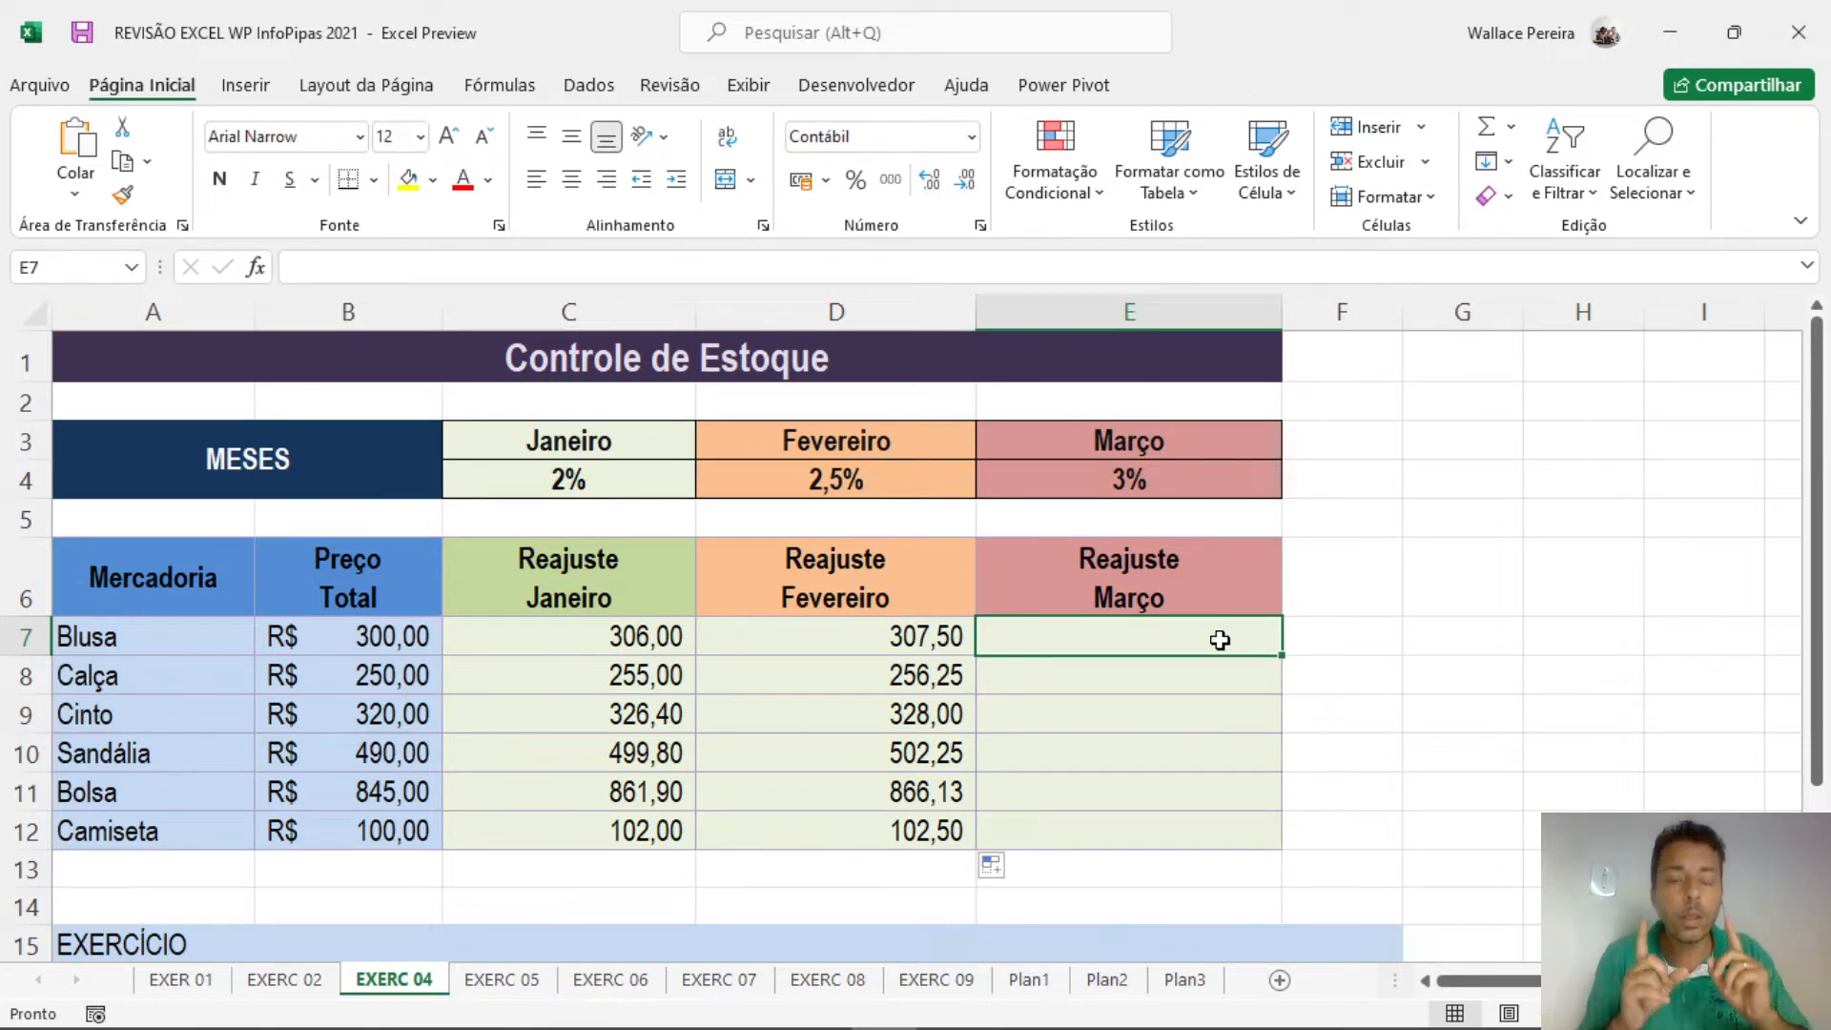
key("ctrl+z")
key("ctrl+z")
key("ctrl+z")
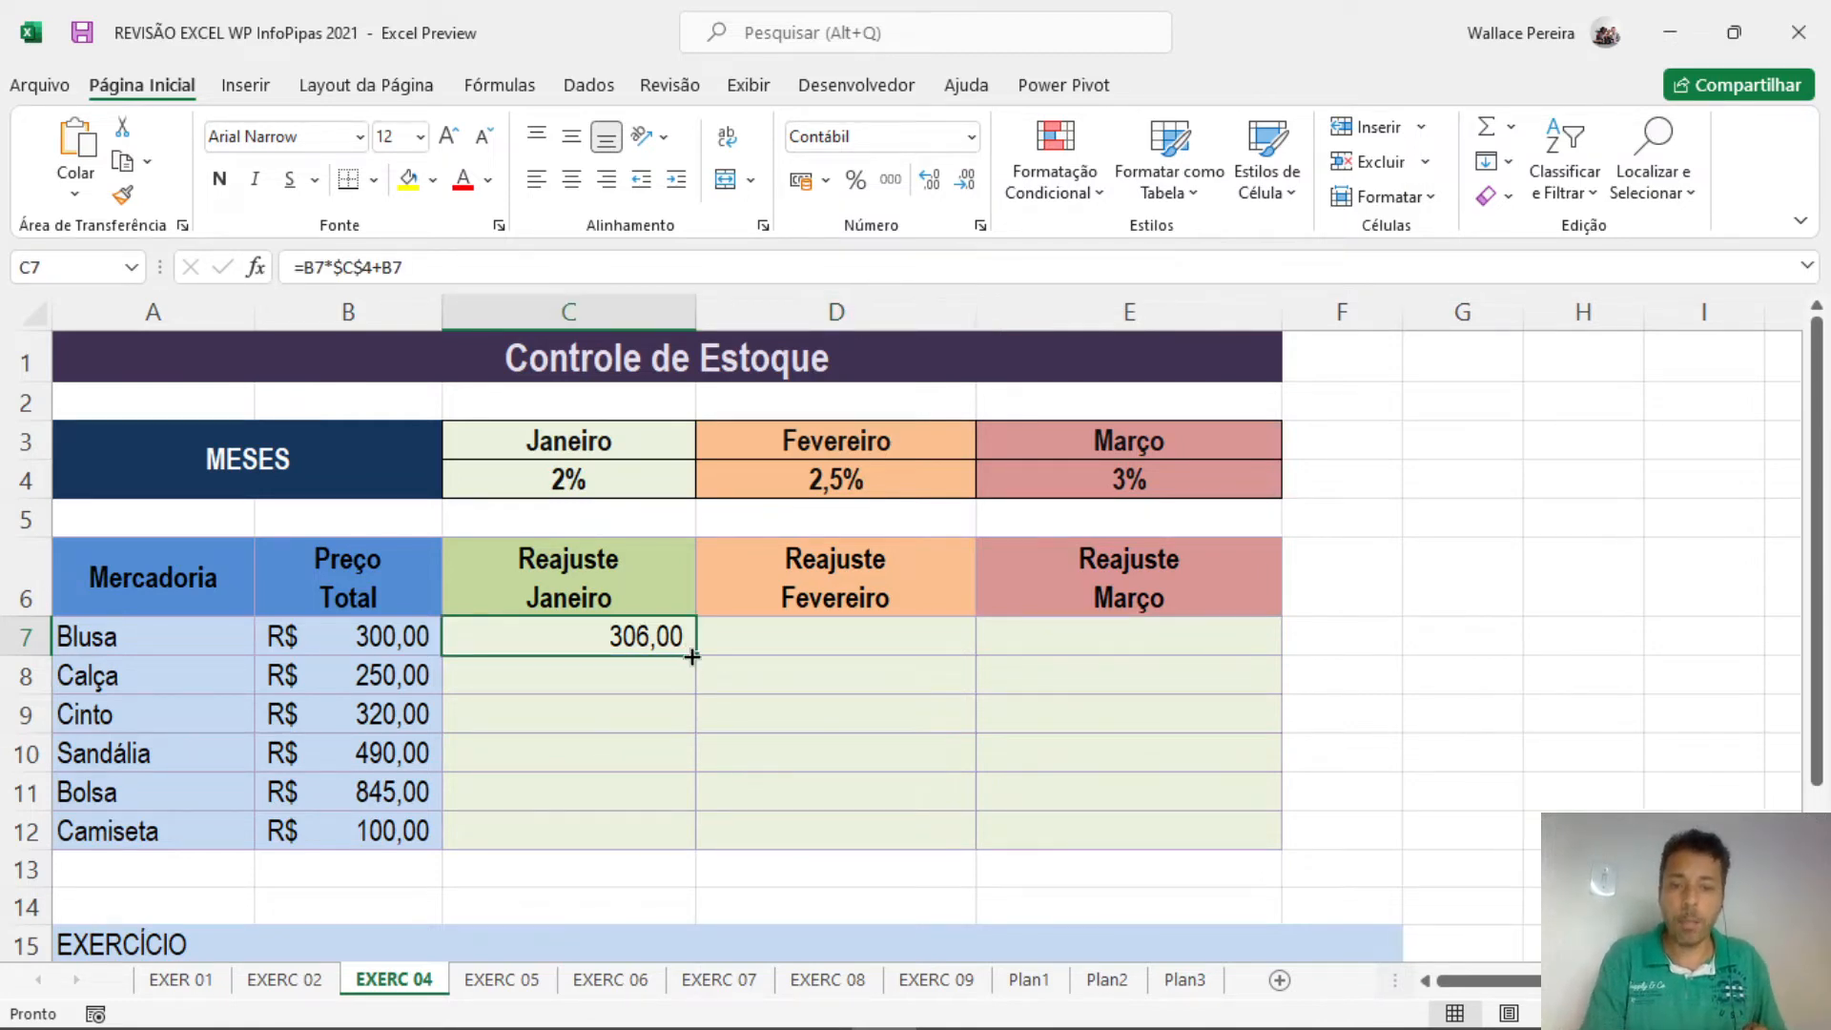
Try filling C7's formula across to E7 and down to row 12, and check E12's references against the March rate in E4.
left_click_drag(692, 657, 1234, 642)
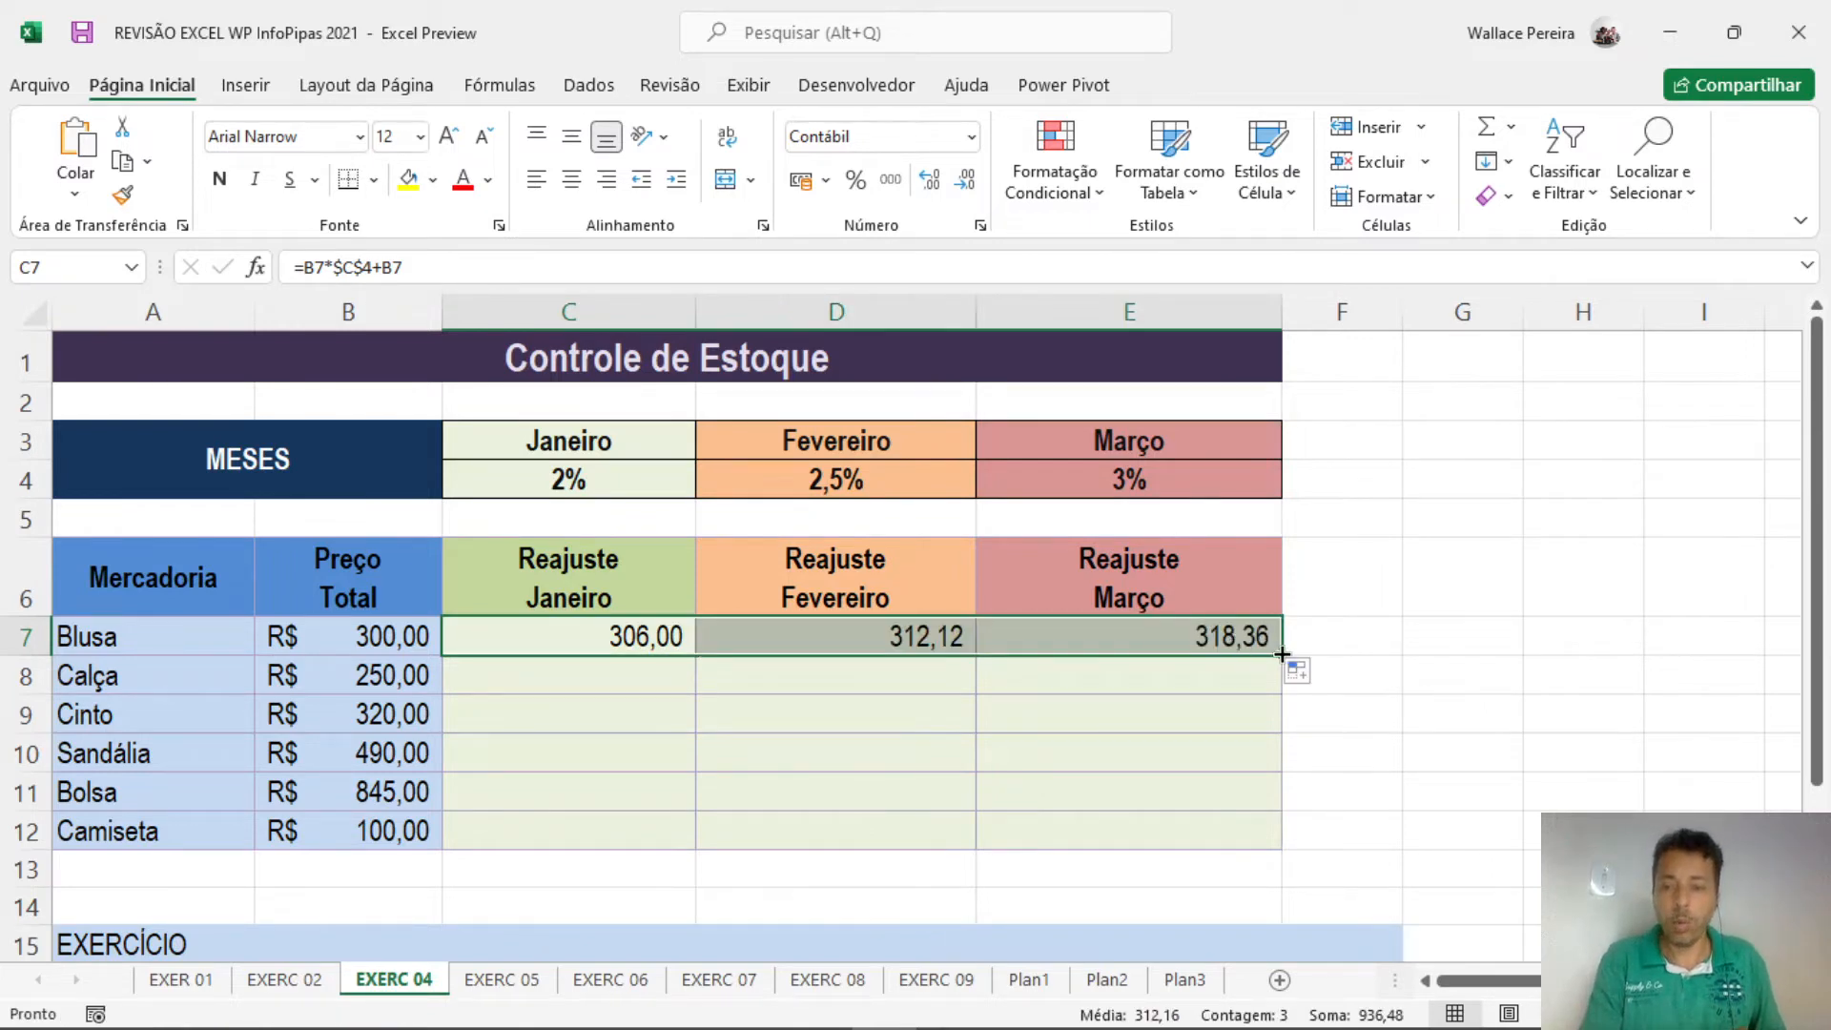
double_click(1282, 656)
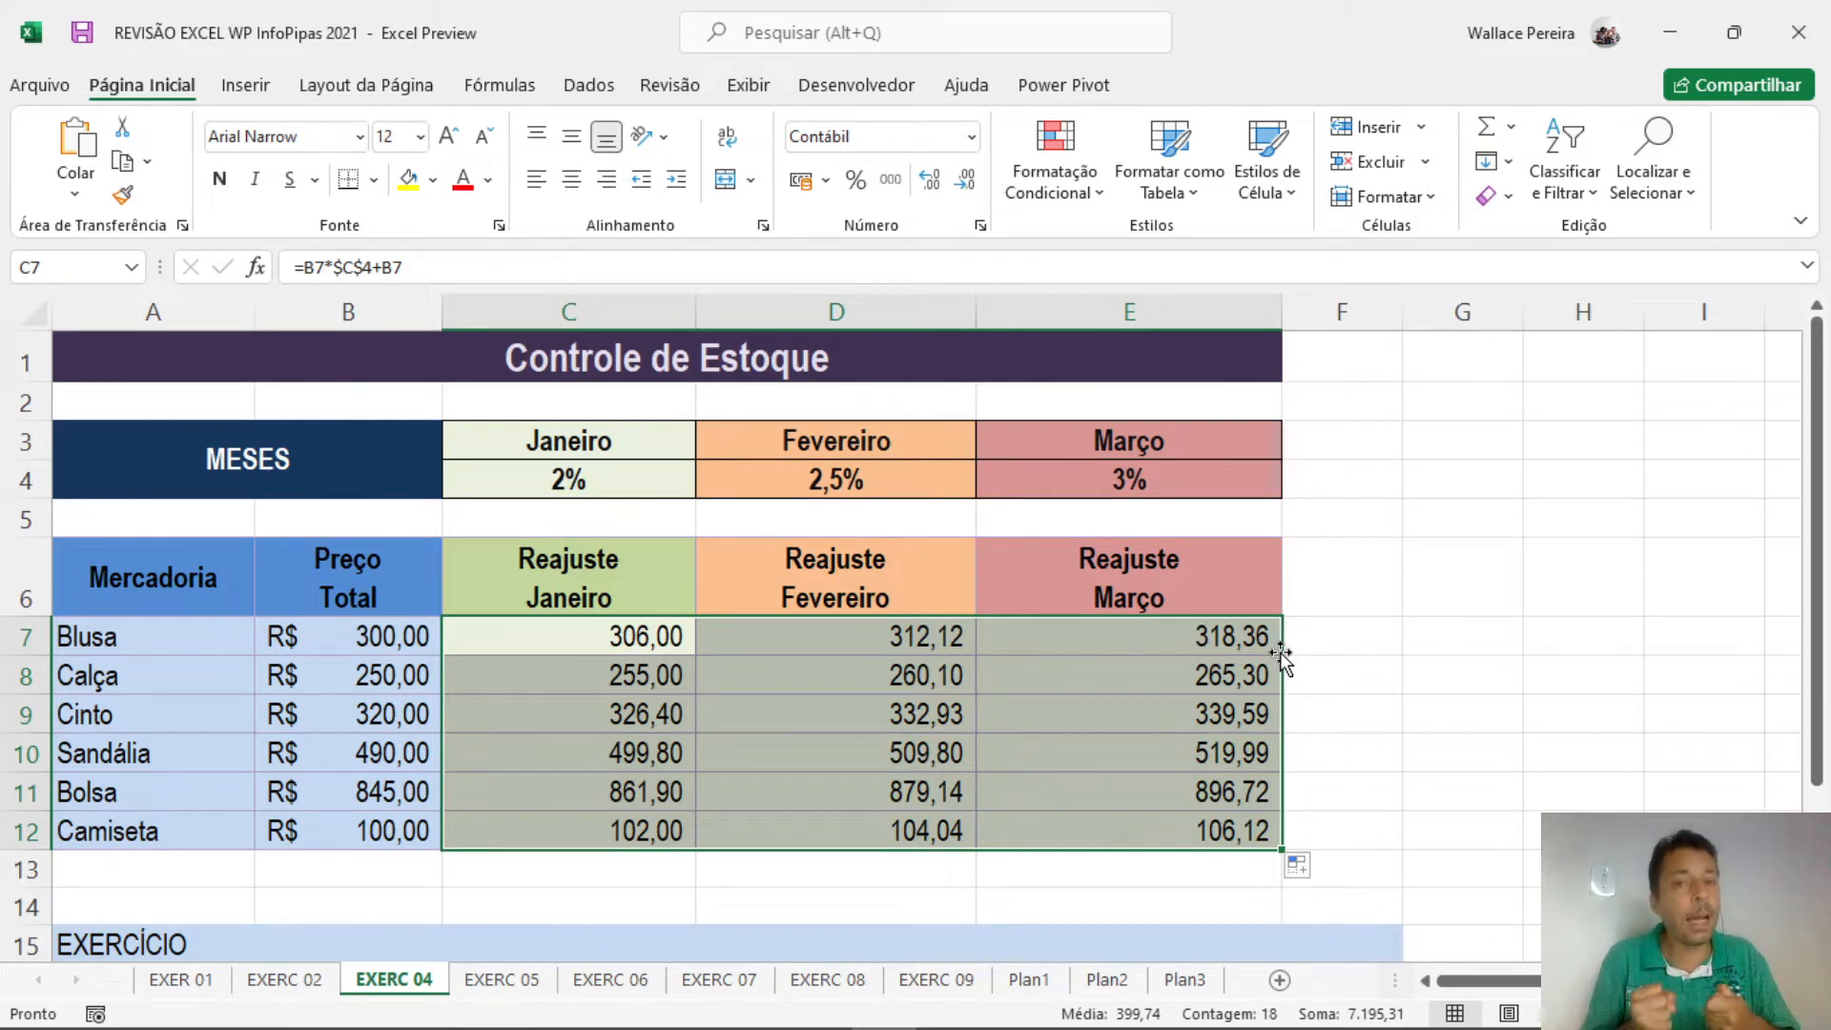
double_click(1153, 829)
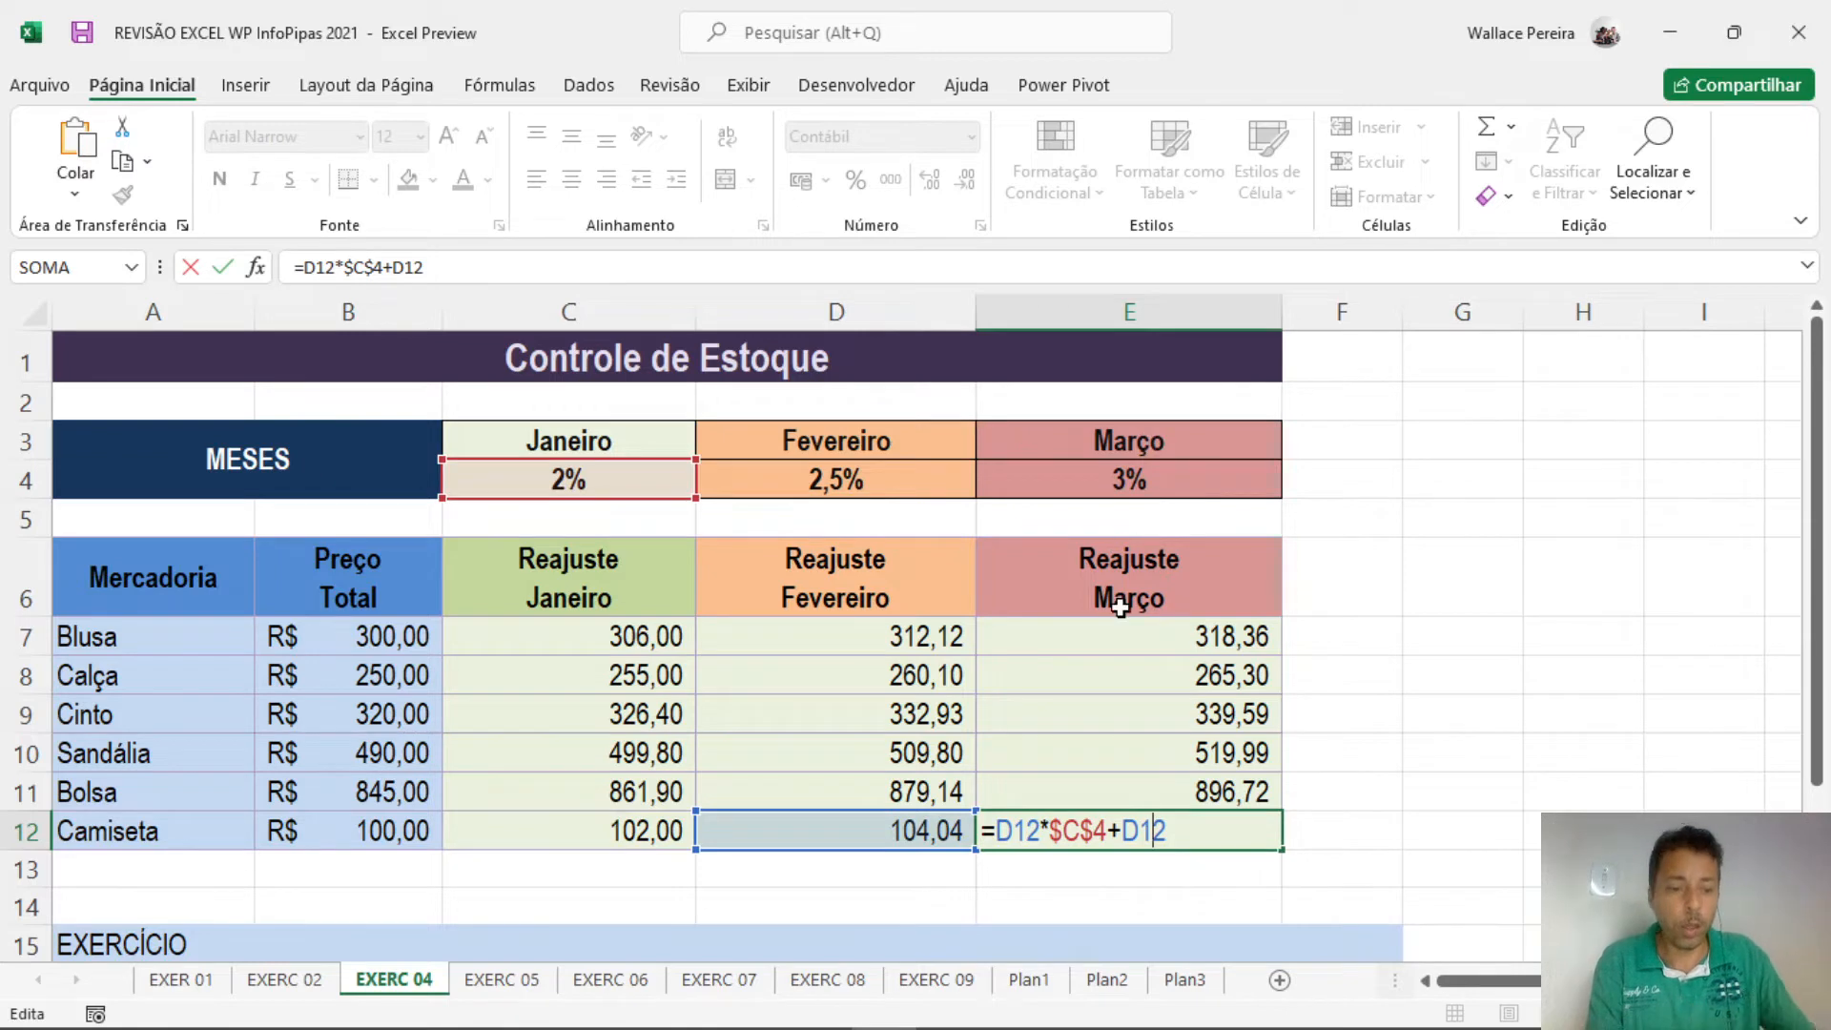
key("ctrl+Return")
left_click_drag(1113, 495, 1118, 852)
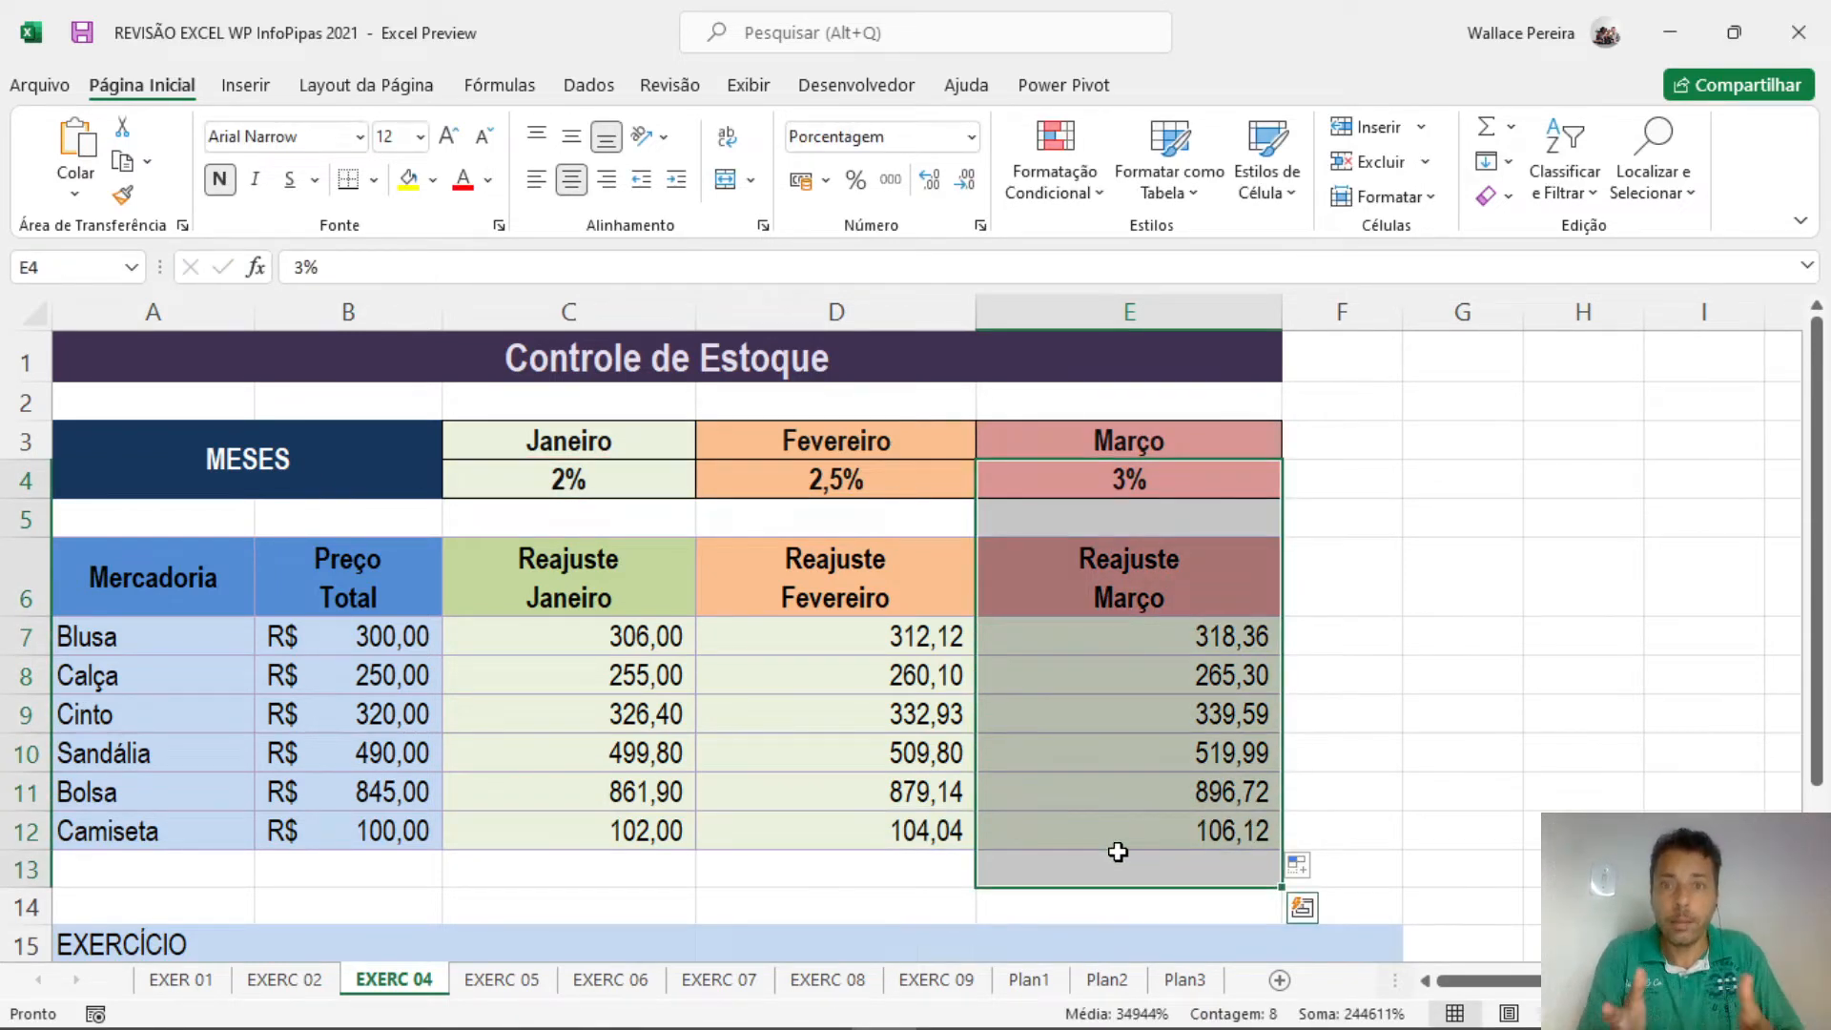
left_click(1093, 489)
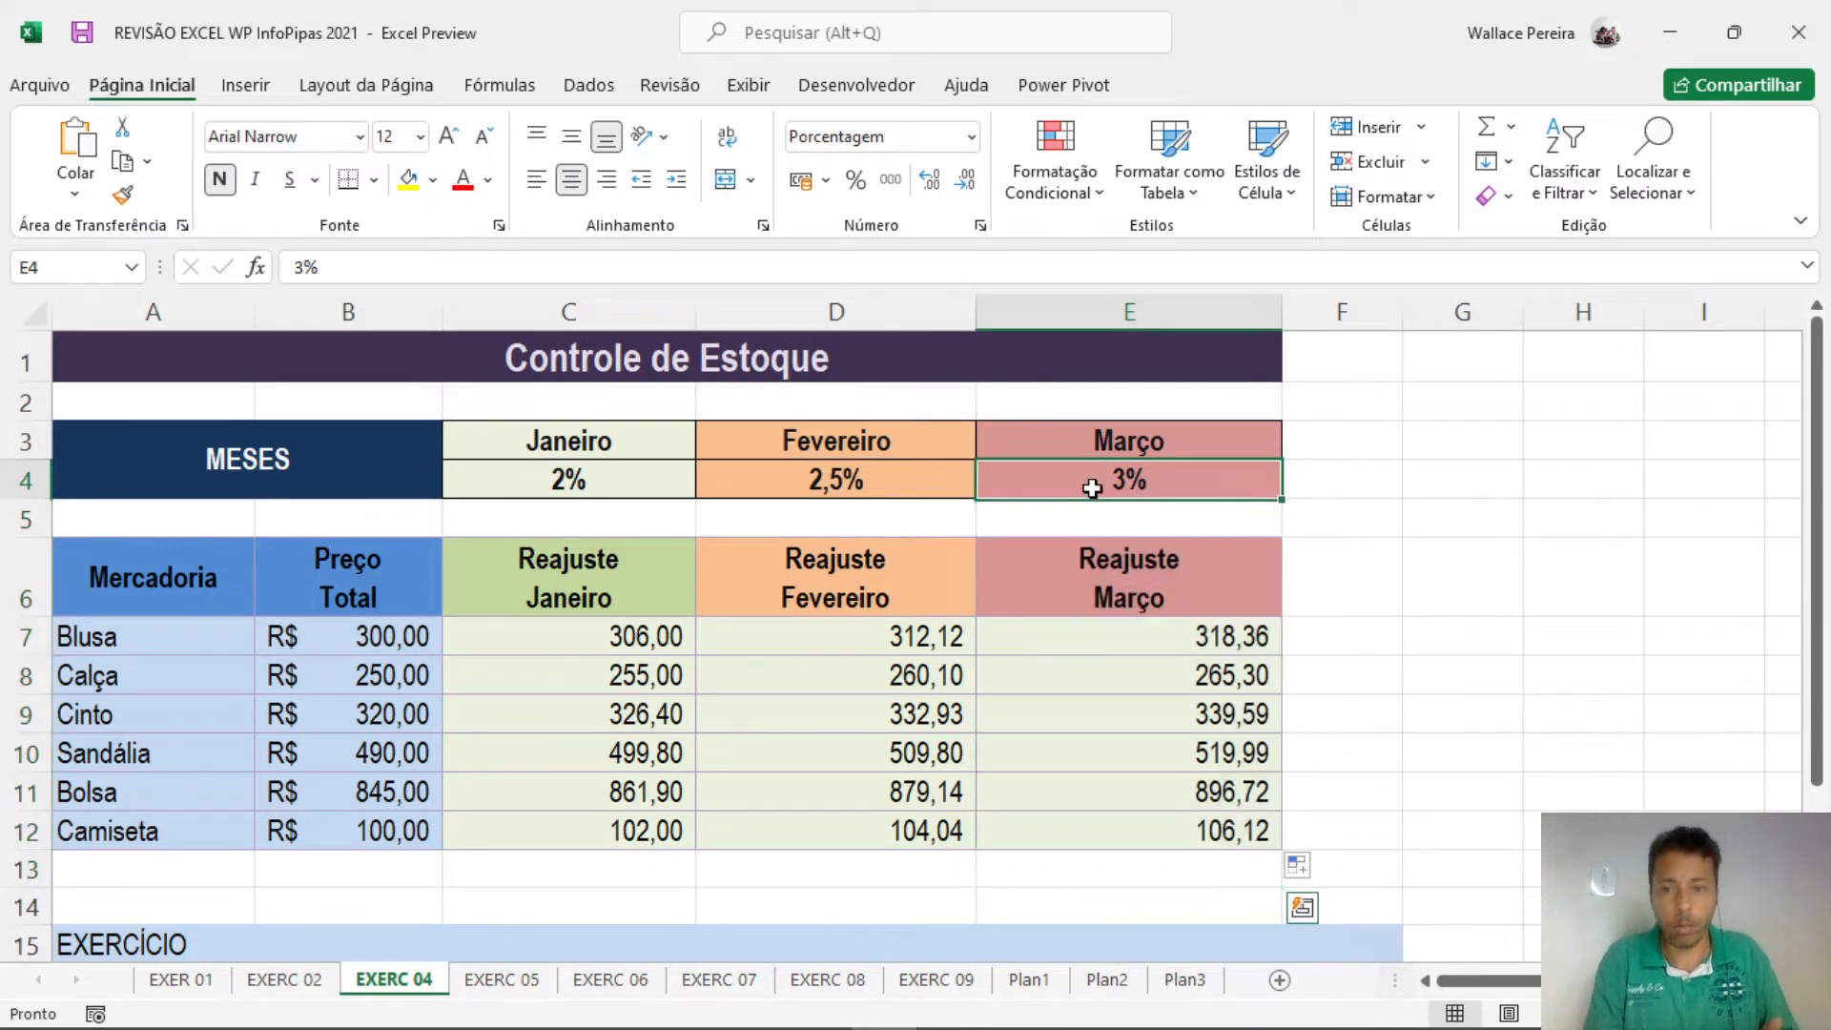
left_click(1110, 824)
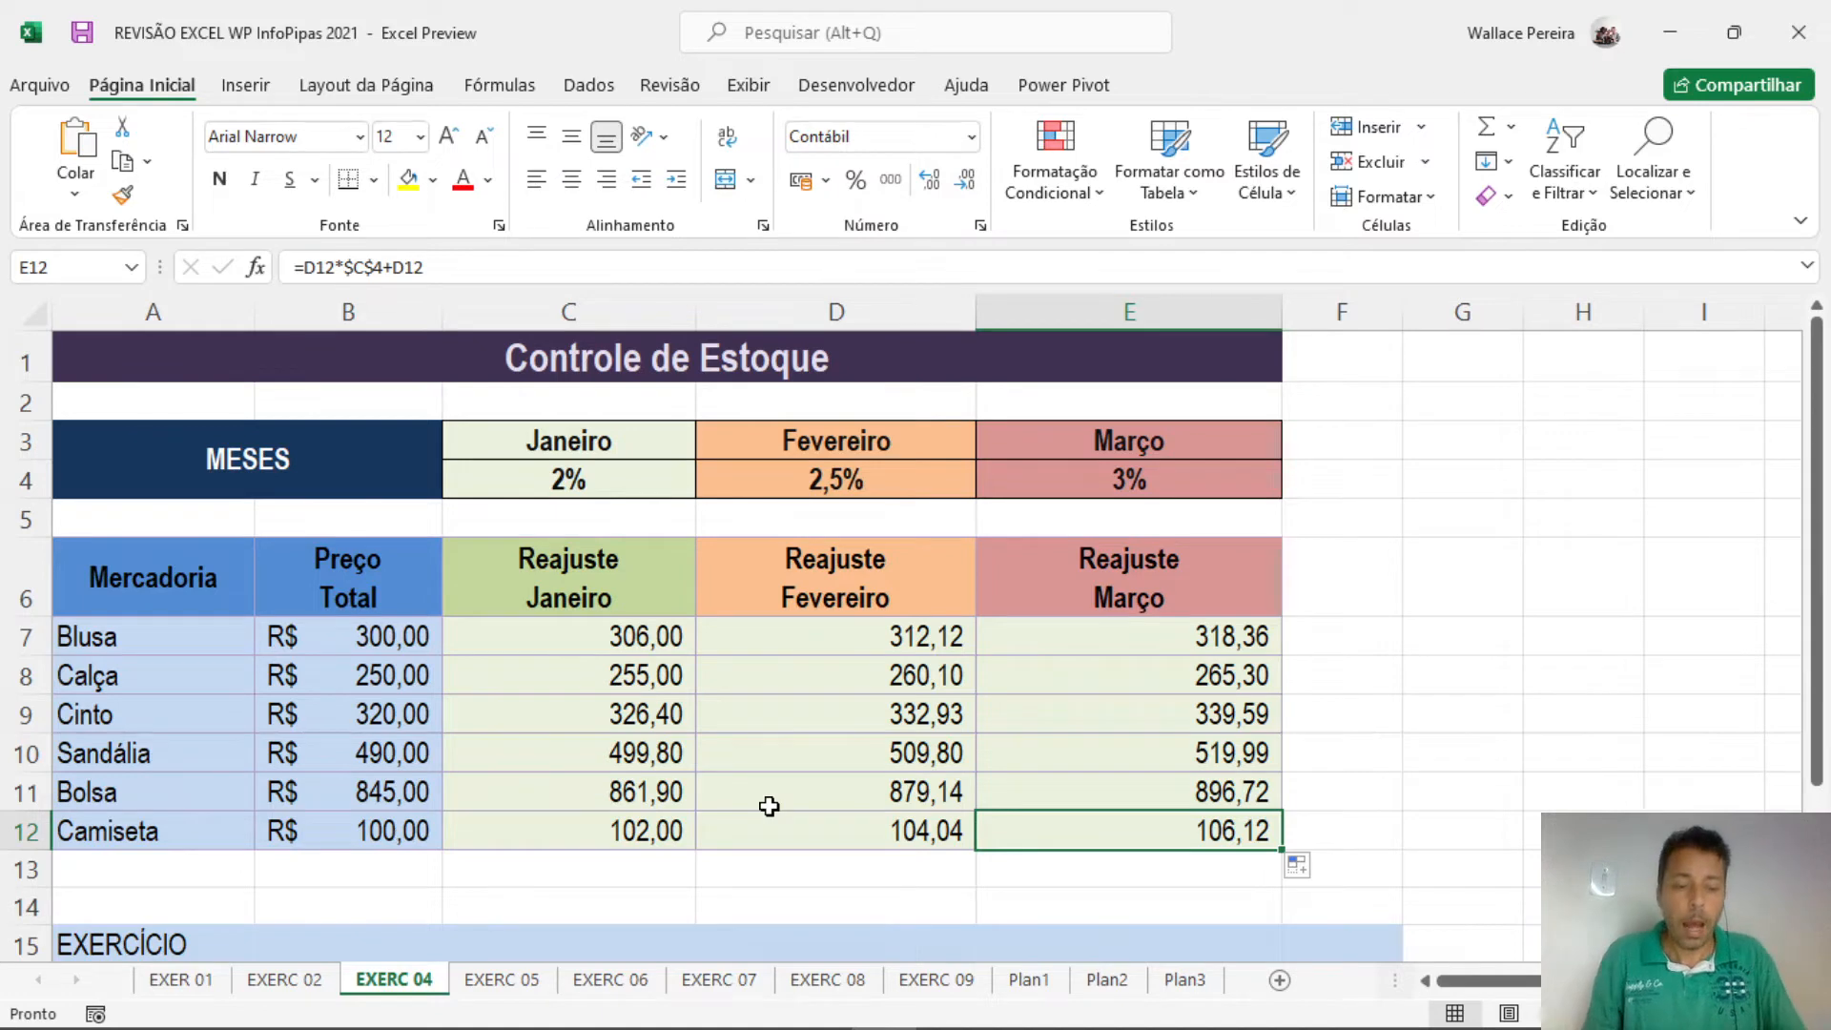
Undo the fills across and down so that only C7 holds the formula.
key("ctrl+z")
key("ctrl+z")
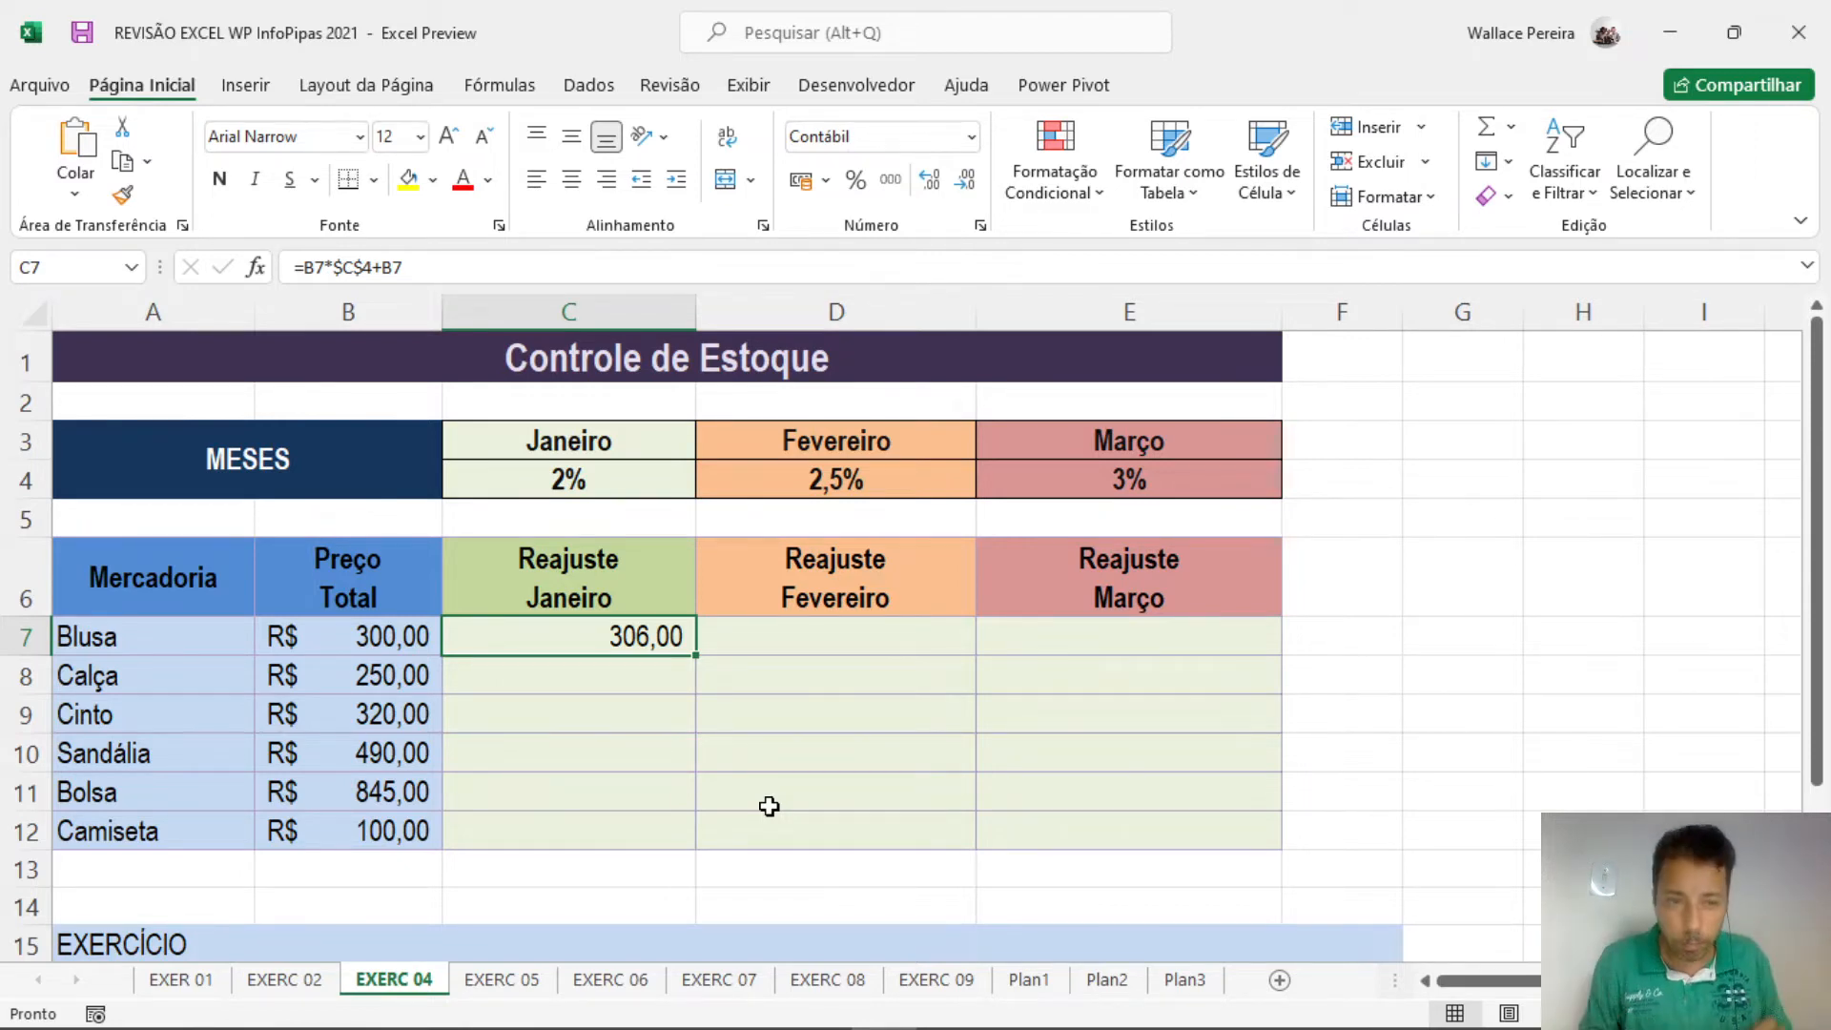
Cycle the rate reference in C7's formula through C$4, $C4, C4 and $C$4, and cancel the edit.
double_click(615, 641)
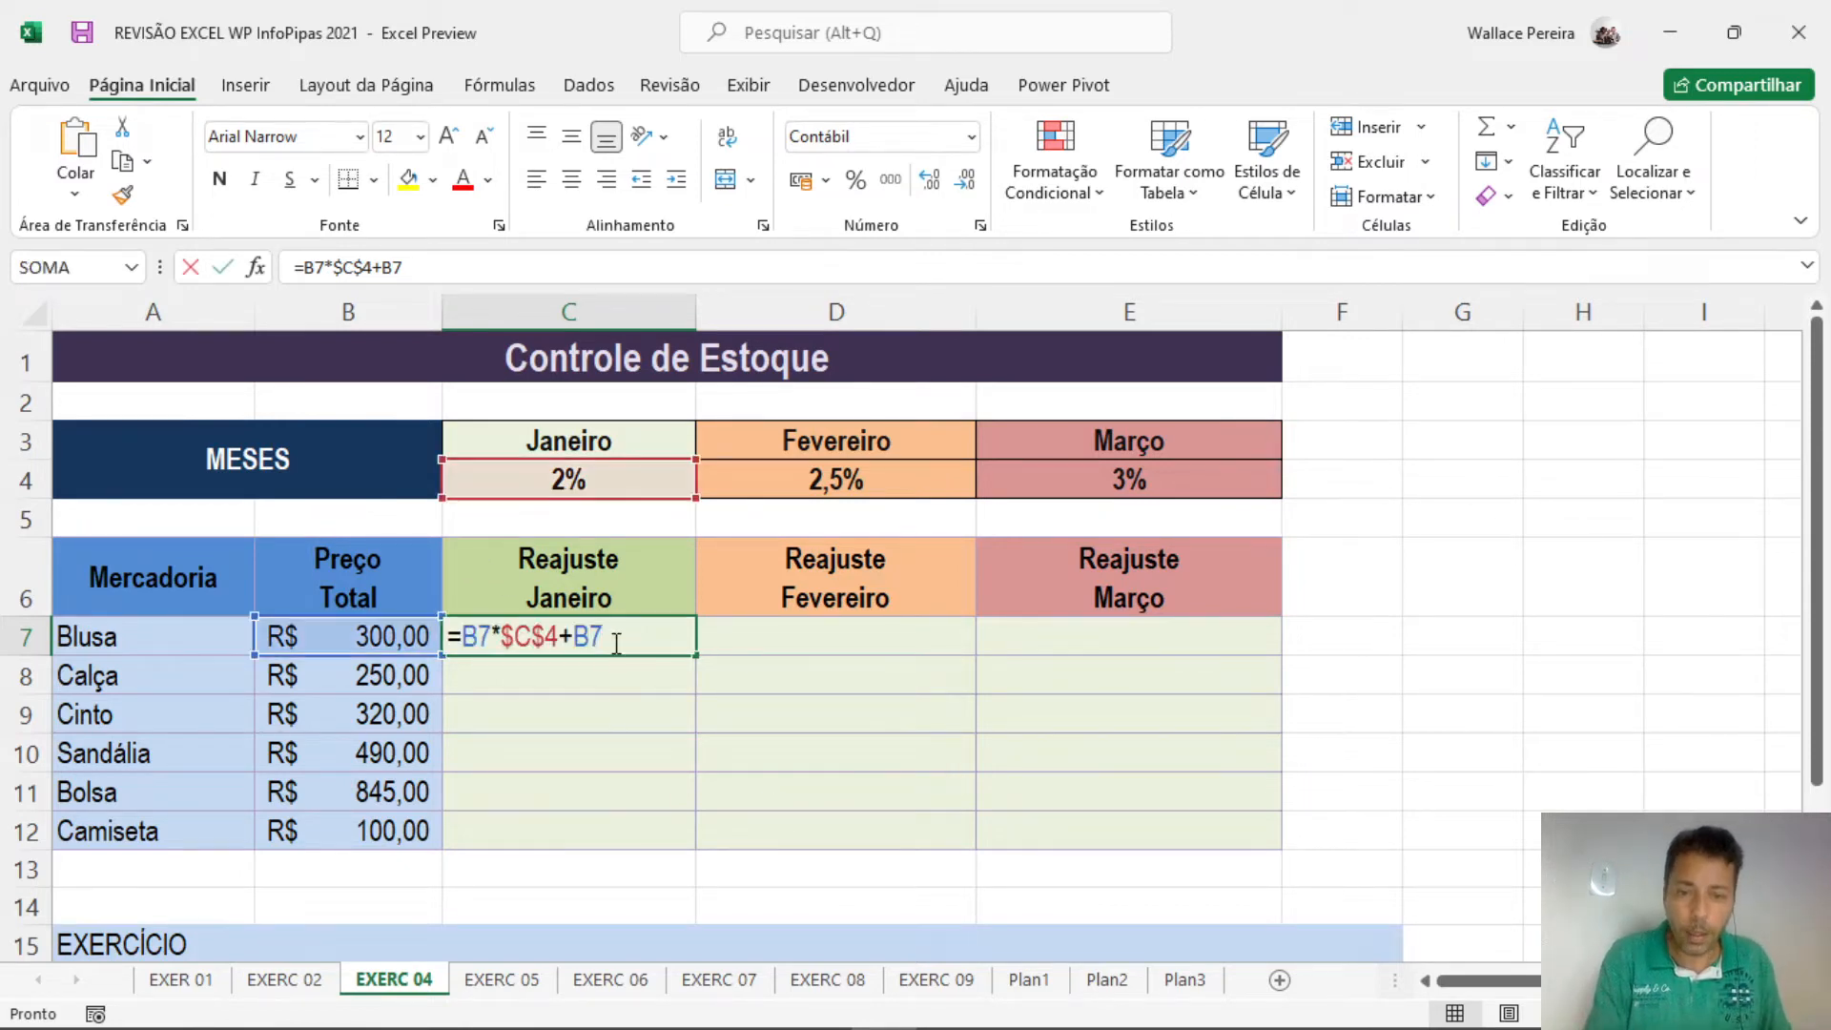
left_click(553, 639)
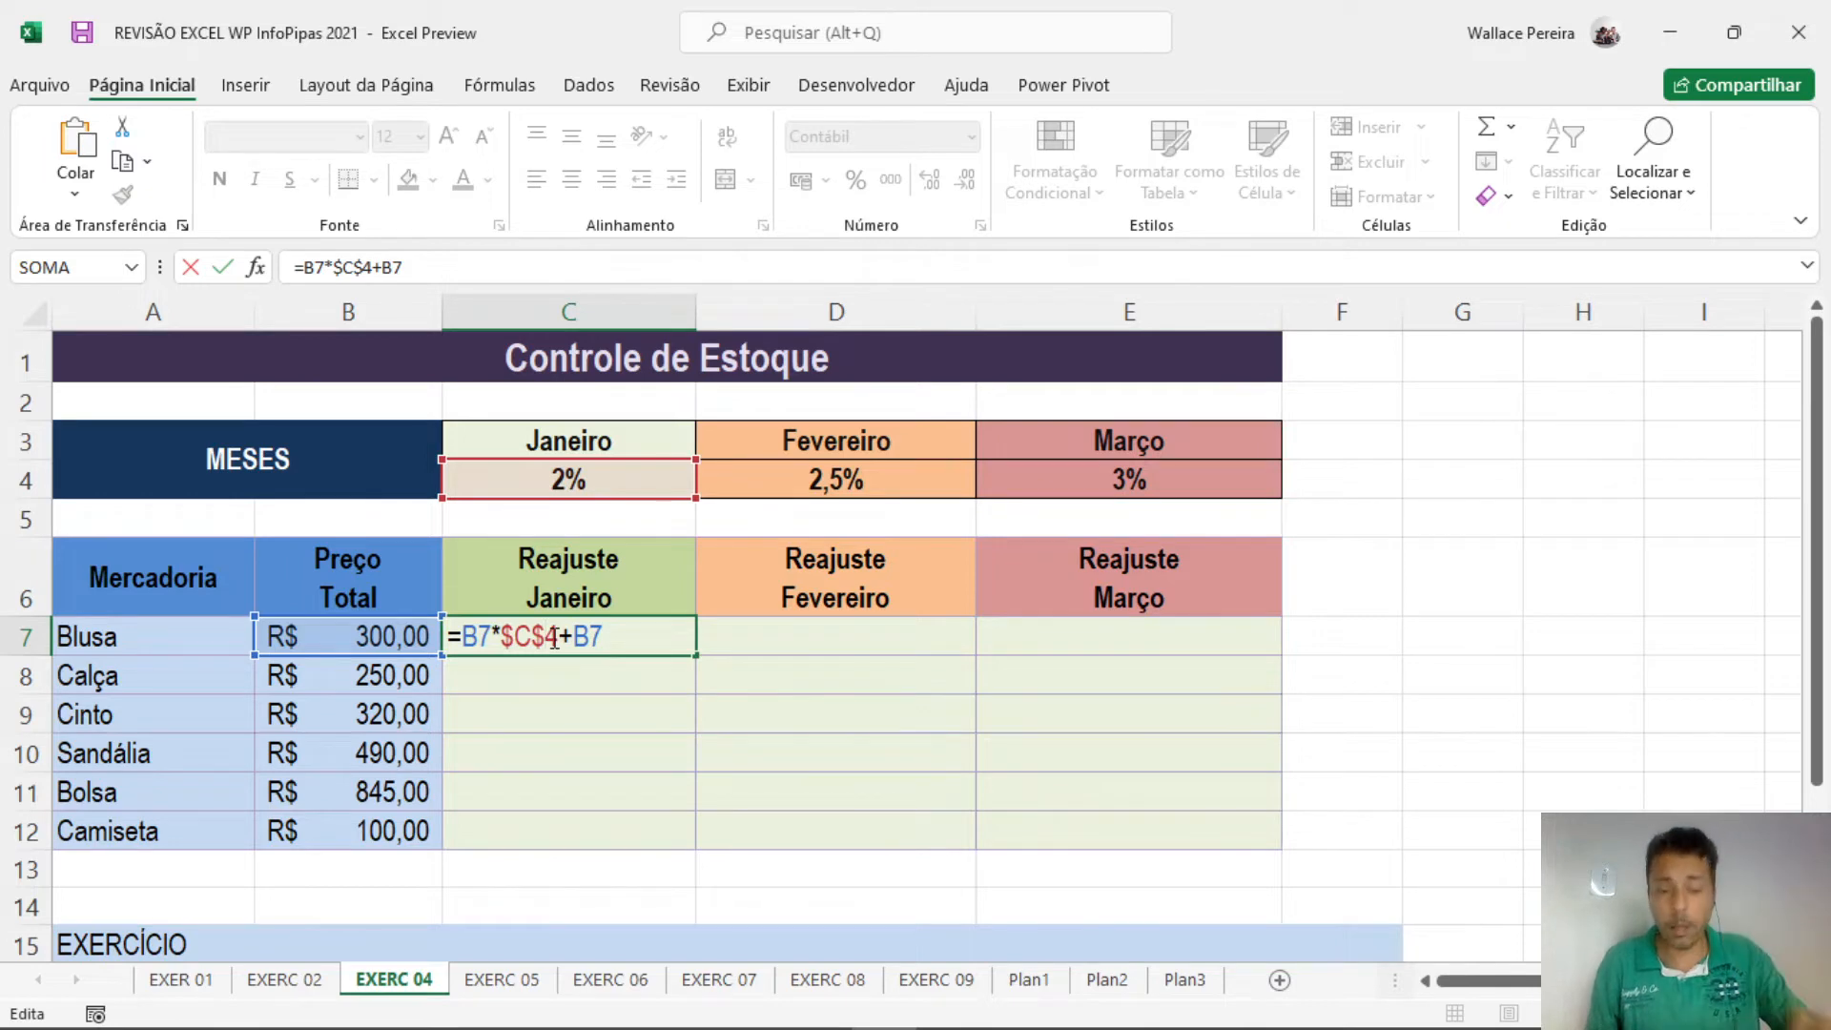
key("F4")
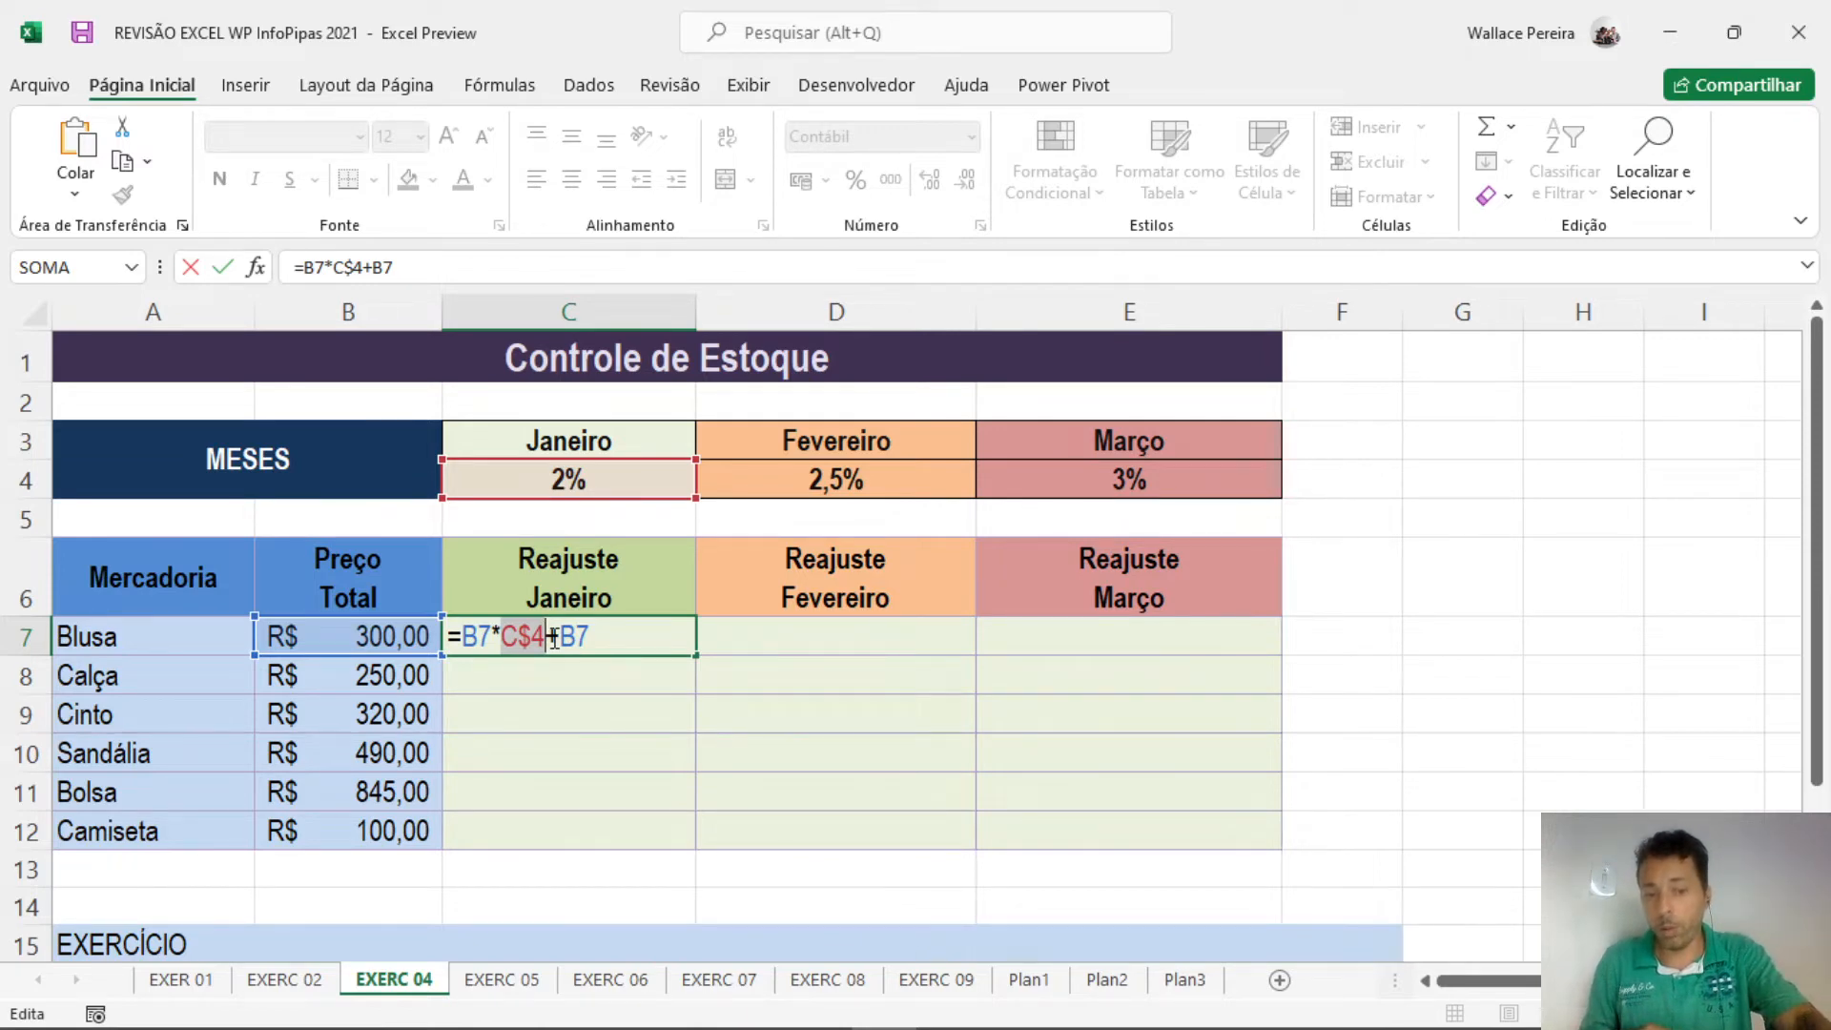
key("F4")
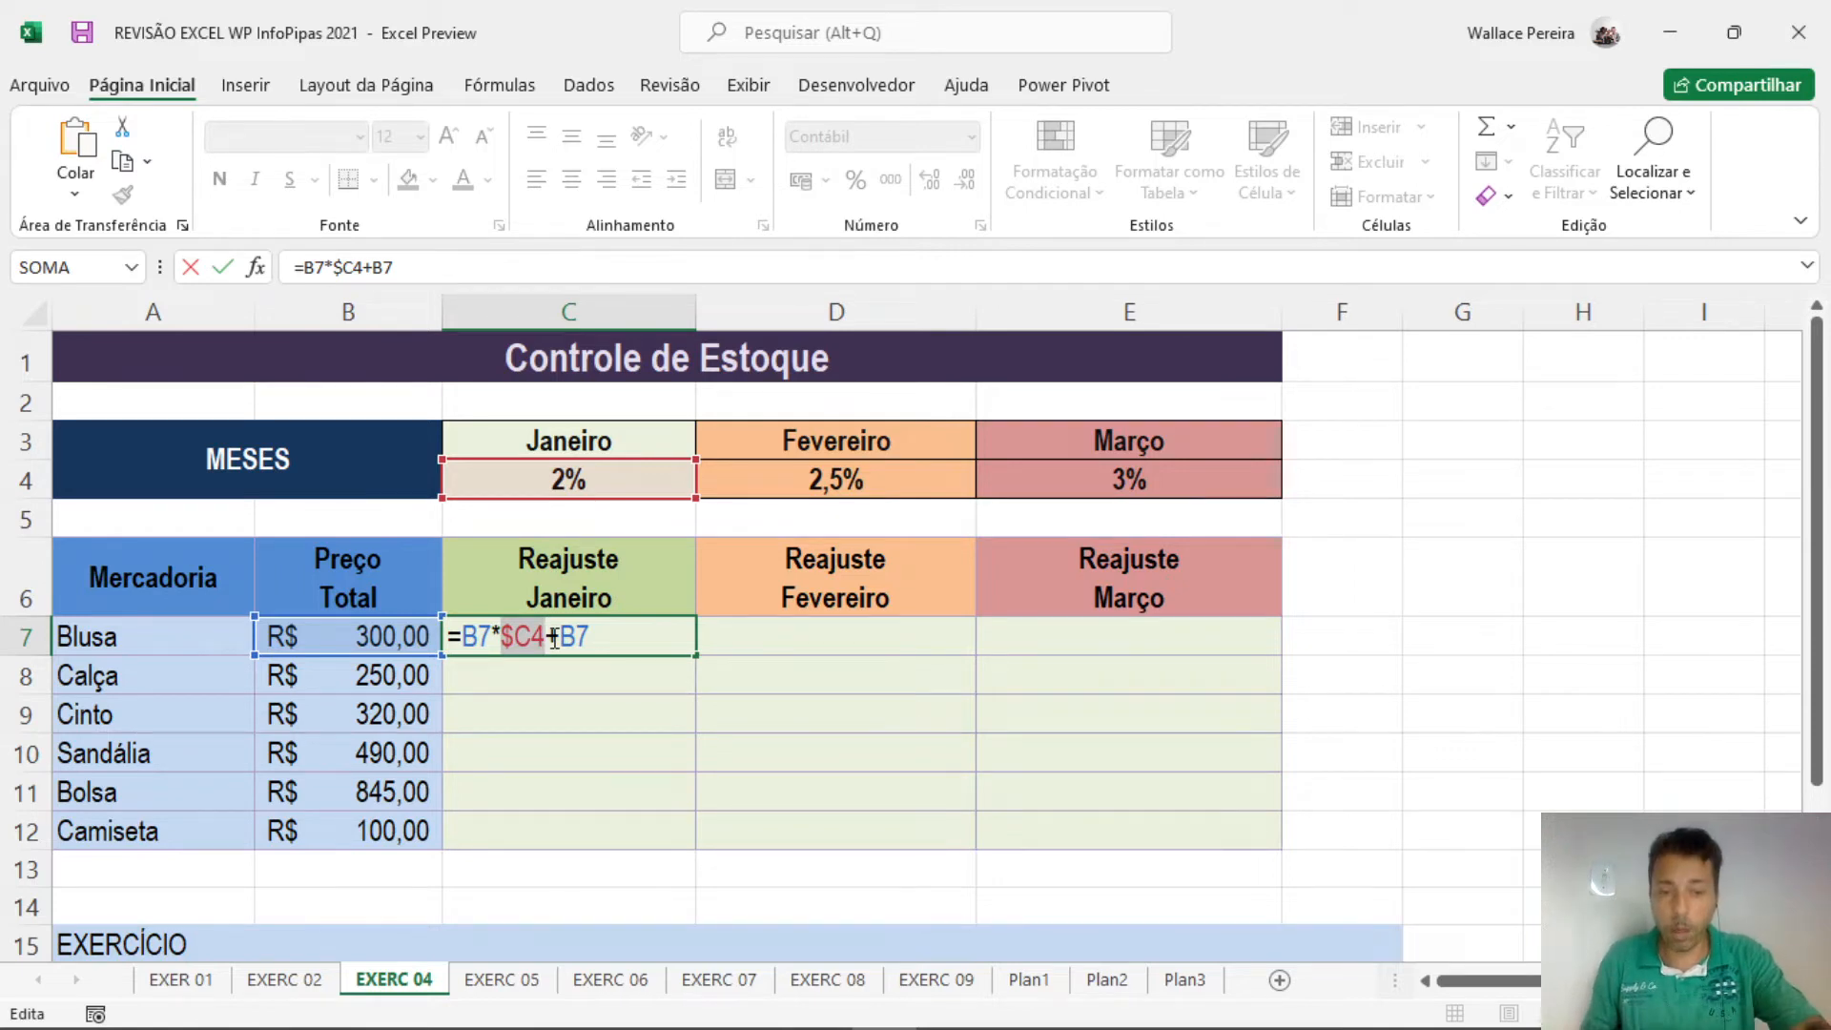
key("F4")
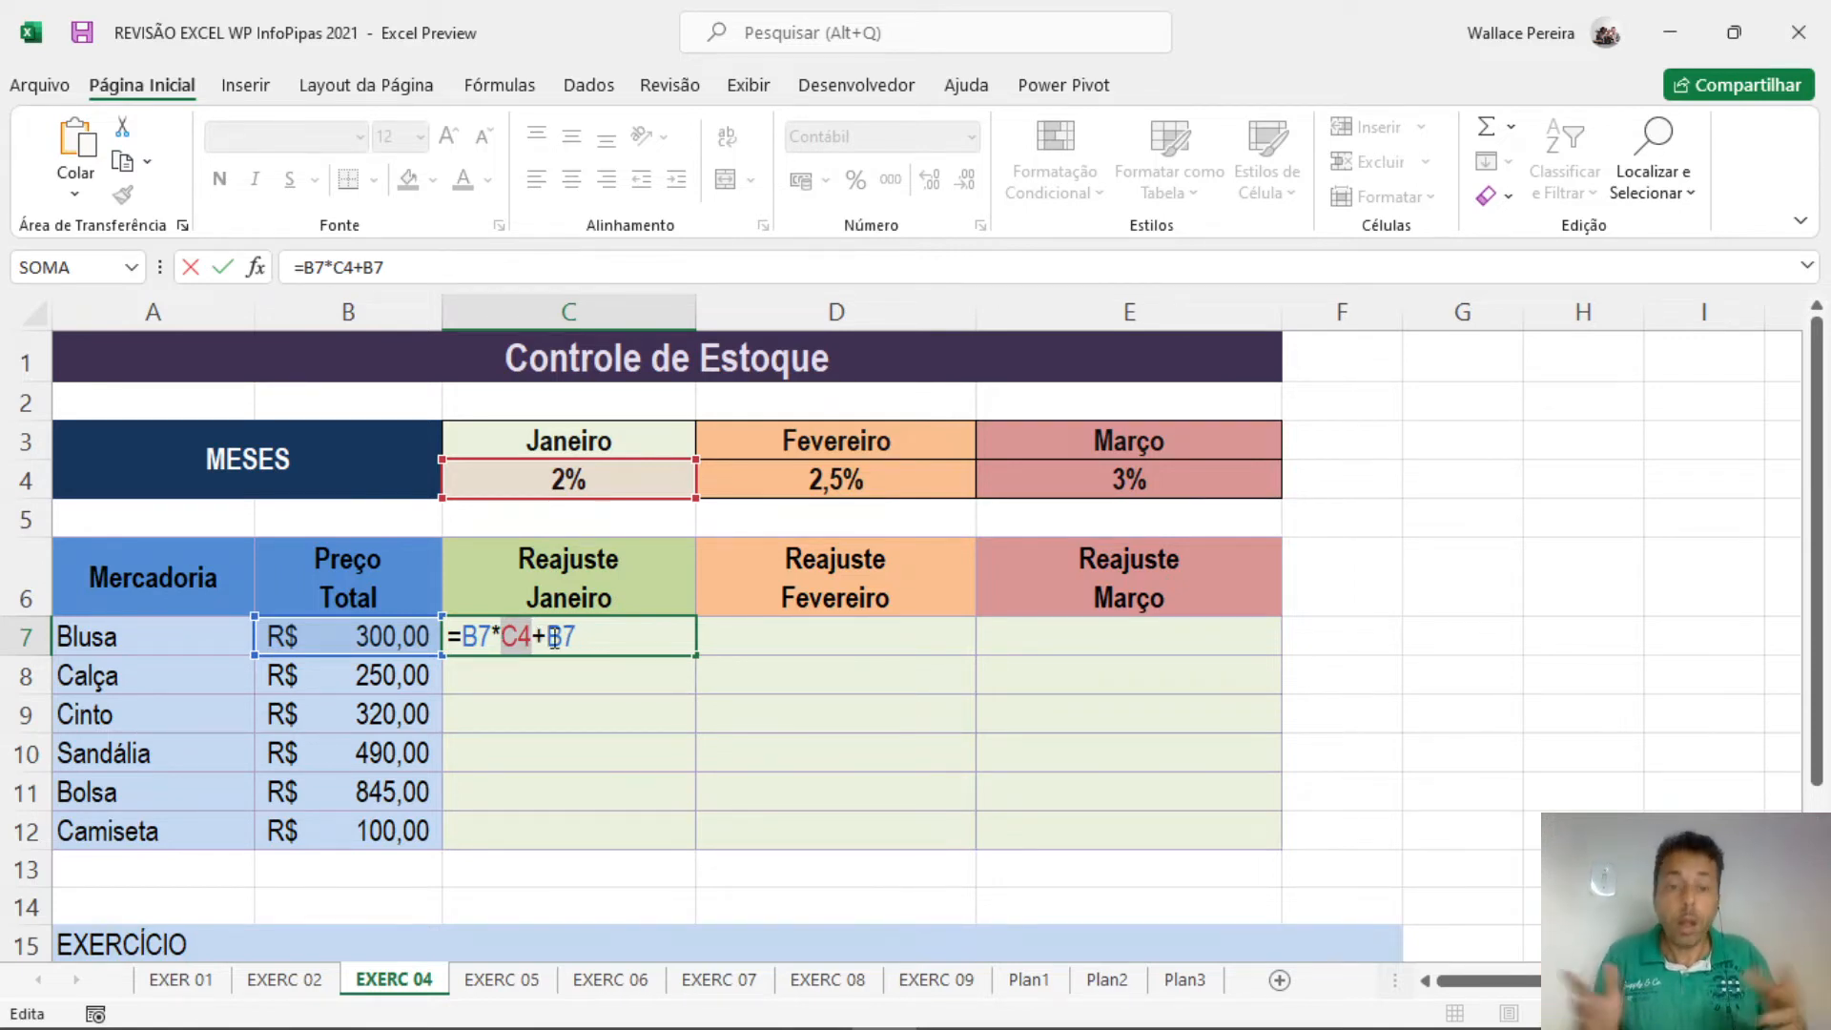
key("F4")
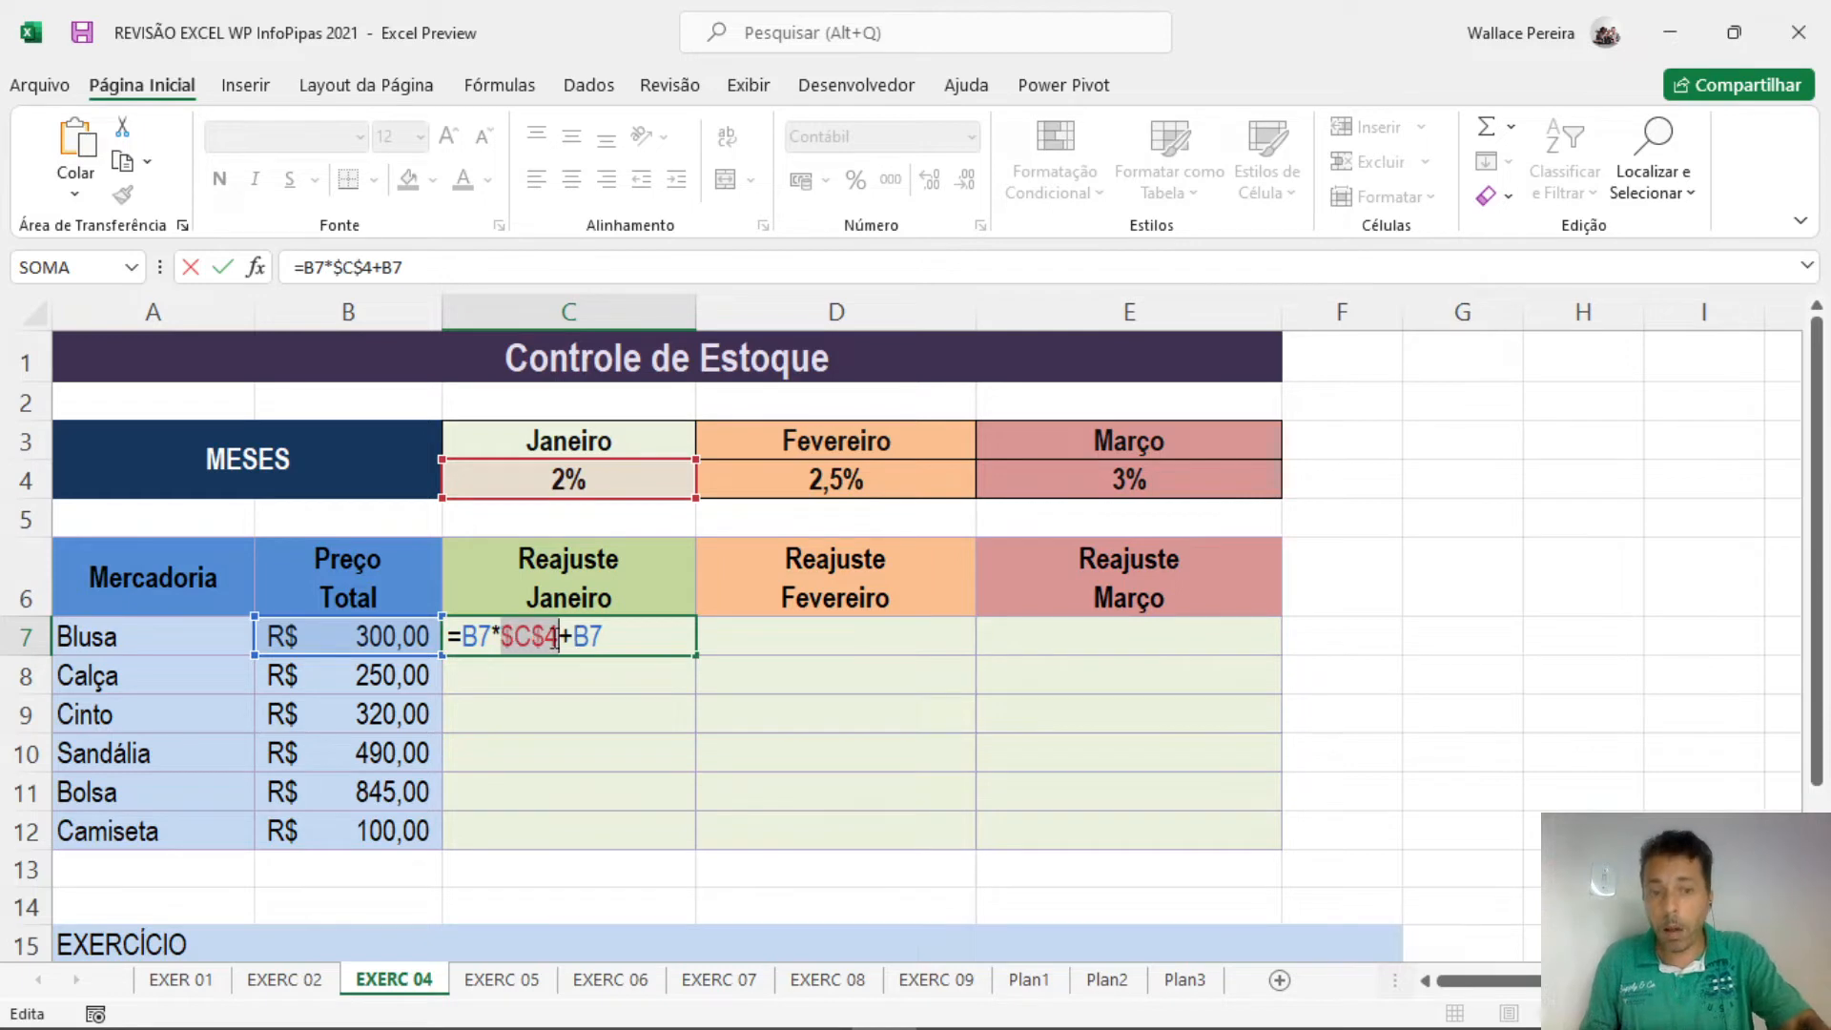
key("F4")
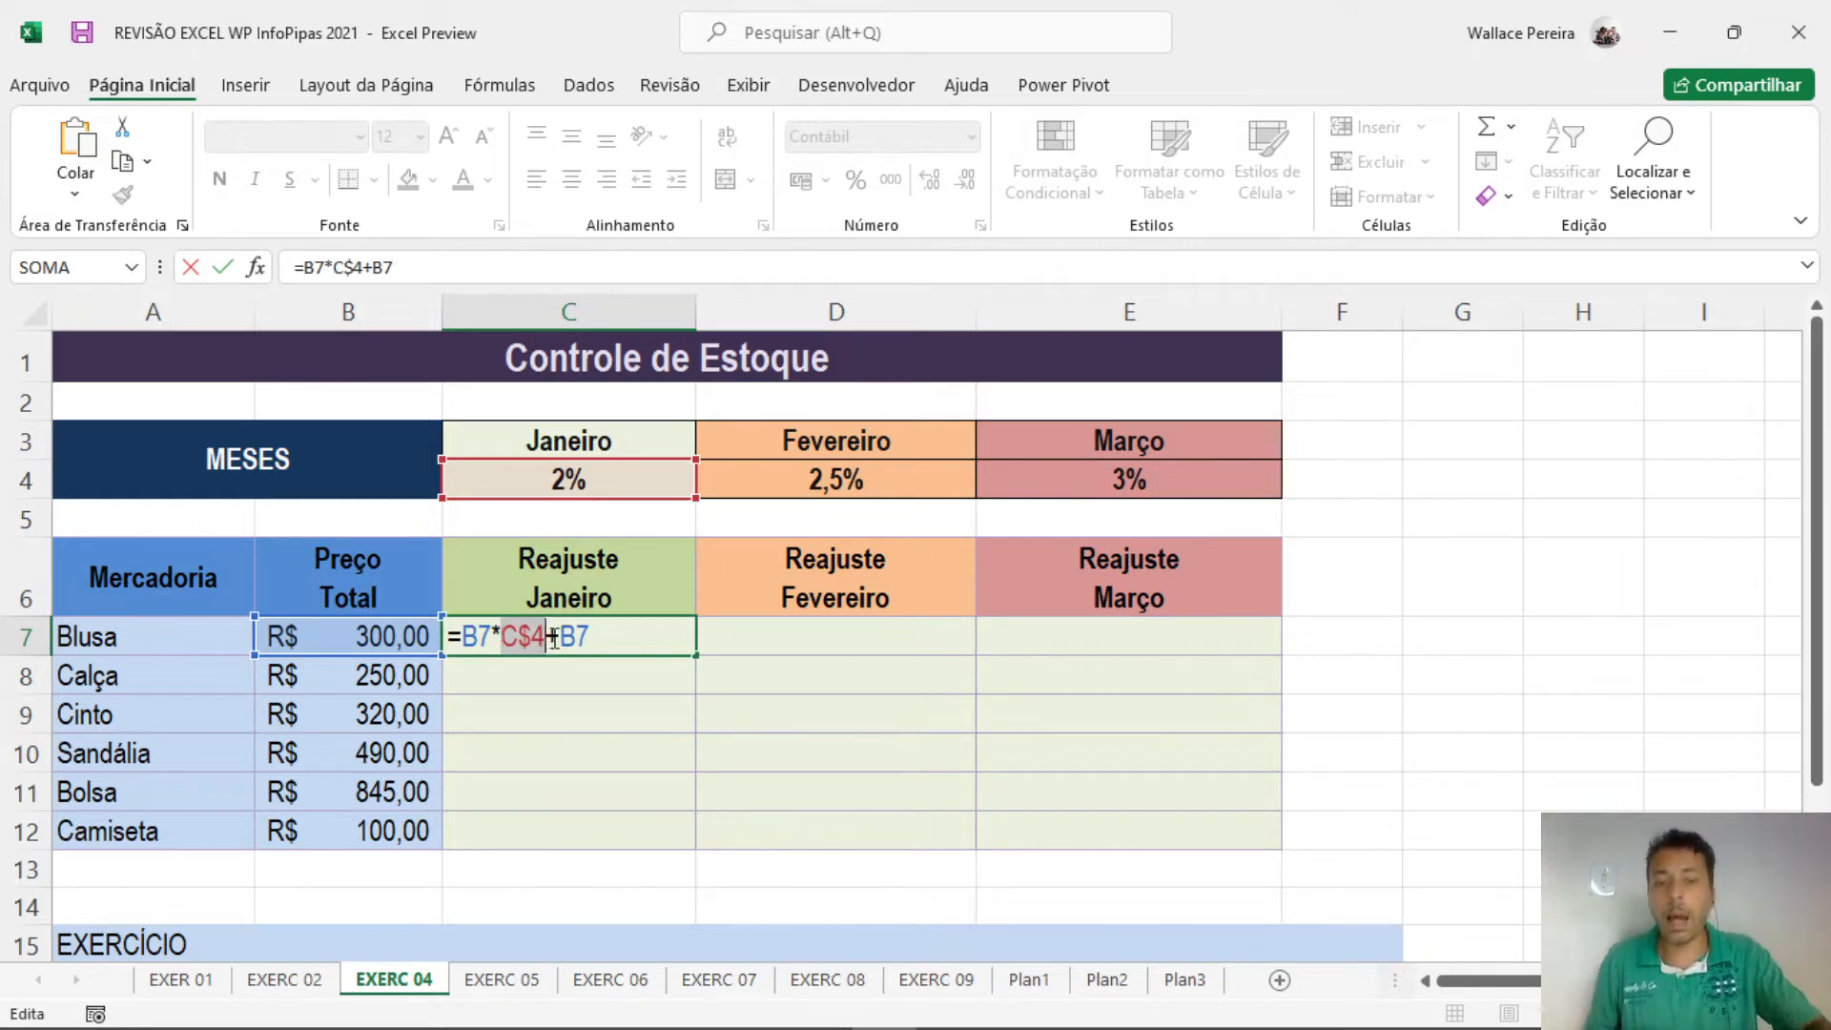
key("F4")
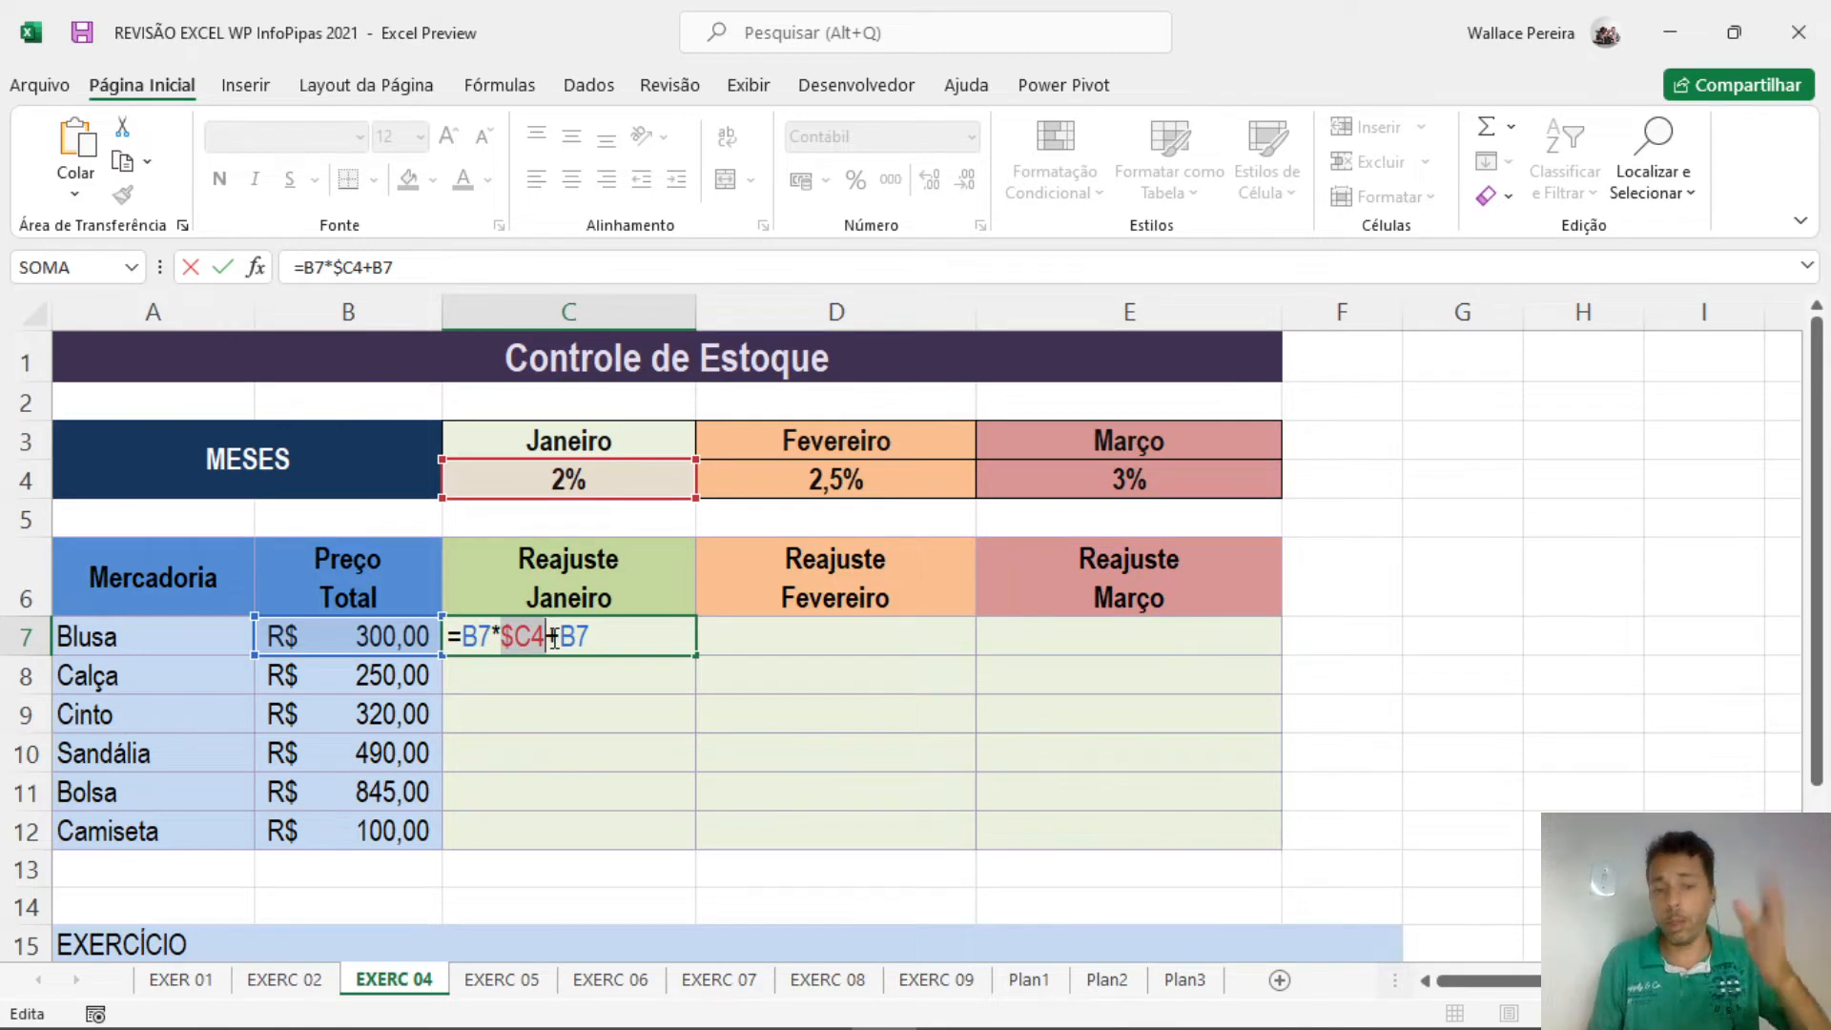
key("F4")
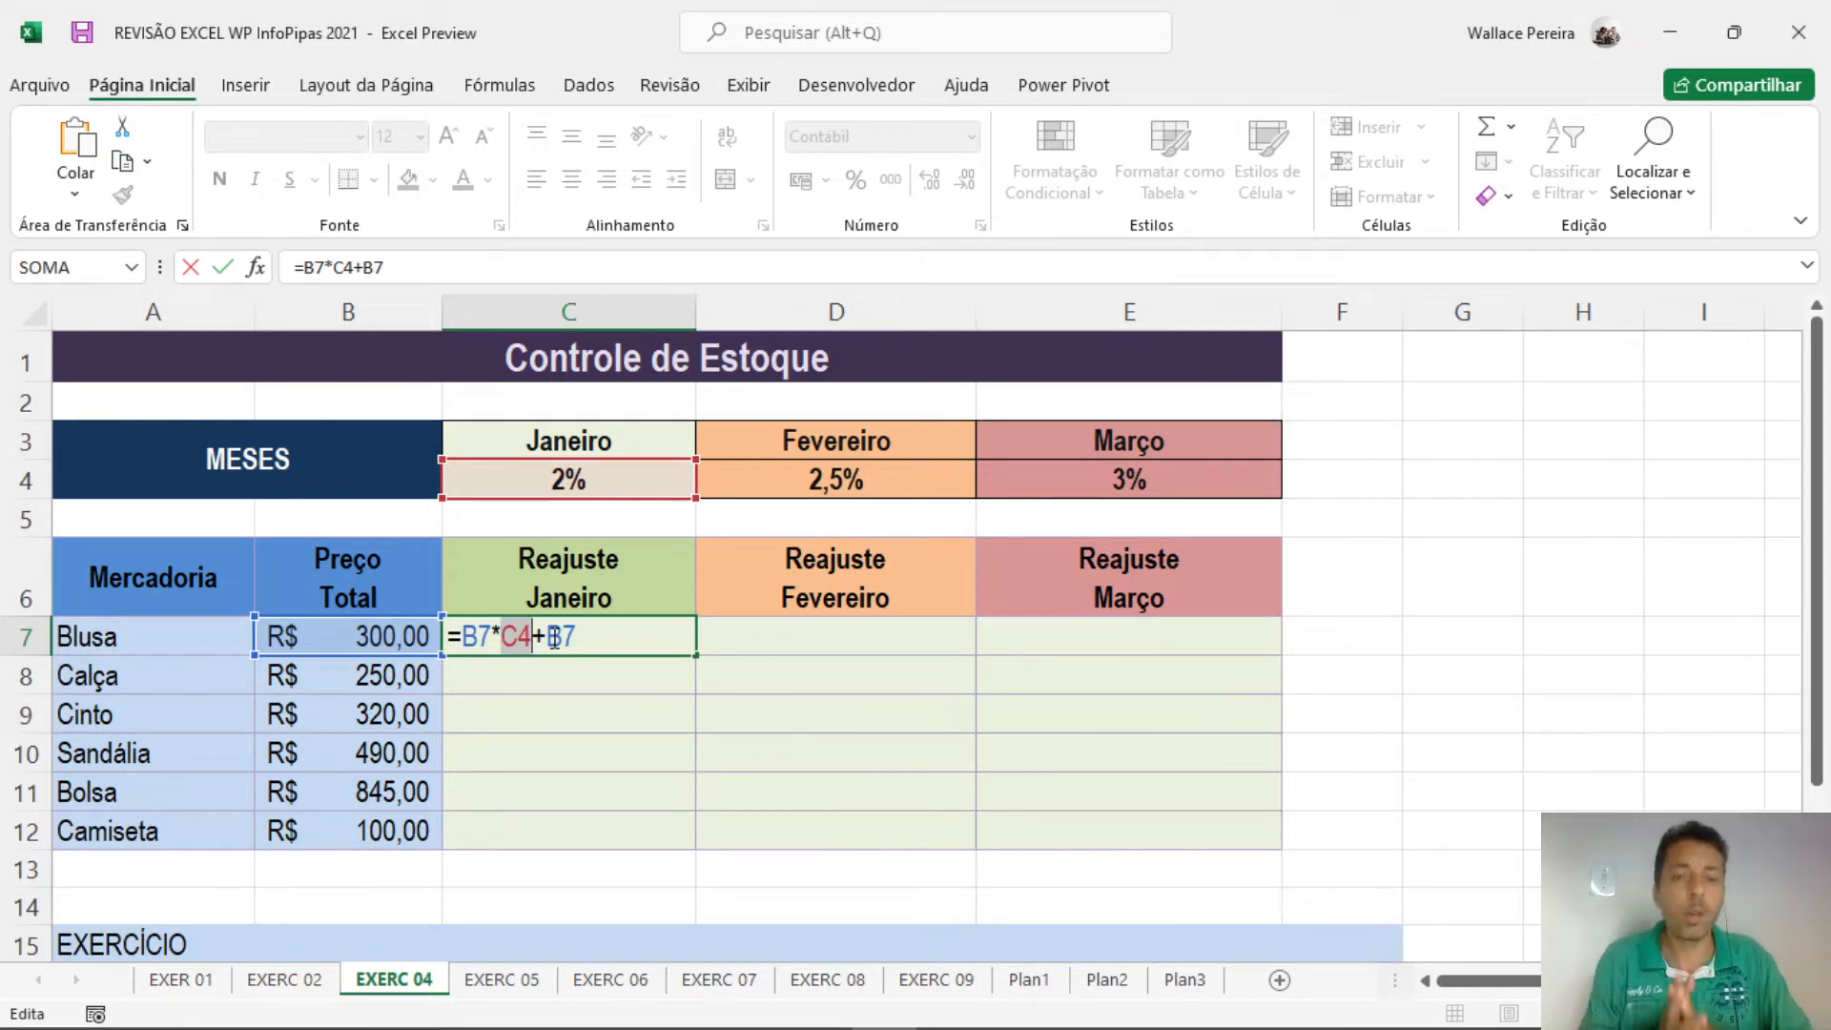
left_click(479, 639)
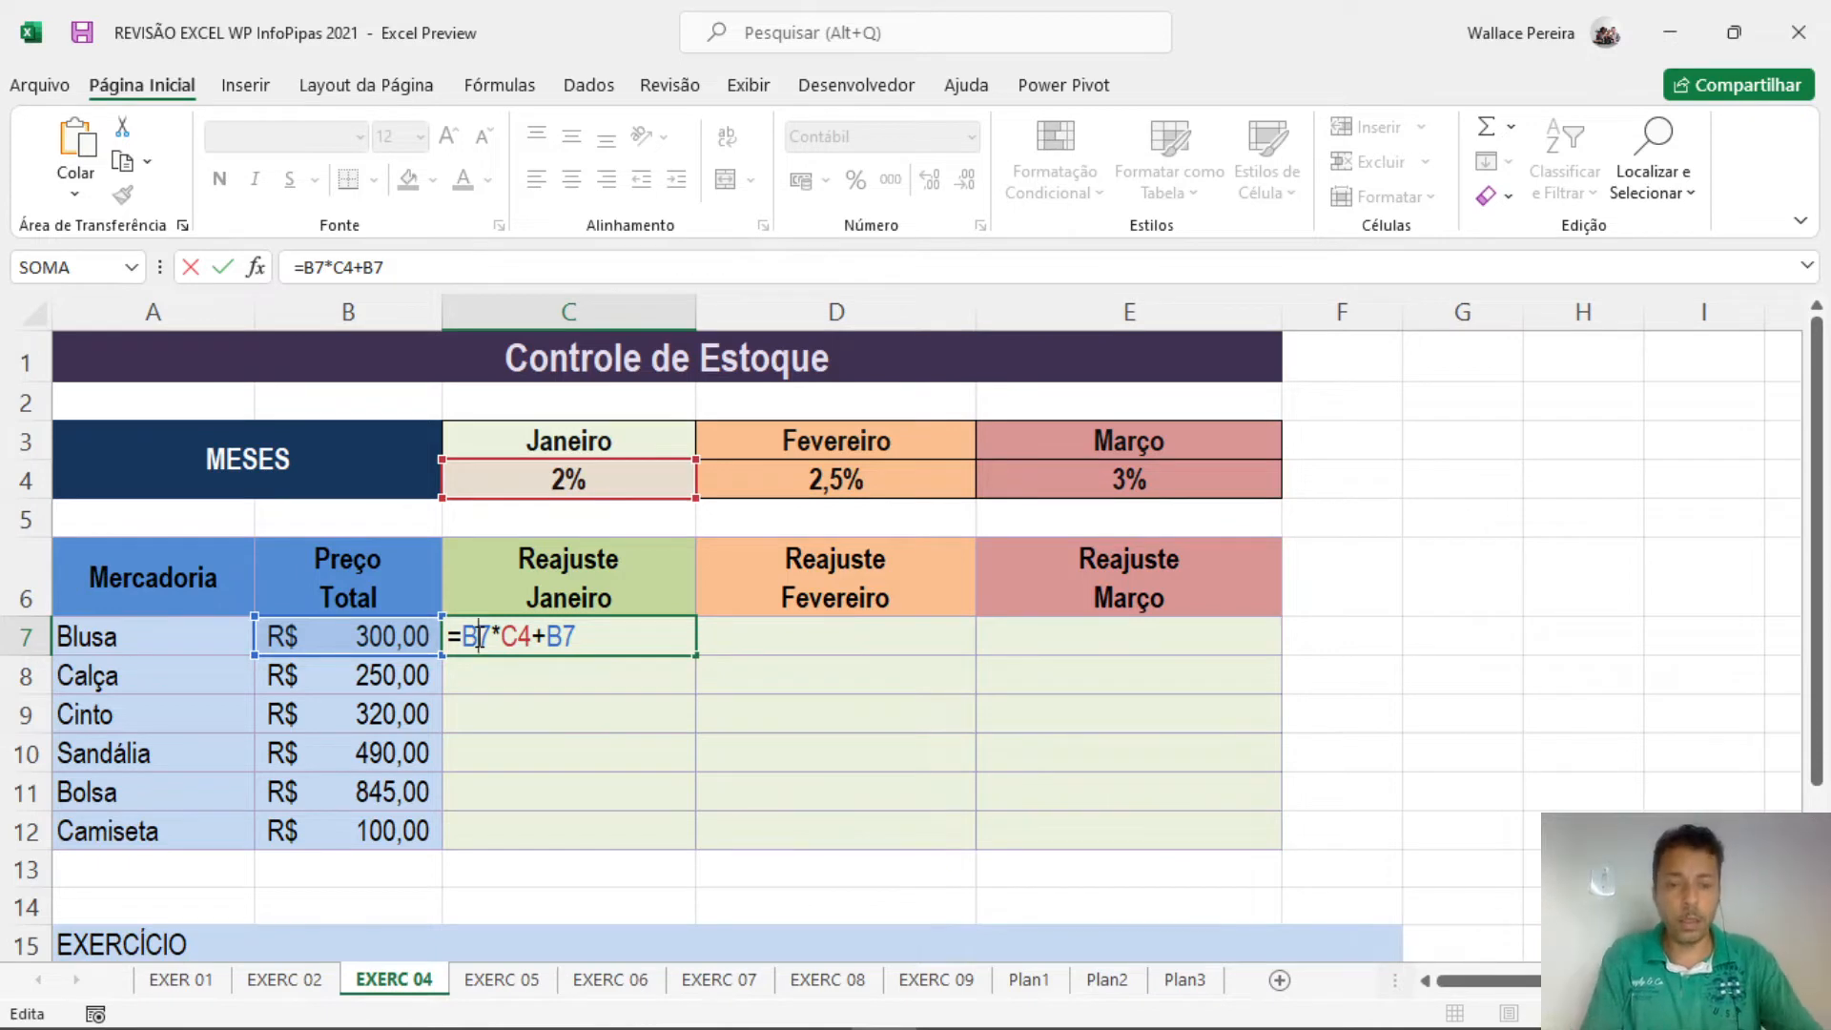
key("Escape")
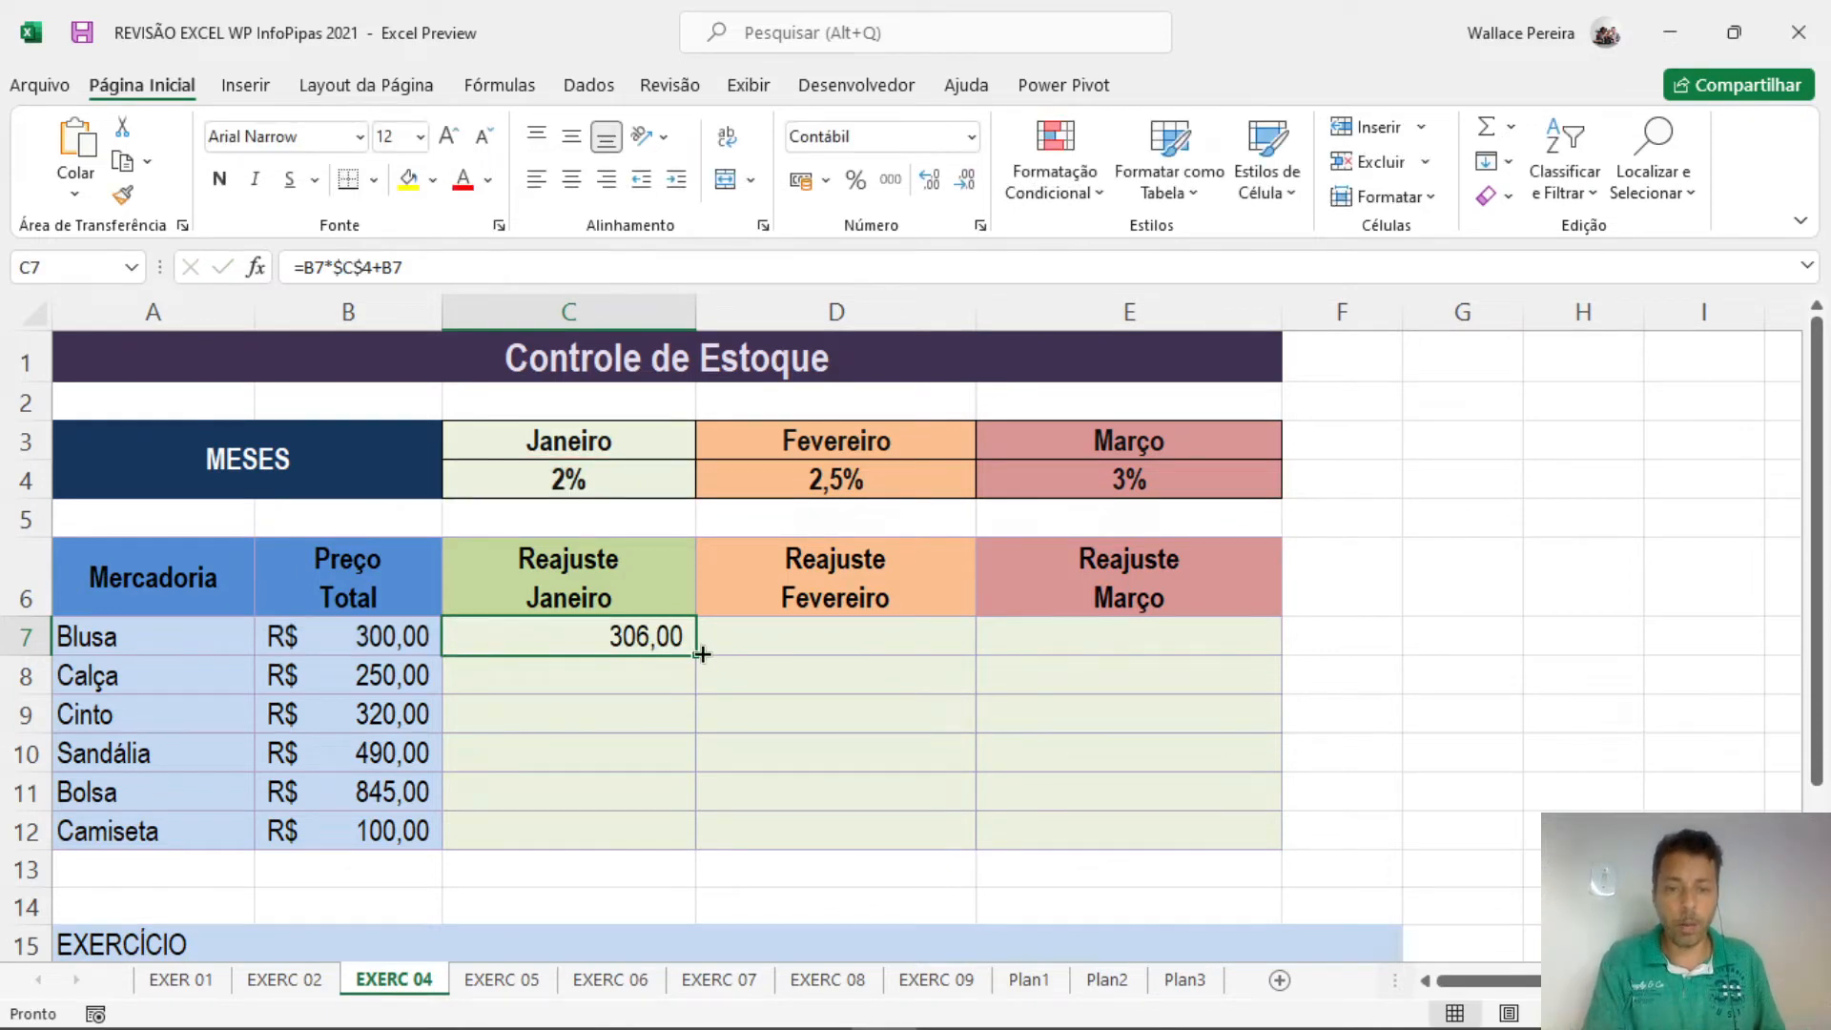
Try filling C7's formula over the whole range C7:E12 and undo the fill.
left_click_drag(703, 654, 1278, 849)
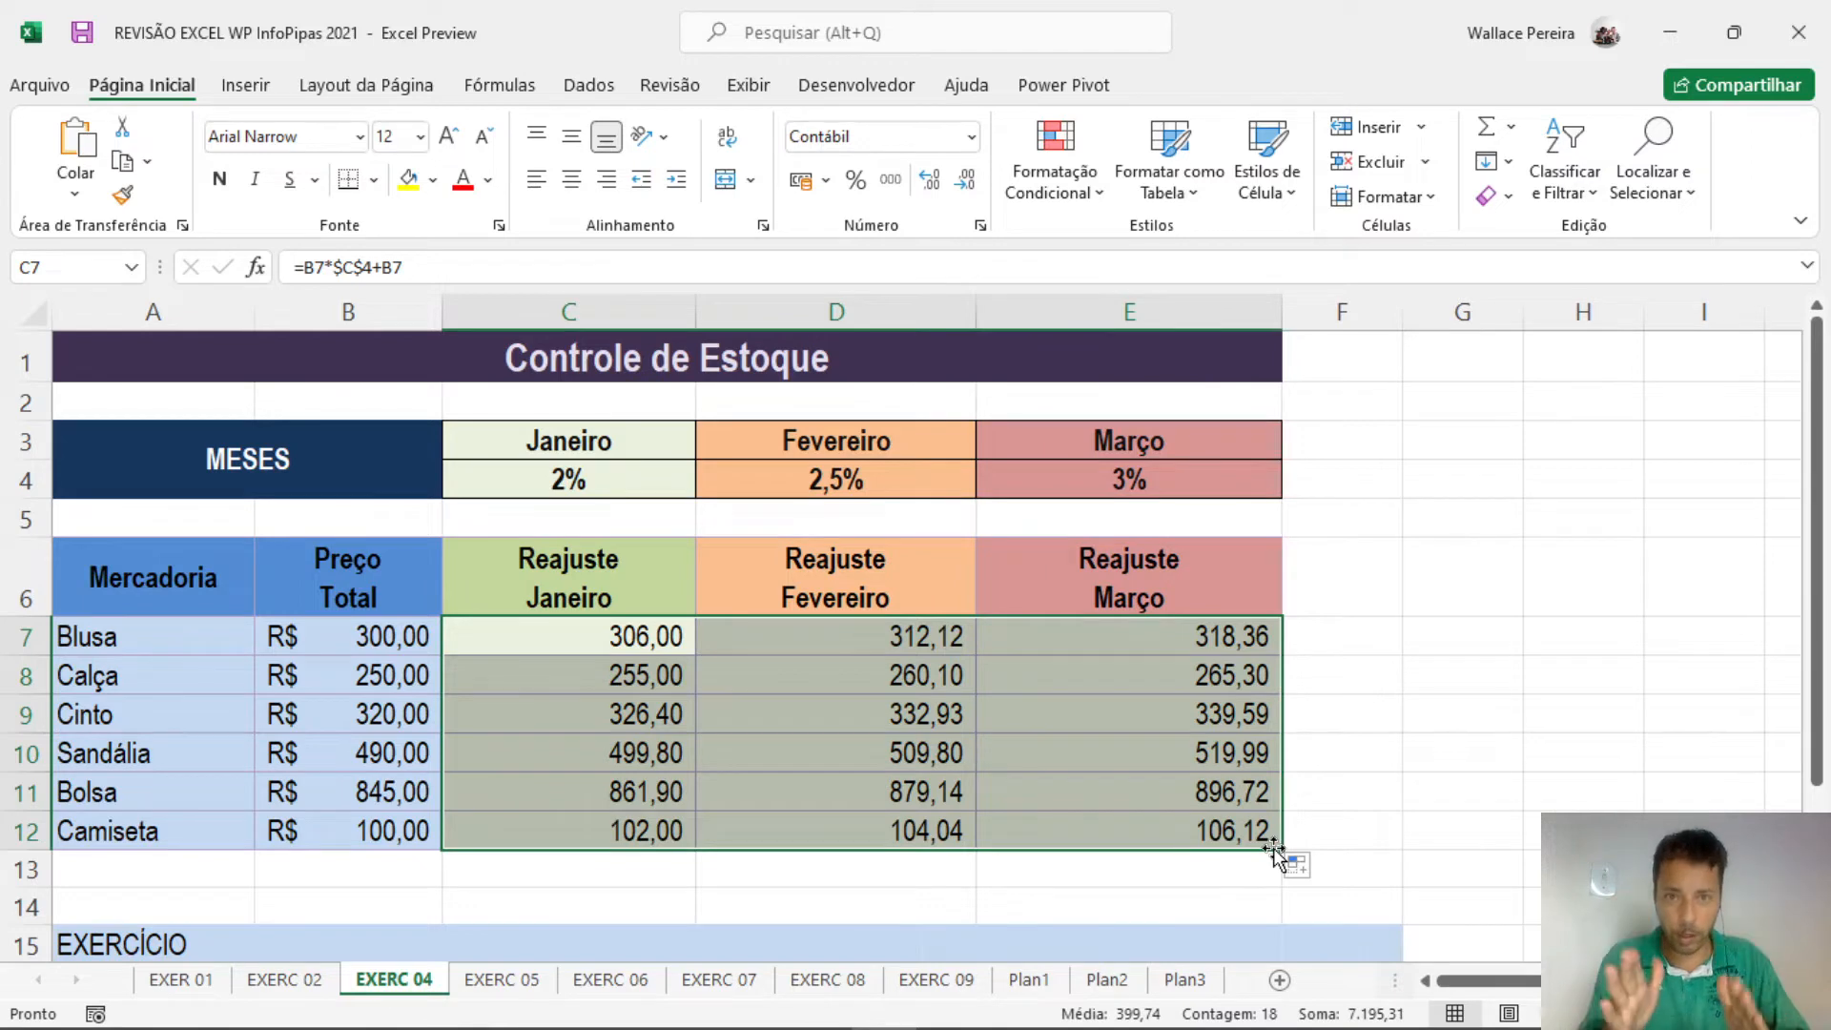
key("ctrl+z")
key("ctrl+z")
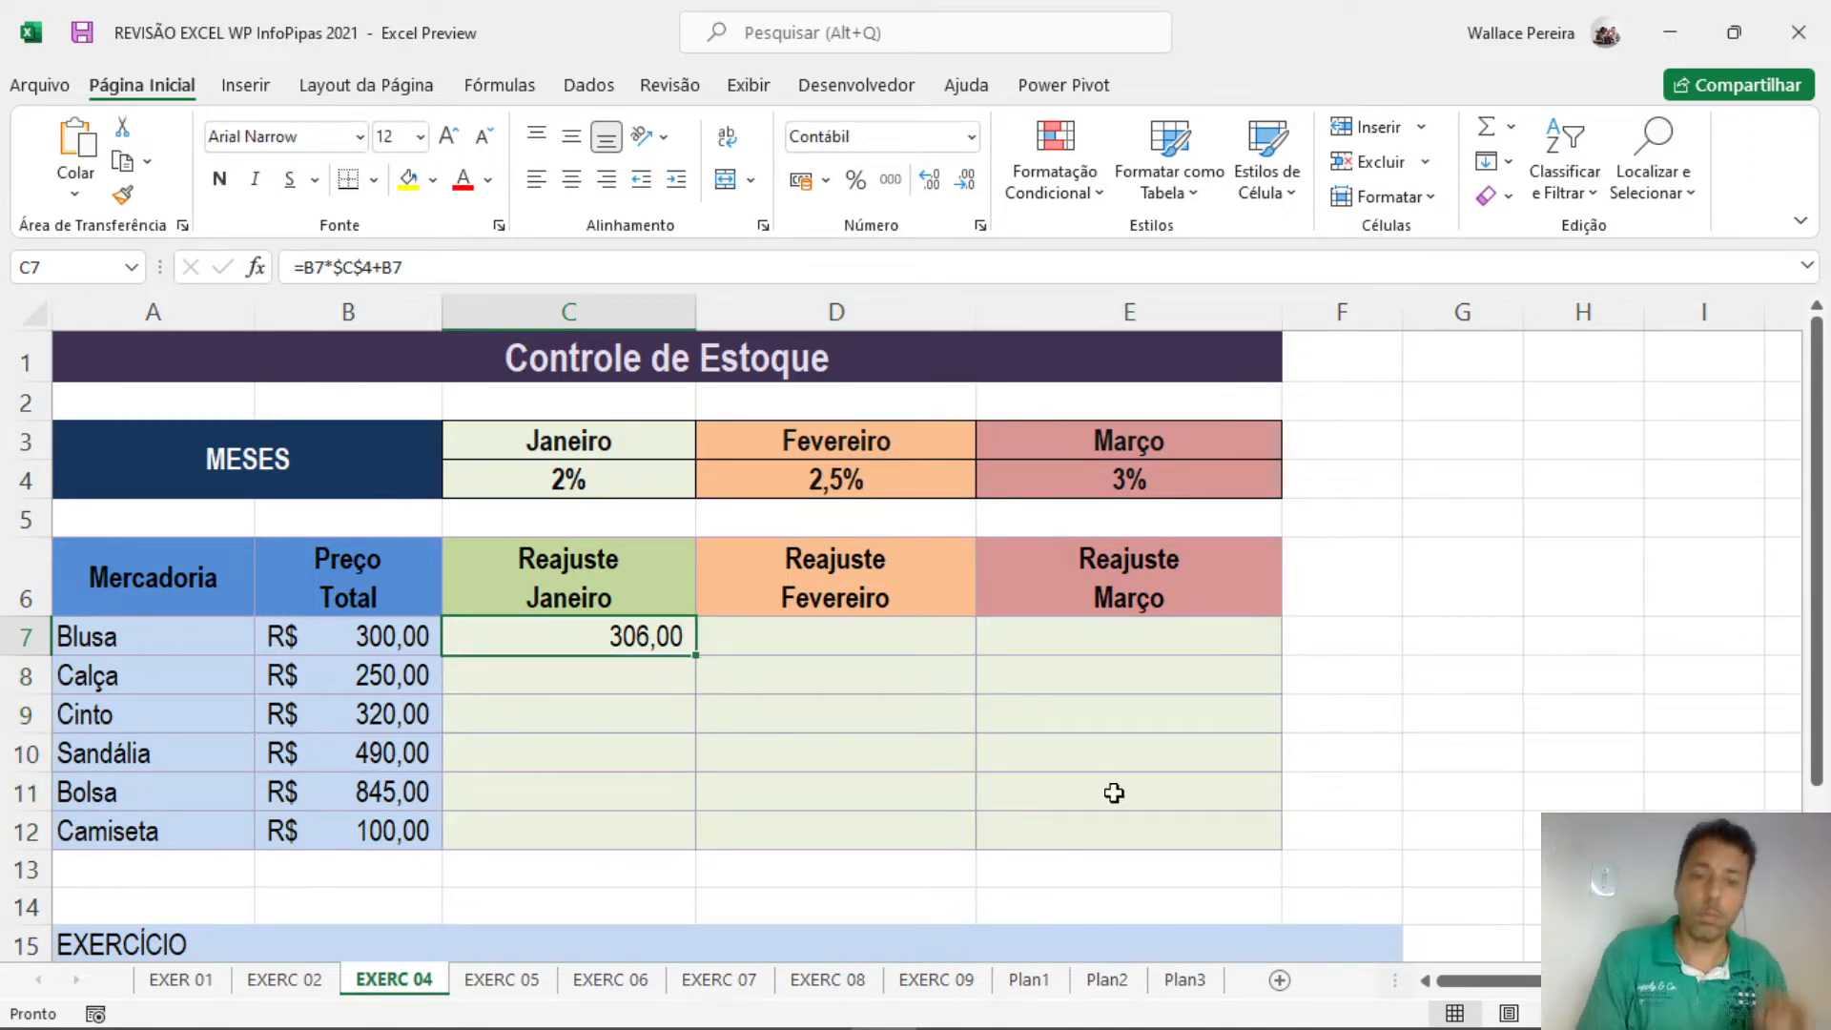
Review the references in C7's formula and the range C7:E7 it has to be copied across.
double_click(654, 636)
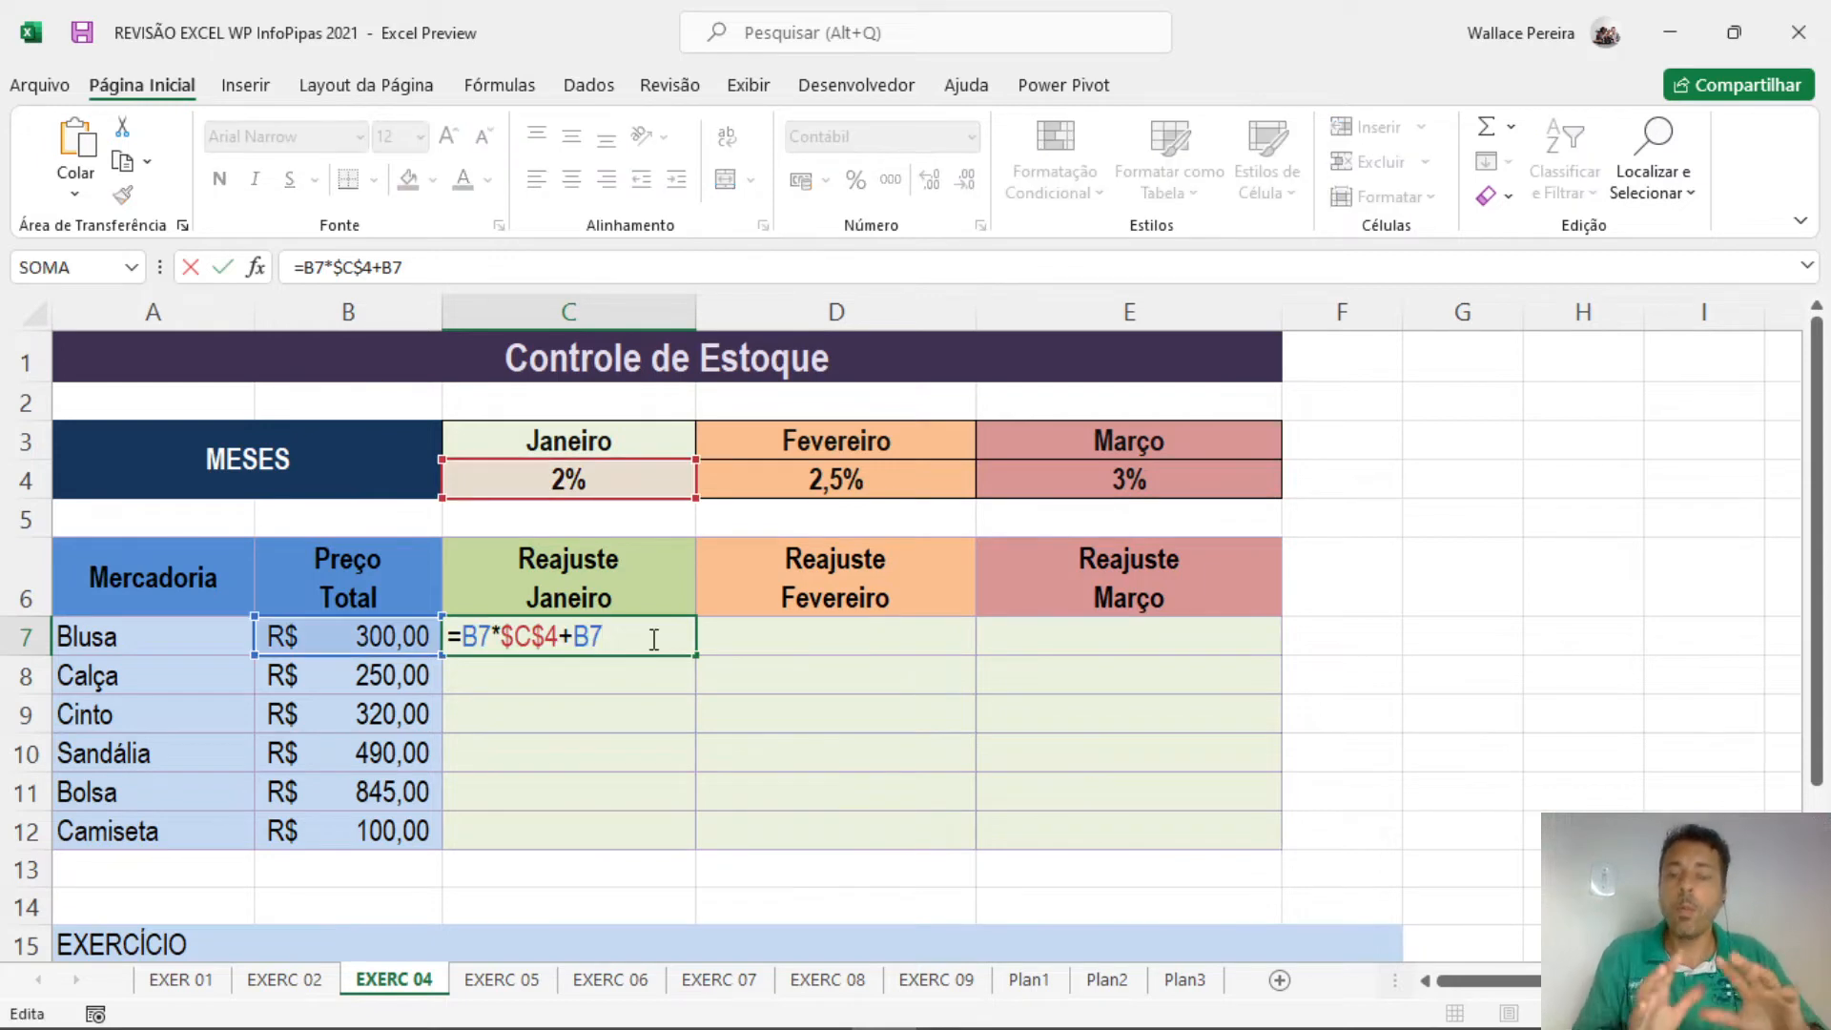
left_click(468, 636)
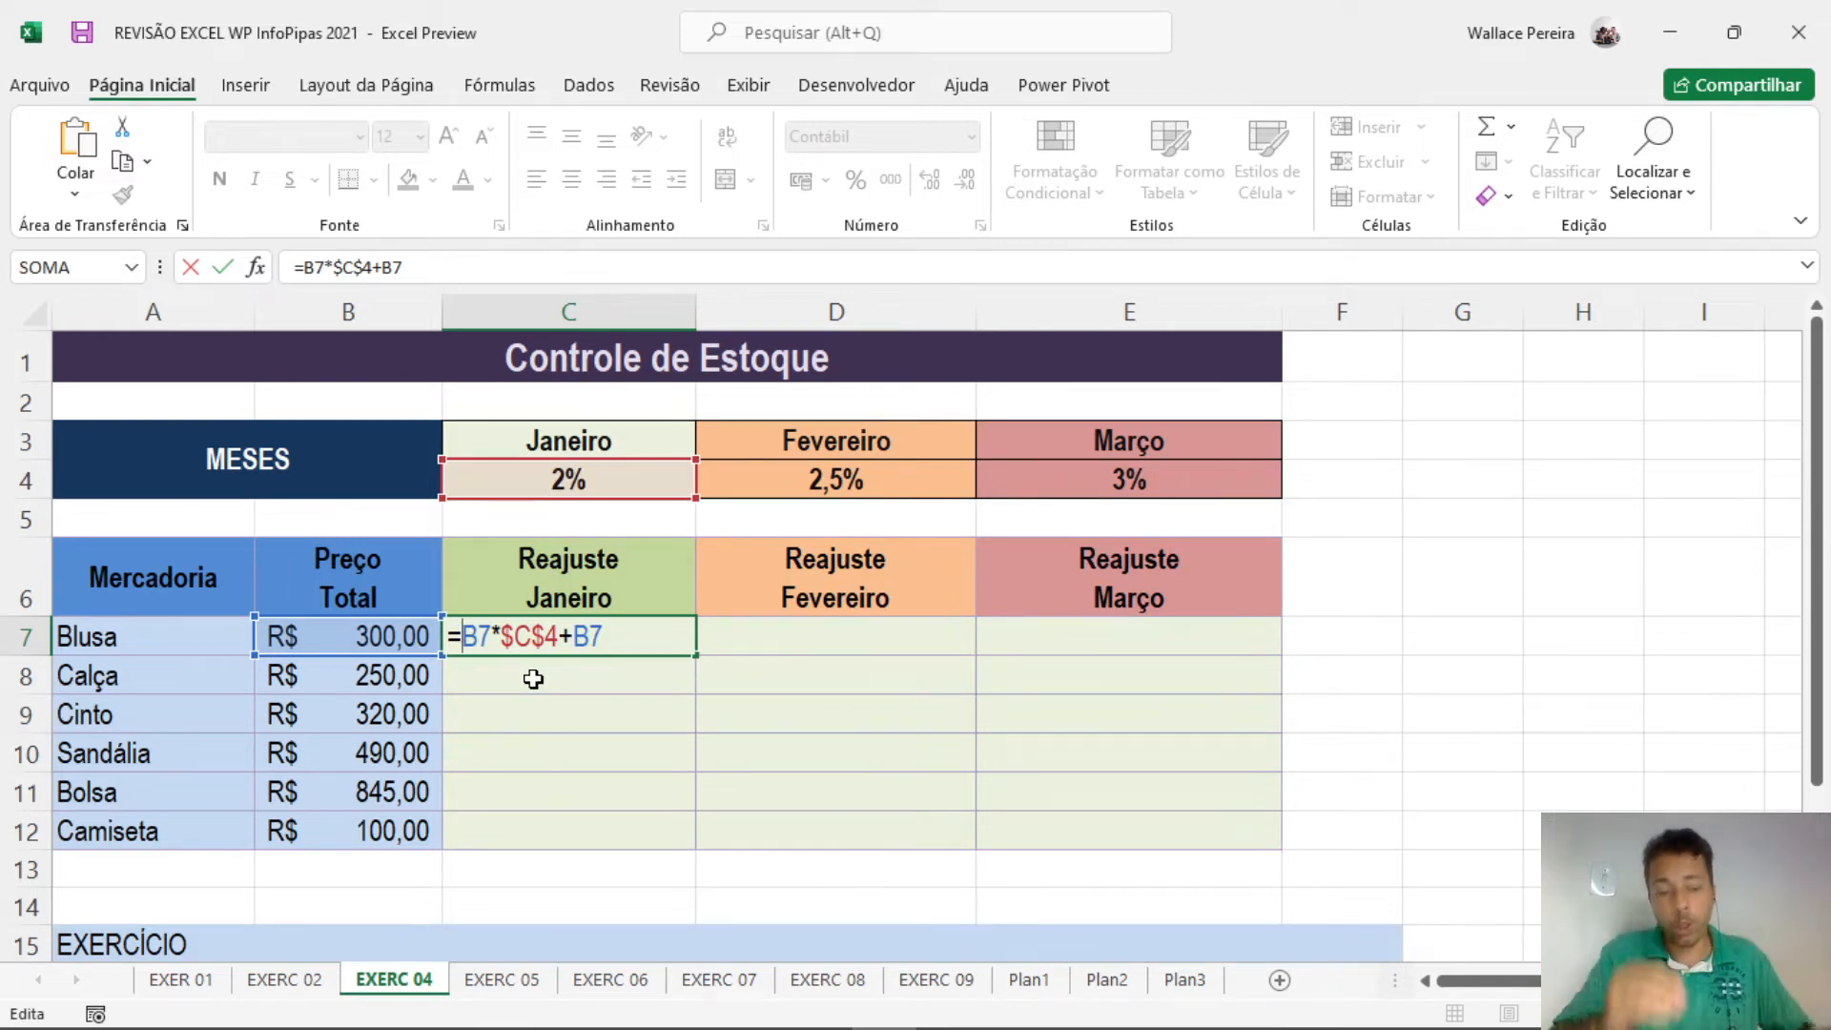
key("ctrl+Return")
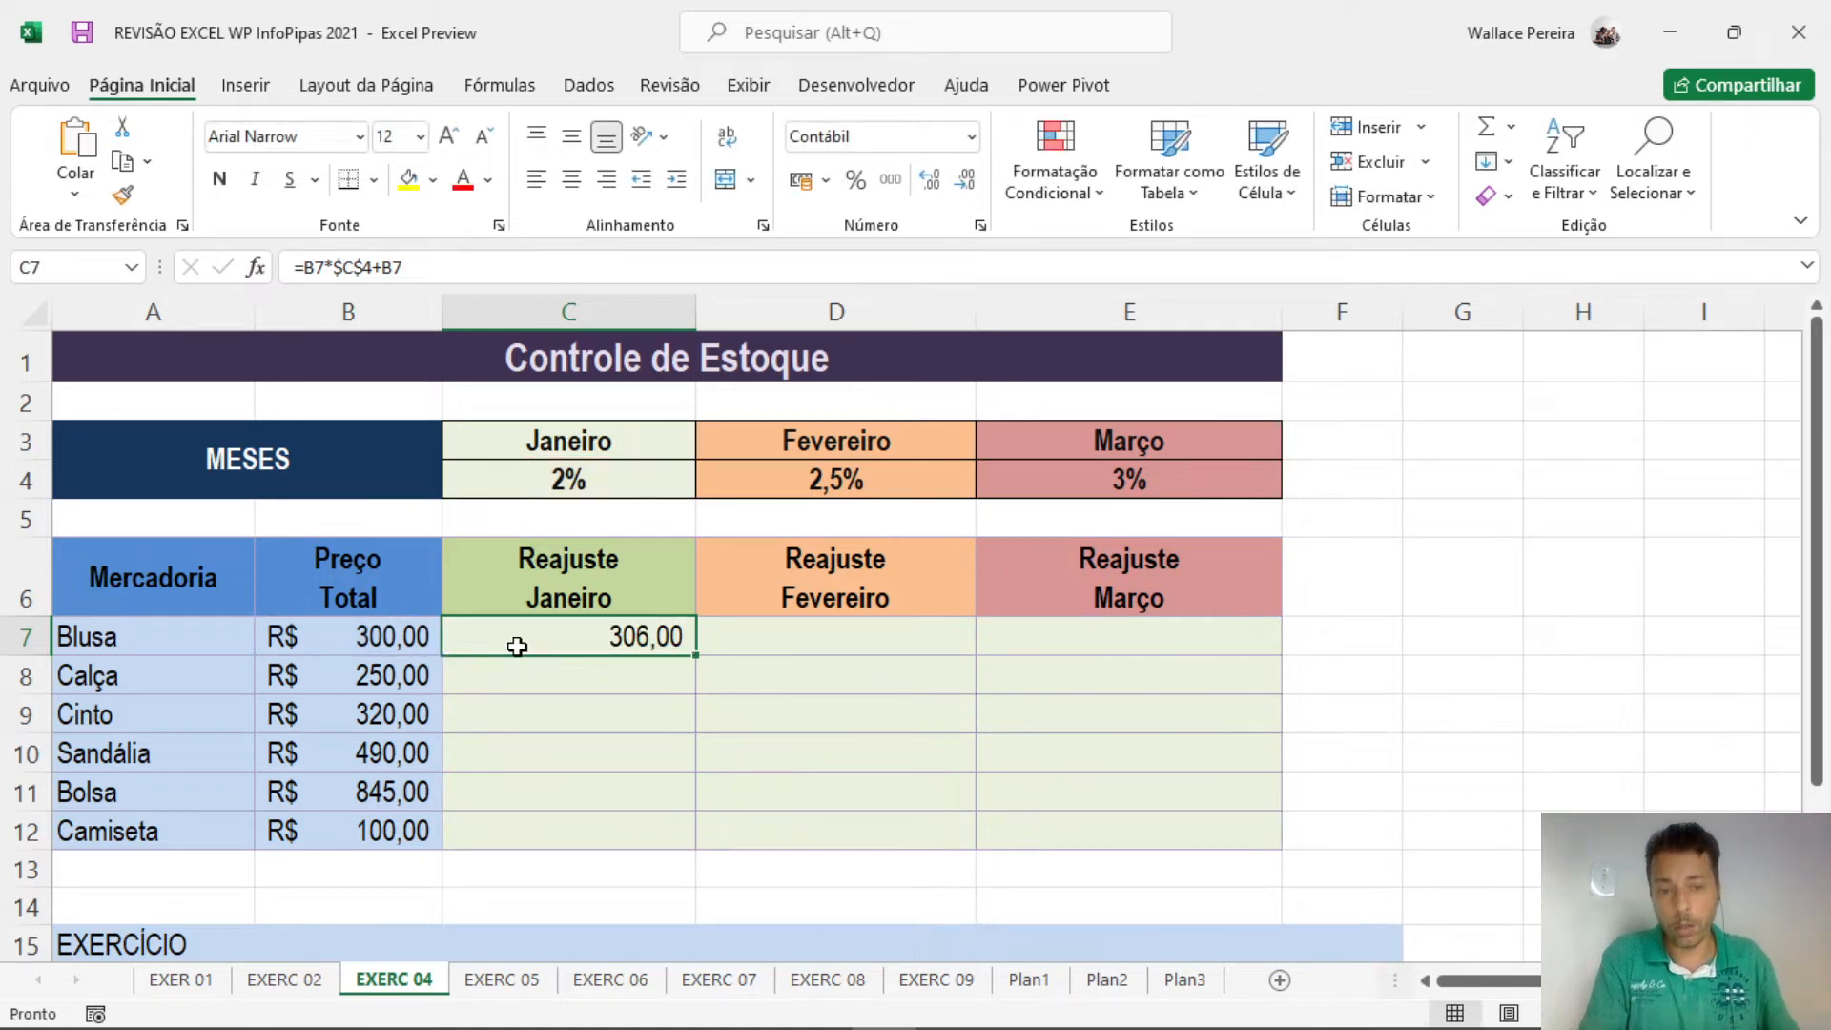
left_click_drag(522, 648, 1115, 644)
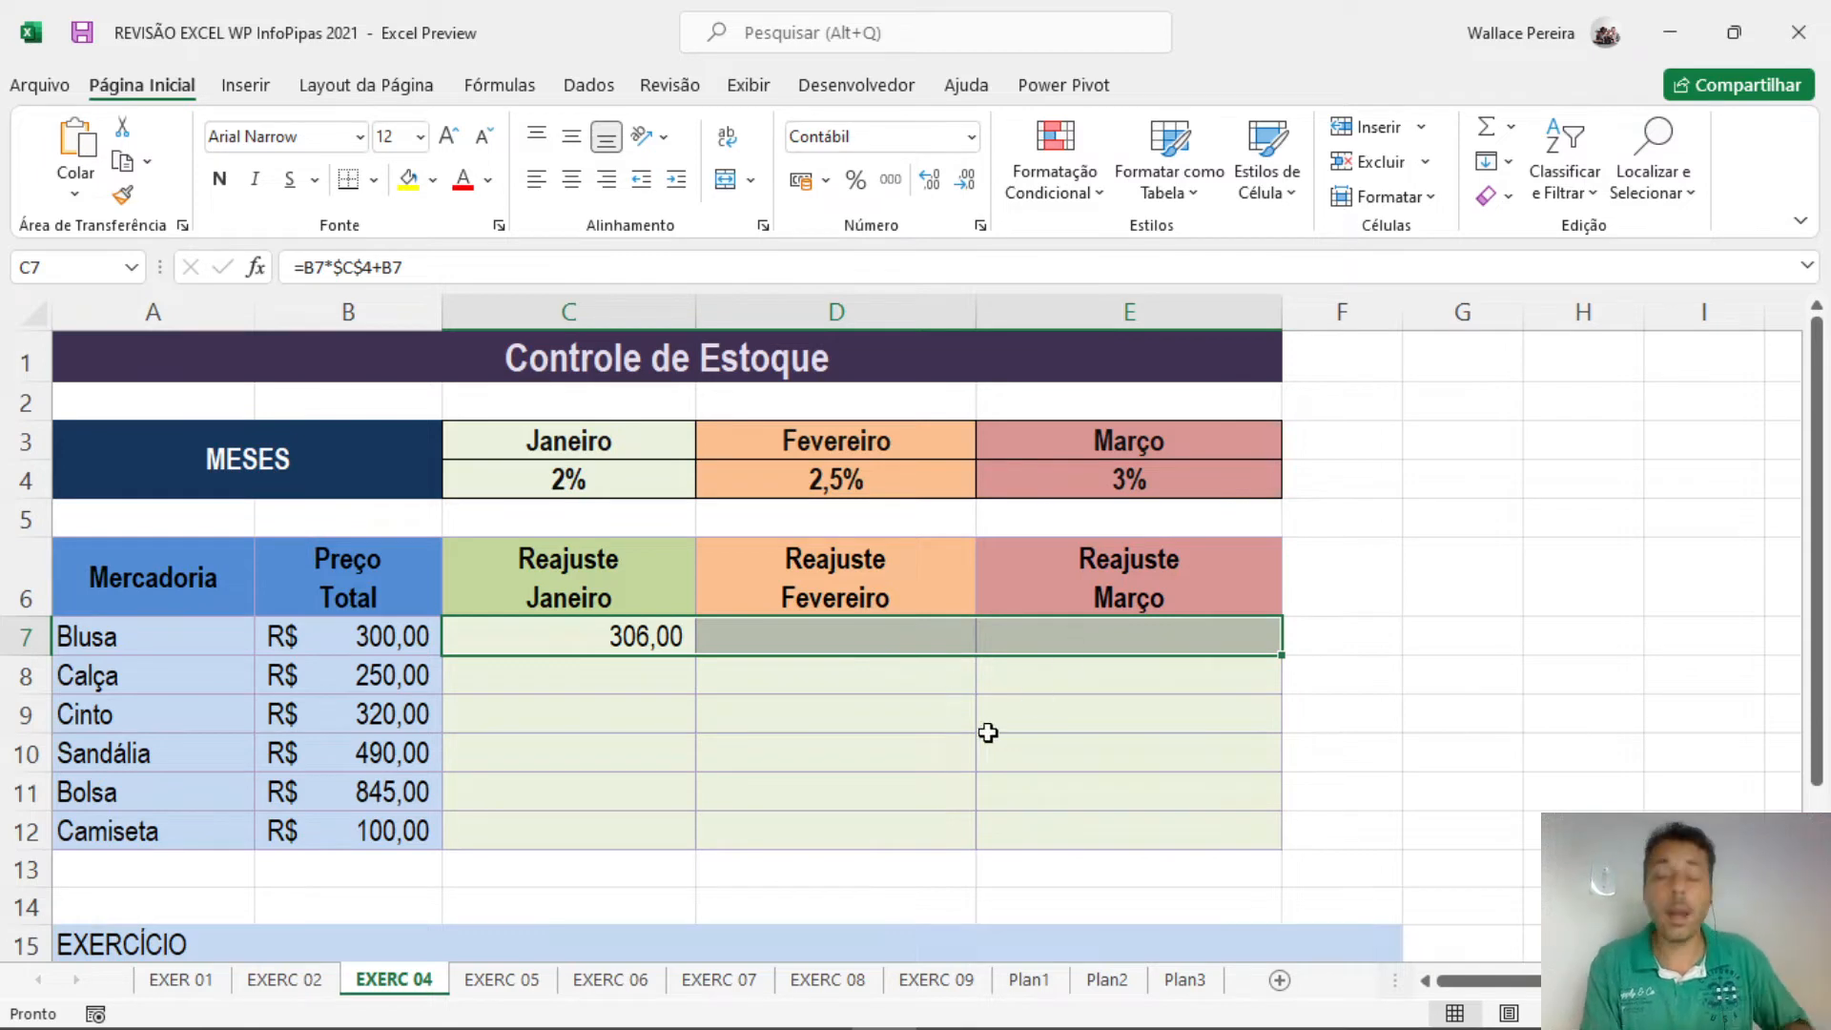
Lock the column of both price references in C7's formula so that each reads $B7.
double_click(515, 639)
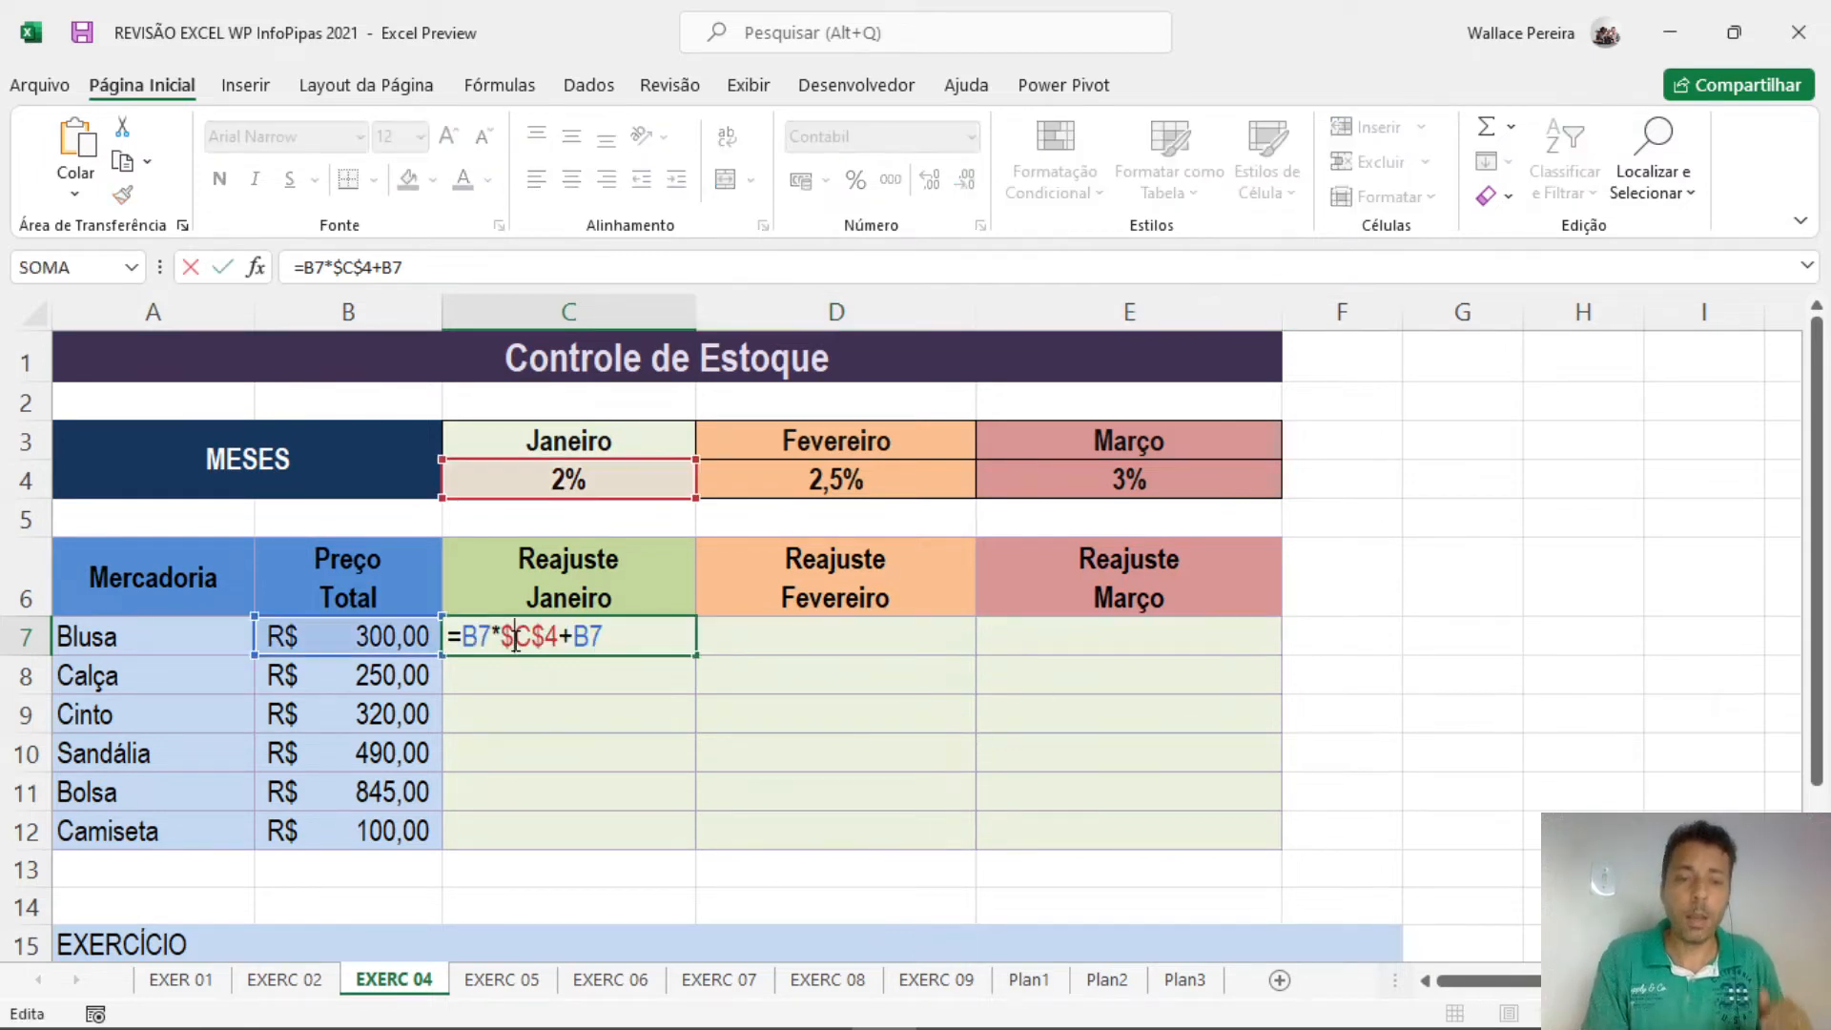
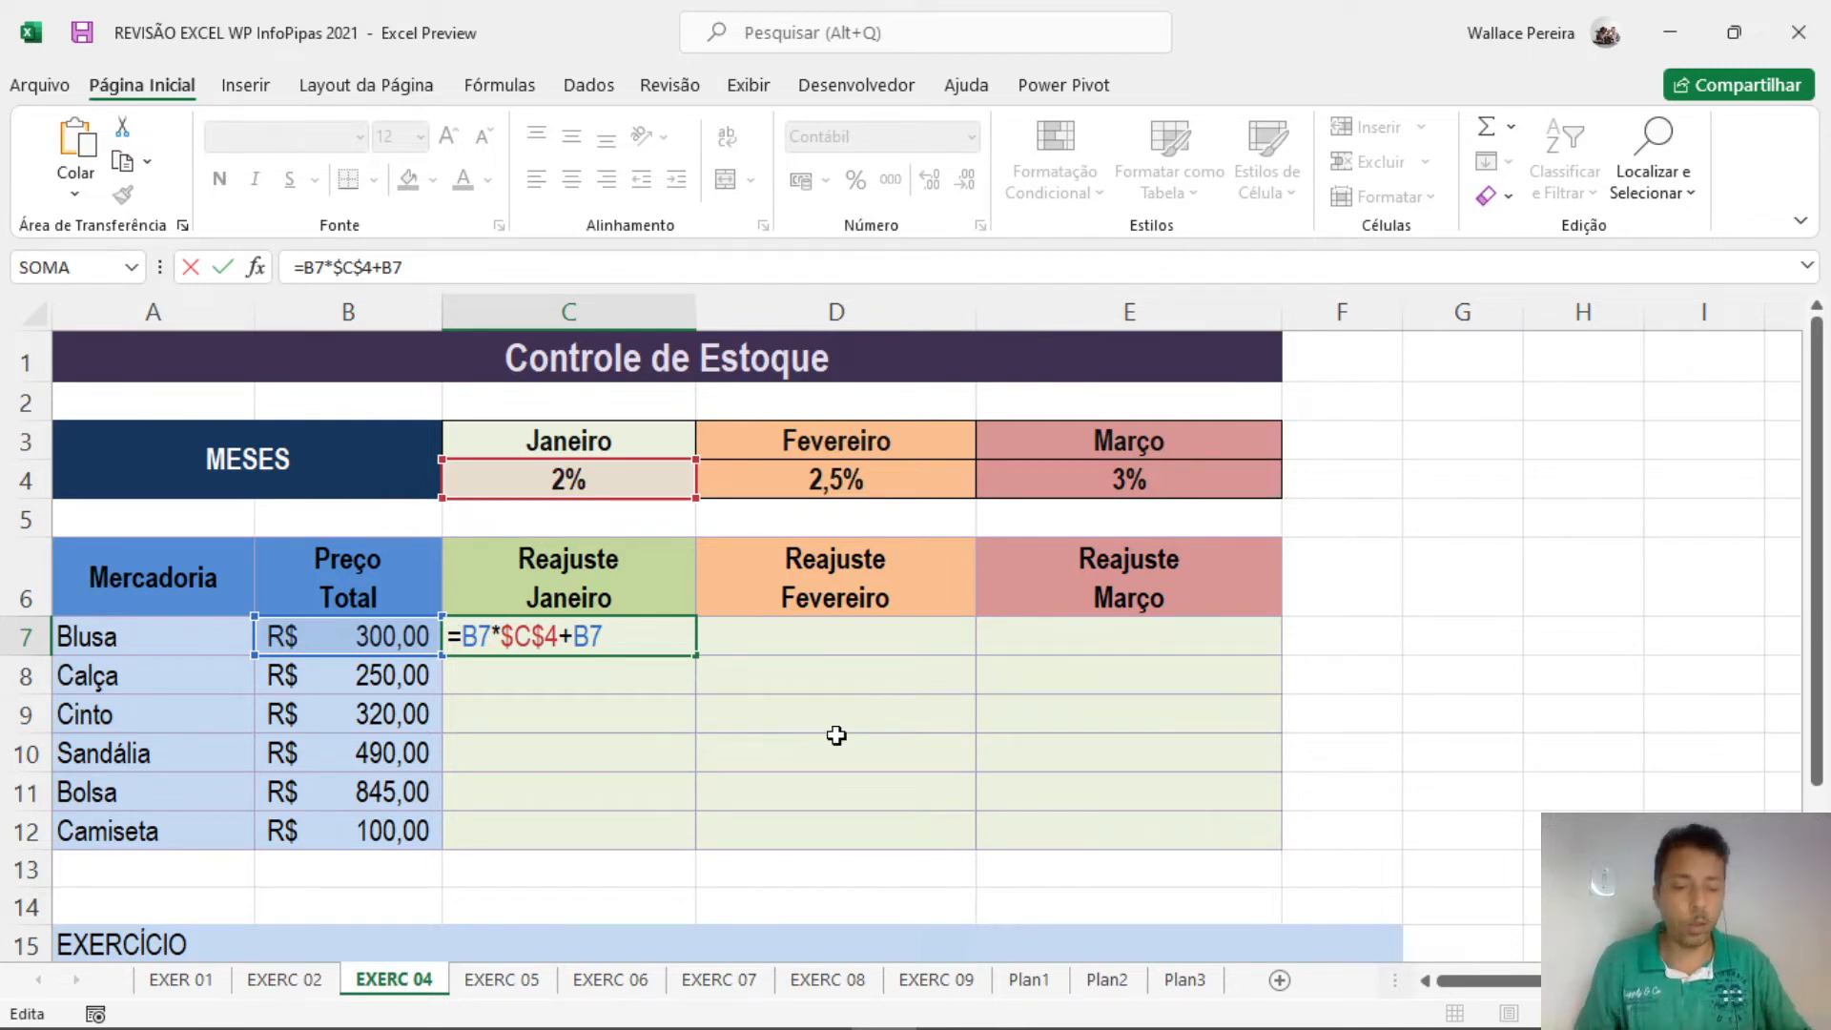
key("Home")
key("Right")
key("F4")
key("F4")
key("F4")
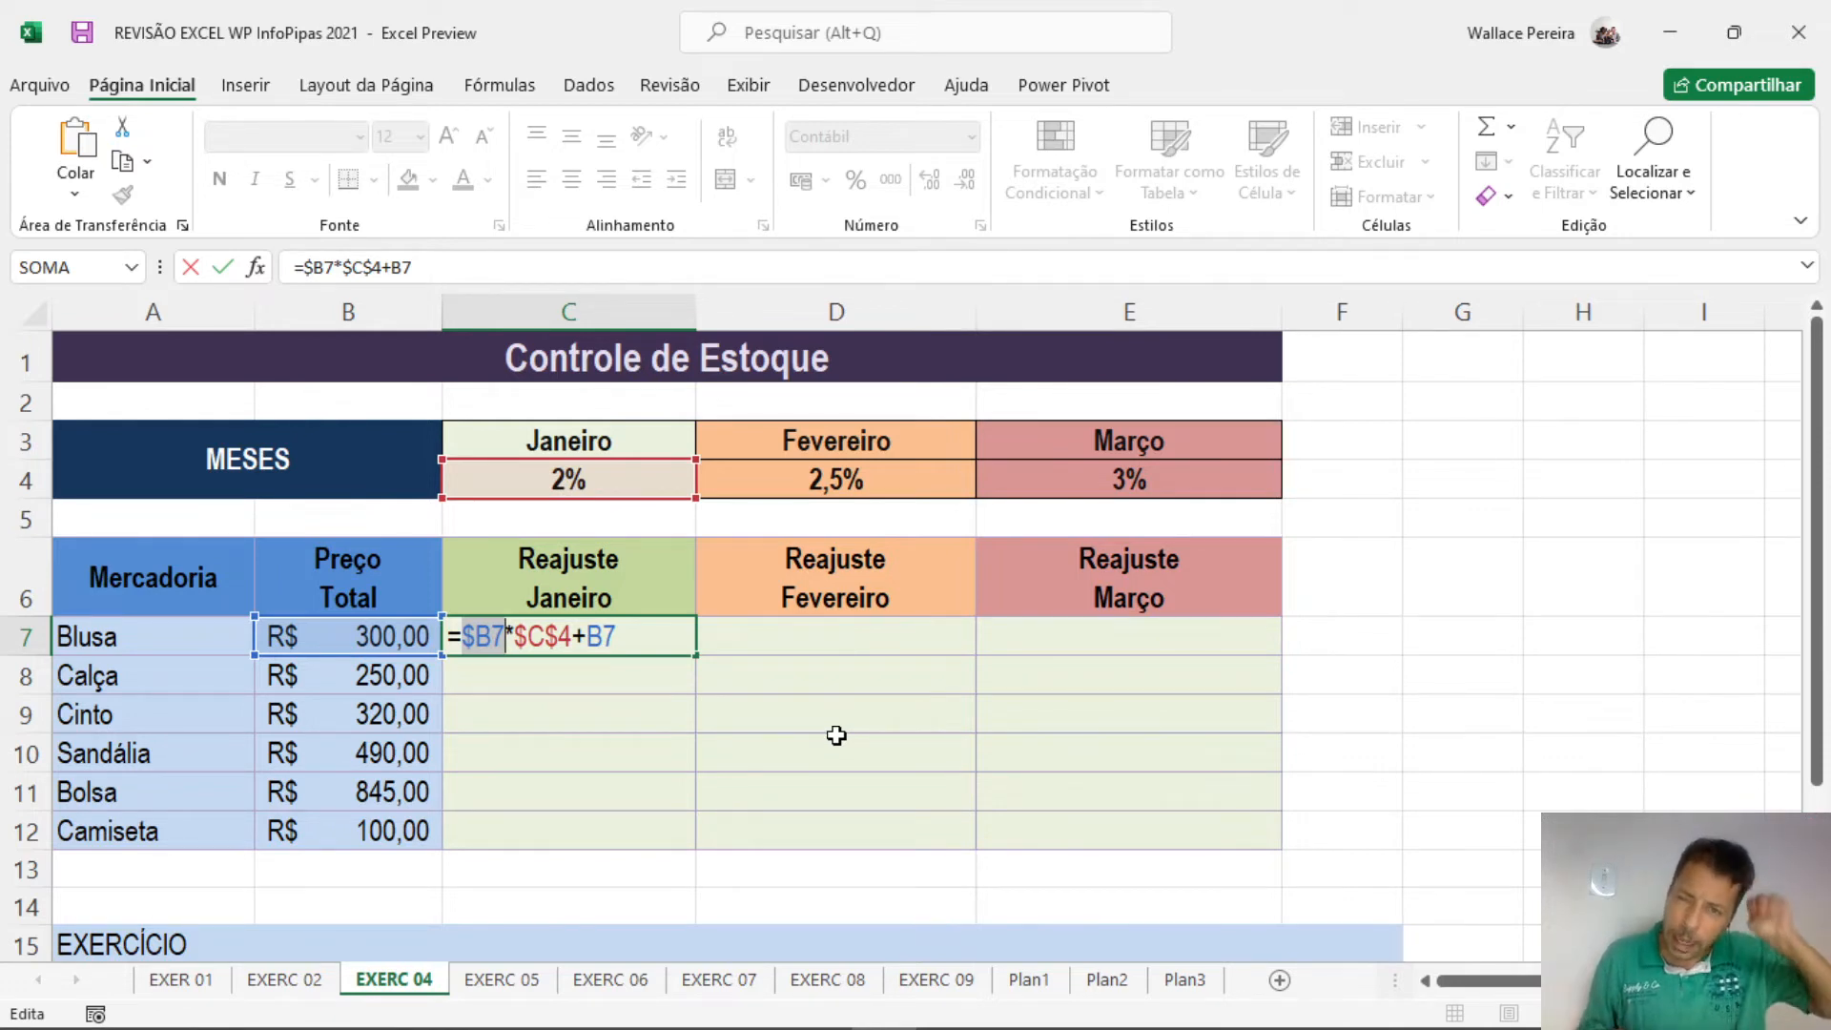
left_click(604, 637)
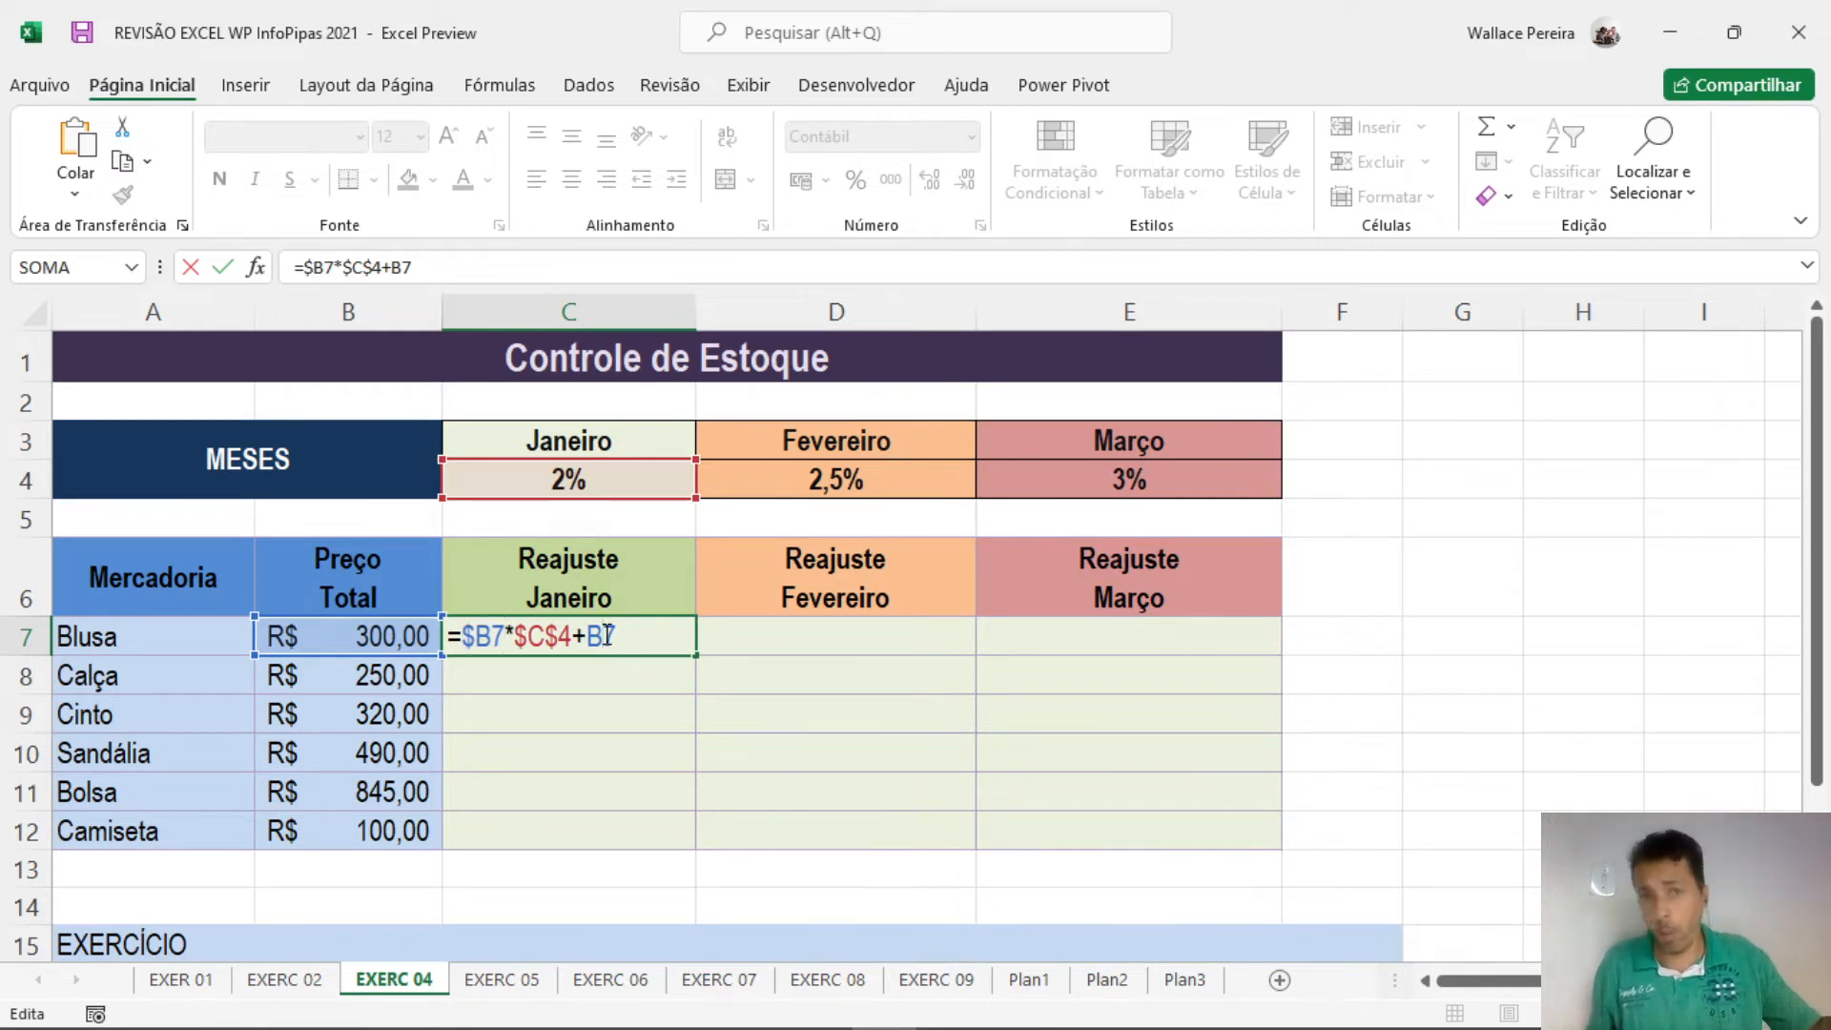
key("F4")
key("F4")
key("F4")
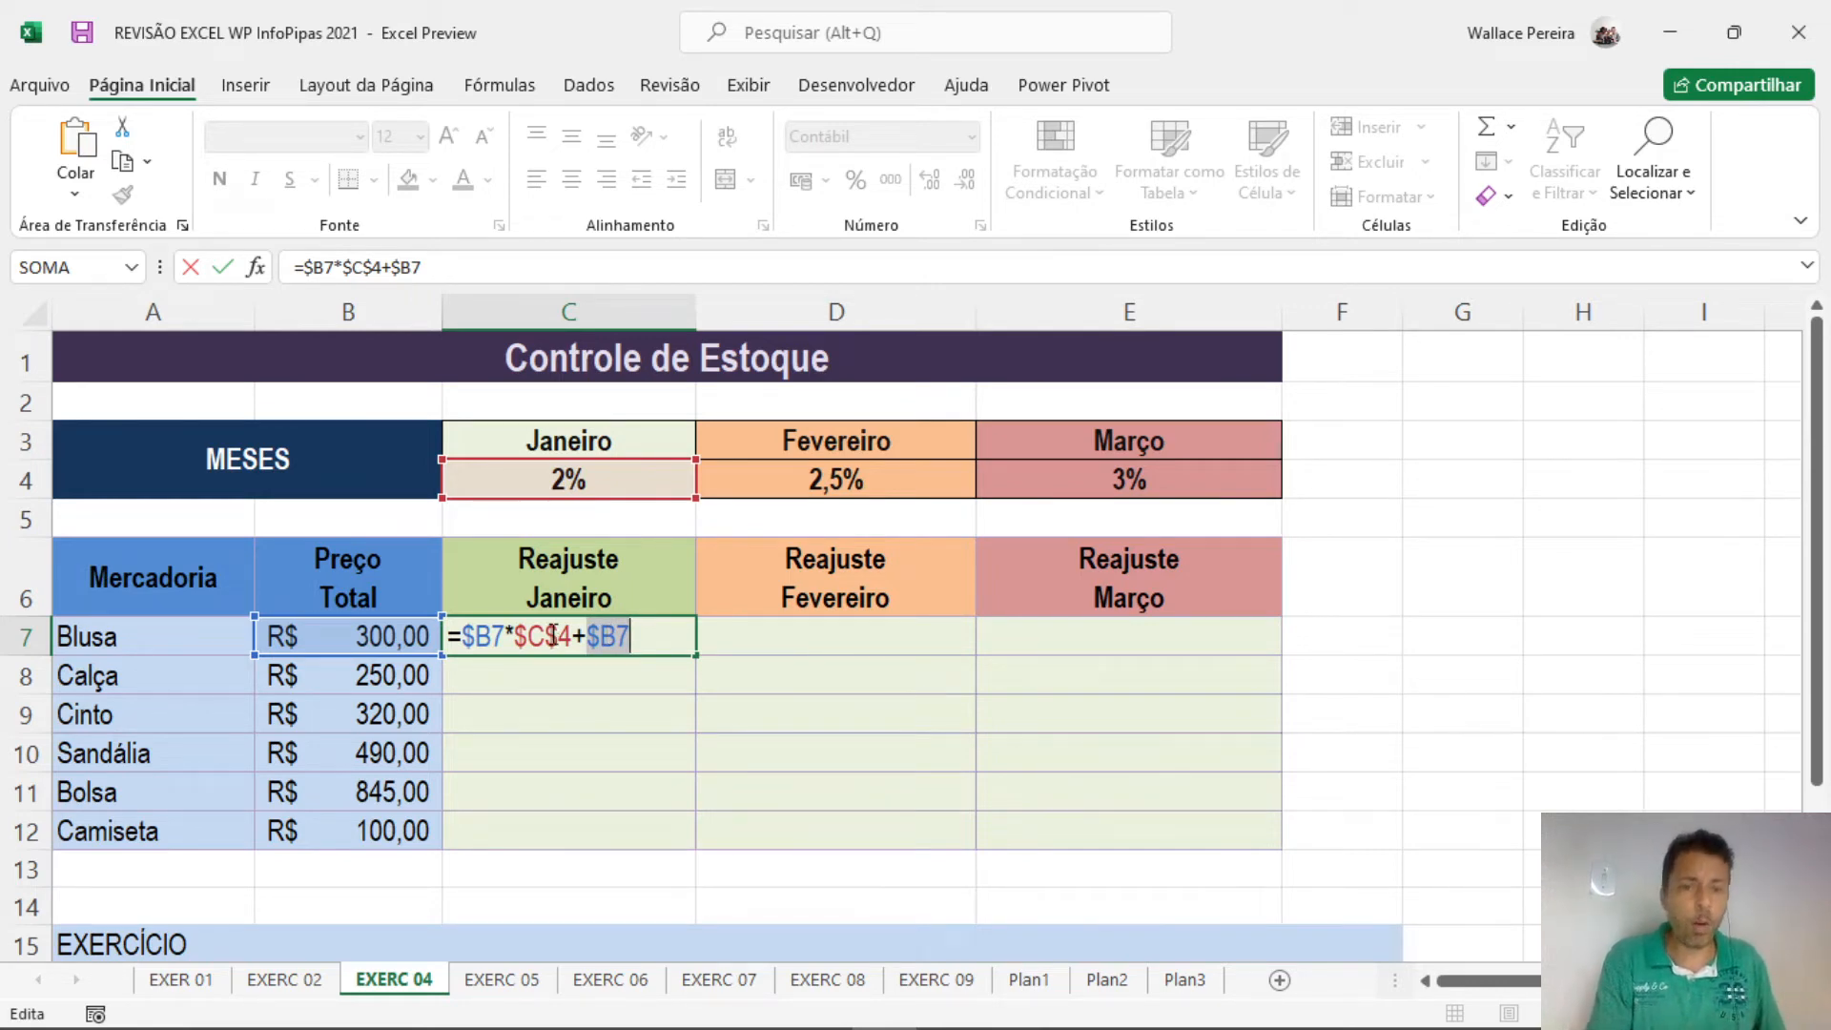
Change the January rate reference in C7's formula to C$4 and accept the formula =$B7*C$4+$B7.
left_click(552, 636)
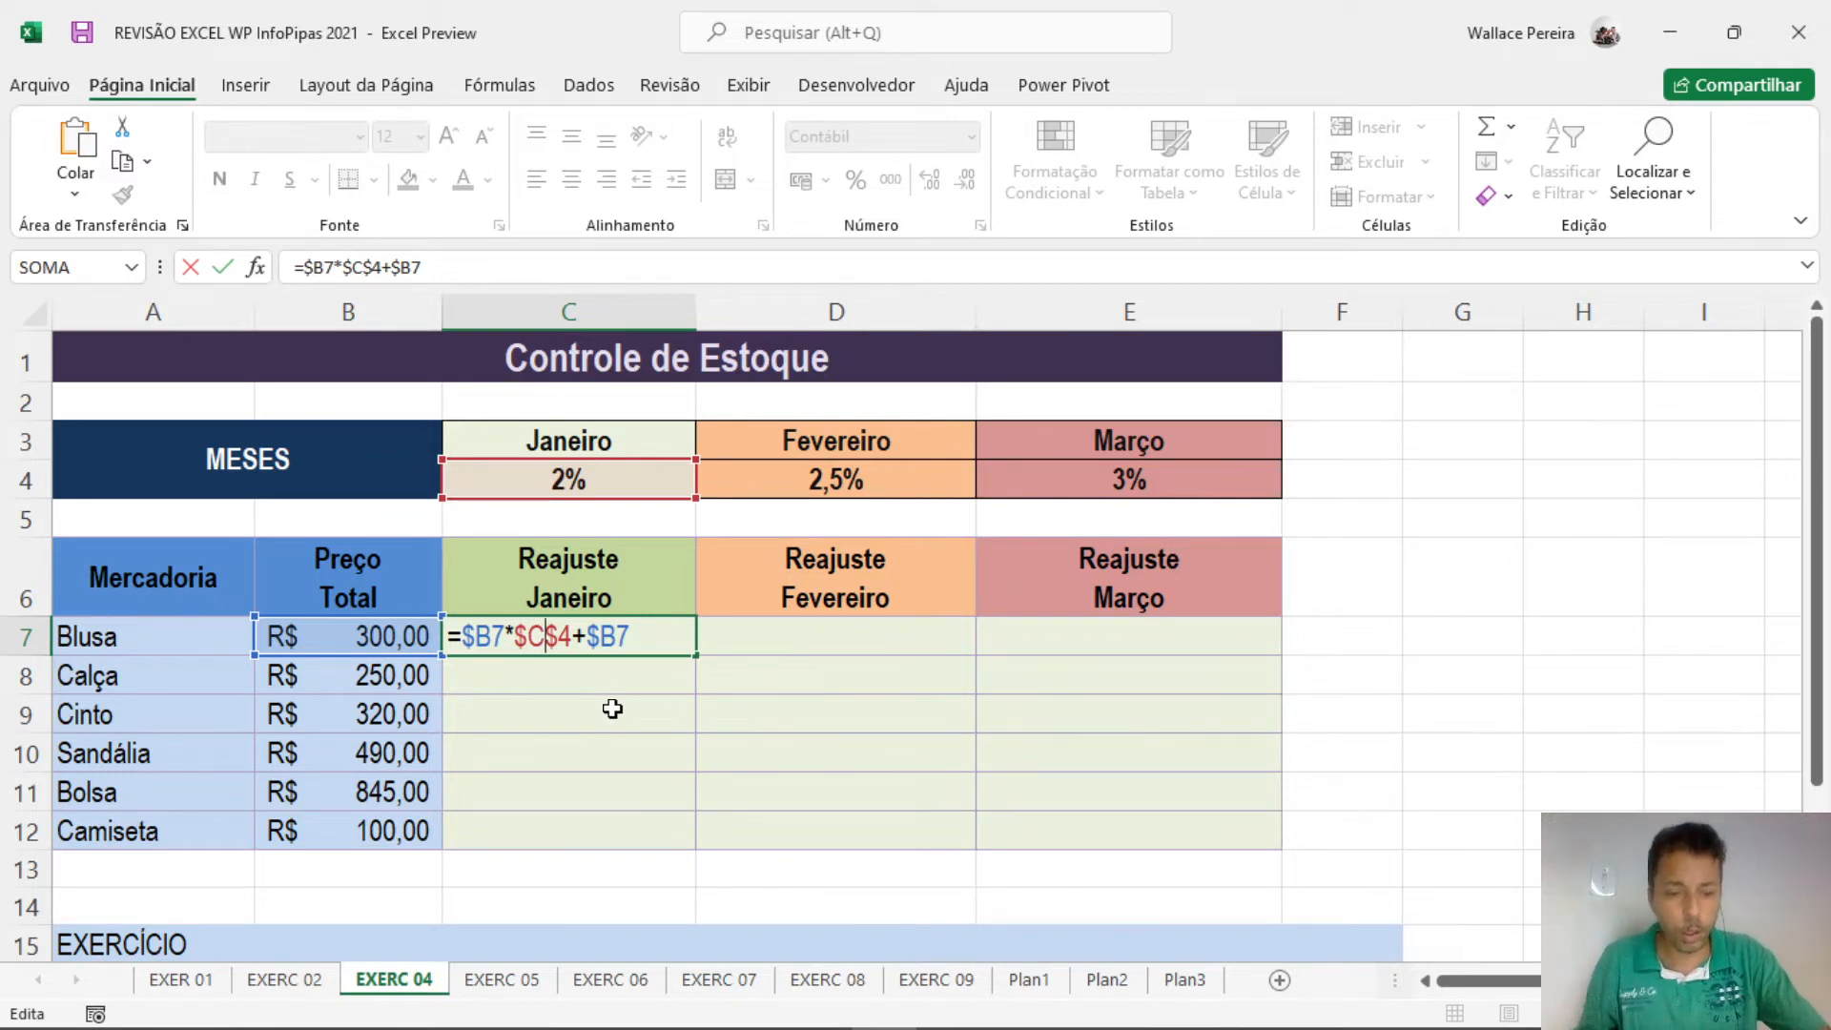
key("F4")
key("F4")
key("F4")
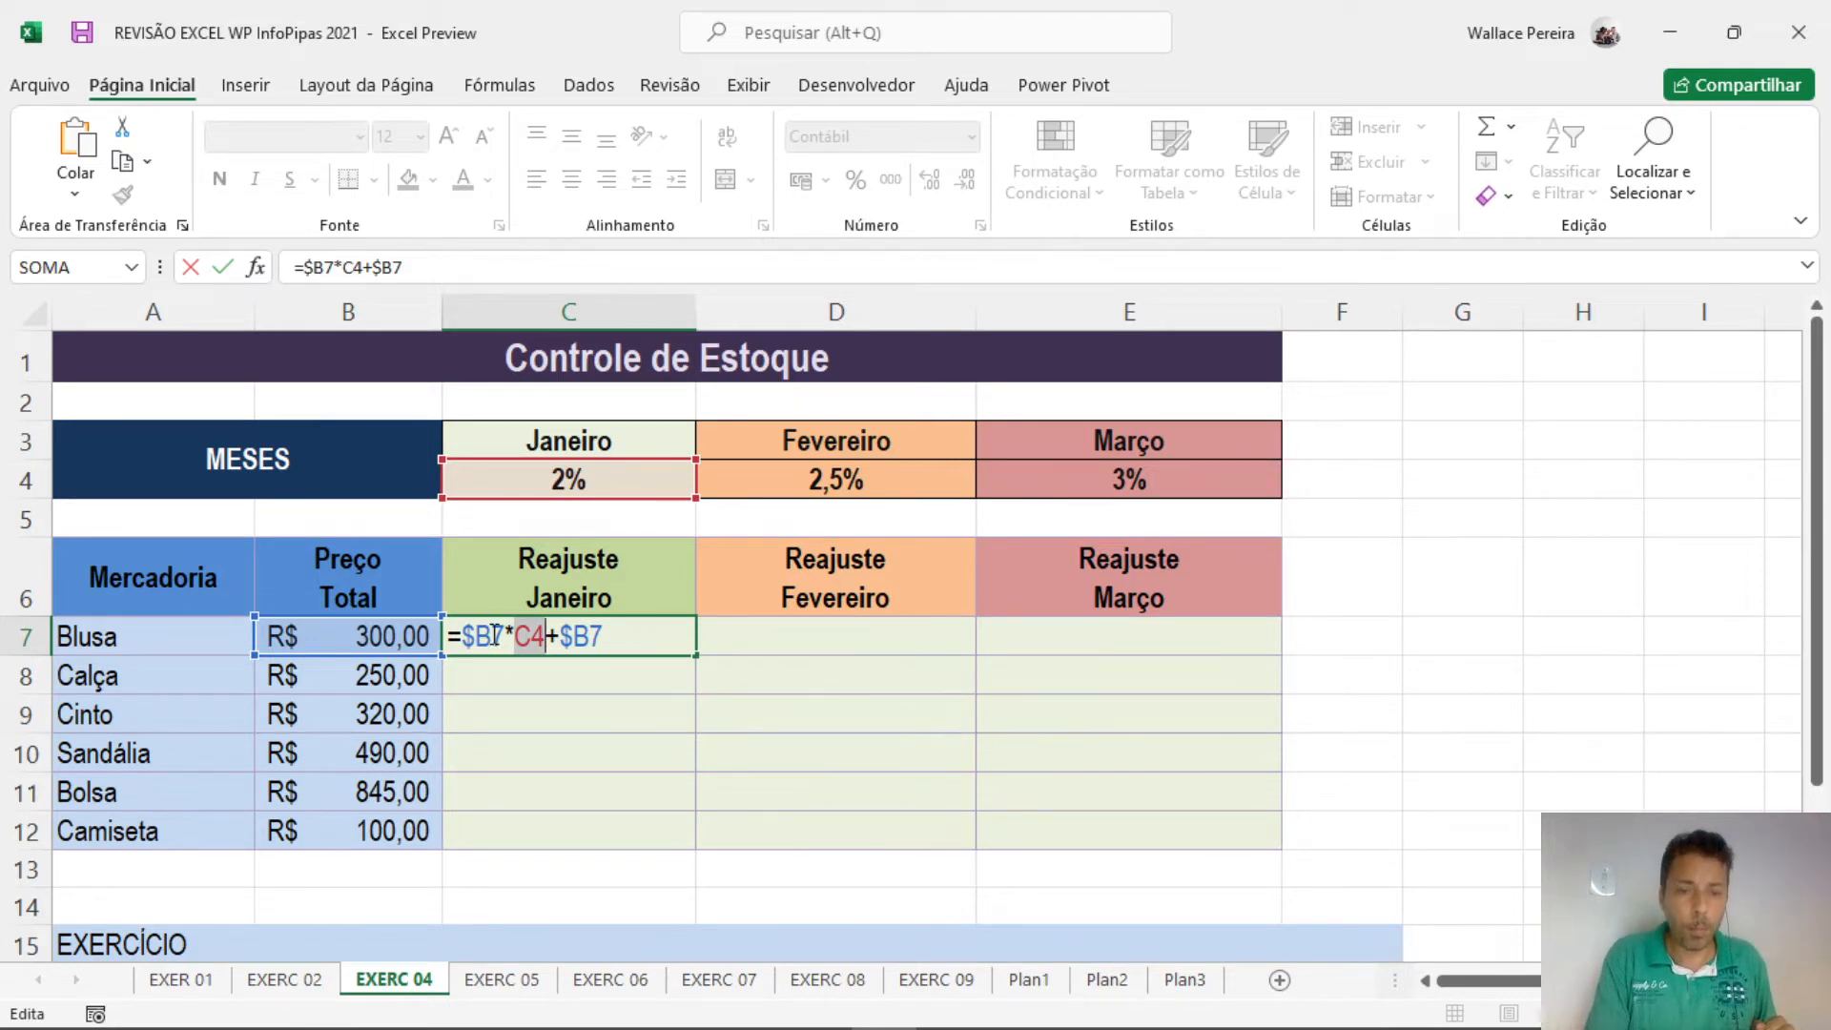
left_click(530, 636)
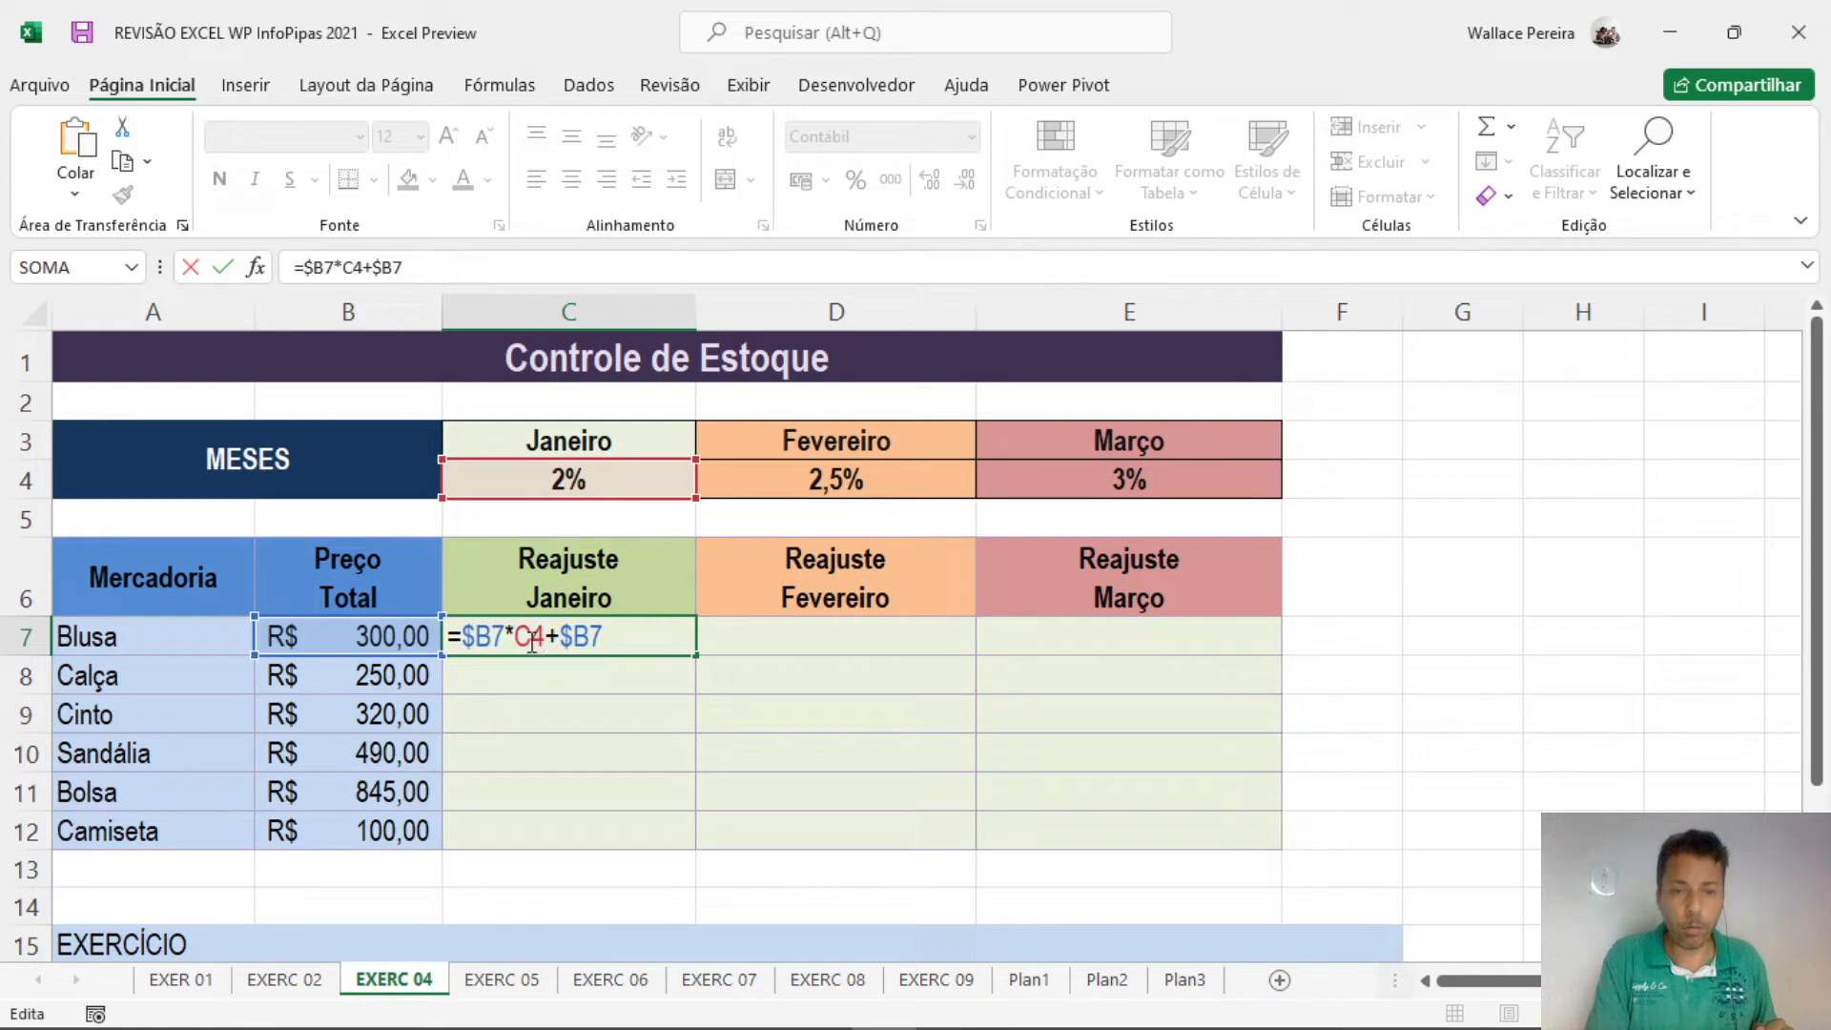
left_click(585, 637)
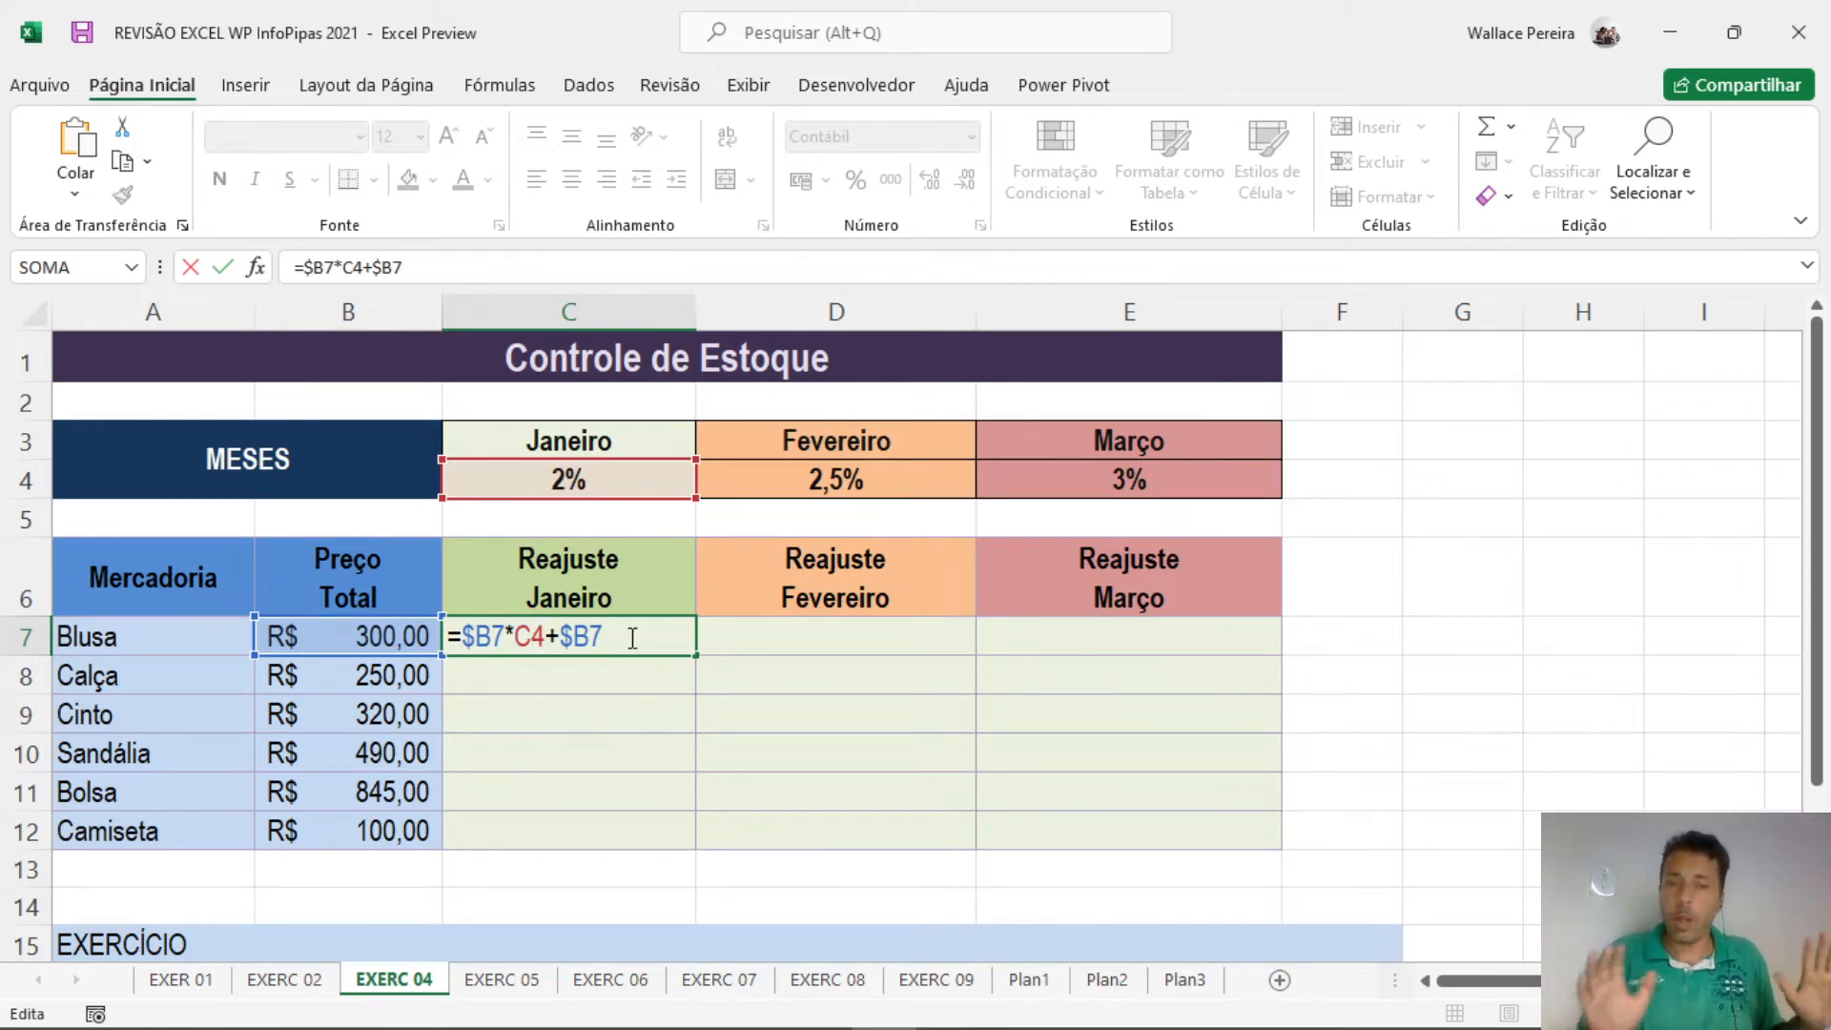
left_click(481, 637)
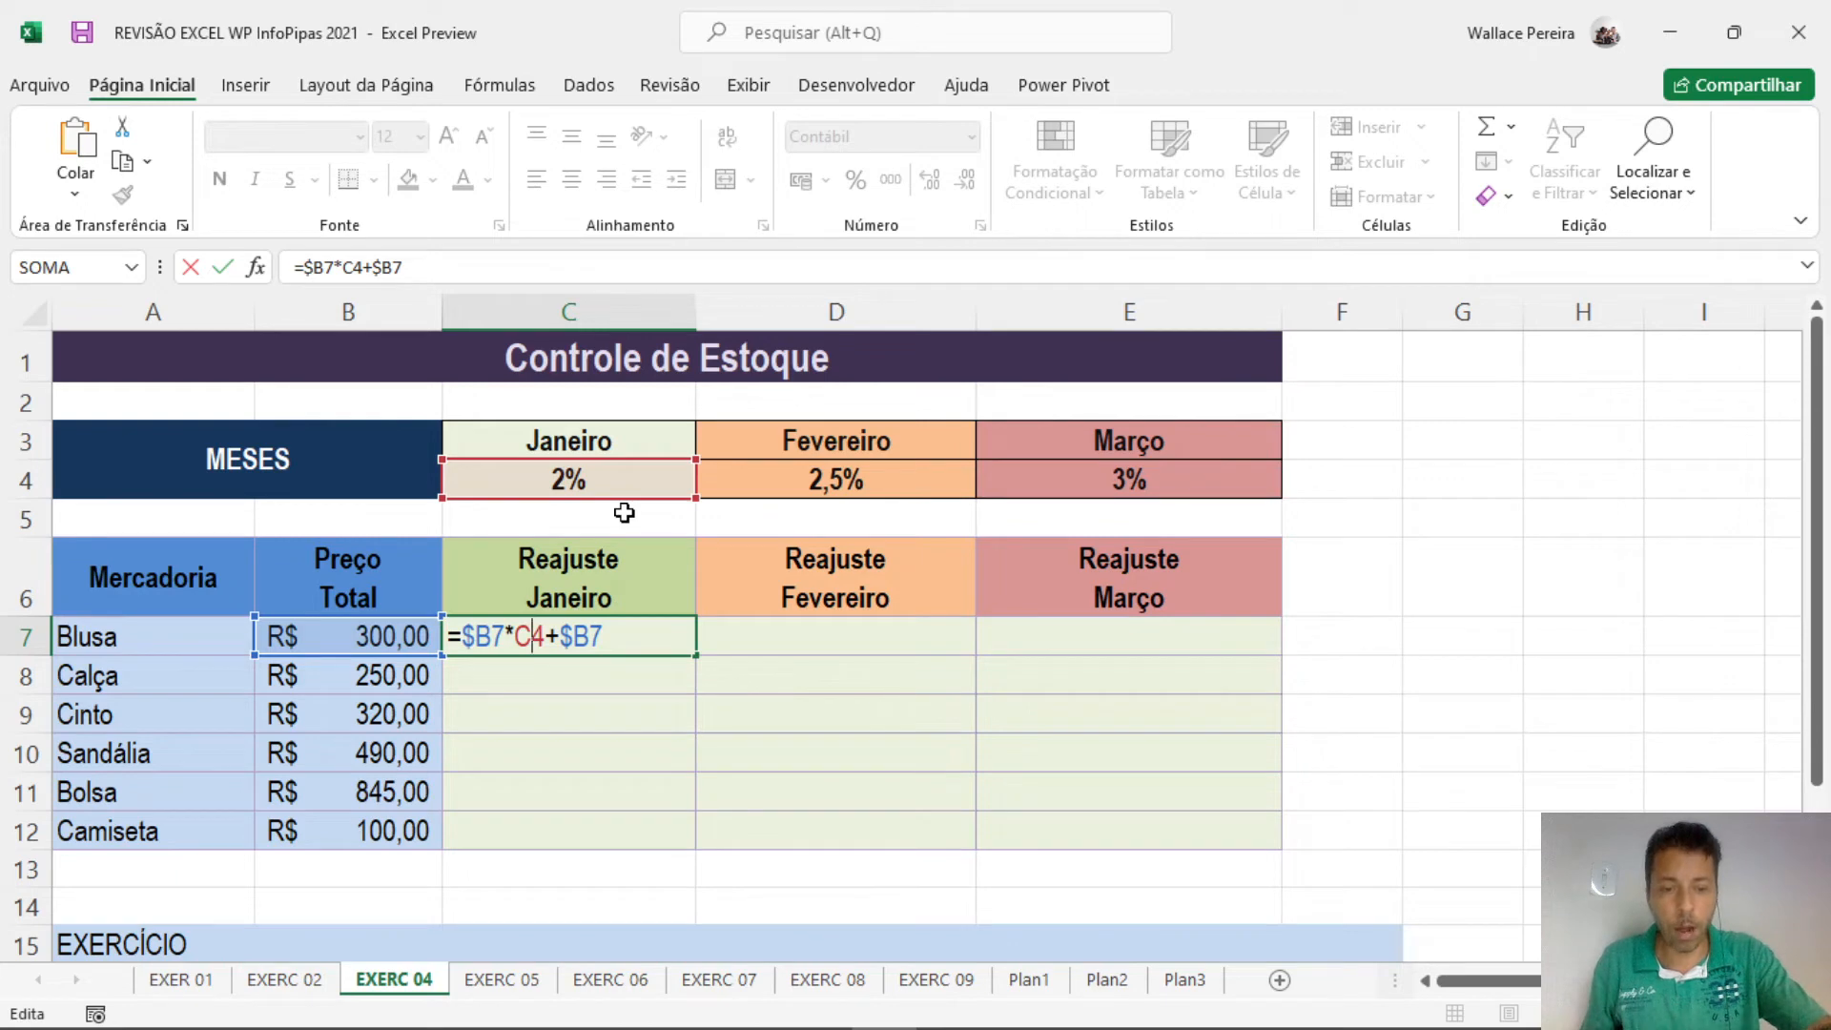
key("F4")
key("F4")
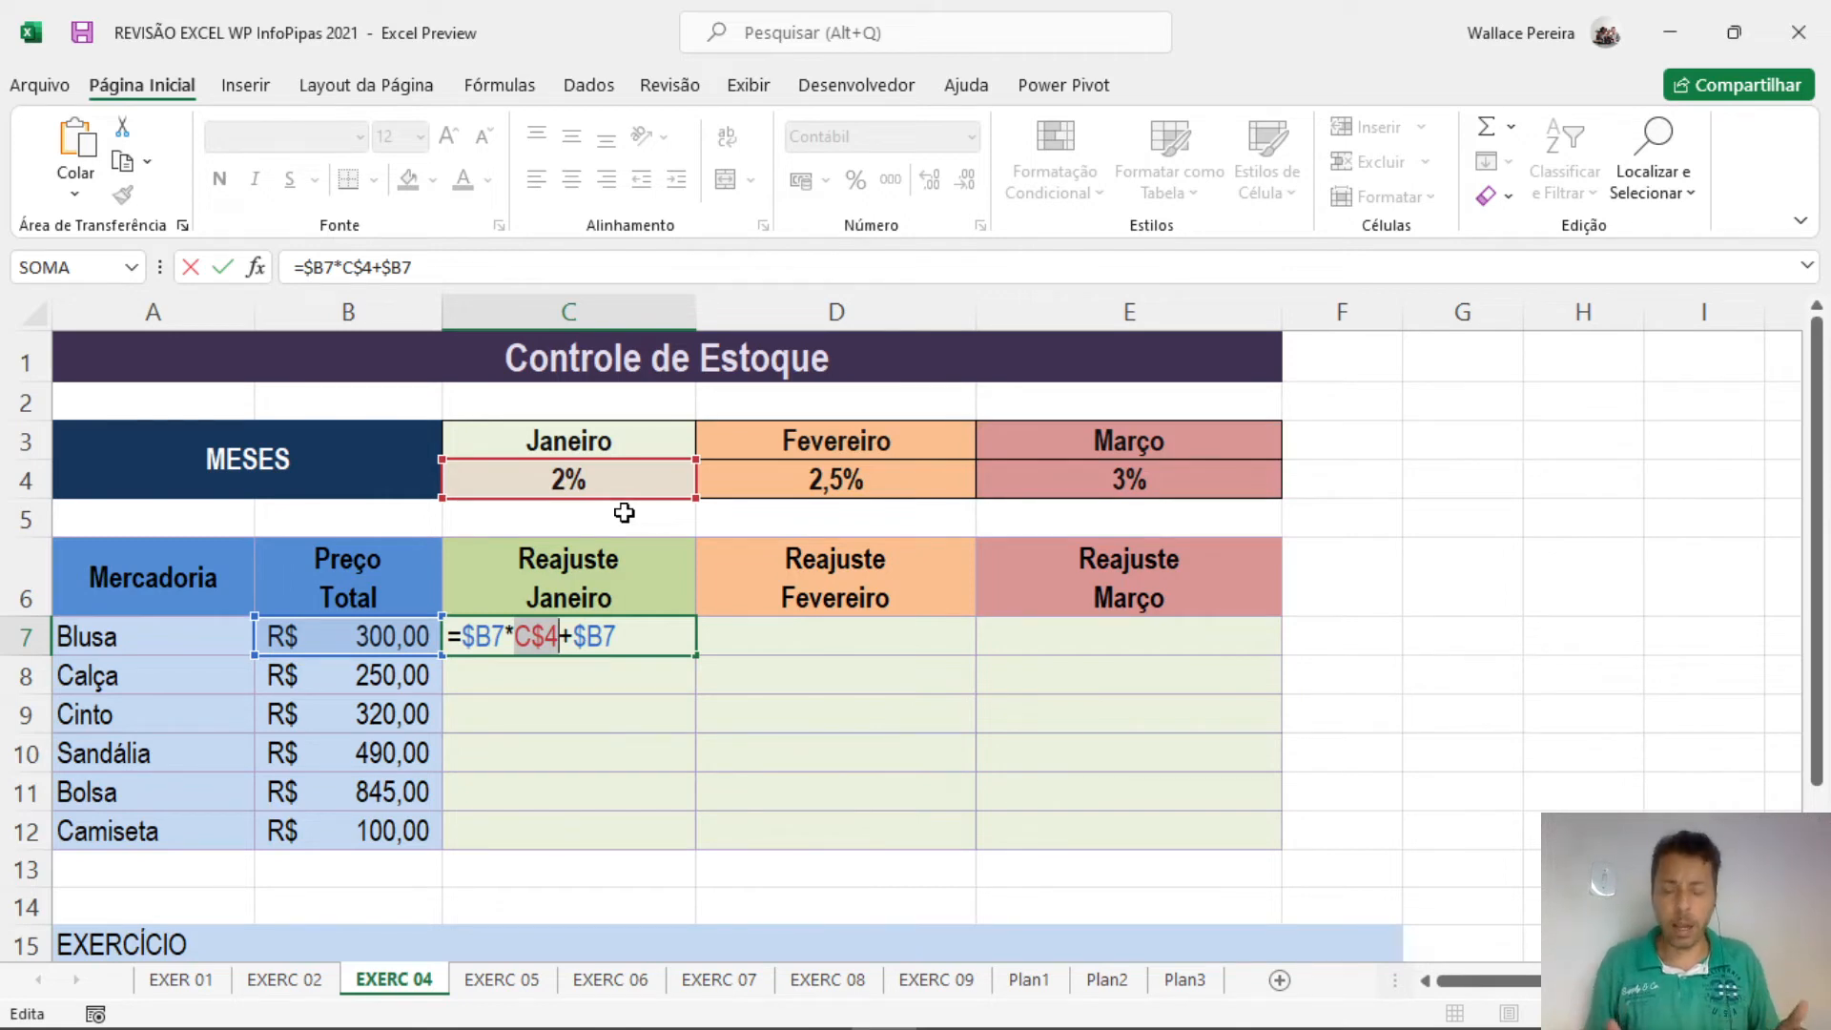
key("Return")
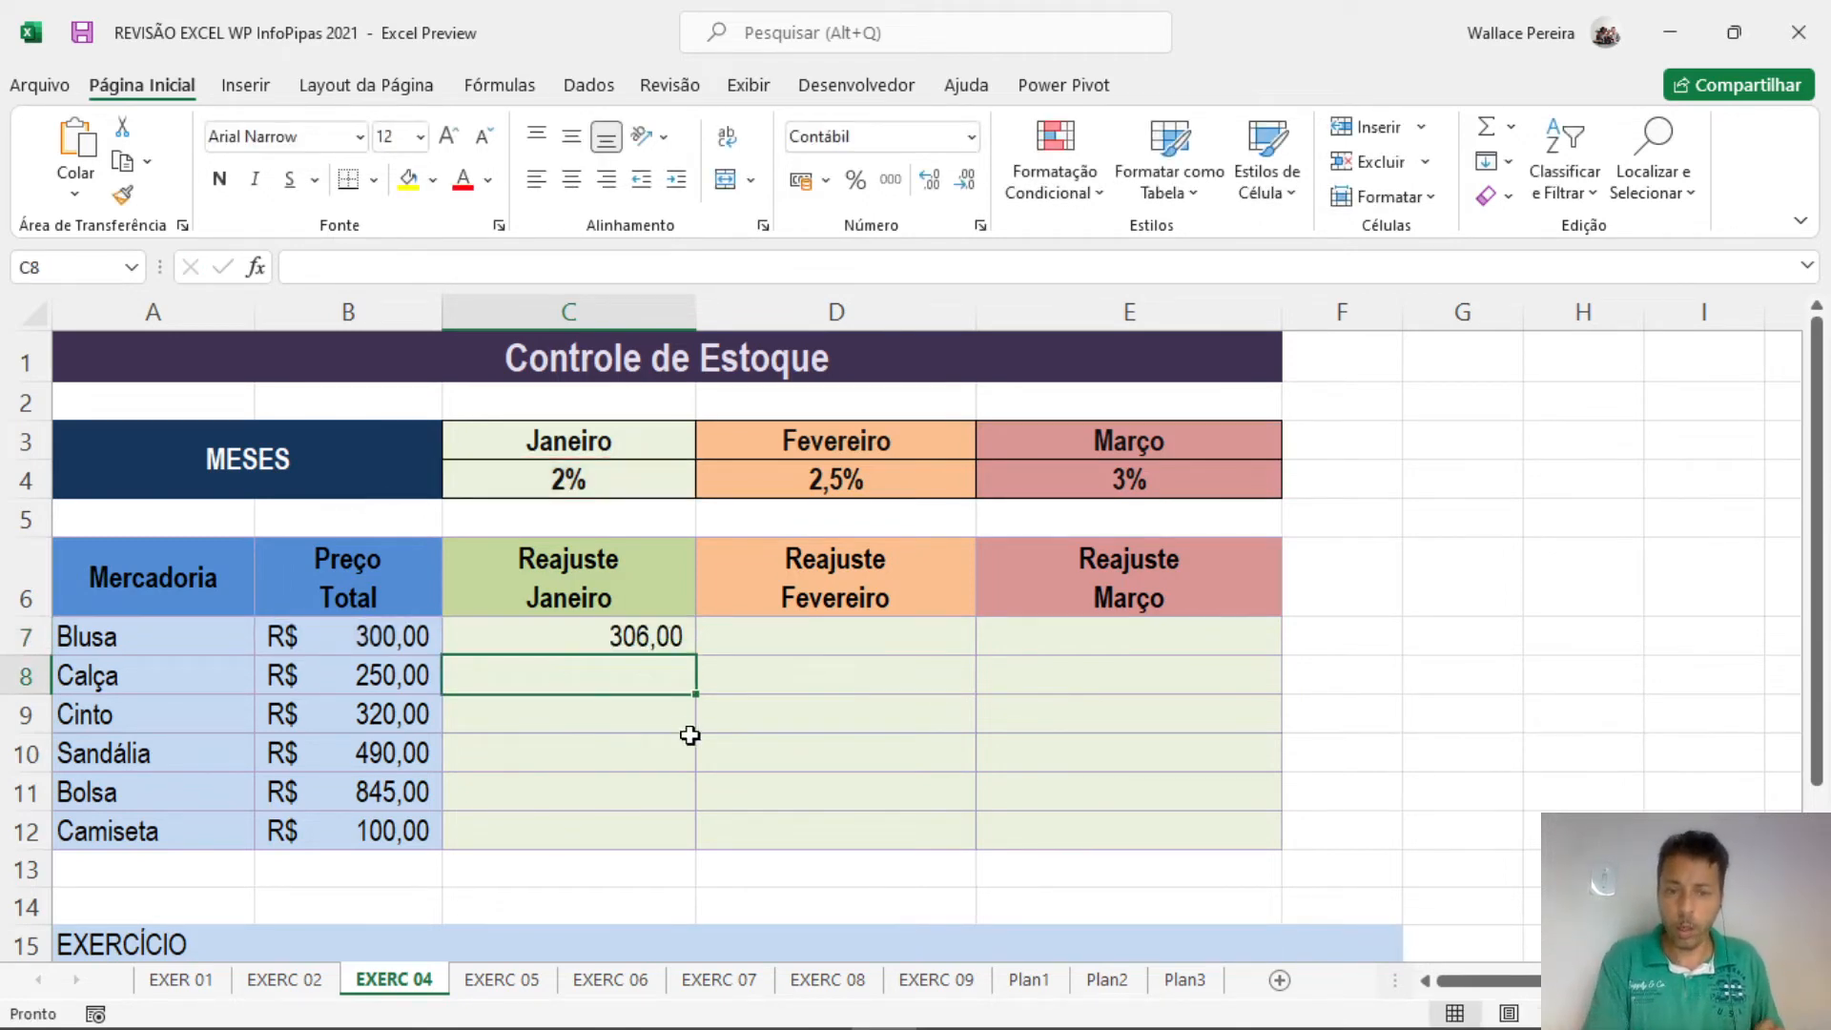
Fill C7's formula across to column E and down to row 12, and apply the R$ accounting format to C7:E12.
left_click(648, 637)
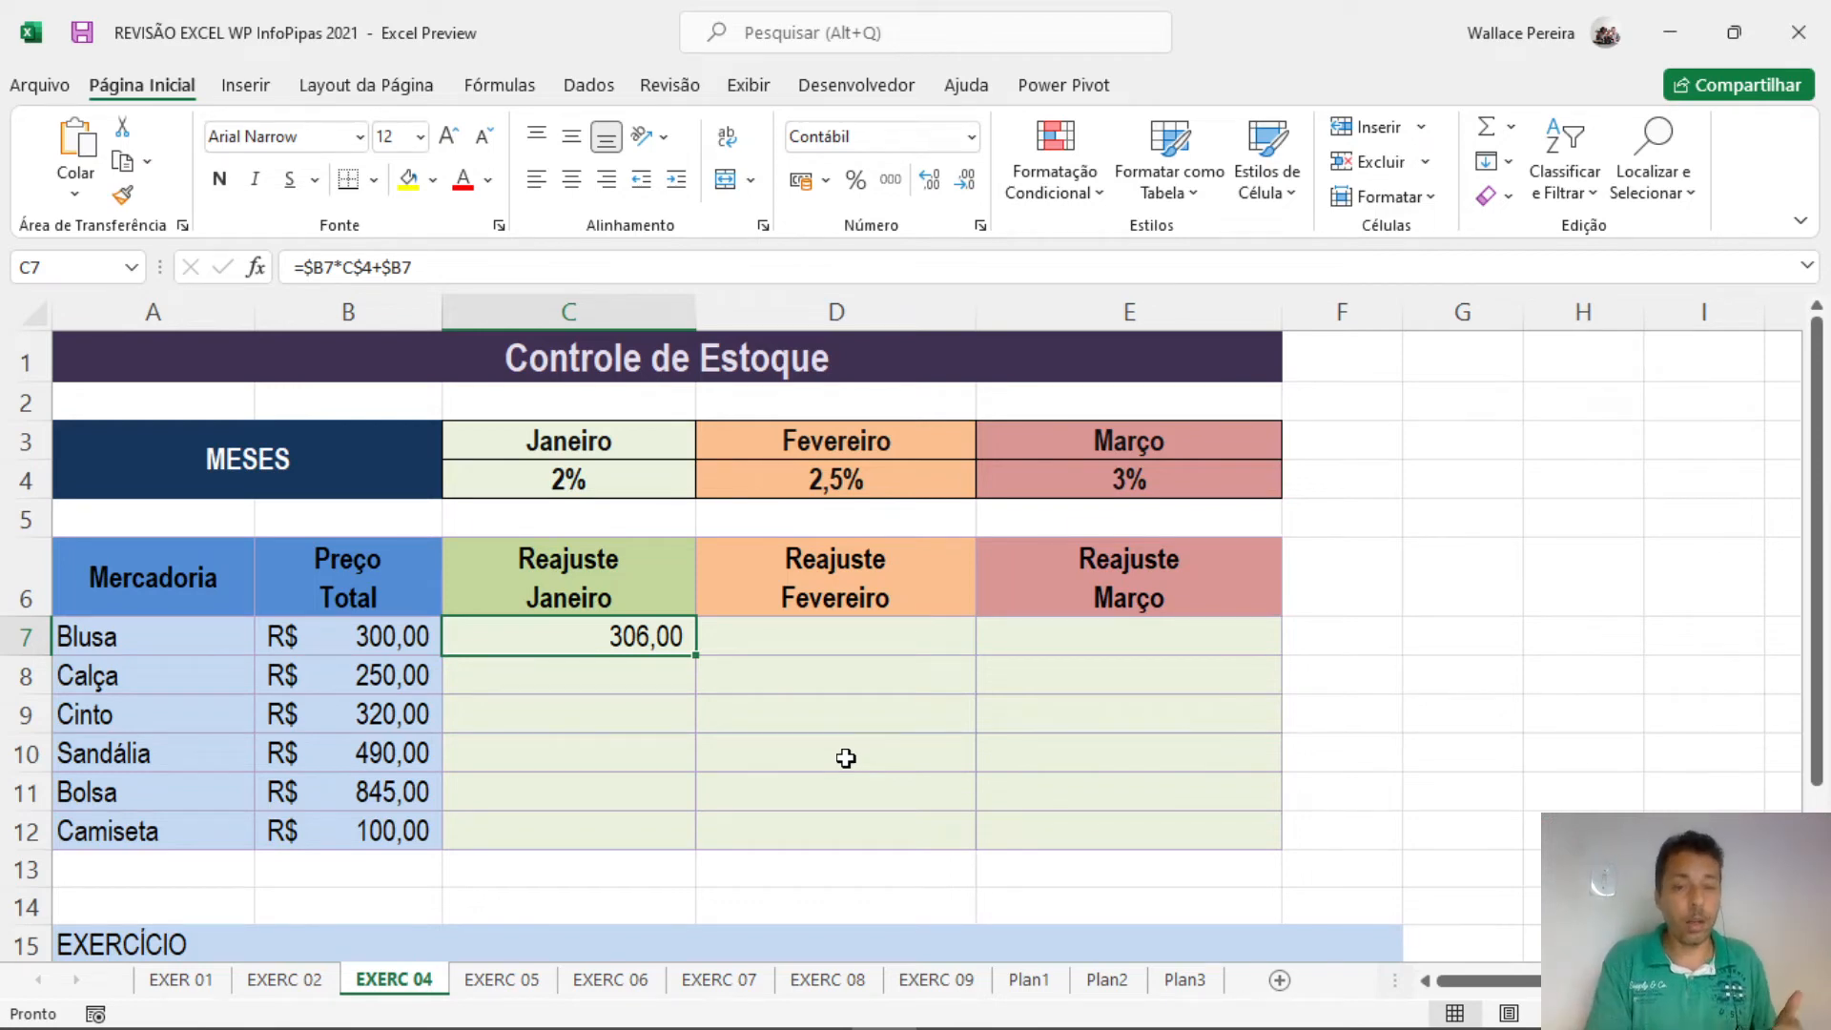
left_click_drag(697, 655, 1189, 656)
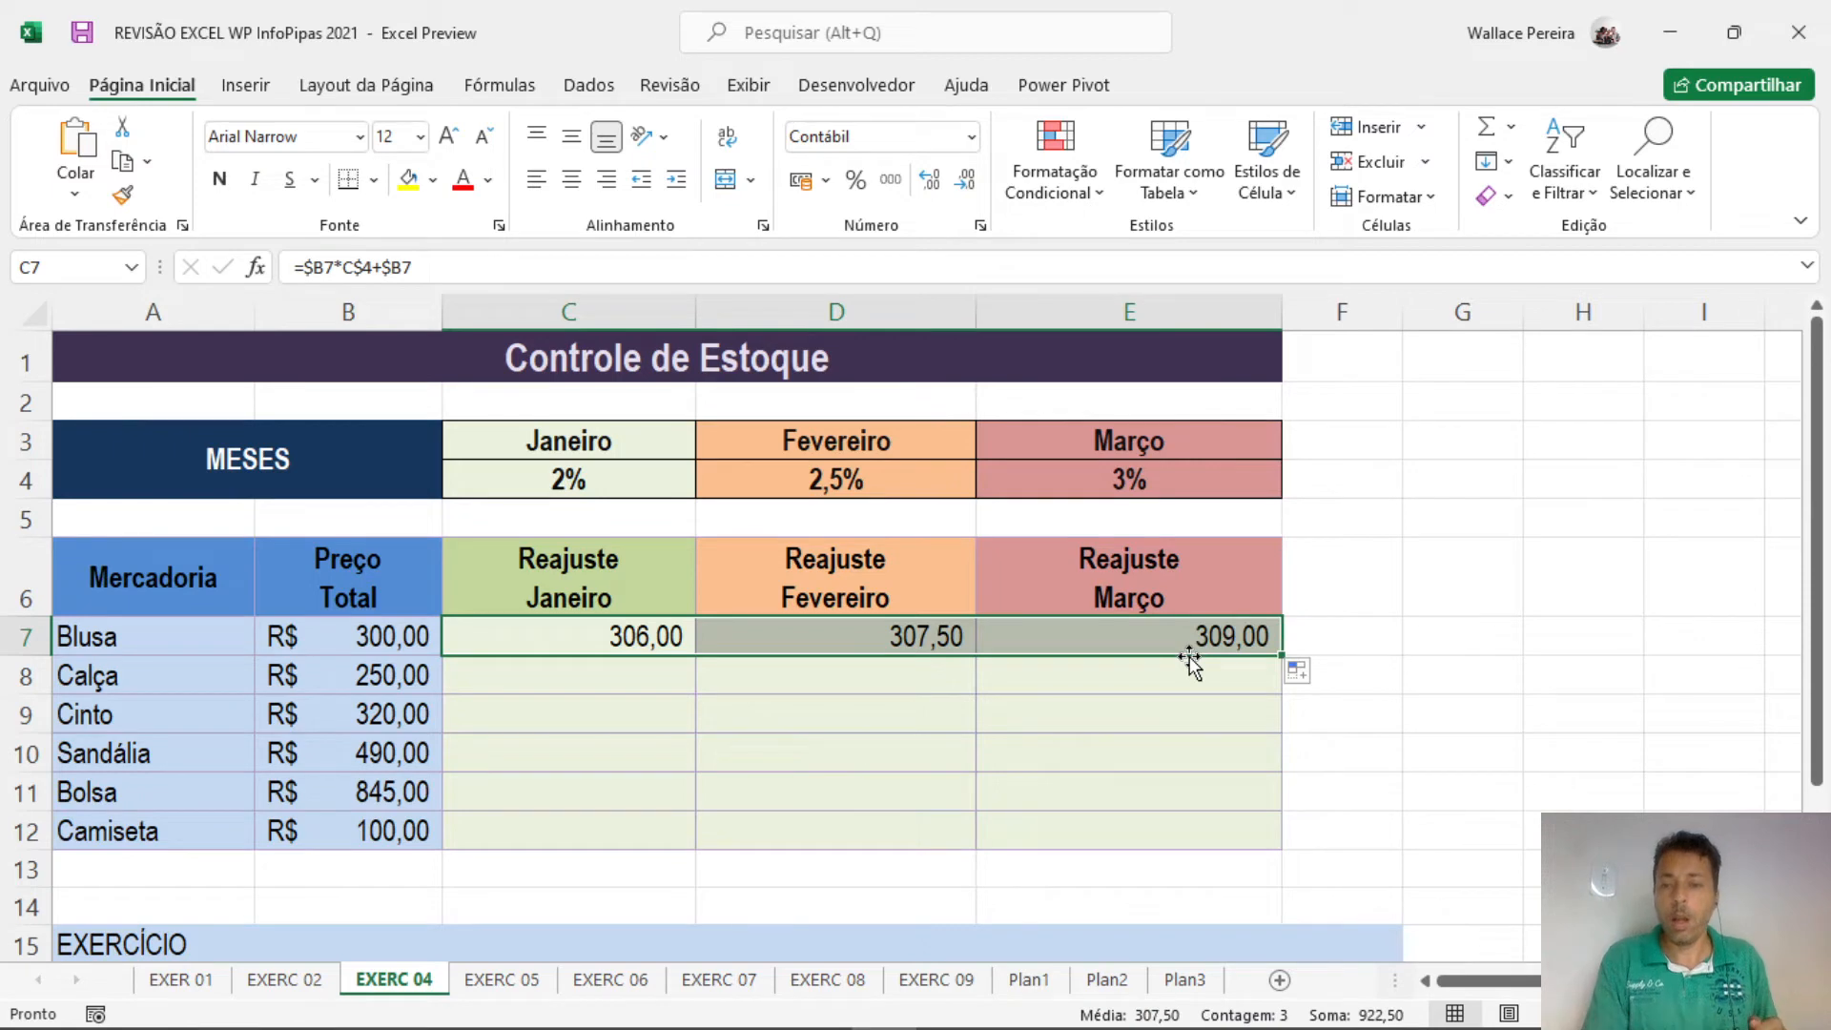
double_click(1280, 656)
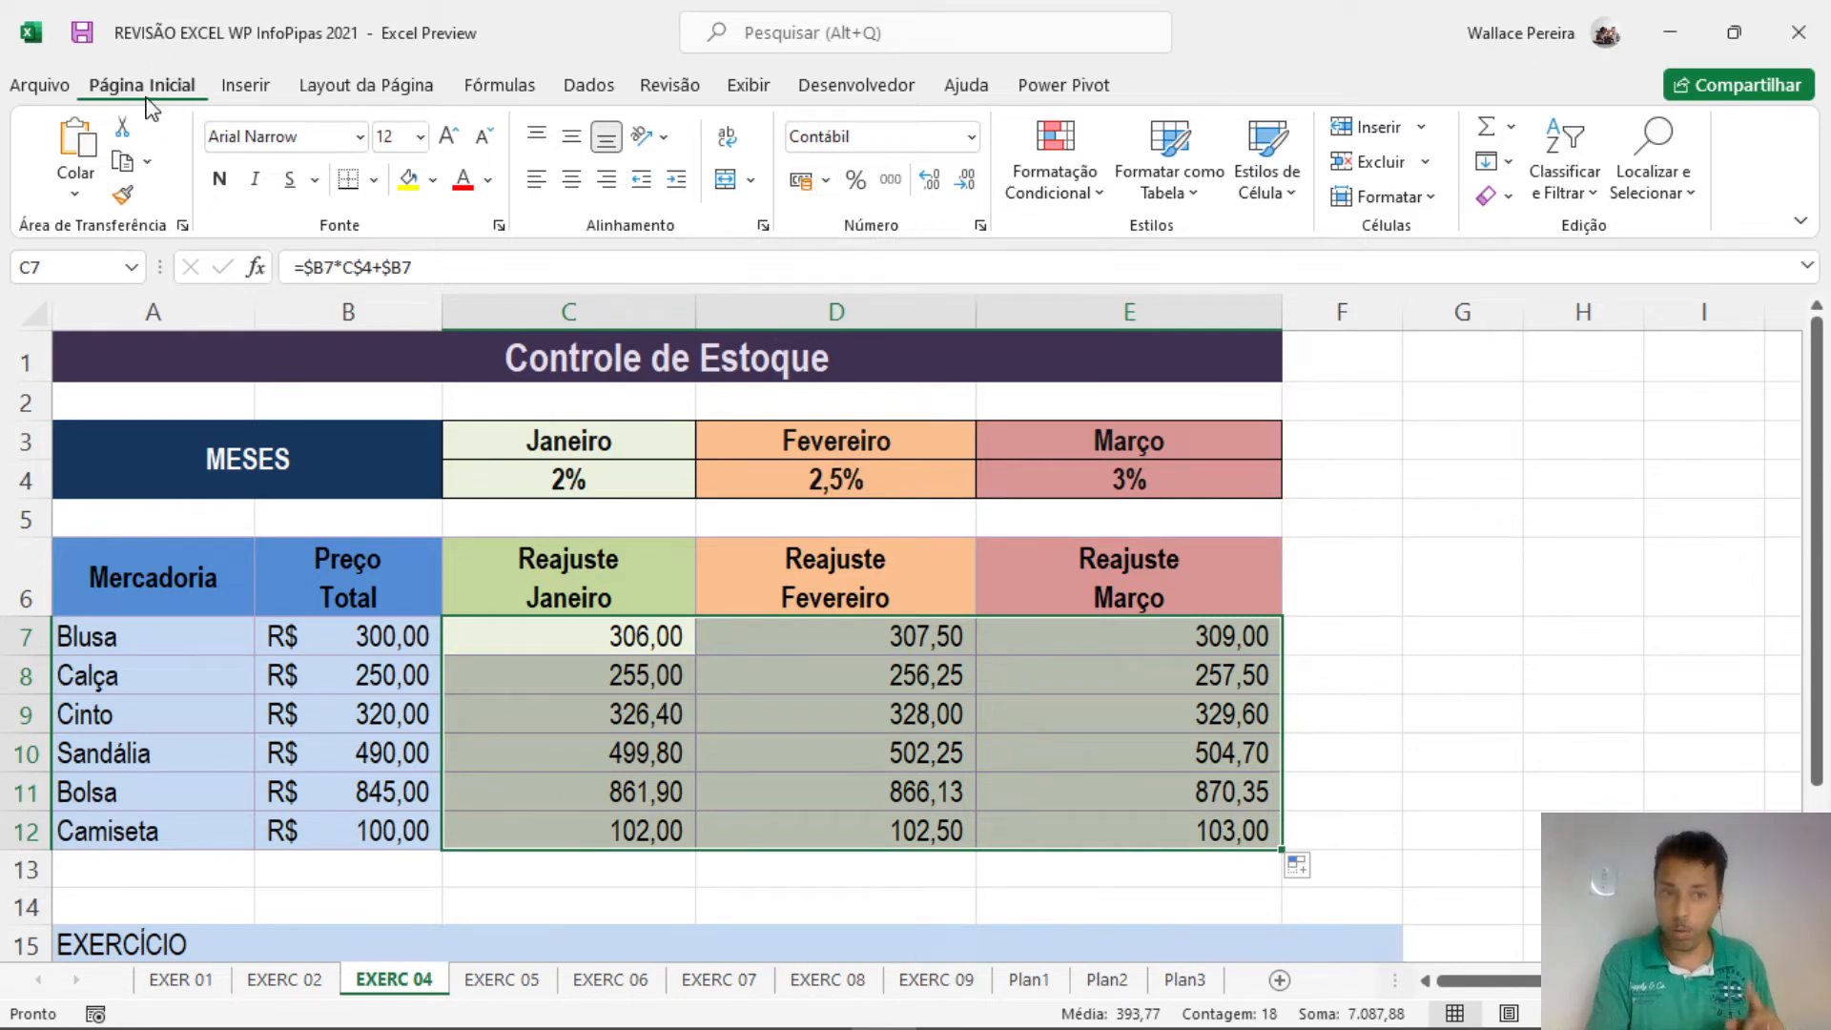
left_click(802, 180)
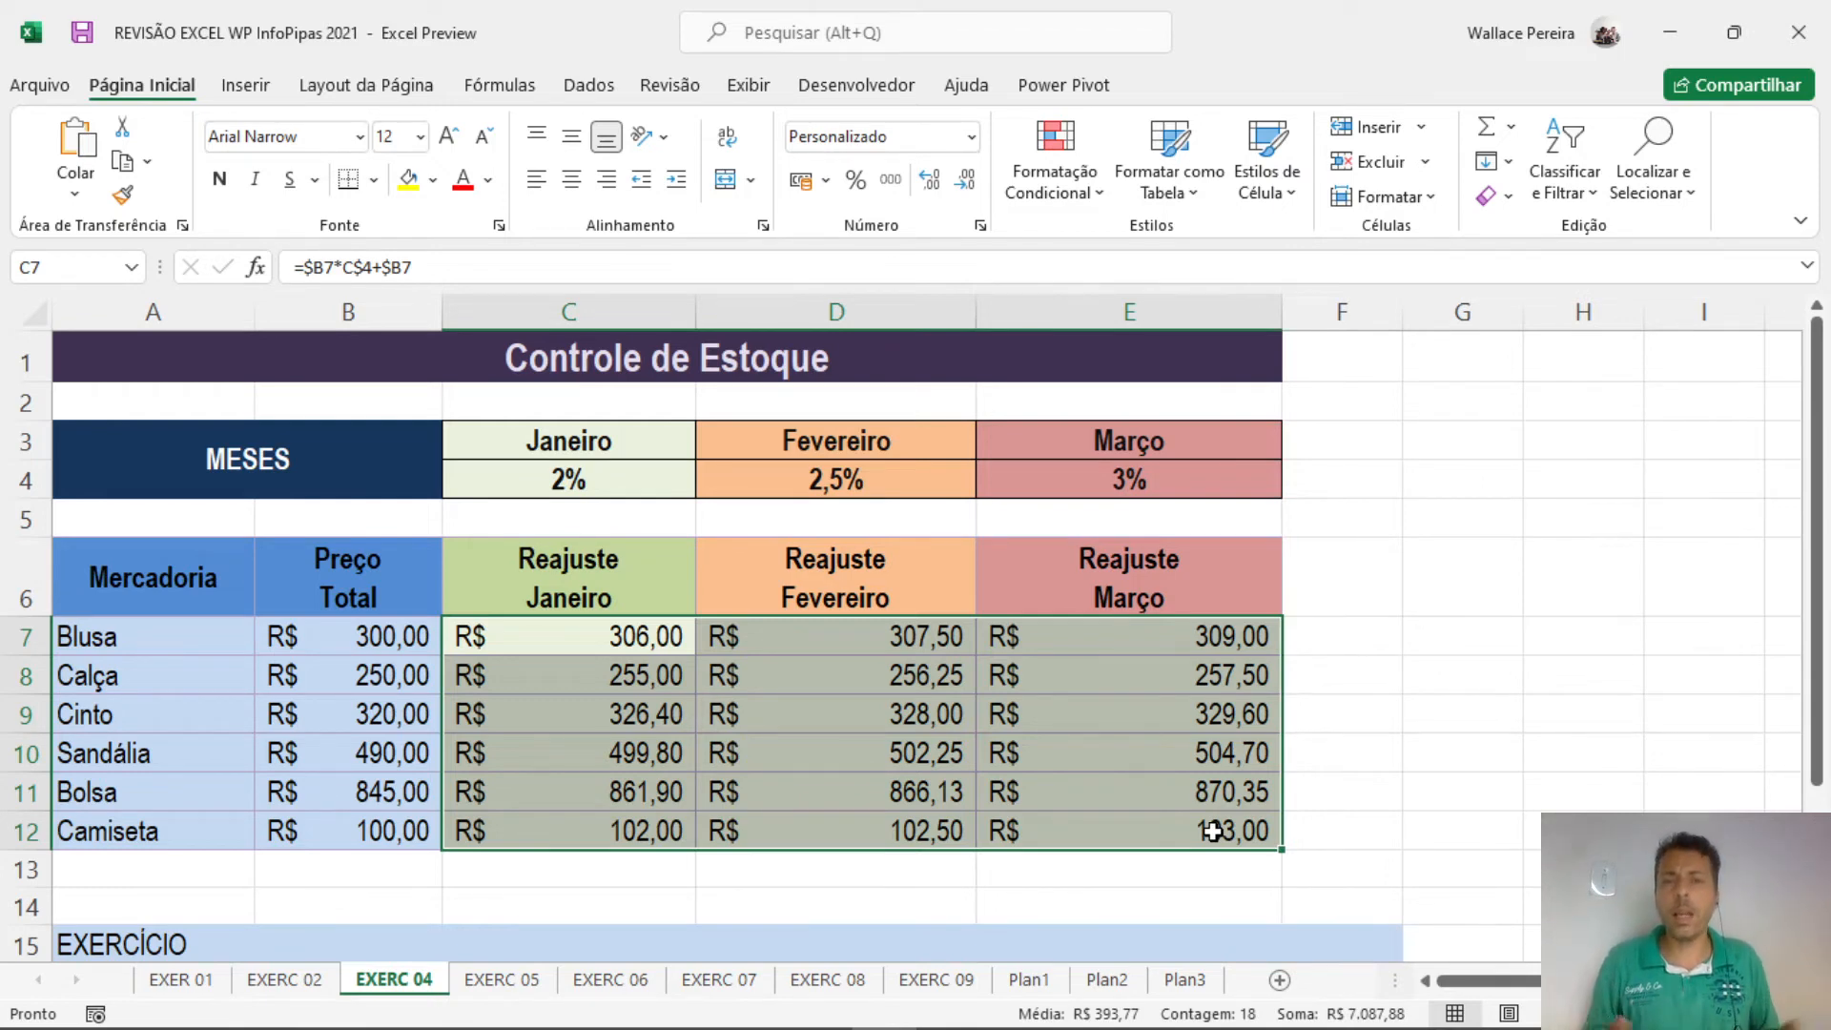
Check which price and rate cells the copied formulas in E12, D10 and C8 refer to.
left_click(1126, 836)
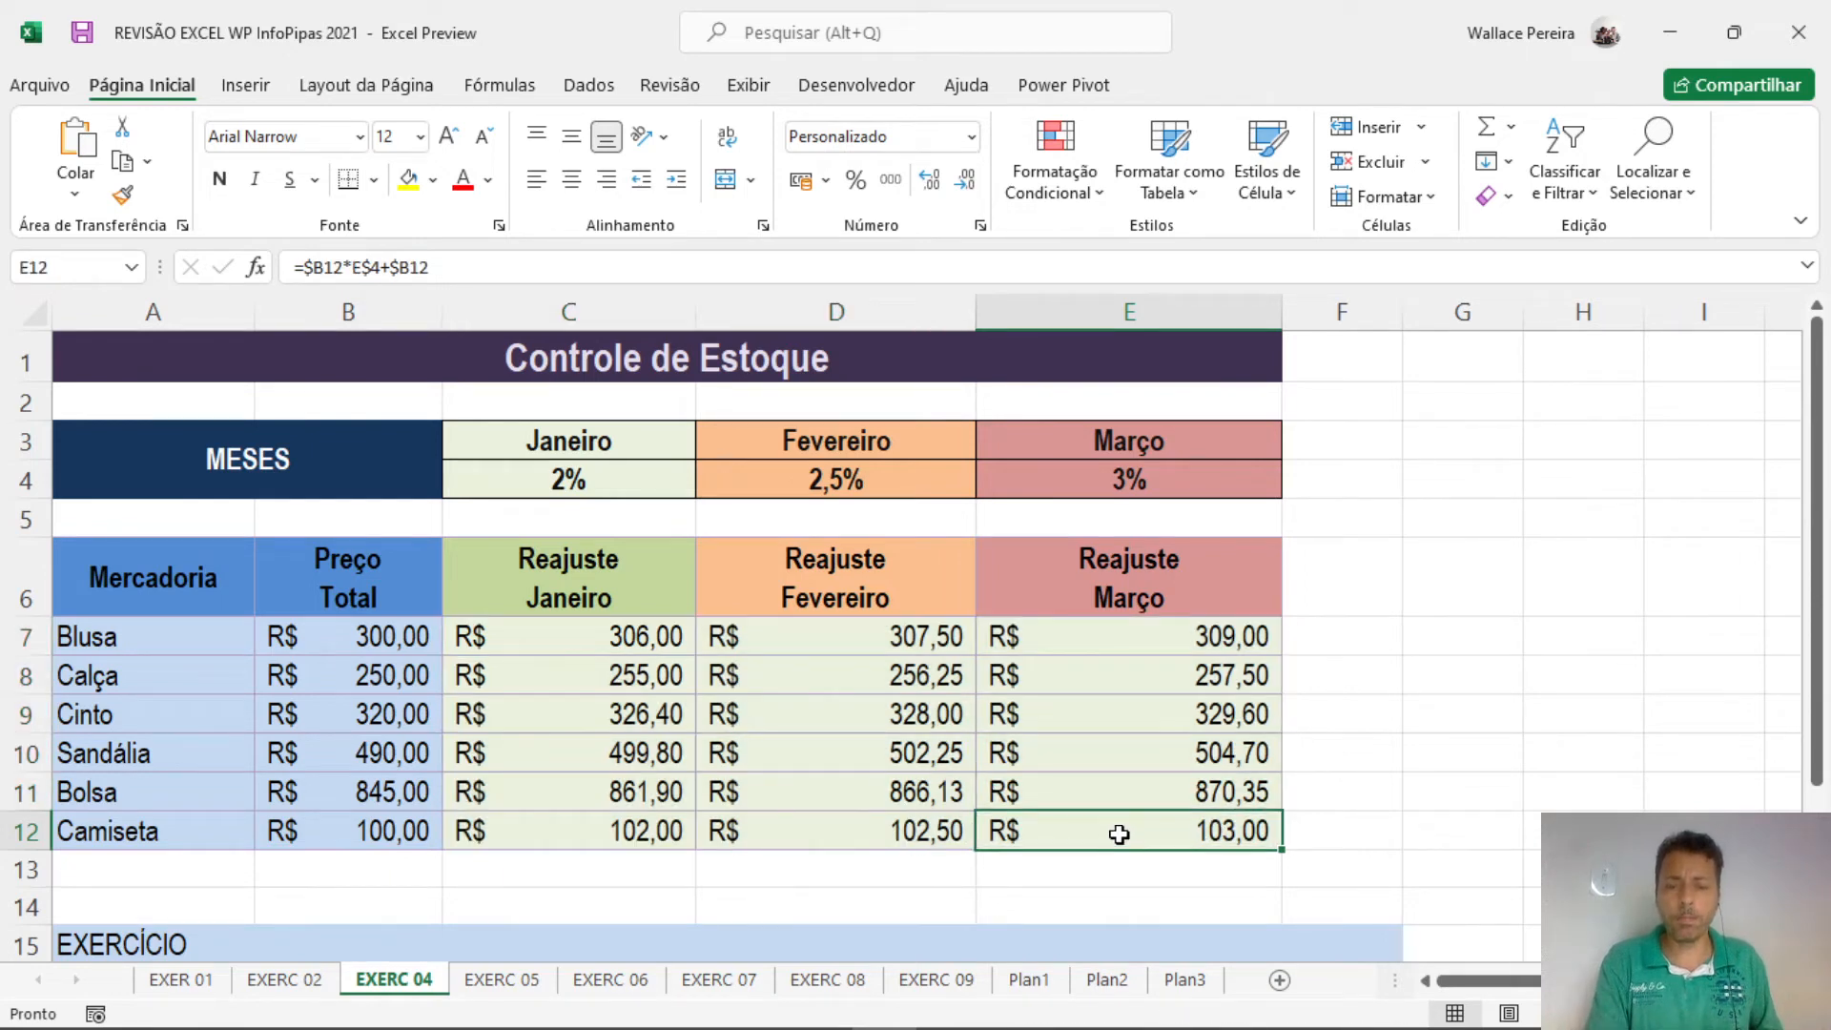
double_click(1125, 836)
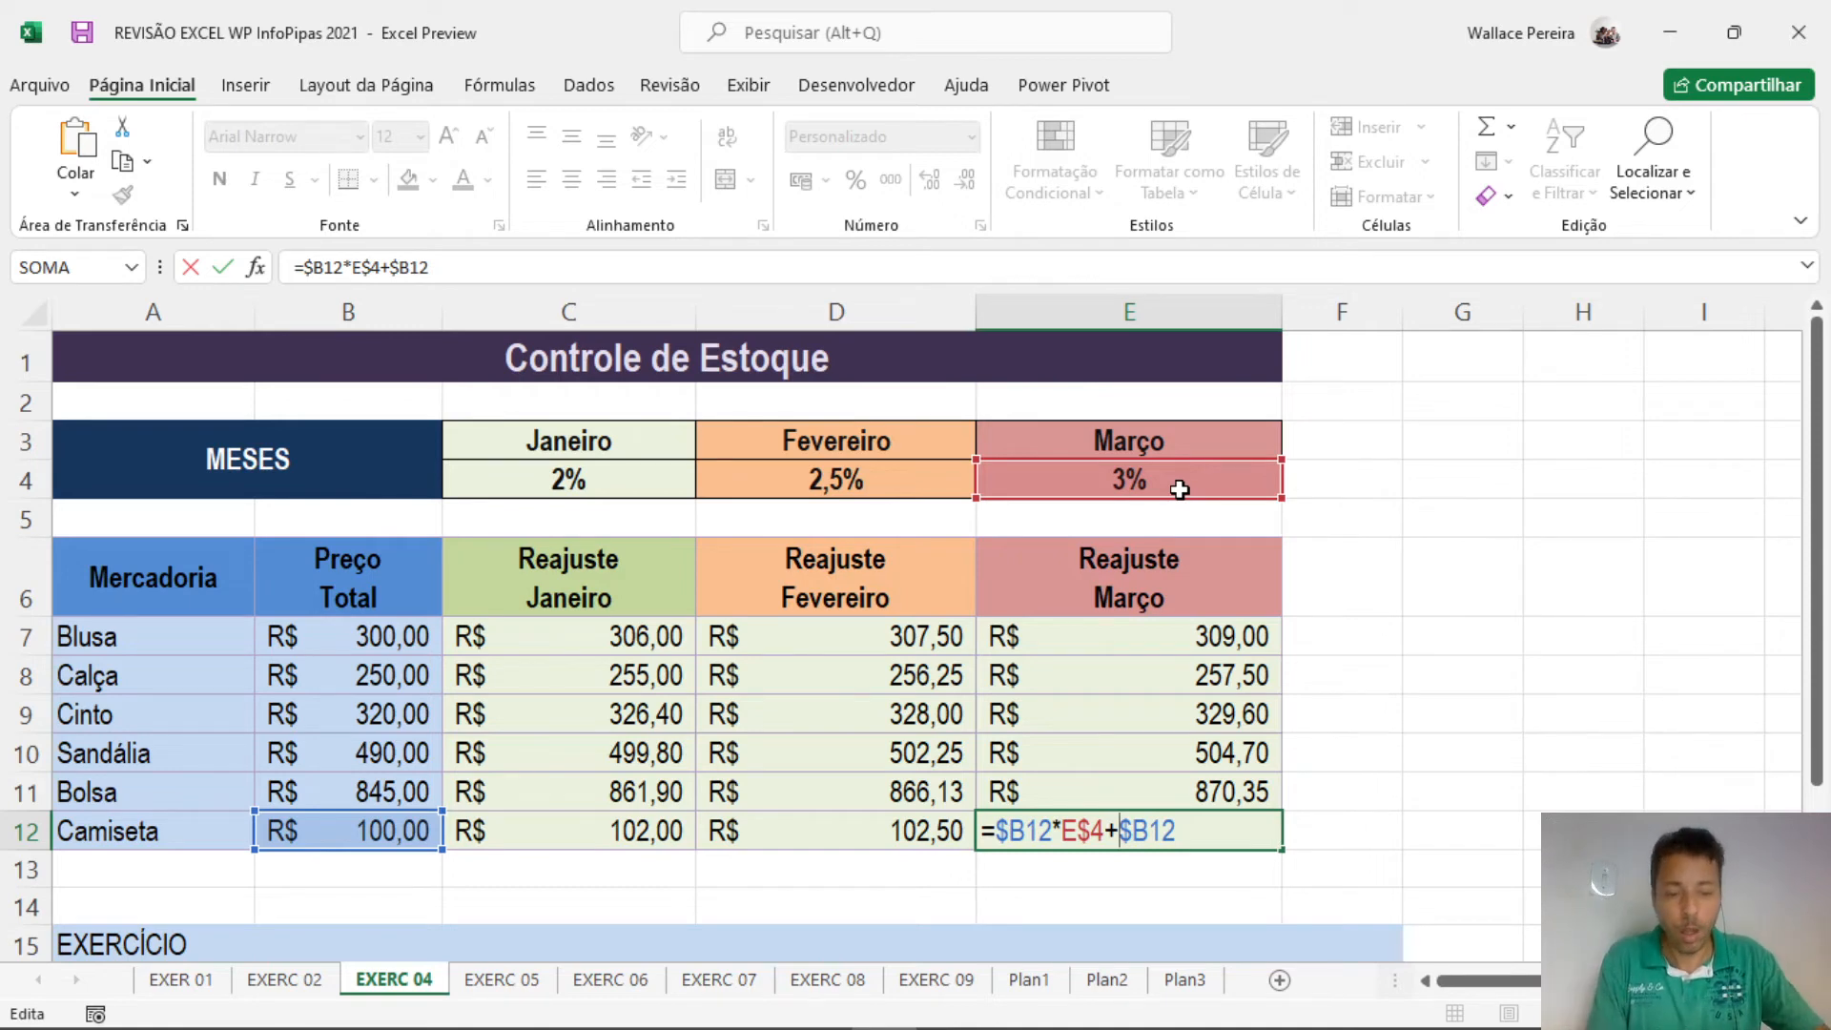
key("ctrl+Return")
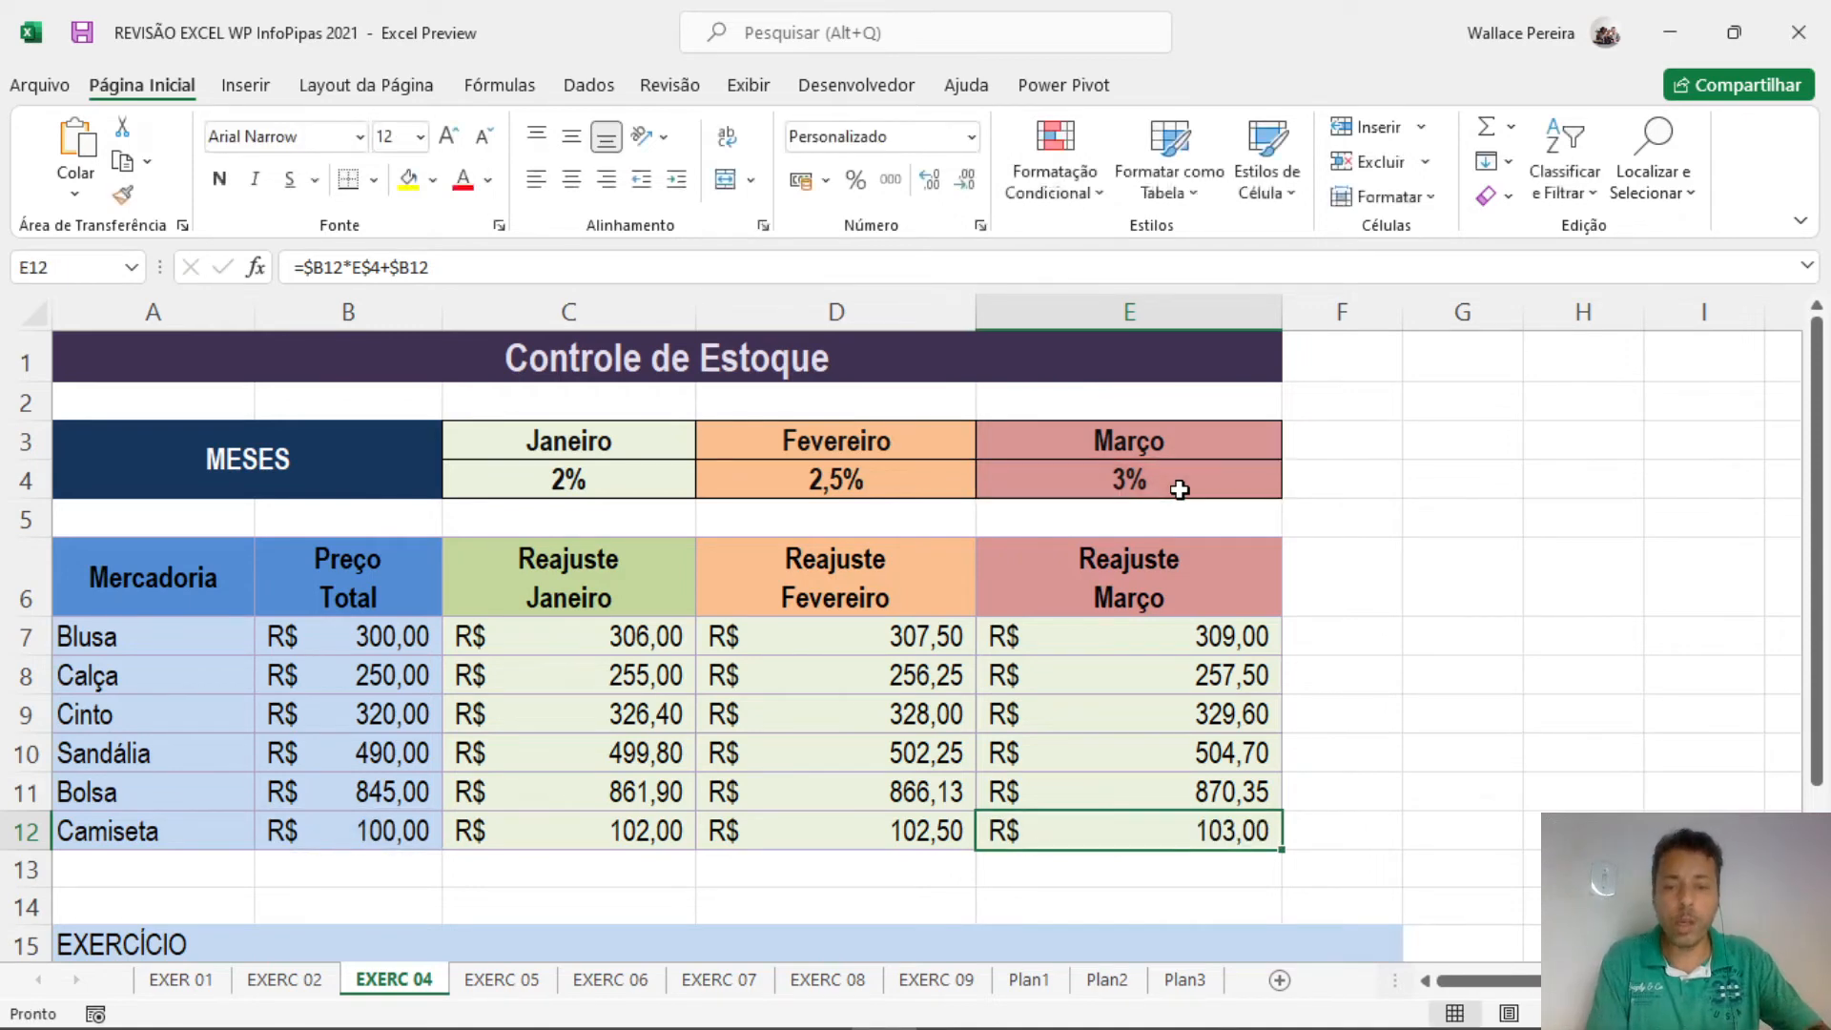
double_click(876, 748)
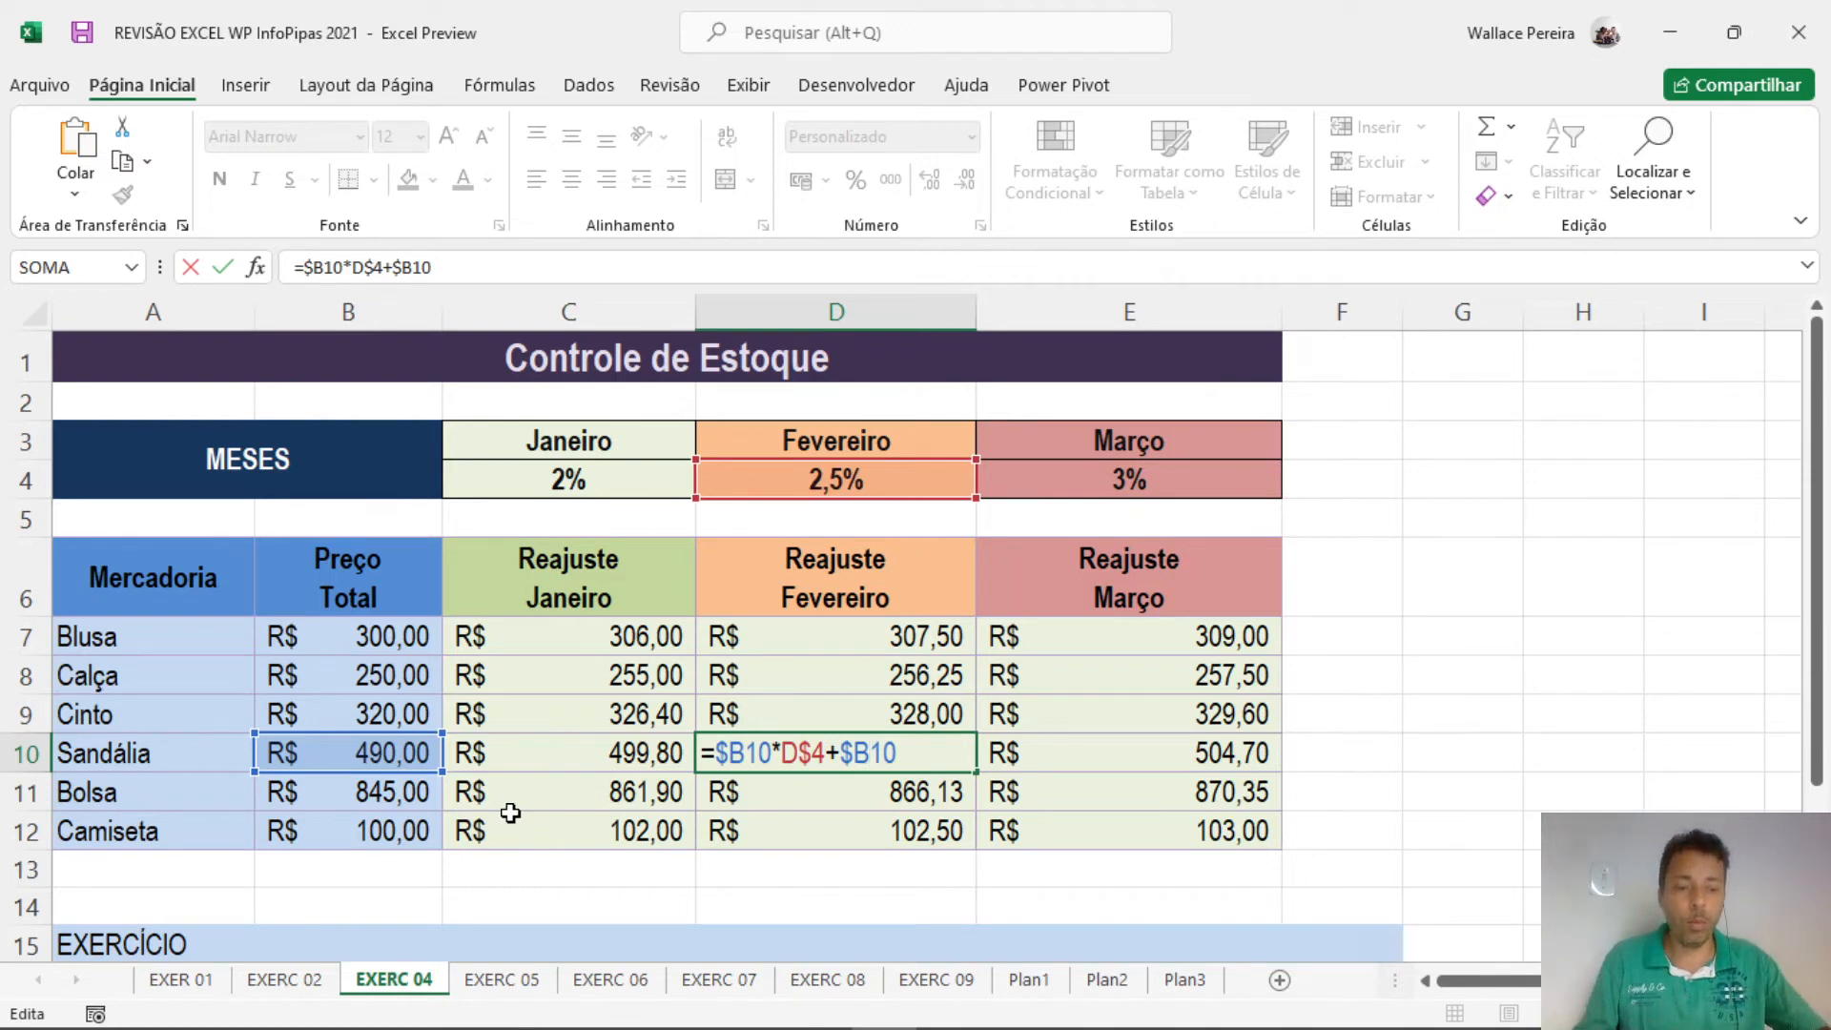
key("ctrl+Return")
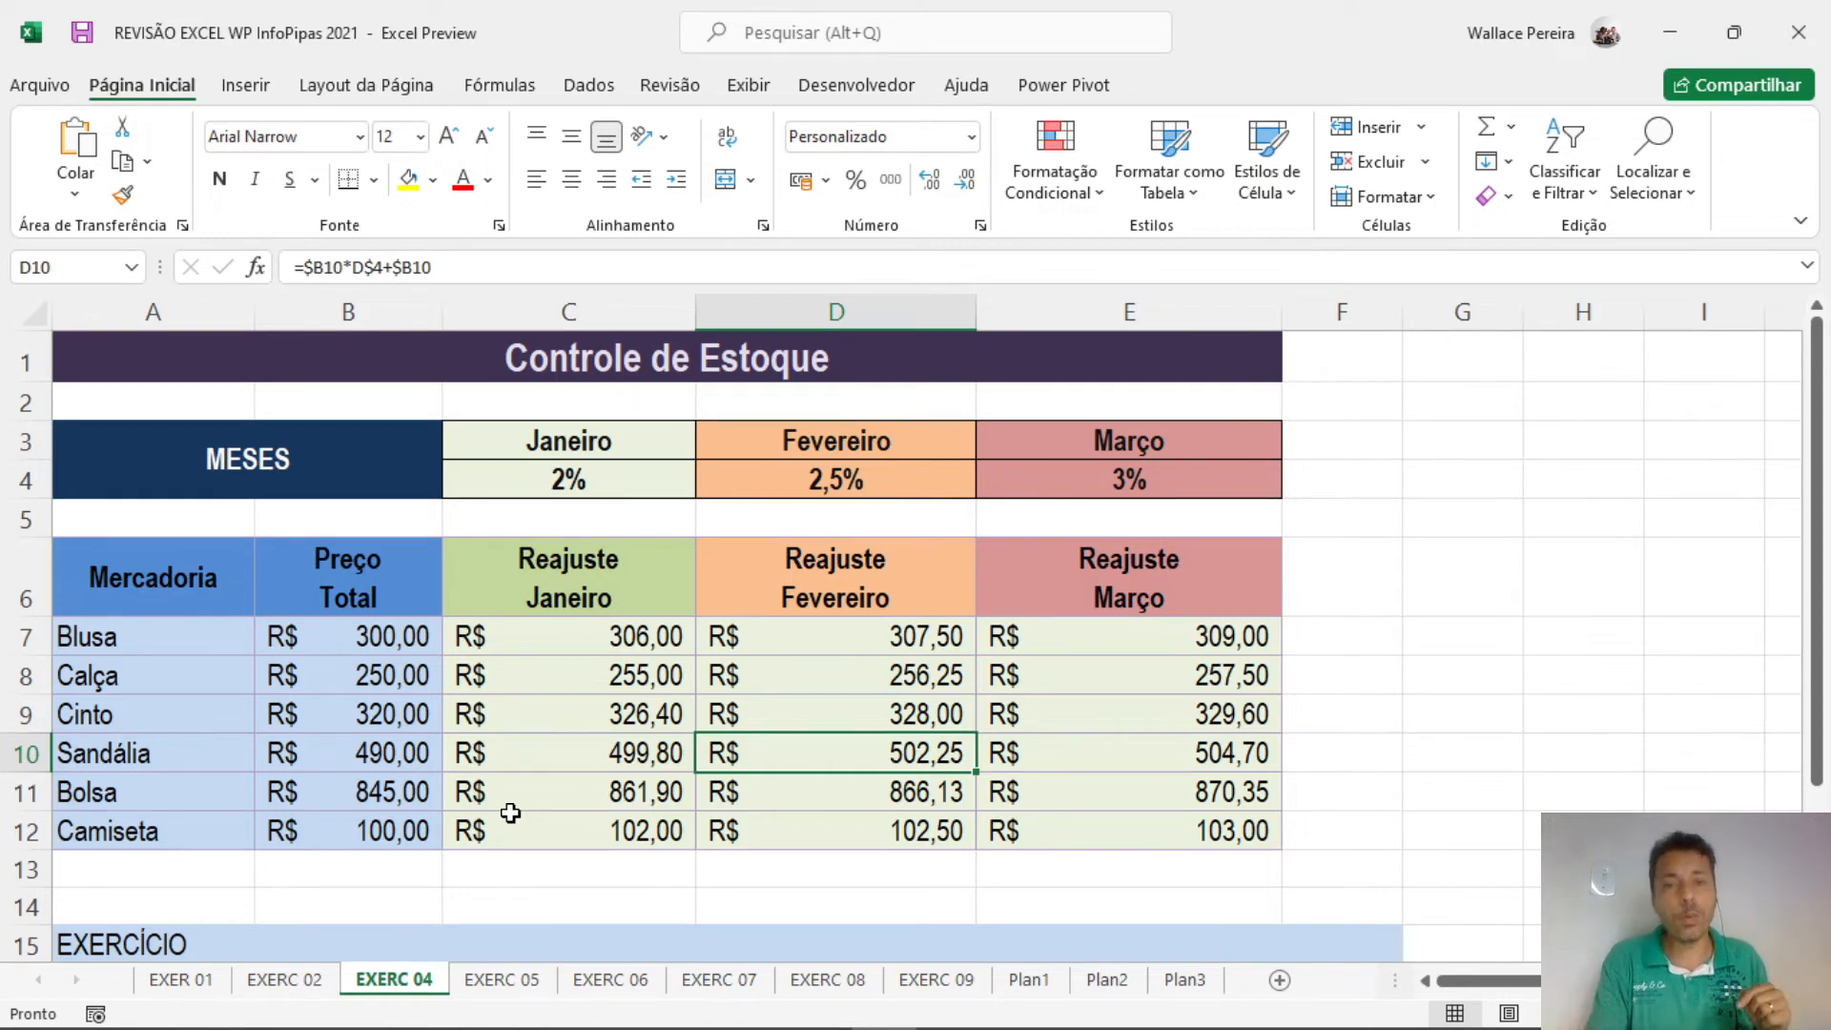
double_click(650, 680)
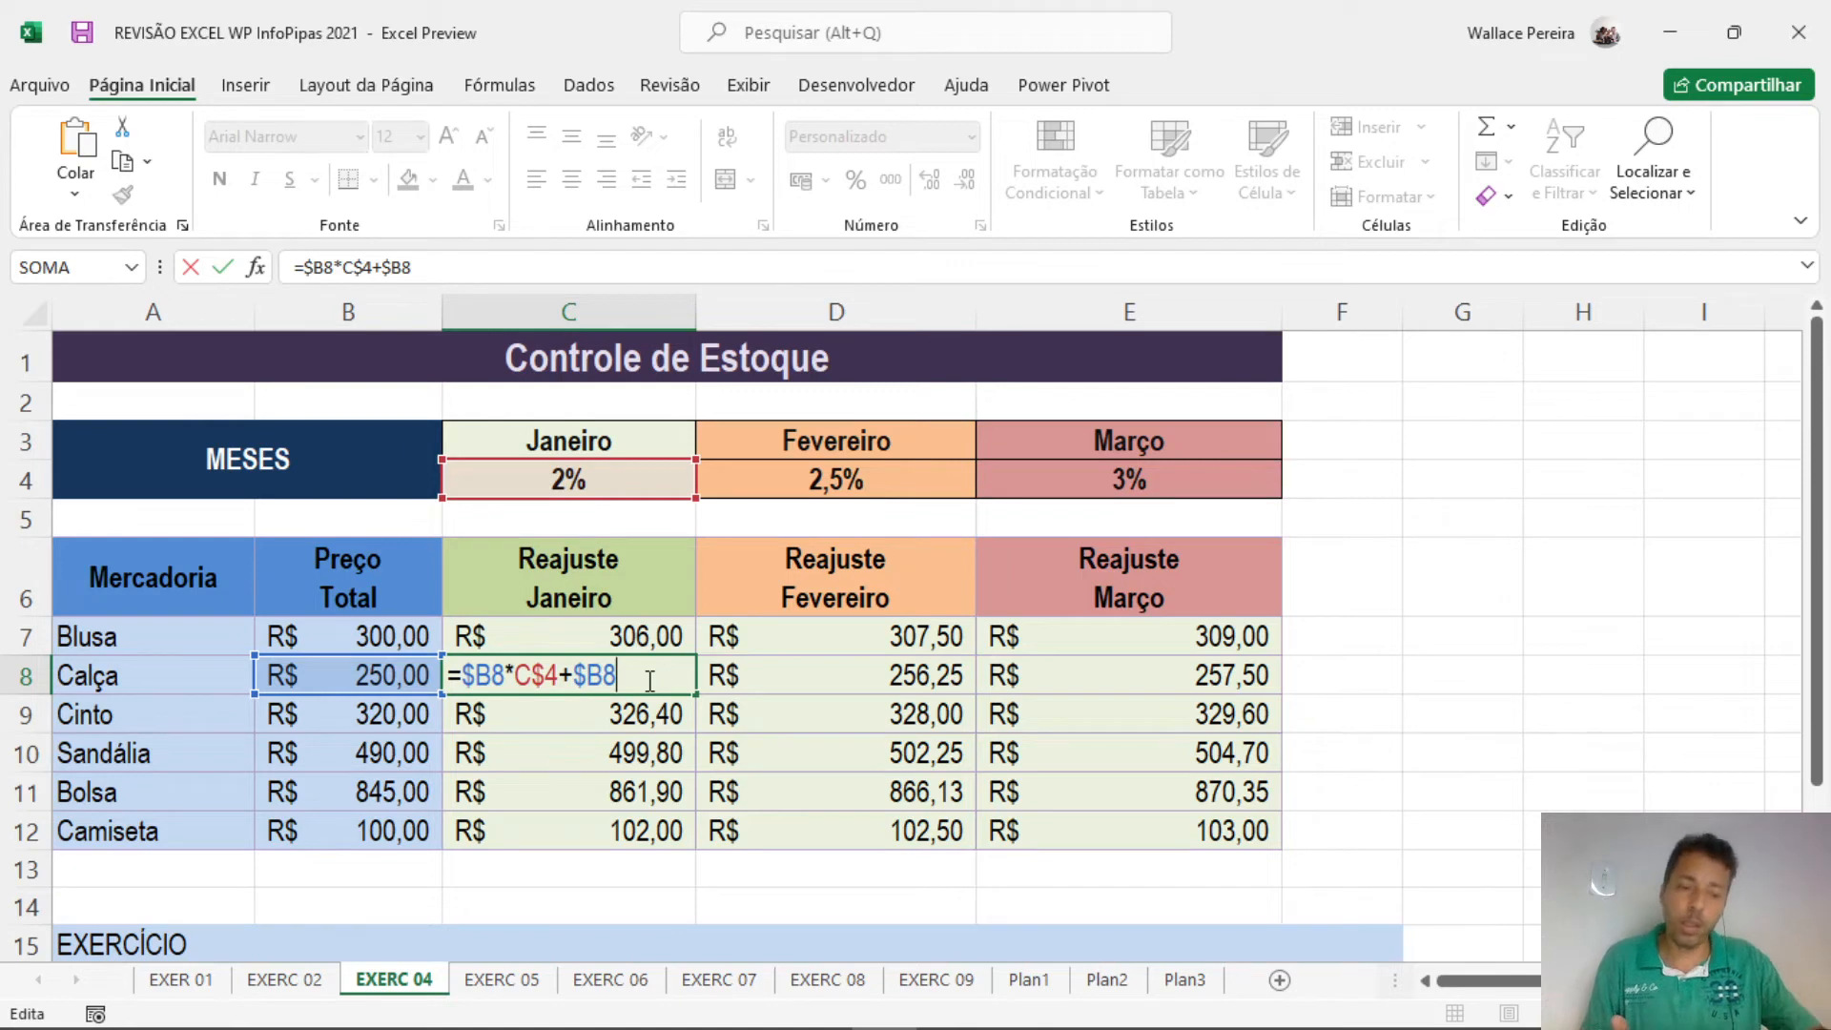
key("Escape")
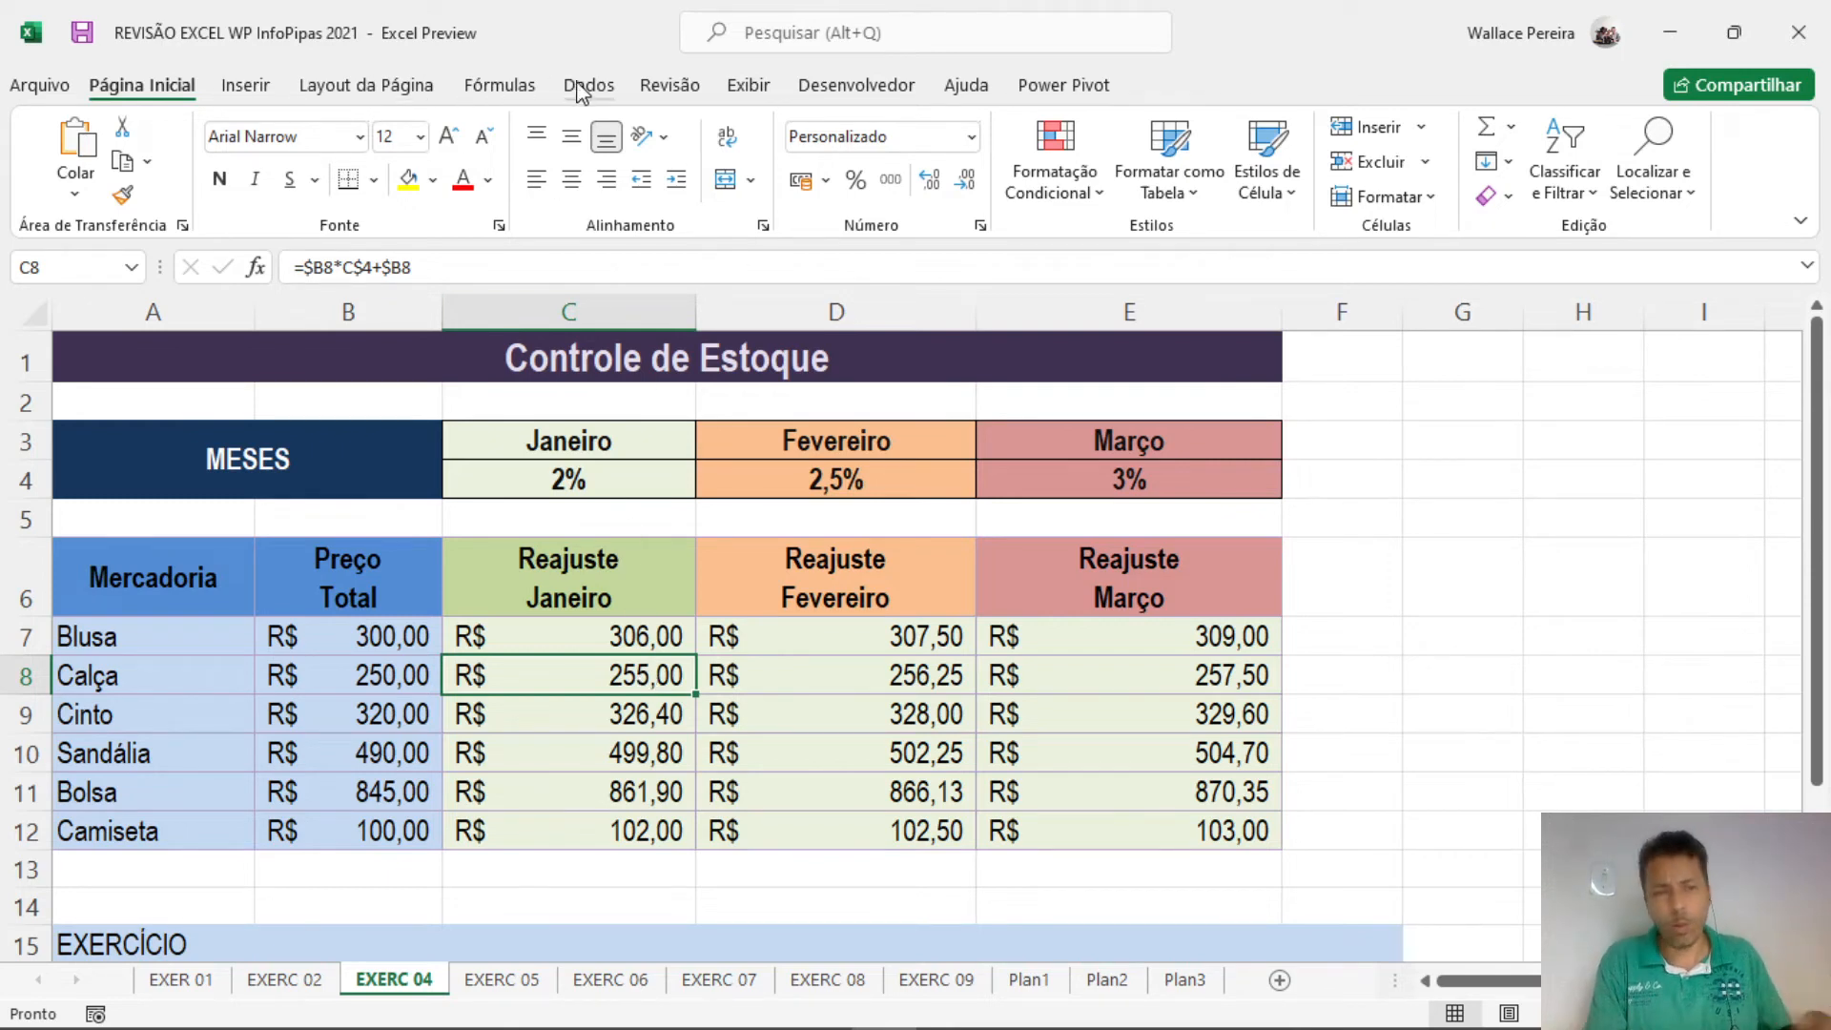
Examine the workbook's defined names in the Name Manager, including the range behind ptotal, and close it.
left_click(607, 93)
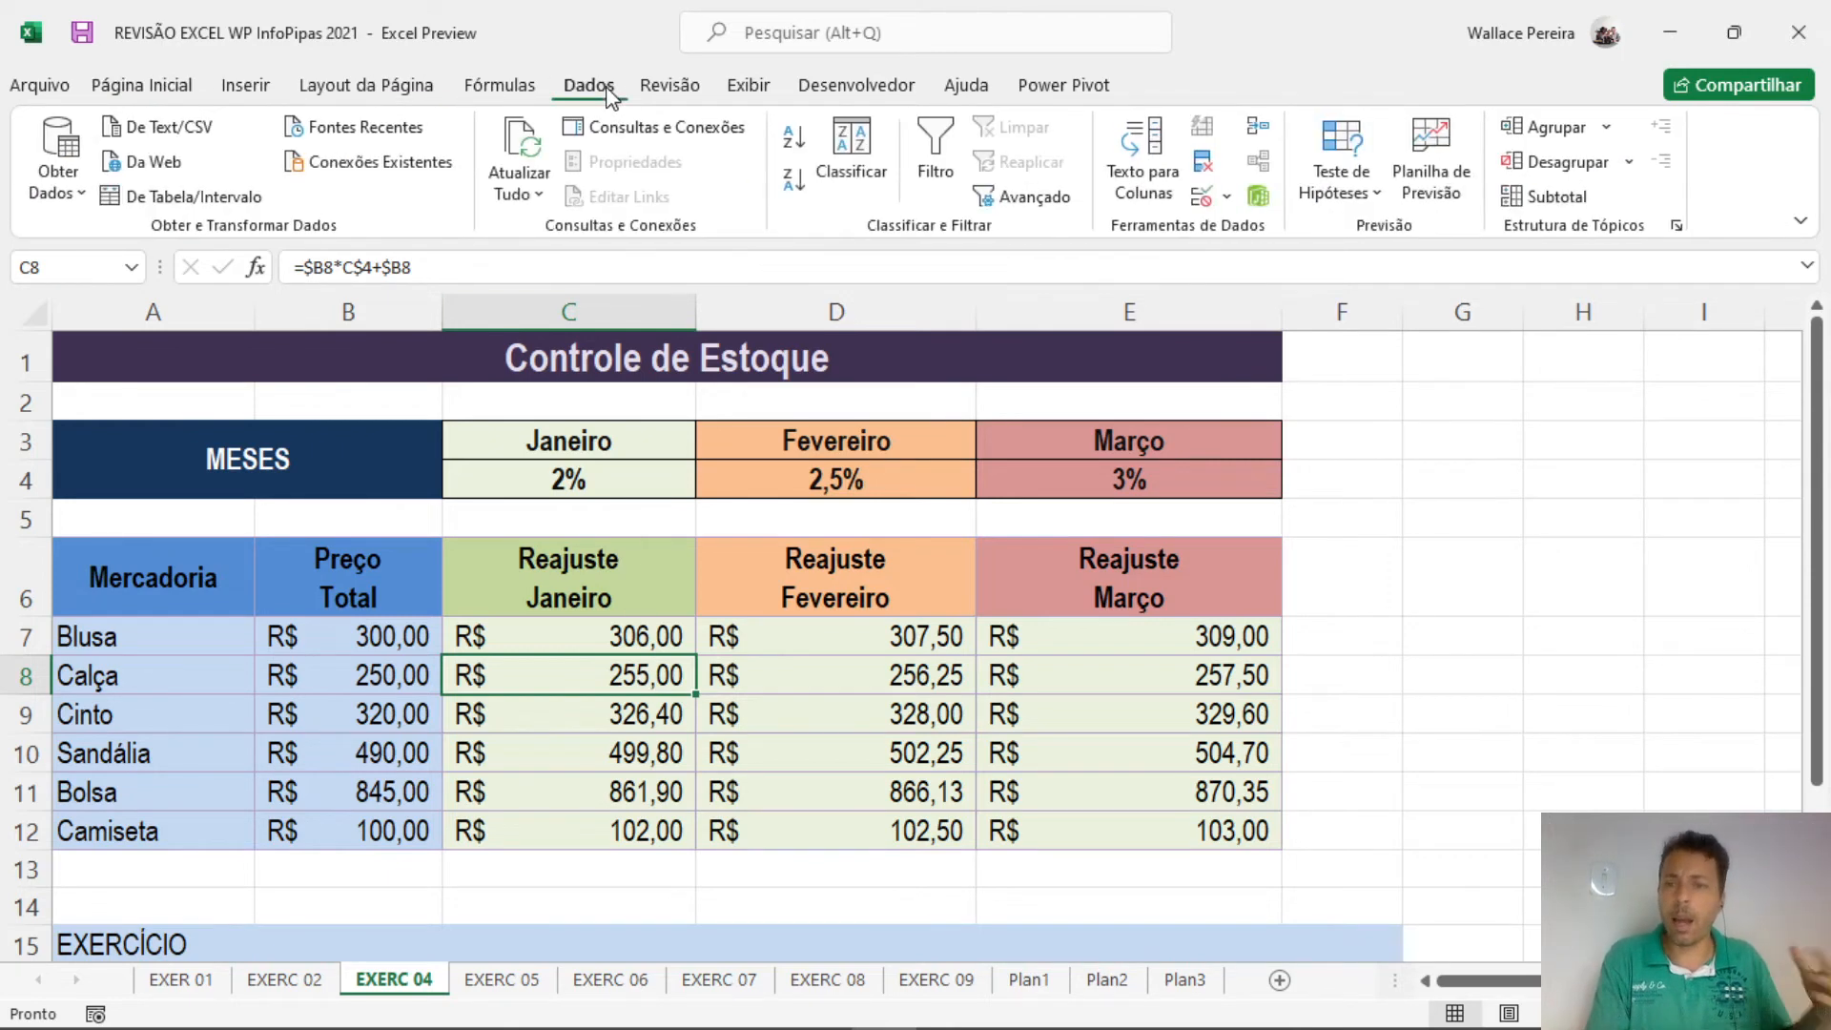
left_click(669, 92)
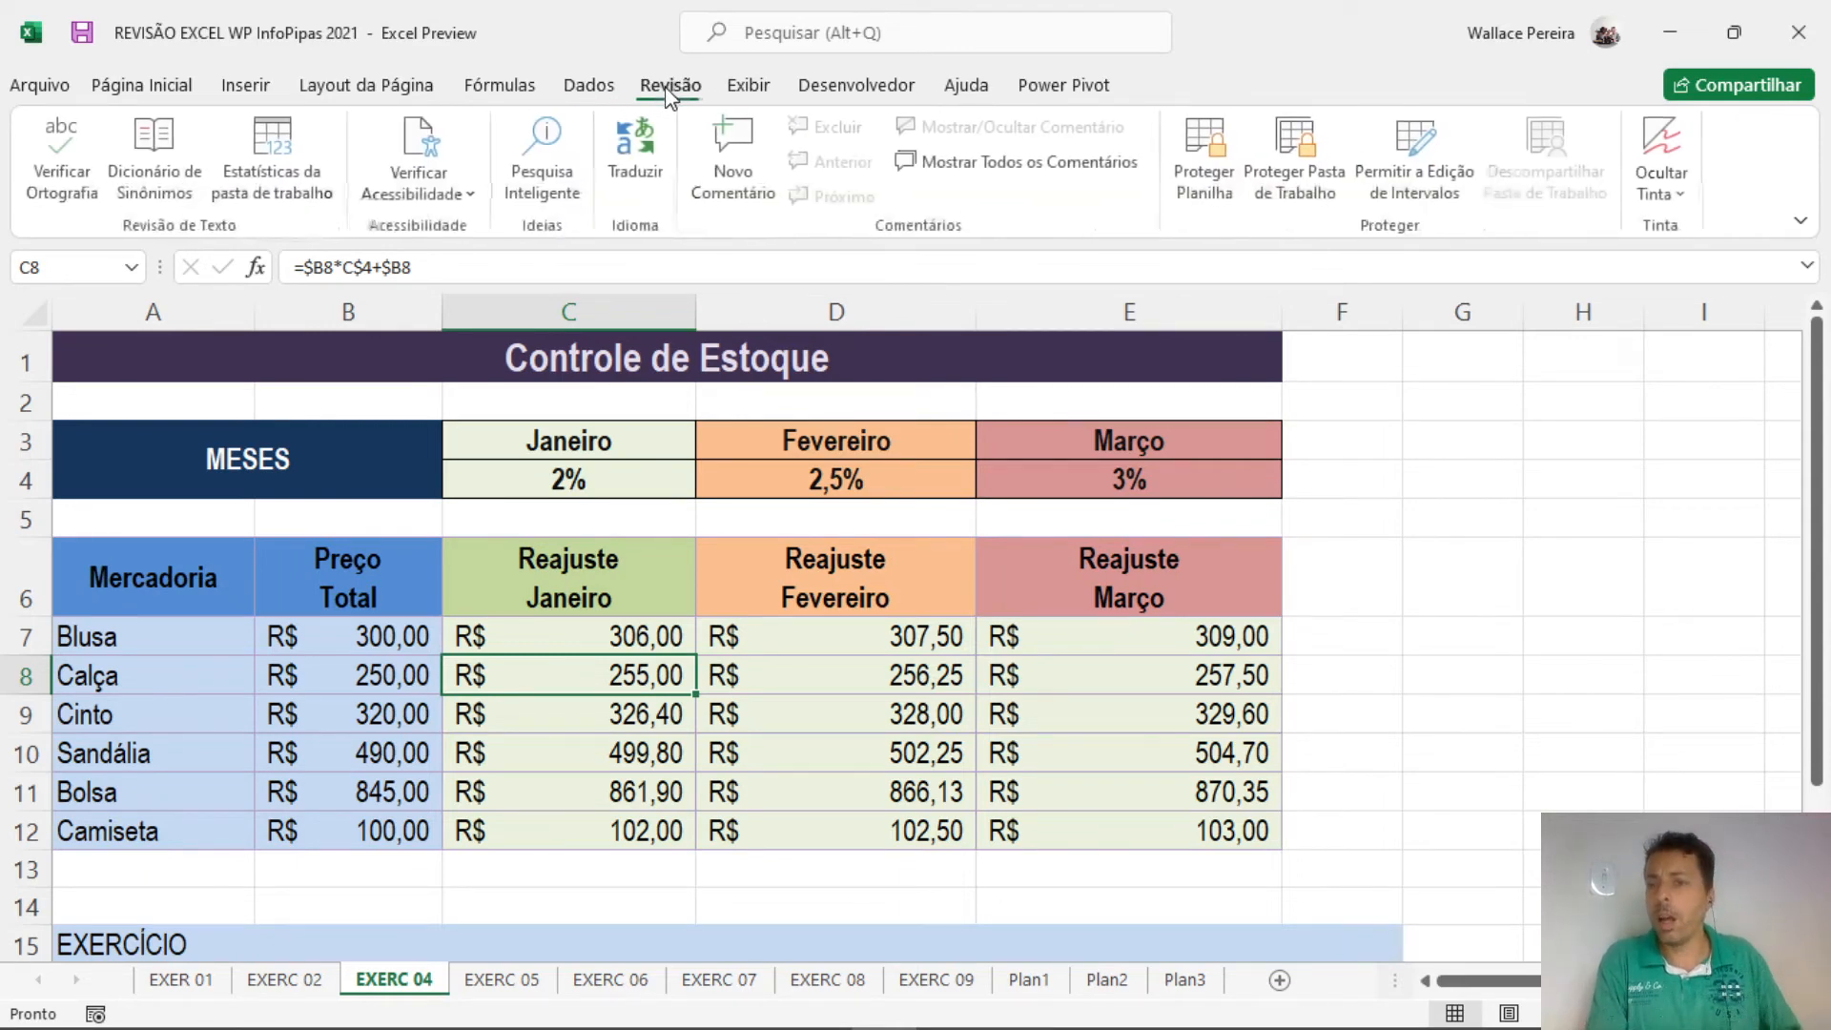
left_click(750, 89)
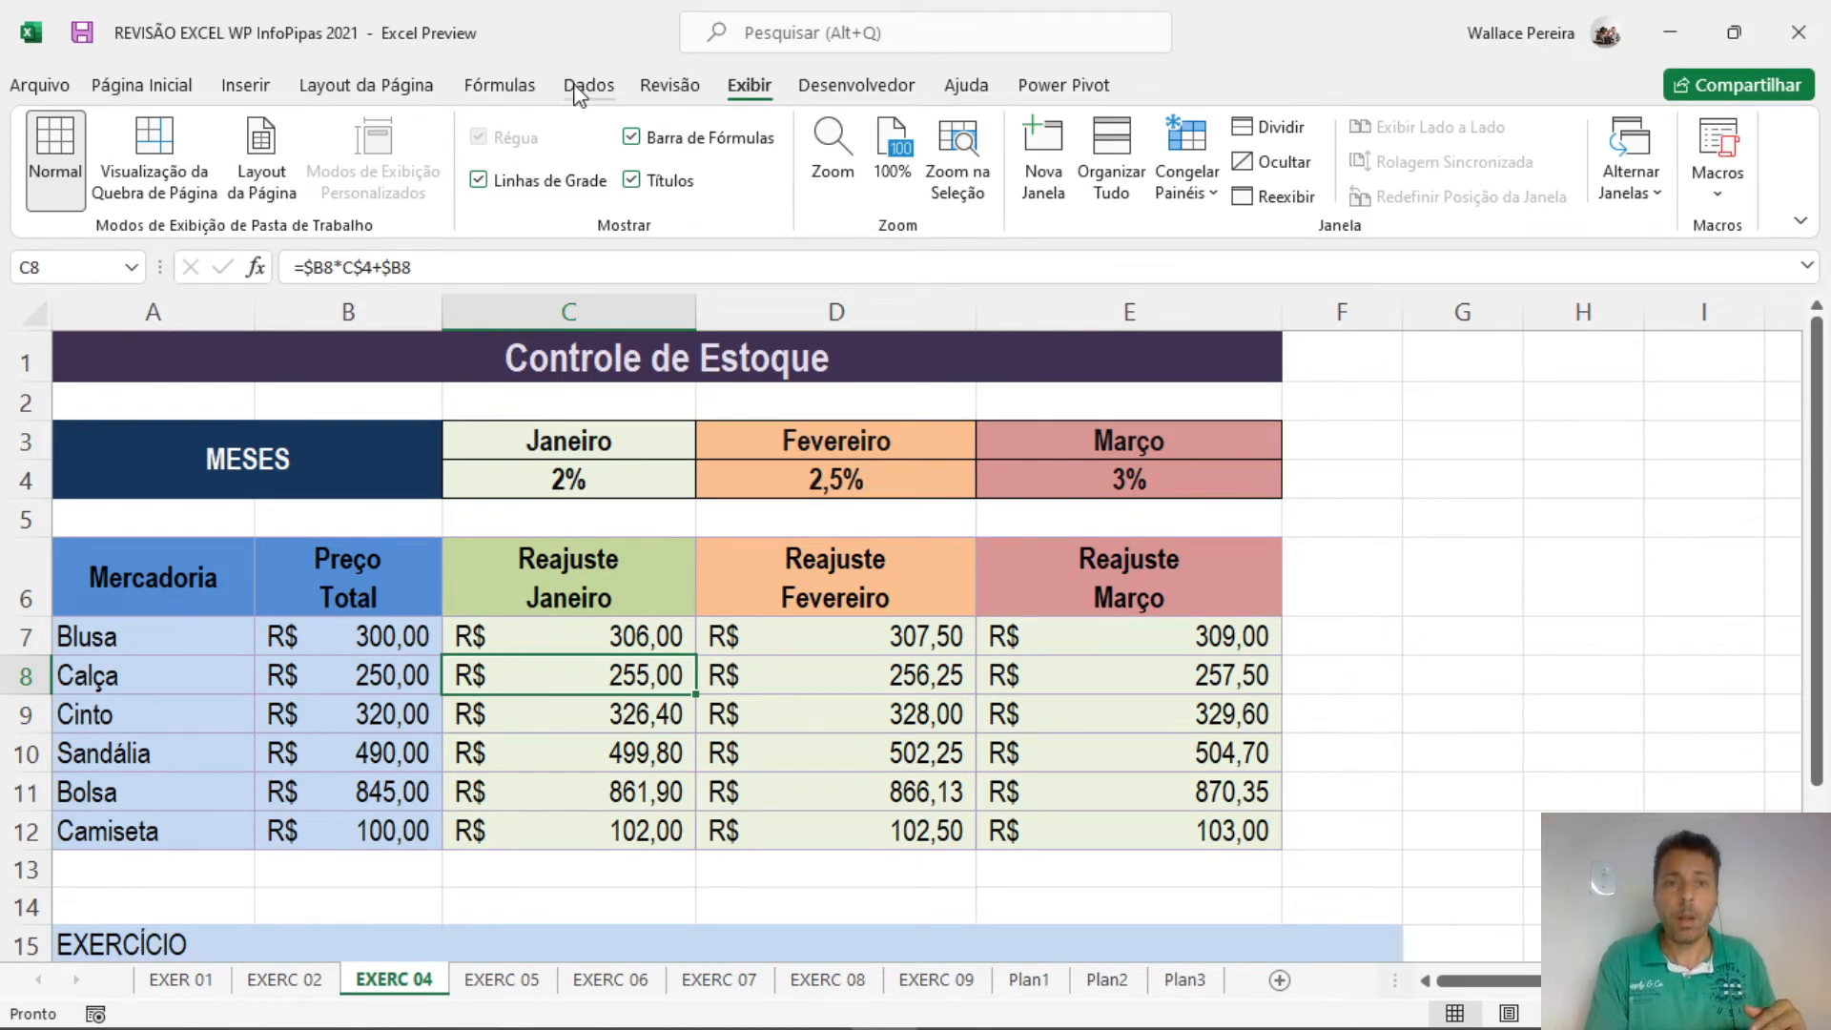
left_click(521, 91)
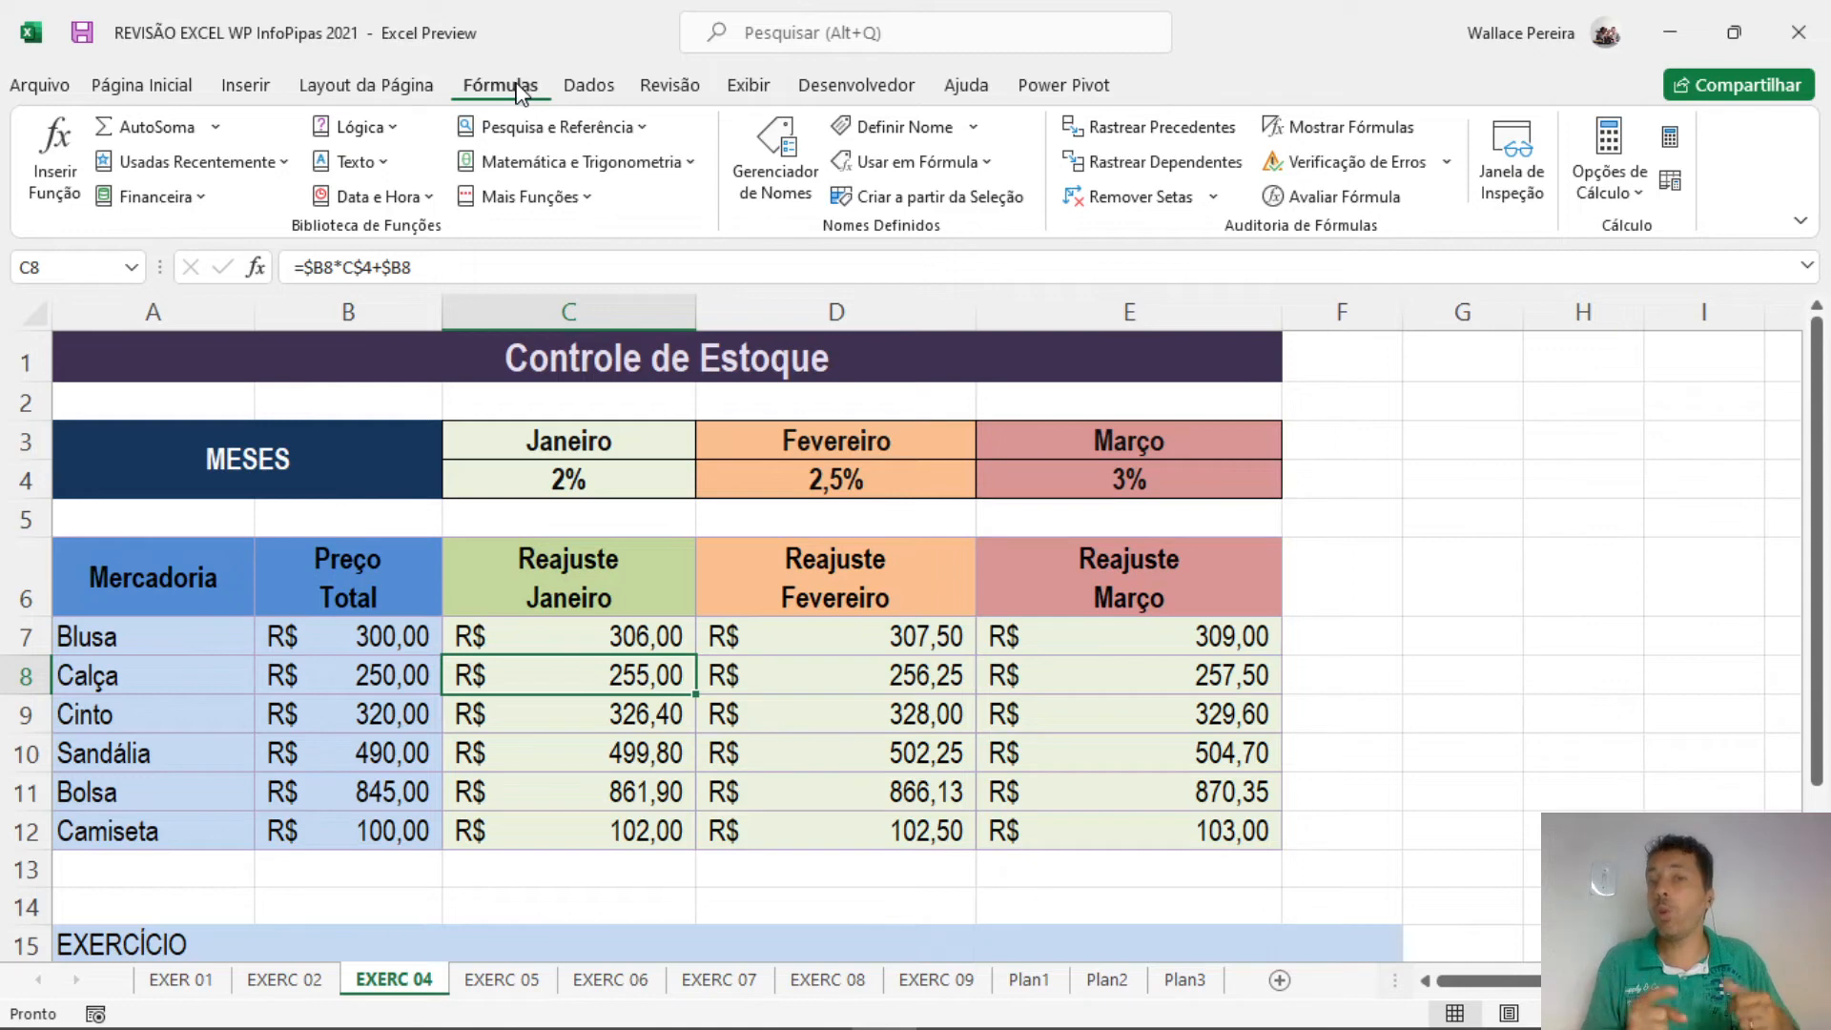
left_click(780, 192)
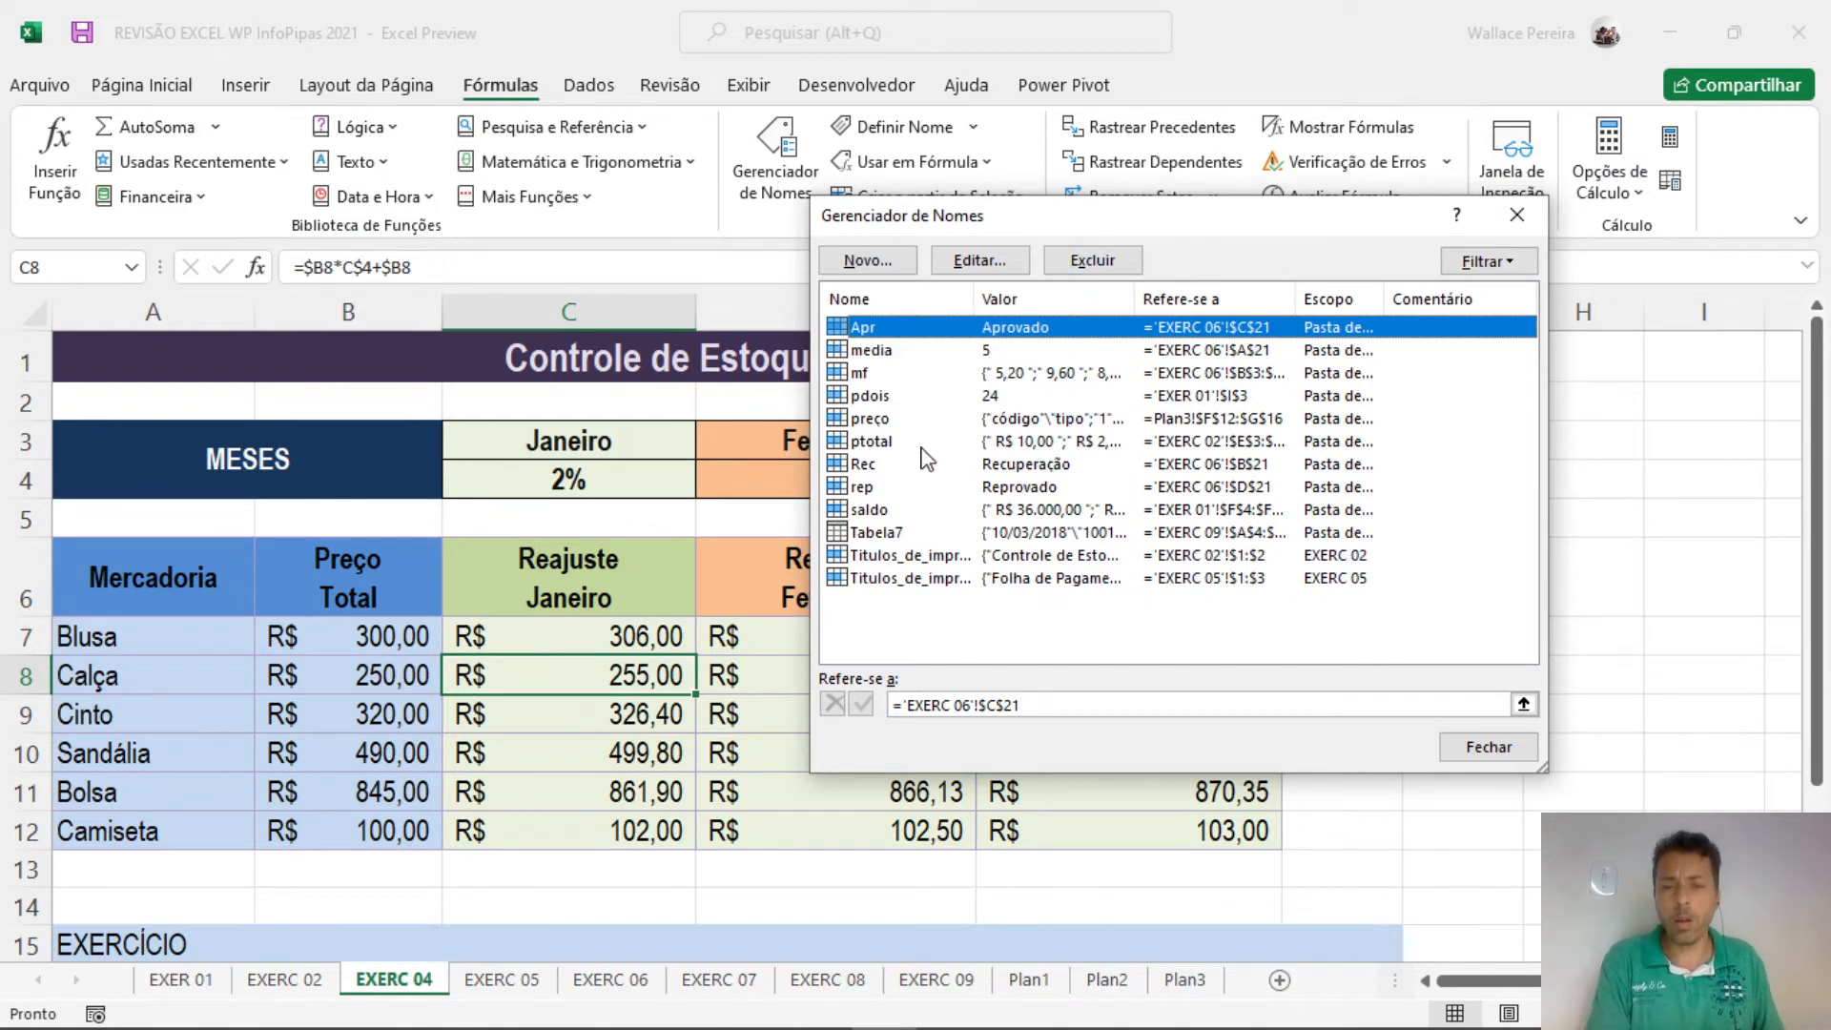
left_click(871, 448)
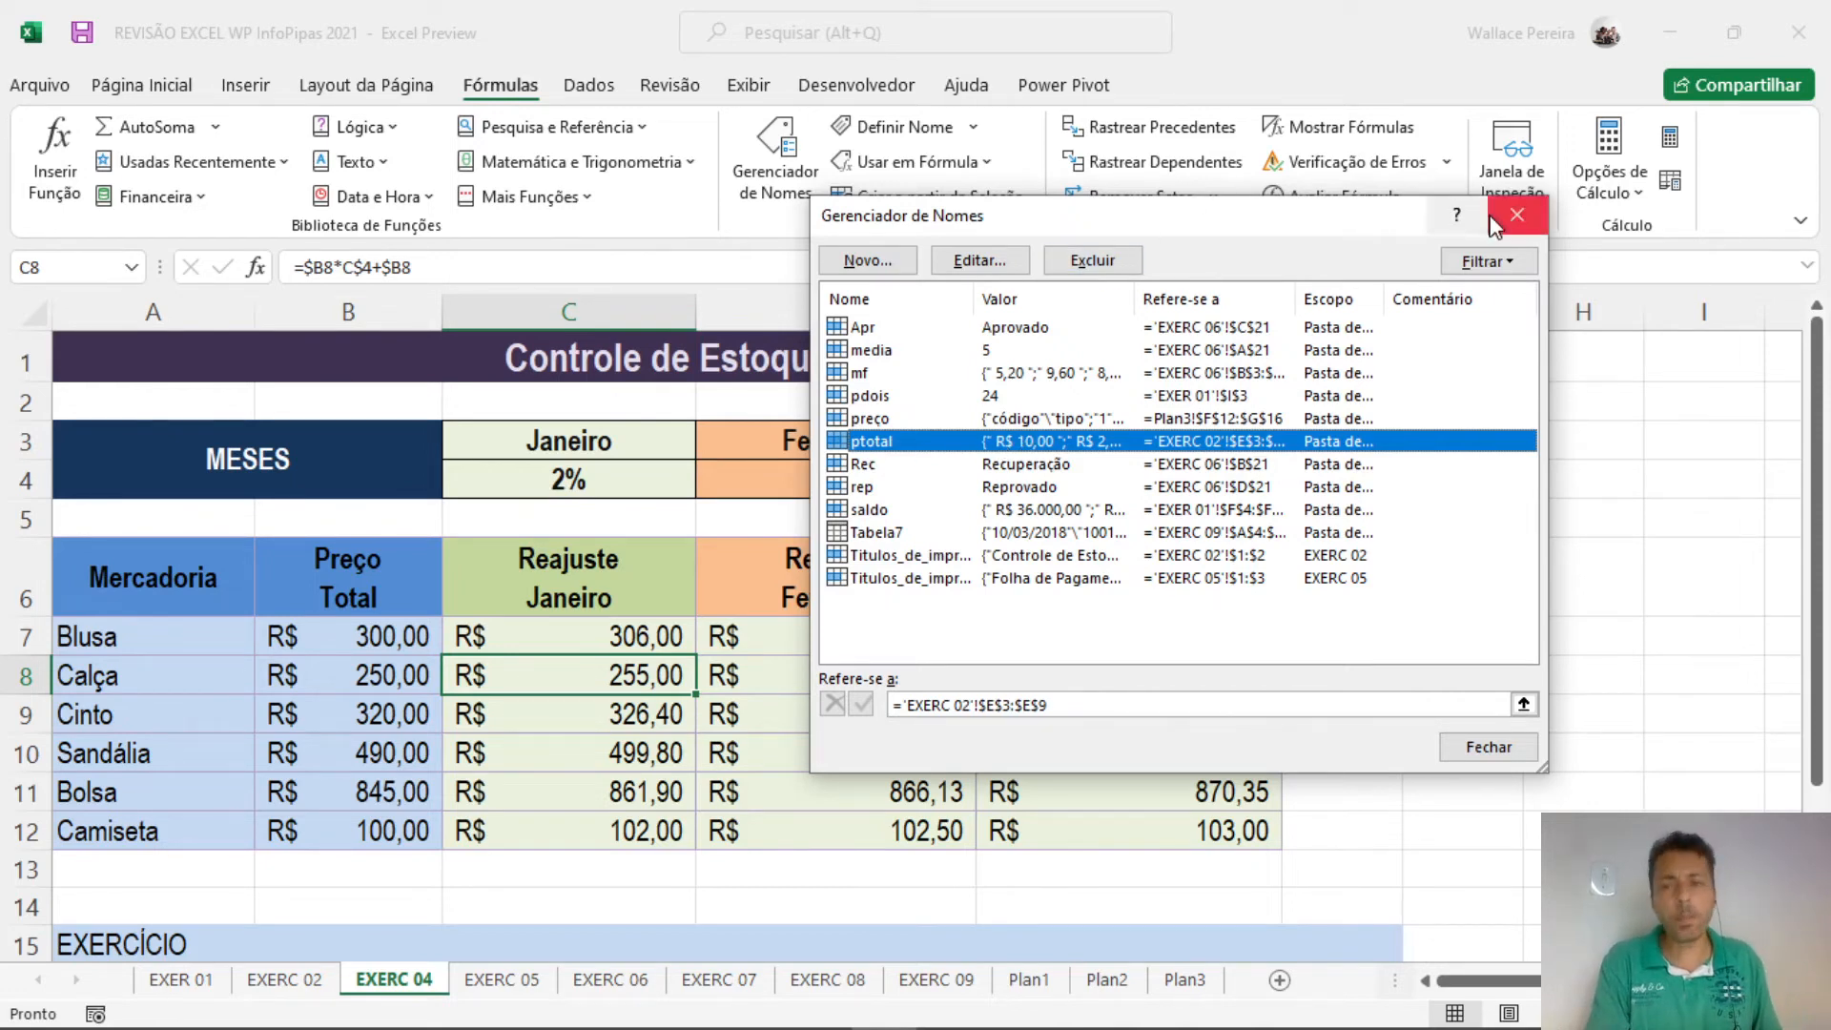
left_click(1516, 216)
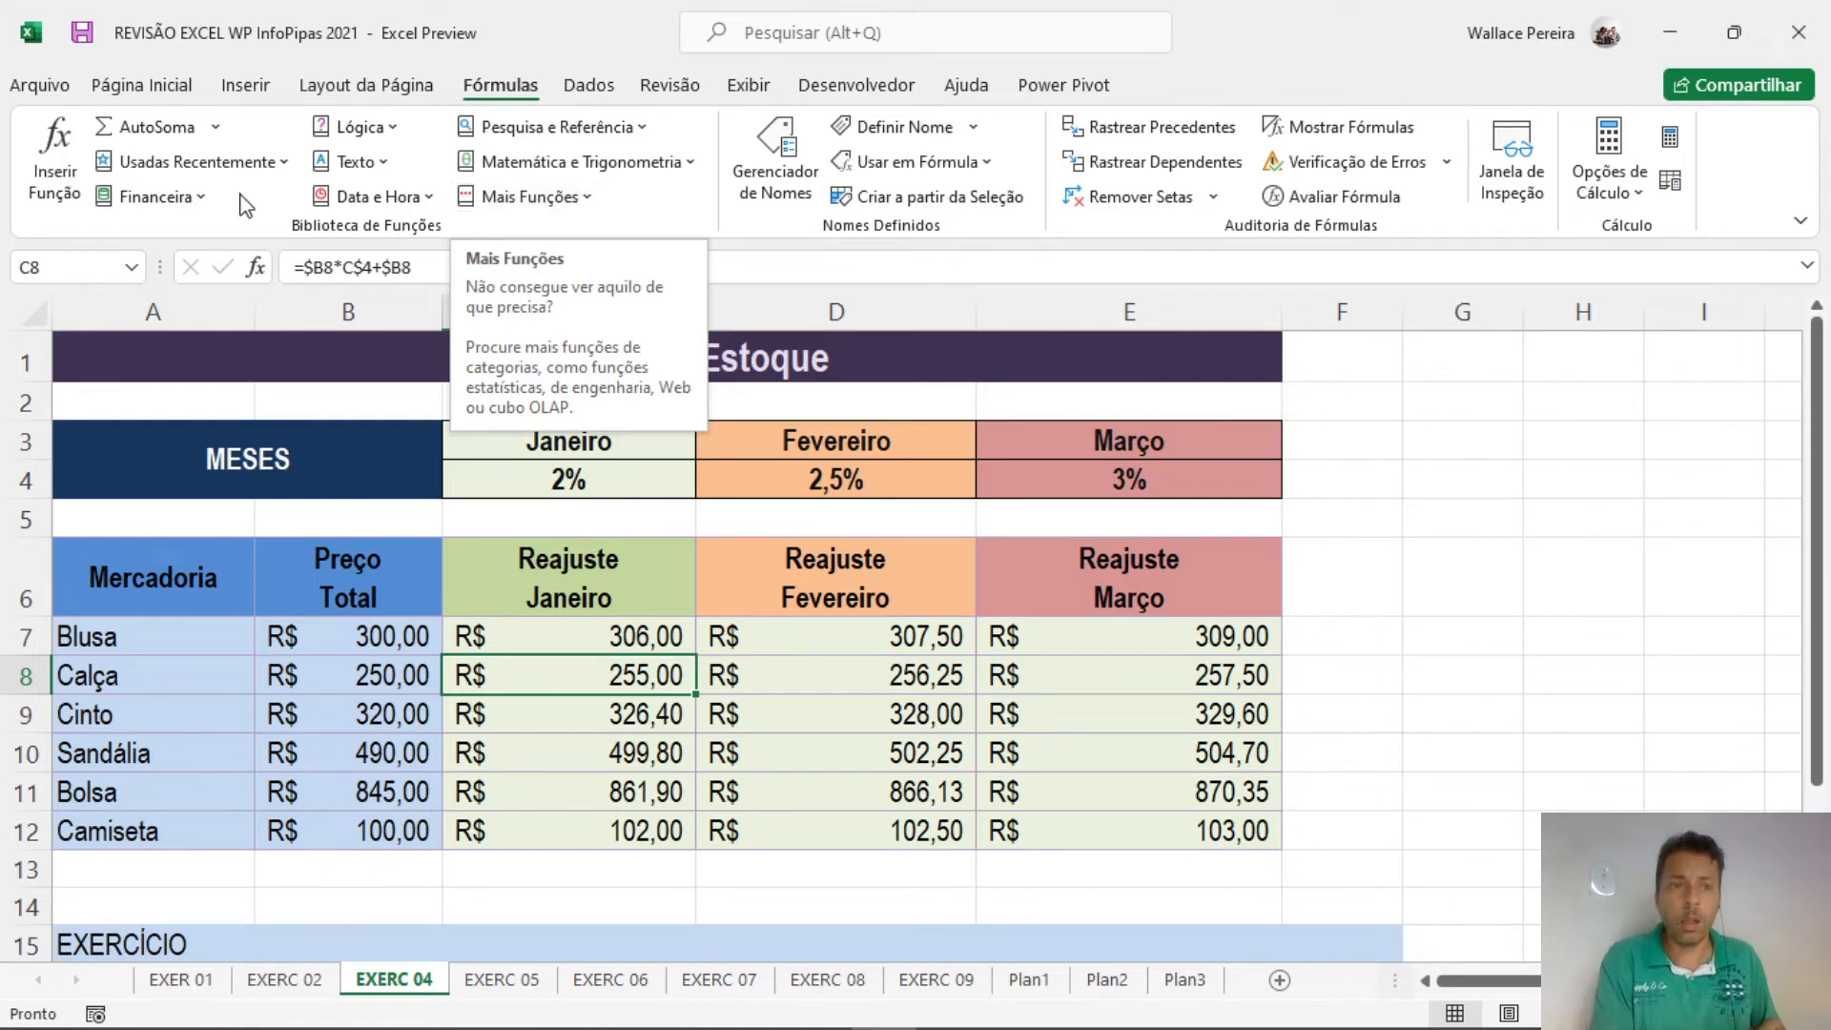
Browse the list of financial functions through to its end and close it.
left_click(156, 197)
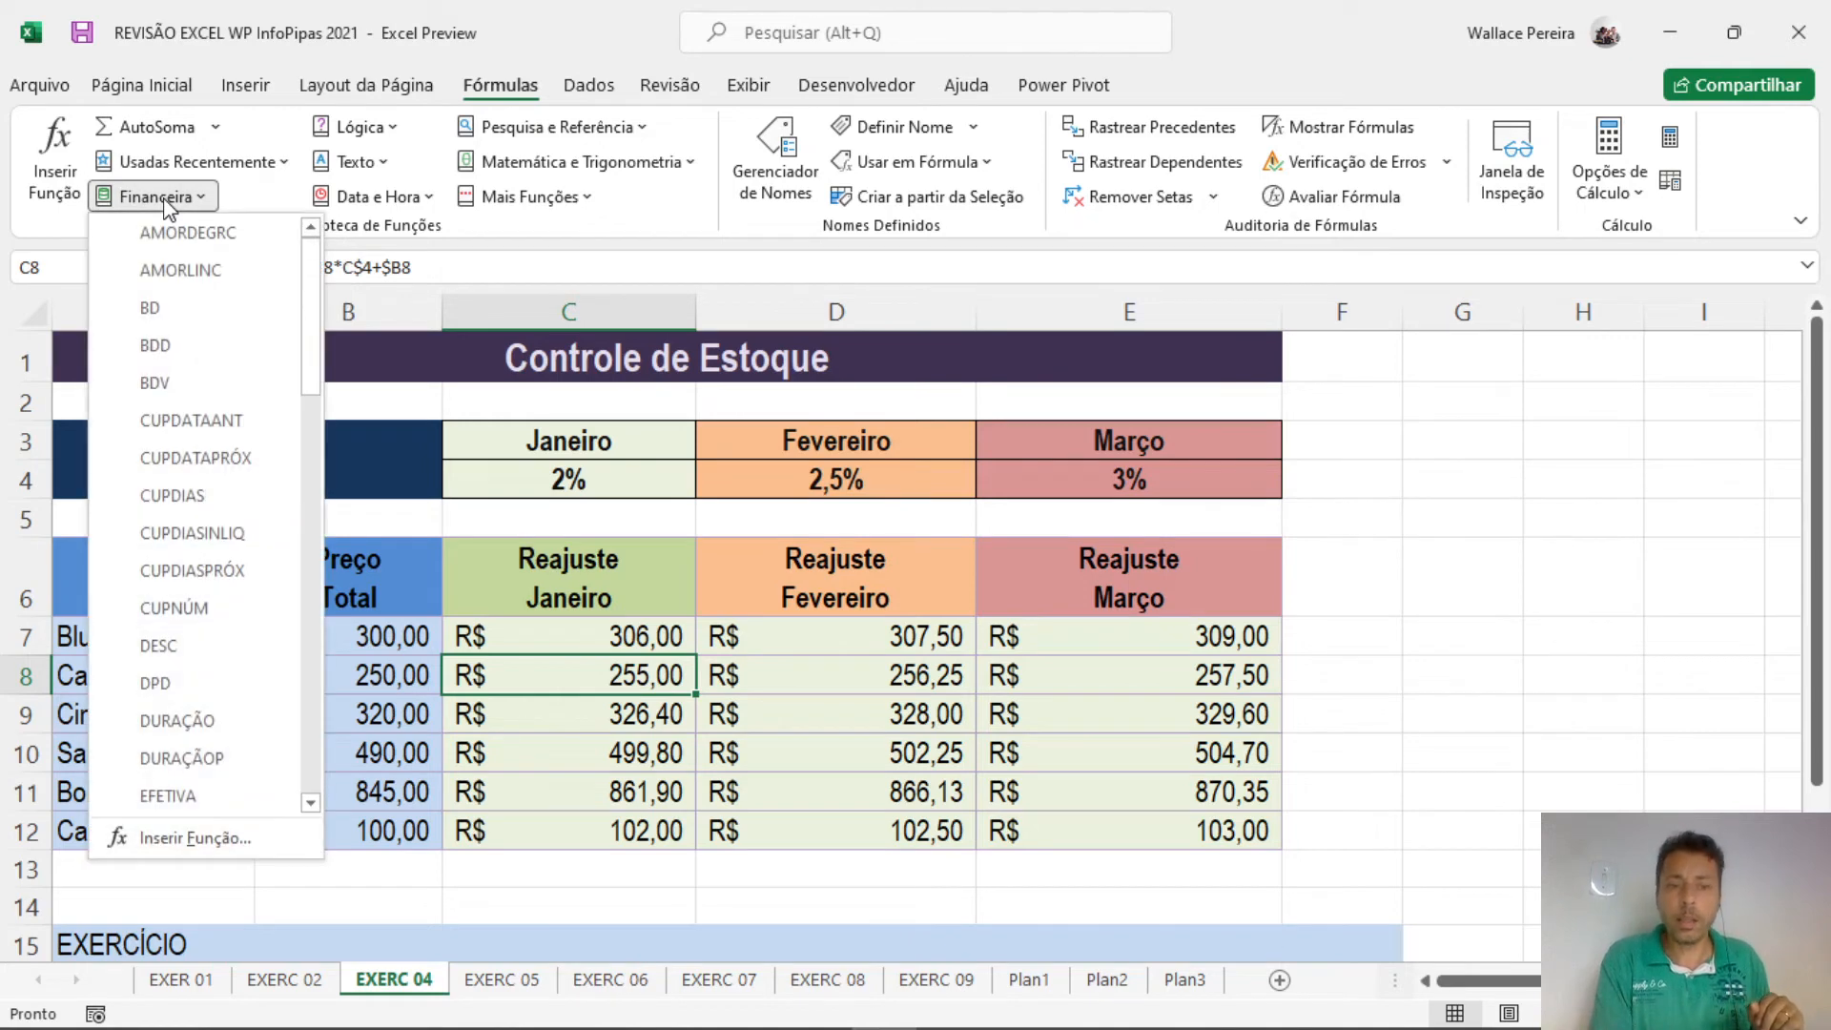
left_click_drag(317, 300, 326, 804)
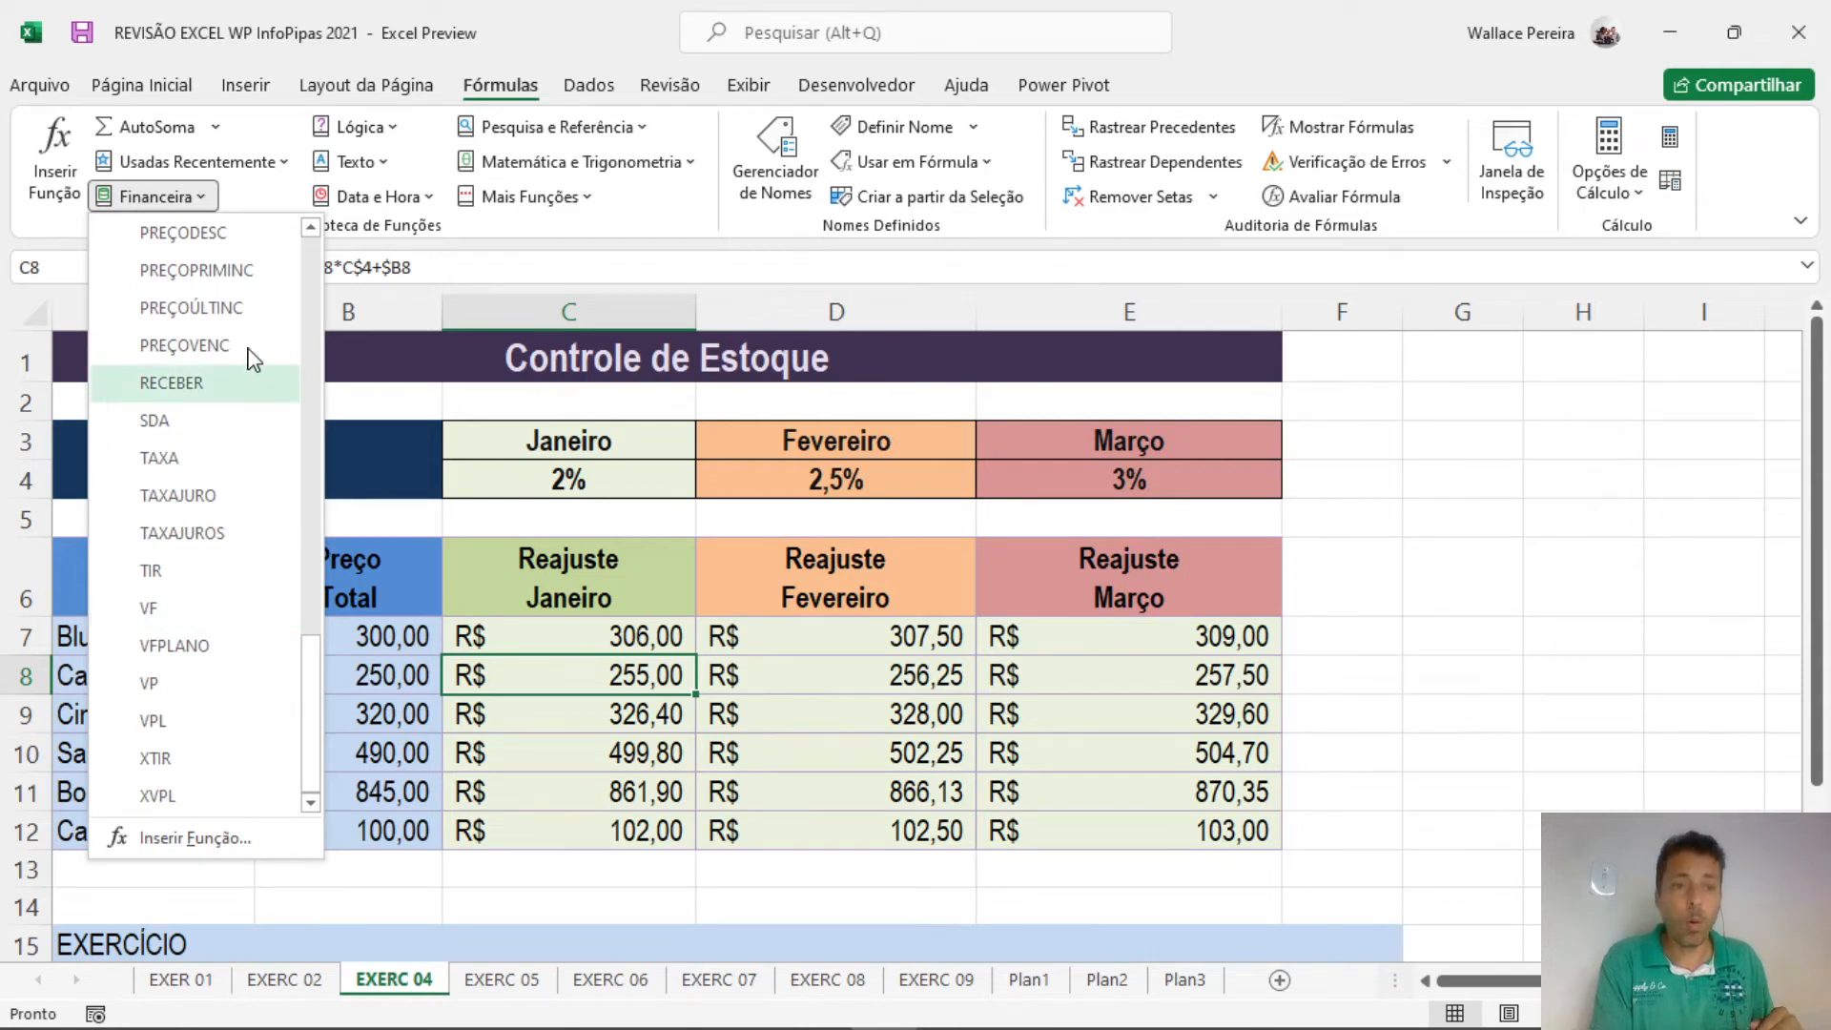
left_click(196, 198)
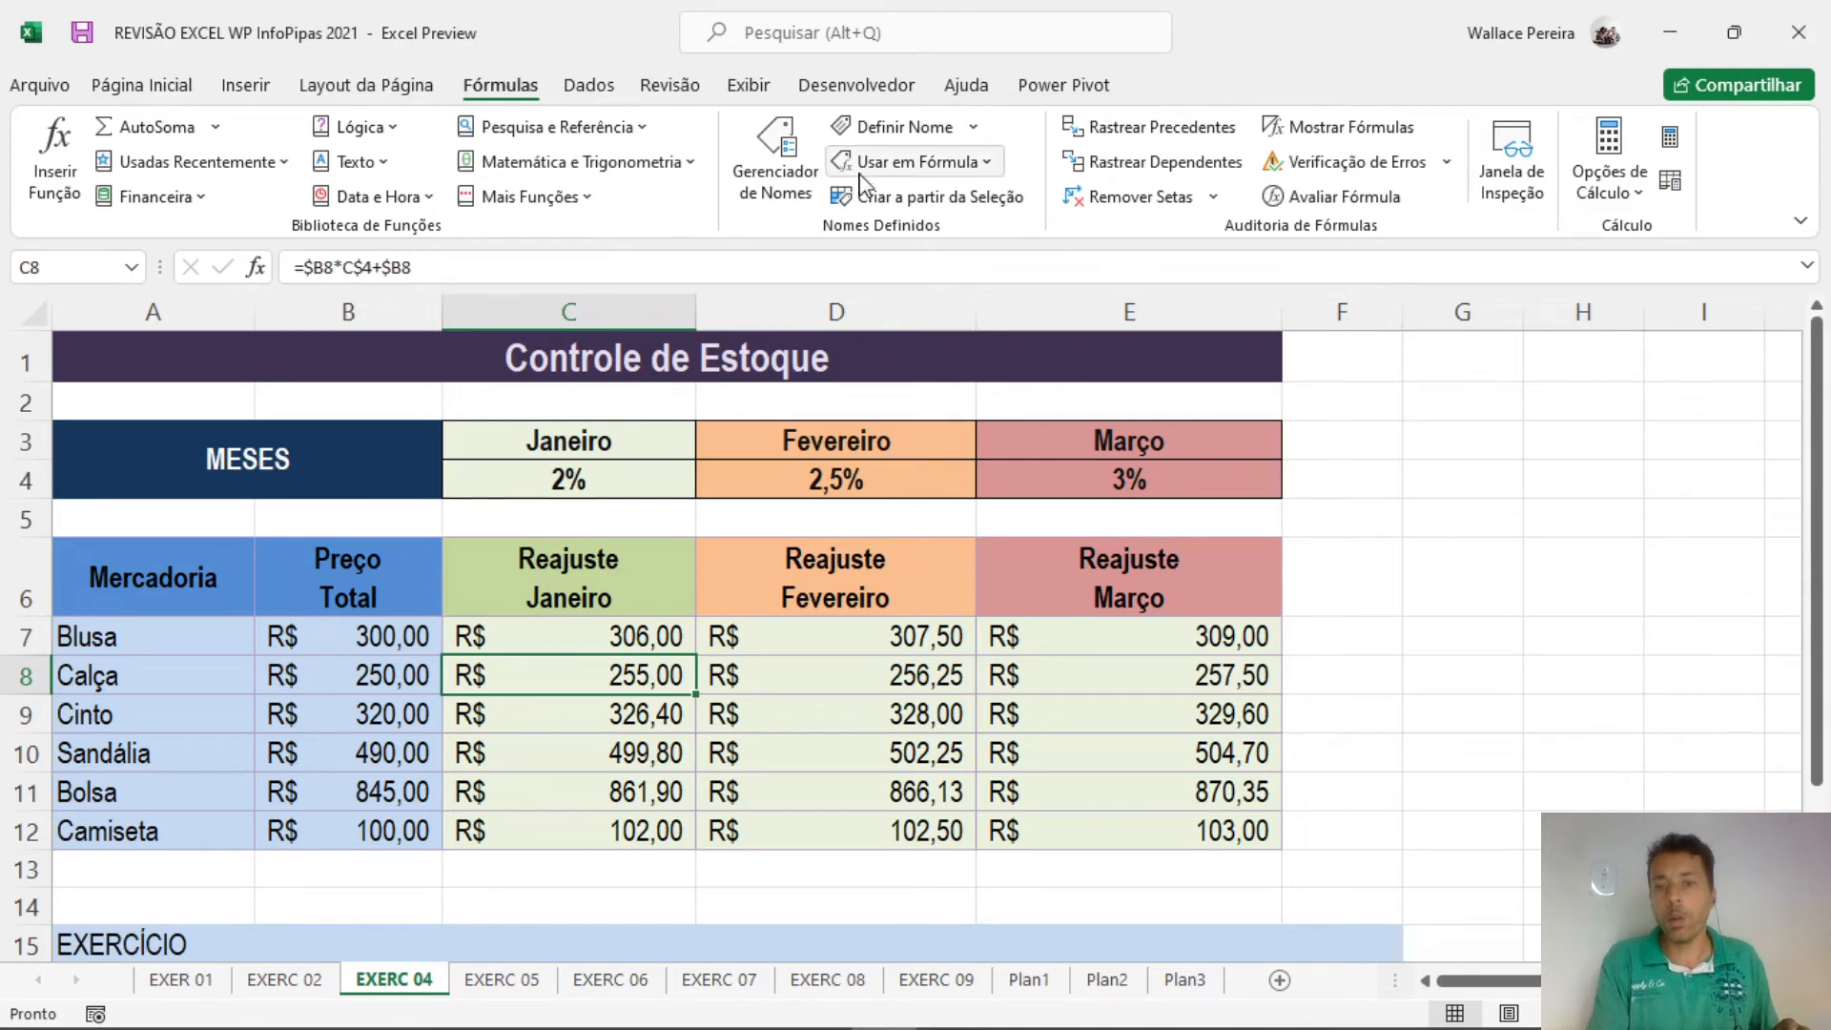
Show the sheet's formulas instead of their results and examine the references in columns C to E.
left_click(1321, 134)
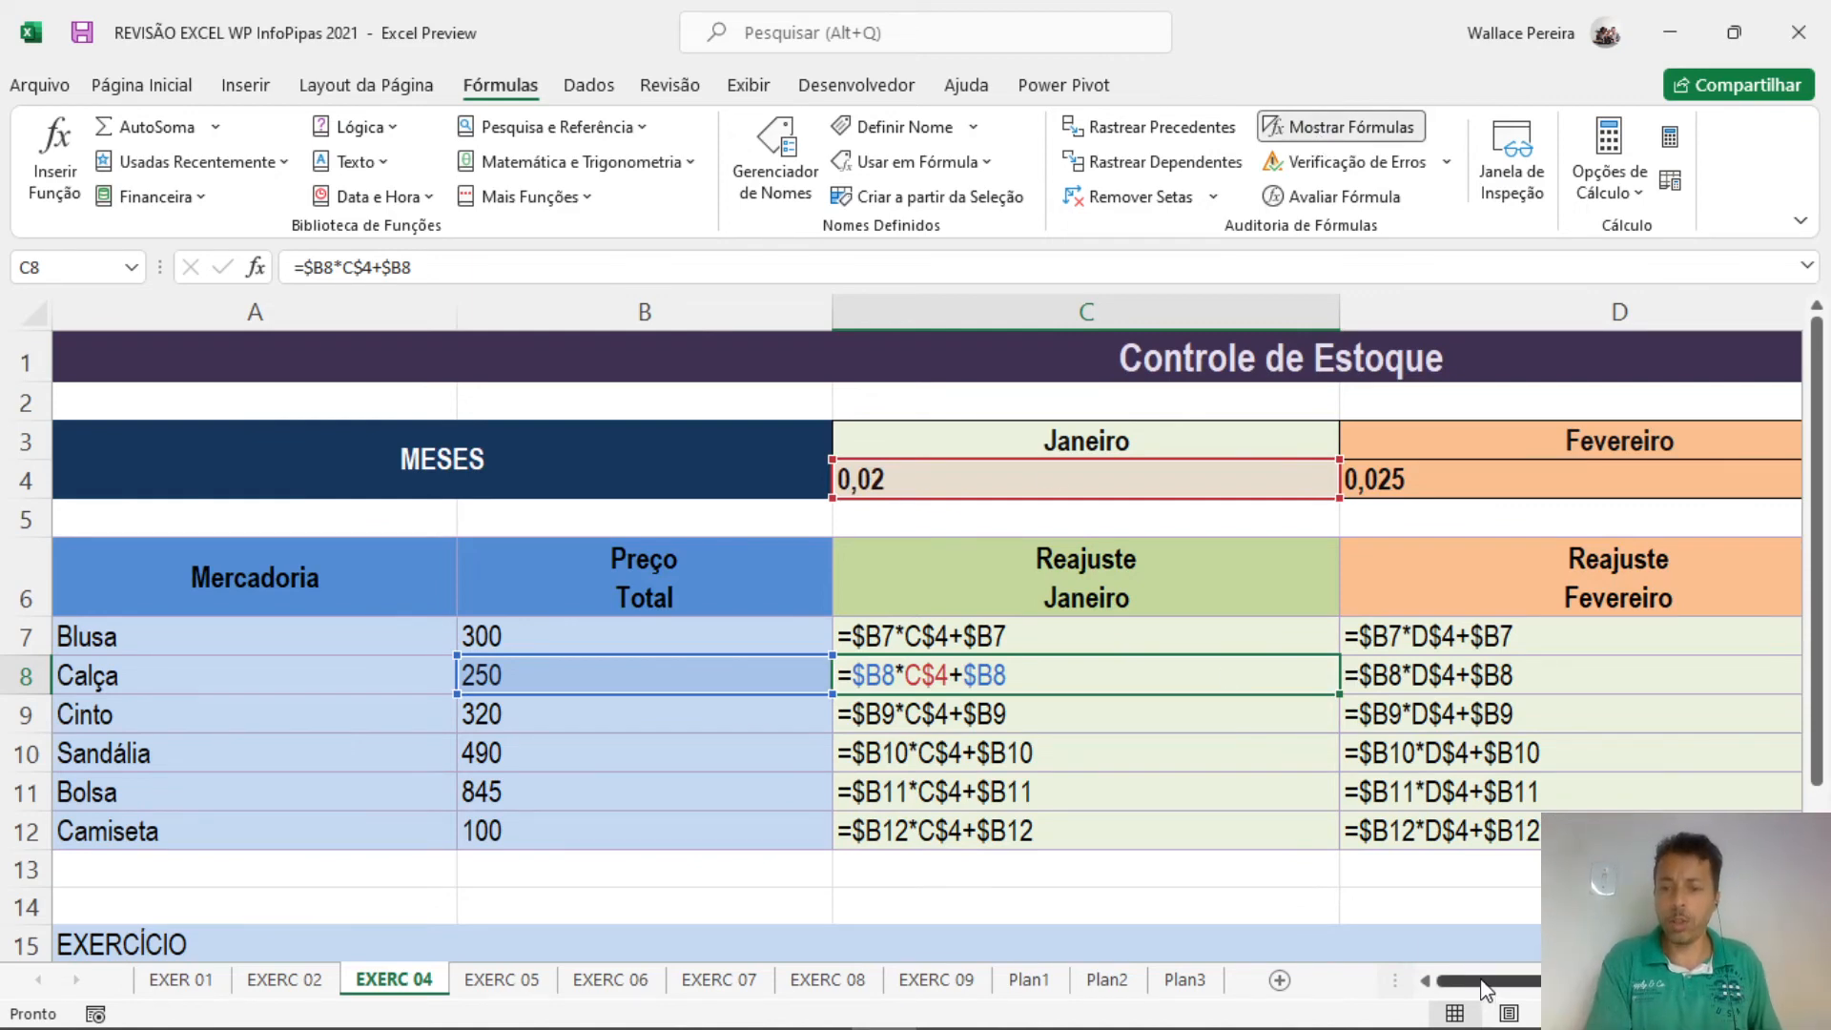
left_click_drag(1483, 981, 1558, 980)
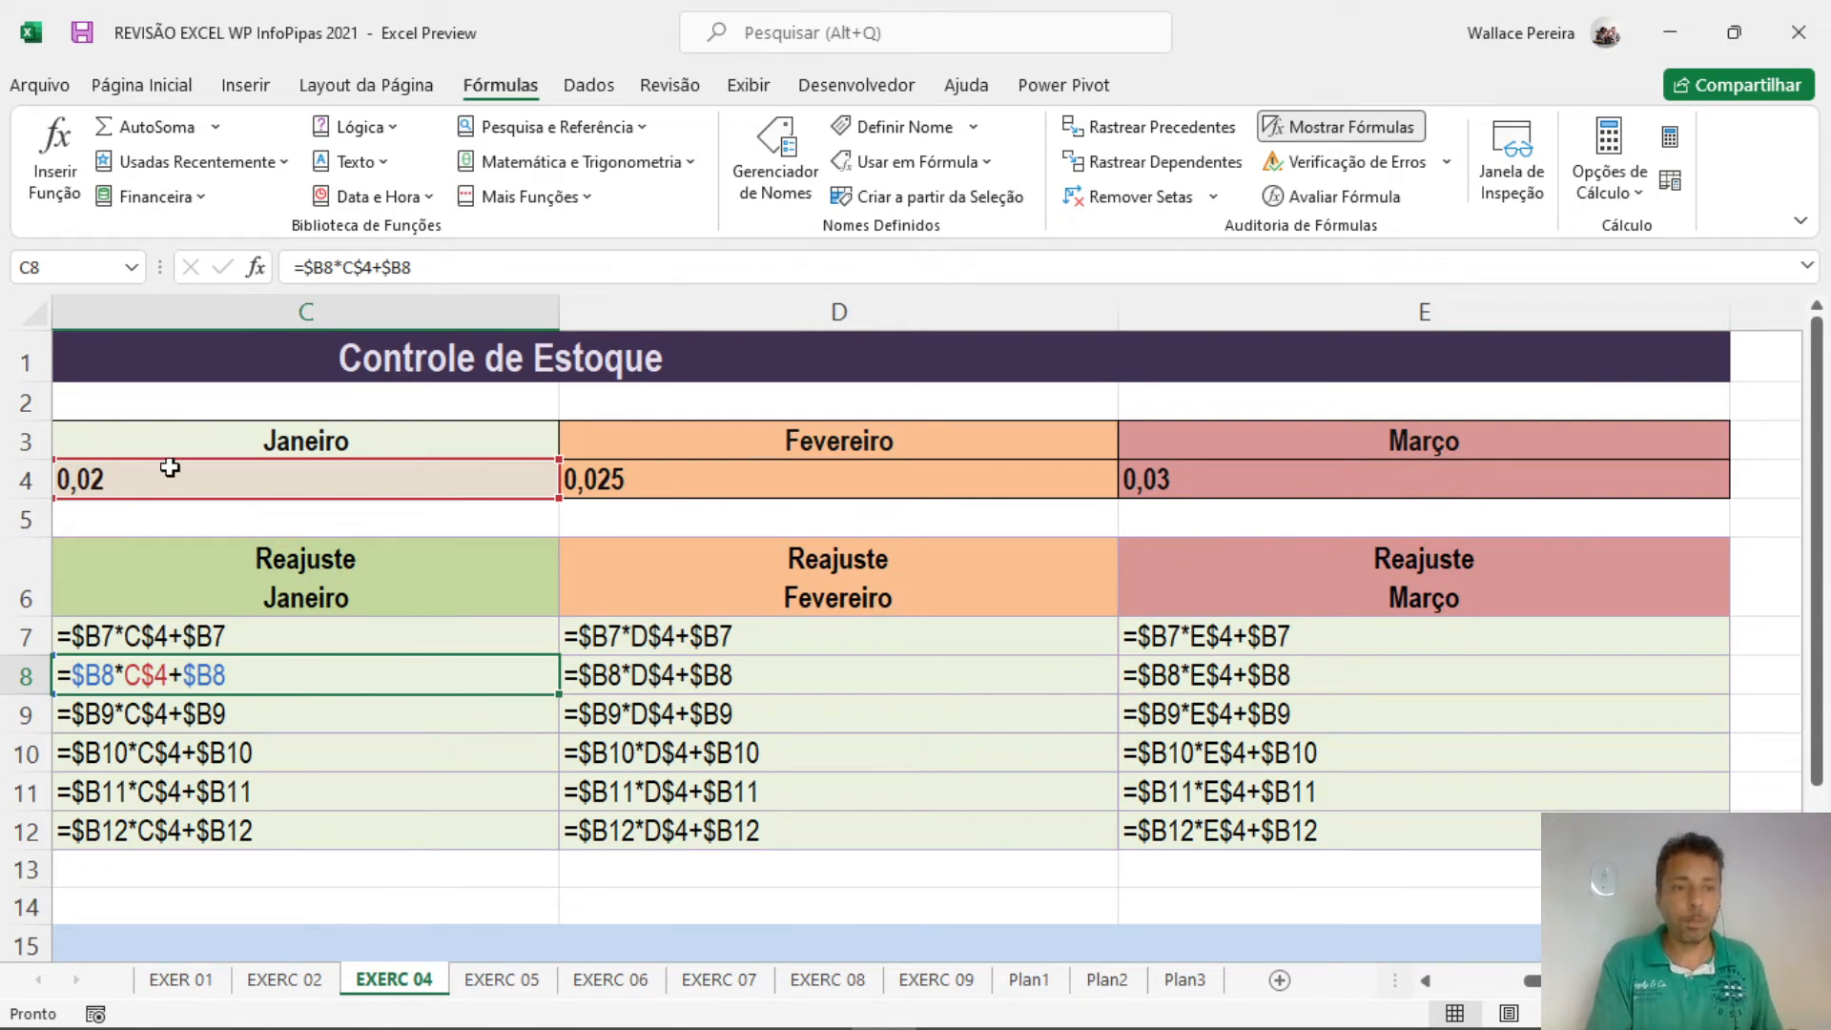
Autofit the widths of all columns in the sheet while the formulas are shown.
left_click(28, 315)
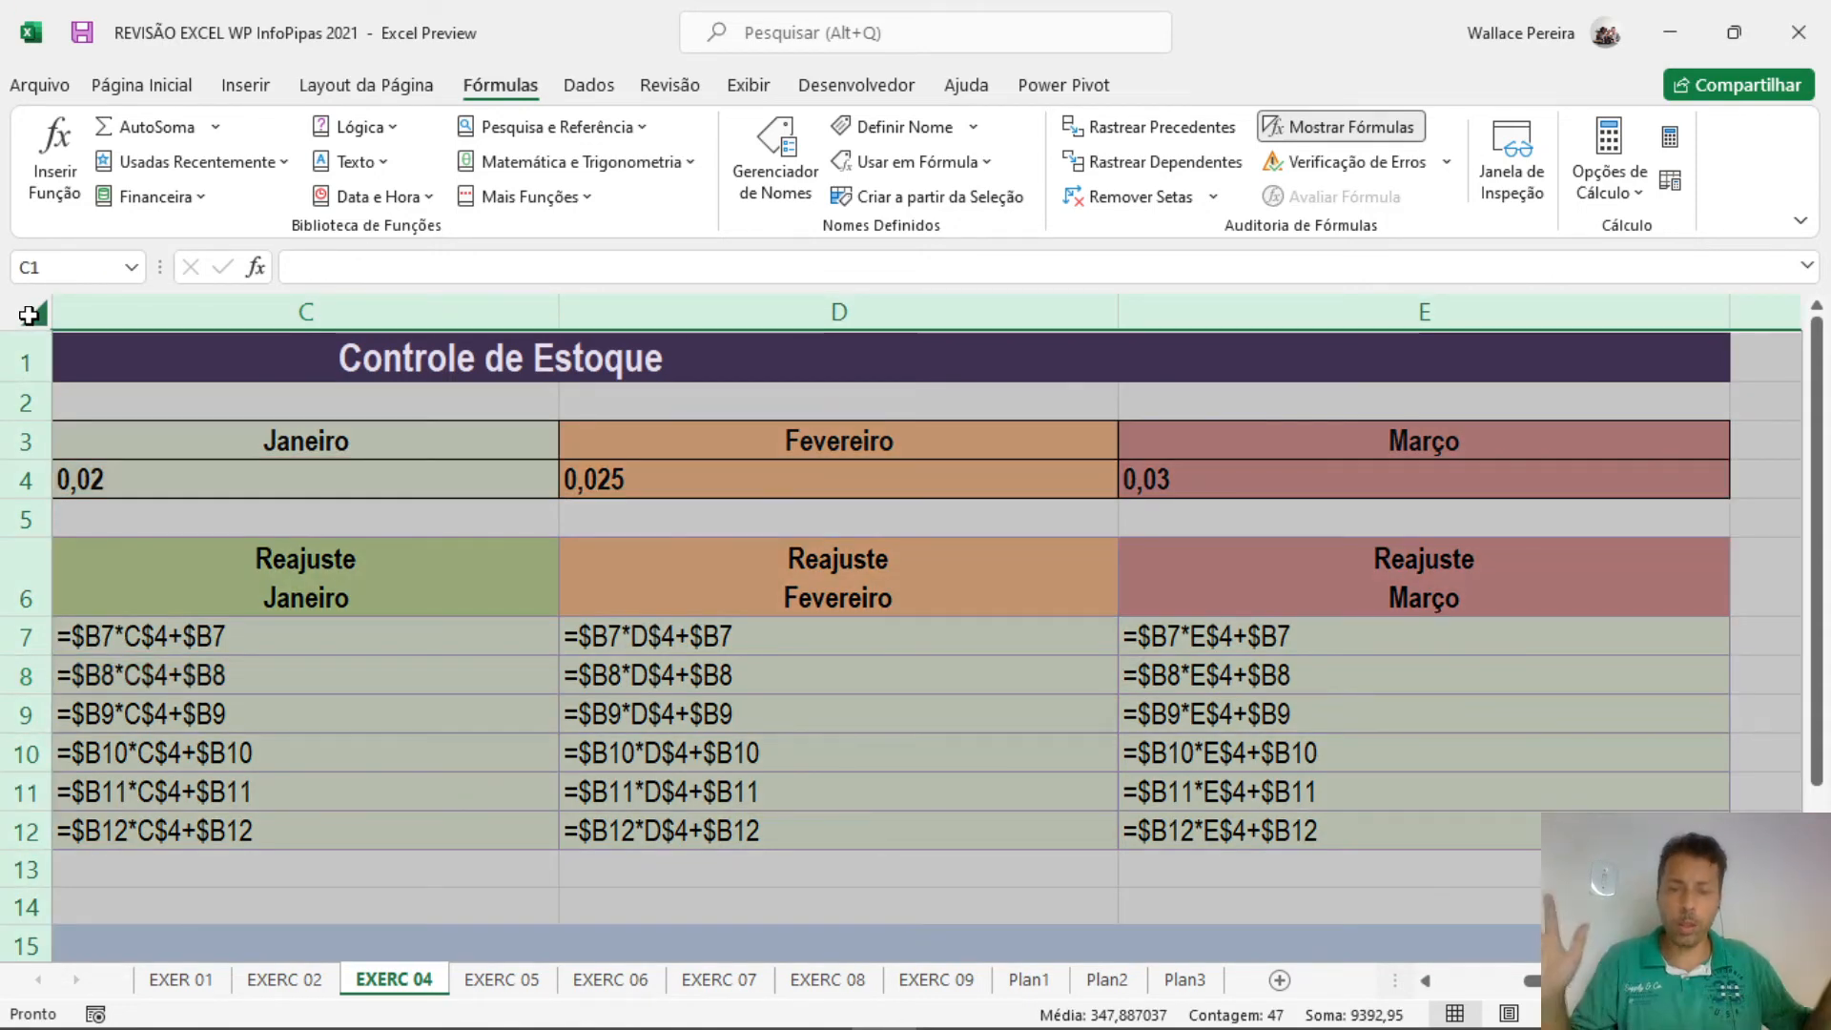
double_click(563, 311)
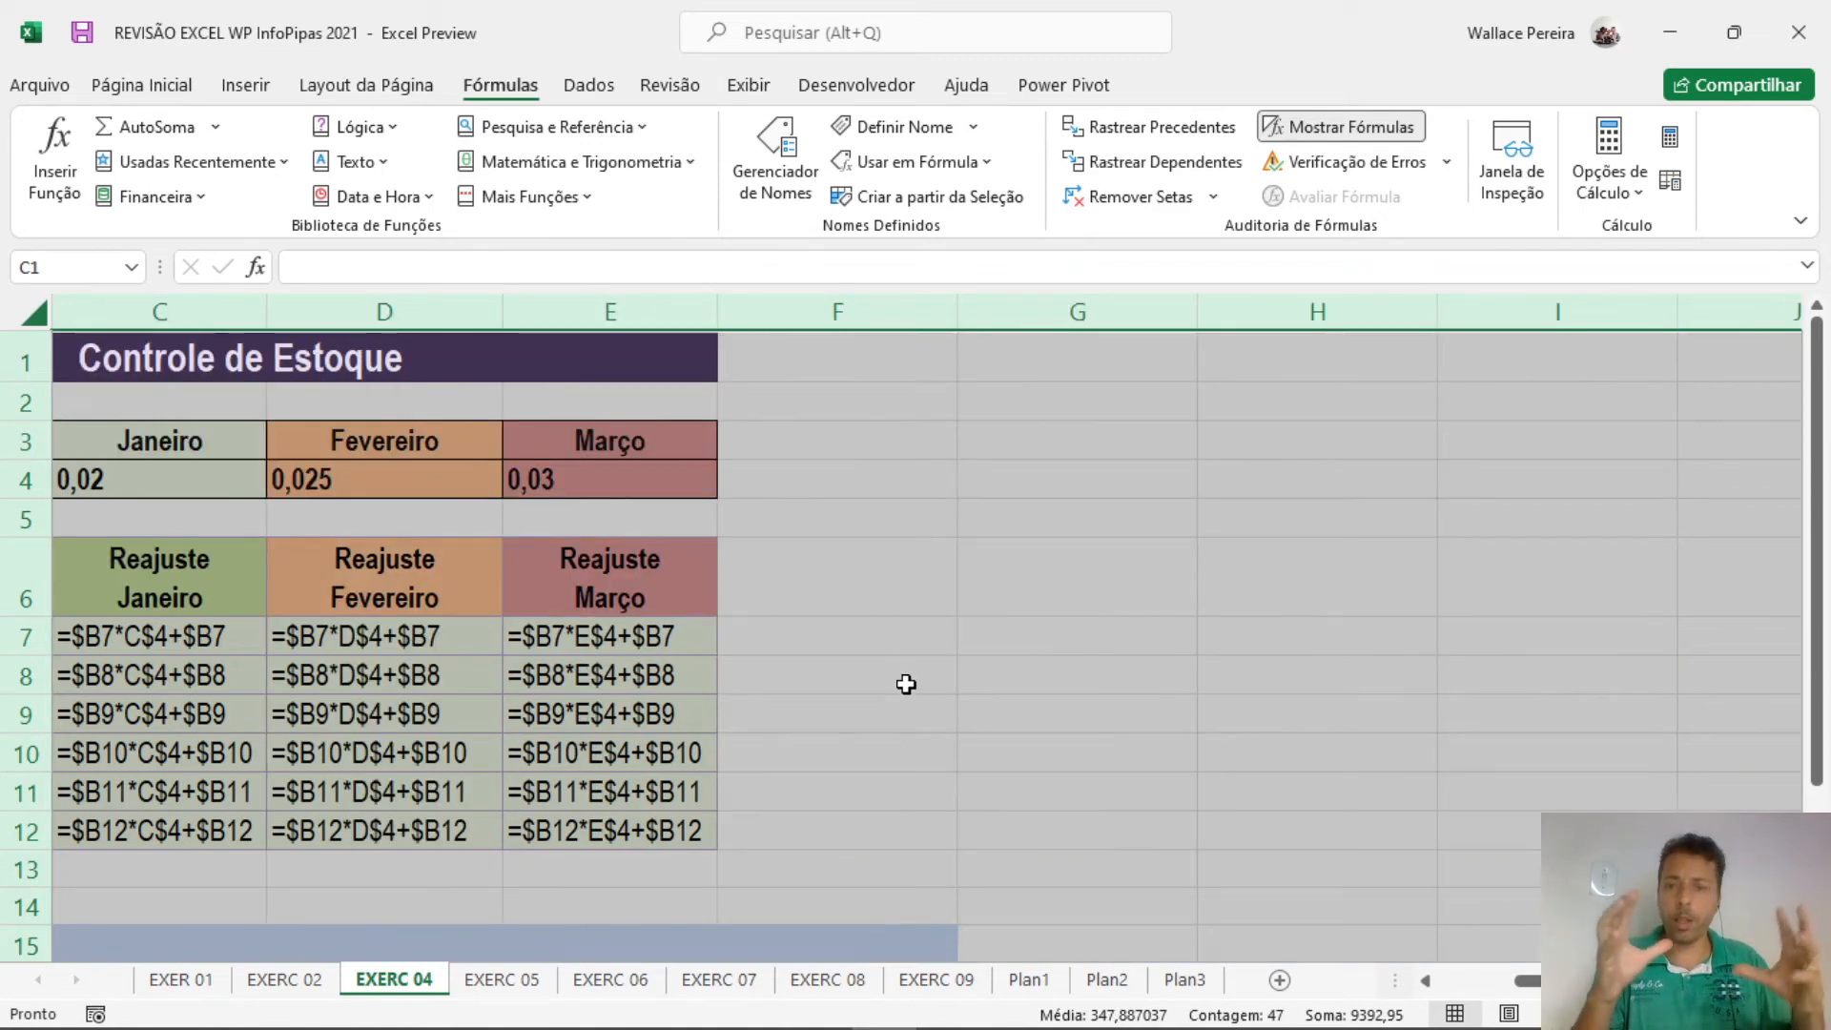
left_click(932, 842)
scroll(1253, 612, "left", 3)
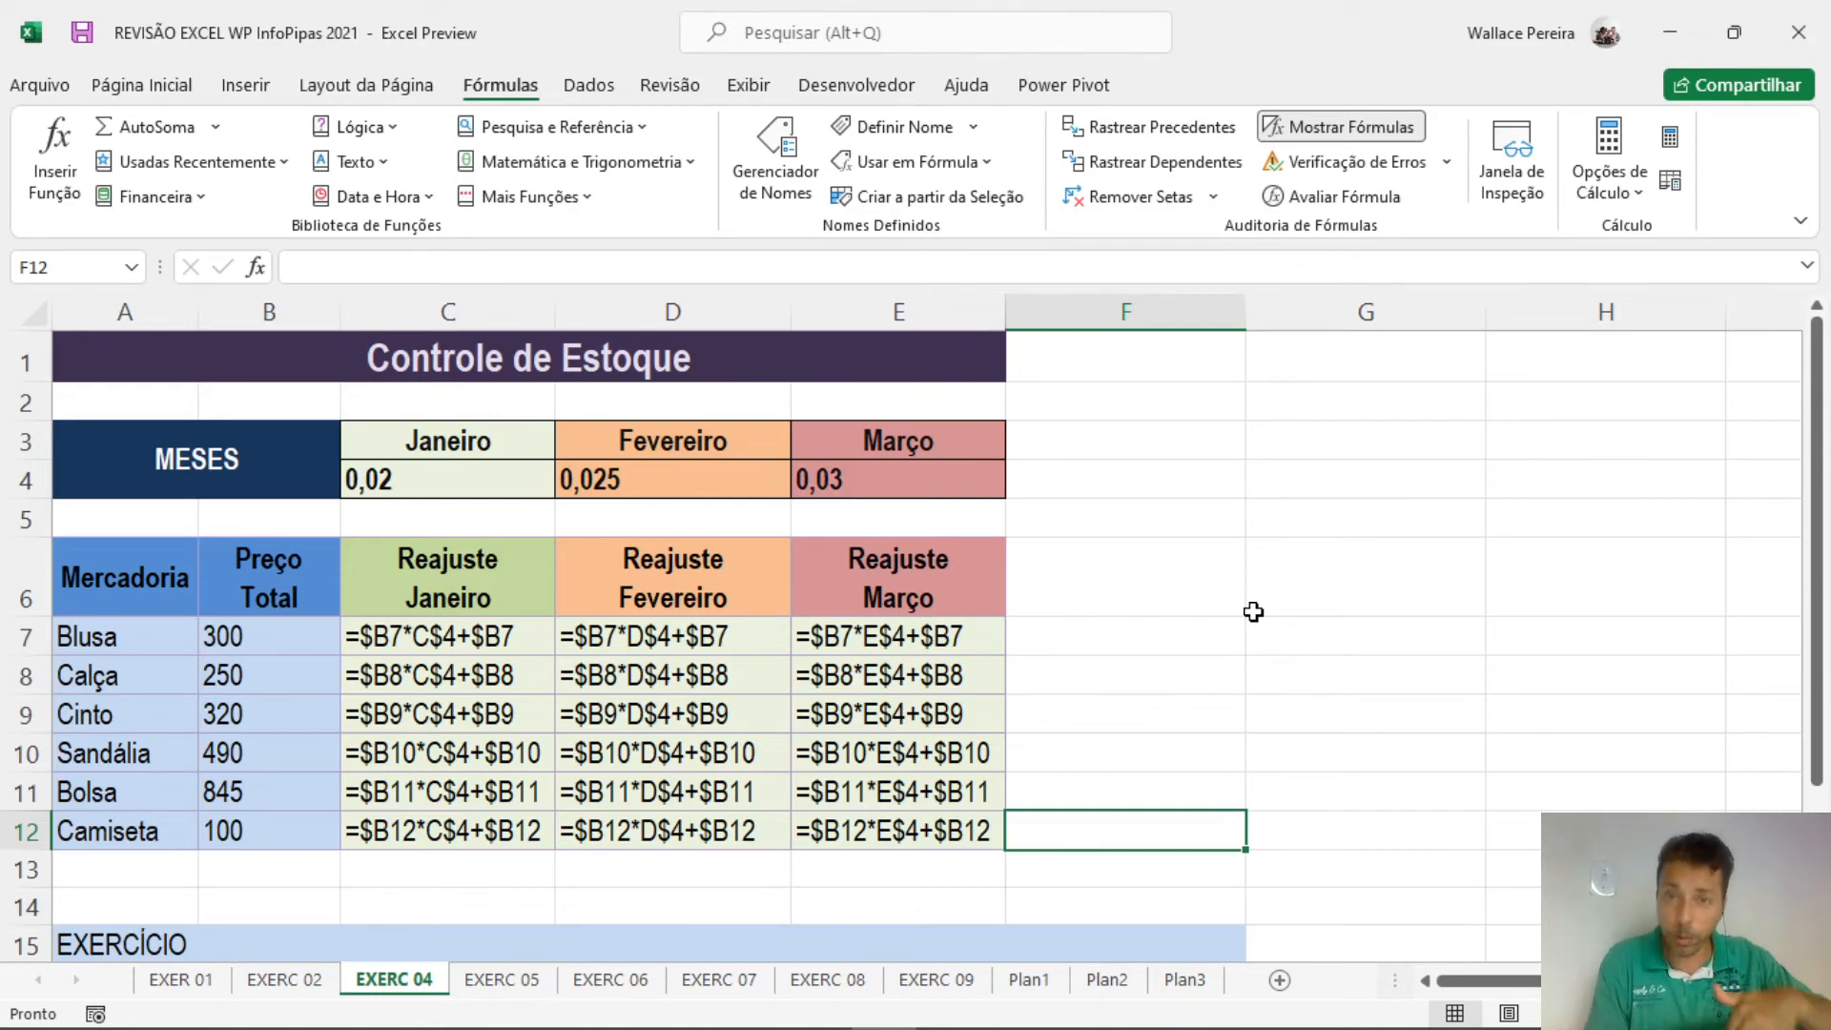
Examine which price and rate cells the copied formulas in rows 7 to 12 of columns C to E refer to.
double_click(600, 673)
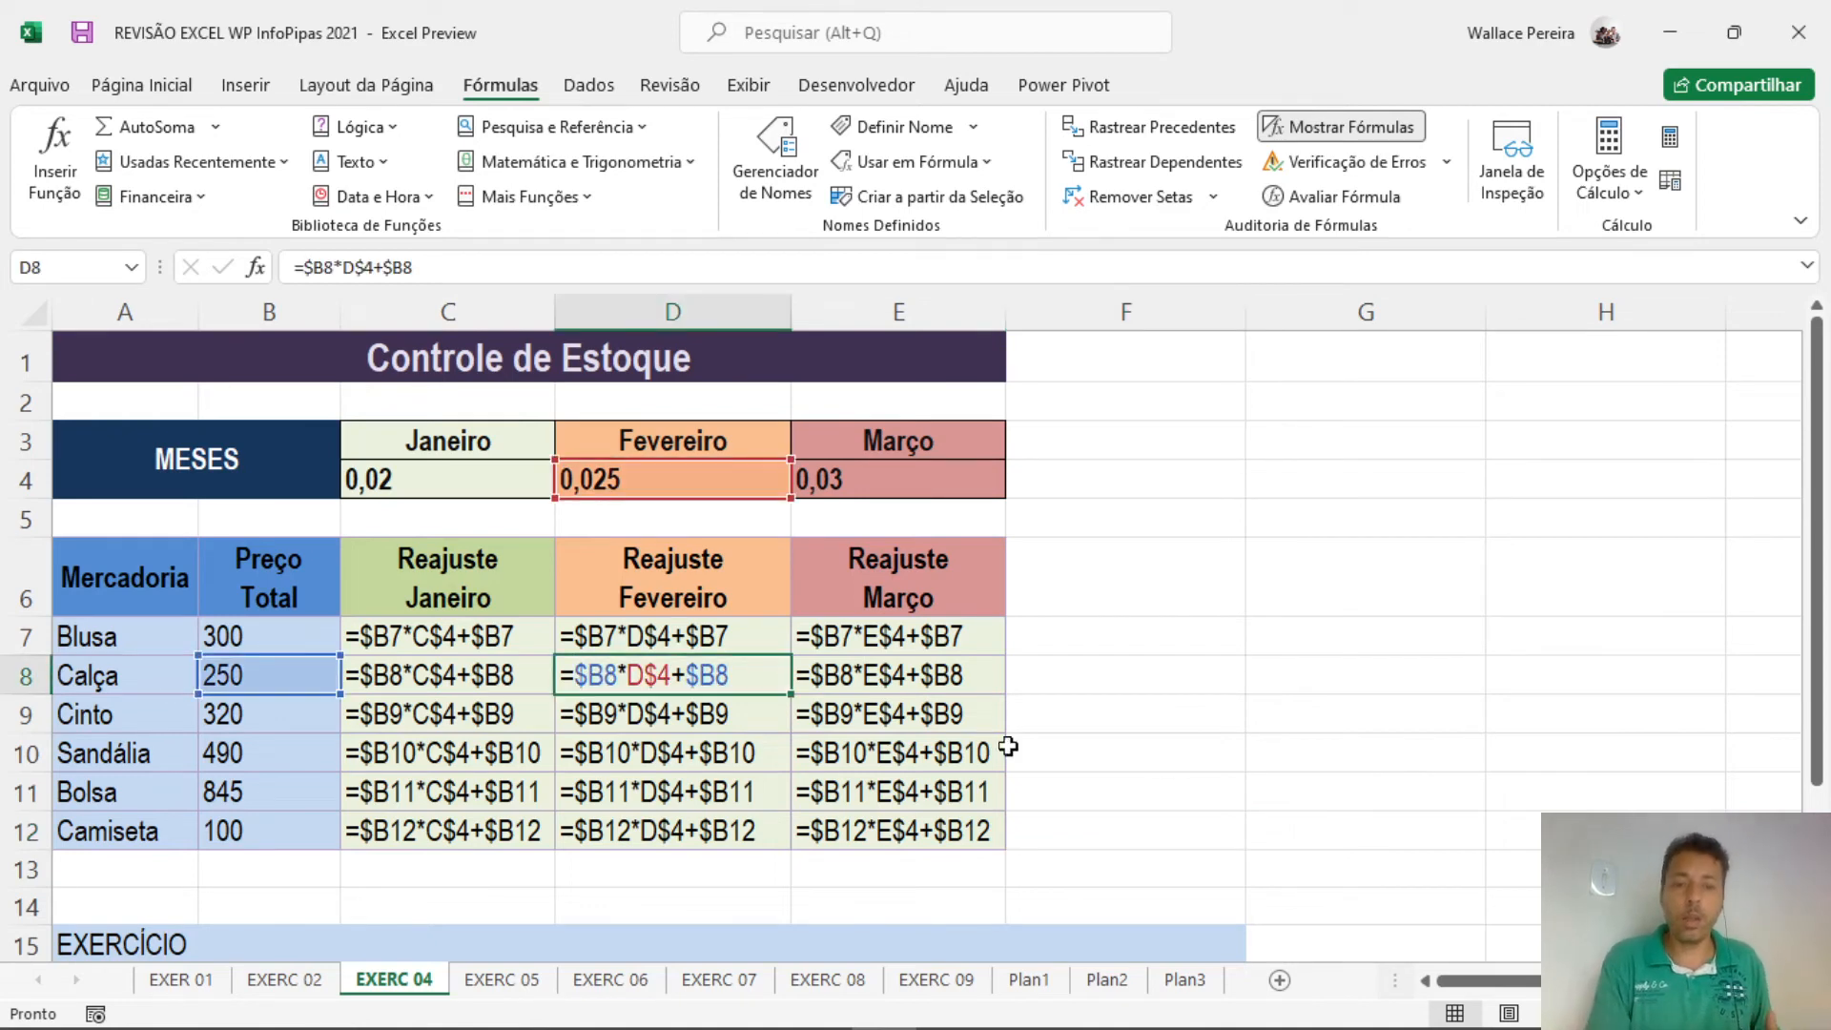
key("Down")
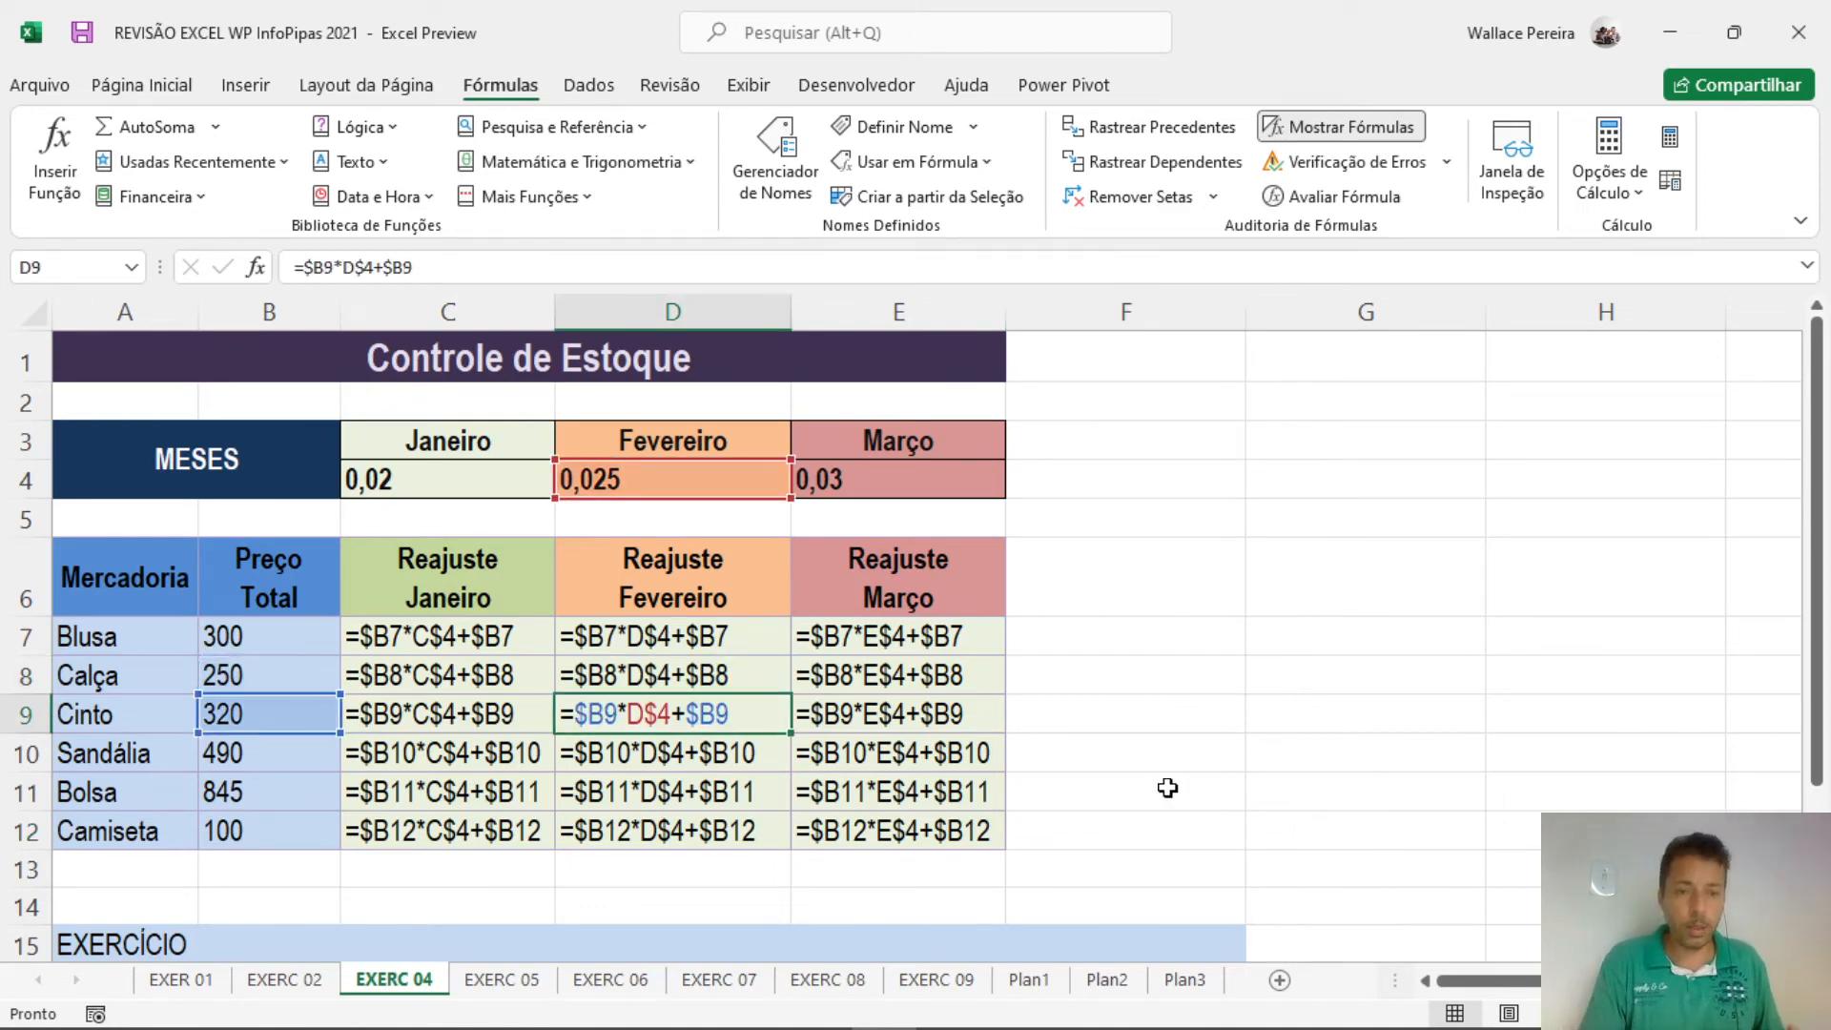
key("Left")
key("Up")
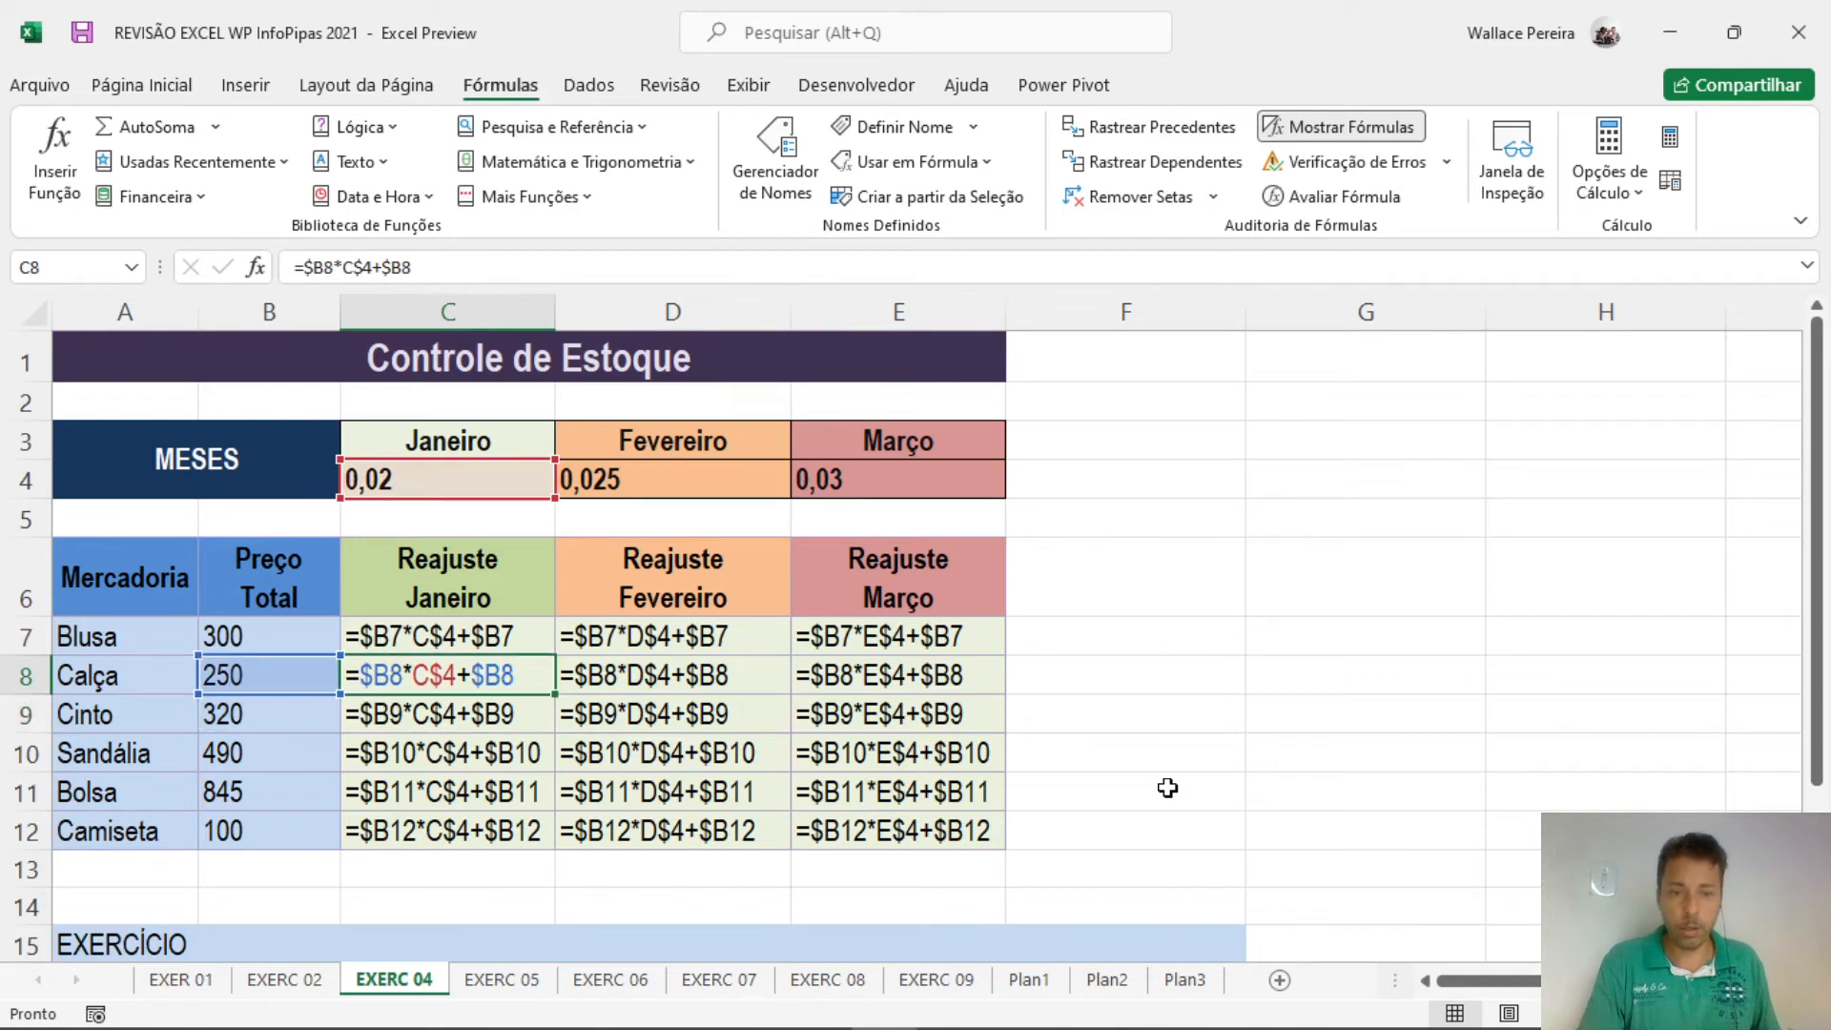
key("Up")
key("Right")
key("Right")
key("Down")
key("Down")
key("Down")
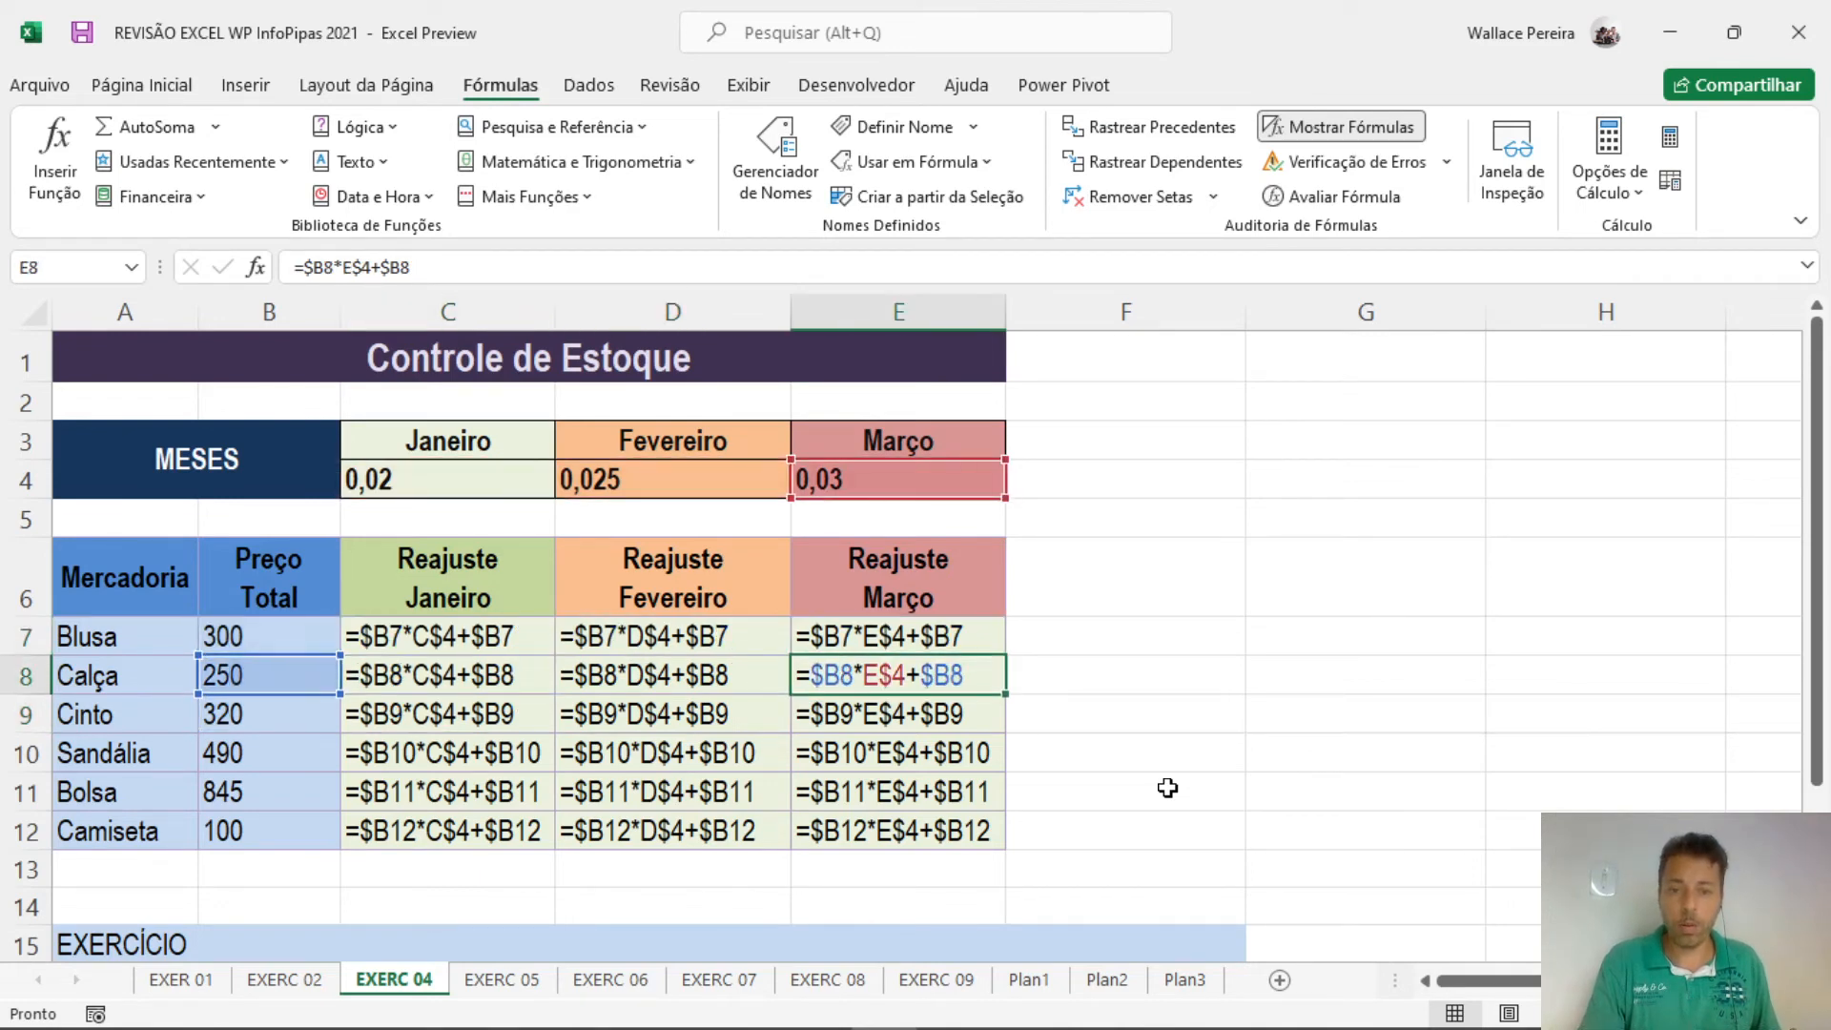
key("Down")
key("Down")
key("Left")
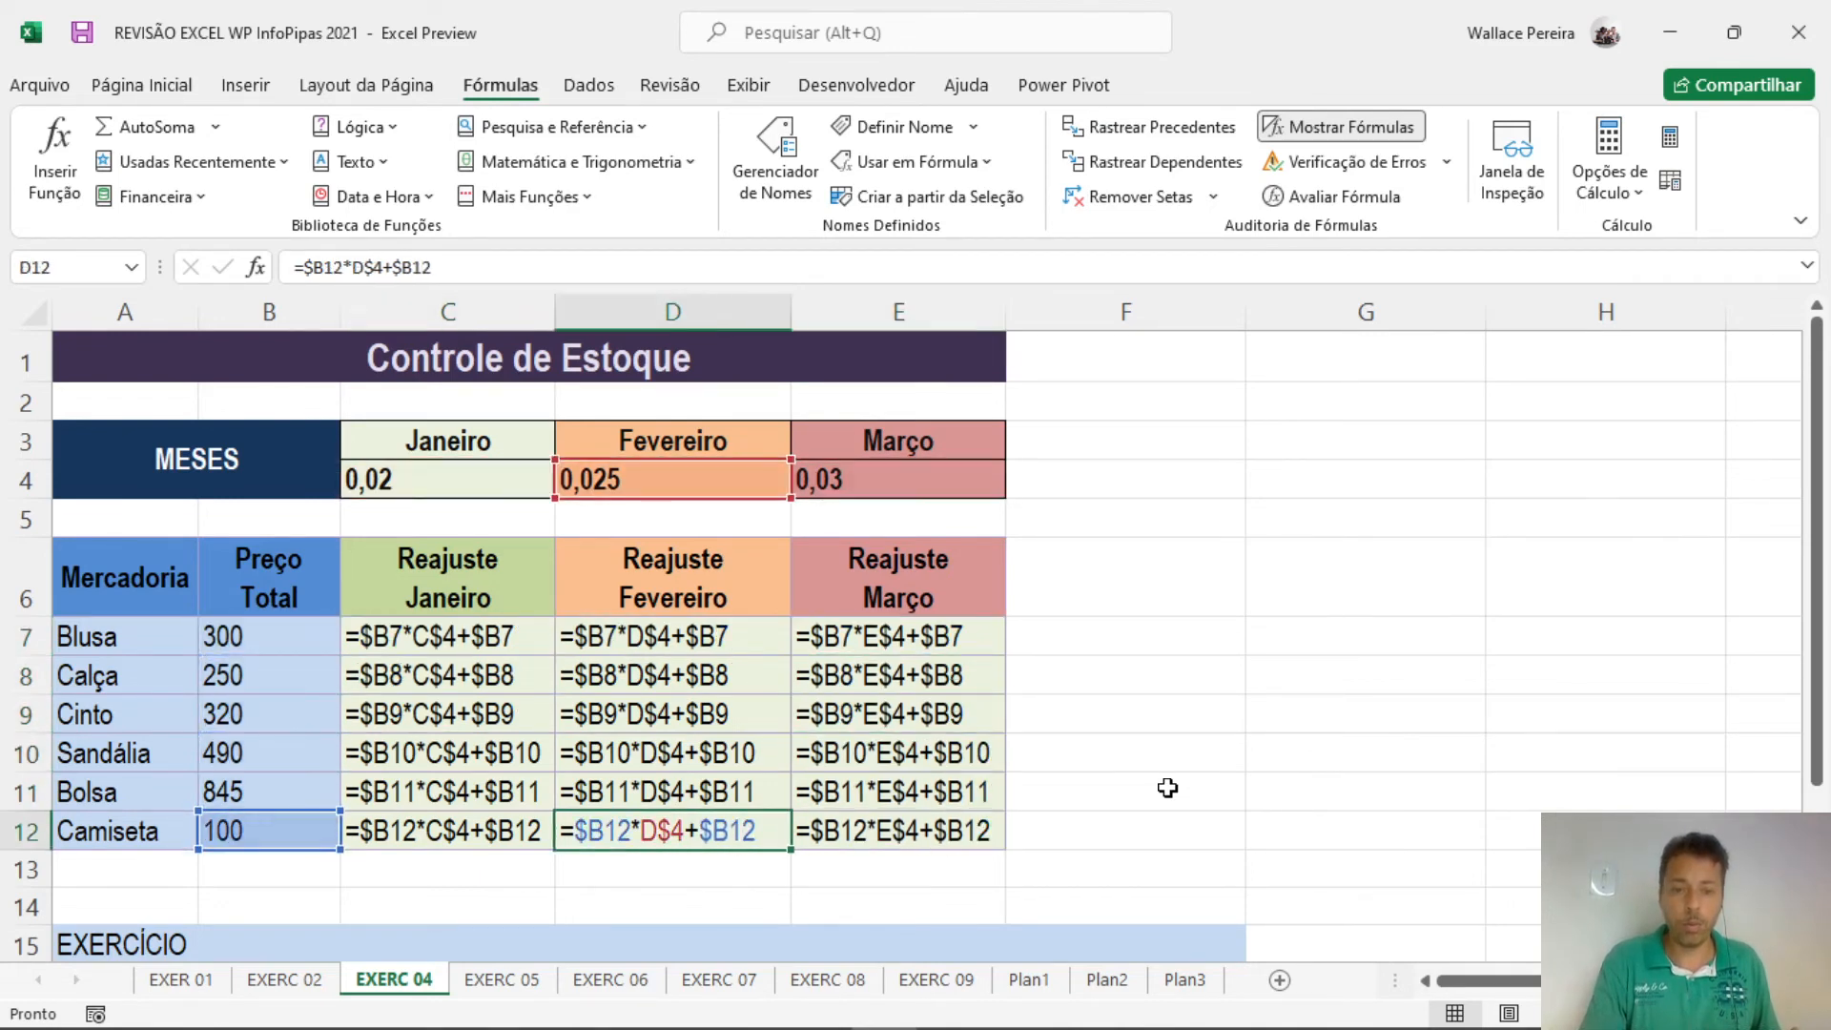
key("Up")
key("Up")
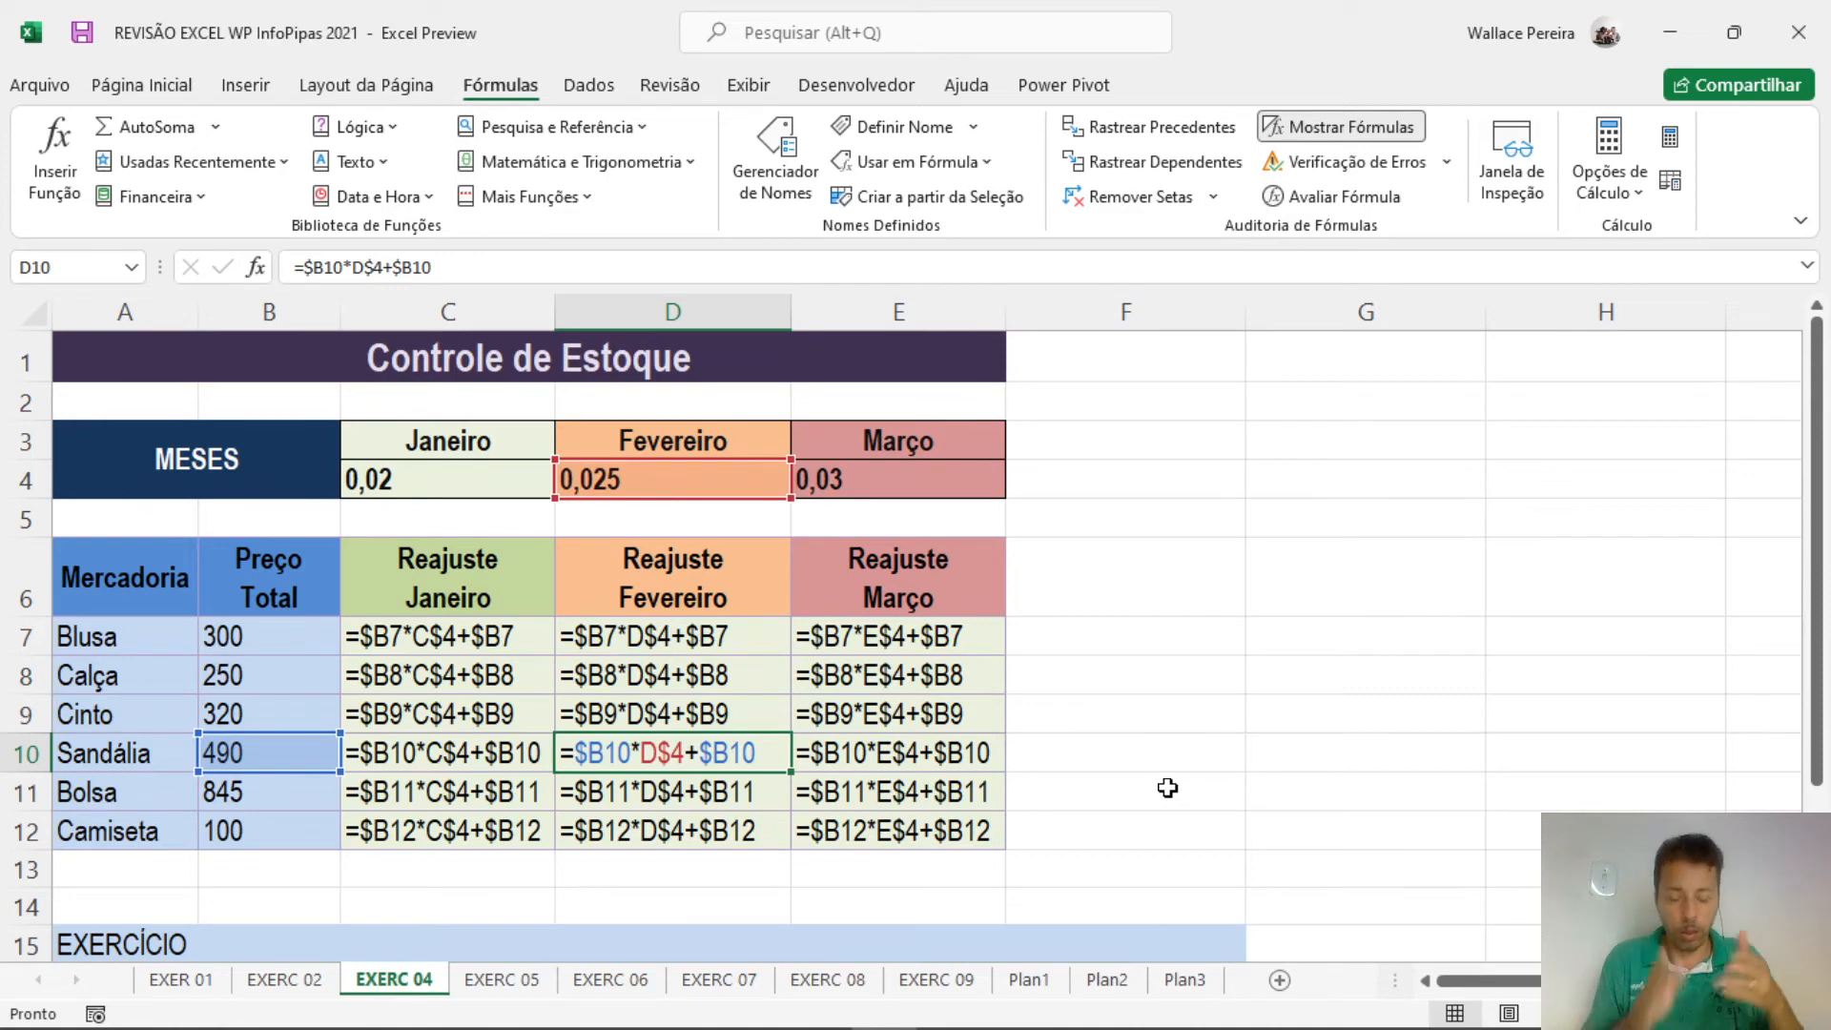
Show the results instead of the formulas again and autofit the widths of all columns.
left_click(1326, 133)
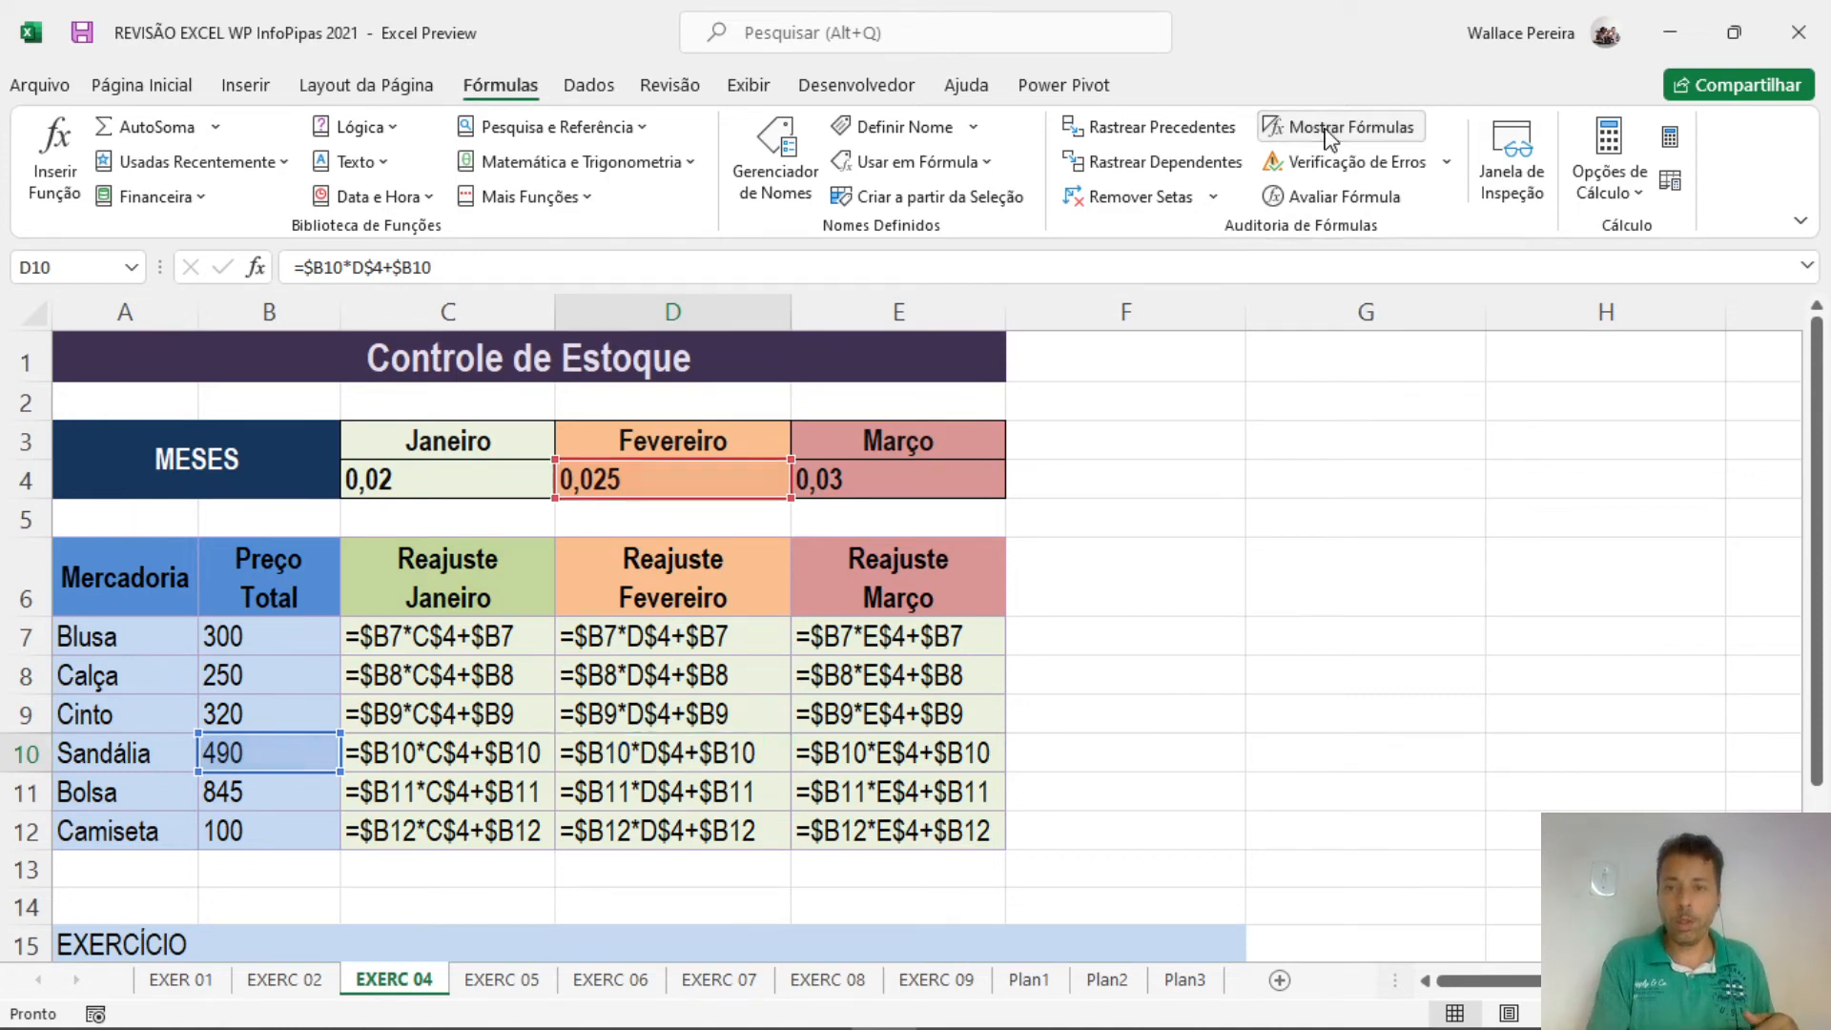
left_click(32, 314)
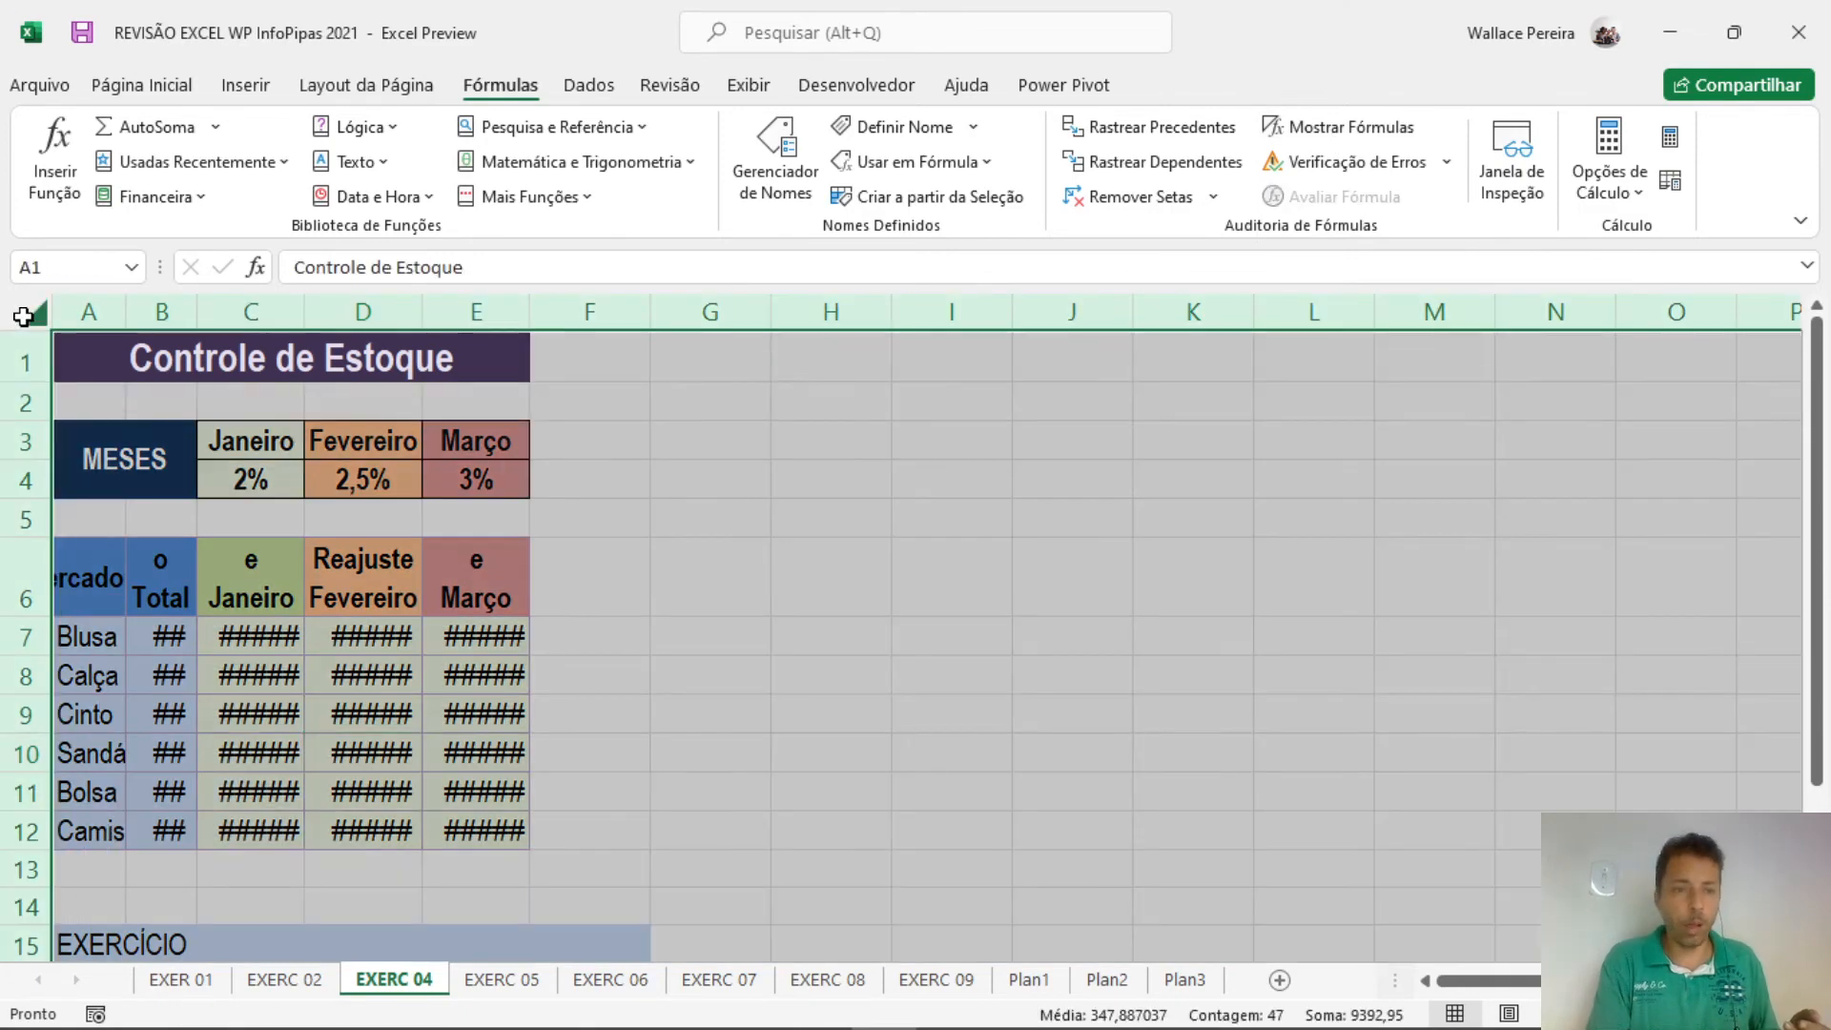
left_click_drag(201, 314, 202, 313)
double_click(201, 314)
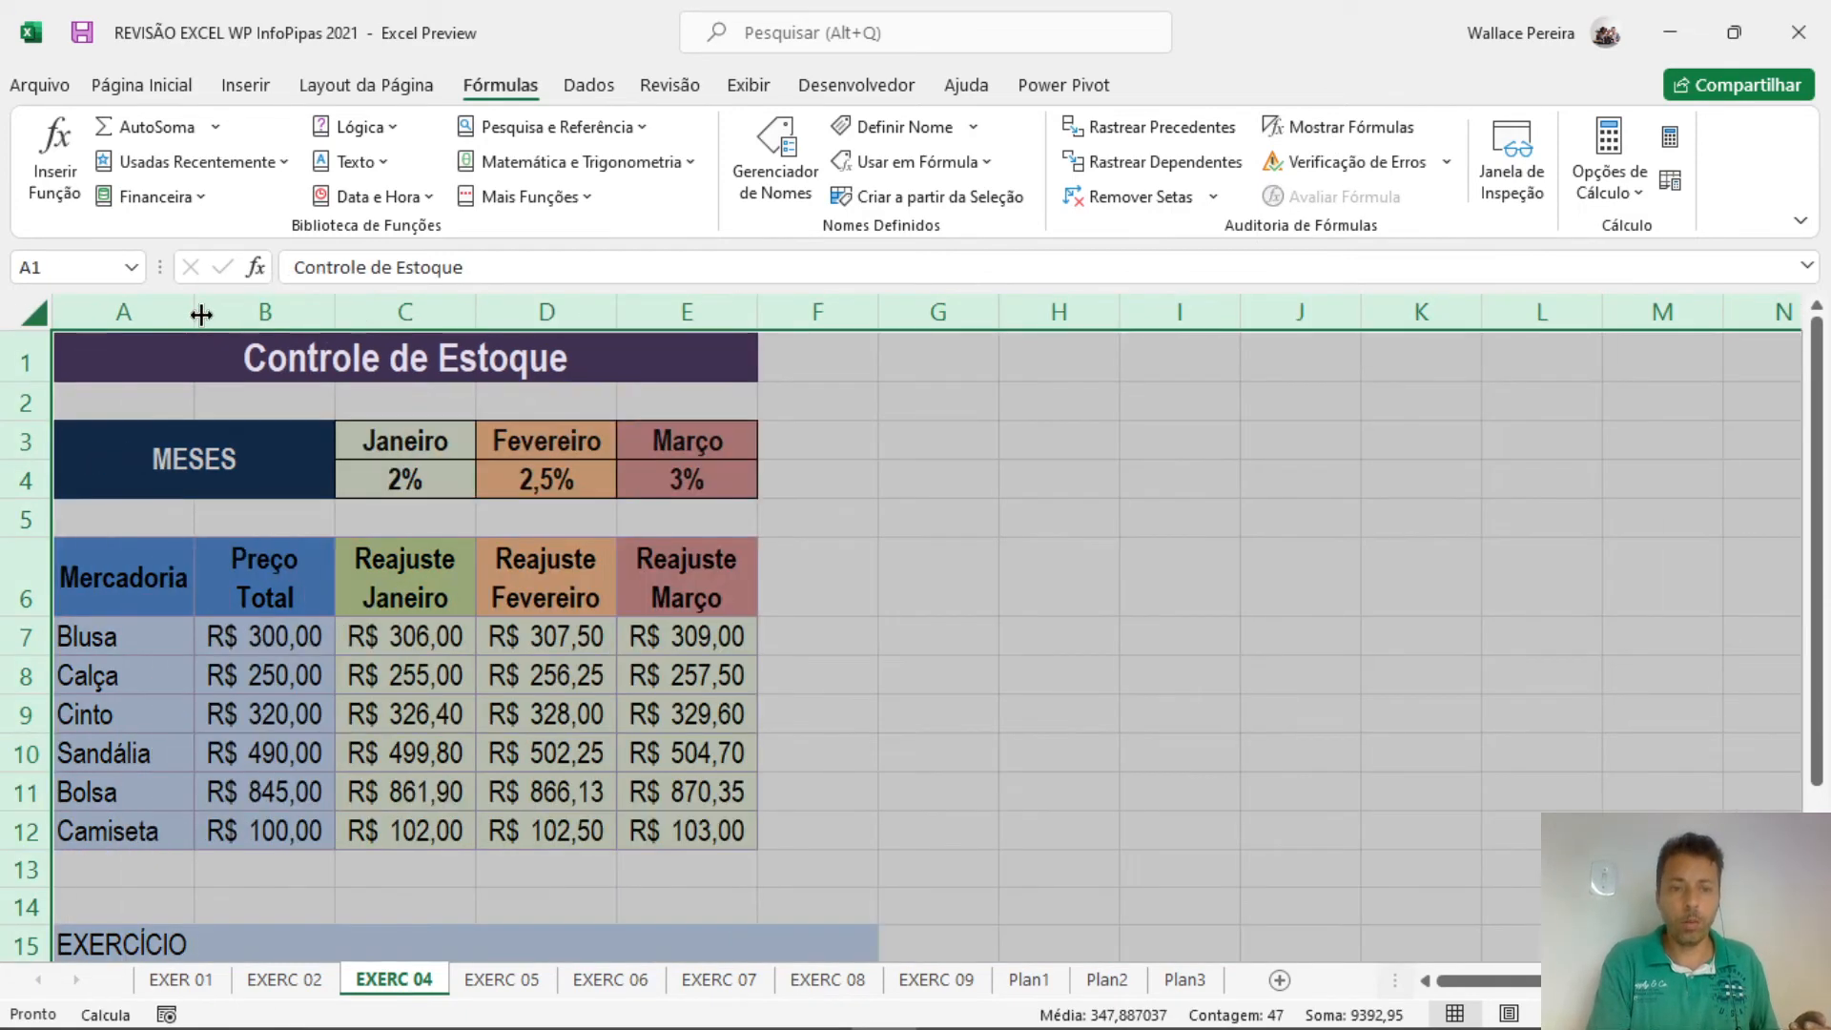
left_click(837, 821)
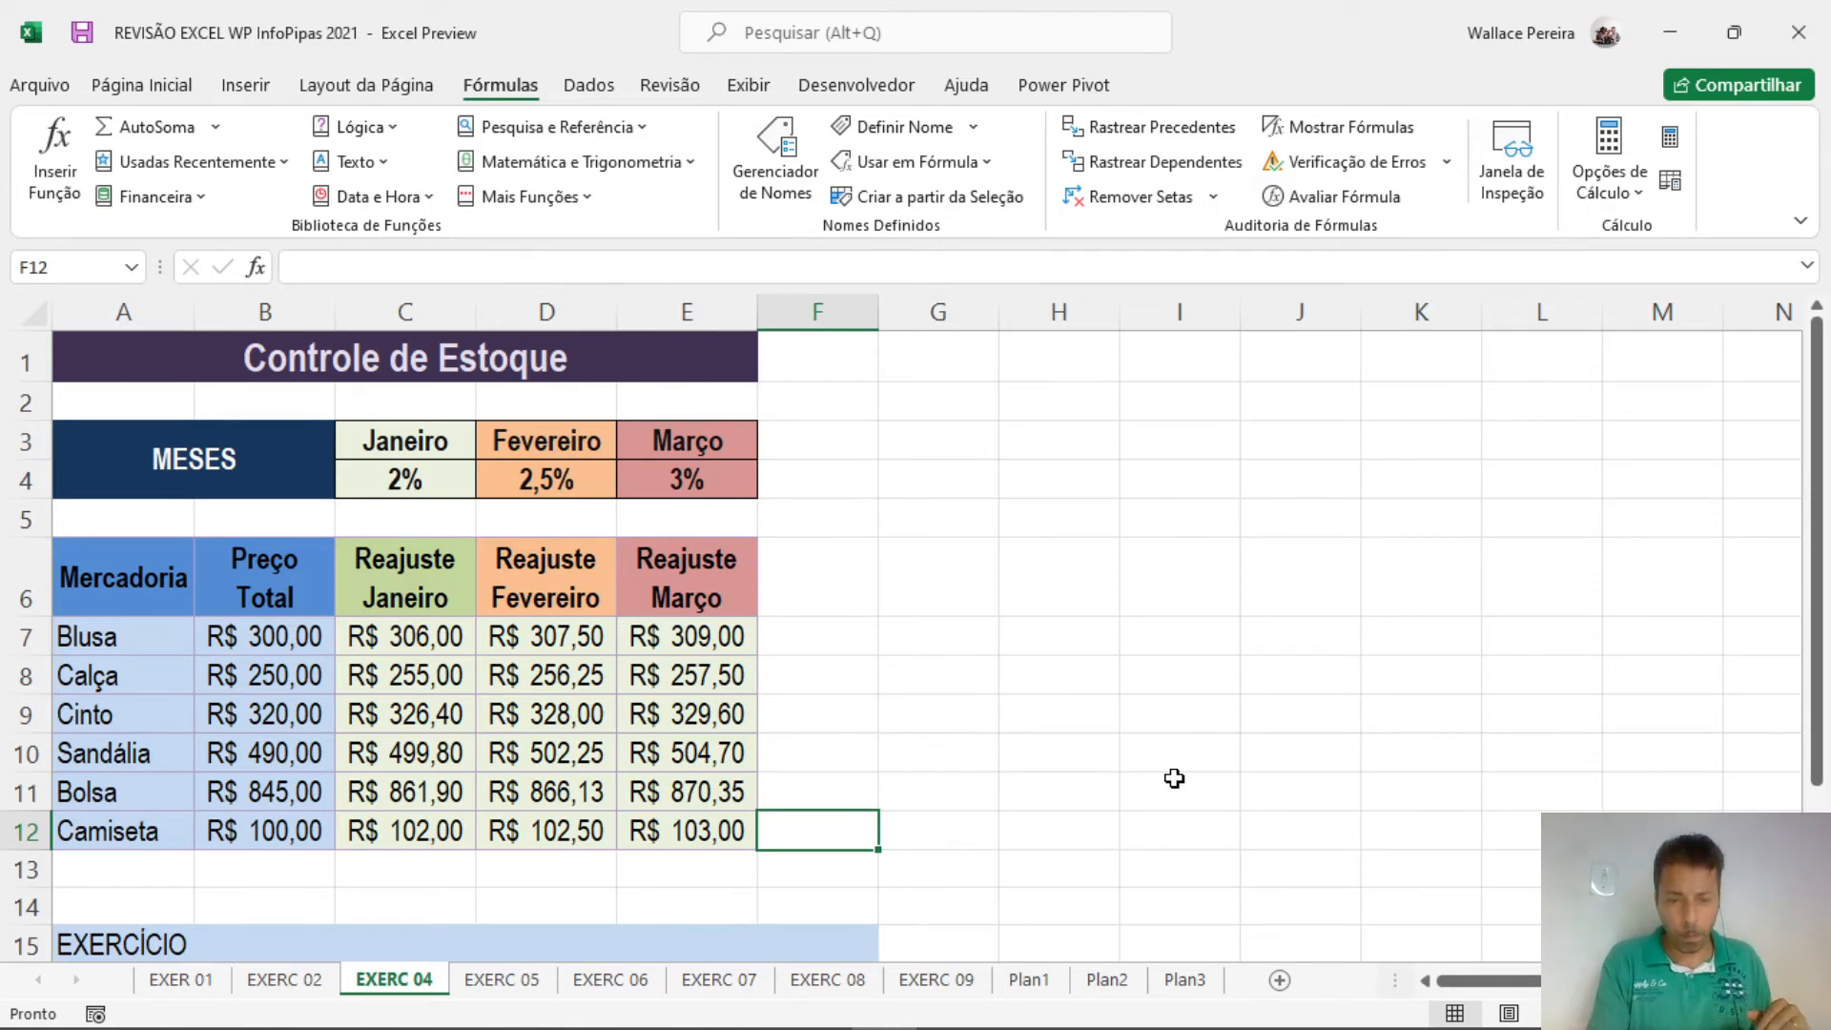
Inspect the formula in D9, trace its precedents and remove the arrows.
left_click(570, 710)
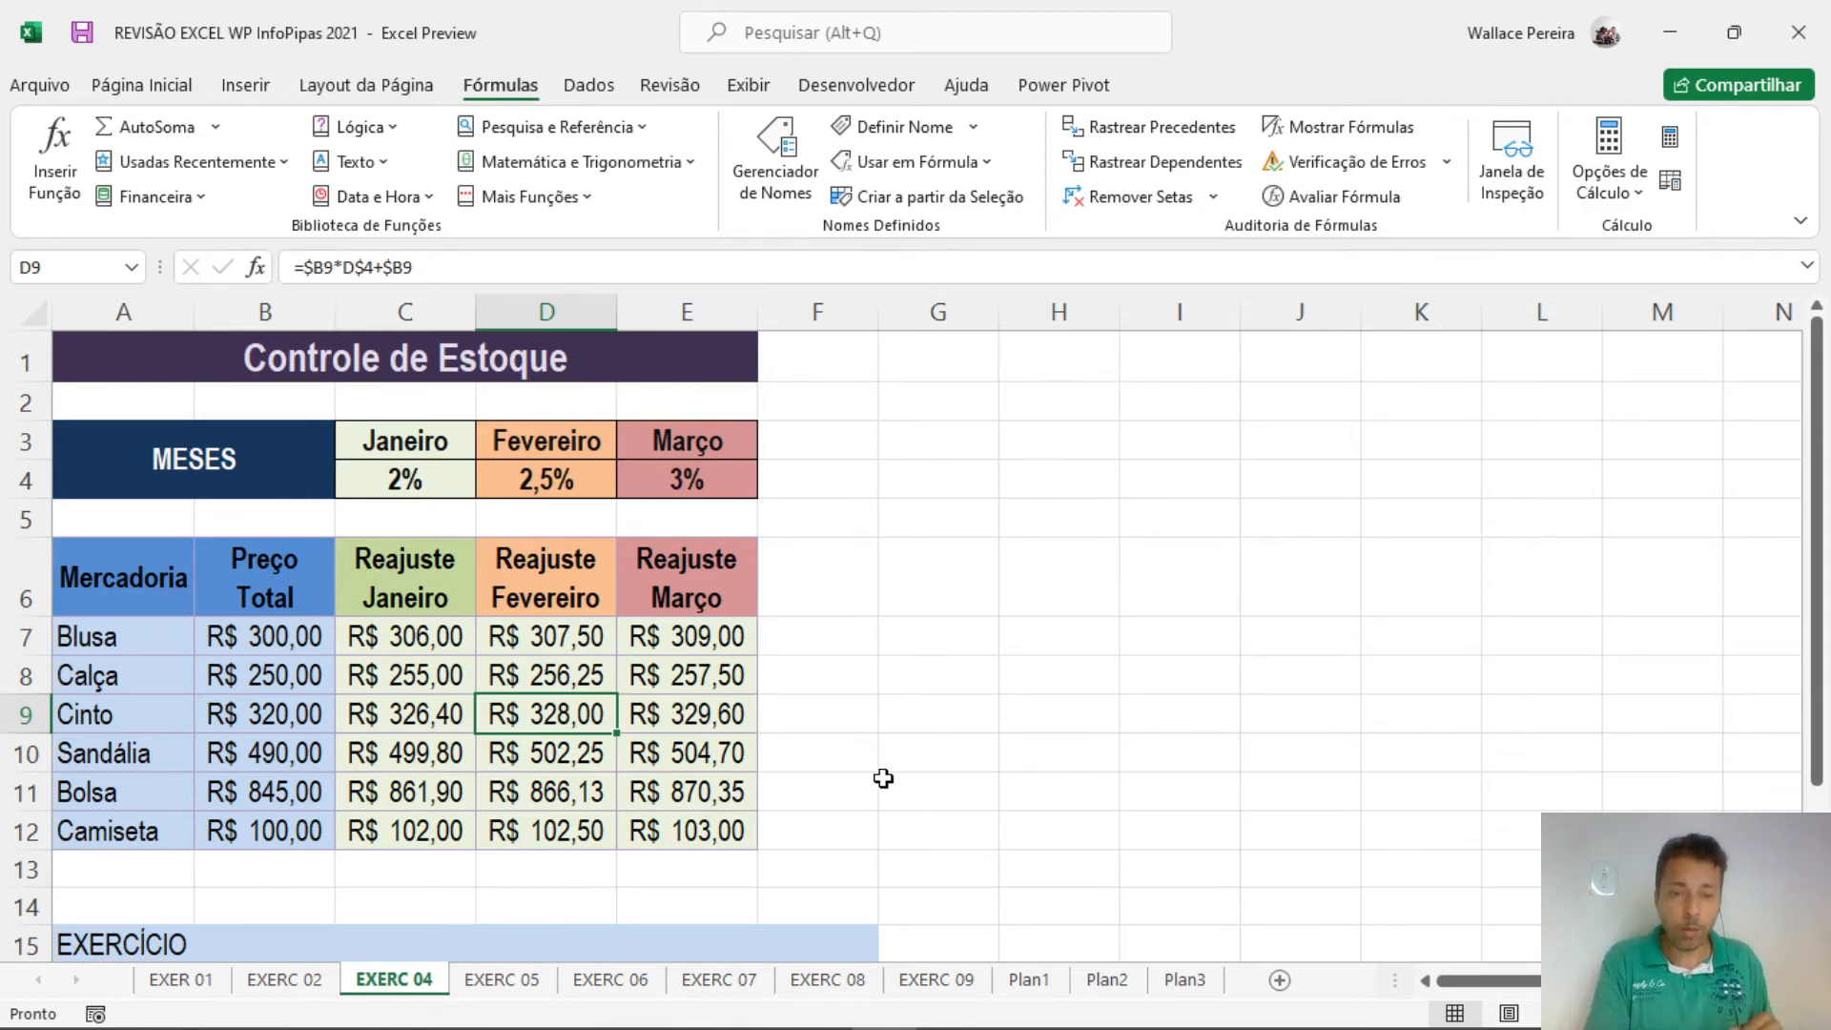
double_click(565, 718)
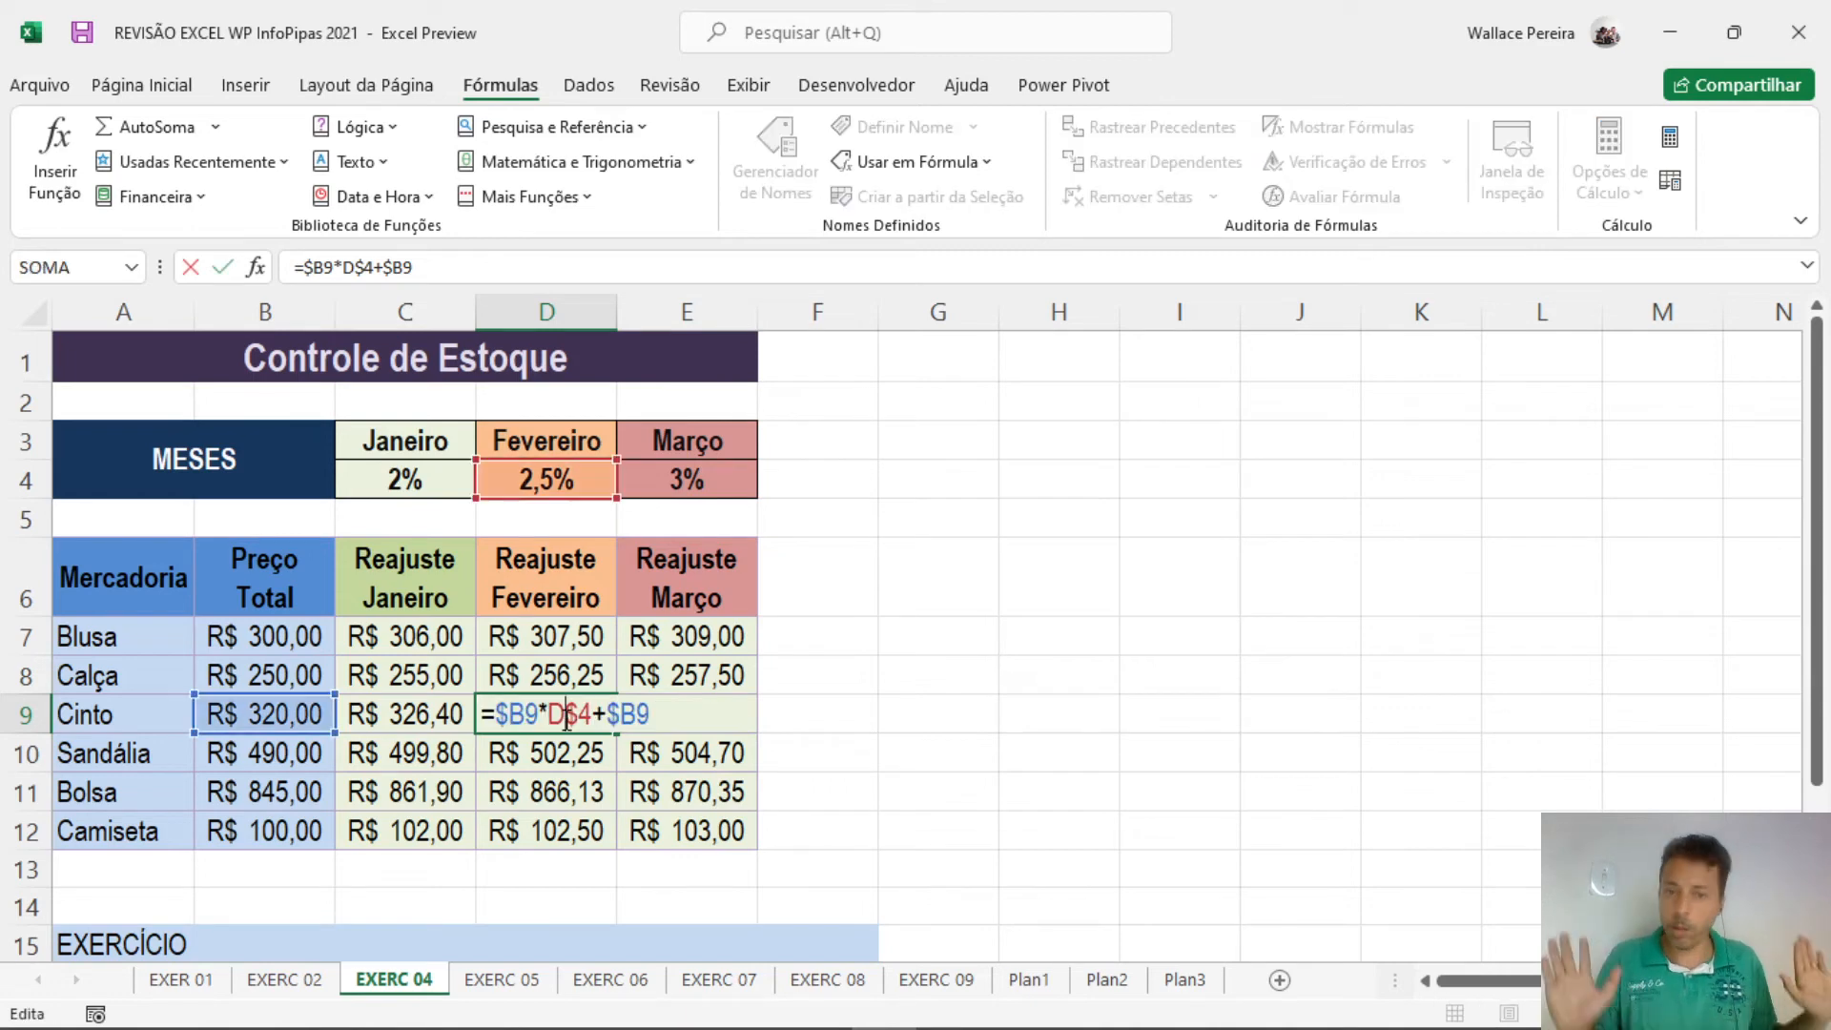
key("Escape")
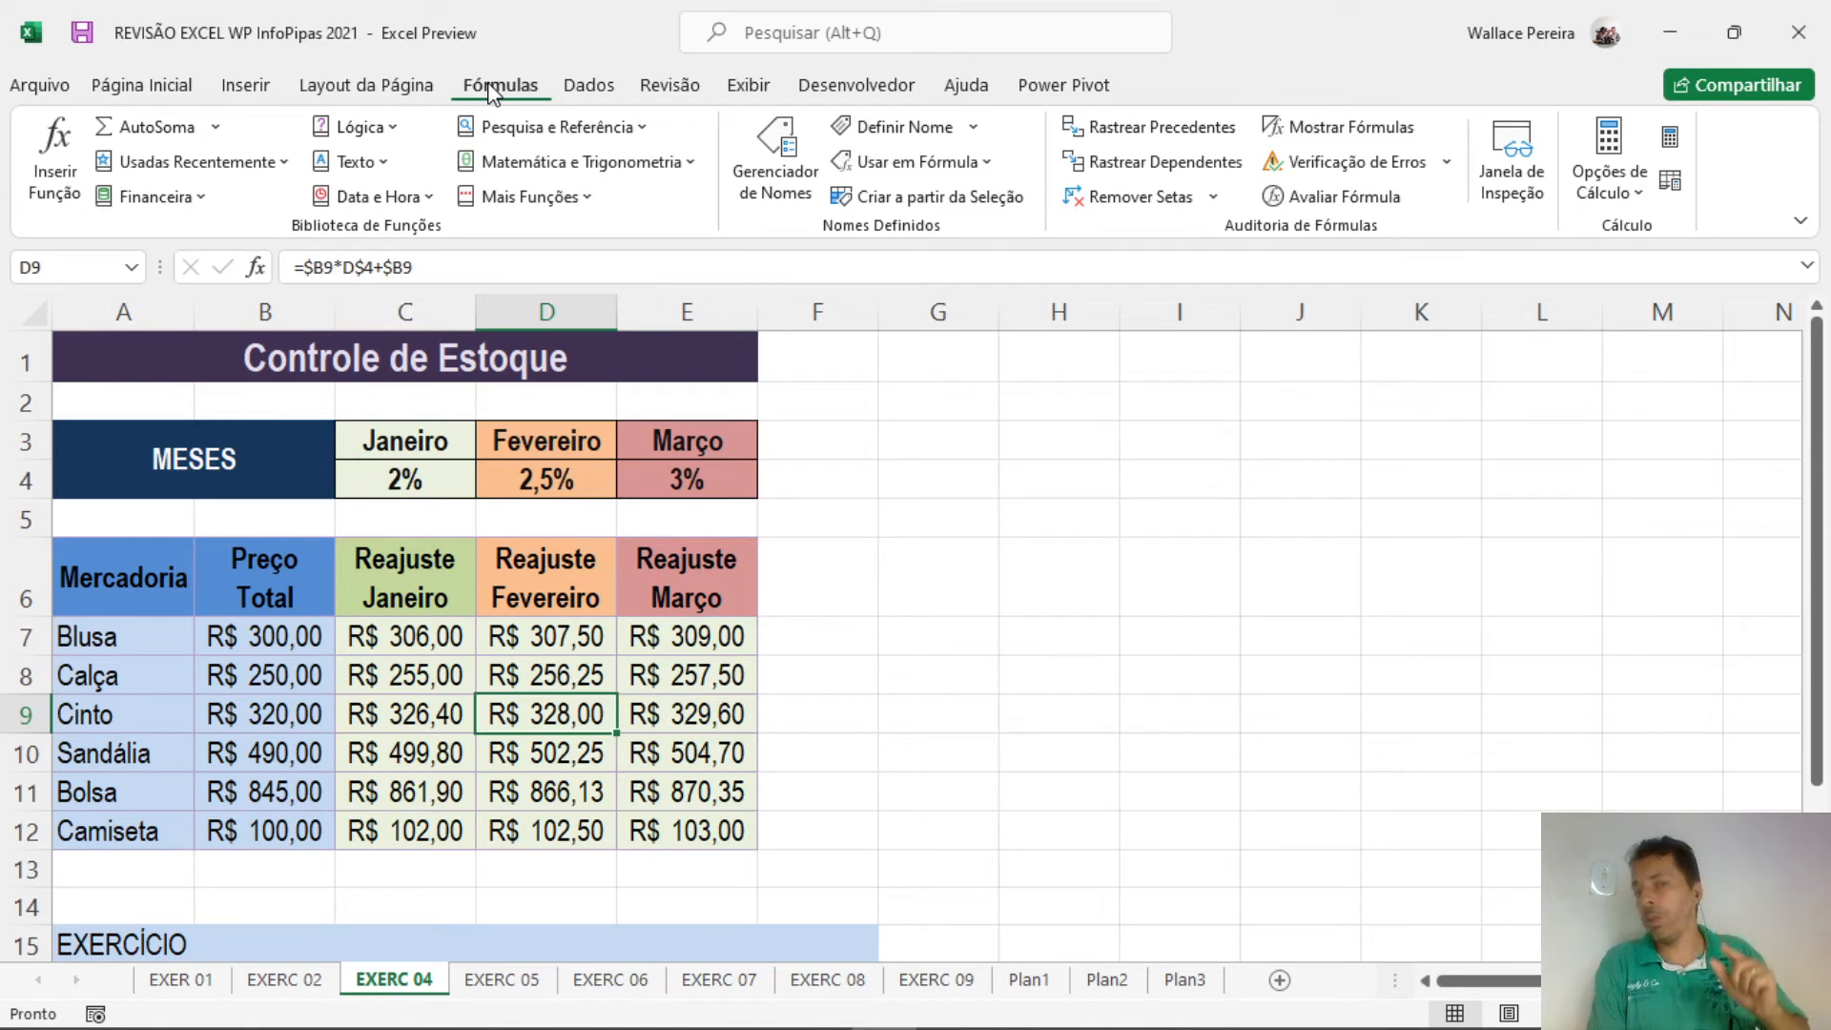
left_click(1175, 143)
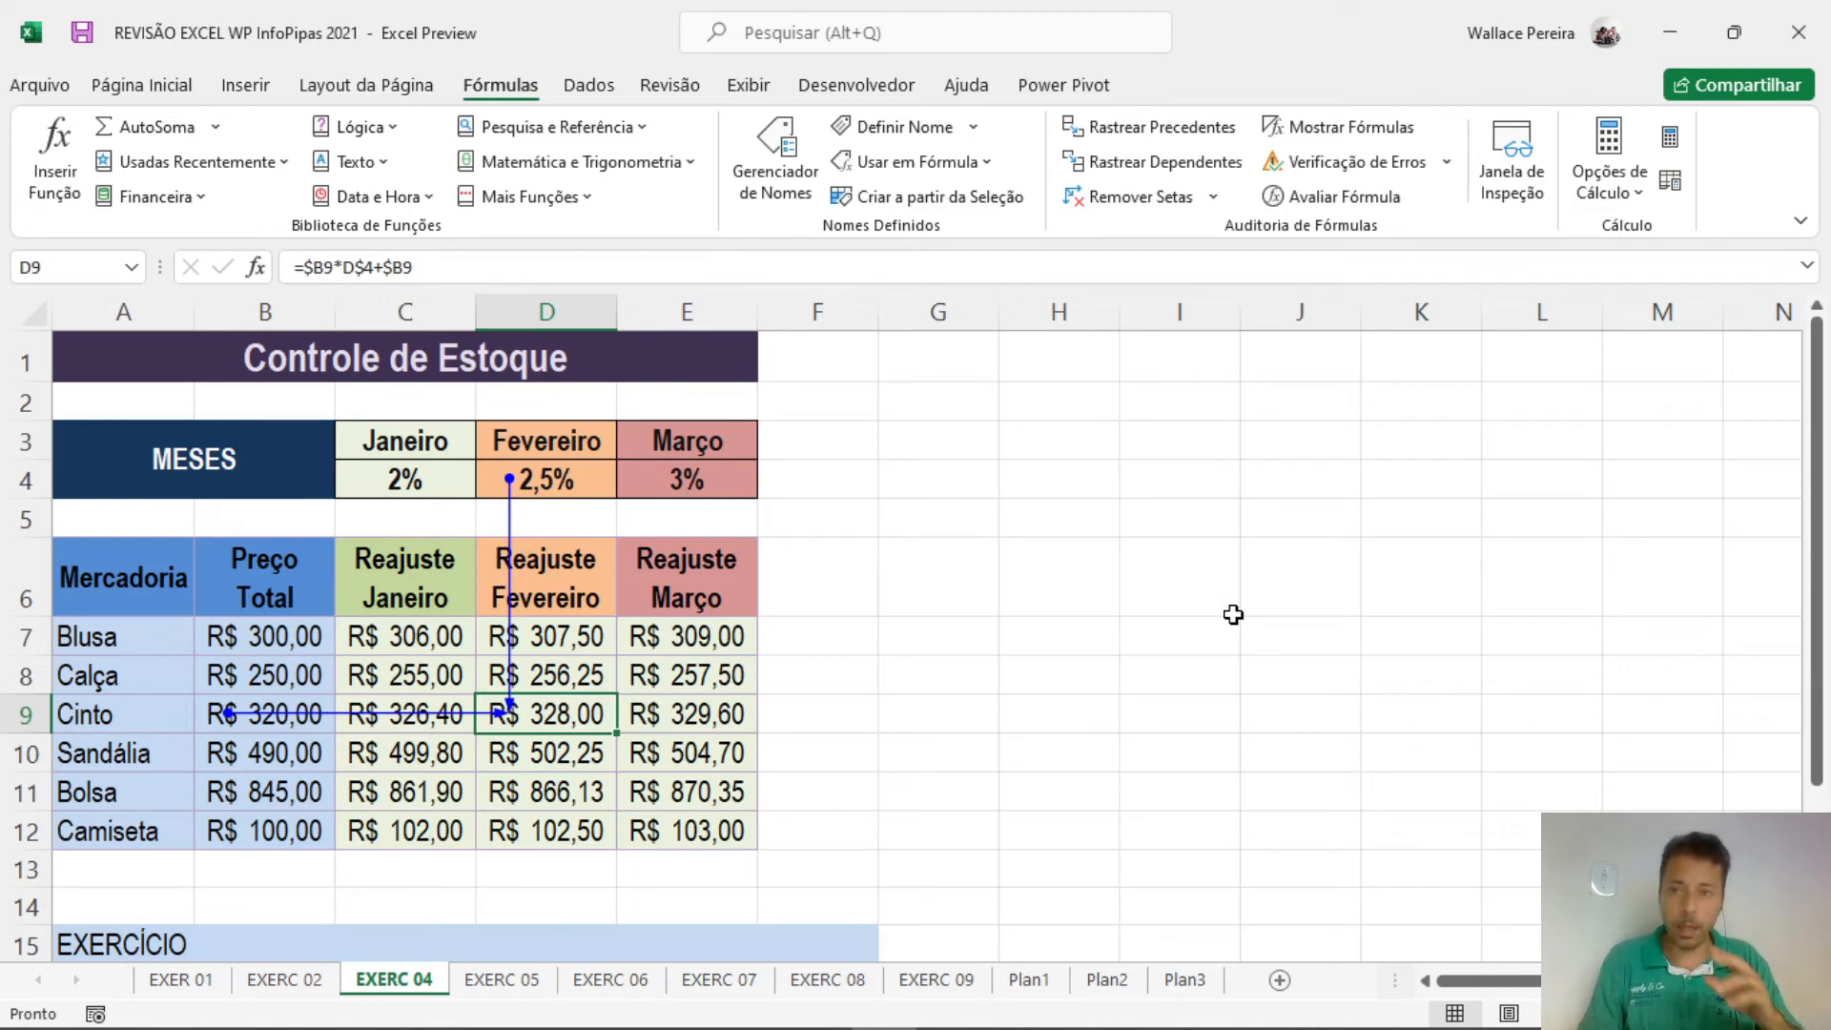
left_click(1136, 198)
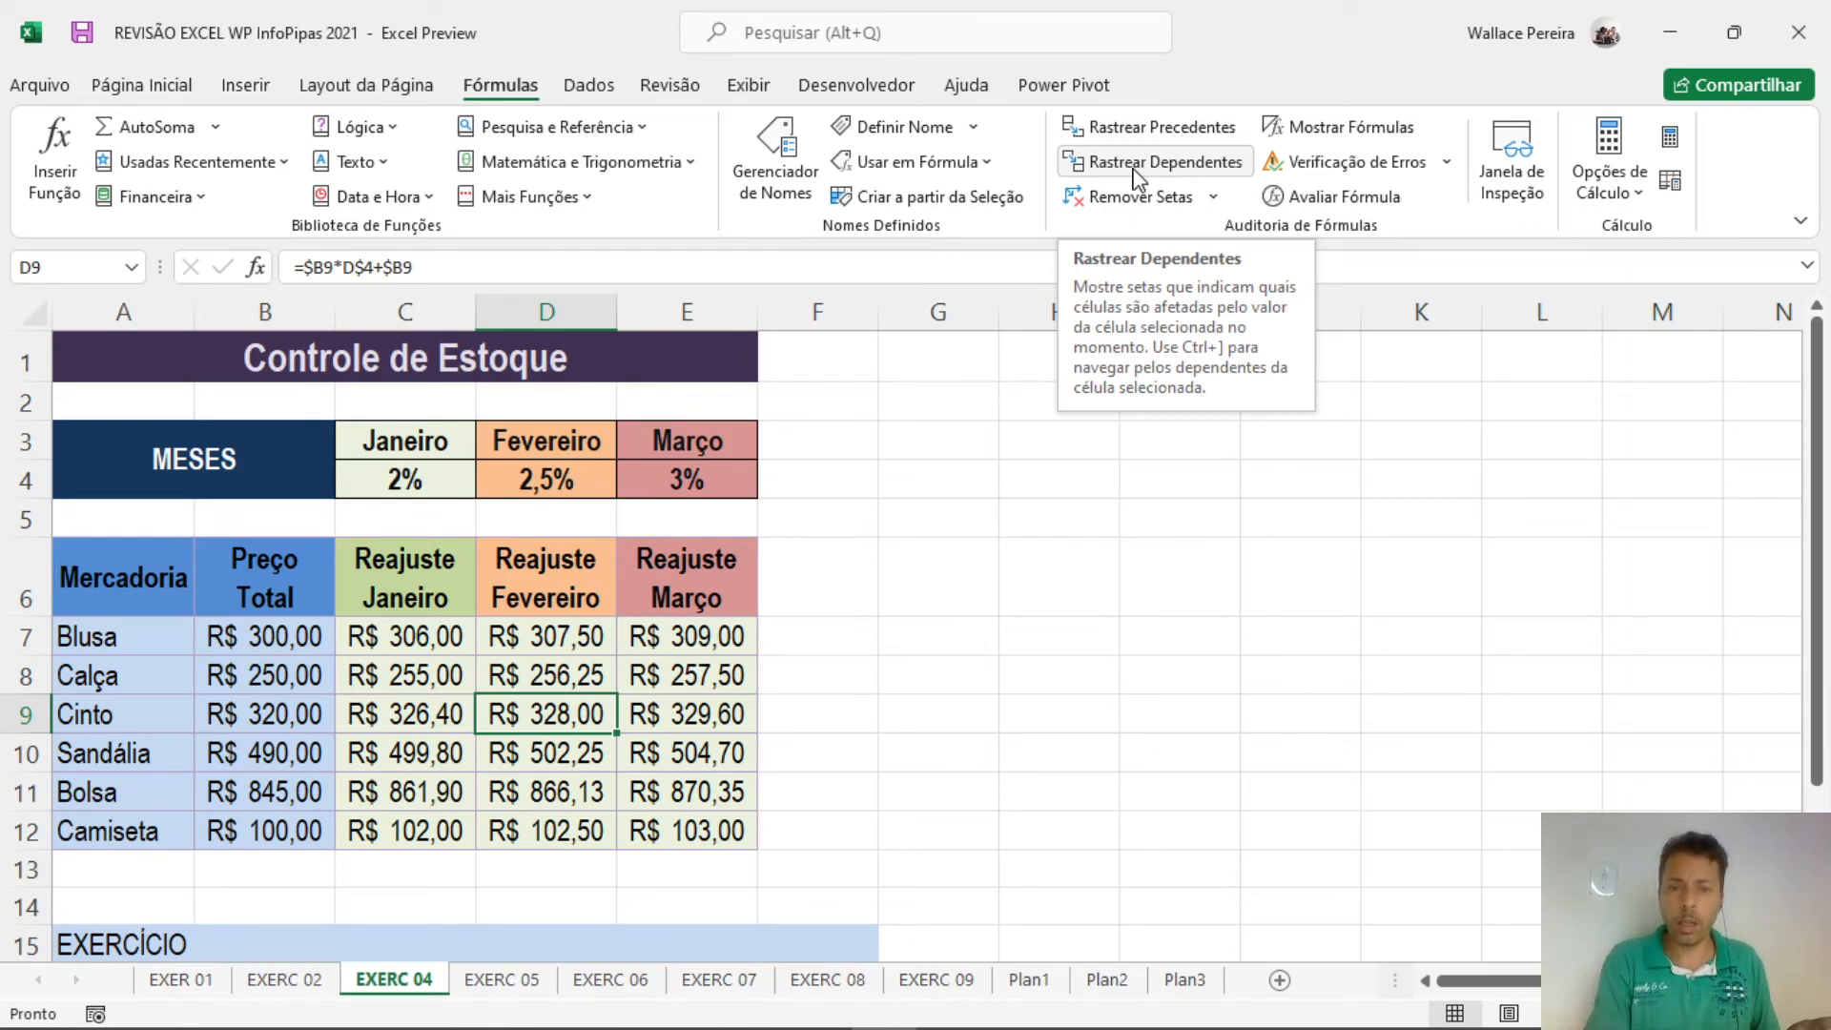
Trace the dependents of D9 and of the February rate in D4, and remove the arrows.
left_click(1135, 164)
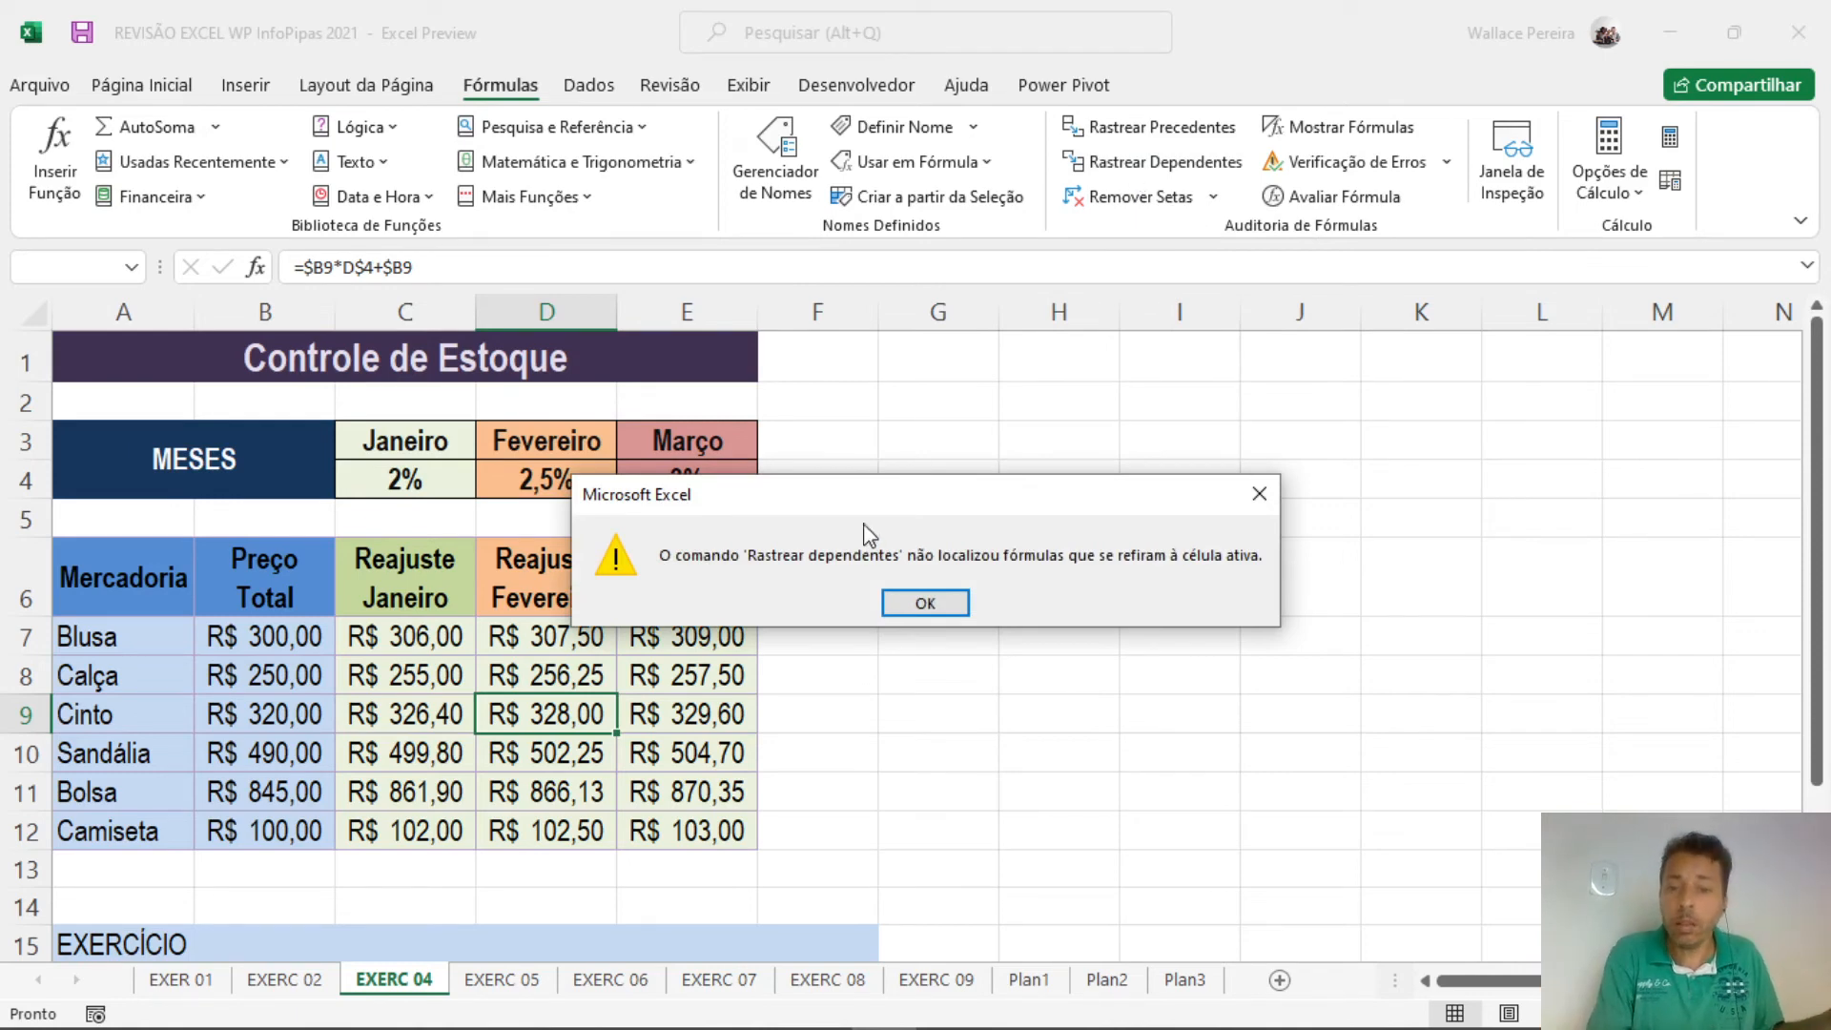
left_click(921, 601)
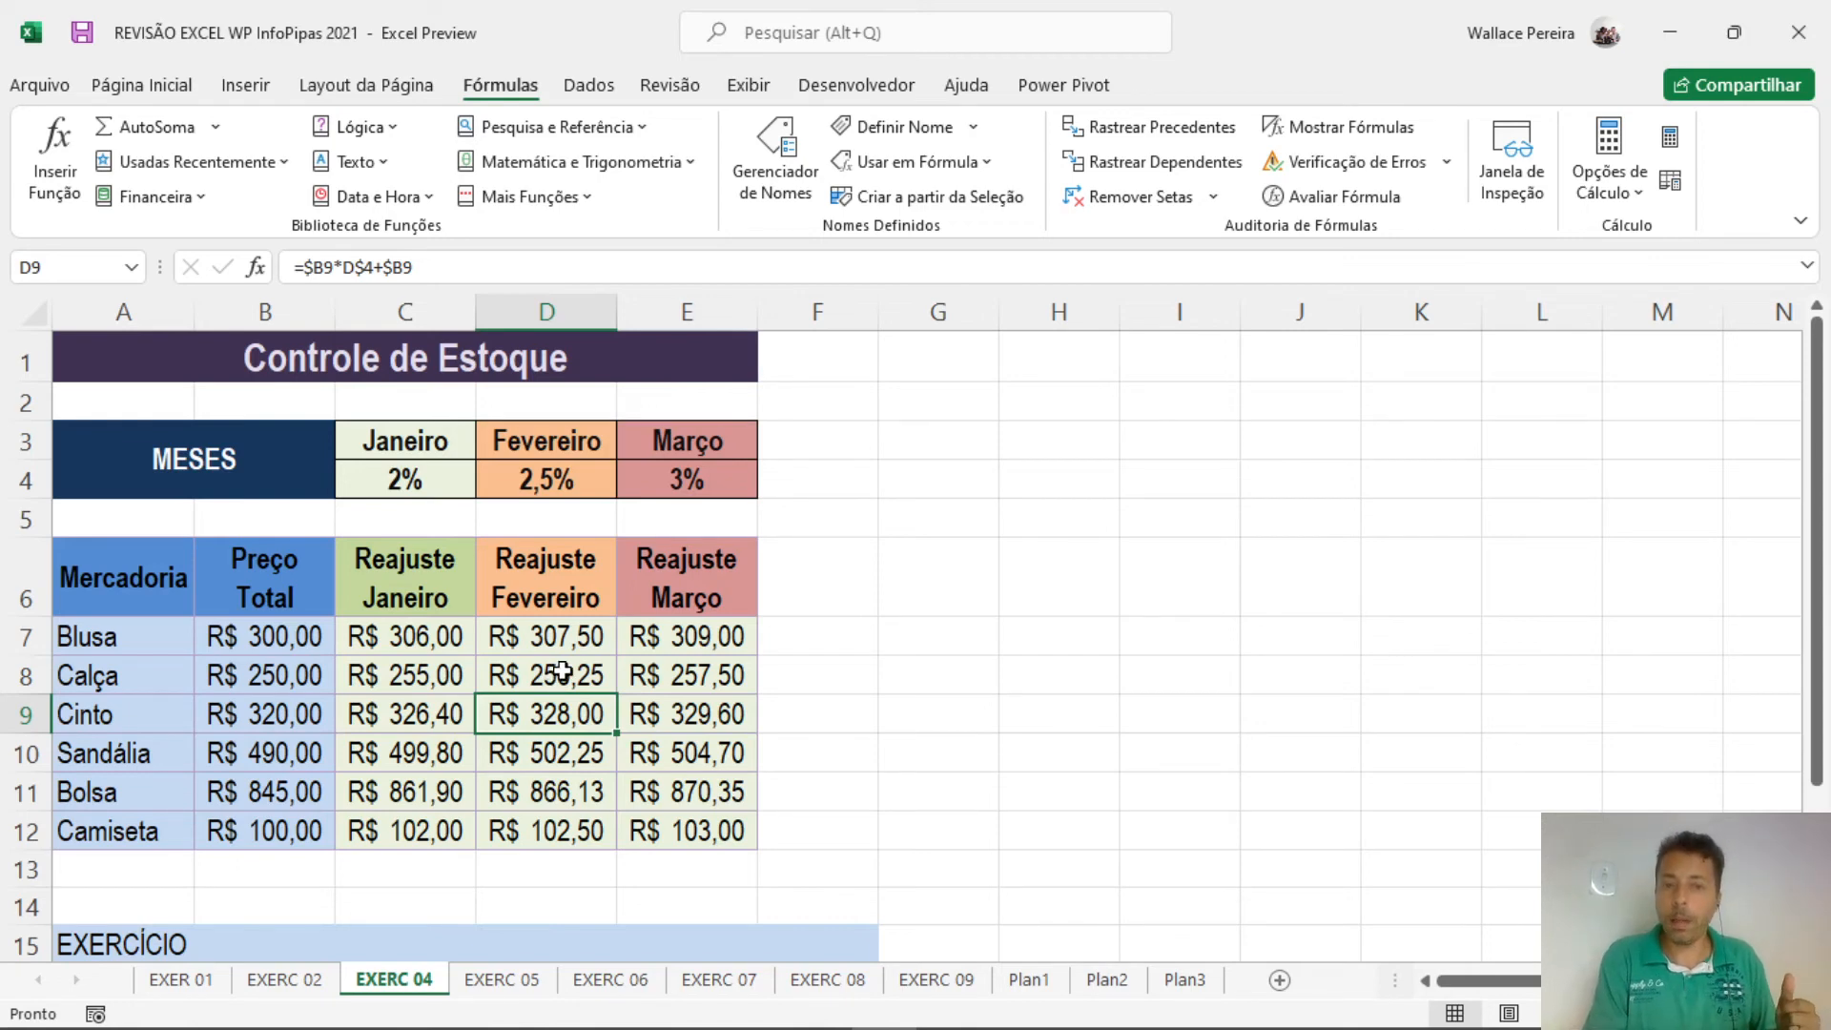
left_click(545, 477)
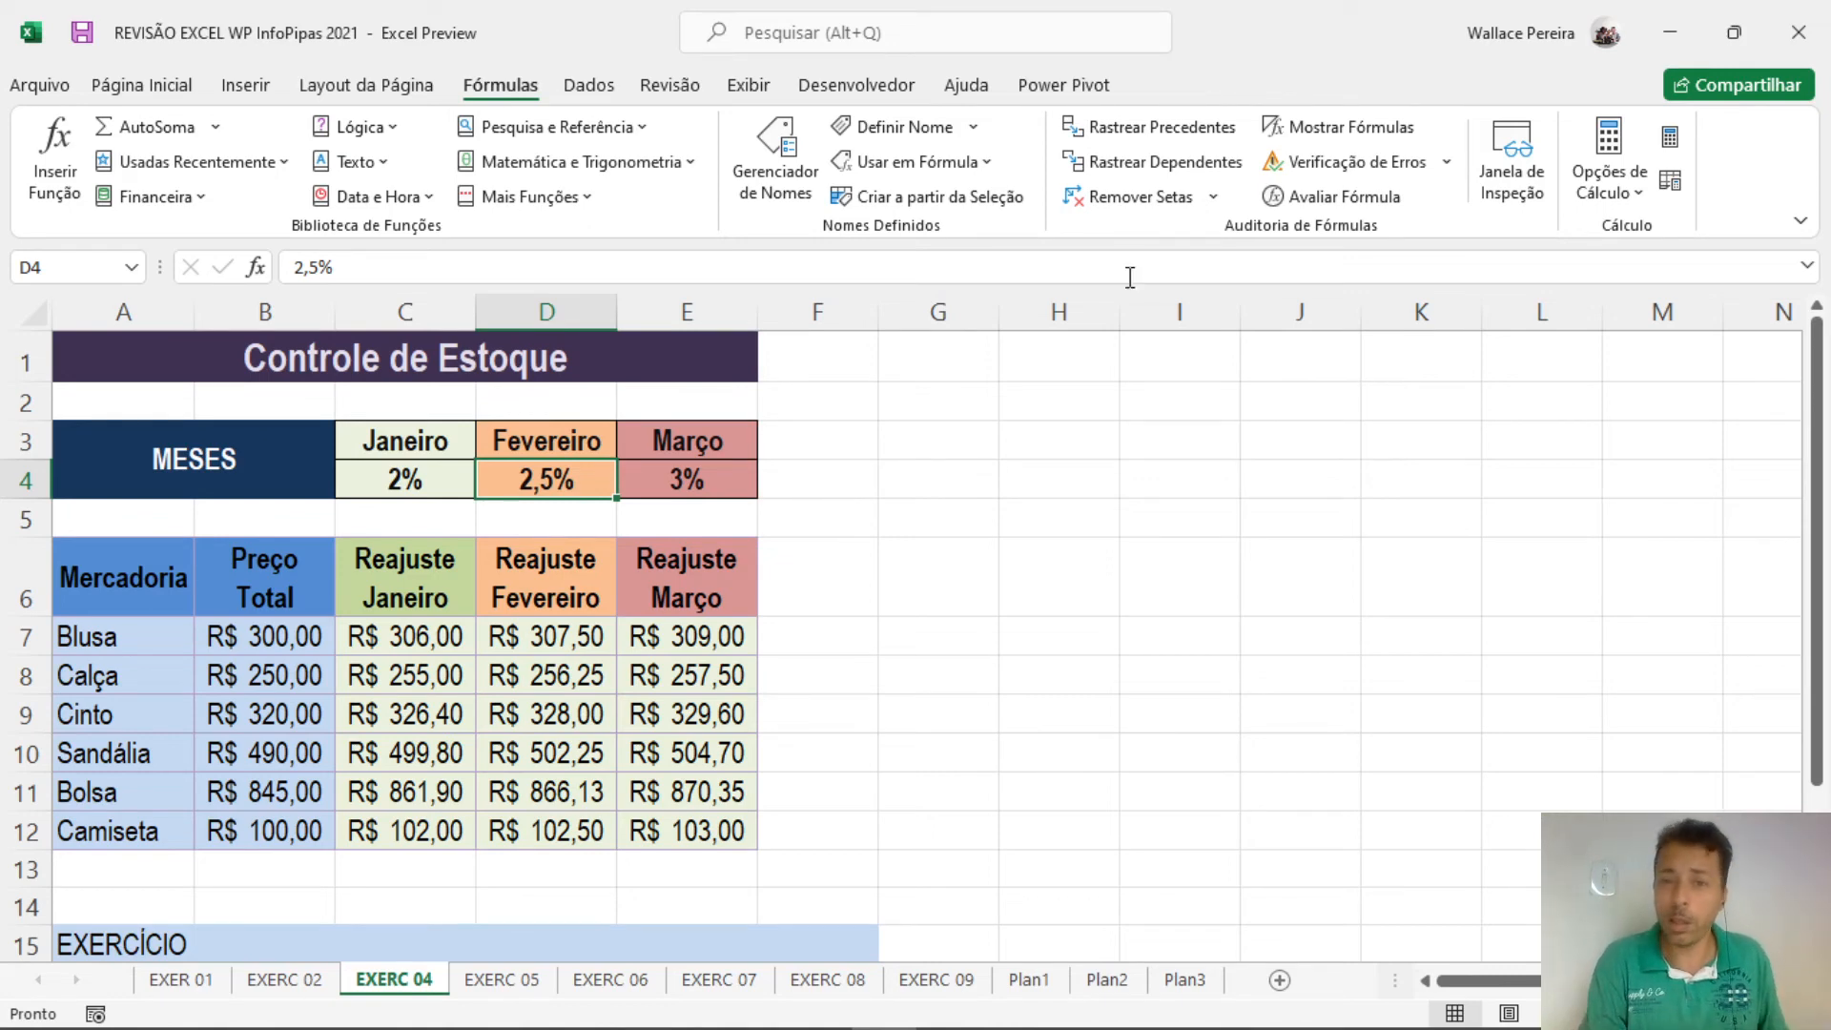
left_click(1134, 171)
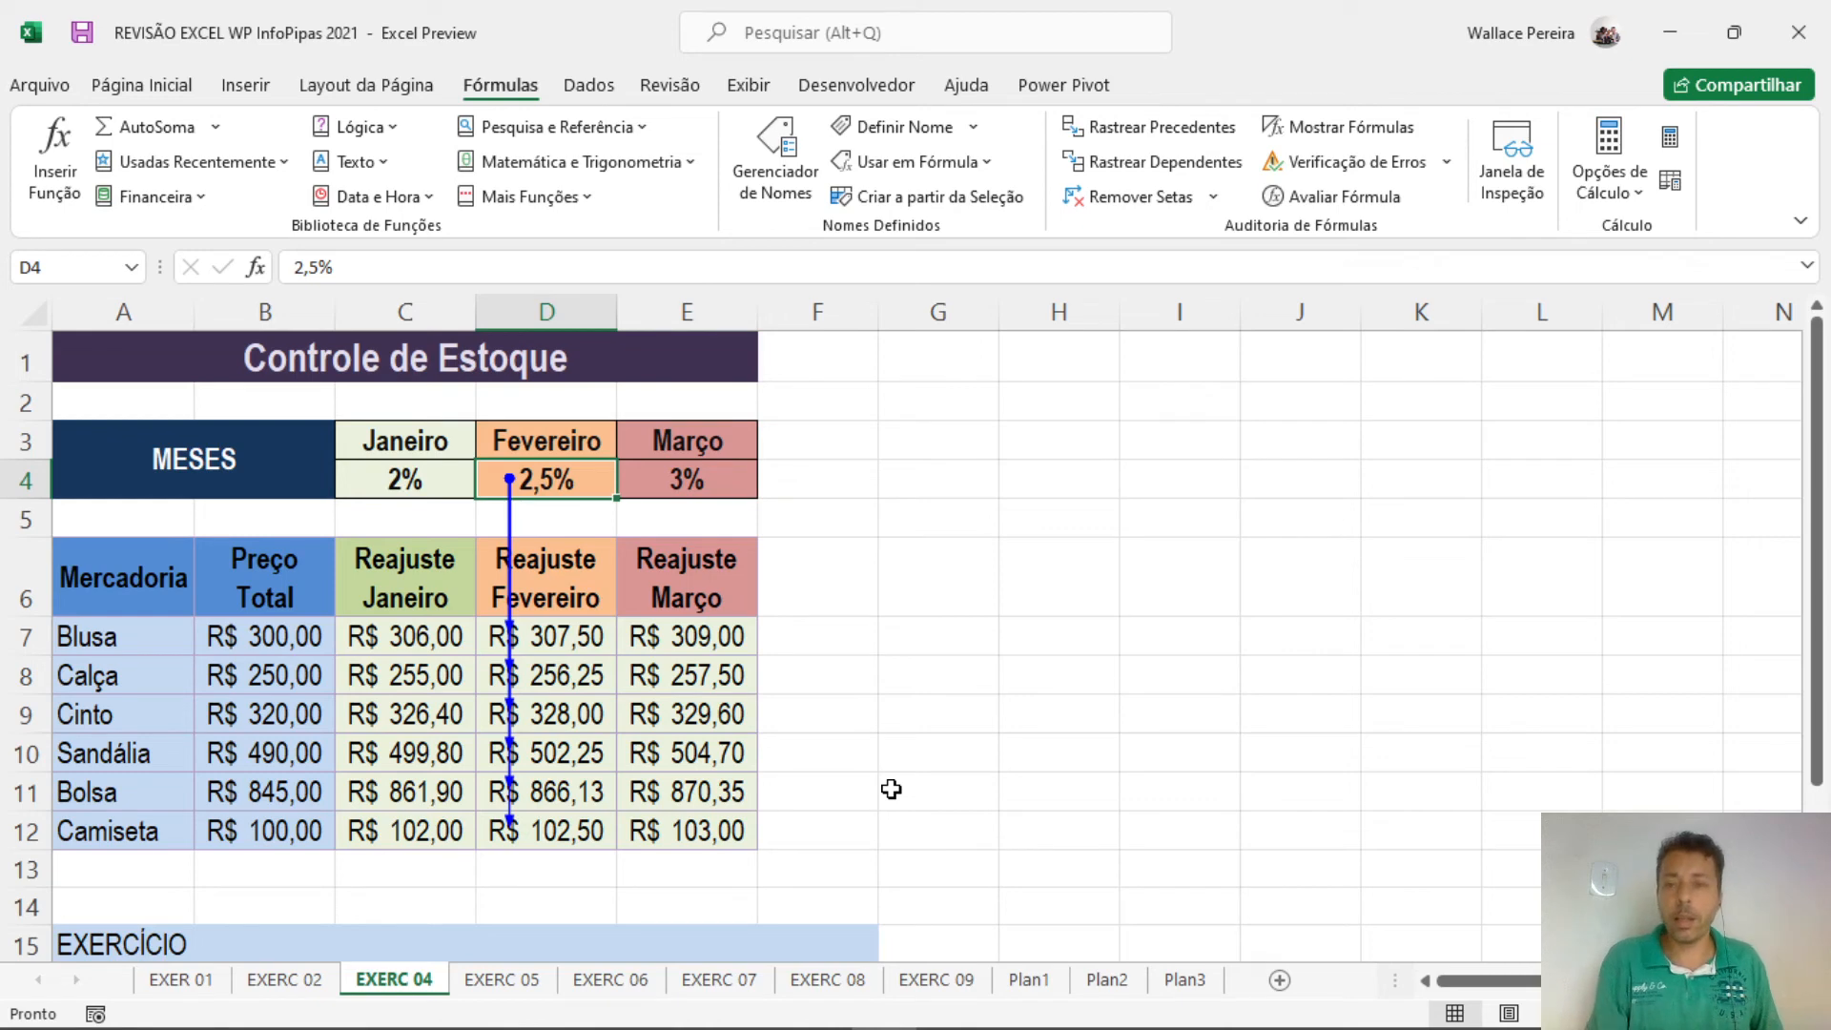
left_click(1122, 200)
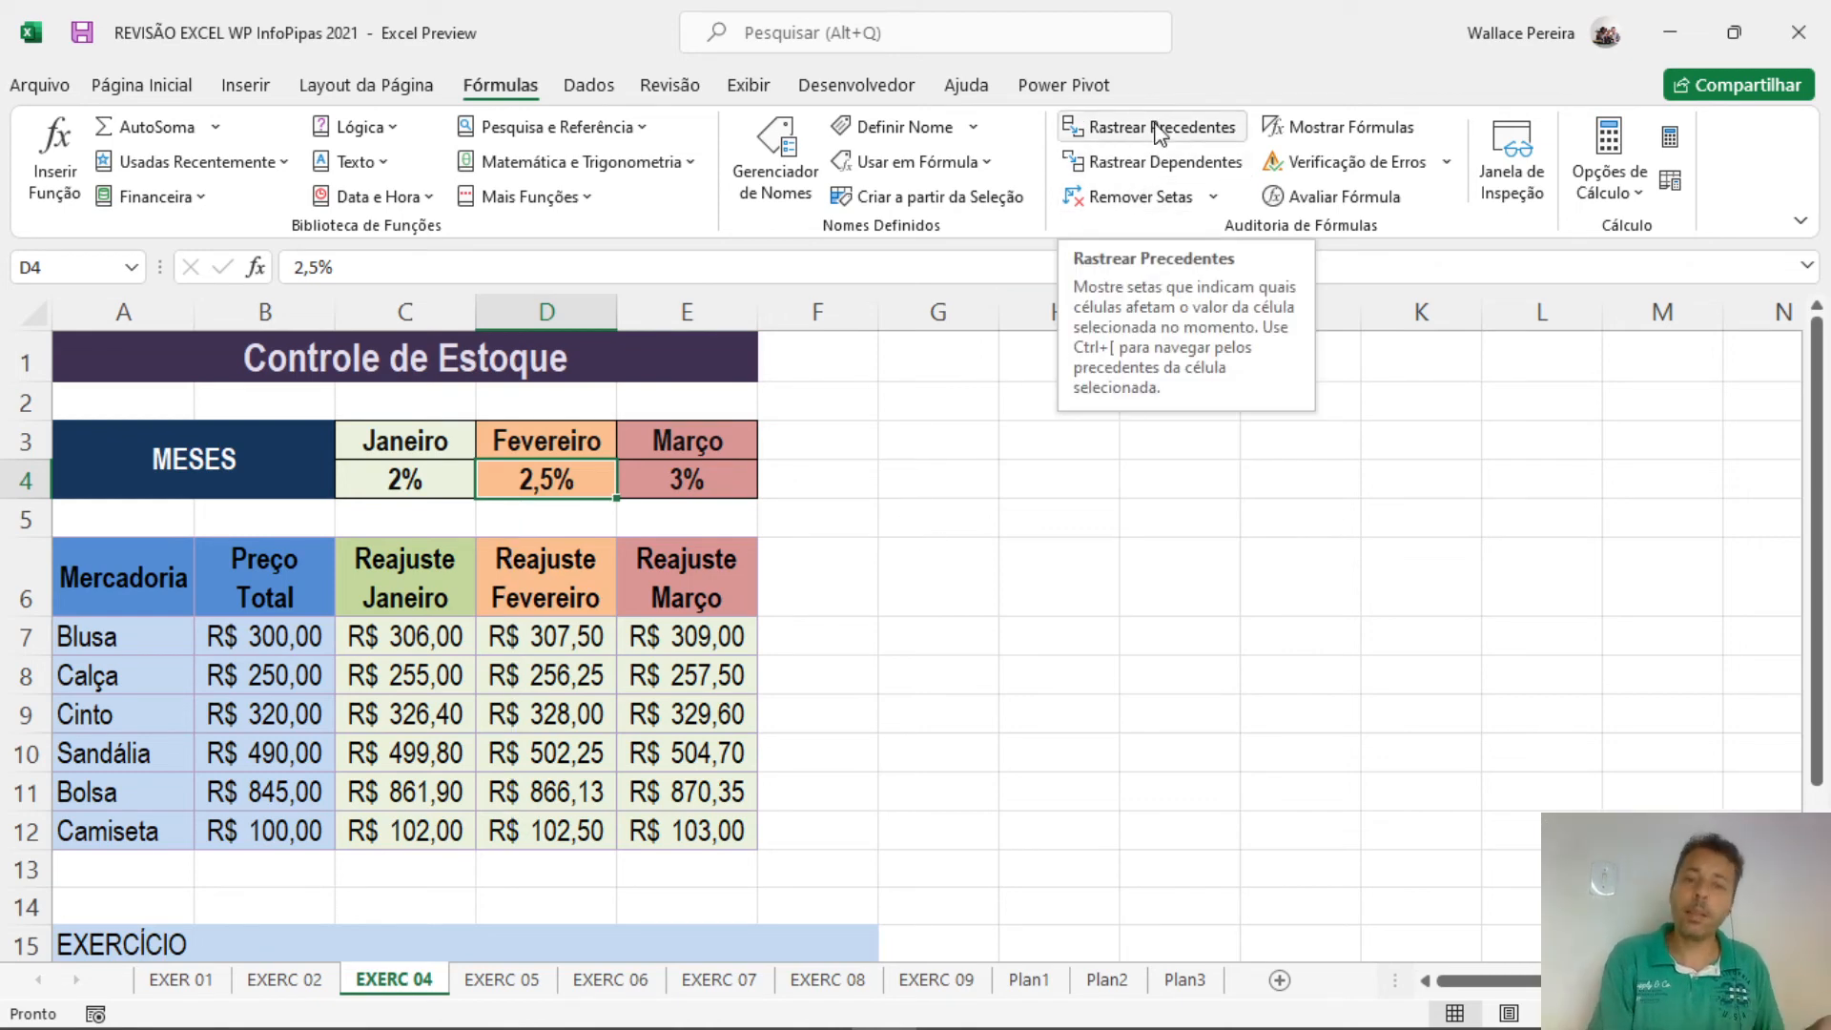
Trace the precedents of the February adjustment for Cinto in D9 once more and clear the arrows.
left_click(550, 705)
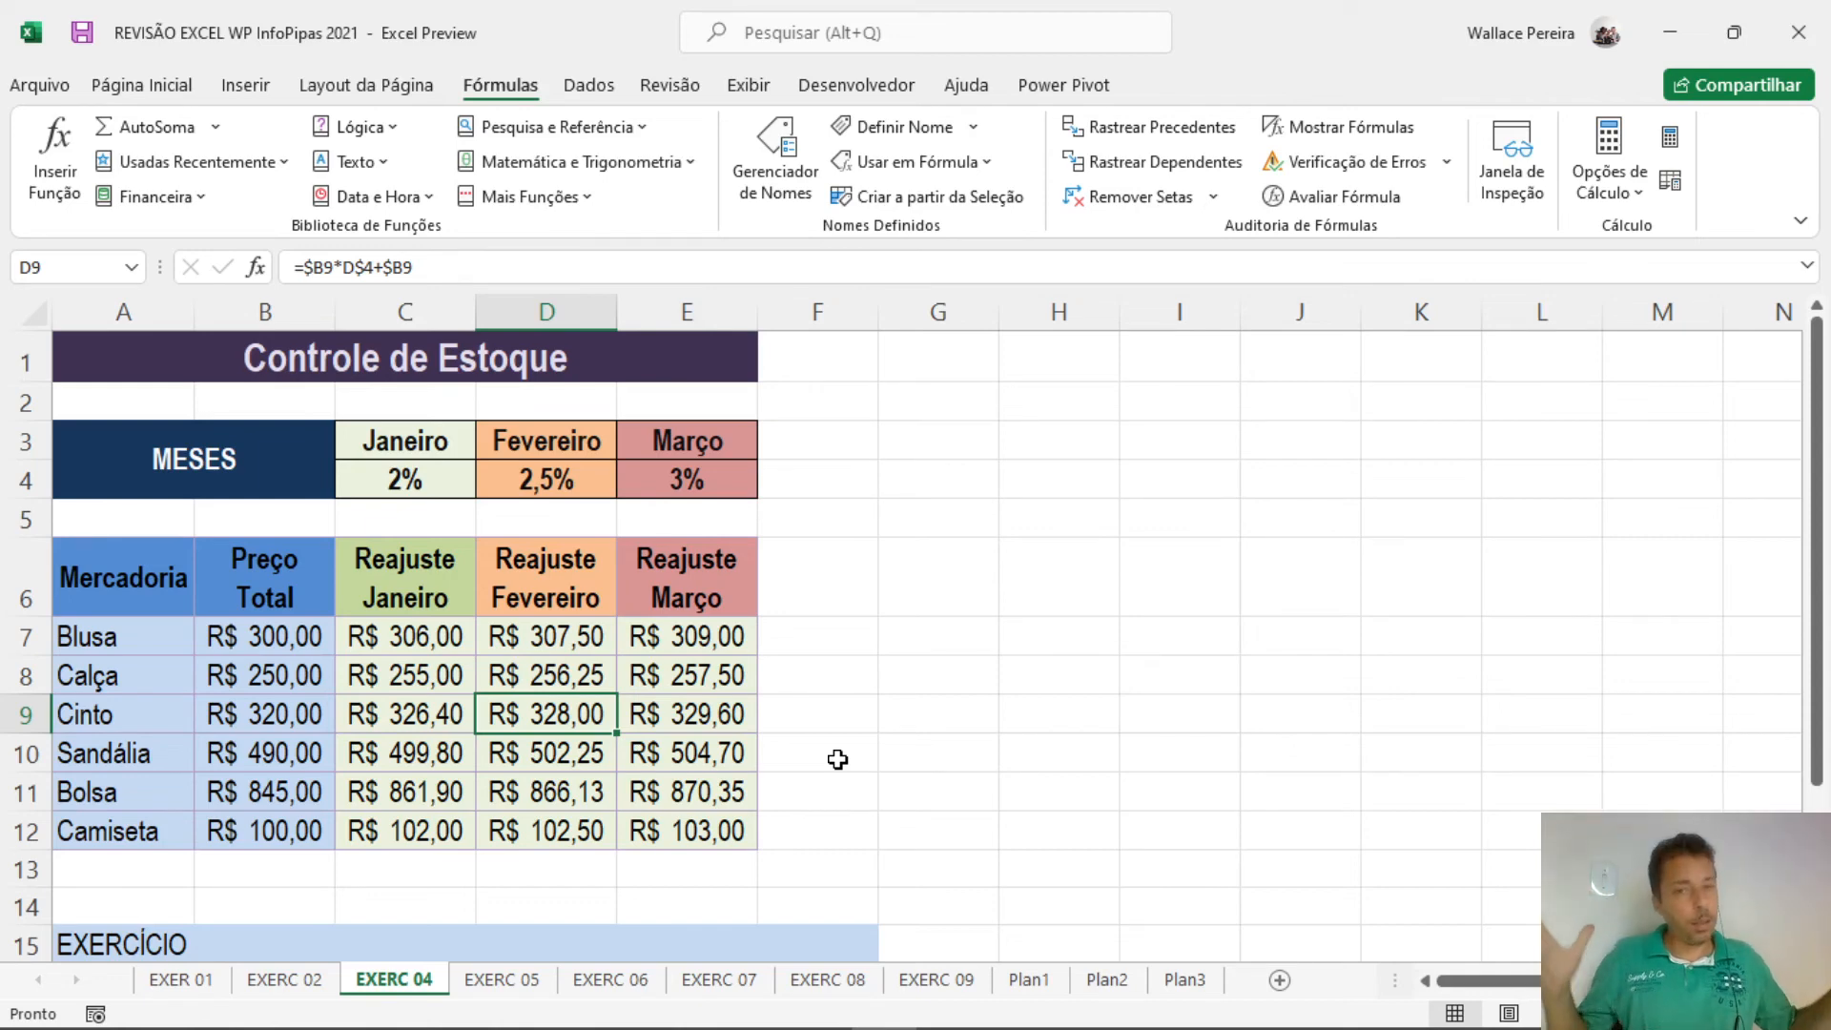
left_click(1183, 127)
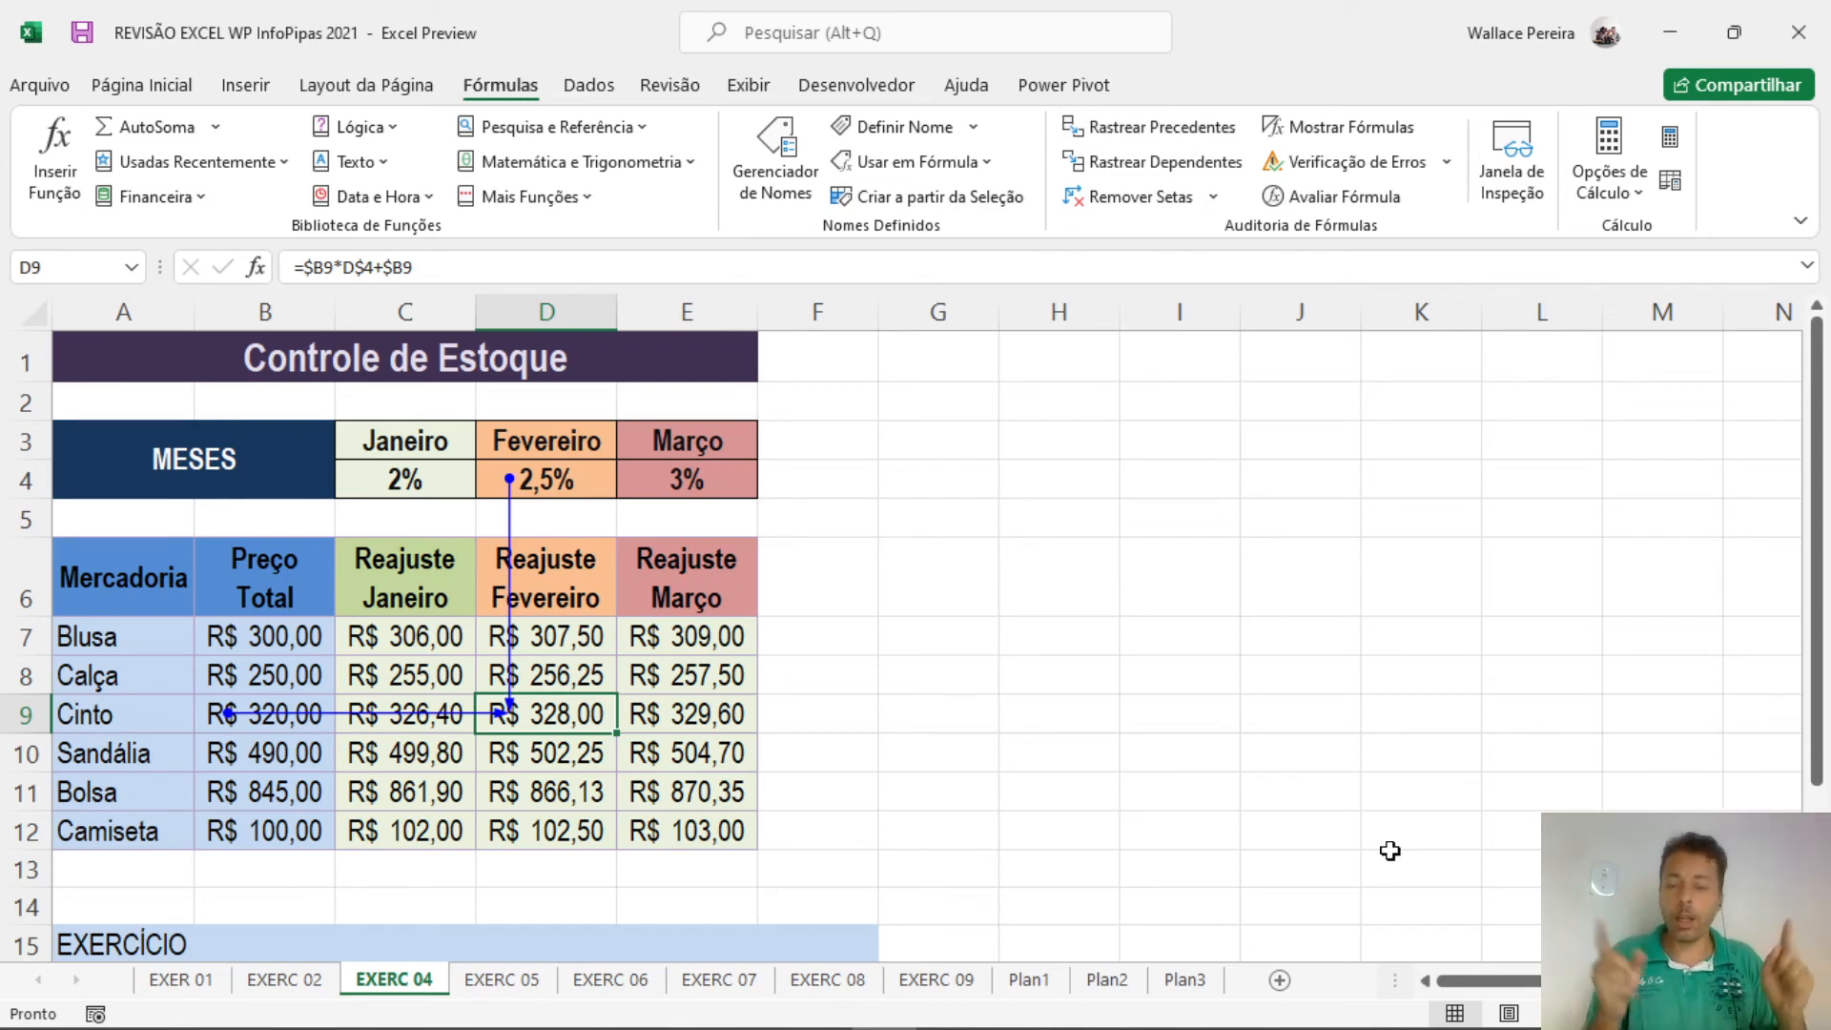
left_click(1135, 199)
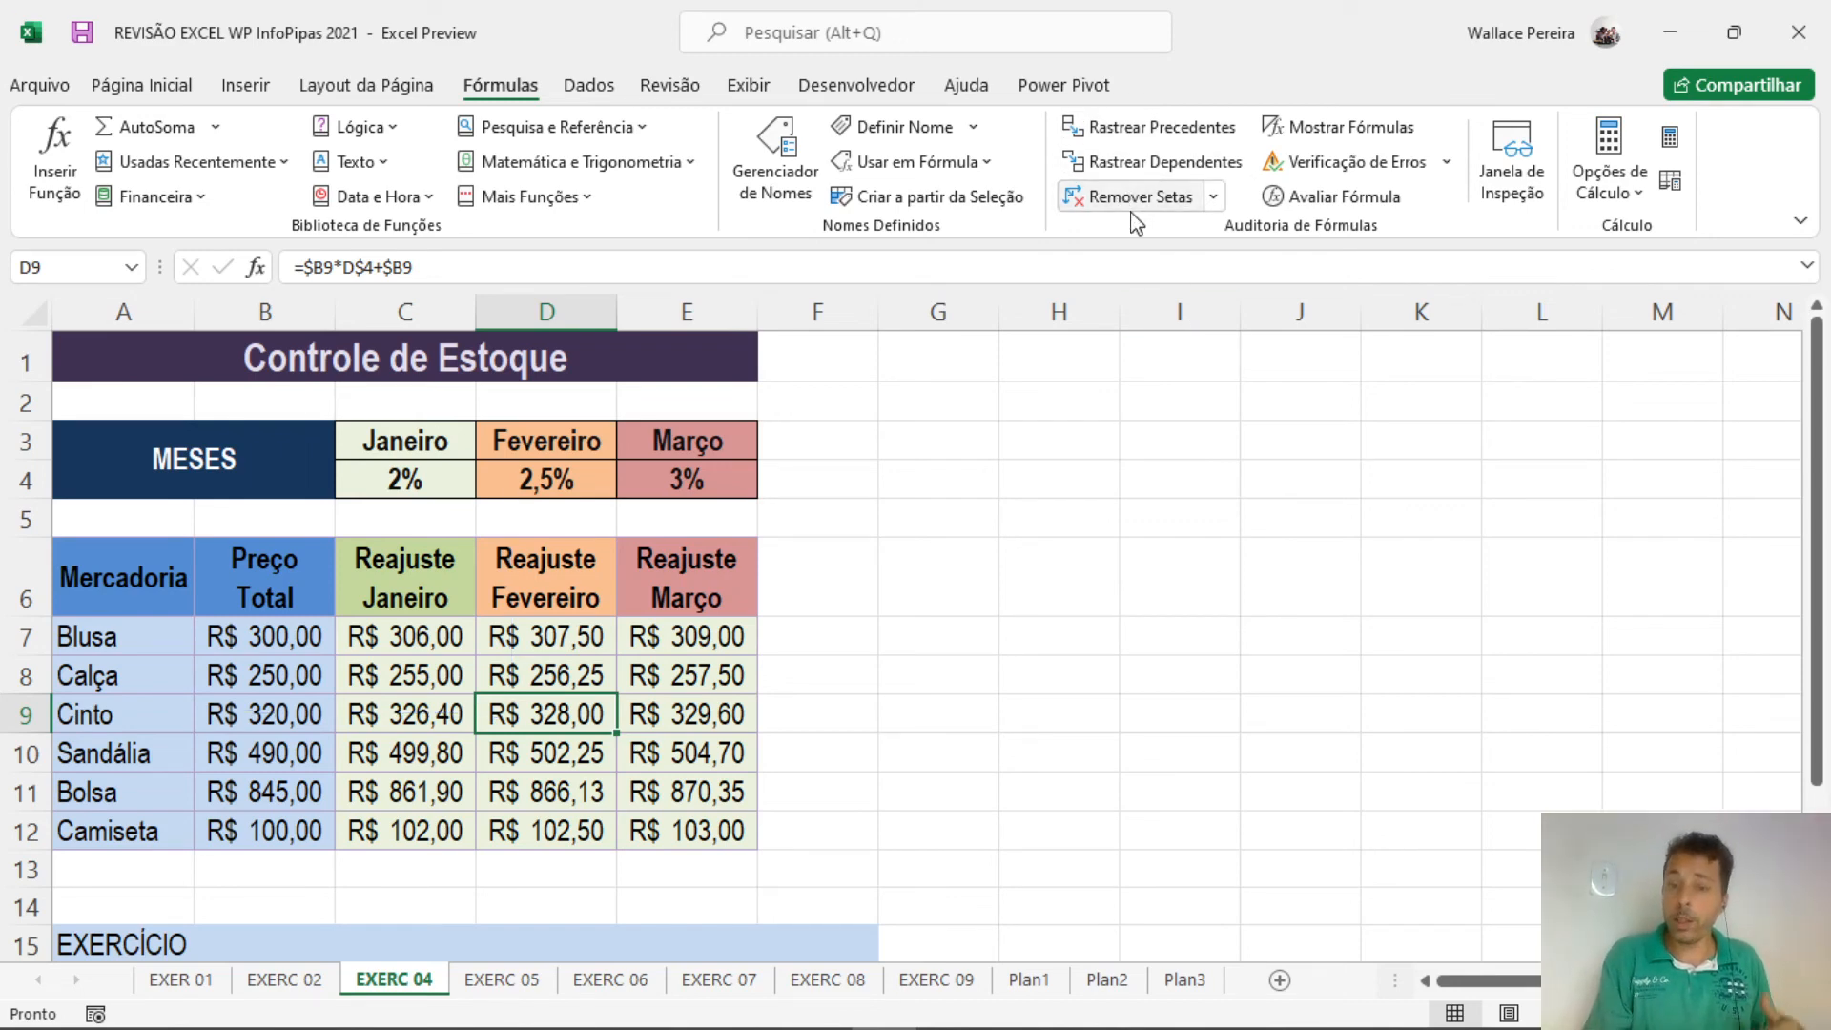
Trace the dependents of Cinto's total price in B9 and remove the arrows.
left_click(278, 714)
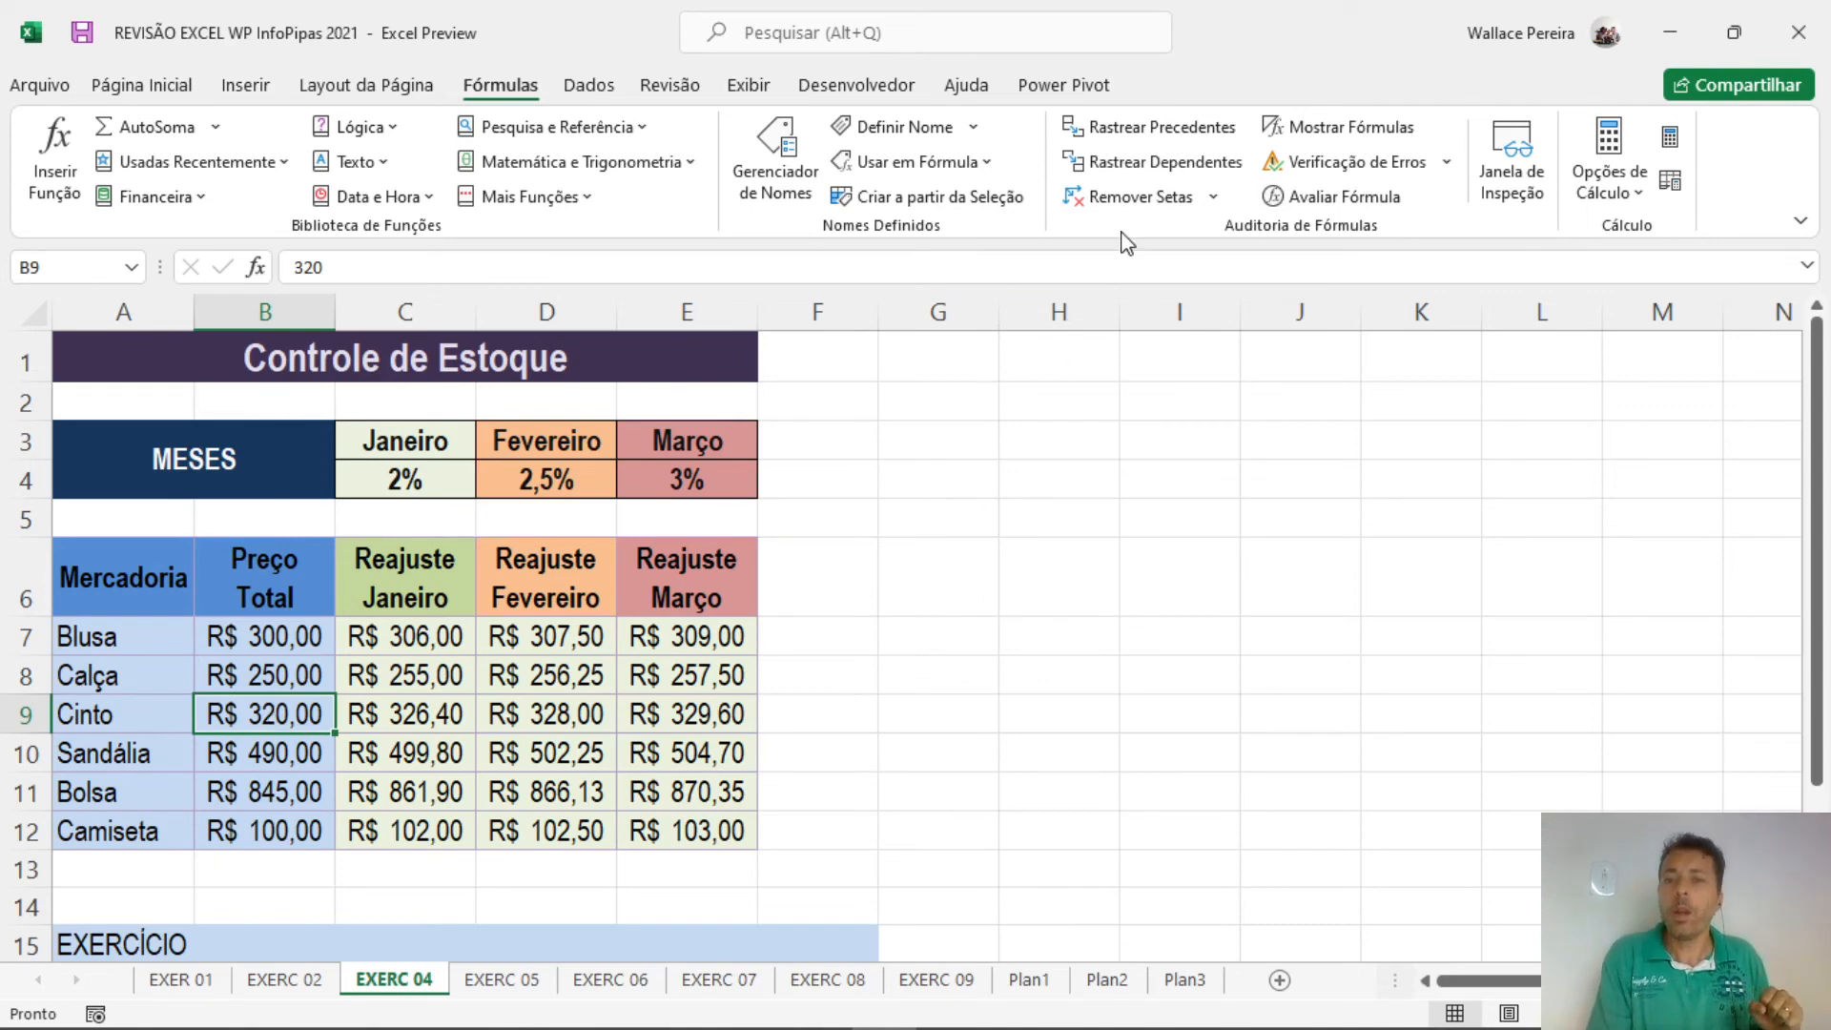
left_click(1157, 167)
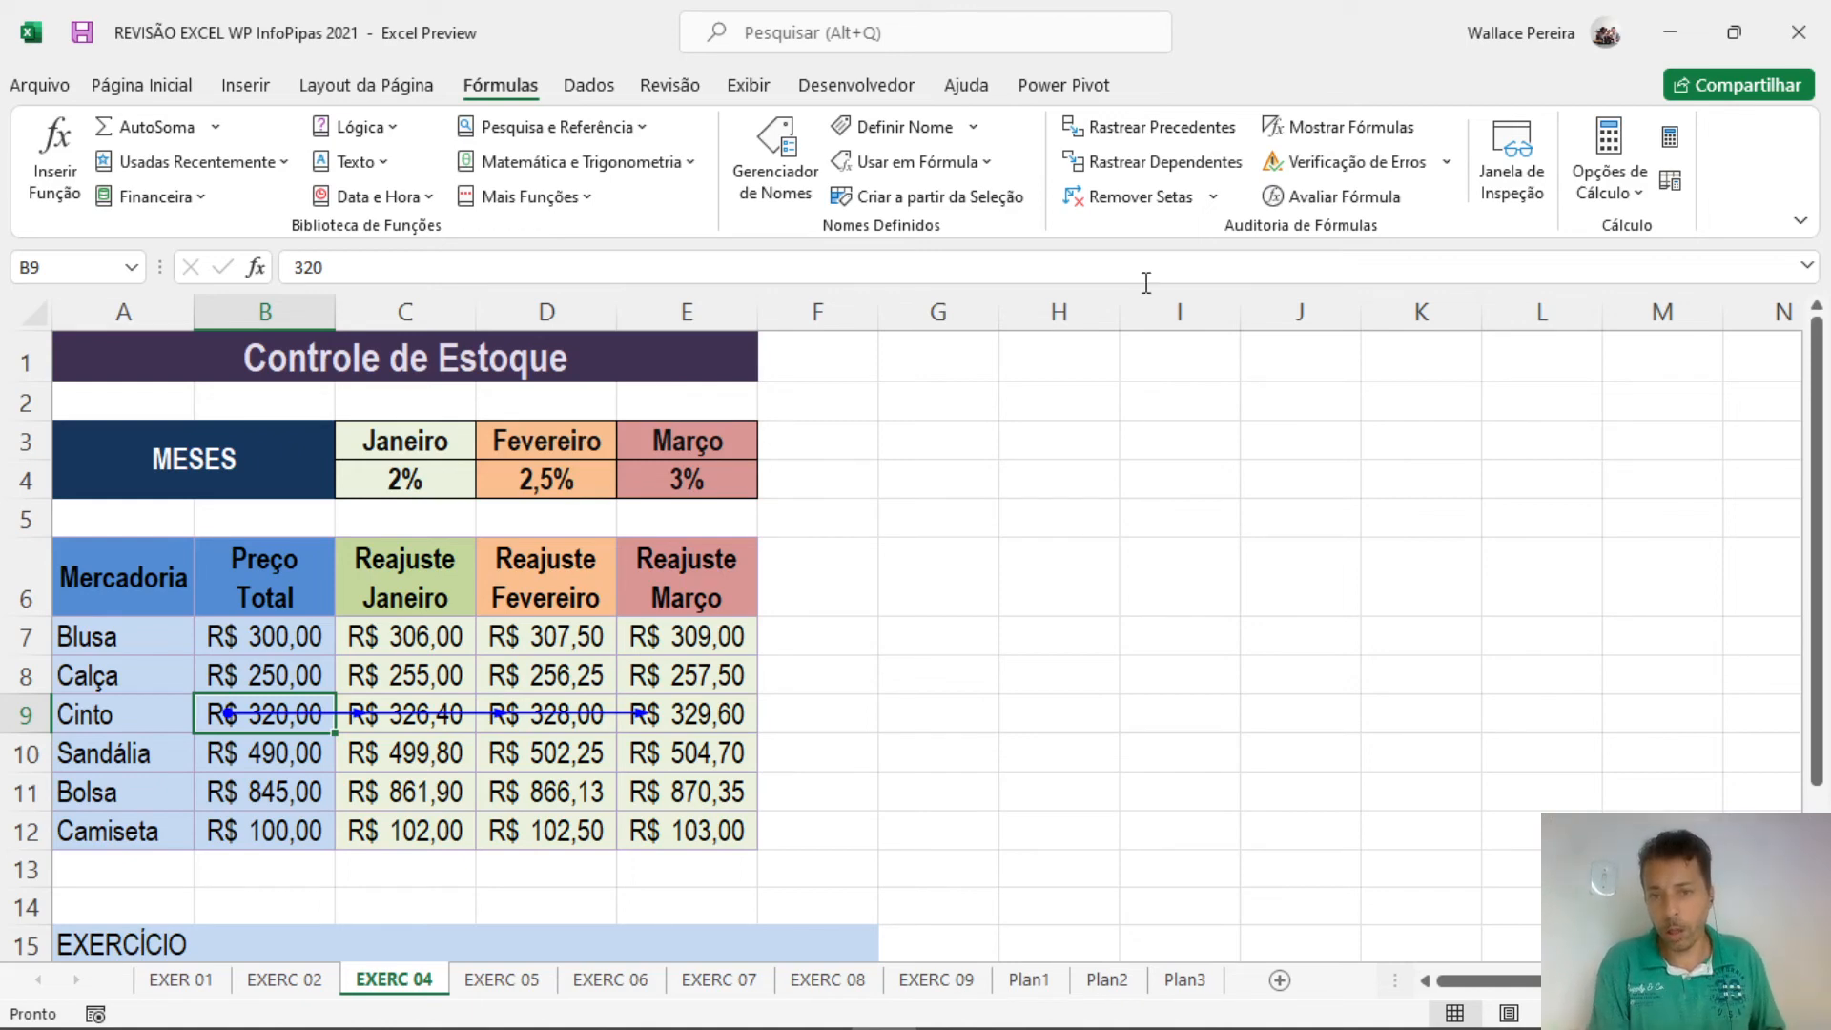
left_click(1135, 205)
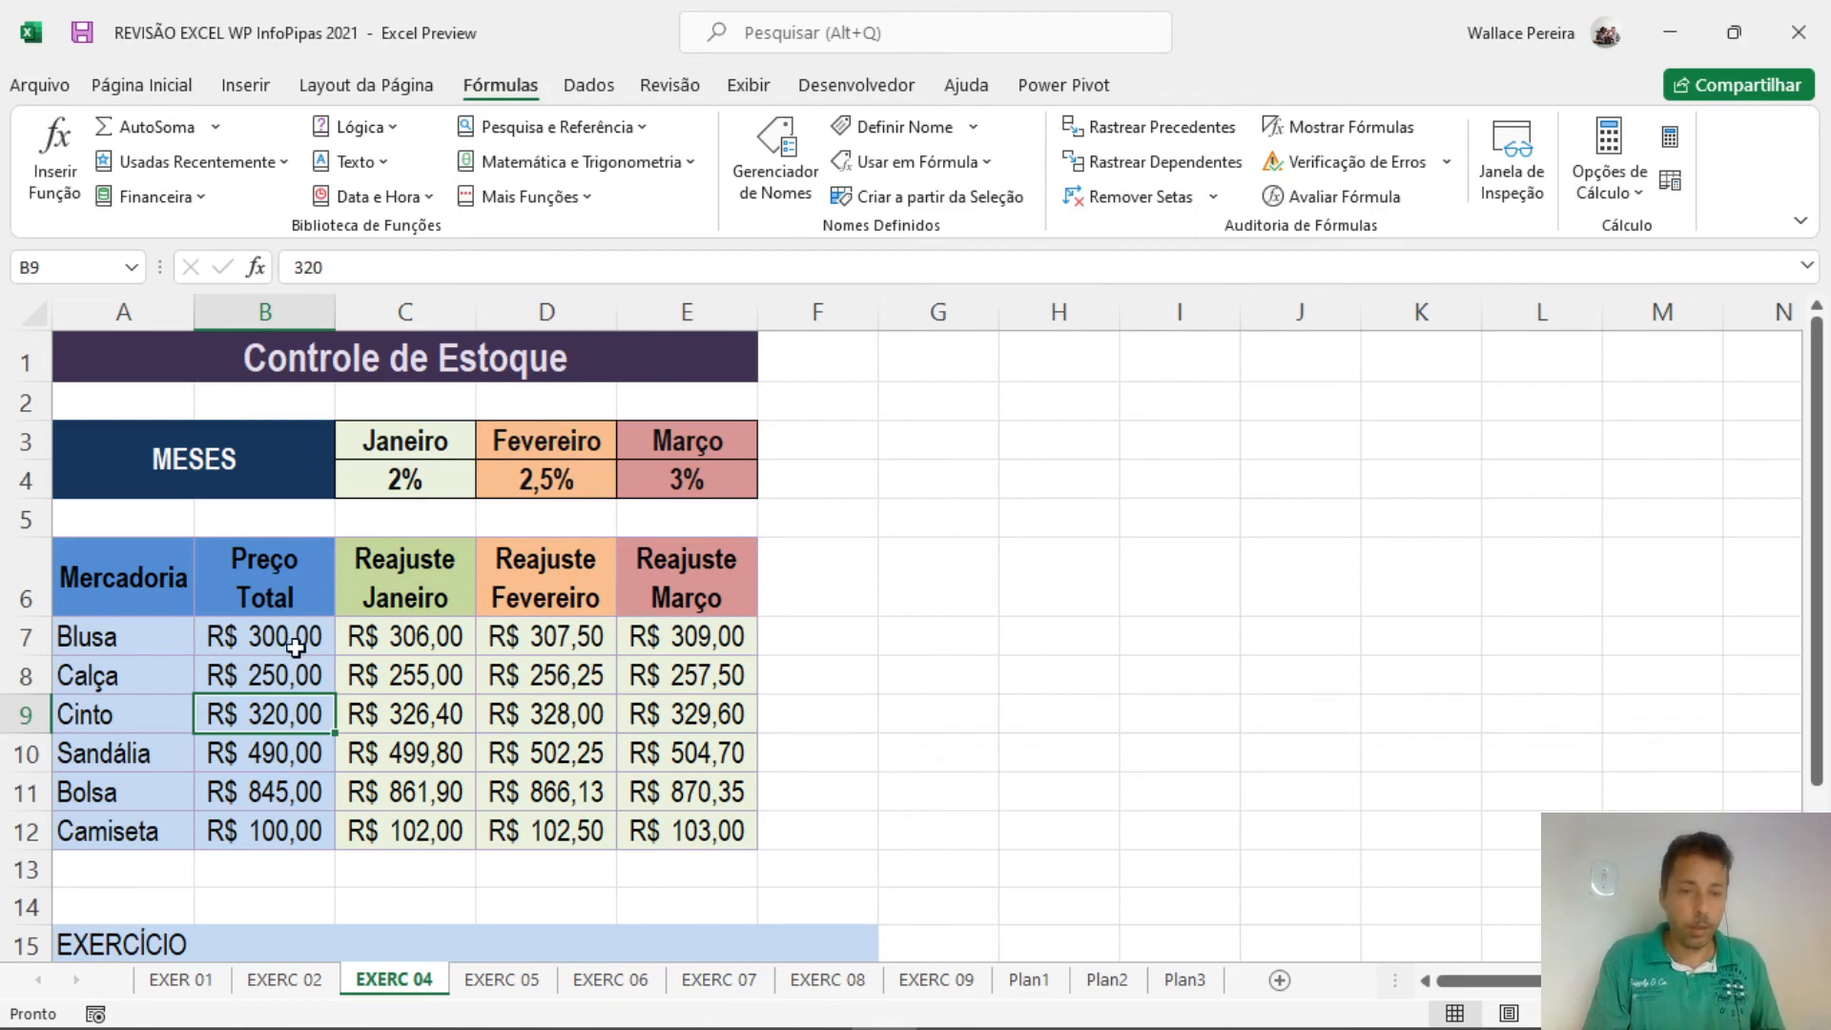
Inspect the mixed-reference formula for Blusa's January adjustment in C7 and leave it as is.
double_click(424, 636)
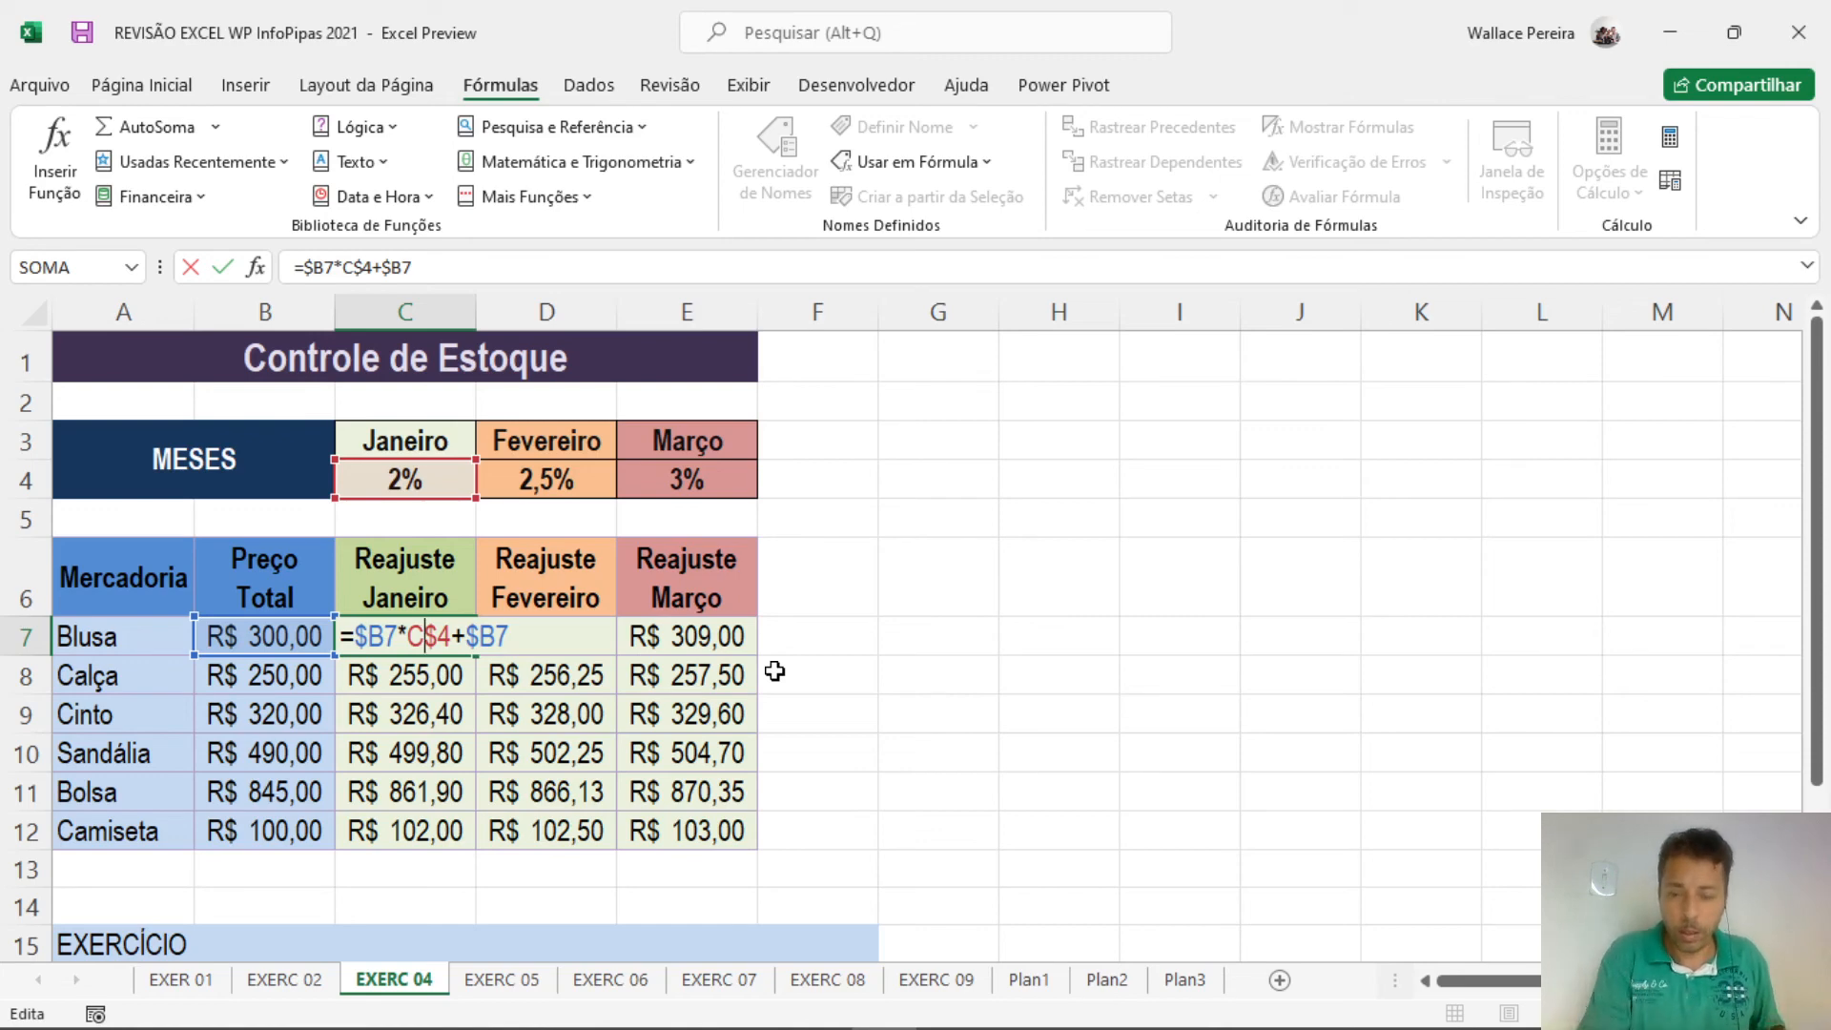
key("ctrl+Return")
Build the trial formula =E4*$E$7 in H7 with an absolute reference to E7, and discard it.
left_click(1054, 643)
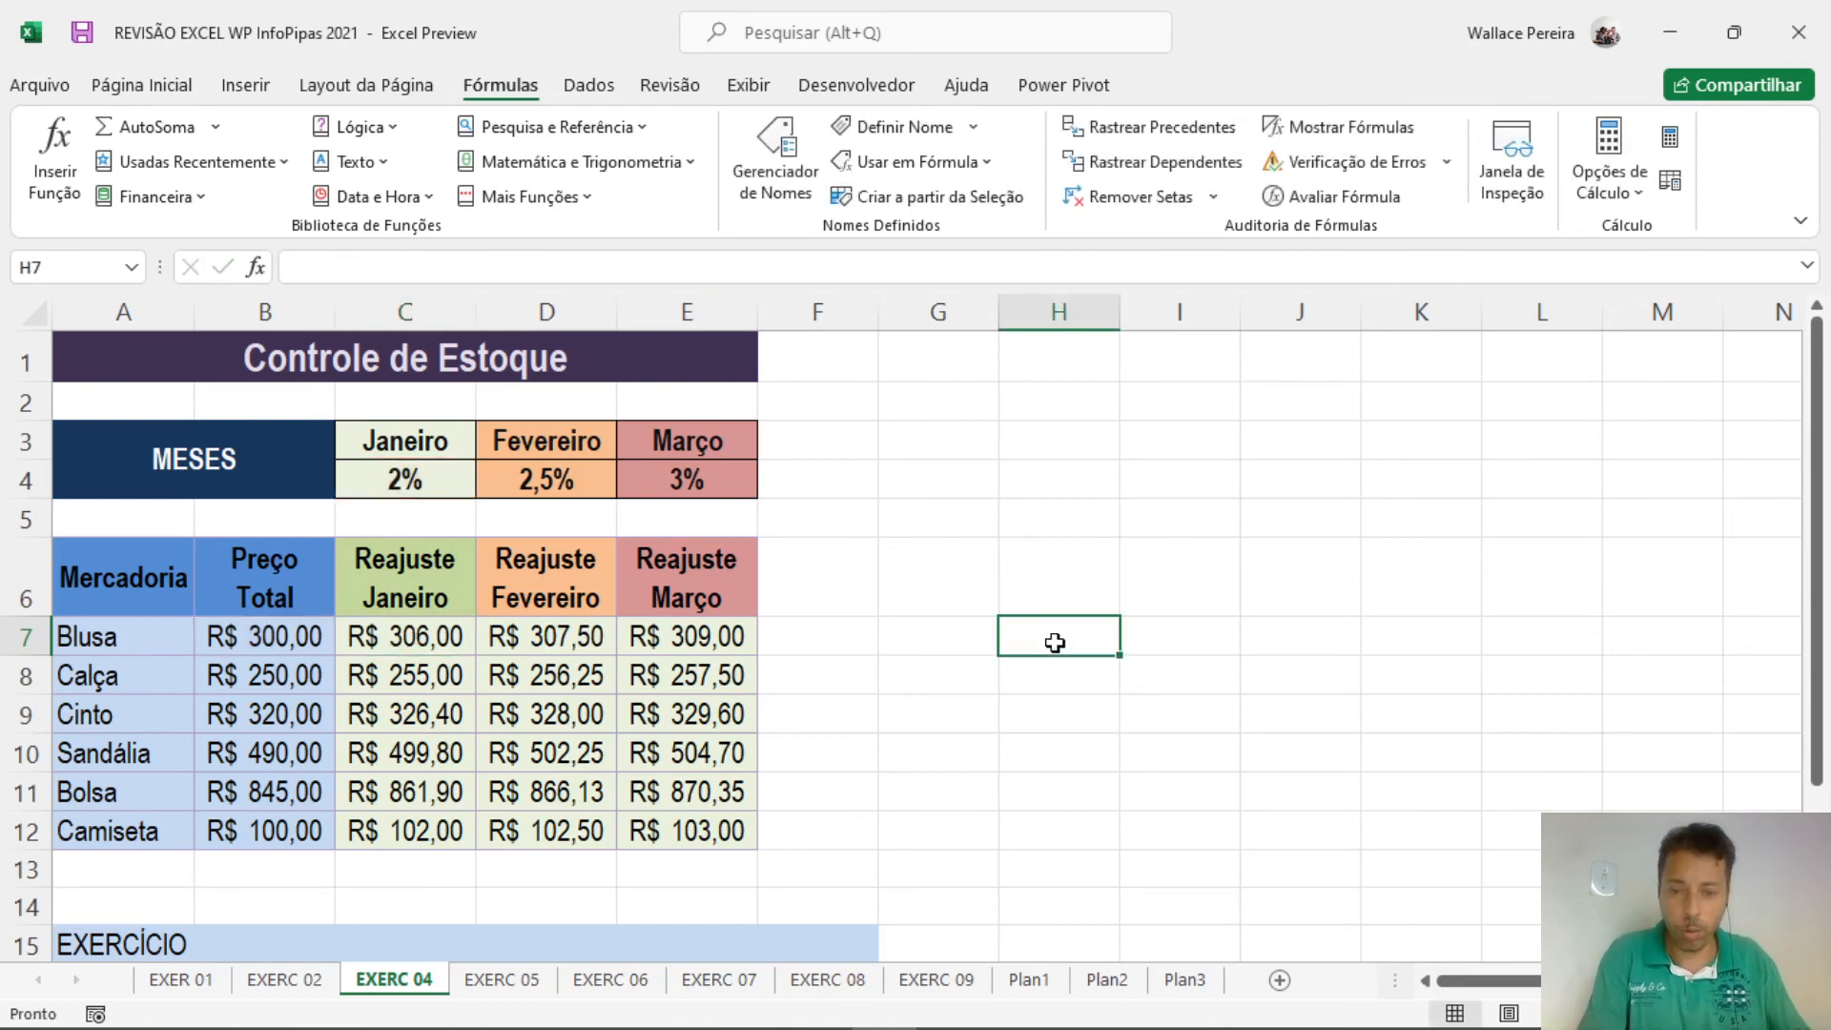
type("=")
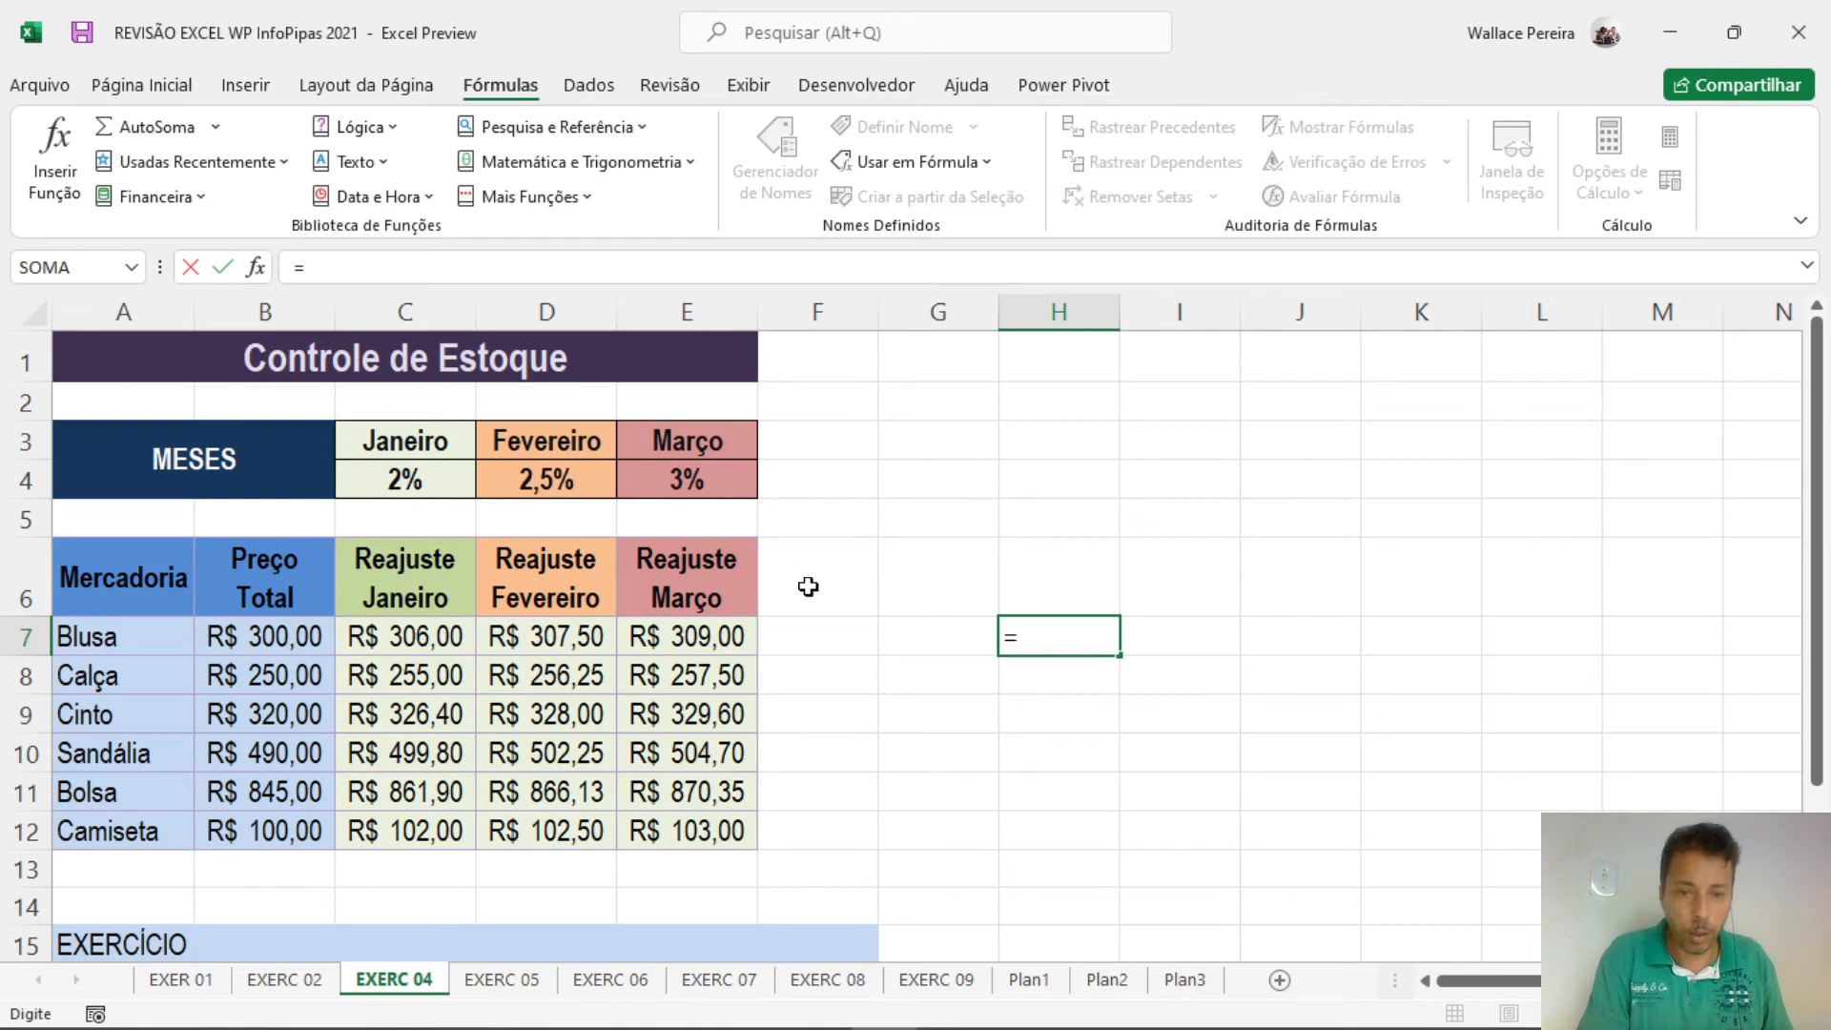
left_click(718, 489)
type("*")
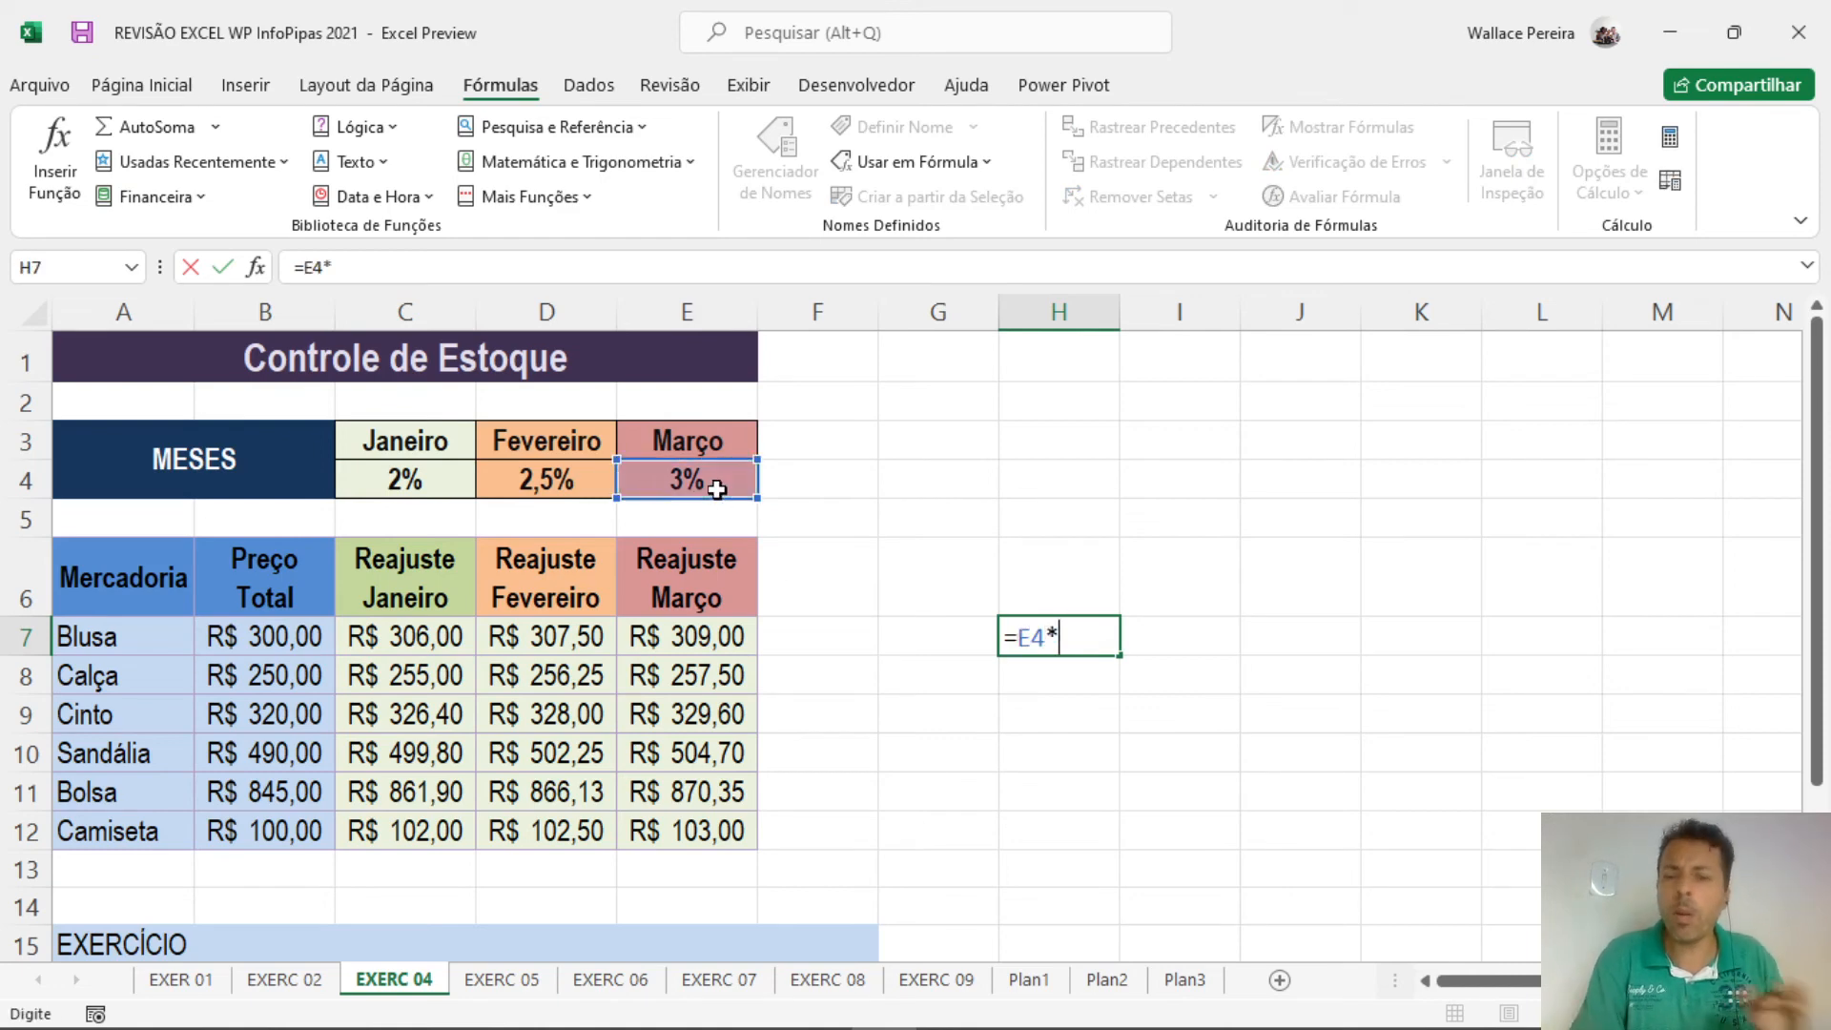
left_click(698, 634)
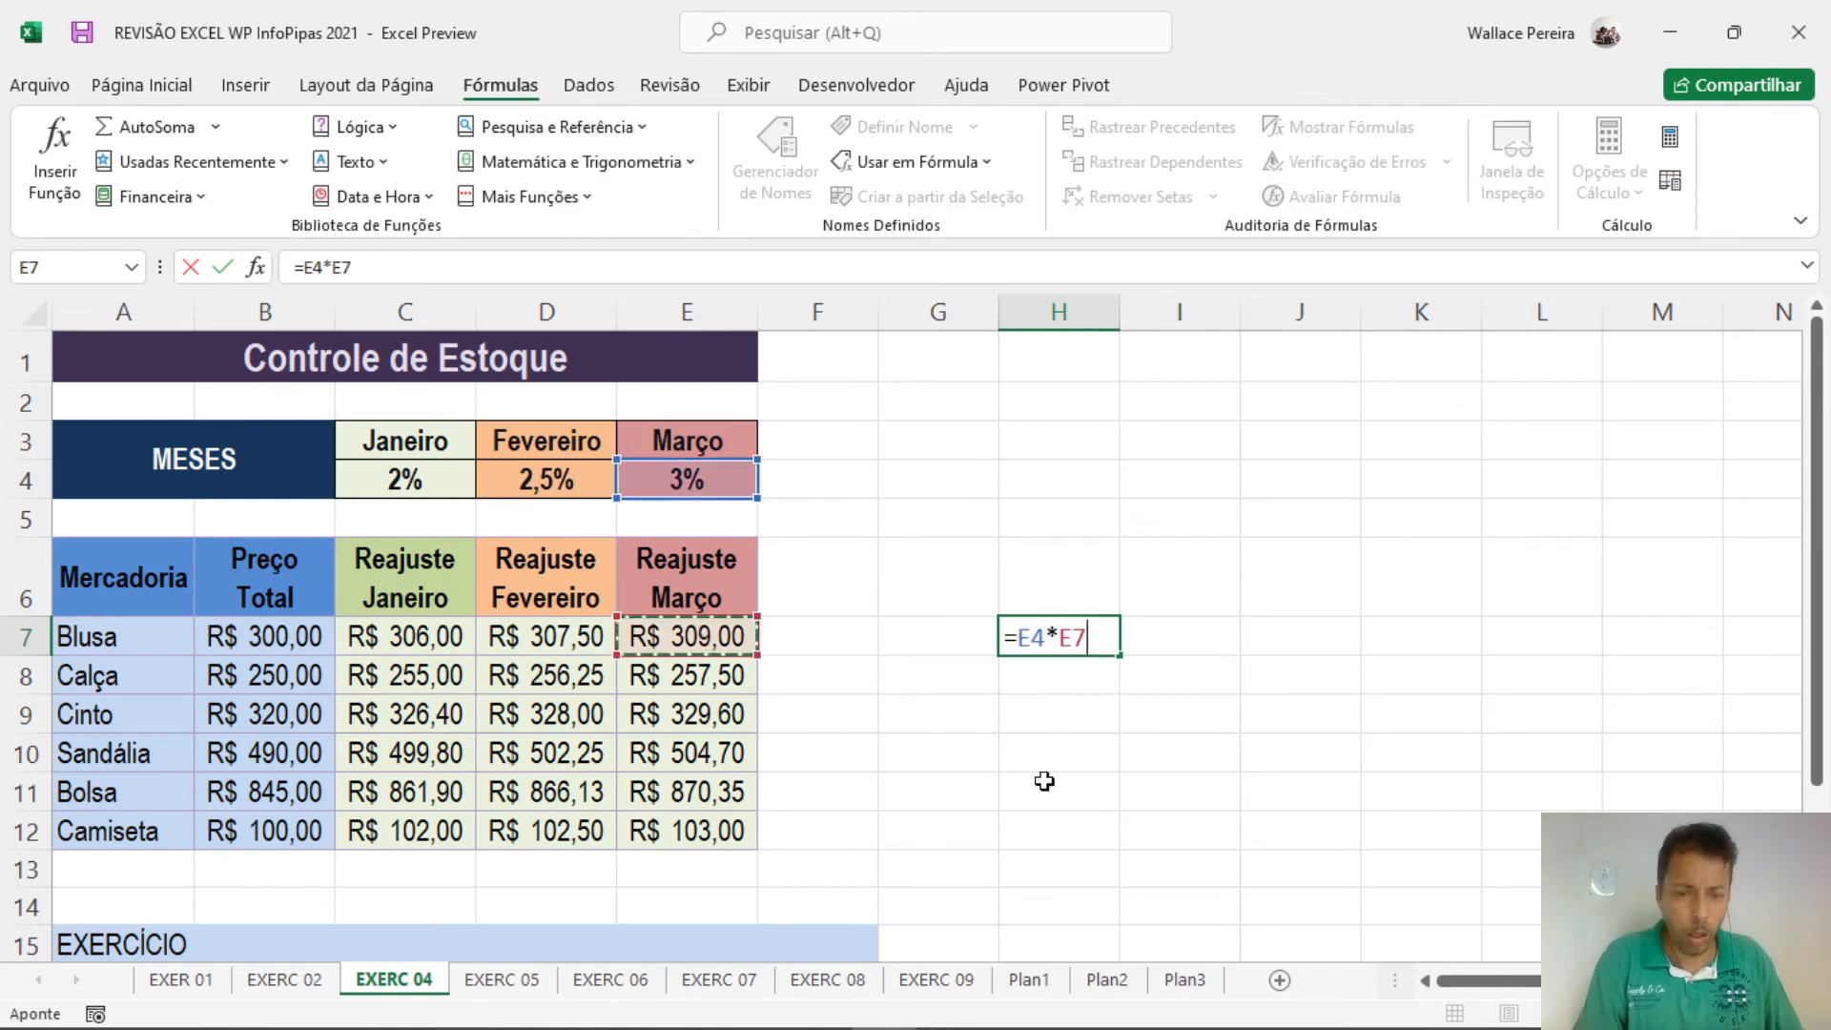
key("F4")
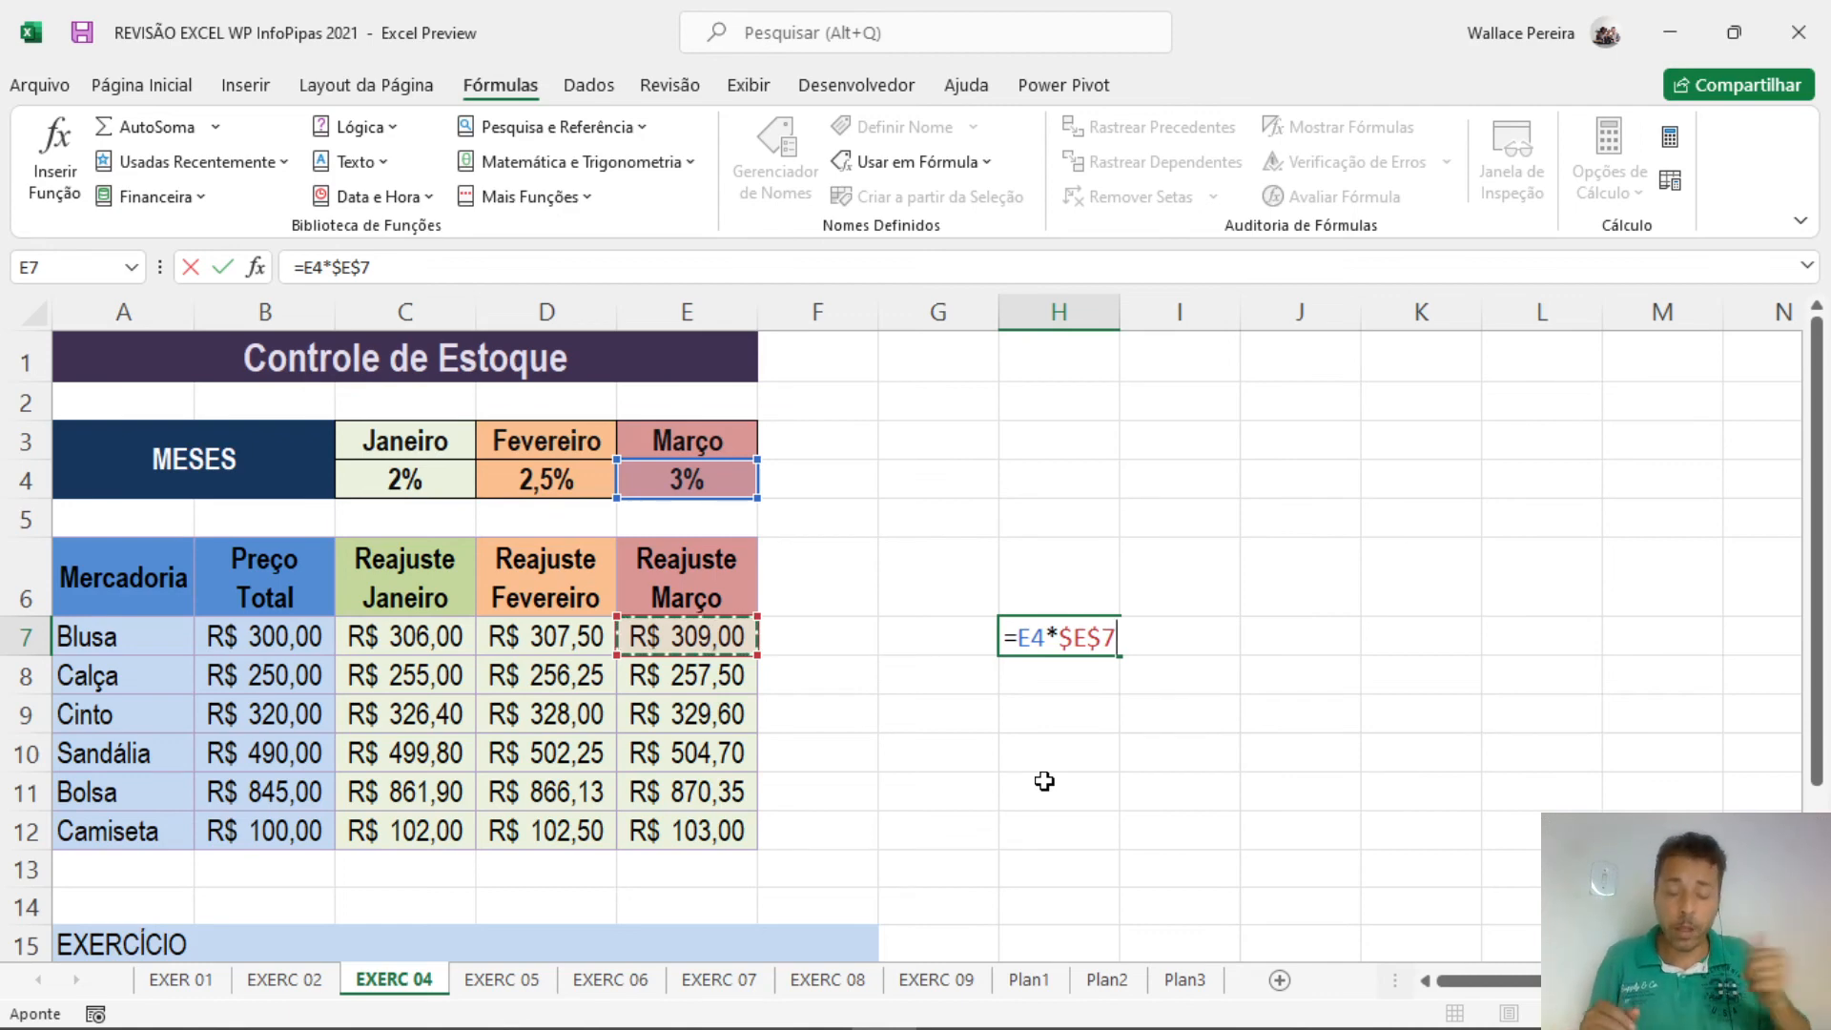
key("Escape")
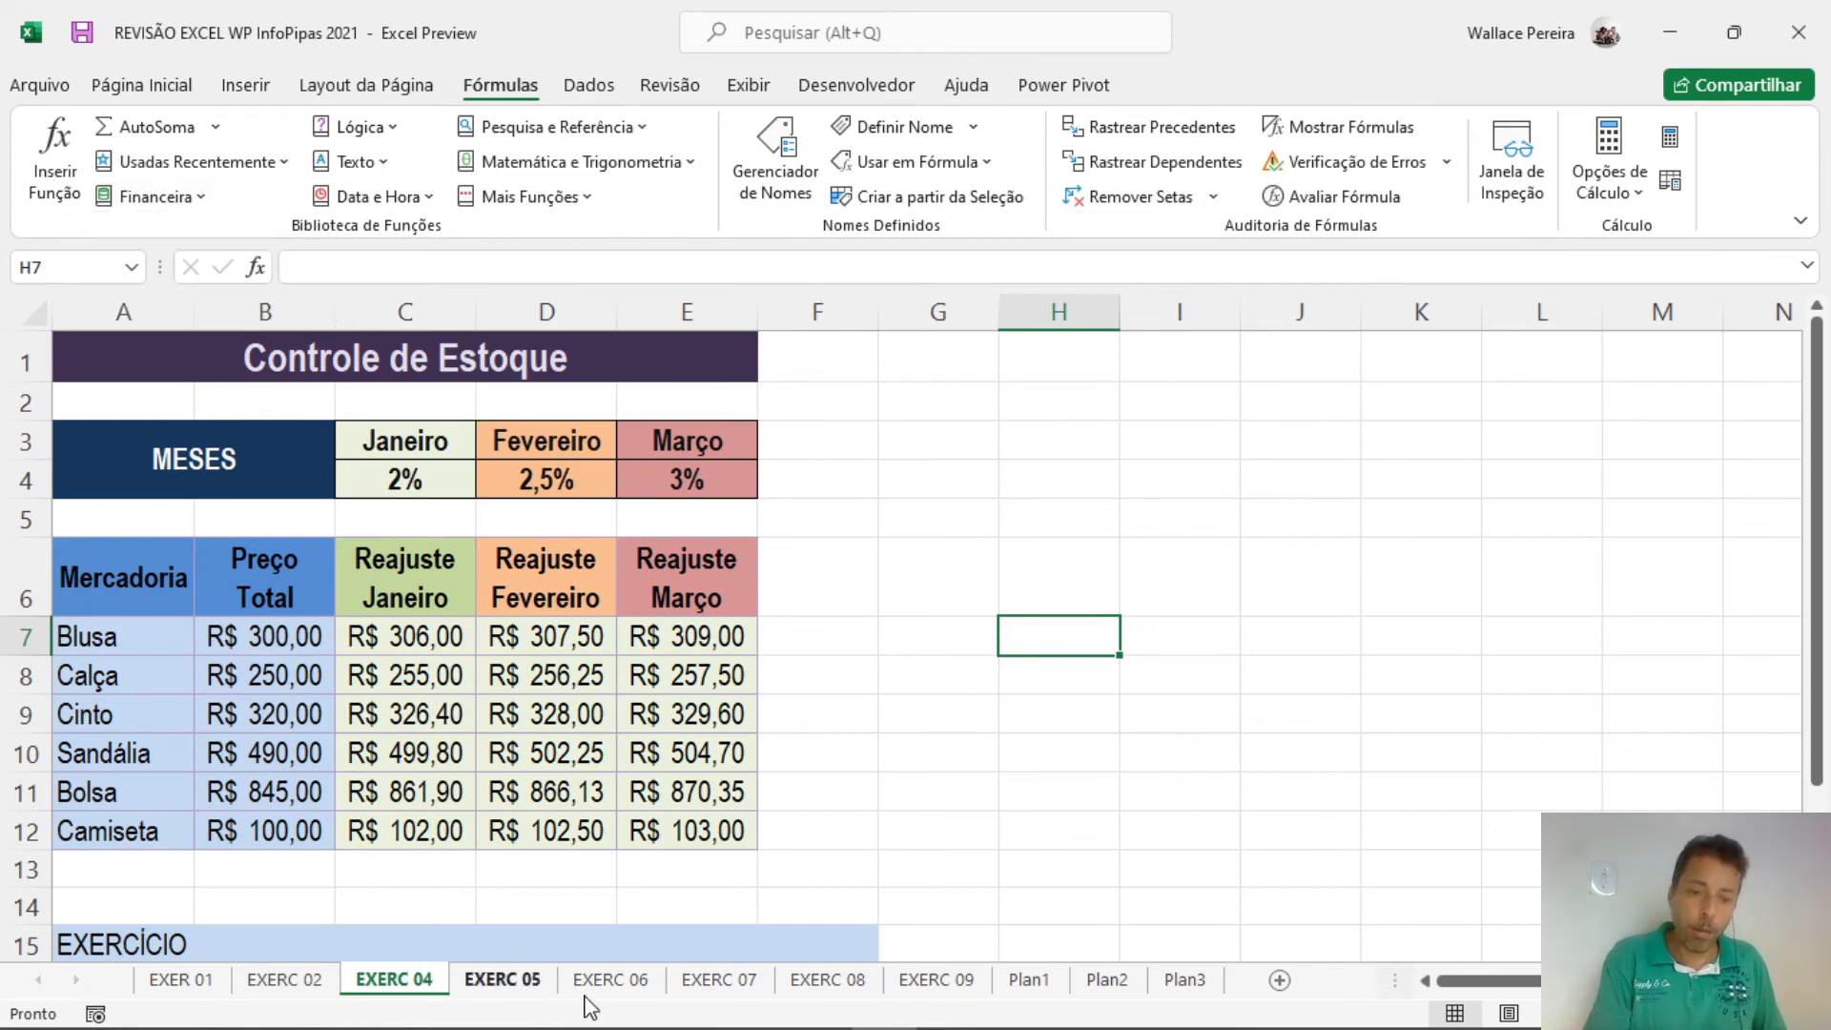
Open the EXERC 05 sheet and review the Folha de Pagamento table and its exercise instructions, including the Vale Transporte rule.
left_click(527, 984)
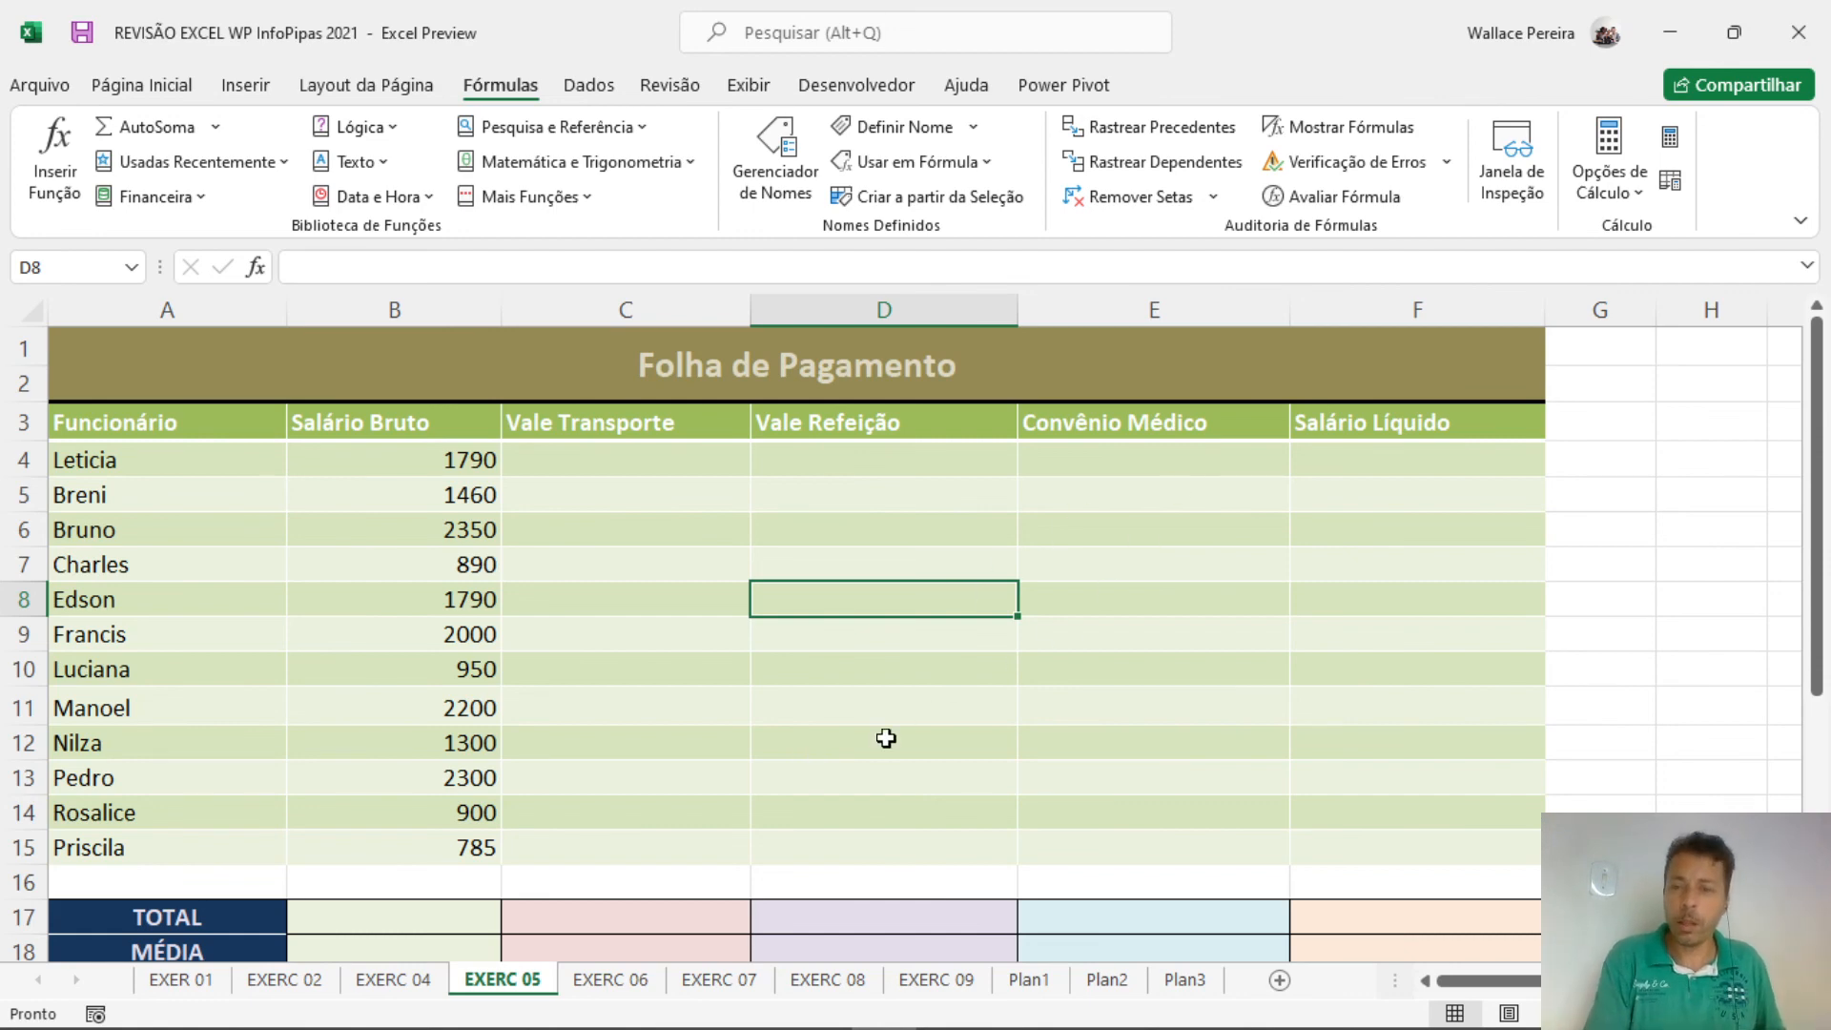
left_click(1332, 462)
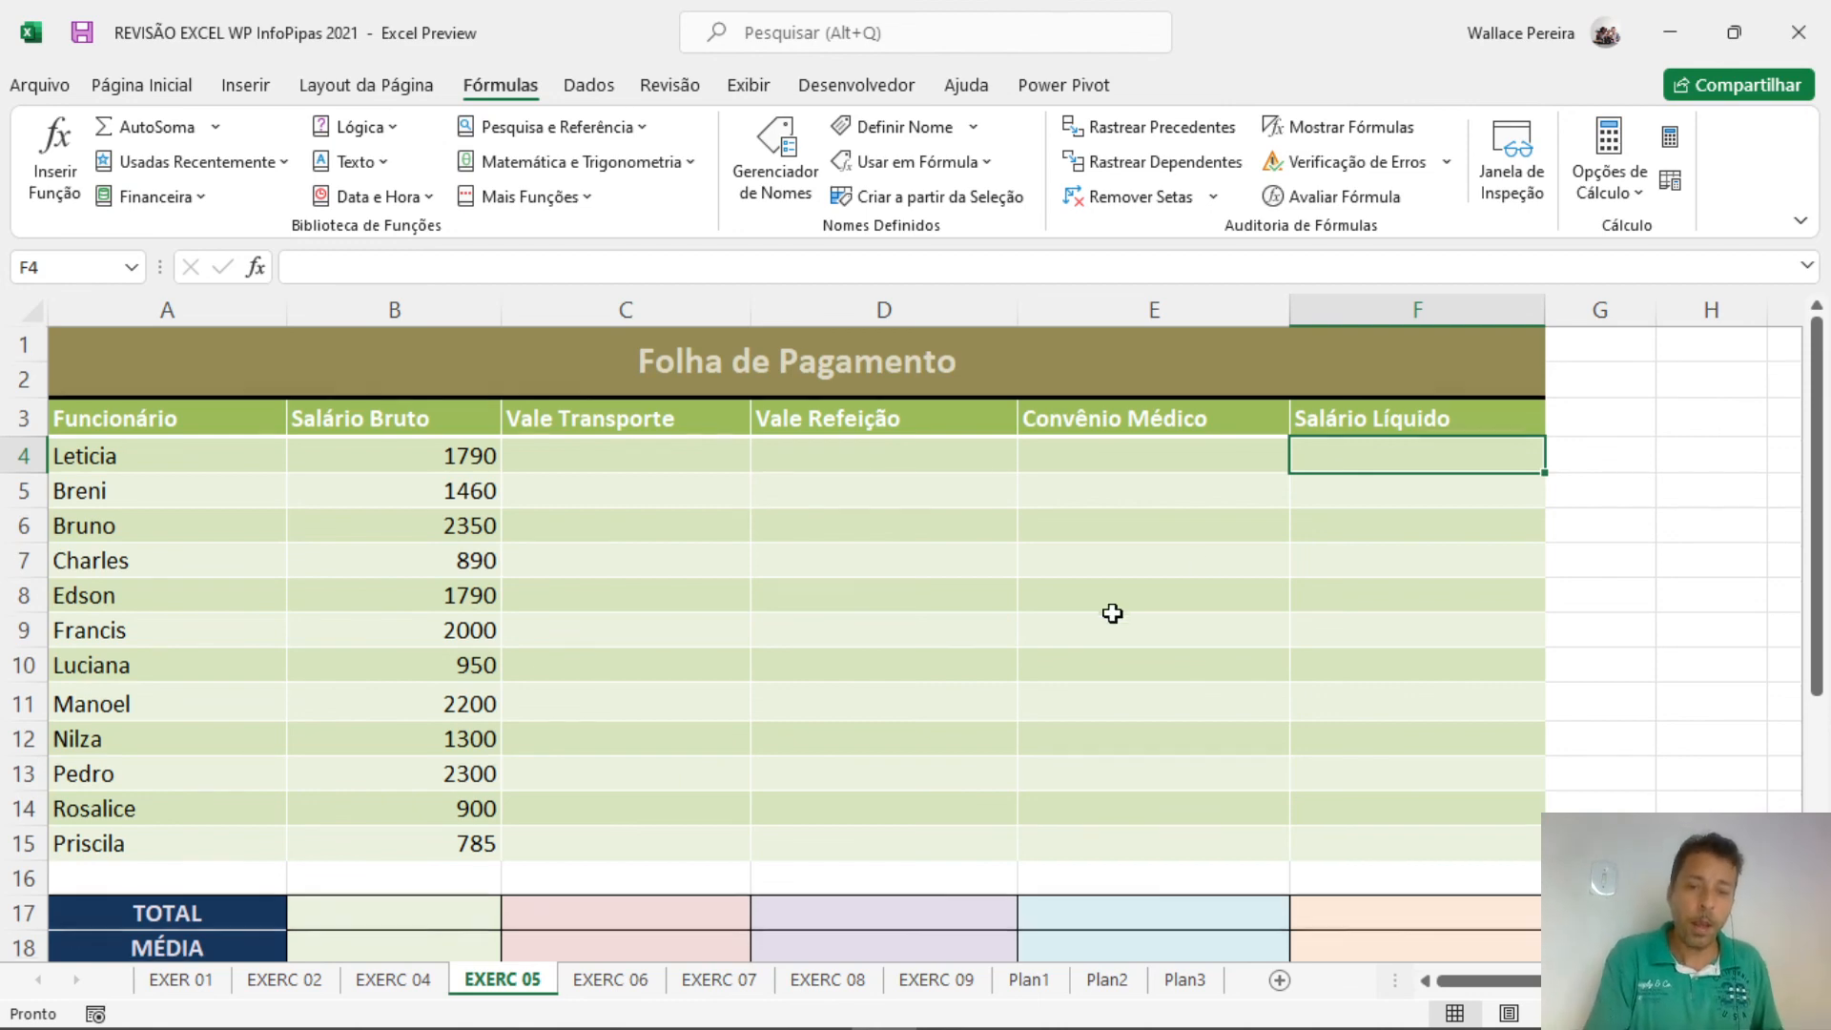
scroll(1113, 613, "down", 1)
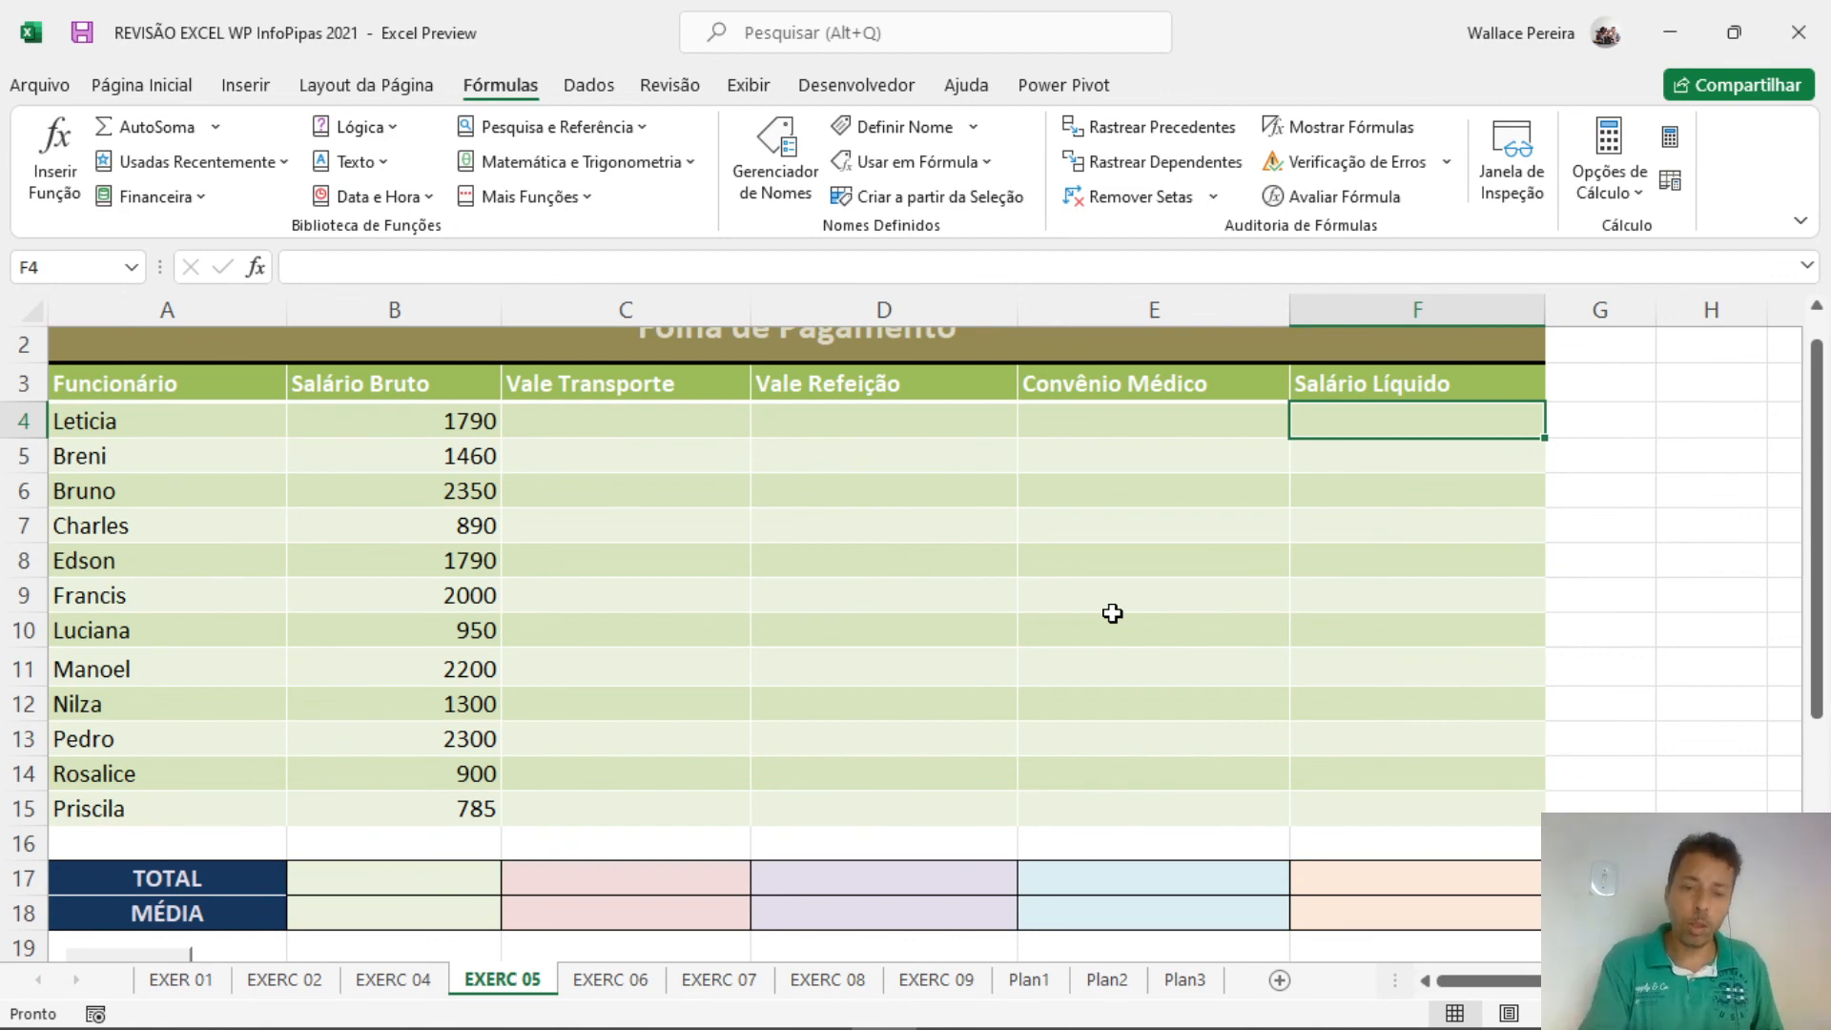
scroll(1113, 614, "down", 5)
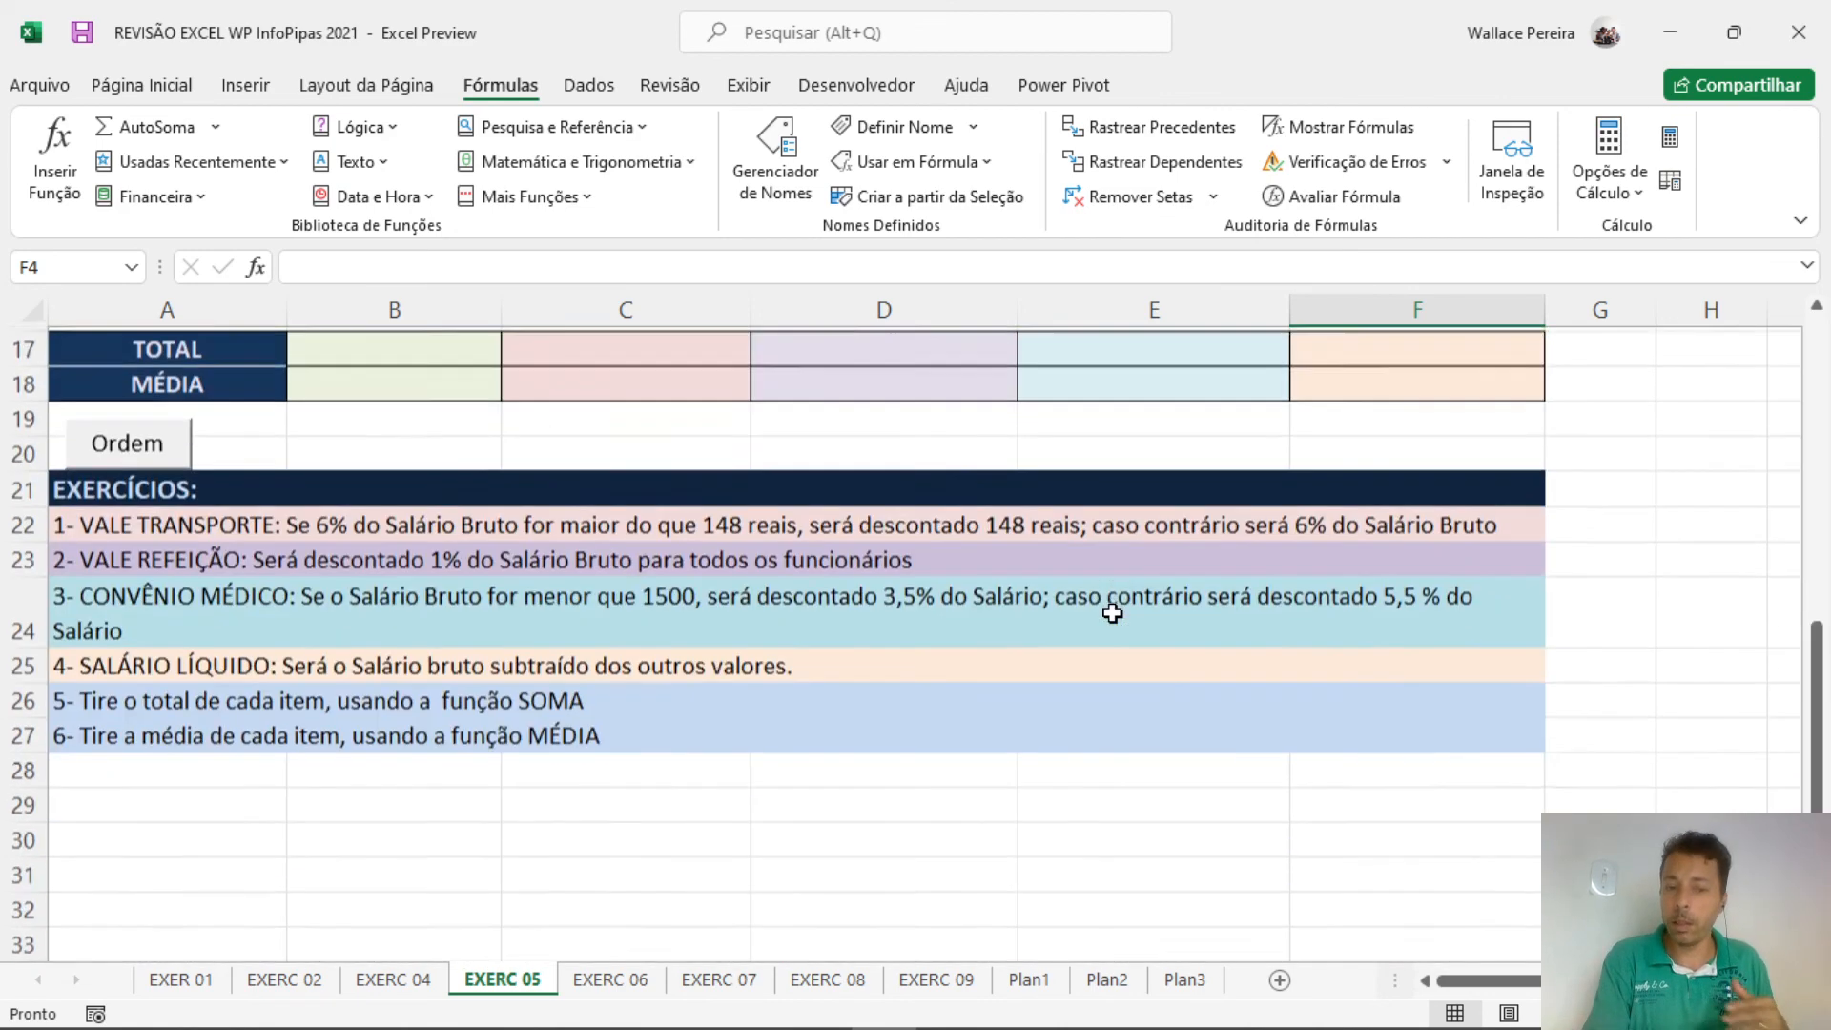
left_click(389, 523)
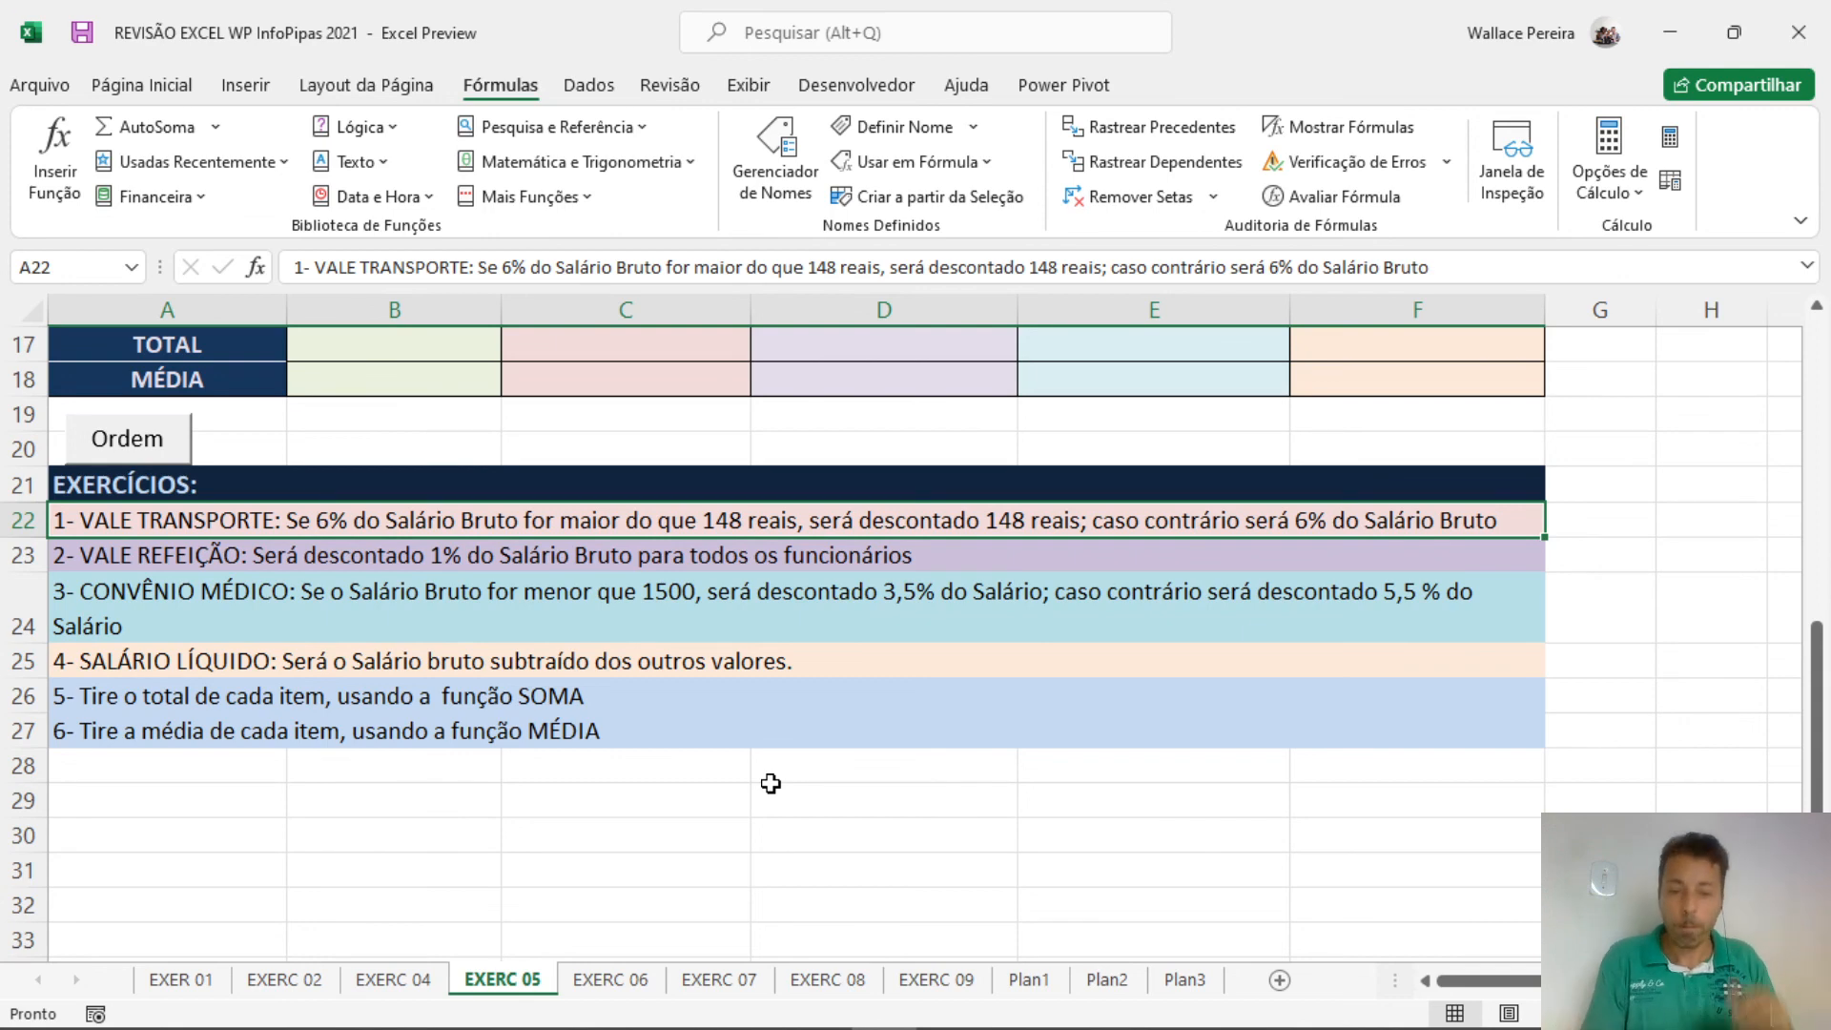
Review the BOLETIM ESCOLAR table and exercise instructions on the EXERC 06 sheet, and open the EXERC 07 sheet.
left_click(607, 978)
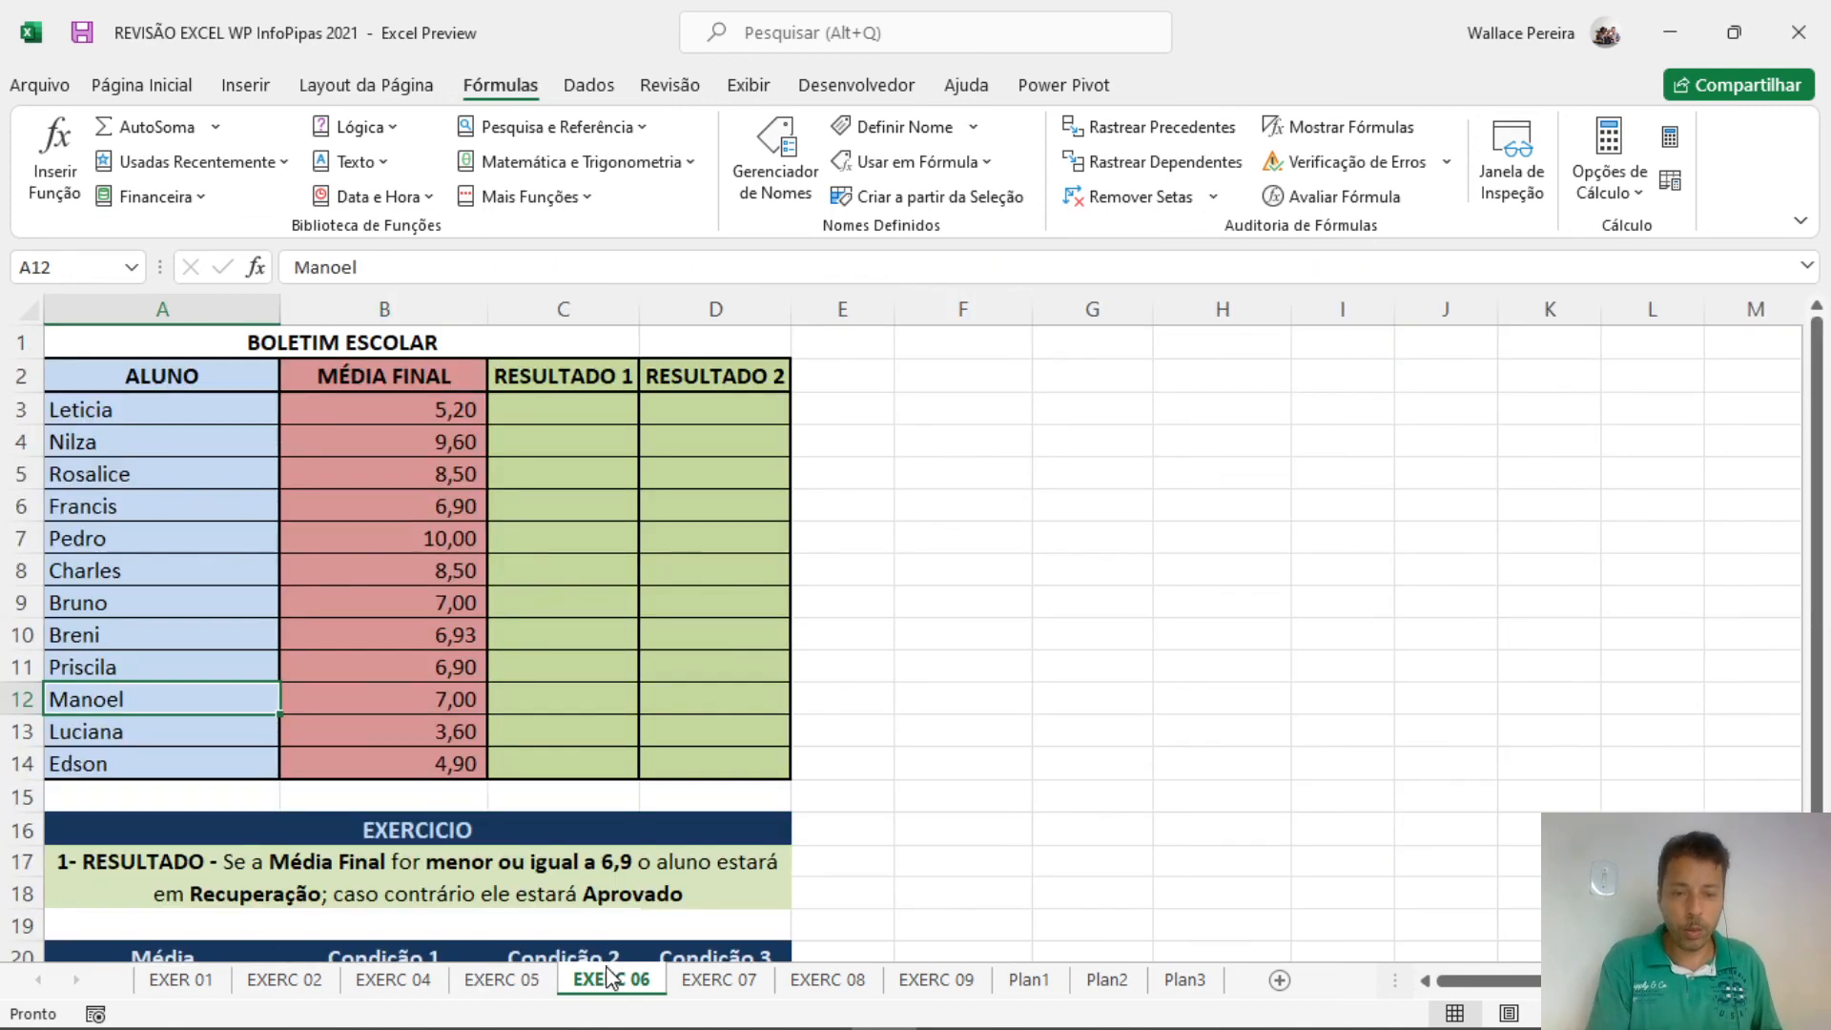
scroll(913, 733, "down", 1)
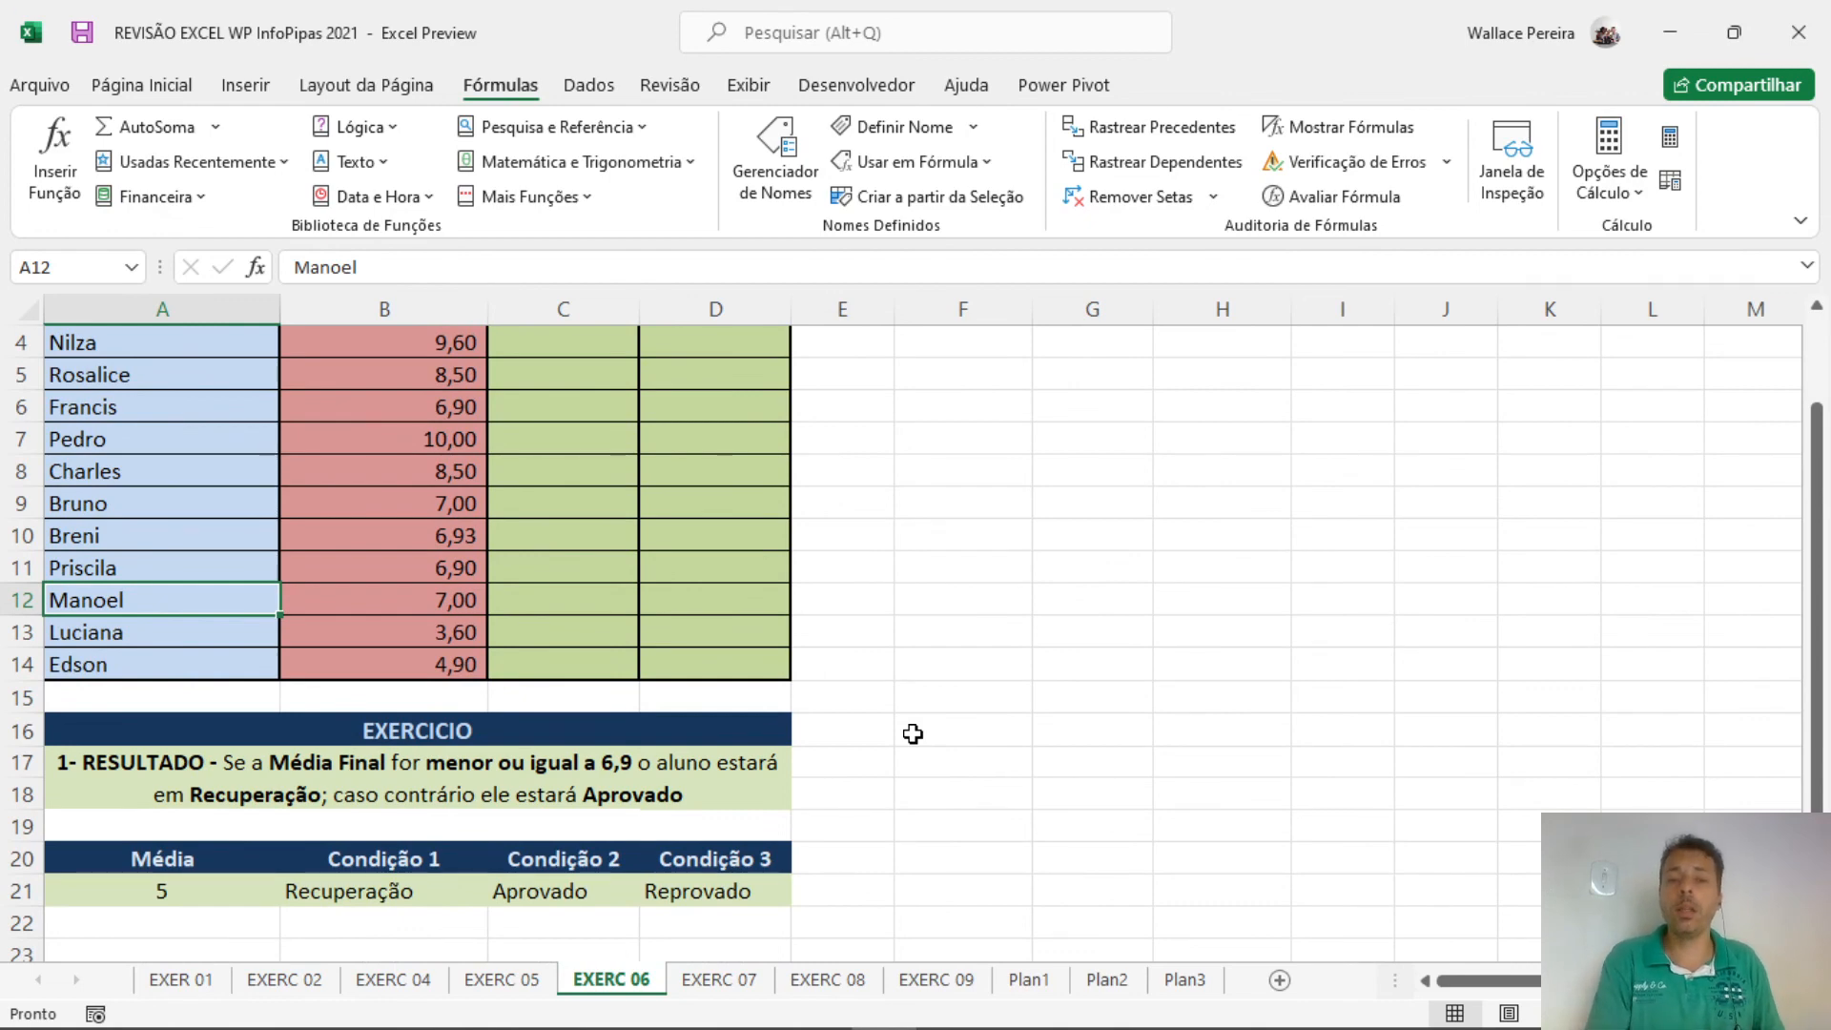
scroll(913, 734, "up", 1)
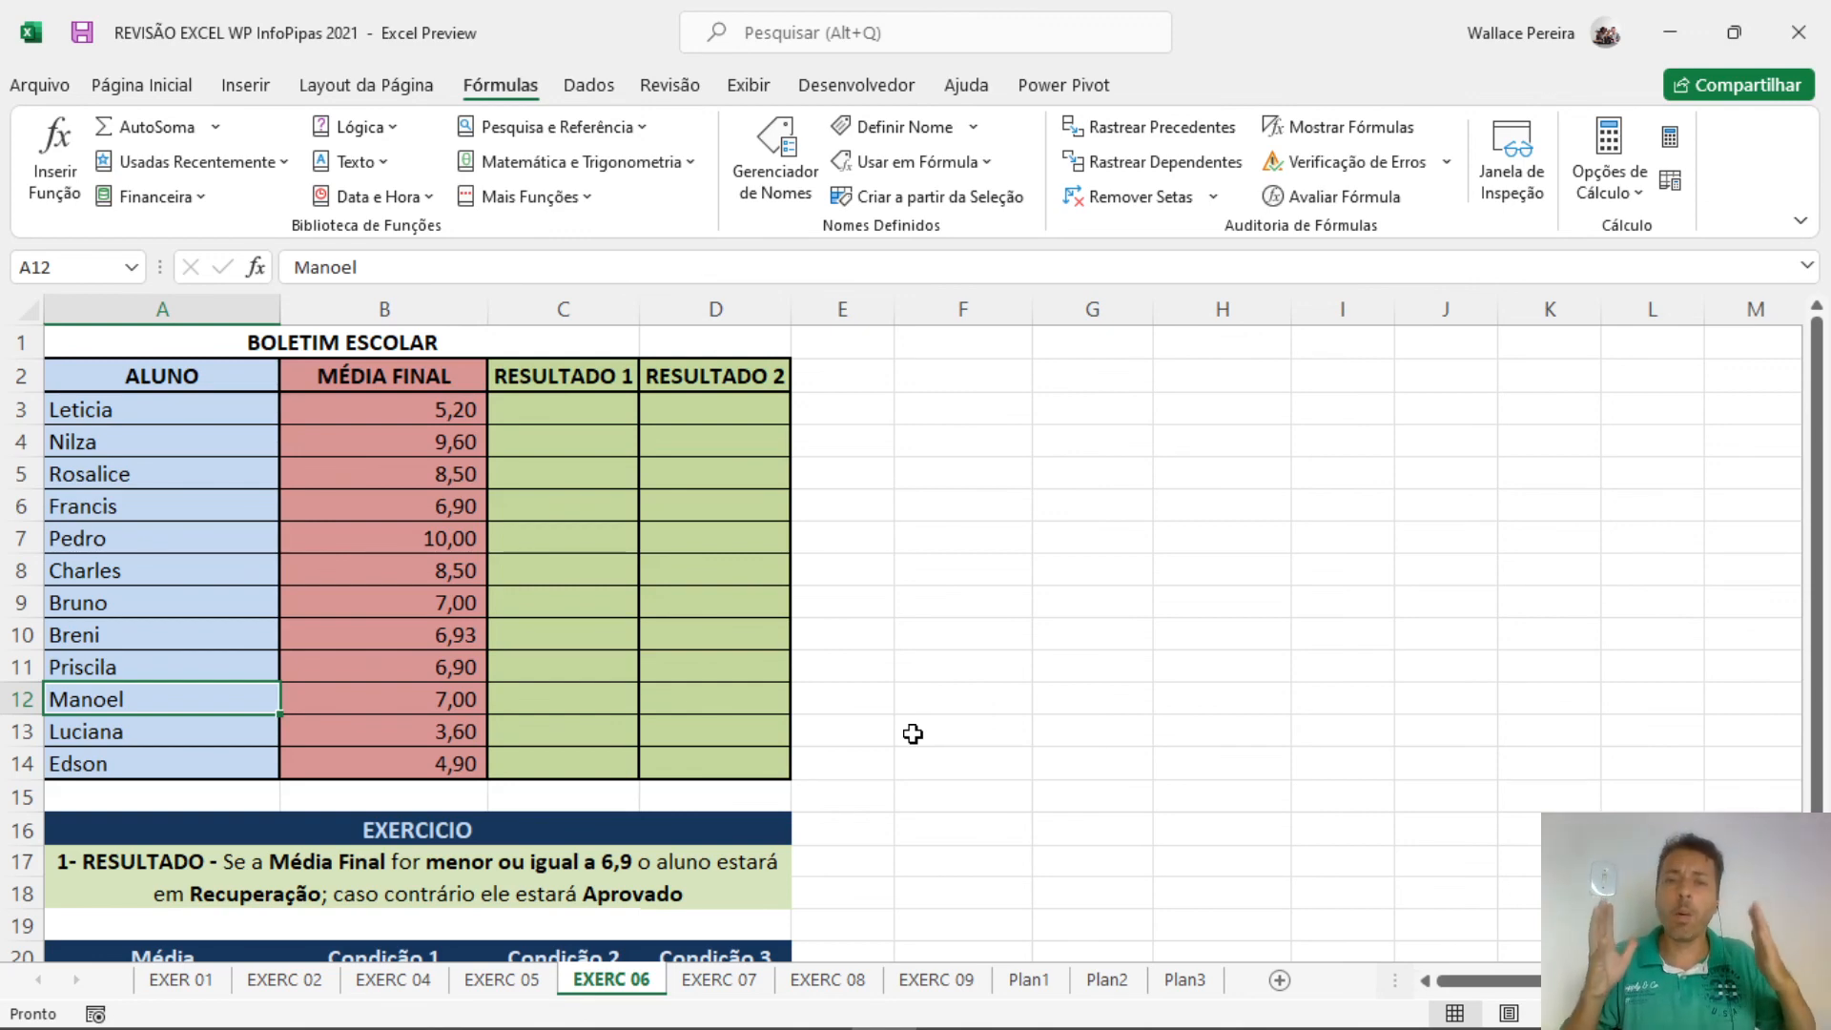
left_click(722, 987)
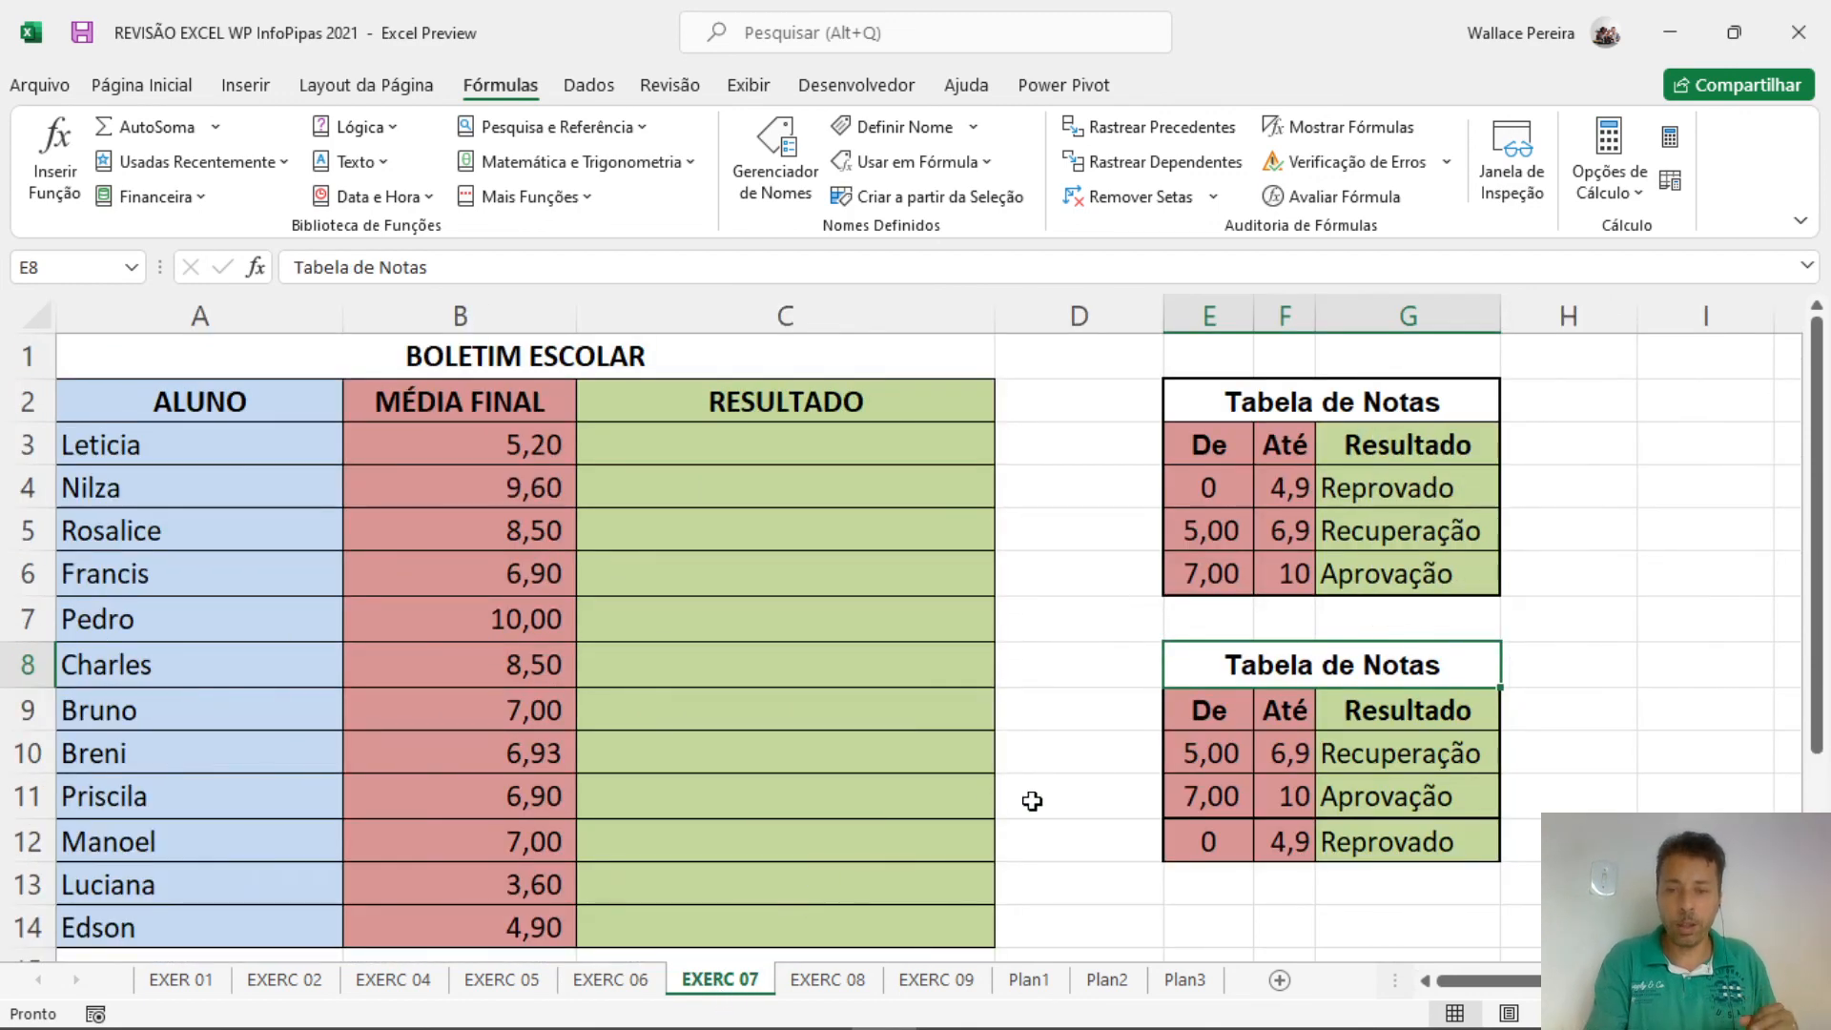